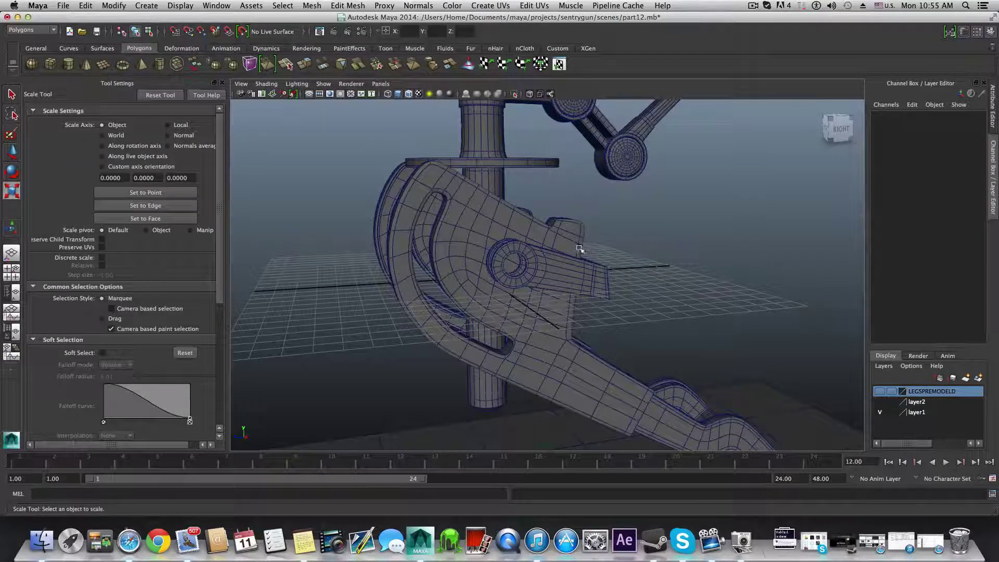
# Step: Move the new pipe out of the leg assembly along Z to about 9.65
pyautogui.keyDown('alt'); pyautogui.moveTo(580, 248); pyautogui.dragTo(447, 281); pyautogui.keyUp('alt')
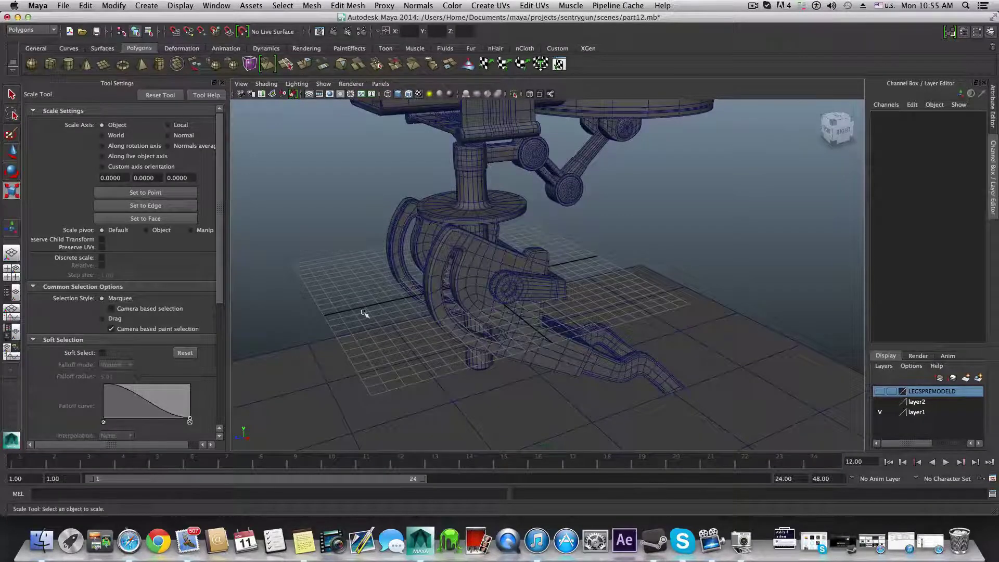
pyautogui.click(453, 295)
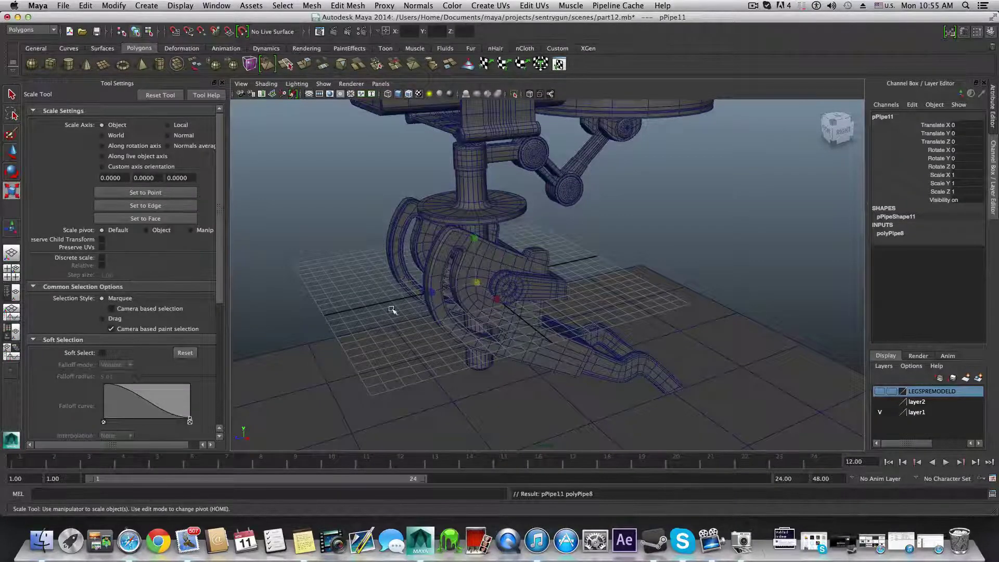
pyautogui.press('w')
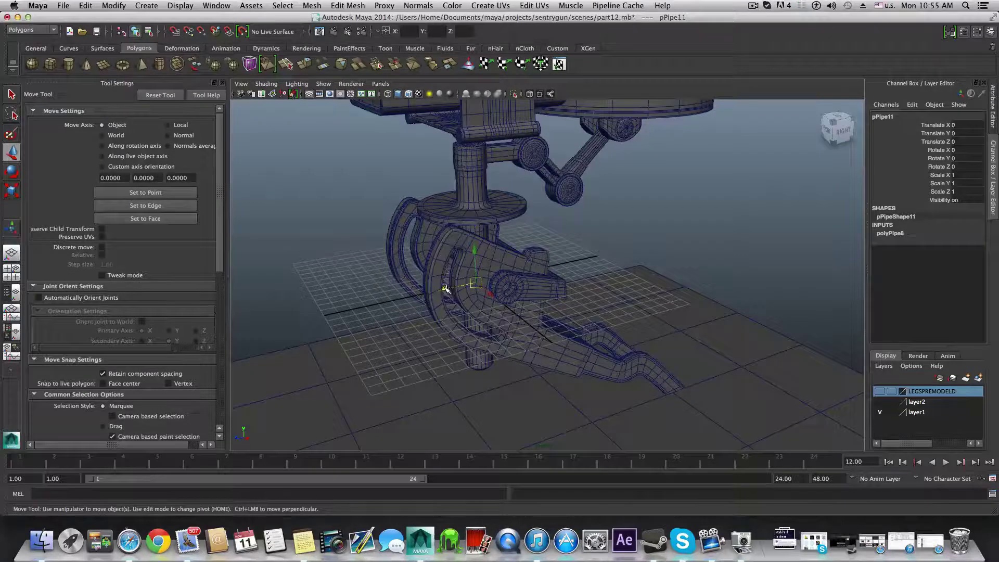
pyautogui.moveTo(448, 289); pyautogui.dragTo(318, 314)
# Step: Select parts of the gun model and toggle layer1's visibility to check which objects belong to it
pyautogui.keyDown('alt'); pyautogui.moveTo(387, 258); pyautogui.dragTo(468, 344); pyautogui.keyUp('alt')
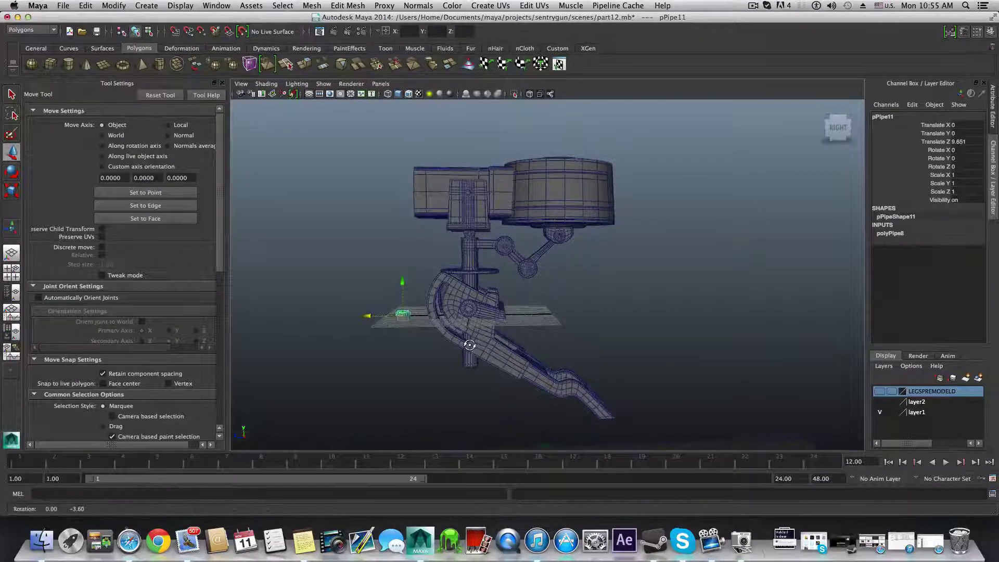
pyautogui.click(496, 347)
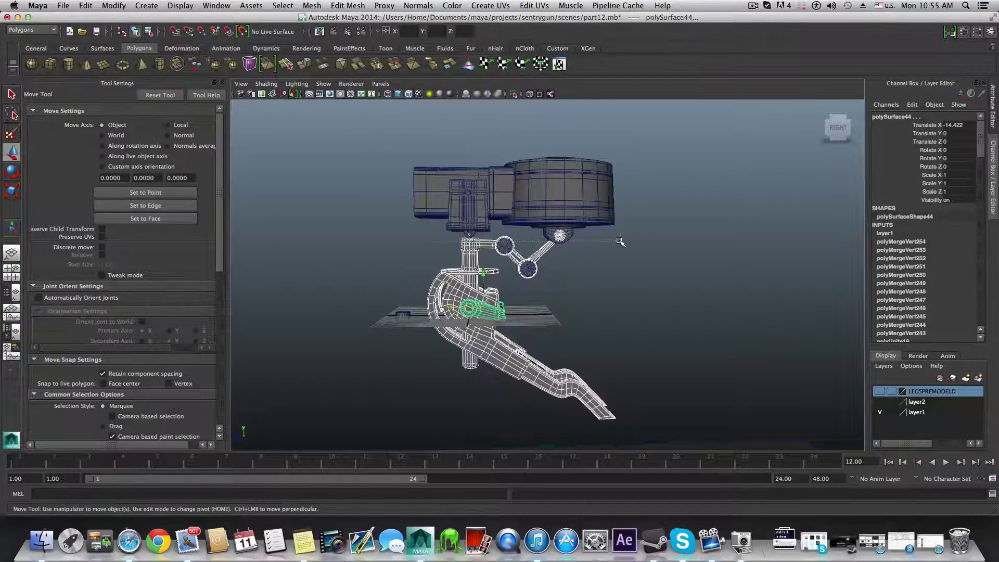
pyautogui.click(618, 241)
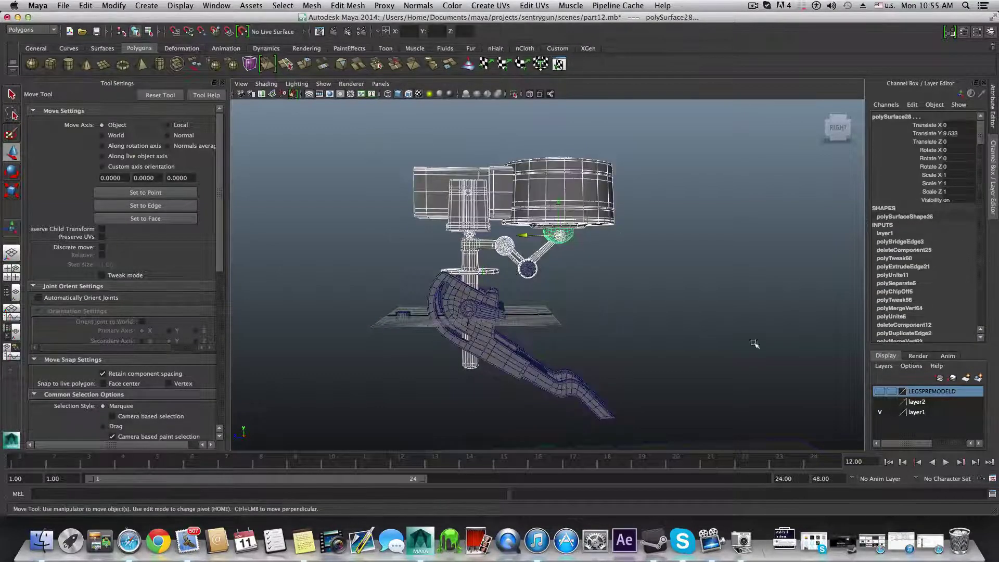
pyautogui.click(879, 412)
pyautogui.click(880, 412)
pyautogui.click(880, 412)
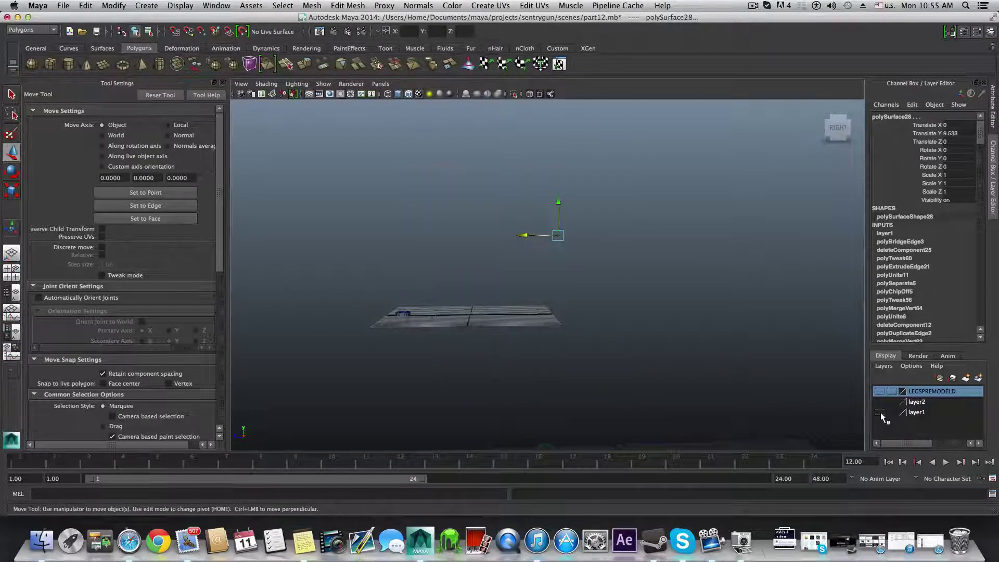
pyautogui.click(880, 412)
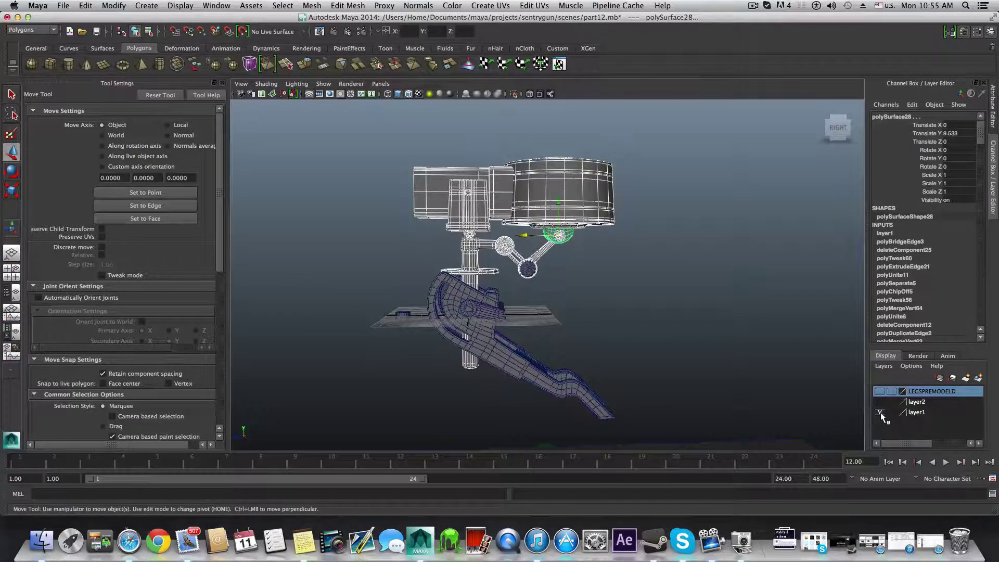
pyautogui.click(880, 412)
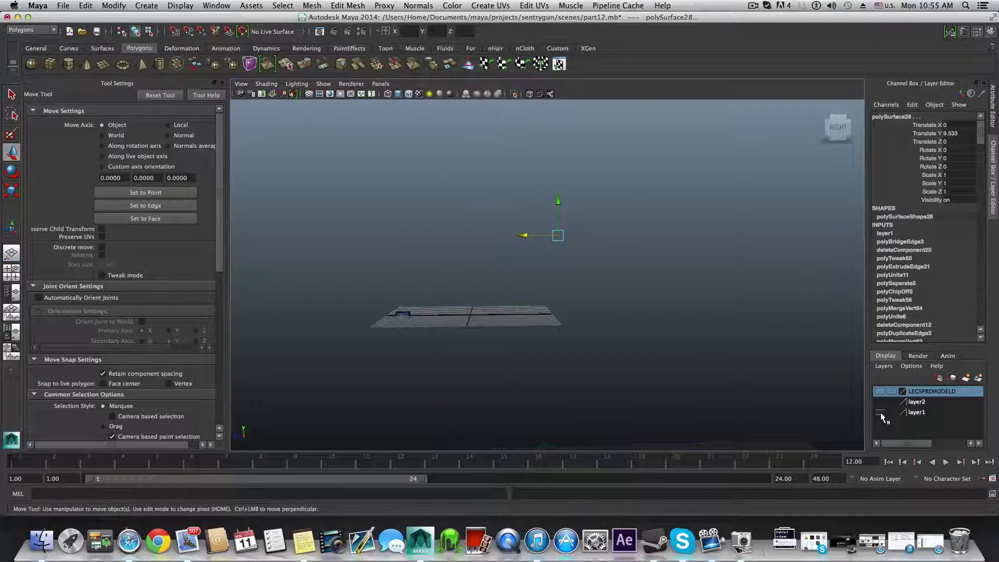
pyautogui.moveTo(435, 279); pyautogui.dragTo(578, 396)
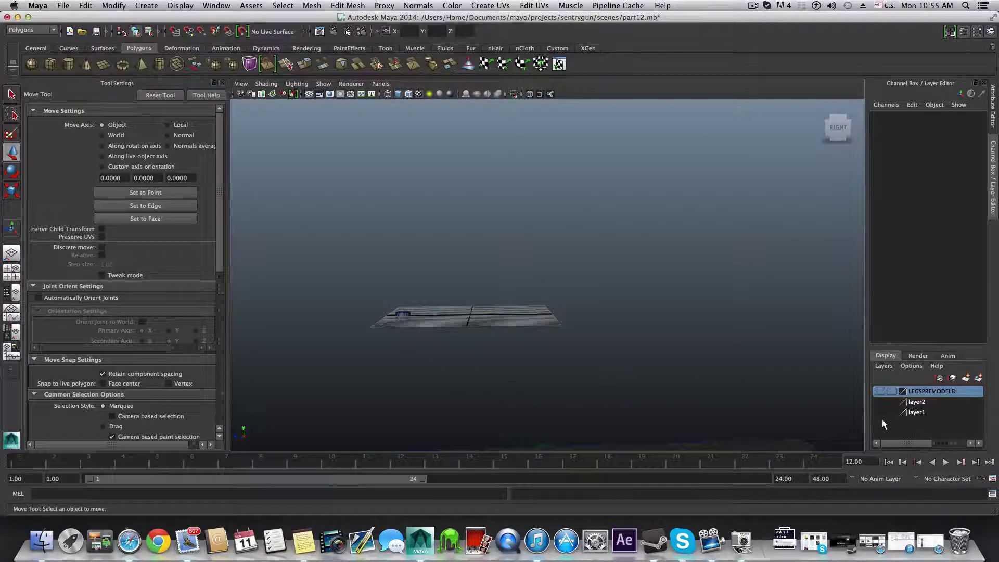
pyautogui.rightClick(921, 412)
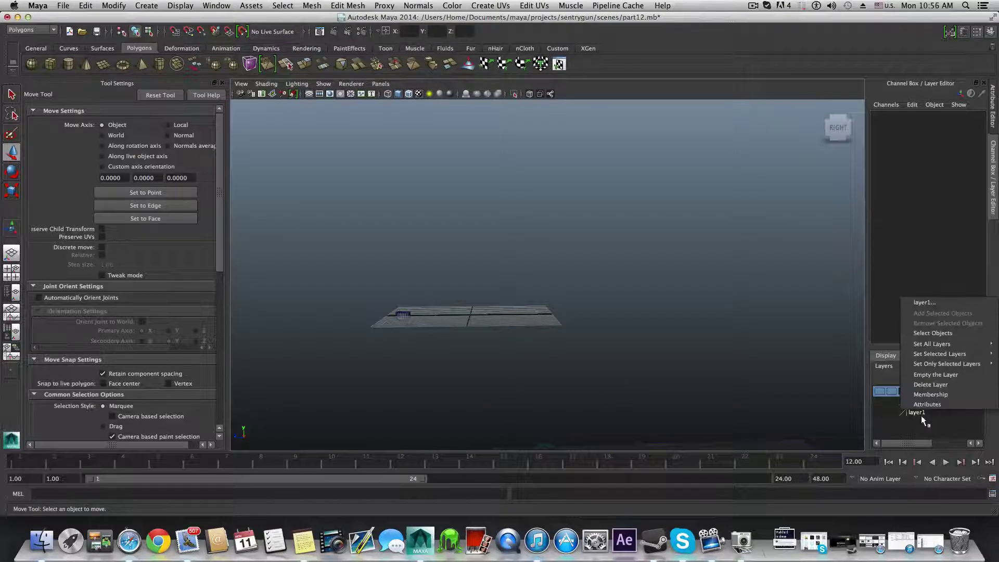
pyautogui.click(750, 344)
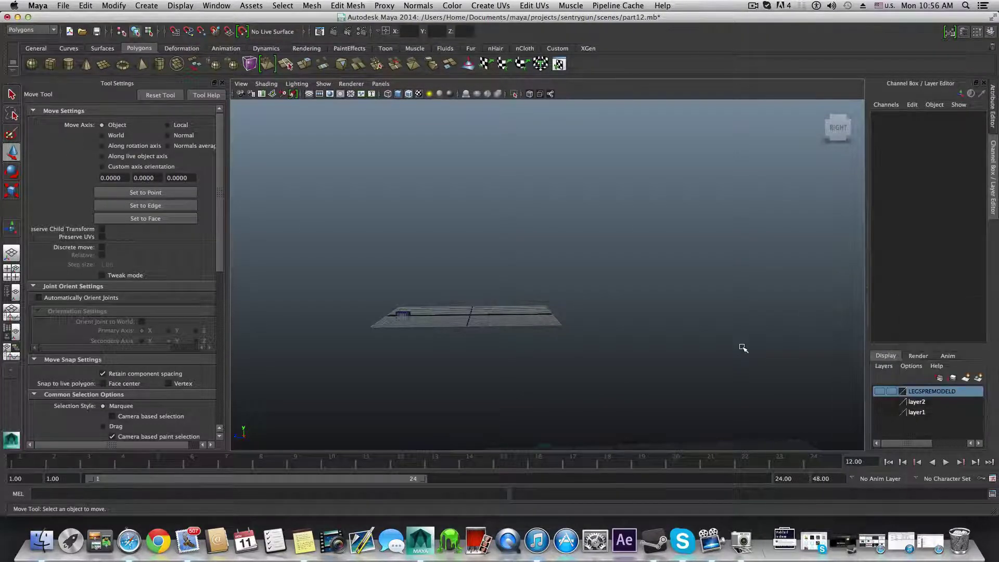
# Step: Add the pipe to layer1 and toggle the layer's visibility to check the membership
pyautogui.moveTo(367, 281); pyautogui.dragTo(352, 321)
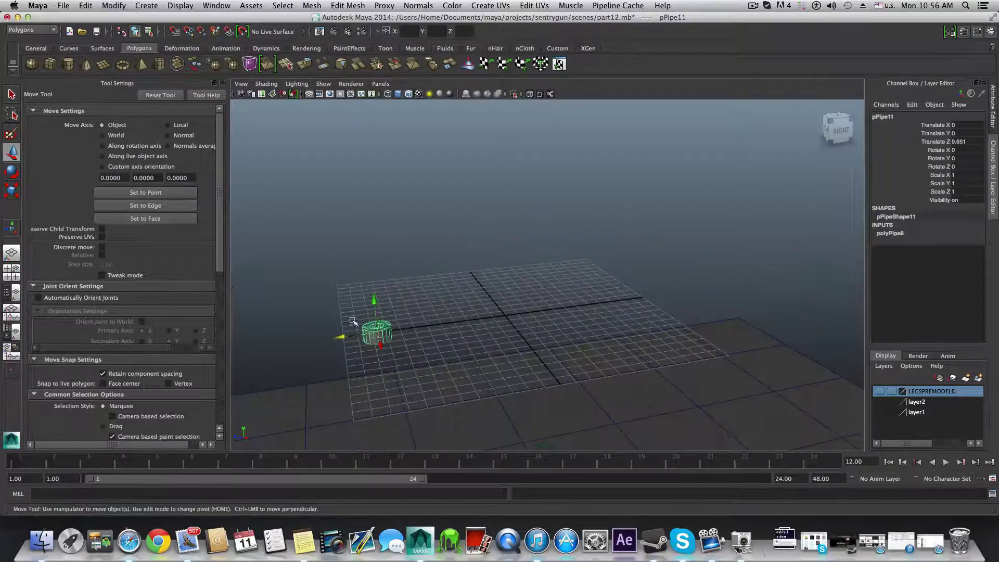
pyautogui.click(879, 412)
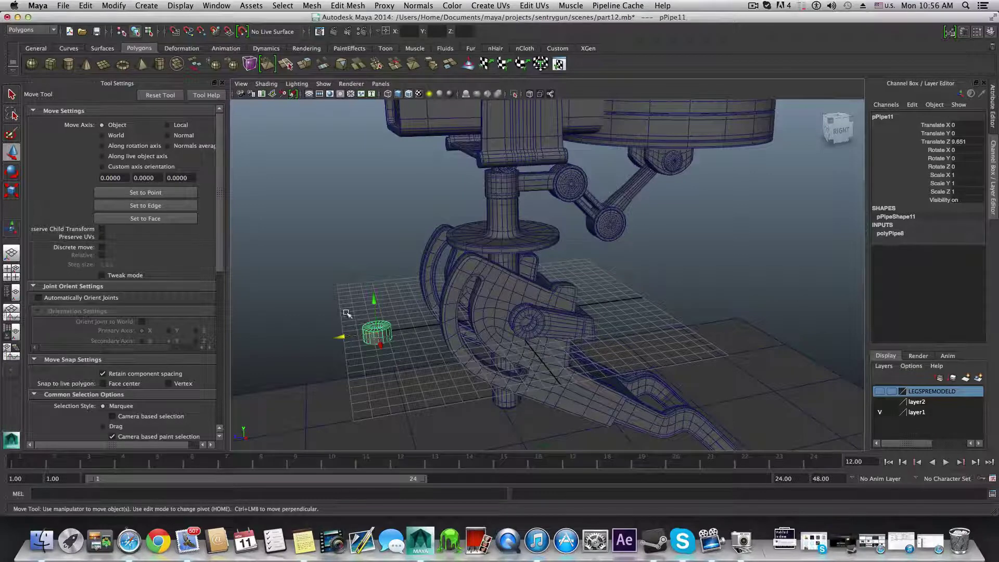
pyautogui.rightClick(919, 413)
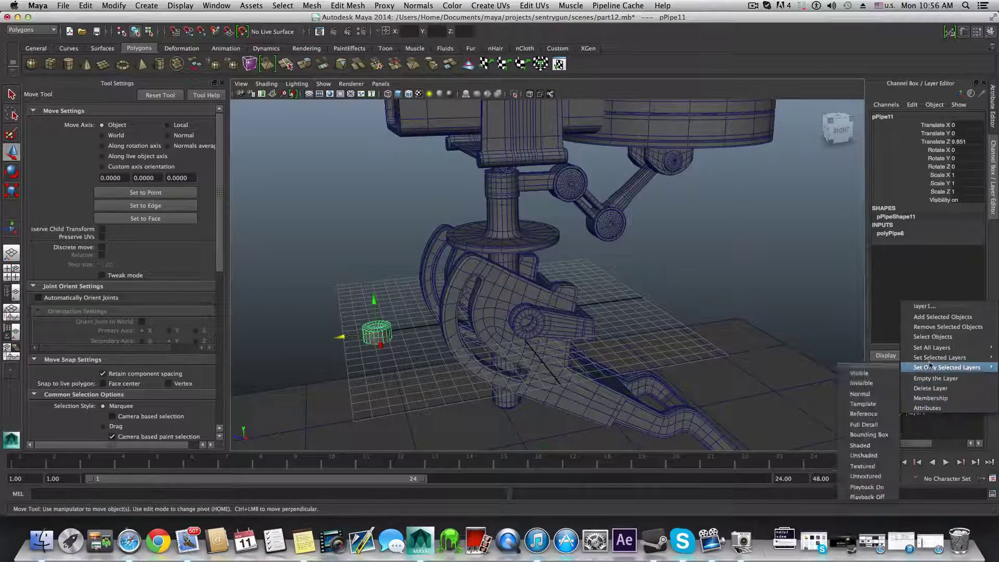
pyautogui.click(930, 318)
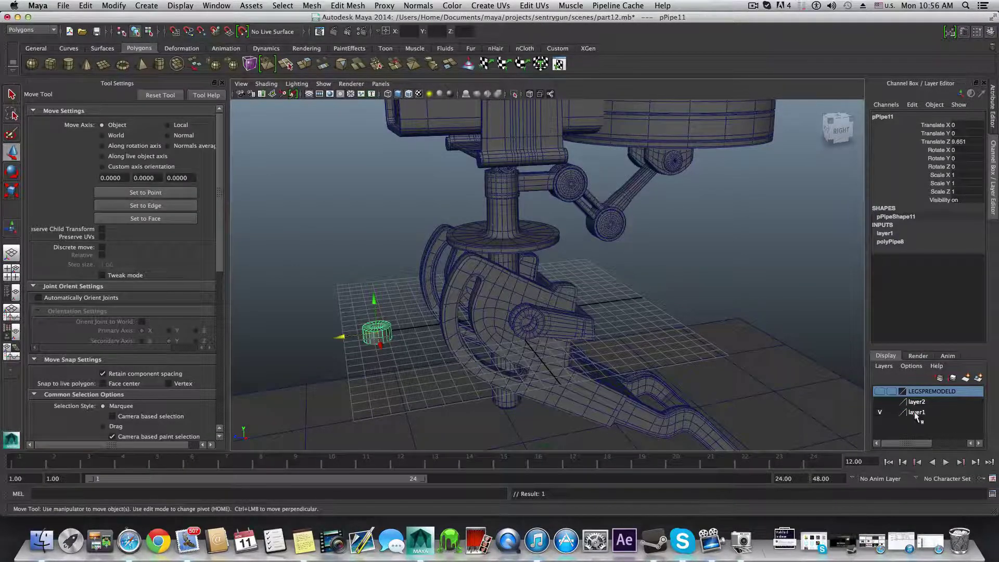
pyautogui.click(878, 412)
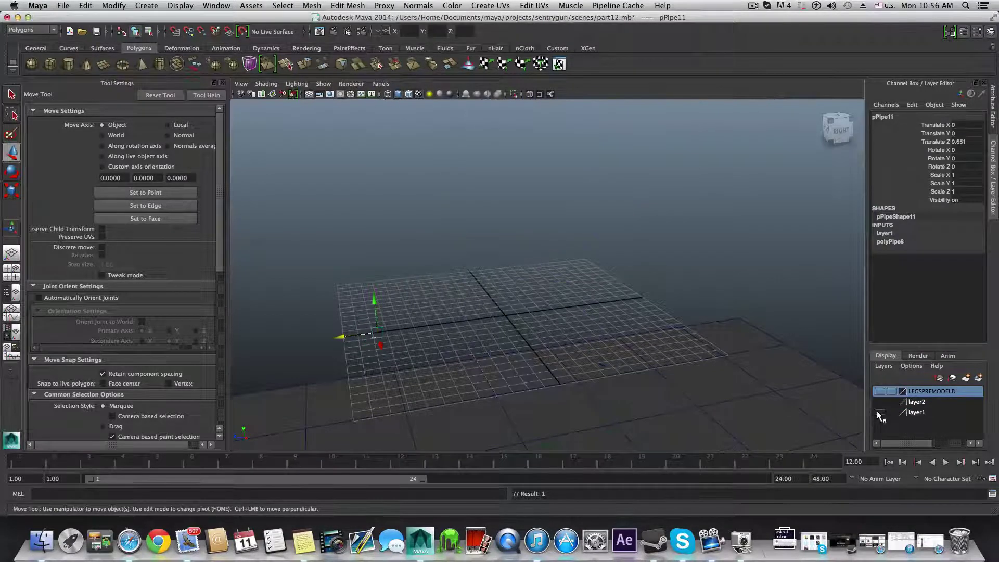
pyautogui.click(878, 412)
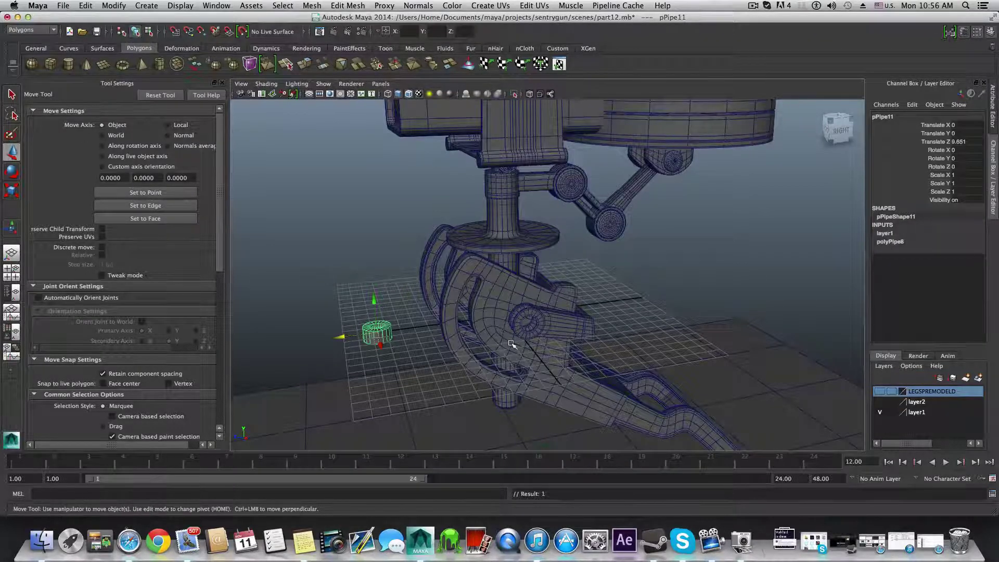
# Step: Hide the tool settings and rotate the pipe to 90° in X and 90° in Y
pyautogui.moveTo(512, 344)
pyautogui.keyDown('alt'); pyautogui.mouseDown()
pyautogui.moveTo(456, 321)
pyautogui.moveTo(512, 344)
pyautogui.mouseUp(); pyautogui.keyUp('alt')
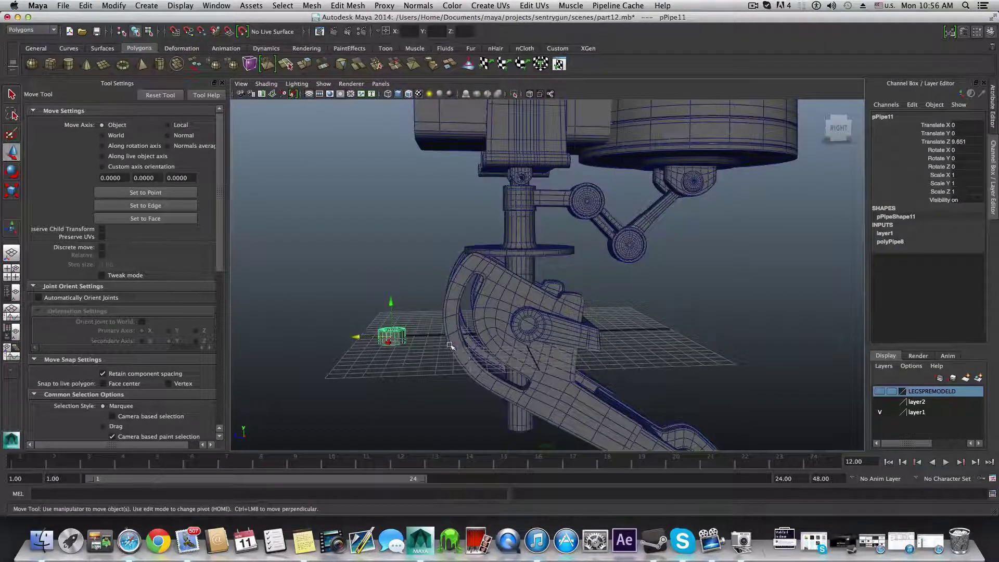
pyautogui.keyDown('alt'); pyautogui.moveTo(512, 334); pyautogui.dragTo(541, 333); pyautogui.keyUp('alt')
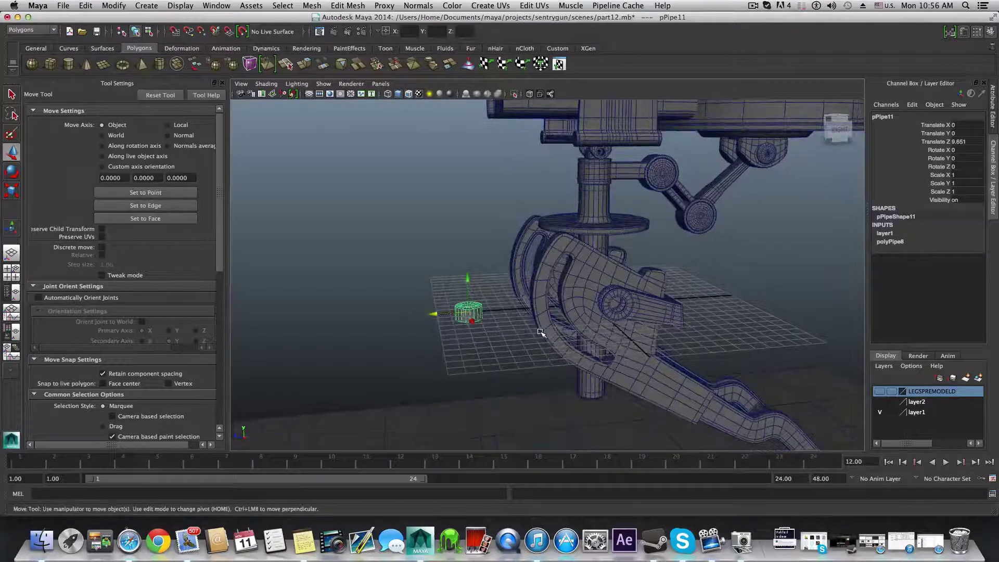
pyautogui.click(222, 84)
pyautogui.moveTo(432, 375)
pyautogui.keyDown('alt'); pyautogui.mouseDown()
pyautogui.moveTo(437, 387)
pyautogui.moveTo(448, 370)
pyautogui.mouseUp(); pyautogui.keyUp('alt')
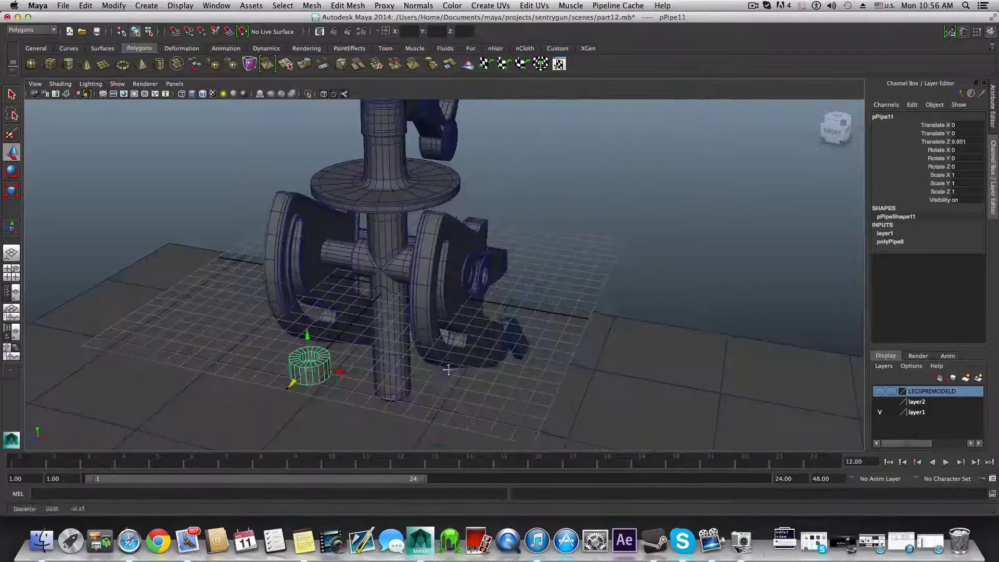
pyautogui.keyDown('alt'); pyautogui.moveTo(448, 370); pyautogui.dragTo(488, 312, button='middle'); pyautogui.keyUp('alt')
pyautogui.keyDown('alt'); pyautogui.moveTo(487, 313); pyautogui.dragTo(486, 307, button='right'); pyautogui.keyUp('alt')
pyautogui.keyDown('alt'); pyautogui.moveTo(486, 307); pyautogui.dragTo(481, 350, button='middle'); pyautogui.keyUp('alt')
pyautogui.keyDown('alt'); pyautogui.moveTo(482, 350); pyautogui.dragTo(486, 348); pyautogui.keyUp('alt')
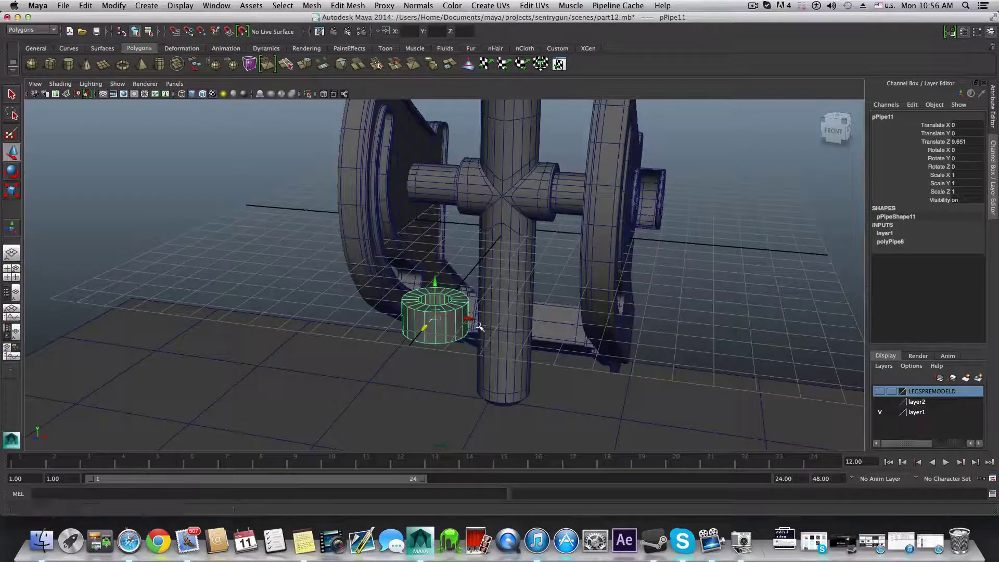
pyautogui.press('e')
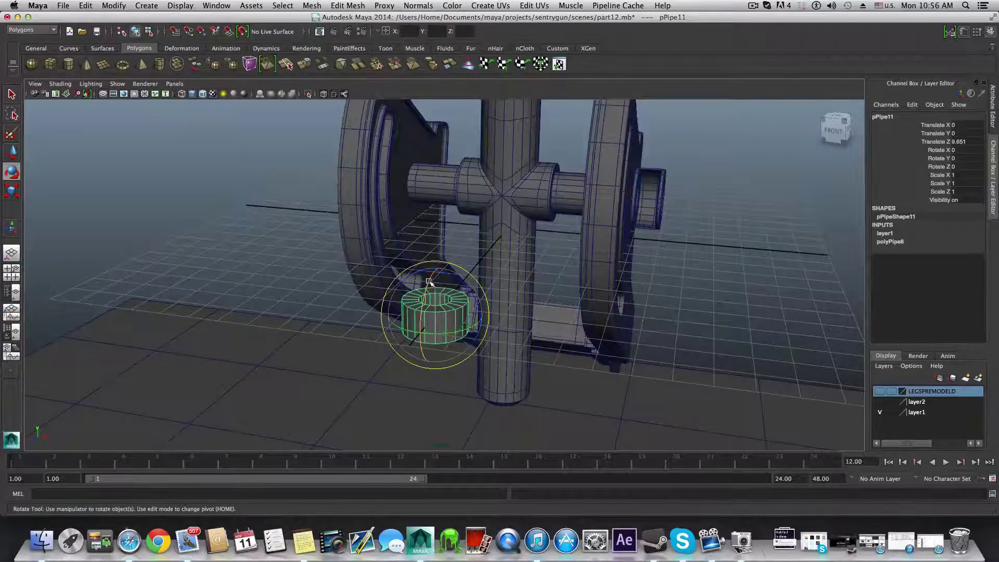
pyautogui.moveTo(433, 286); pyautogui.dragTo(481, 307)
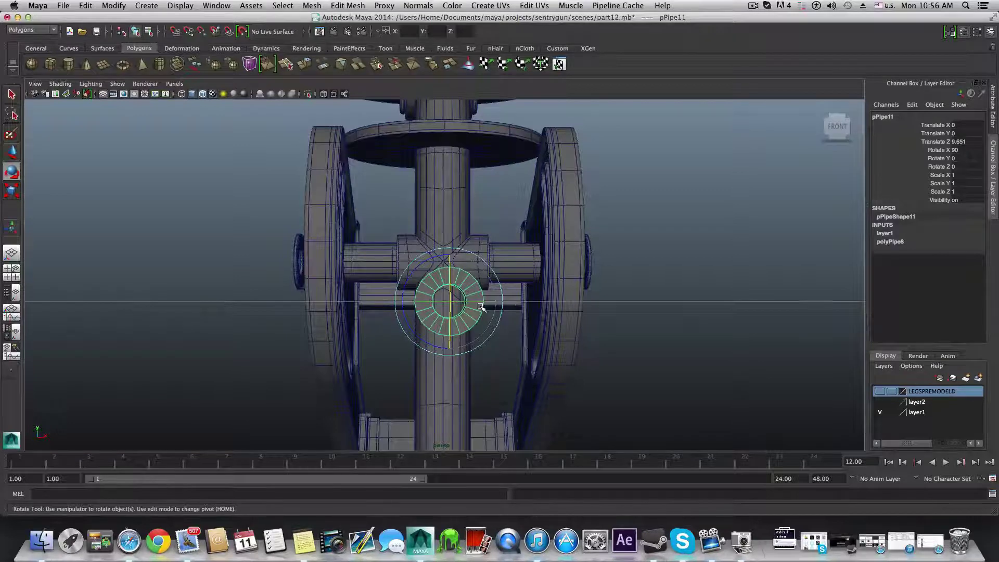
pyautogui.keyDown('alt'); pyautogui.moveTo(606, 329); pyautogui.dragTo(508, 330); pyautogui.keyUp('alt')
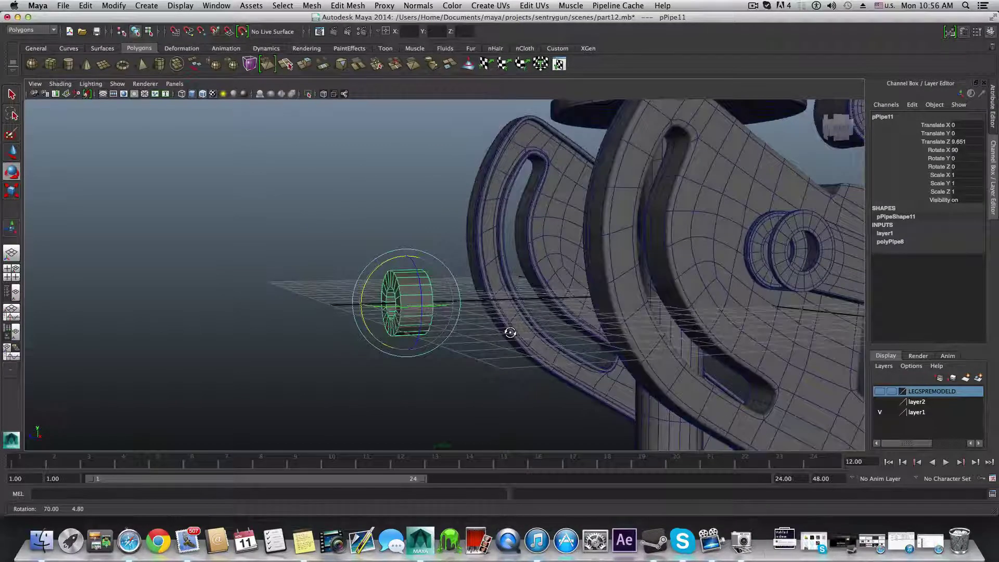
pyautogui.moveTo(404, 311); pyautogui.dragTo(591, 311)
# Step: Move the pipe beside the leg's outer pivot joint, at about X 5.42 and Z 0.79
pyautogui.press('w')
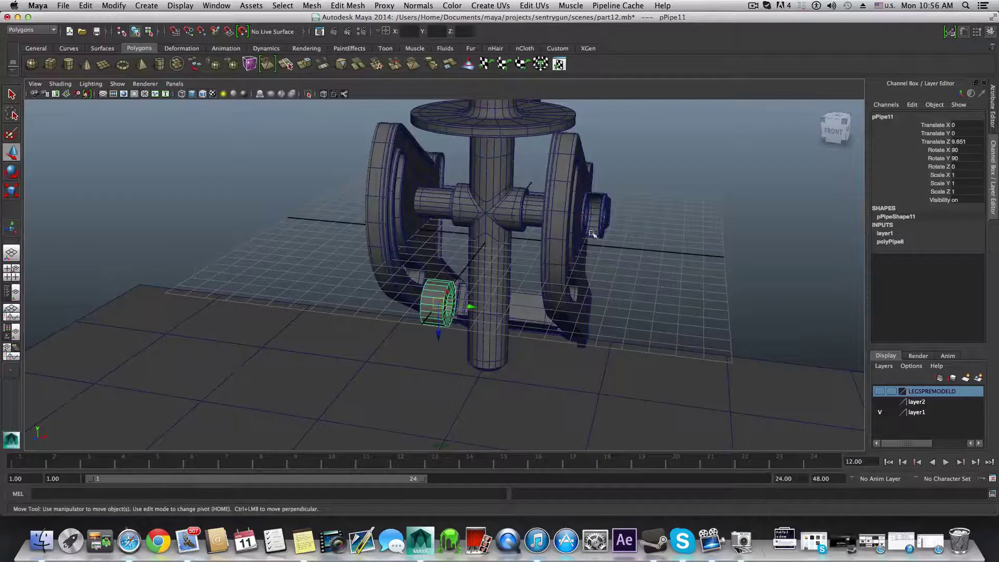
pyautogui.keyDown('alt'); pyautogui.moveTo(428, 314); pyautogui.dragTo(525, 324, button='right'); pyautogui.keyUp('alt')
pyautogui.keyDown('alt'); pyautogui.moveTo(525, 324); pyautogui.dragTo(717, 275); pyautogui.keyUp('alt')
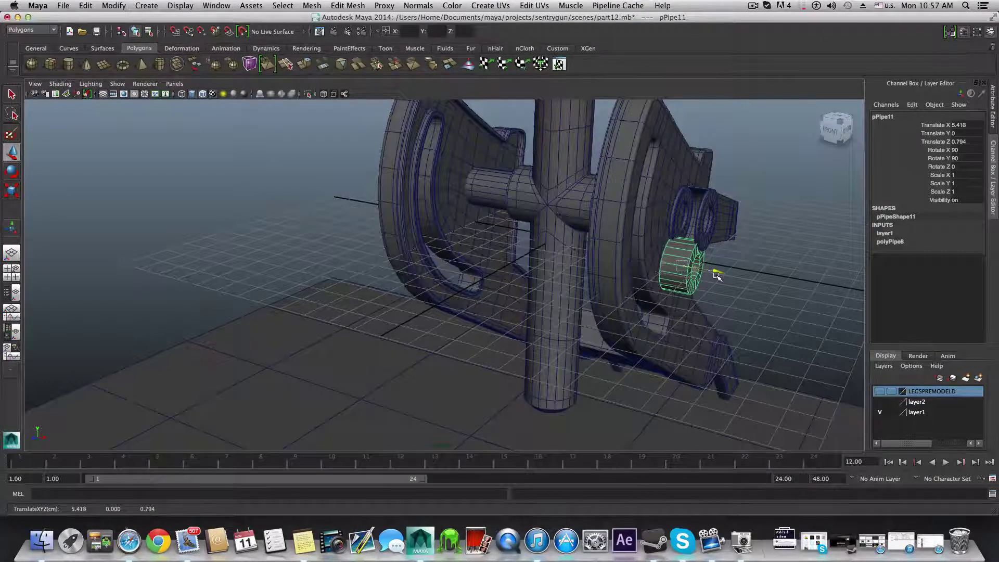
# Step: In the front view, raise the pipe to about Y 1.41 and nudge it sideways between the pivot joint's flanges
pyautogui.click(11, 270)
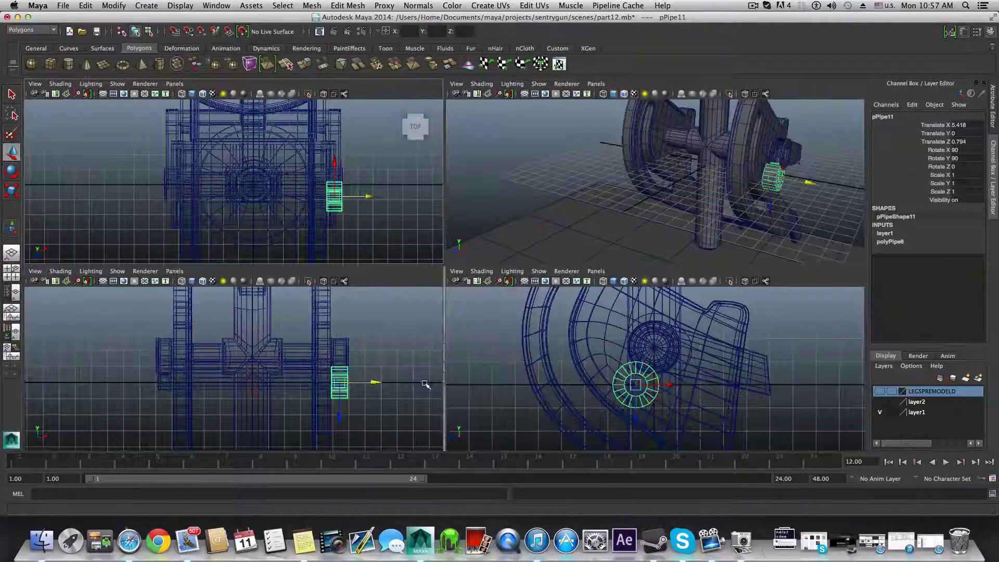
pyautogui.press('space')
pyautogui.scroll(5, 510, 335)
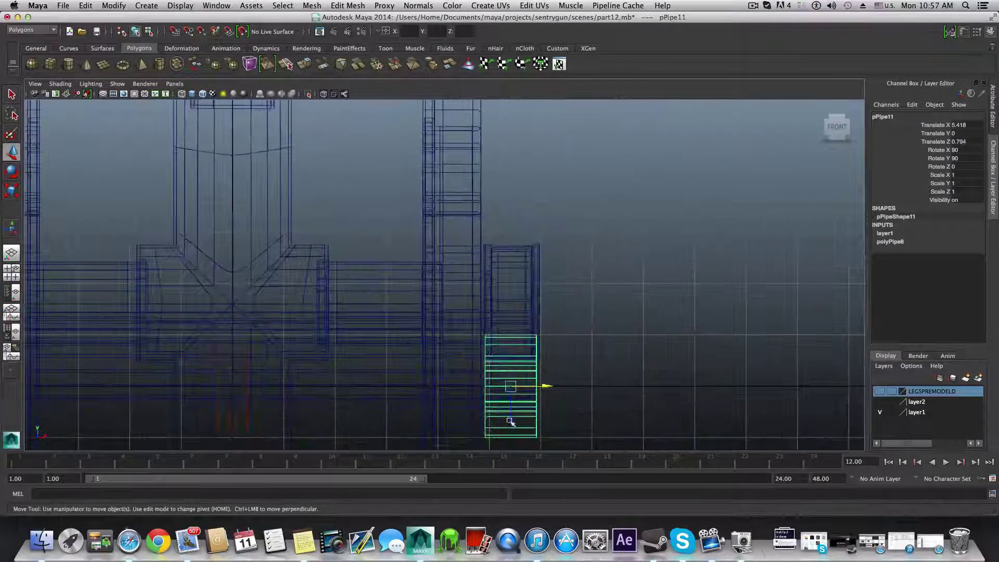
pyautogui.moveTo(510, 422); pyautogui.dragTo(510, 349)
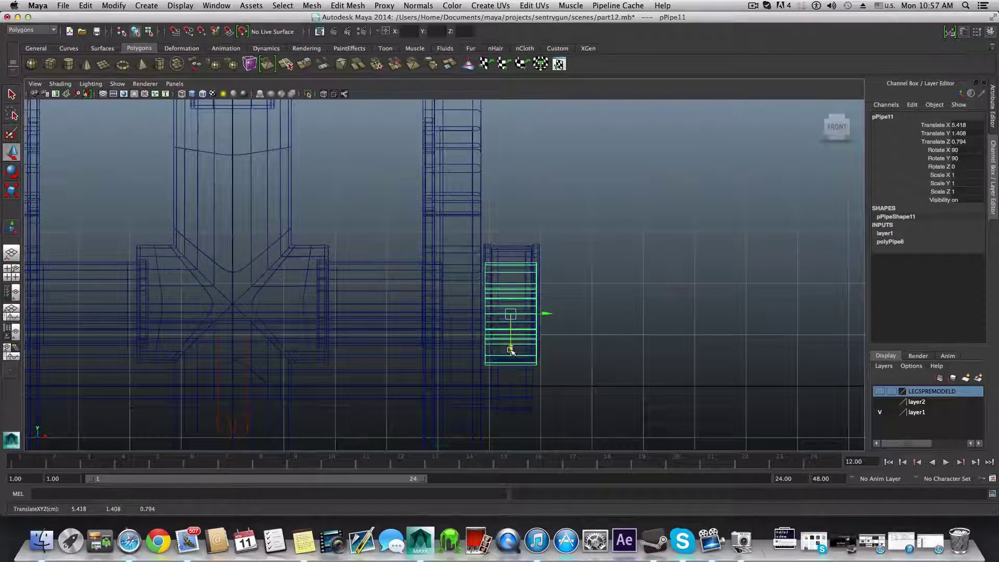
pyautogui.moveTo(546, 314); pyautogui.dragTo(550, 314)
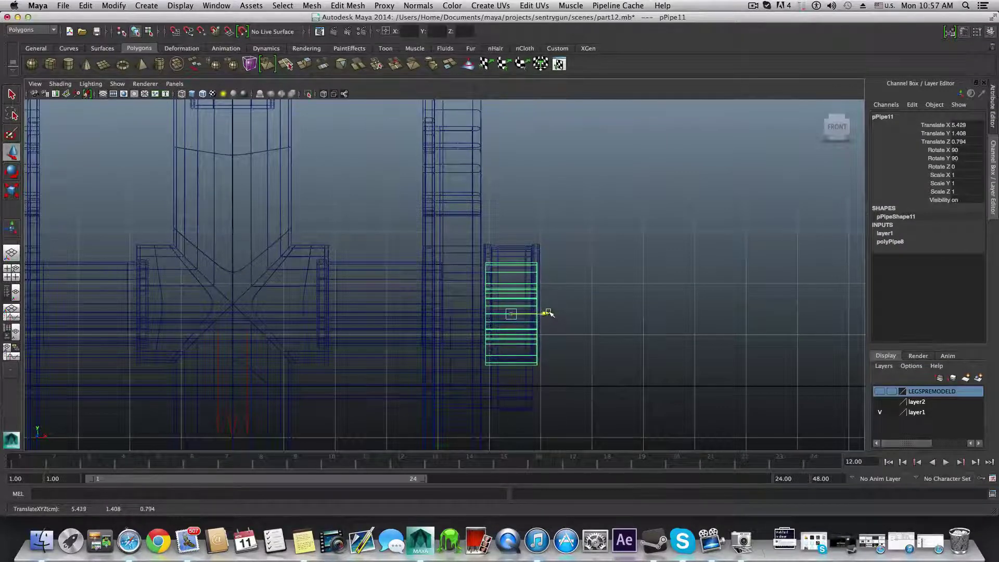
# Step: Narrow the pipe to a Scale Y of about 0.747 and center it in the joint at X 5.439
pyautogui.press('r')
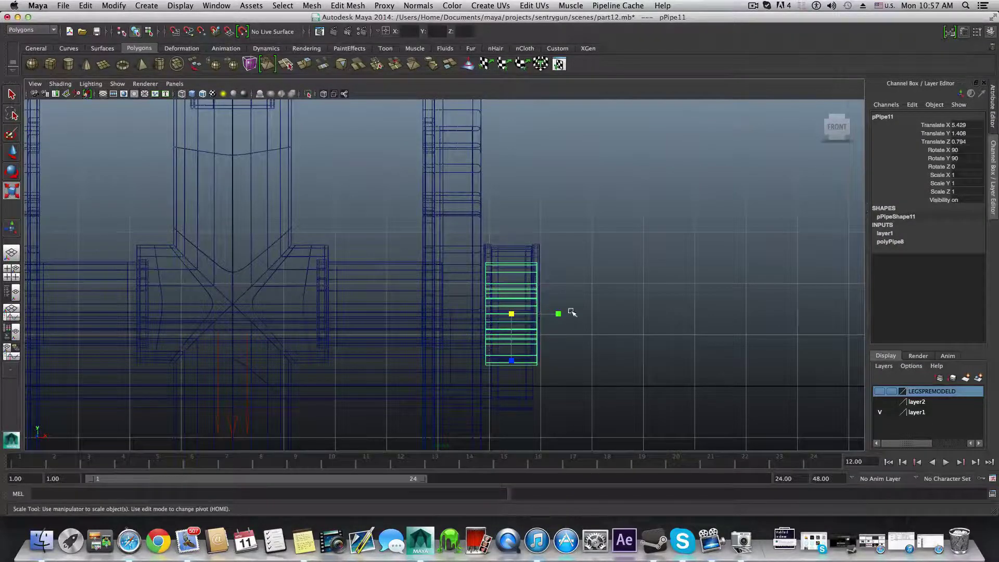
pyautogui.moveTo(558, 314); pyautogui.dragTo(545, 313)
pyautogui.press('w')
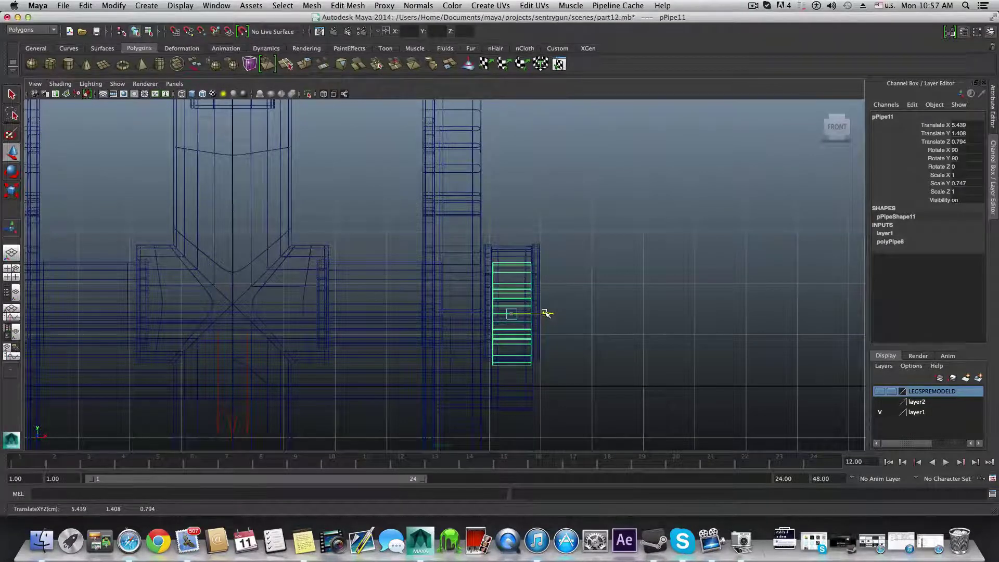
# Step: In the right side view, align the pipe concentrically with the pivot joint at about Y 1.599 and Z -0.001
pyautogui.press('e')
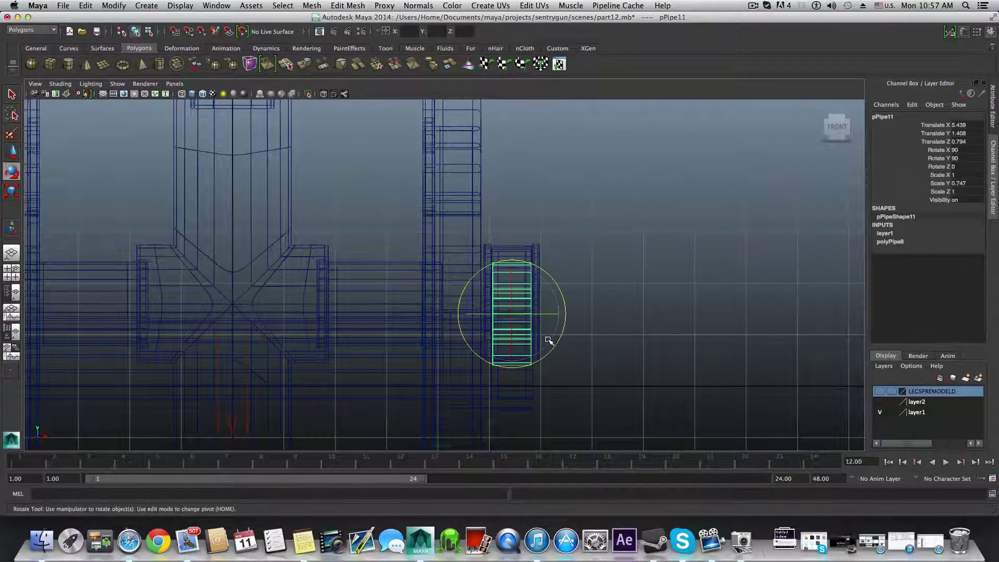
pyautogui.press('space')
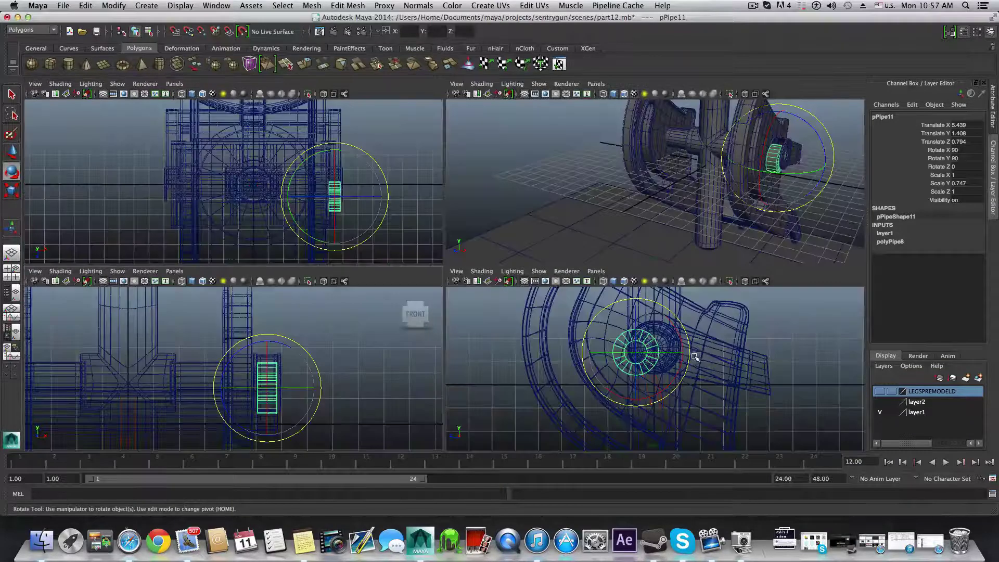
pyautogui.press('space')
pyautogui.press('w')
pyautogui.moveTo(435, 242); pyautogui.dragTo(467, 241)
pyautogui.moveTo(438, 280); pyautogui.dragTo(441, 269)
pyautogui.moveTo(466, 232); pyautogui.dragTo(469, 232)
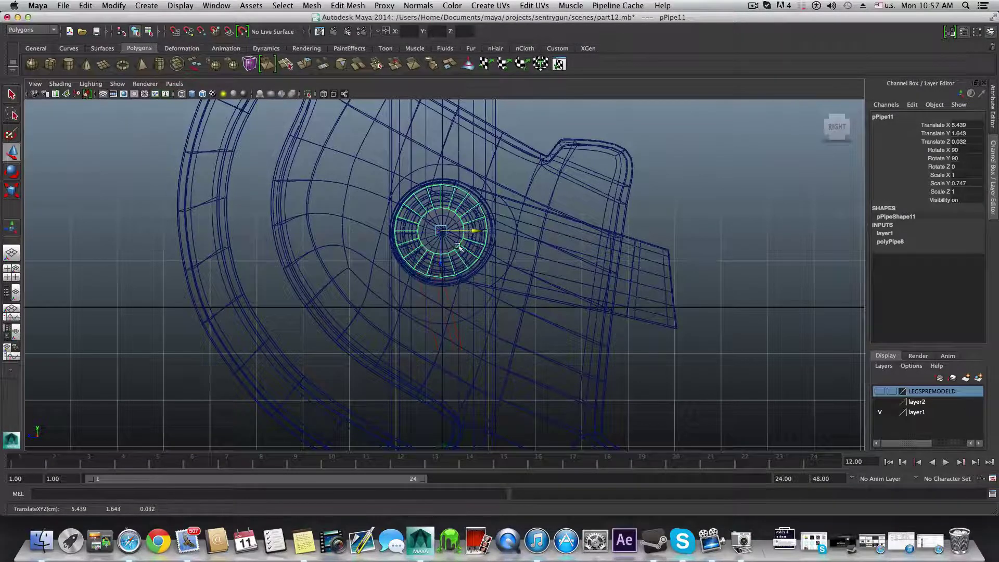
pyautogui.moveTo(440, 261); pyautogui.dragTo(473, 232)
pyautogui.moveTo(441, 271); pyautogui.dragTo(441, 271)
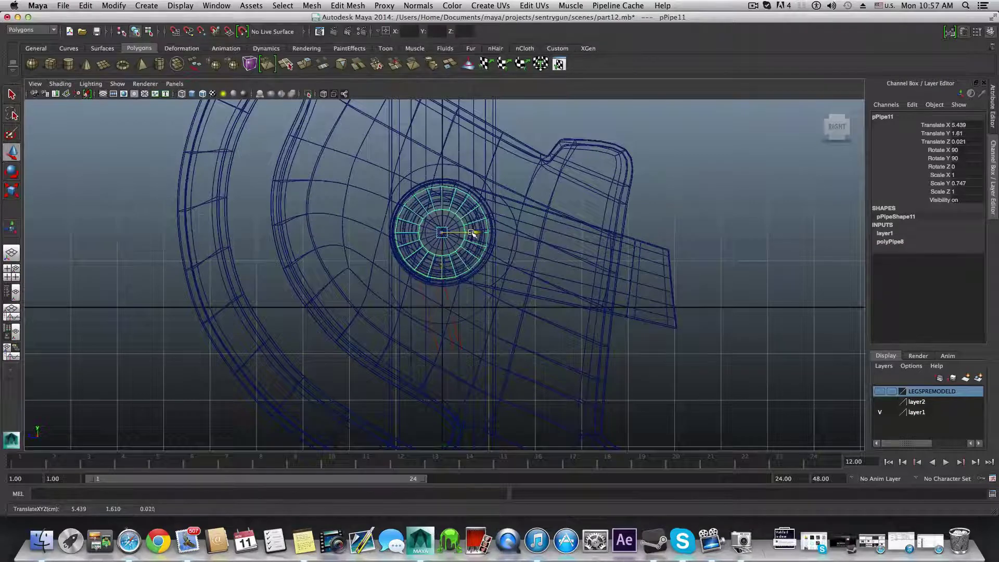
pyautogui.moveTo(473, 231); pyautogui.dragTo(471, 232)
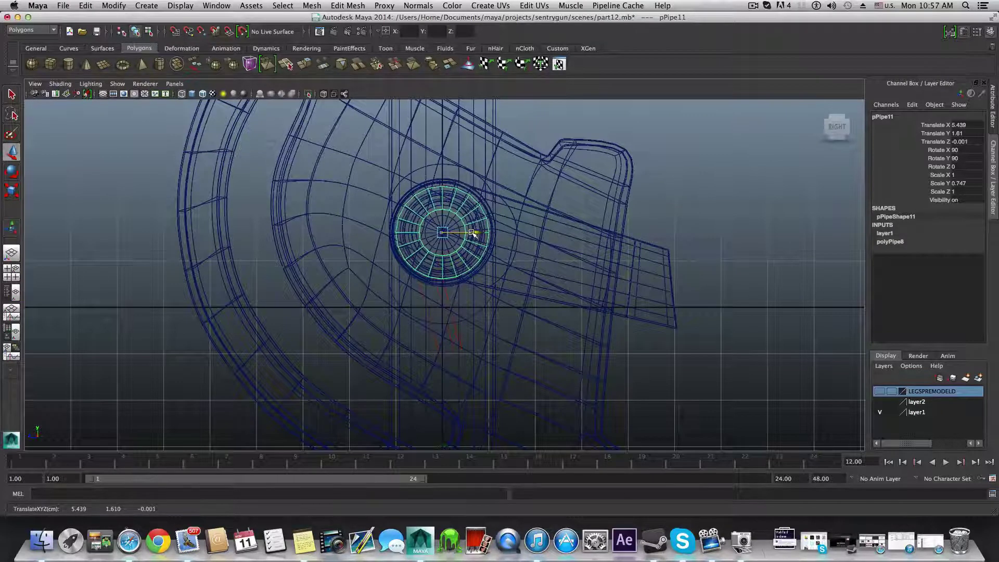
pyautogui.moveTo(443, 268); pyautogui.dragTo(446, 268)
pyautogui.press('space')
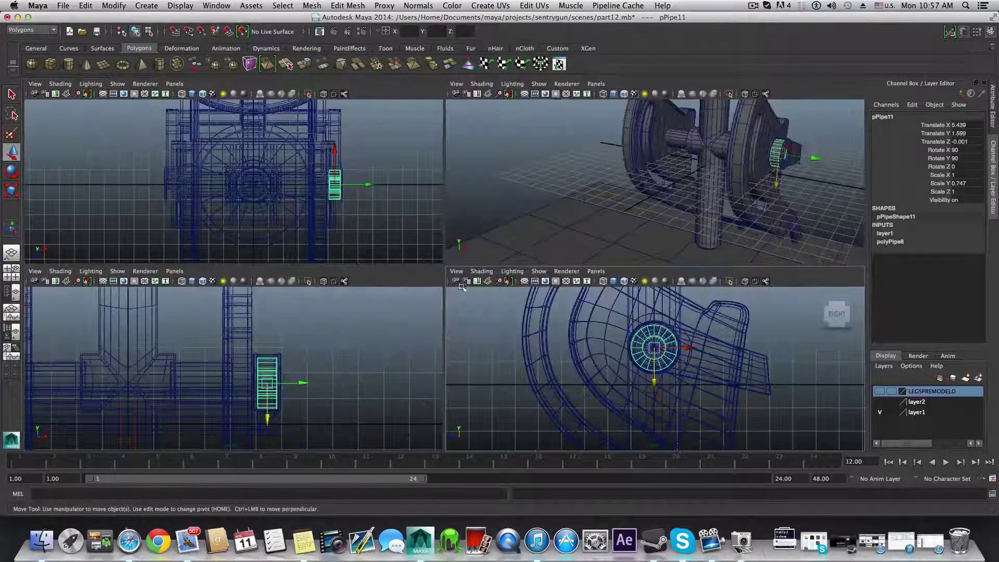
# Step: Move the pipe out of the leg assembly into open space along Z, to about Z 8.546
pyautogui.press('space')
pyautogui.hotkey('alt', 'l')
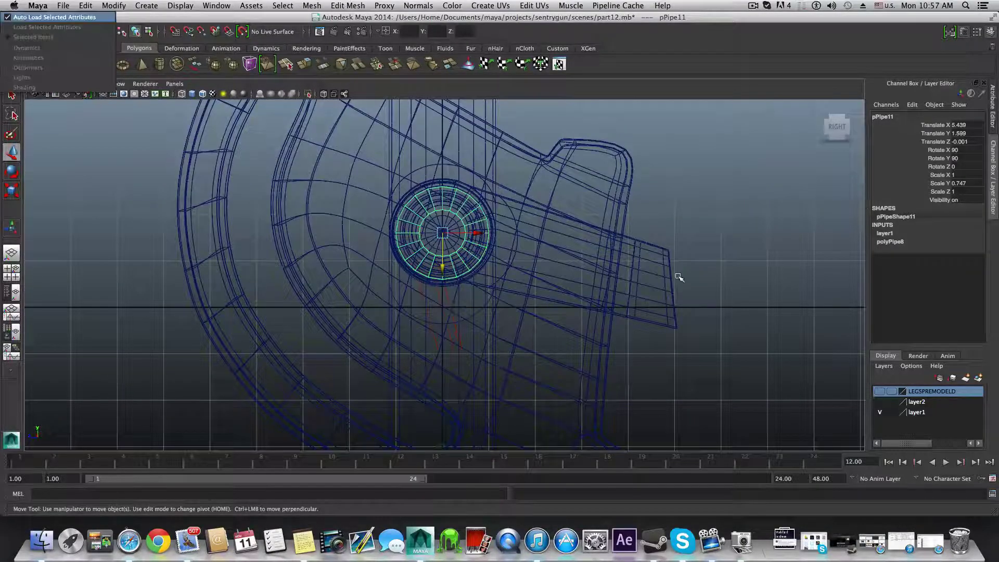
pyautogui.press('space')
pyautogui.press('space')
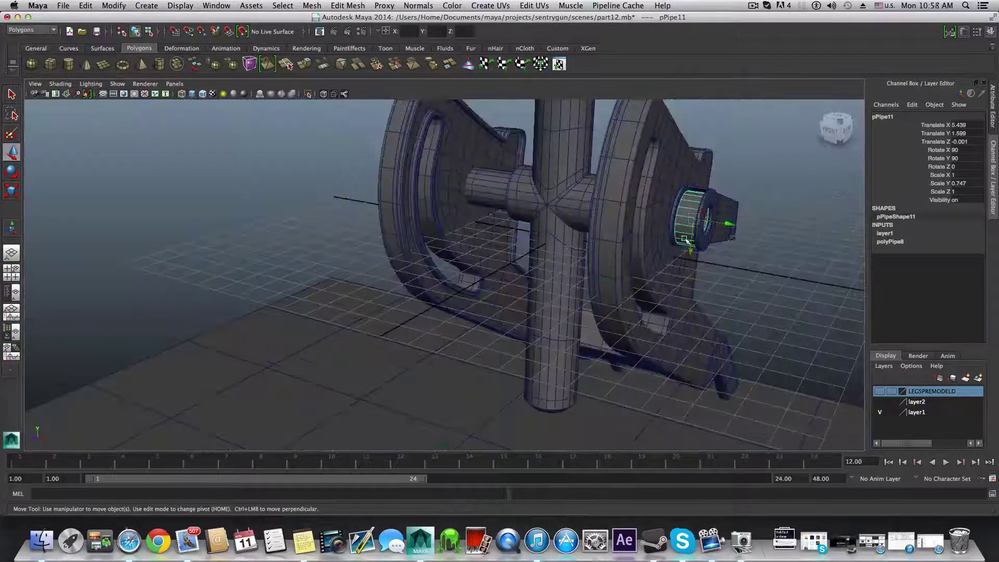
pyautogui.keyDown('alt'); pyautogui.moveTo(708, 248); pyautogui.dragTo(404, 264); pyautogui.keyUp('alt')
pyautogui.keyDown('alt'); pyautogui.moveTo(403, 263); pyautogui.dragTo(533, 305, button='right'); pyautogui.keyUp('alt')
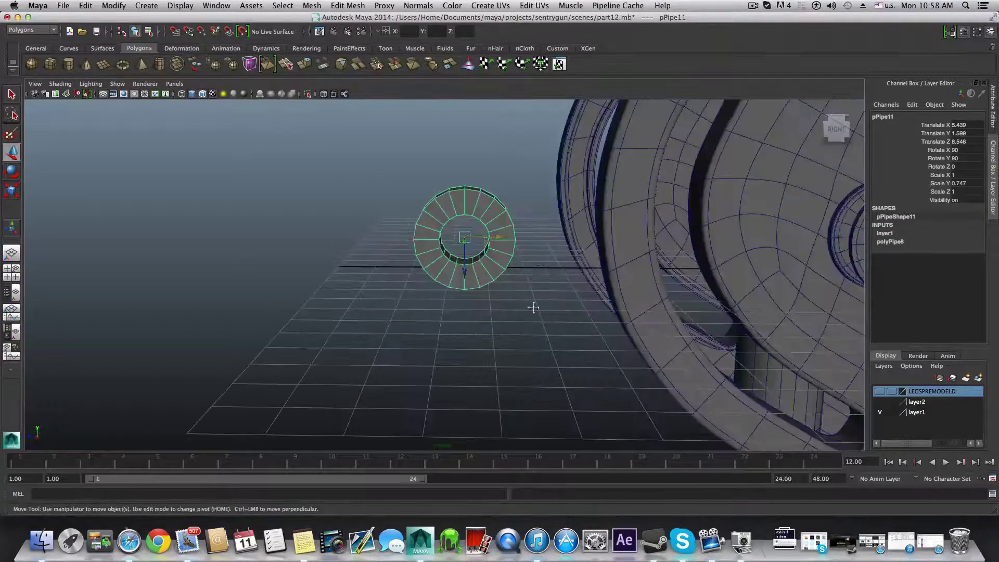
pyautogui.keyDown('alt'); pyautogui.moveTo(533, 305); pyautogui.dragTo(537, 311); pyautogui.keyUp('alt')
# Step: Duplicate the pipe ring and raise the copy above the original to about Y 4.532
pyautogui.hotkey('ctrl', 'd')
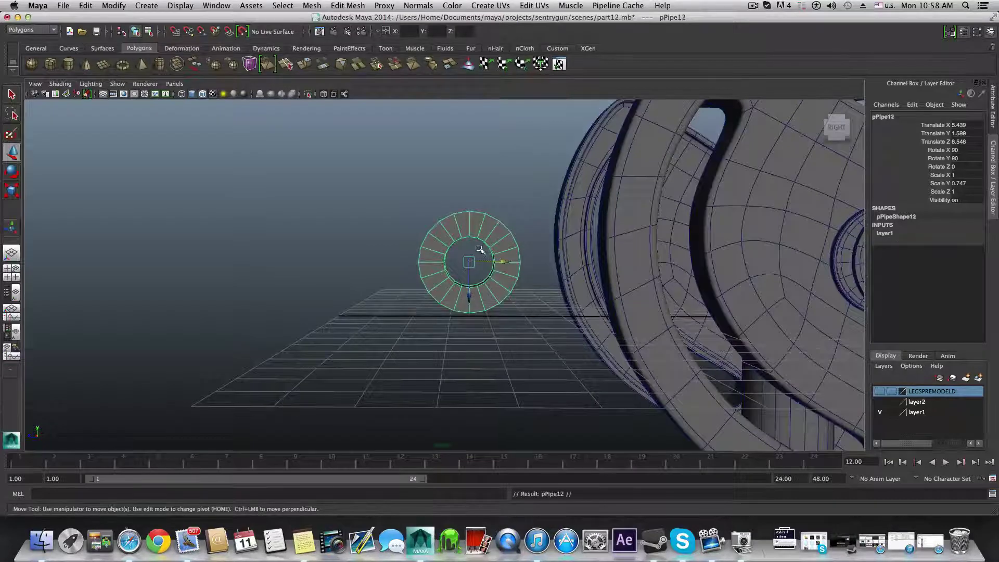
pyautogui.moveTo(473, 290); pyautogui.dragTo(470, 163)
pyautogui.keyDown('alt'); pyautogui.moveTo(497, 194); pyautogui.dragTo(467, 235, button='middle'); pyautogui.keyUp('alt')
pyautogui.moveTo(454, 248); pyautogui.dragTo(454, 234)
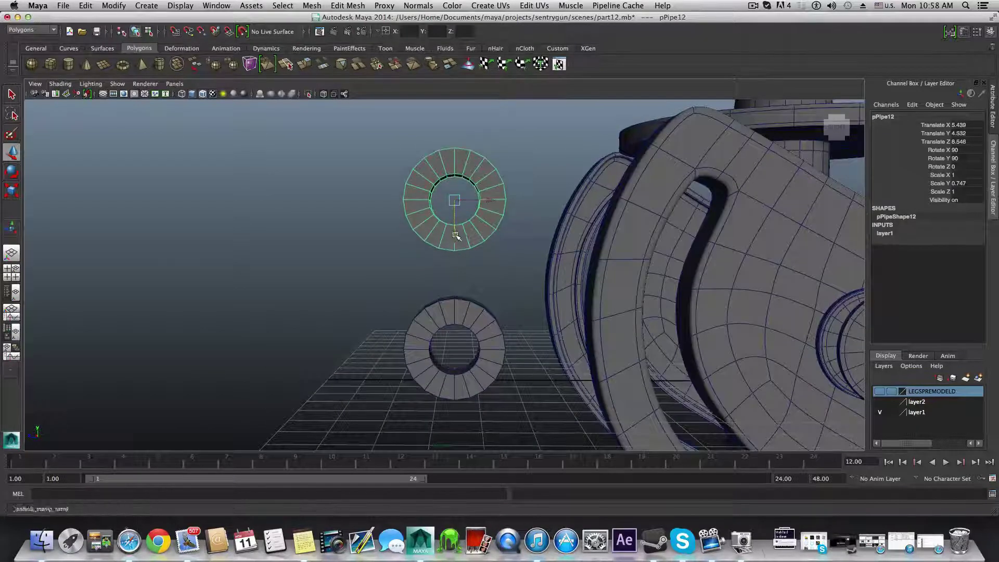
pyautogui.keyDown('alt'); pyautogui.moveTo(492, 310); pyautogui.dragTo(488, 288, button='middle'); pyautogui.keyUp('alt')
pyautogui.keyDown('alt'); pyautogui.moveTo(480, 274); pyautogui.dragTo(449, 275); pyautogui.keyUp('alt')
pyautogui.moveTo(390, 312)
pyautogui.mouseDown(button='right')
pyautogui.moveTo(390, 329)
pyautogui.moveTo(395, 316)
pyautogui.mouseUp(button='right')
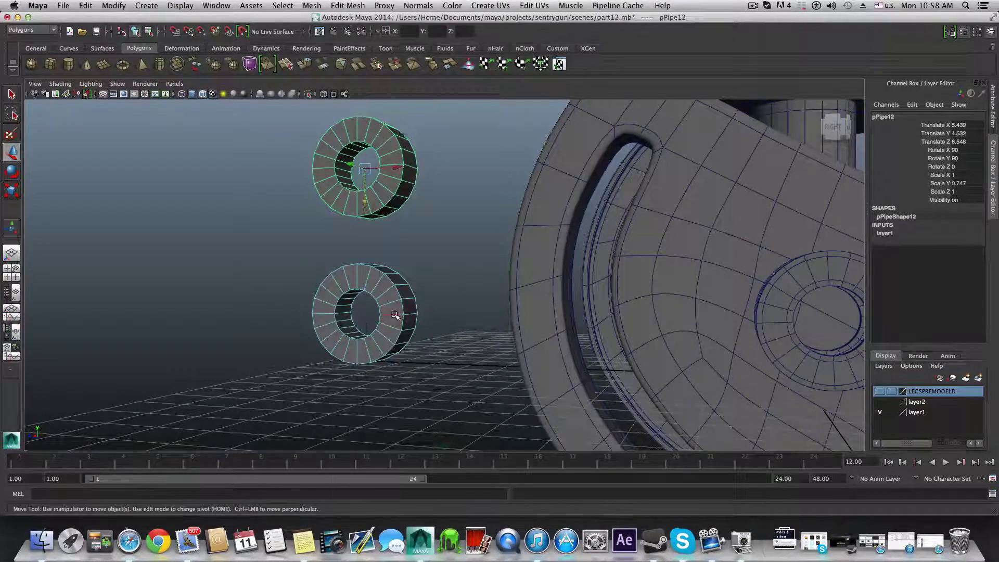
pyautogui.click(396, 316)
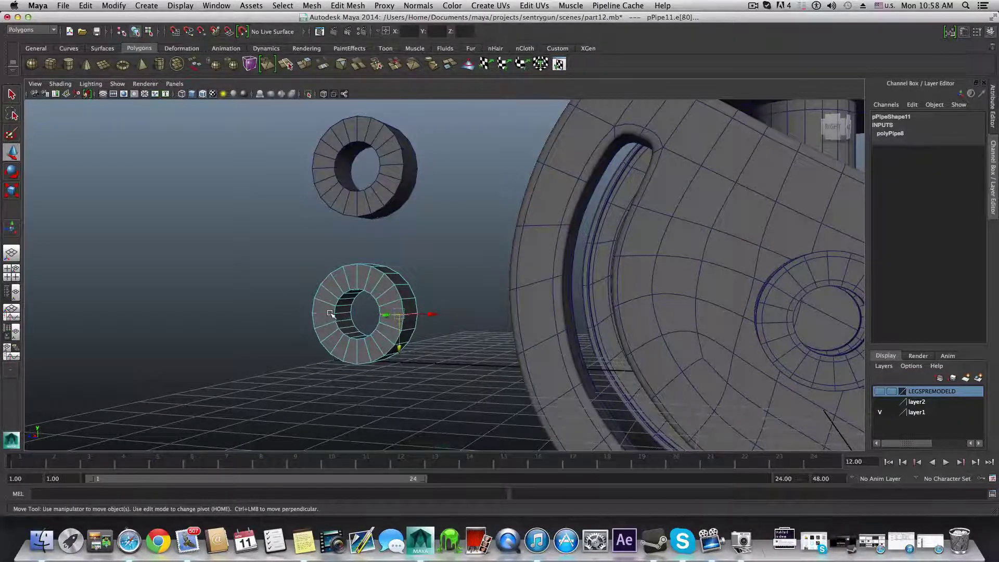
pyautogui.keyDown('alt'); pyautogui.moveTo(359, 321); pyautogui.dragTo(357, 320); pyautogui.keyUp('alt')
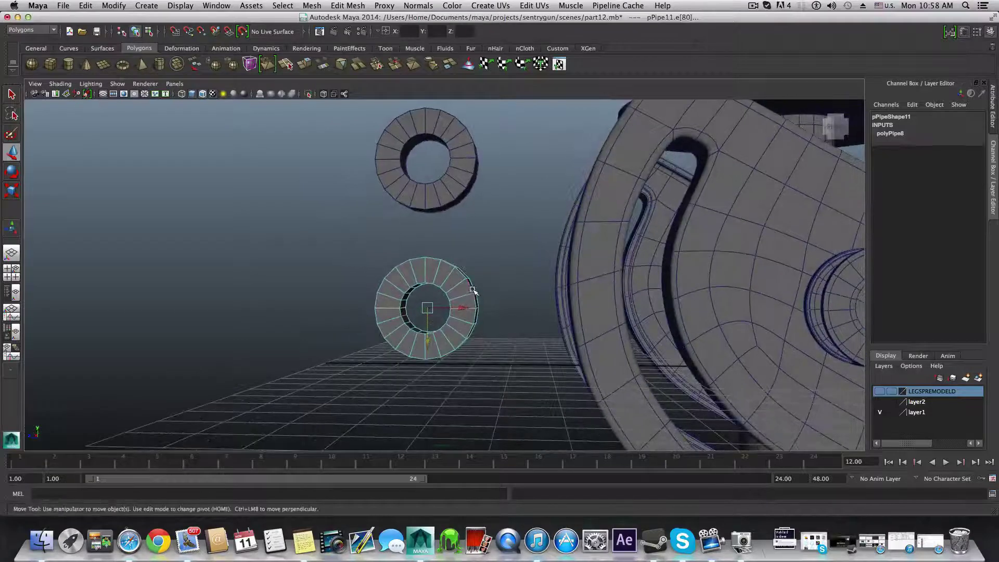
pyautogui.keyDown('alt'); pyautogui.moveTo(473, 301); pyautogui.dragTo(447, 307); pyautogui.keyUp('alt')
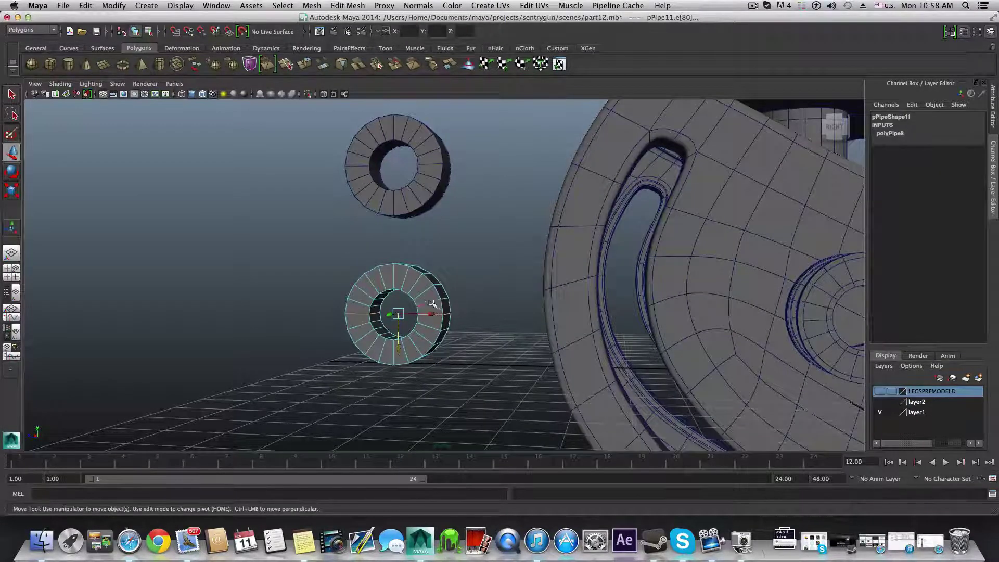
# Step: Select the faces along the upper half of the lower ring's outer rim and extrude them
pyautogui.moveTo(435, 293); pyautogui.dragTo(436, 317, button='right')
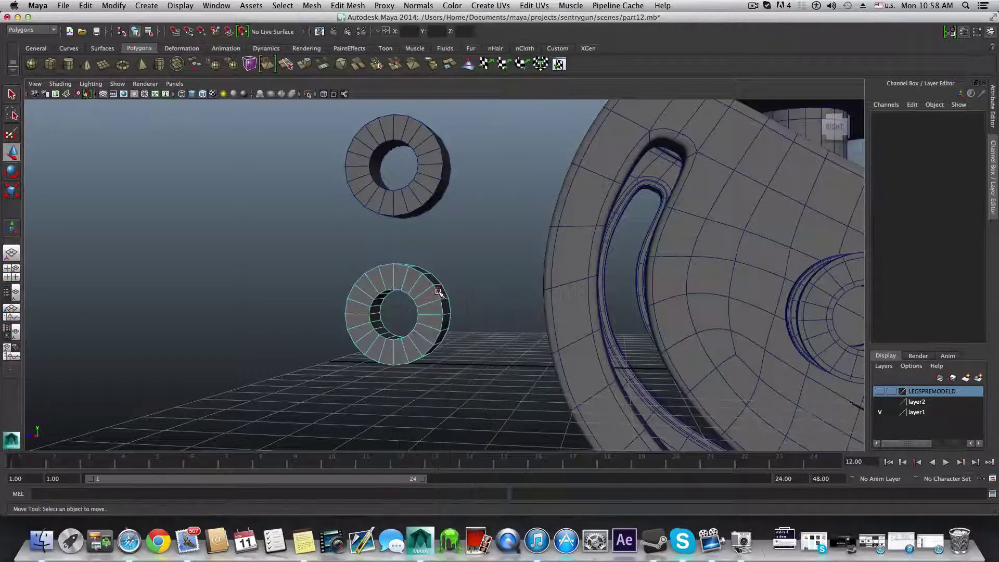
pyautogui.click(440, 291)
pyautogui.keyDown('alt'); pyautogui.moveTo(421, 343); pyautogui.dragTo(489, 335); pyautogui.keyUp('alt')
pyautogui.keyDown('shift'); pyautogui.click(520, 296); pyautogui.keyUp('shift')
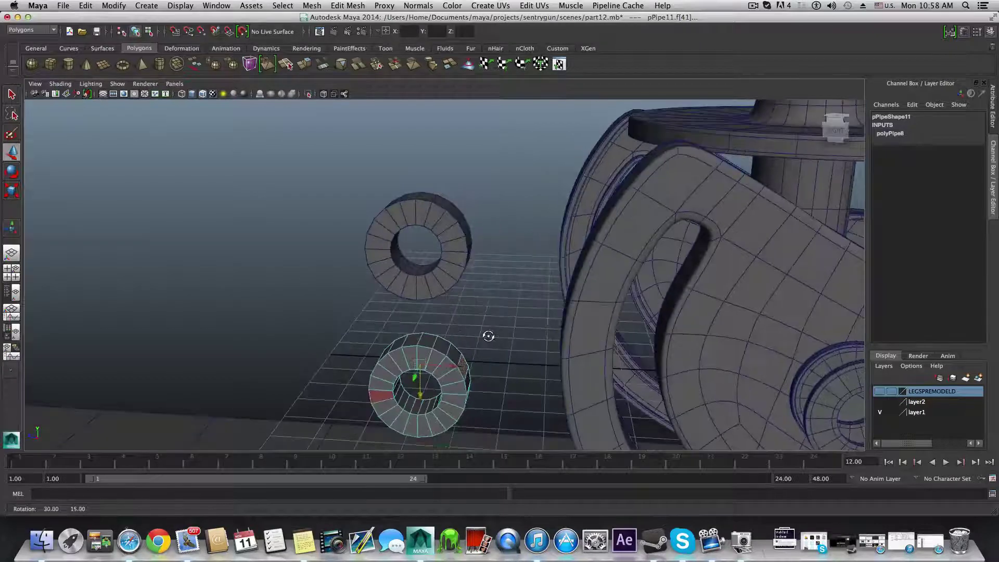
pyautogui.keyDown('alt'); pyautogui.moveTo(414, 347); pyautogui.dragTo(395, 315); pyautogui.keyUp('alt')
pyautogui.keyDown('shift'); pyautogui.doubleClick(445, 364); pyautogui.keyUp('shift')
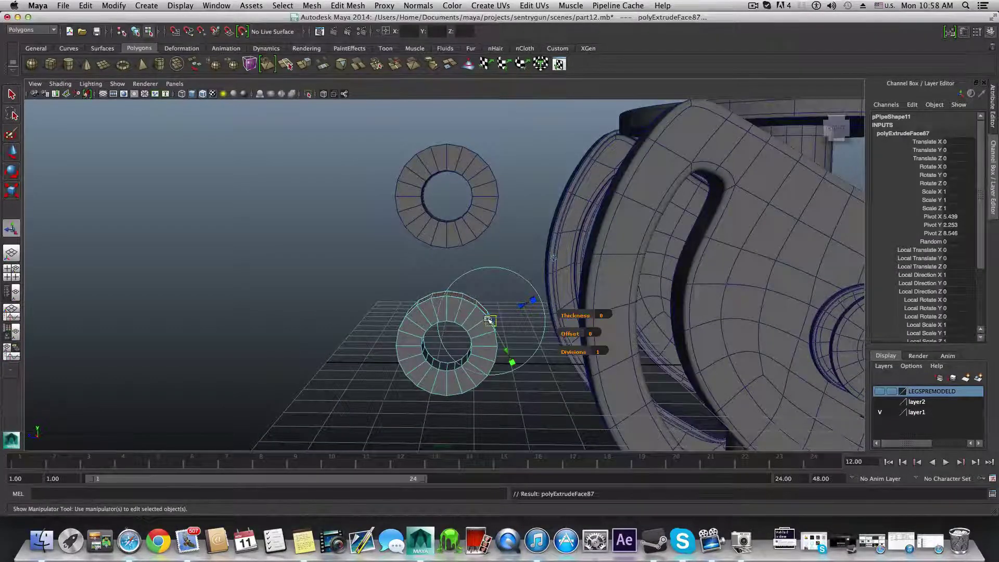
# Step: Raise the extruded faces and flatten them into a level top at about Y 2.932, forming a straight-sided bracket
pyautogui.press('w')
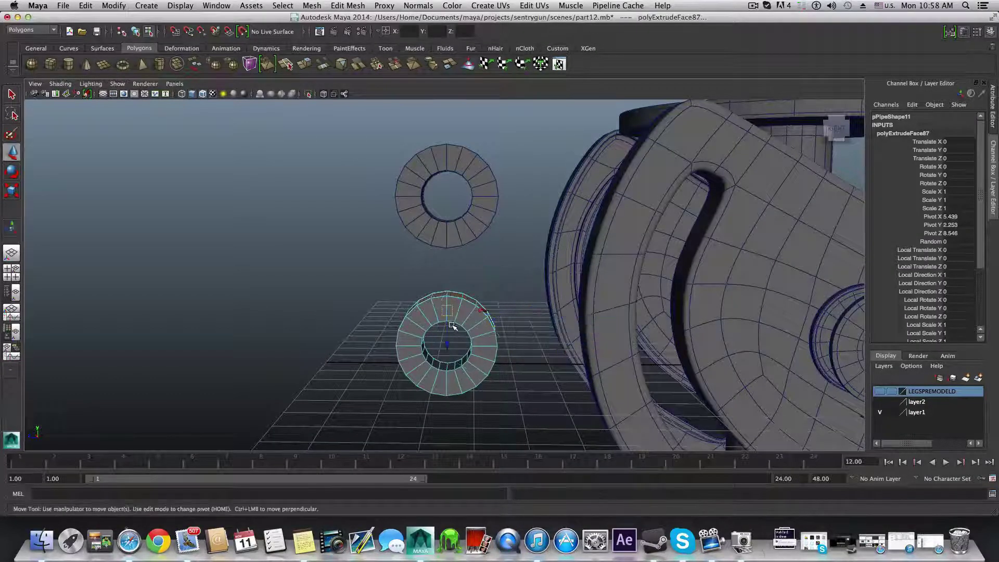
pyautogui.moveTo(447, 349)
pyautogui.mouseDown()
pyautogui.moveTo(443, 277)
pyautogui.moveTo(455, 335)
pyautogui.mouseUp()
pyautogui.press('r')
pyautogui.moveTo(455, 200); pyautogui.dragTo(456, 280)
pyautogui.press('w')
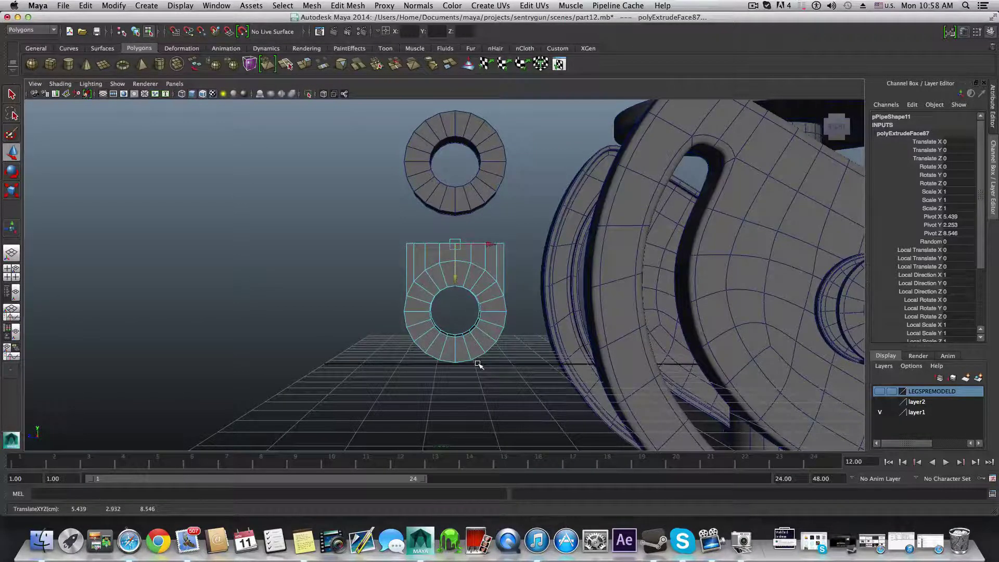
pyautogui.press('F8')
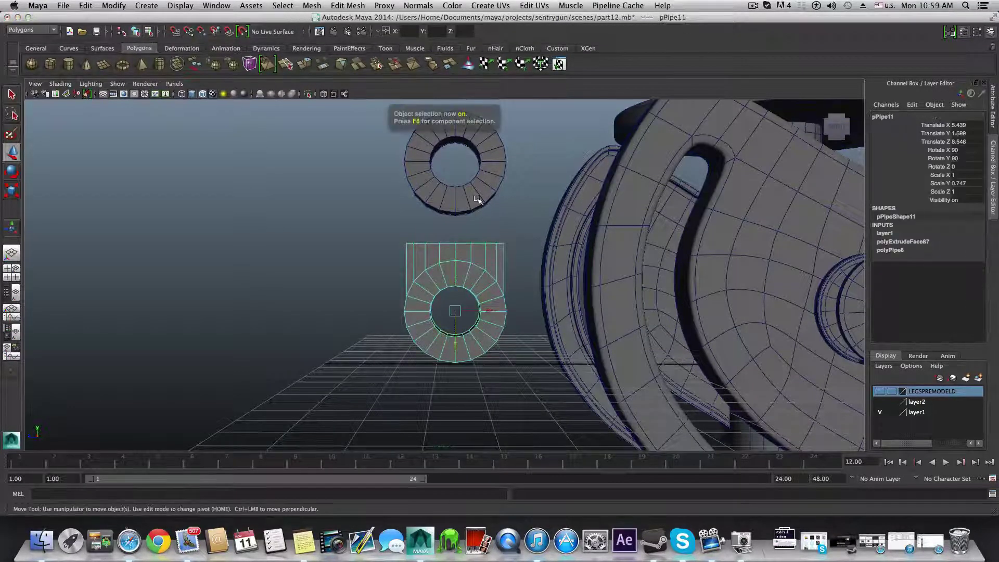
# Step: Delete the spare ring copy above the bracket
pyautogui.click(476, 199)
pyautogui.keyDown('alt'); pyautogui.moveTo(479, 276); pyautogui.dragTo(461, 318, button='middle'); pyautogui.keyUp('alt')
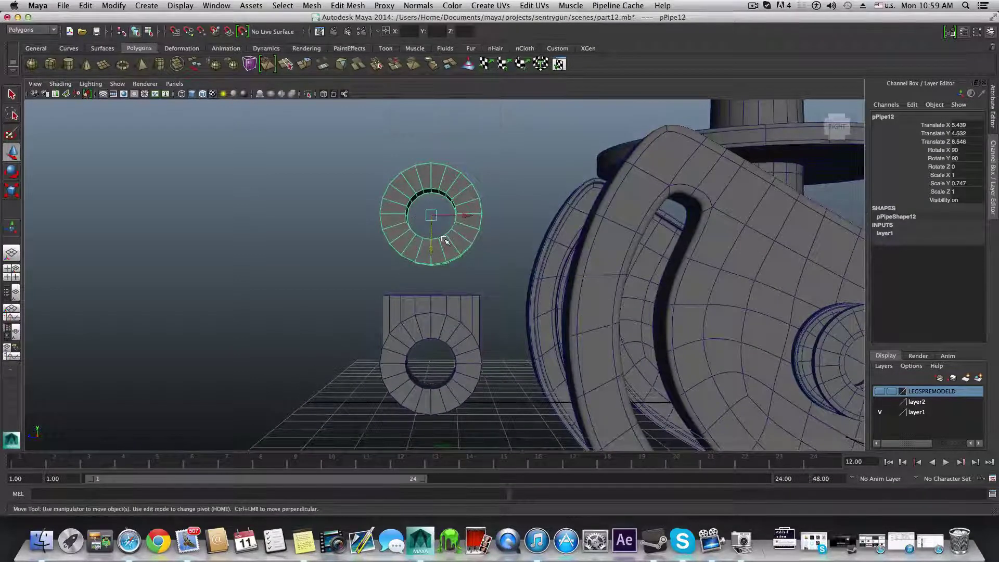
pyautogui.press('Delete')
pyautogui.click(447, 314)
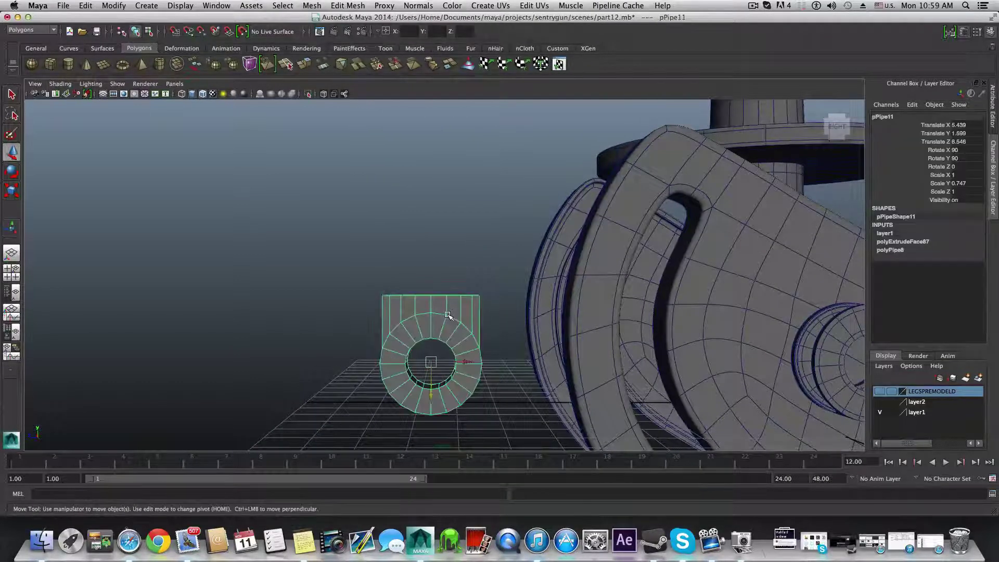
pyautogui.hotkey('ctrl', 'd')
pyautogui.moveTo(432, 396); pyautogui.dragTo(427, 260)
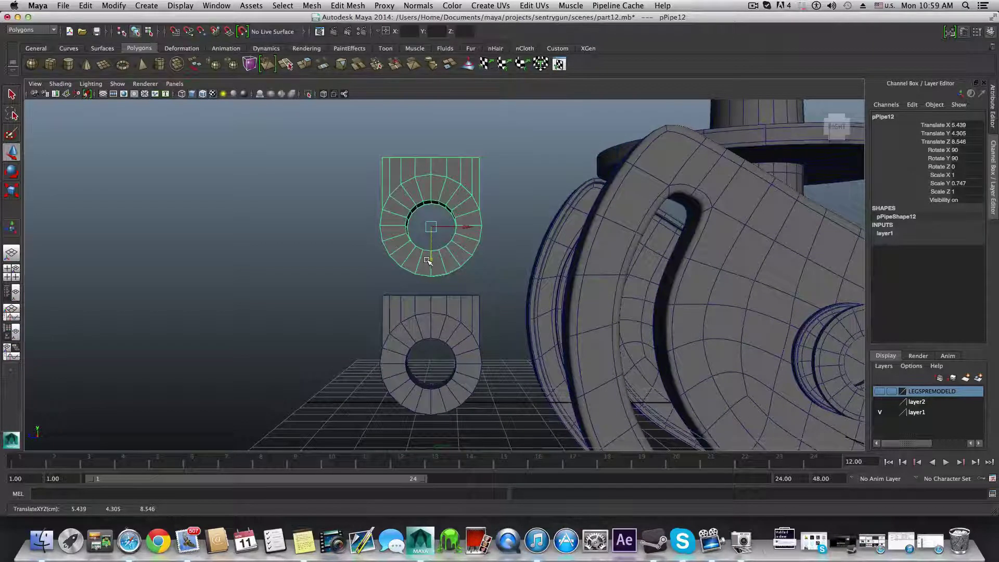
pyautogui.press('Delete')
# Step: Select the row of flat faces on top of the bracket and delete them, leaving that end open
pyautogui.keyDown('alt'); pyautogui.moveTo(451, 308); pyautogui.dragTo(450, 354); pyautogui.keyUp('alt')
pyautogui.keyDown('alt'); pyautogui.moveTo(450, 353); pyautogui.dragTo(459, 270, button='middle'); pyautogui.keyUp('alt')
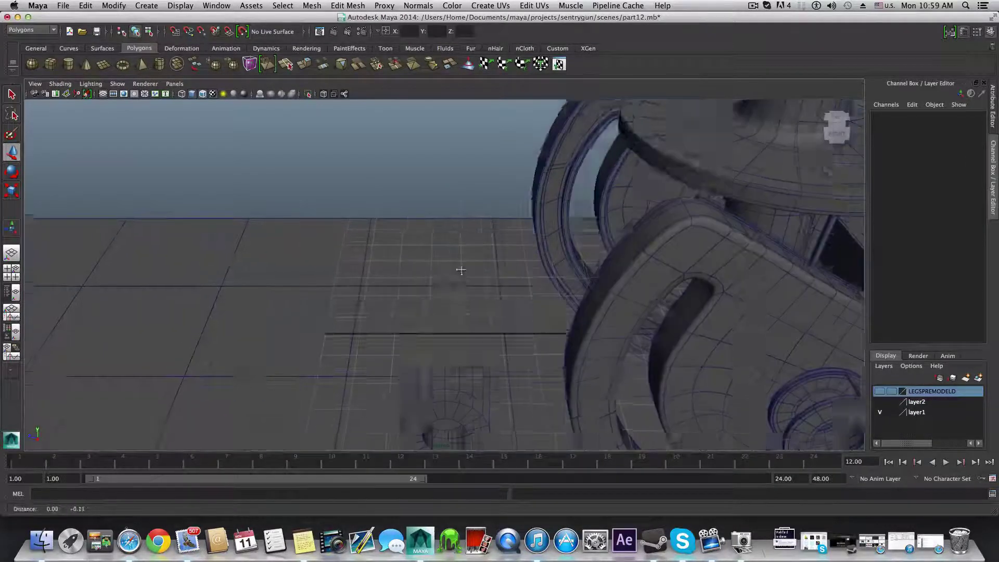
pyautogui.keyDown('alt'); pyautogui.moveTo(459, 270); pyautogui.dragTo(547, 326, button='right'); pyautogui.keyUp('alt')
pyautogui.keyDown('alt'); pyautogui.moveTo(547, 326); pyautogui.dragTo(524, 267, button='middle'); pyautogui.keyUp('alt')
pyautogui.moveTo(462, 285); pyautogui.dragTo(463, 312, button='right')
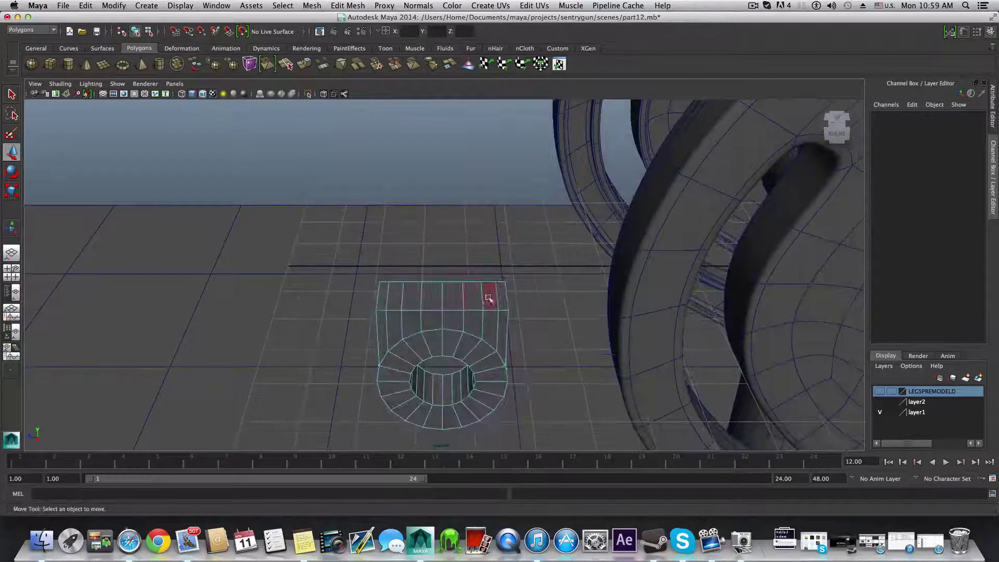
pyautogui.click(499, 298)
pyautogui.keyDown('shift'); pyautogui.doubleClick(386, 294); pyautogui.keyUp('shift')
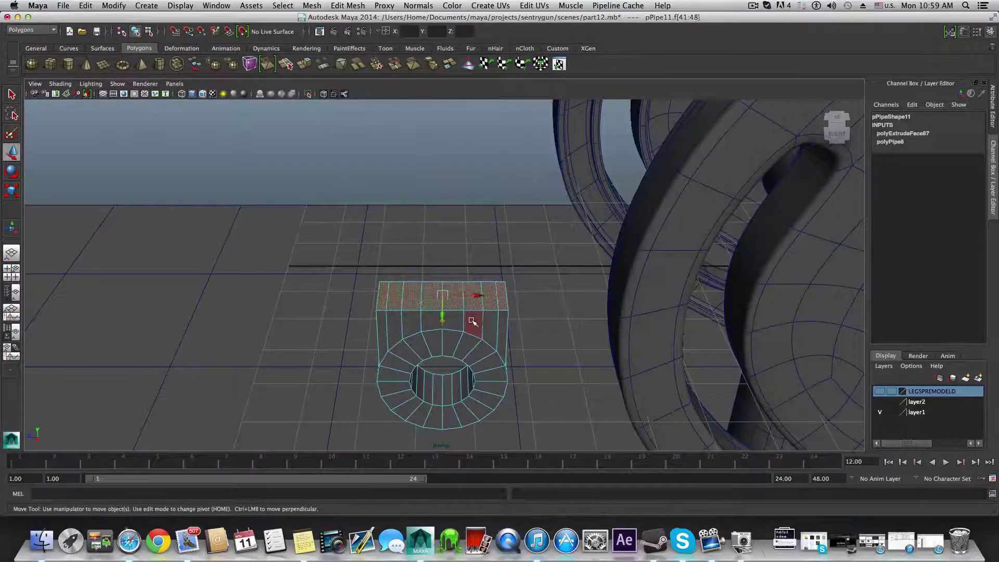
pyautogui.press('Delete')
pyautogui.keyDown('alt'); pyautogui.moveTo(472, 322); pyautogui.dragTo(467, 312); pyautogui.keyUp('alt')
pyautogui.press('F8')
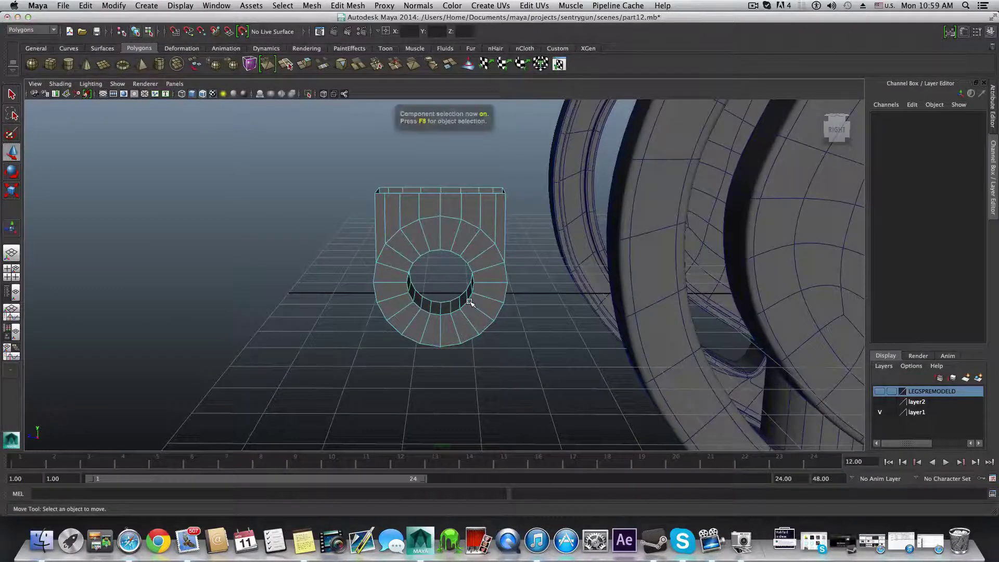
# Step: Duplicate the open bracket, raise the copy to about Y 2.267 and flip it upside down to -90° in X and Y
pyautogui.click(472, 293)
pyautogui.hotkey('ctrl', 'd')
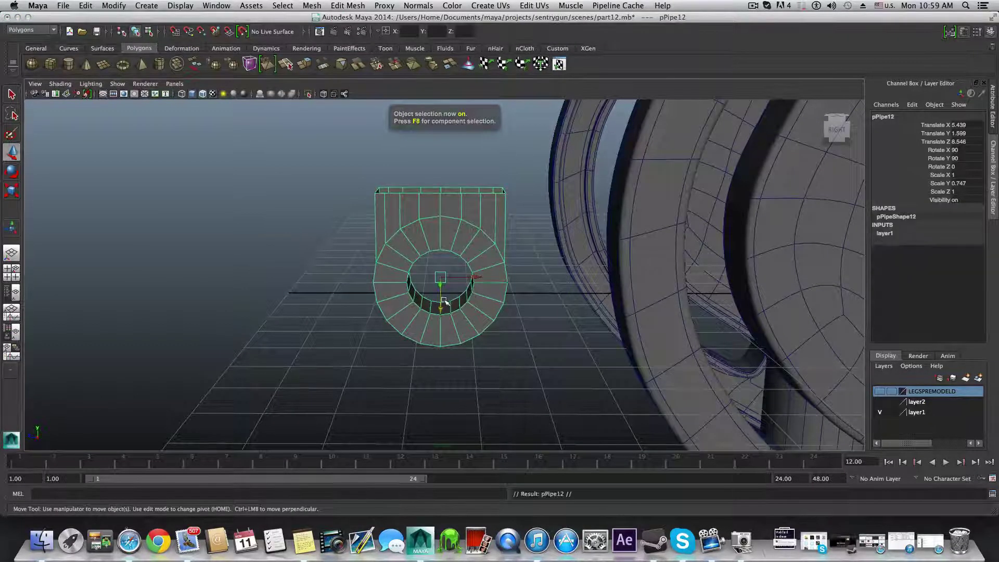
pyautogui.moveTo(441, 309); pyautogui.dragTo(446, 268)
pyautogui.press('e')
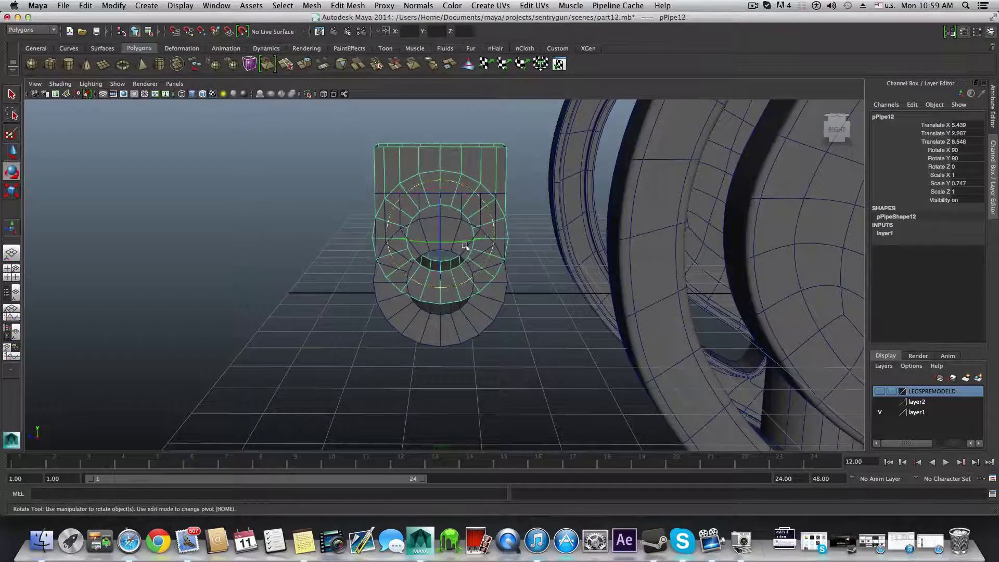
pyautogui.moveTo(466, 199); pyautogui.dragTo(307, 235)
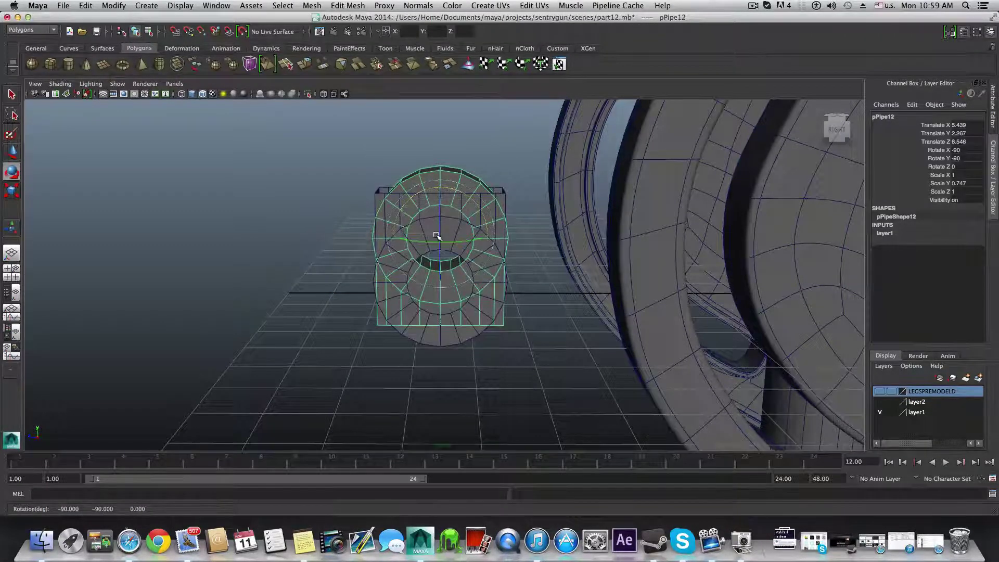
# Step: Raise the flipped copy to about Y 4.42 so its open end faces the lower bracket across a small gap
pyautogui.press('w')
pyautogui.keyDown('alt'); pyautogui.moveTo(440, 263); pyautogui.dragTo(449, 264); pyautogui.keyUp('alt')
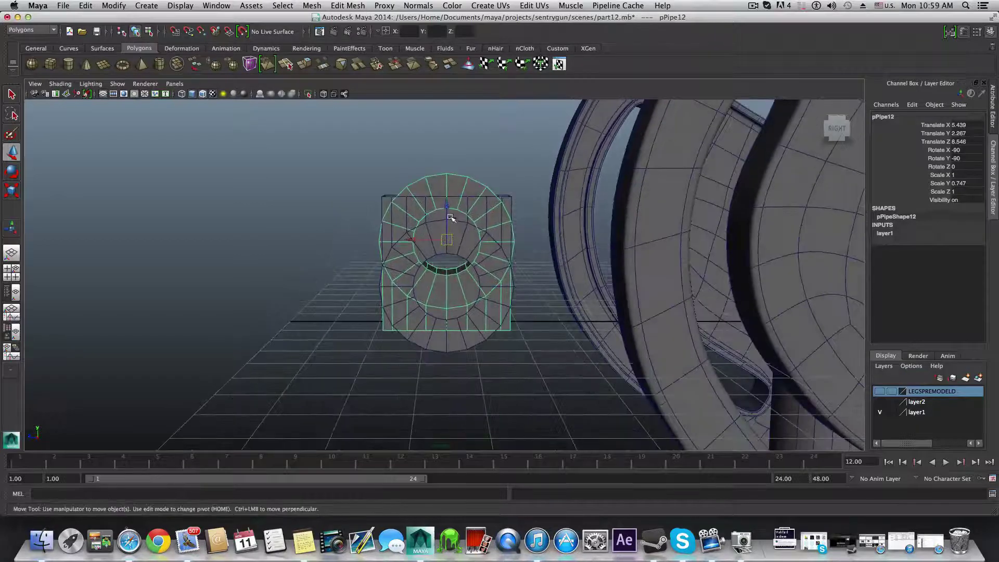
pyautogui.moveTo(445, 221); pyautogui.dragTo(452, 74)
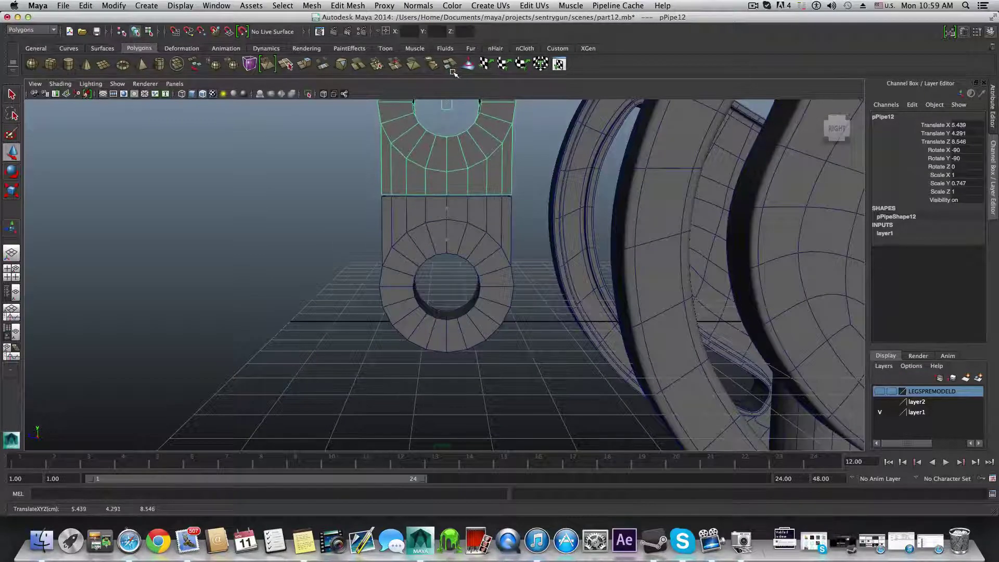
pyautogui.keyDown('alt'); pyautogui.moveTo(450, 130); pyautogui.dragTo(452, 196, button='middle'); pyautogui.keyUp('alt')
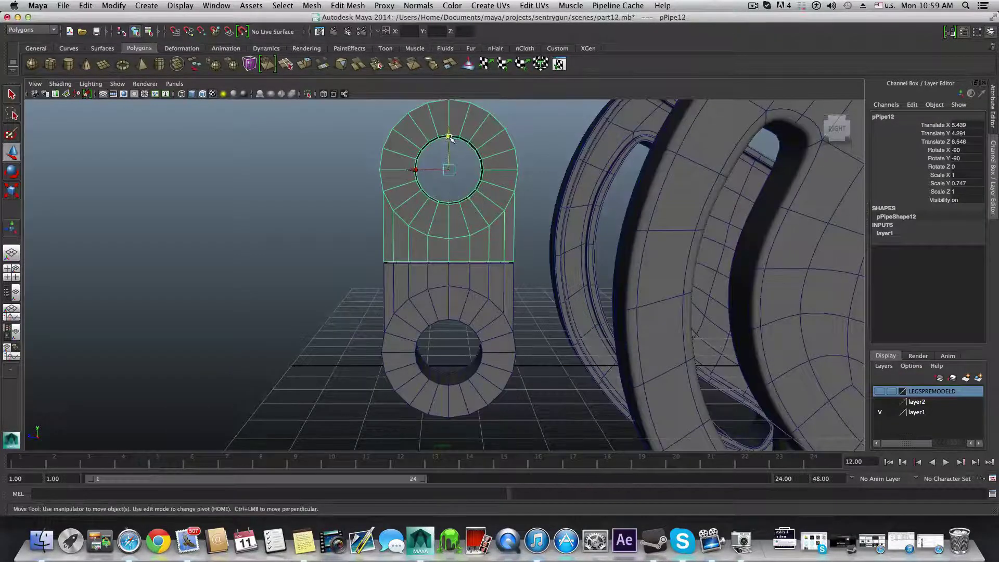
pyautogui.moveTo(451, 138); pyautogui.dragTo(451, 129)
pyautogui.keyDown('alt'); pyautogui.moveTo(440, 198); pyautogui.dragTo(438, 189); pyautogui.keyUp('alt')
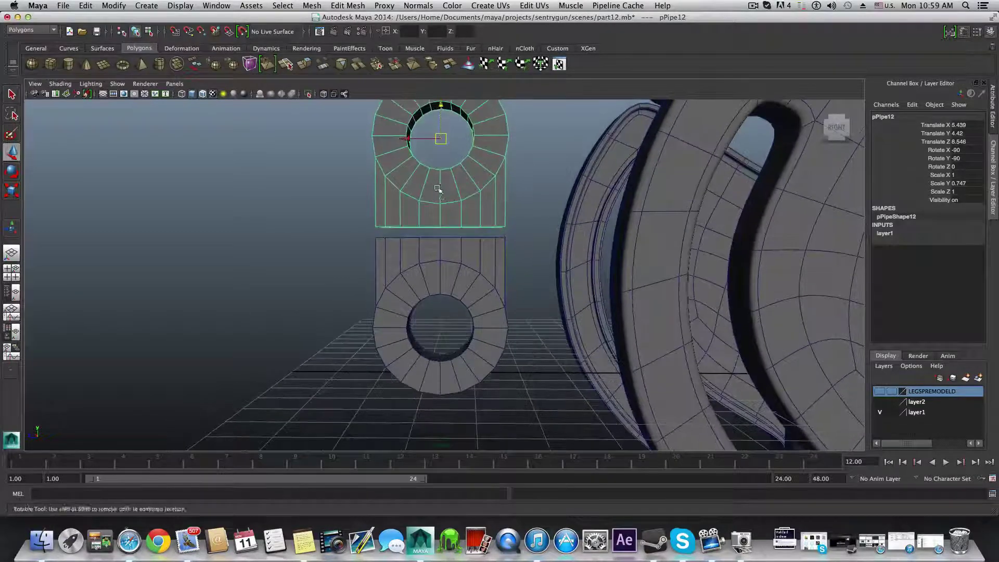
# Step: Add the lower bracket to the selected flipped copy and combine both into one mesh
pyautogui.click(448, 245)
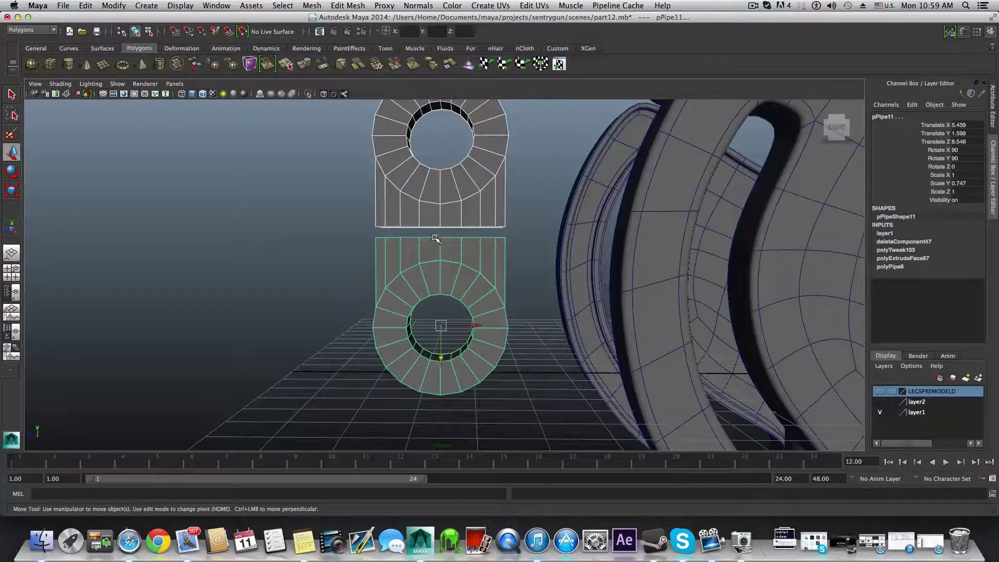
pyautogui.click(312, 6)
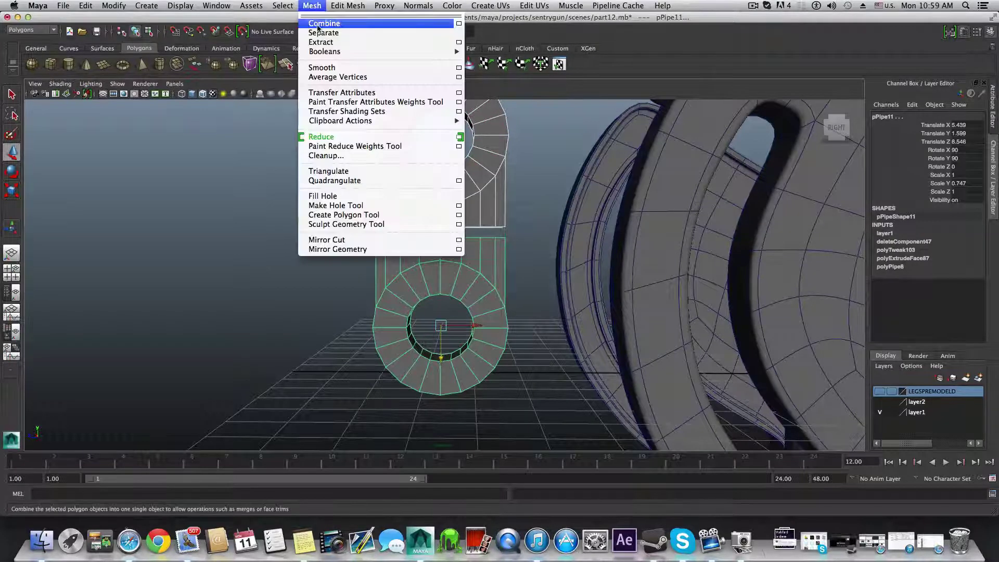
pyautogui.click(323, 24)
# Step: Select the vertices bordering the gap on both halves and scale them flat vertically so the open ends meet along one line
pyautogui.moveTo(446, 227); pyautogui.dragTo(446, 212, button='right')
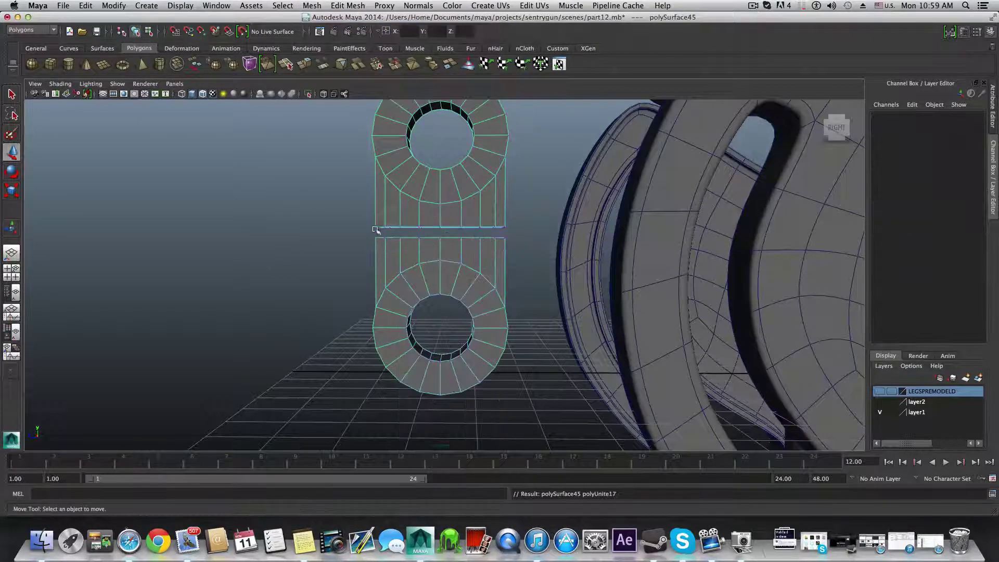
pyautogui.moveTo(514, 258); pyautogui.dragTo(513, 258)
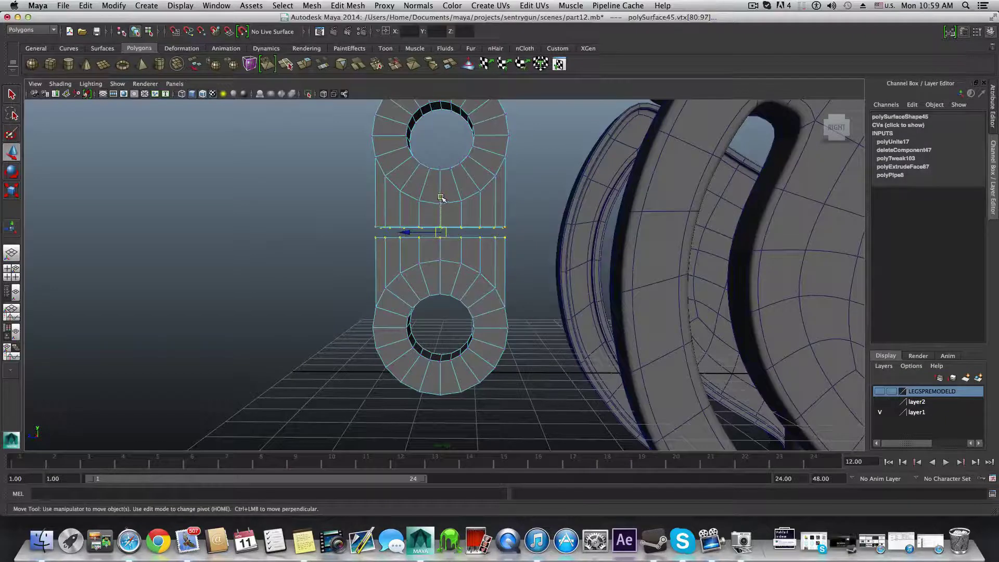
pyautogui.moveTo(441, 198); pyautogui.dragTo(446, 228)
pyautogui.hotkey('ctrl', 'z')
pyautogui.press('r')
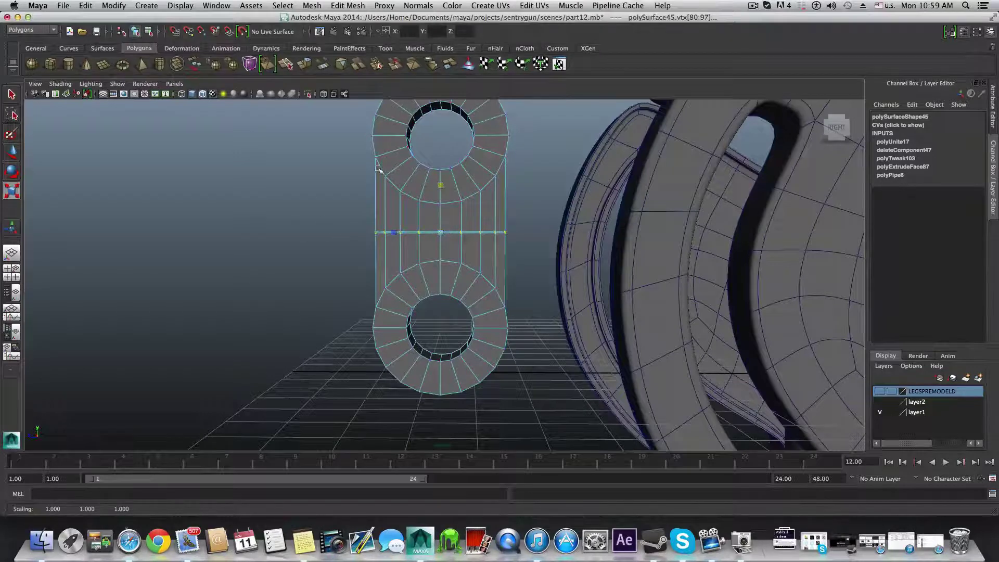
# Step: Merge the overlapping seam vertices with a threshold of 0.0400 and return to object selection
pyautogui.click(348, 5)
pyautogui.click(469, 282)
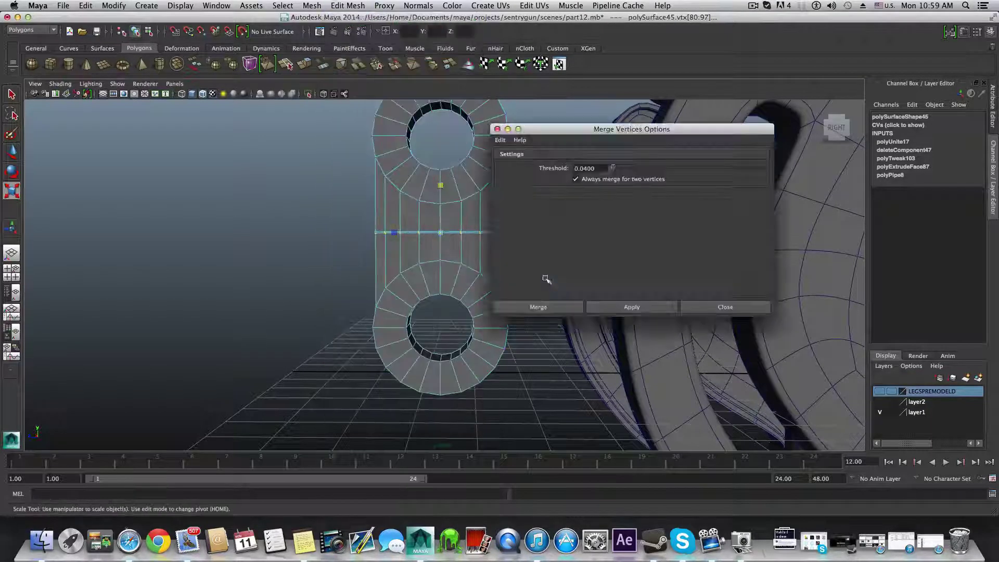
pyautogui.moveTo(576, 133); pyautogui.dragTo(630, 109)
pyautogui.doubleClick(629, 144)
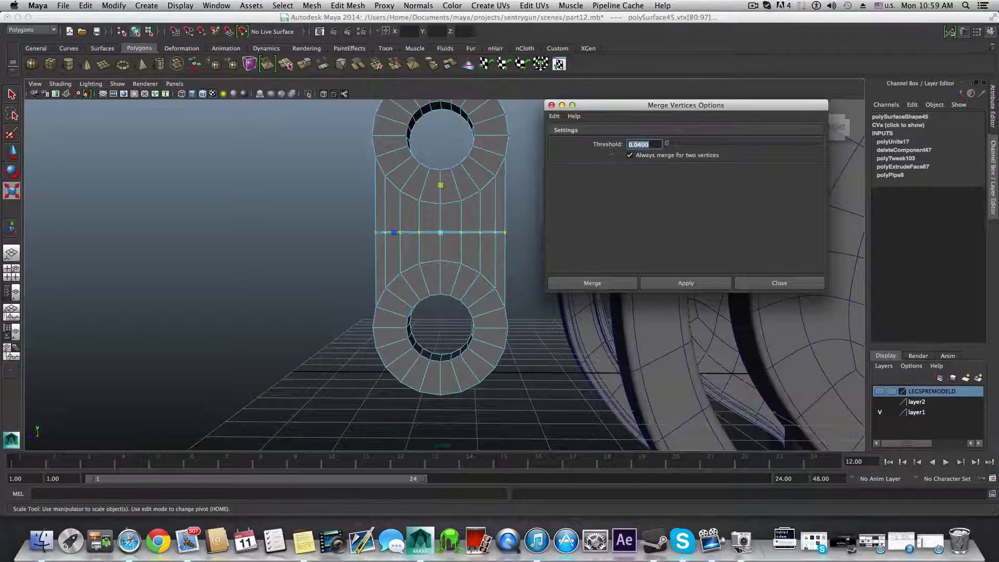
pyautogui.click(667, 279)
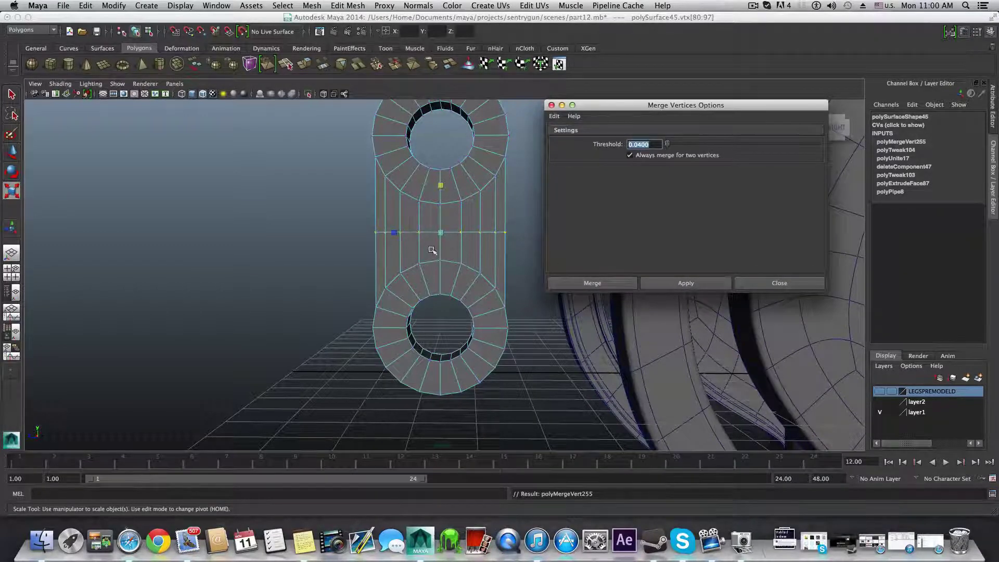
pyautogui.keyDown('alt'); pyautogui.moveTo(434, 251); pyautogui.dragTo(548, 297, button='right'); pyautogui.keyUp('alt')
pyautogui.keyDown('alt'); pyautogui.moveTo(519, 258); pyautogui.dragTo(512, 316, button='middle'); pyautogui.keyUp('alt')
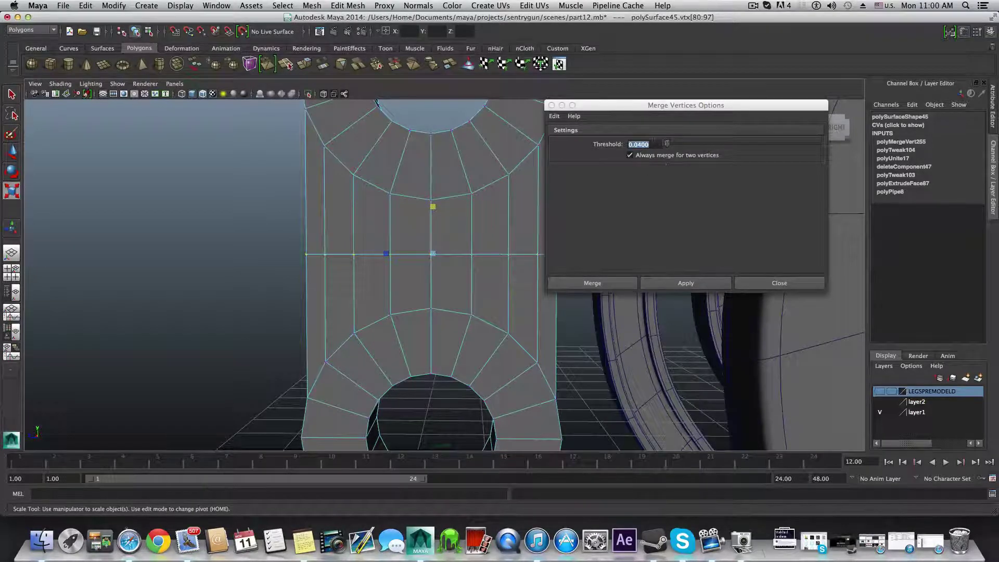
pyautogui.click(770, 283)
pyautogui.press('F8')
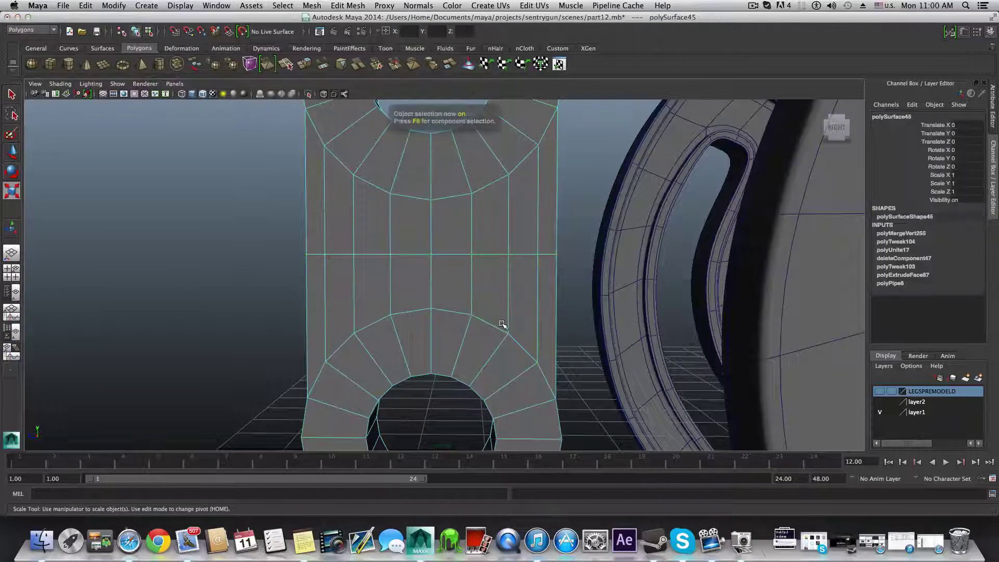
# Step: Insert supporting edge loops close to the outer edges of the upper and lower rings where they meet the link's body
pyautogui.press('f')
pyautogui.keyDown('alt'); pyautogui.moveTo(478, 310); pyautogui.dragTo(497, 280, button='middle'); pyautogui.keyUp('alt')
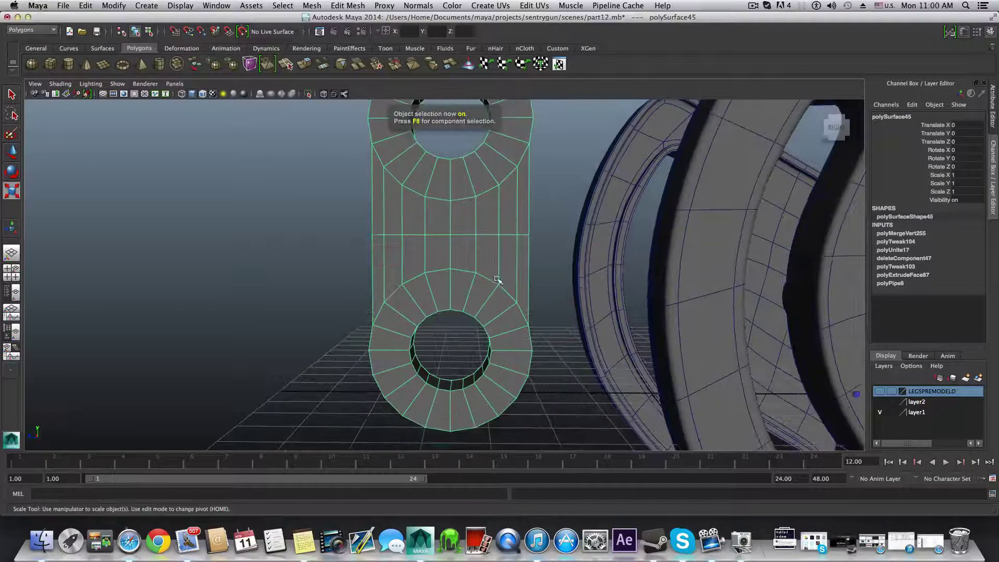
pyautogui.keyDown('shift'); pyautogui.moveTo(495, 266); pyautogui.dragTo(411, 270, button='right'); pyautogui.keyUp('shift')
pyautogui.moveTo(373, 266); pyautogui.dragTo(371, 323)
pyautogui.moveTo(373, 205); pyautogui.dragTo(380, 152)
pyautogui.keyDown('alt'); pyautogui.moveTo(468, 229); pyautogui.dragTo(467, 264, button='middle'); pyautogui.keyUp('alt')
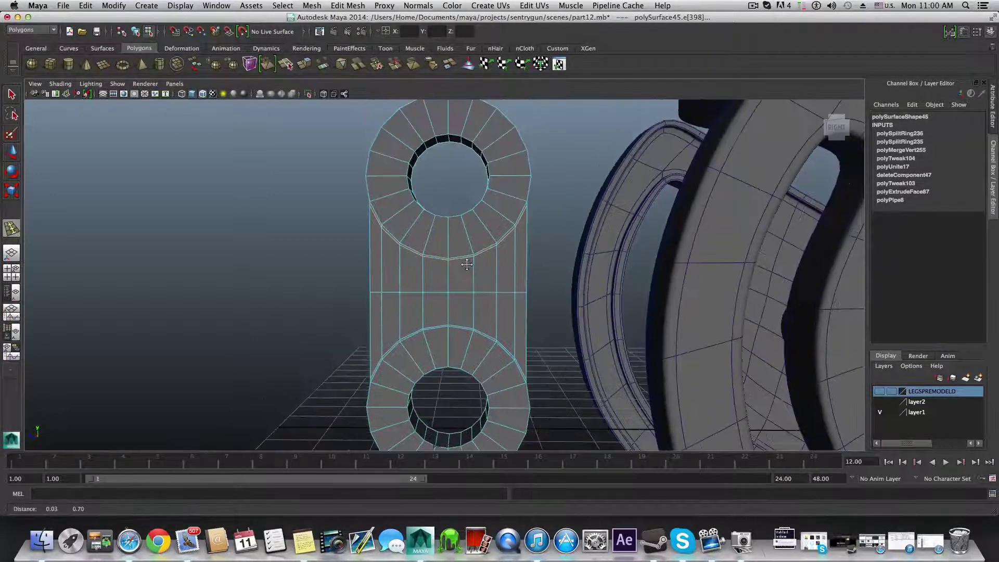
pyautogui.moveTo(466, 223); pyautogui.dragTo(526, 205)
pyautogui.keyDown('alt'); pyautogui.moveTo(515, 267); pyautogui.dragTo(477, 224, button='middle'); pyautogui.keyUp('alt')
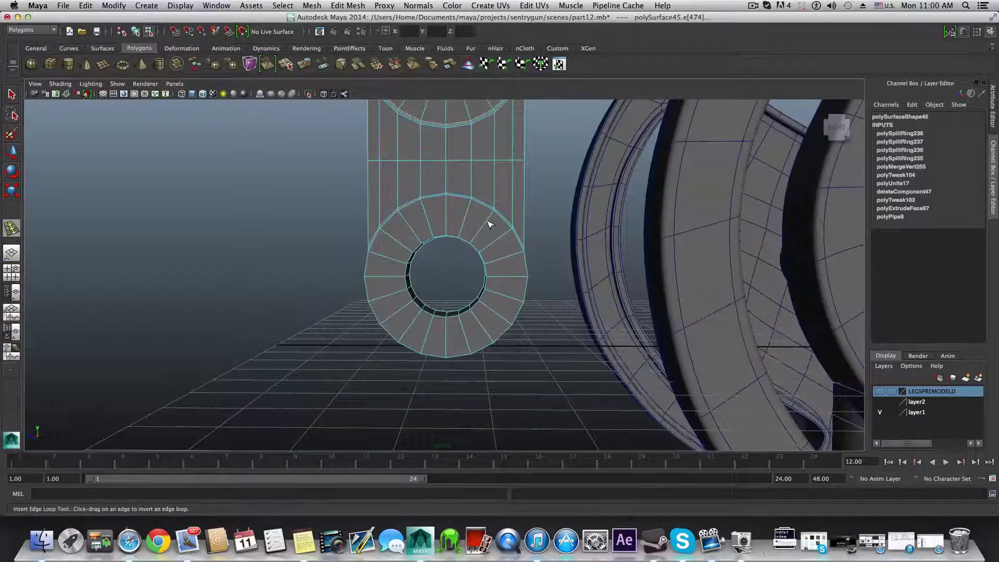
# Step: Add further supporting edge loops along the ring and hole rims, working on both faces of the link
pyautogui.moveTo(489, 224); pyautogui.dragTo(634, 260)
pyautogui.keyDown('alt'); pyautogui.moveTo(633, 260); pyautogui.dragTo(605, 351, button='middle'); pyautogui.keyUp('alt')
pyautogui.keyDown('alt'); pyautogui.moveTo(605, 352); pyautogui.dragTo(593, 323); pyautogui.keyUp('alt')
pyautogui.moveTo(564, 217); pyautogui.dragTo(572, 195)
pyautogui.keyDown('alt'); pyautogui.moveTo(560, 318); pyautogui.dragTo(561, 277, button='middle'); pyautogui.keyUp('alt')
pyautogui.keyDown('alt'); pyautogui.moveTo(560, 276); pyautogui.dragTo(623, 306, button='right'); pyautogui.keyUp('alt')
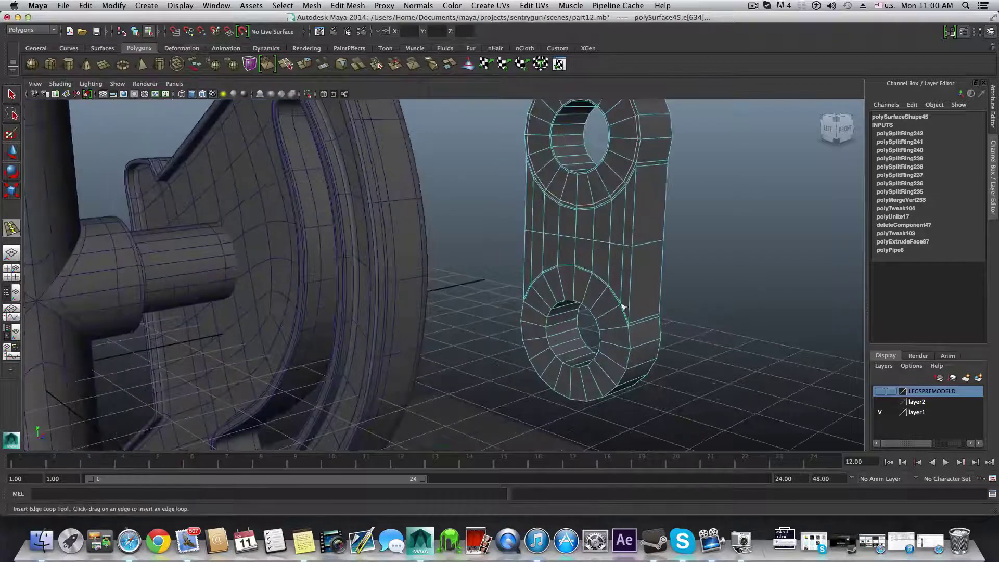
pyautogui.moveTo(606, 329); pyautogui.dragTo(609, 290)
pyautogui.keyDown('alt'); pyautogui.moveTo(609, 291); pyautogui.dragTo(334, 258); pyautogui.keyUp('alt')
pyautogui.keyDown('alt'); pyautogui.moveTo(411, 238); pyautogui.dragTo(416, 256, button='middle'); pyautogui.keyUp('alt')
# Step: Select the vertices at all four junctions where the link's straight sides meet the upper and lower rings
pyautogui.click(11, 93)
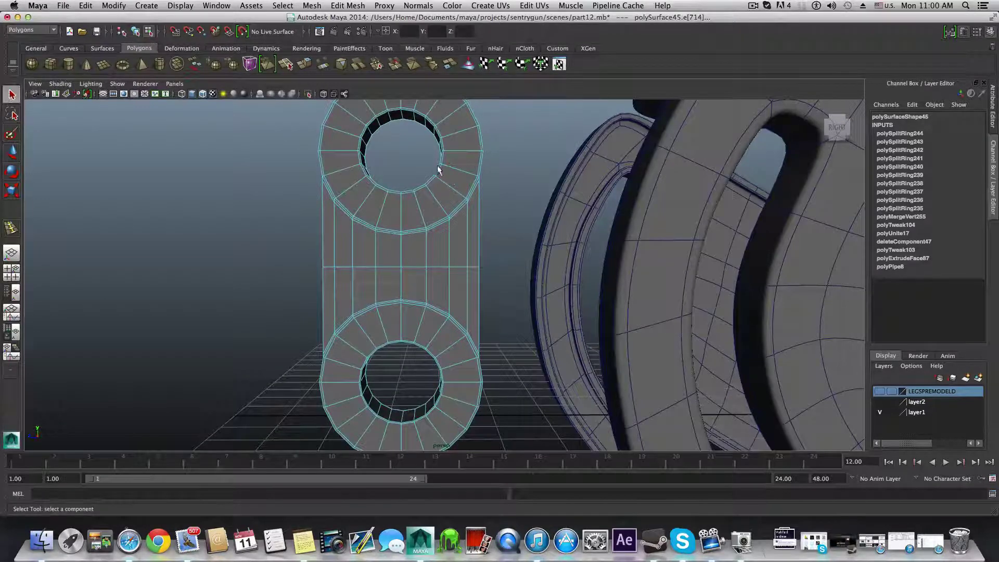
pyautogui.moveTo(450, 178); pyautogui.dragTo(468, 174, button='right')
pyautogui.moveTo(491, 193); pyautogui.dragTo(470, 170)
pyautogui.keyDown('shift'); pyautogui.click(331, 193); pyautogui.keyUp('shift')
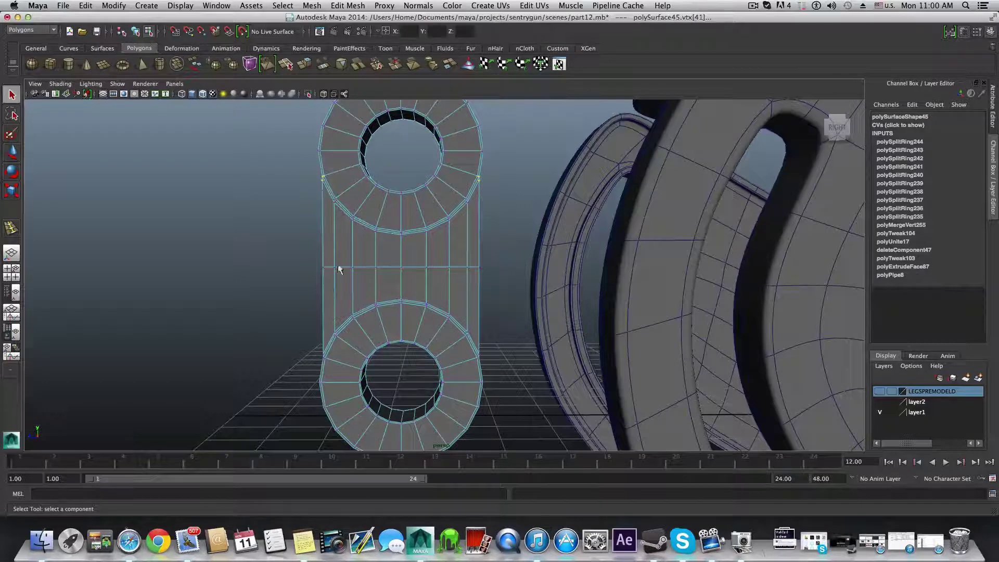
pyautogui.keyDown('alt'); pyautogui.moveTo(341, 370); pyautogui.dragTo(334, 348); pyautogui.keyUp('alt')
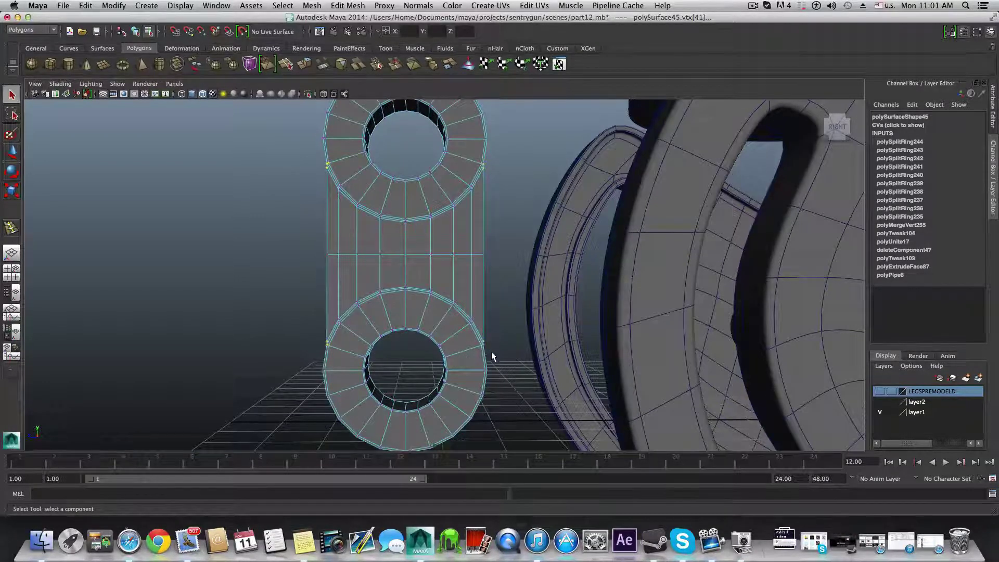
pyautogui.keyDown('alt'); pyautogui.moveTo(491, 351); pyautogui.dragTo(562, 339); pyautogui.keyUp('alt')
pyautogui.scroll(3, 562, 339)
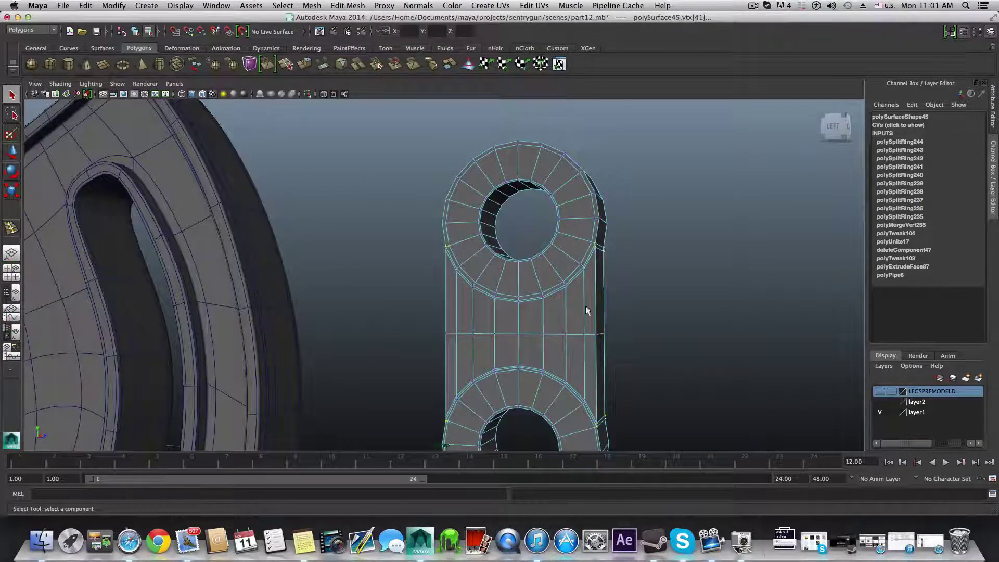
pyautogui.keyDown('alt'); pyautogui.moveTo(586, 310); pyautogui.dragTo(506, 286, button='middle'); pyautogui.keyUp('alt')
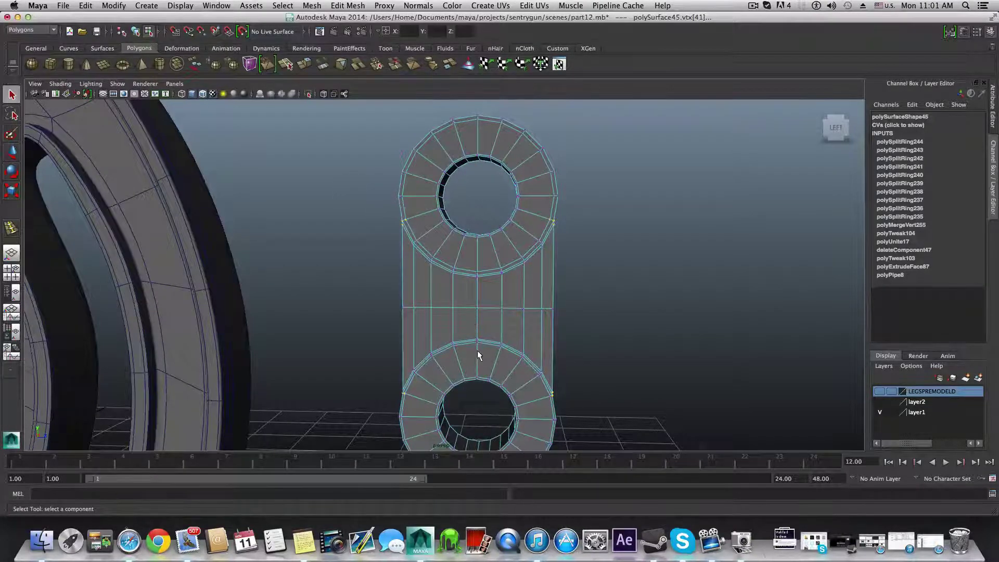
pyautogui.keyDown('alt'); pyautogui.moveTo(476, 351); pyautogui.dragTo(413, 264); pyautogui.keyUp('alt')
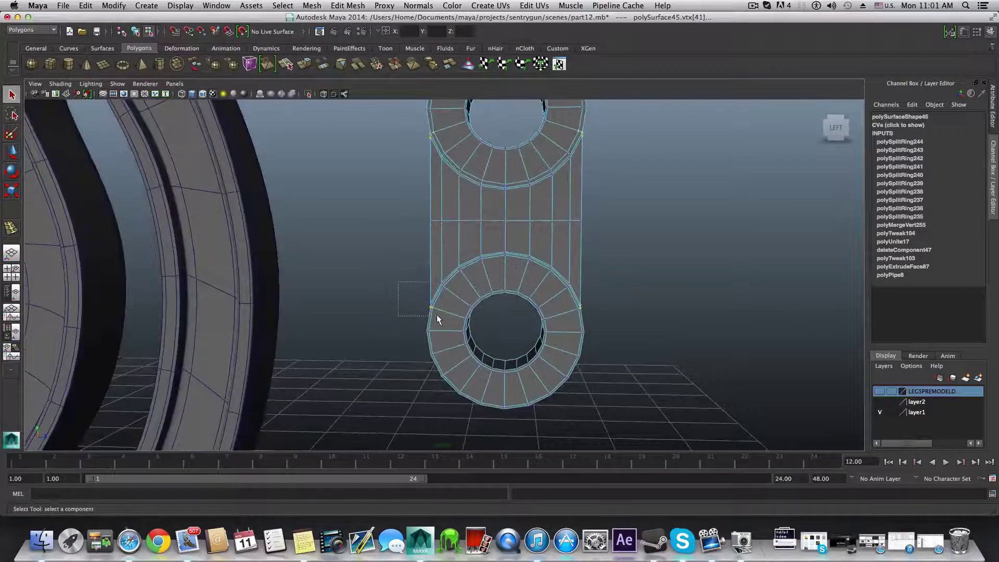
pyautogui.keyDown('shift'); pyautogui.moveTo(436, 314); pyautogui.dragTo(436, 315); pyautogui.keyUp('shift')
pyautogui.keyDown('alt'); pyautogui.moveTo(595, 323); pyautogui.dragTo(442, 323); pyautogui.keyUp('alt')
pyautogui.keyDown('alt'); pyautogui.moveTo(442, 323); pyautogui.dragTo(460, 294, button='middle'); pyautogui.keyUp('alt')
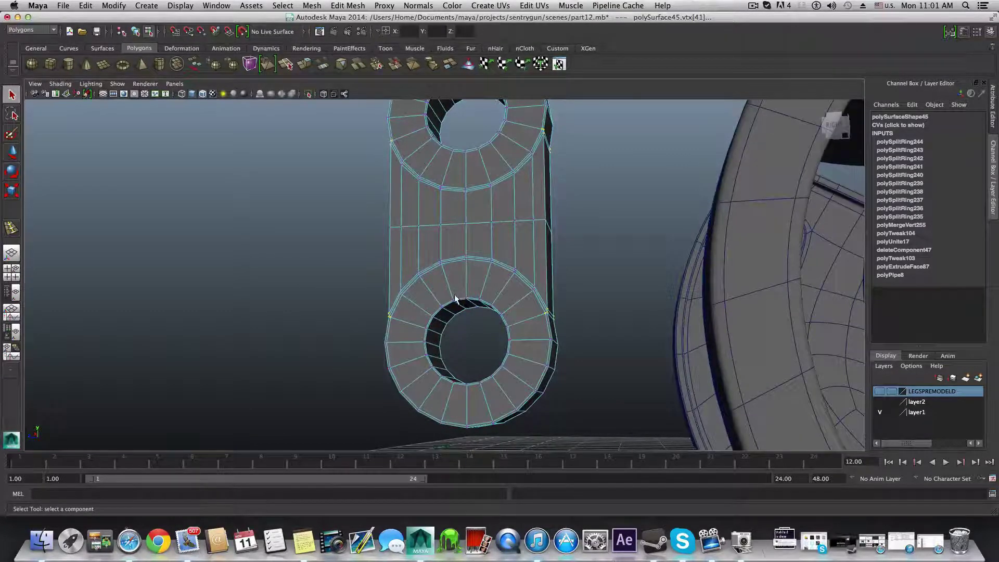
pyautogui.keyDown('alt'); pyautogui.moveTo(454, 295); pyautogui.dragTo(458, 297); pyautogui.keyUp('alt')
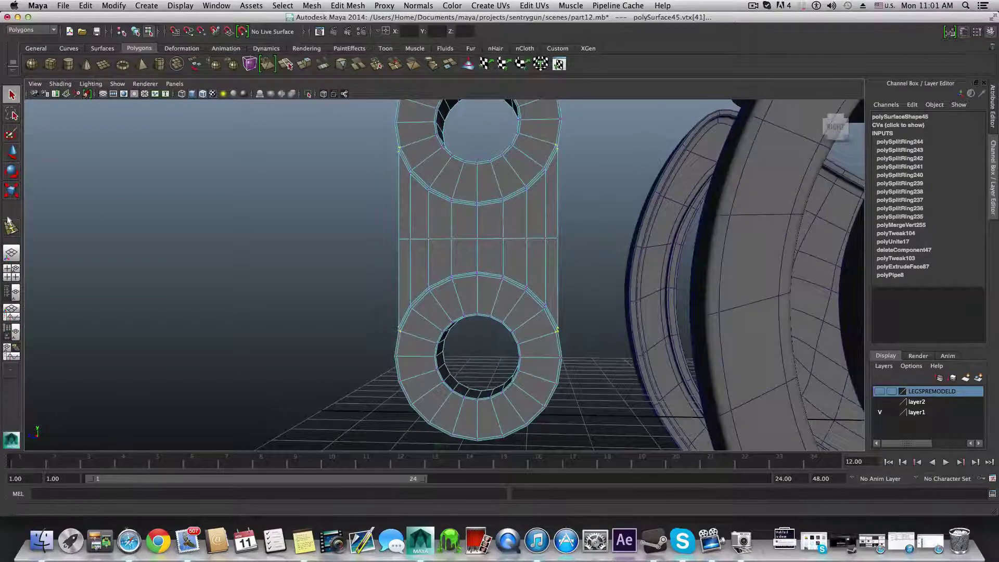
# Step: In the side view, scale the junction vertices and the midline's end vertices outward until the straight sides are flush with the rings
pyautogui.click(11, 272)
pyautogui.press('space')
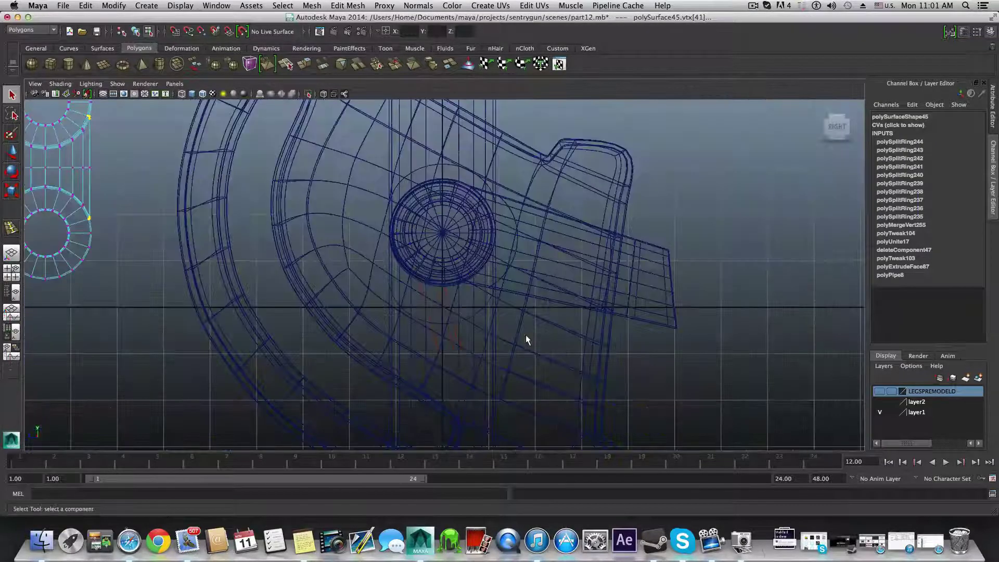
pyautogui.keyDown('alt'); pyautogui.moveTo(161, 276); pyautogui.dragTo(568, 406, button='middle'); pyautogui.keyUp('alt')
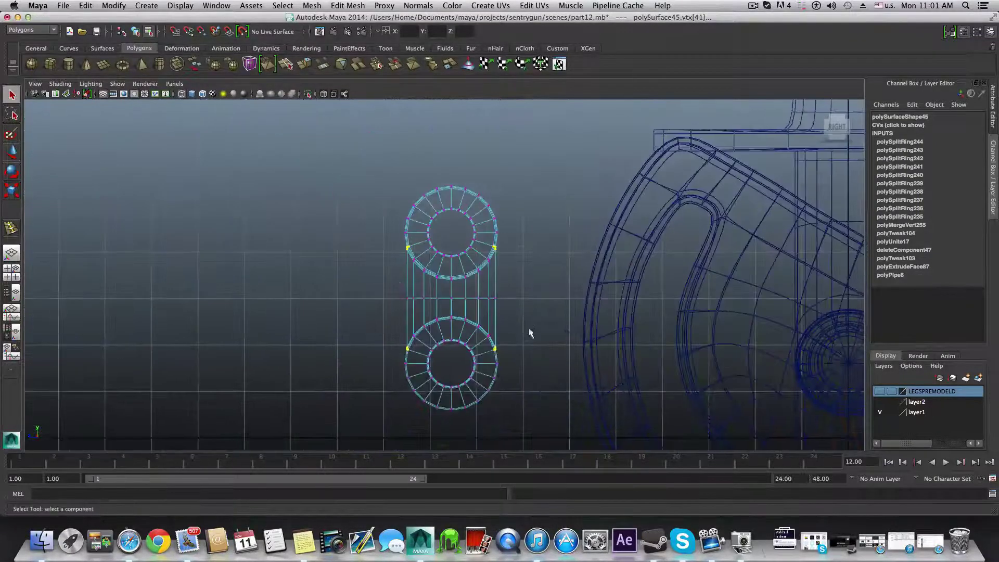
pyautogui.keyDown('alt'); pyautogui.moveTo(493, 323); pyautogui.dragTo(704, 343, button='right'); pyautogui.keyUp('alt')
pyautogui.keyDown('alt'); pyautogui.moveTo(512, 335); pyautogui.dragTo(516, 314, button='middle'); pyautogui.keyUp('alt')
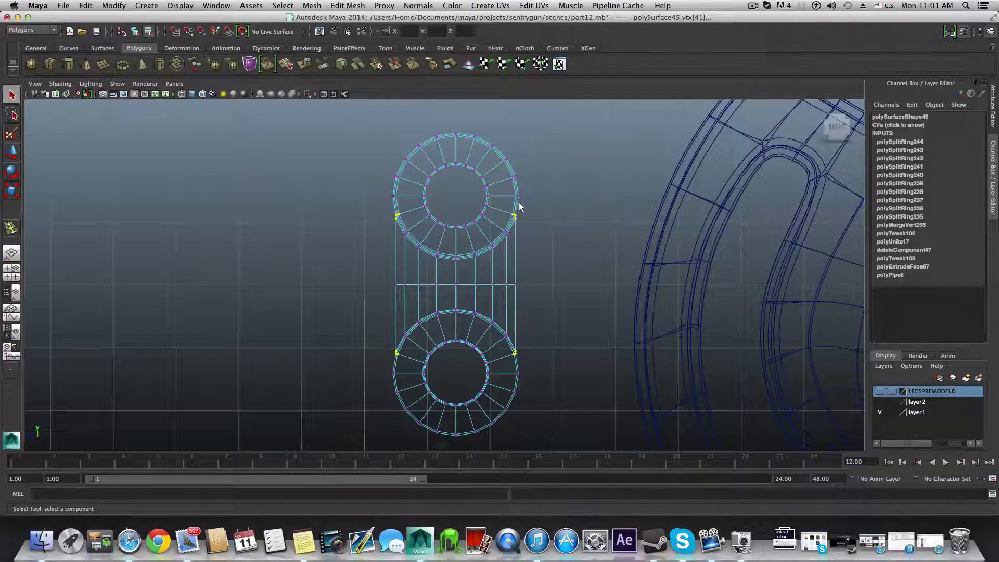
pyautogui.press('r')
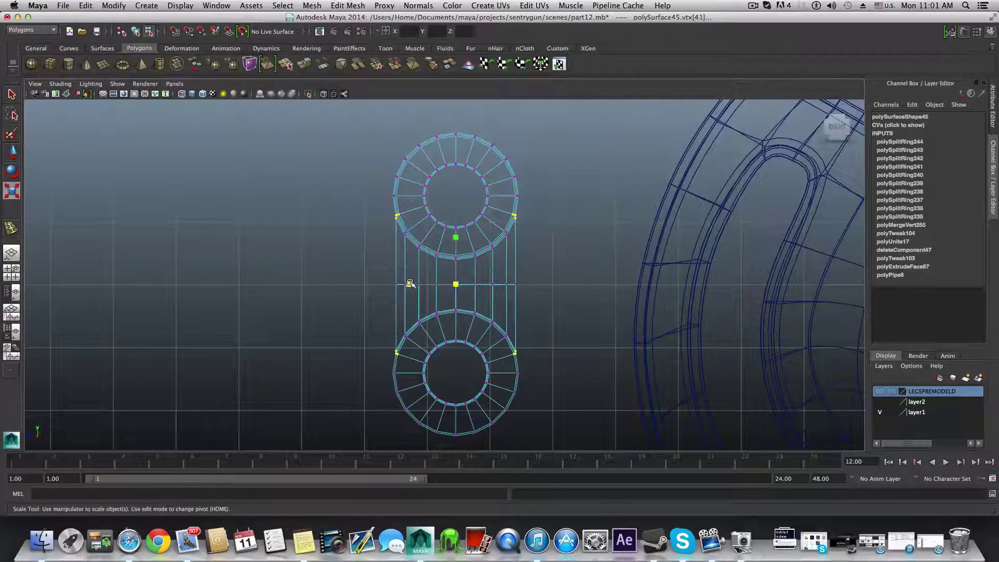
pyautogui.moveTo(410, 284)
pyautogui.mouseDown()
pyautogui.moveTo(392, 285)
pyautogui.moveTo(398, 292)
pyautogui.mouseUp()
pyautogui.press('super+z')
pyautogui.moveTo(408, 286); pyautogui.dragTo(406, 286)
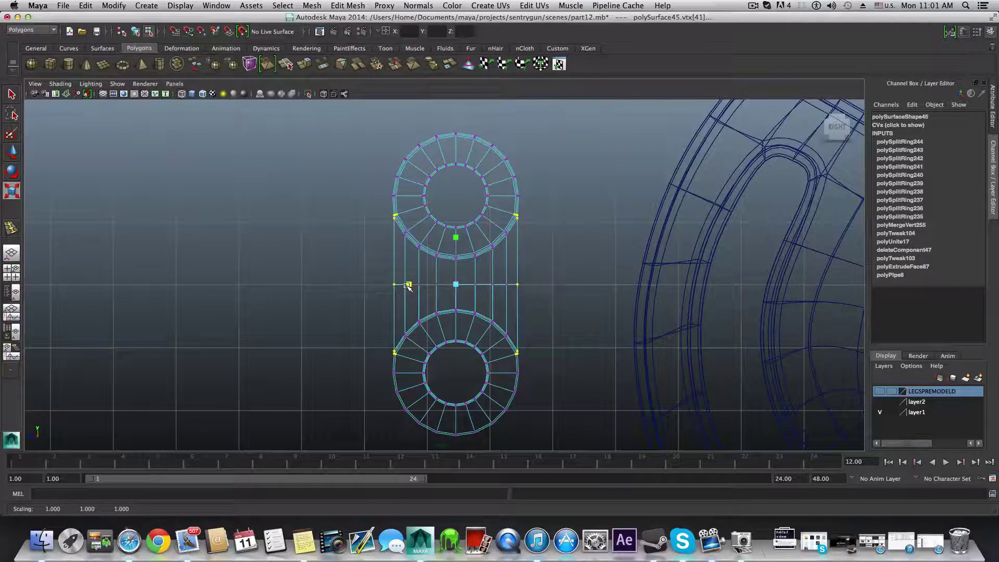
# Step: Check the side junctions up close, widen the selected vertices slightly more, and return to object selection in the perspective view
pyautogui.keyDown('alt'); pyautogui.moveTo(480, 308); pyautogui.dragTo(475, 299, button='middle'); pyautogui.keyUp('alt')
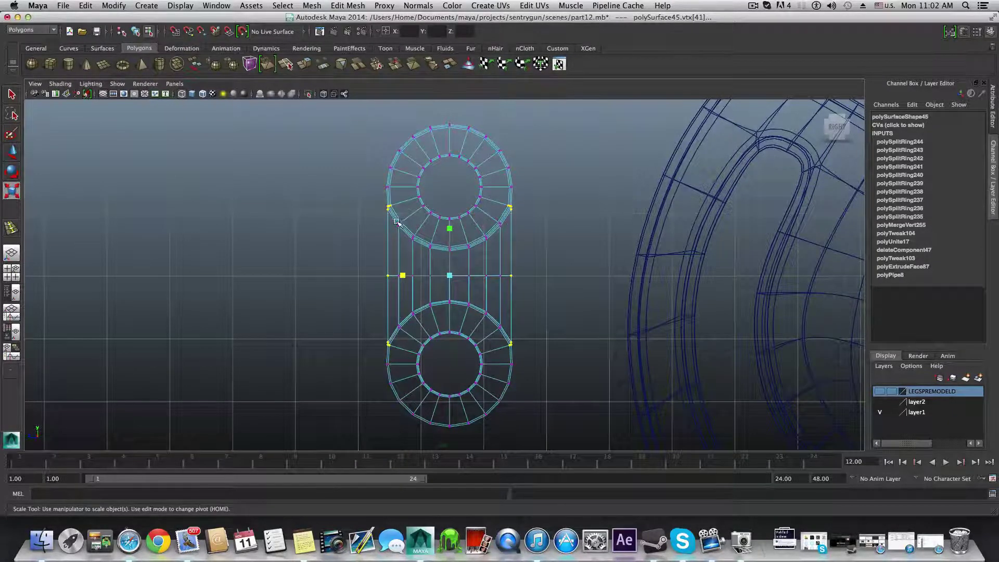
pyautogui.scroll(2, 394, 224)
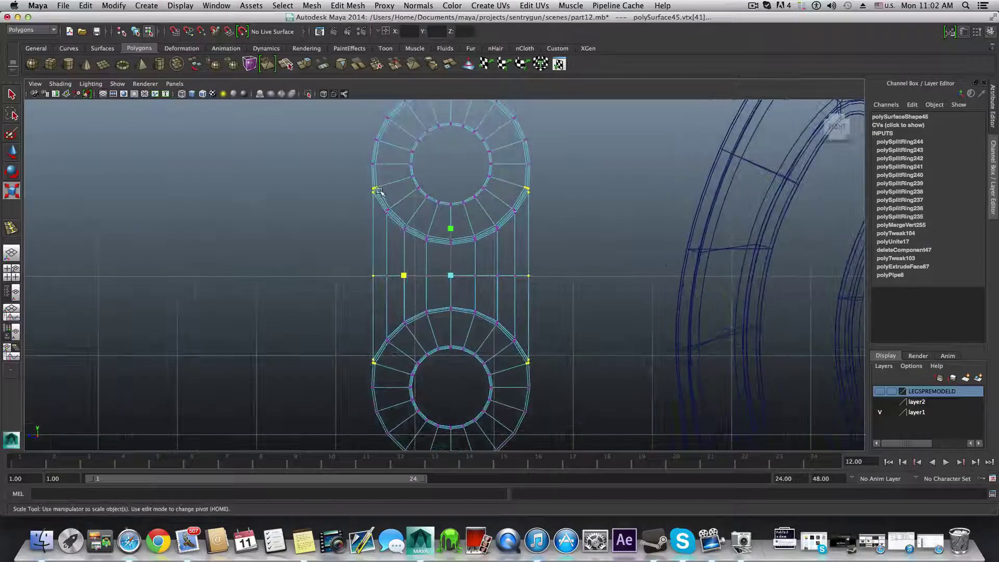
pyautogui.keyDown('alt'); pyautogui.moveTo(381, 197); pyautogui.dragTo(442, 221, button='middle'); pyautogui.keyUp('alt')
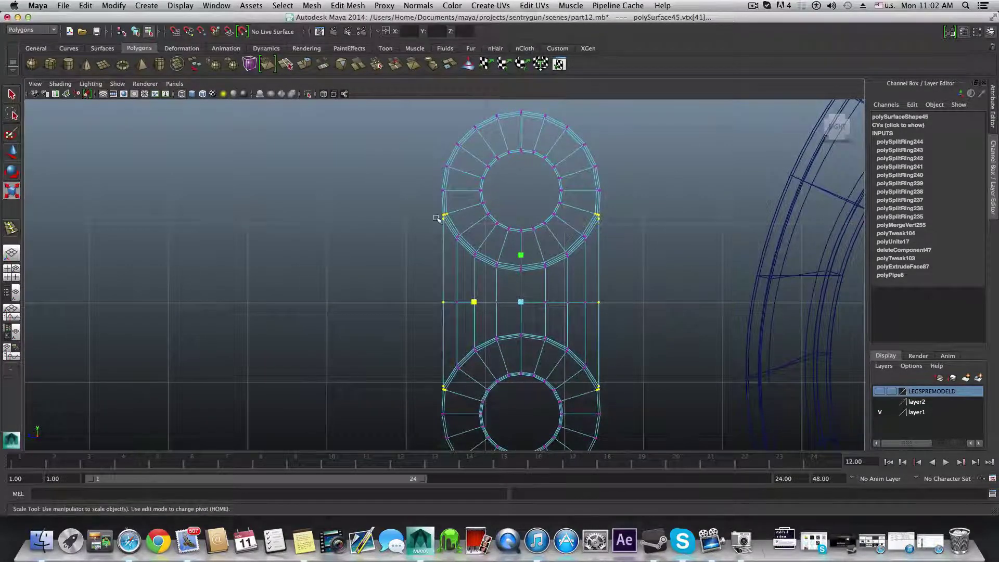
pyautogui.keyDown('alt'); pyautogui.moveTo(441, 221); pyautogui.dragTo(465, 265, button='right'); pyautogui.keyUp('alt')
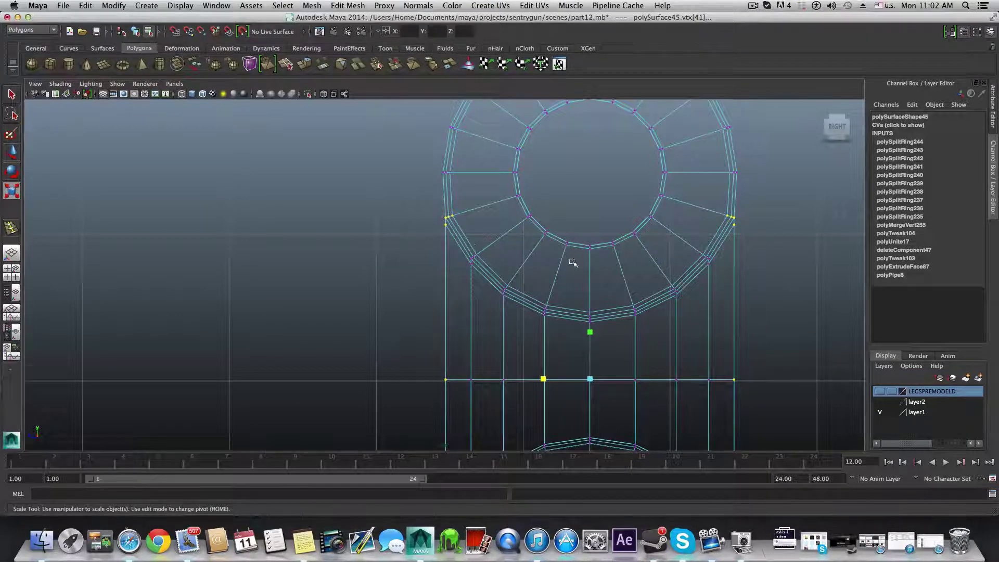
pyautogui.scroll(-5, 572, 264)
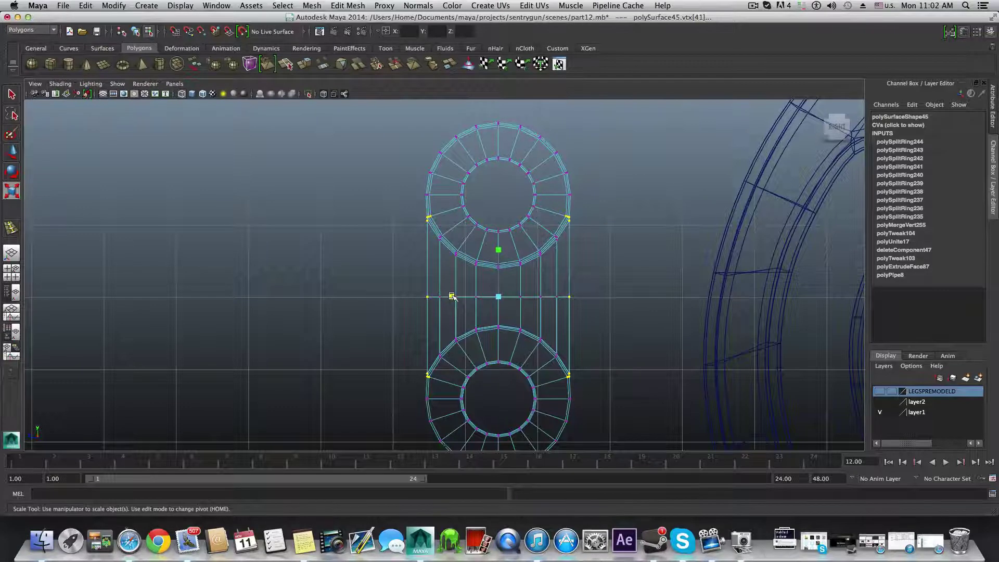
pyautogui.moveTo(450, 296); pyautogui.dragTo(450, 296)
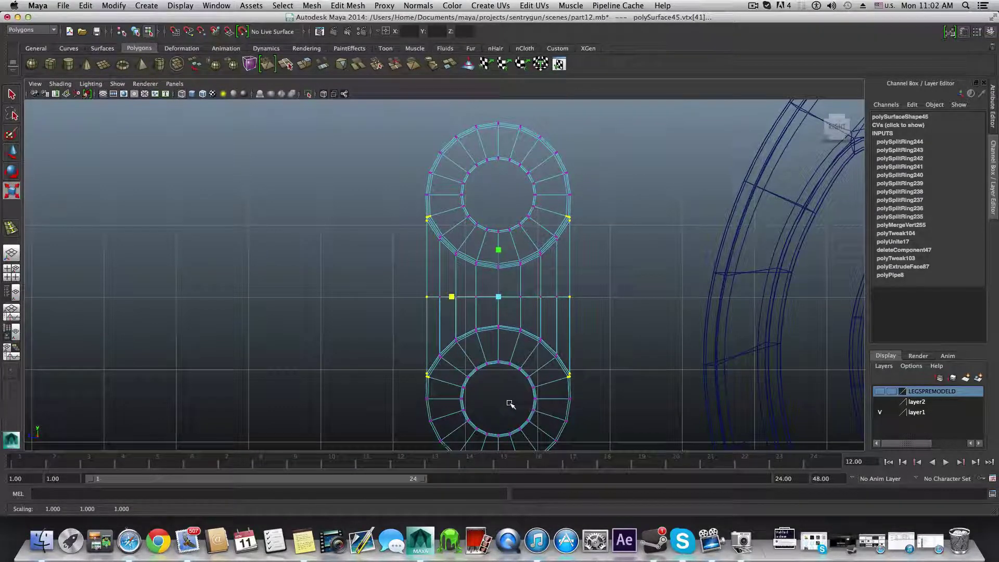
pyautogui.press('F8')
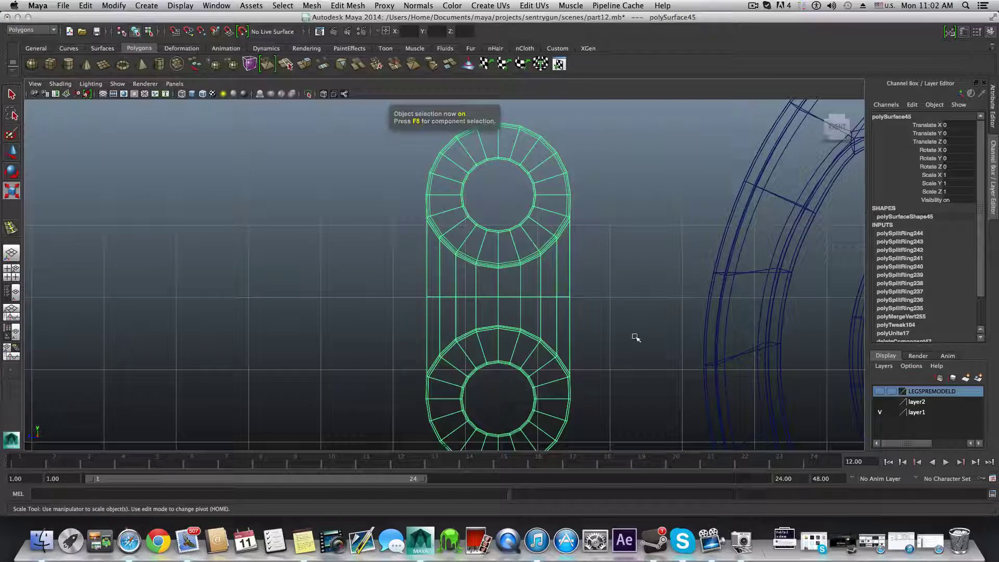
pyautogui.press('space')
pyautogui.press('space')
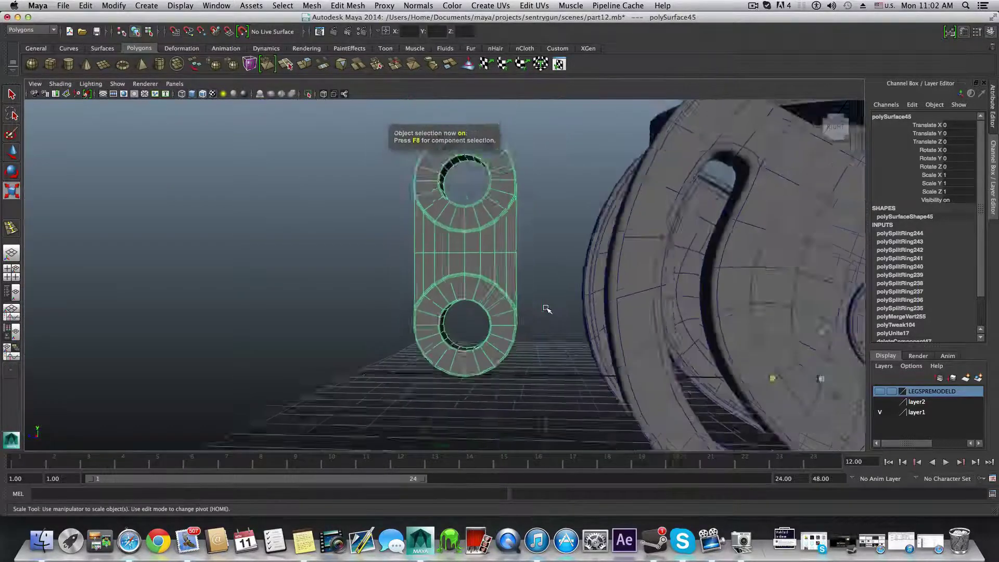
# Step: Center the link's pivot and move the link over to the leg's pivot joint
pyautogui.scroll(-6, 546, 309)
pyautogui.press('w')
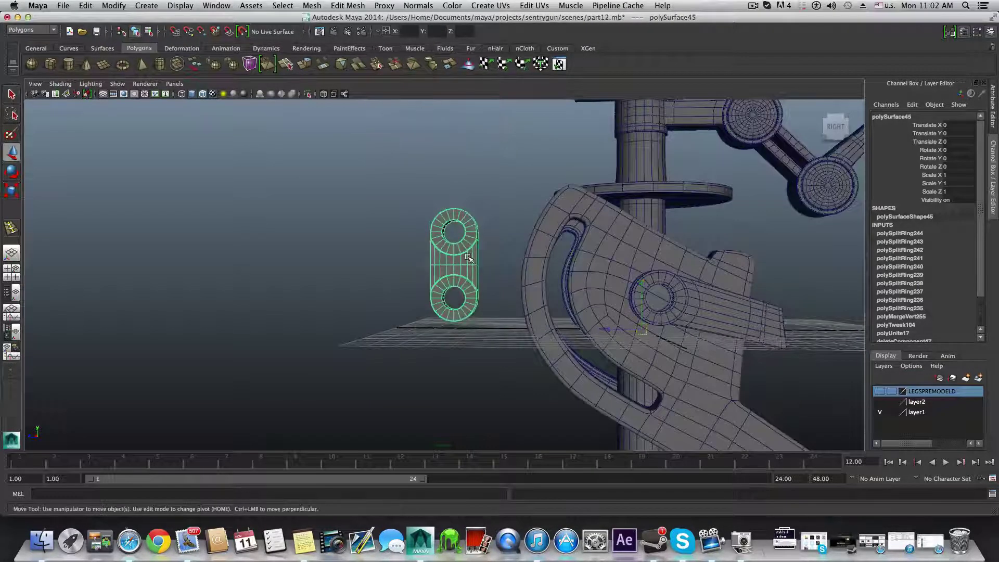
pyautogui.click(113, 5)
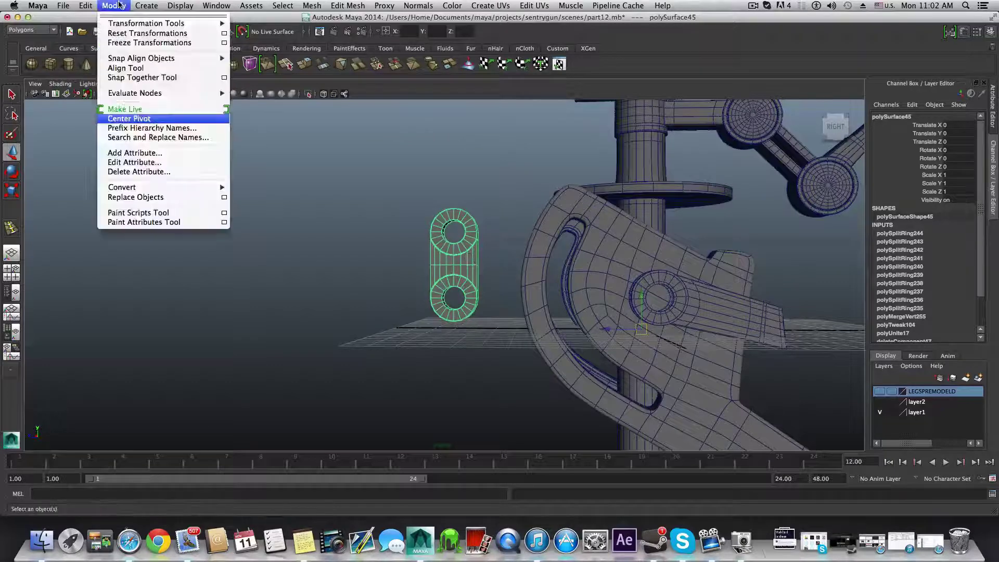
pyautogui.click(120, 117)
pyautogui.keyDown('alt'); pyautogui.moveTo(630, 313); pyautogui.dragTo(689, 329); pyautogui.keyUp('alt')
pyautogui.moveTo(443, 268); pyautogui.dragTo(584, 242)
pyautogui.keyDown('alt'); pyautogui.moveTo(586, 242); pyautogui.dragTo(519, 236); pyautogui.keyUp('alt')
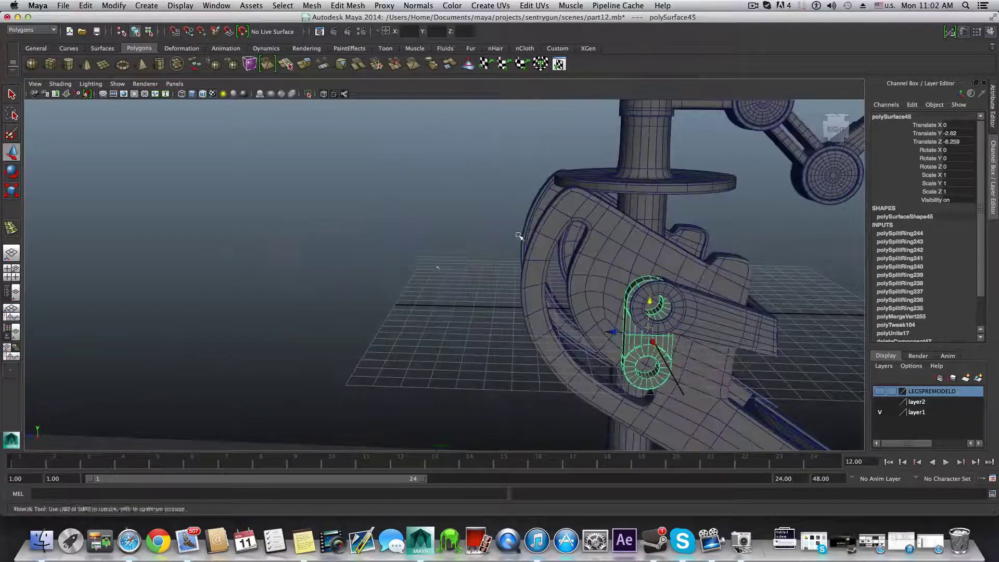
# Step: In the side view, align the link's upper ring with the leg's circular pivot joint, adjusting it horizontally and vertically
pyautogui.click(12, 275)
pyautogui.press('space')
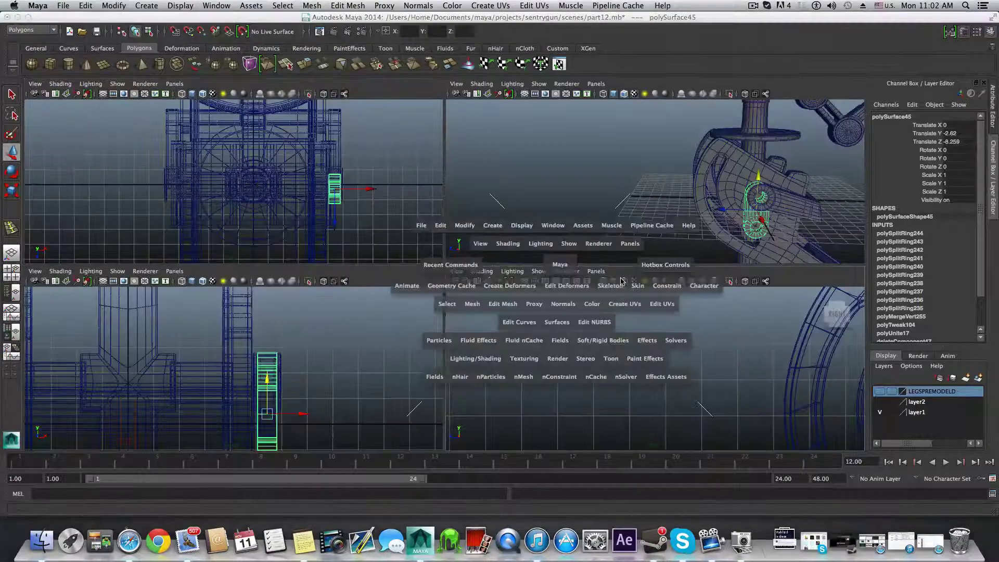
pyautogui.press('space')
pyautogui.keyDown('alt'); pyautogui.moveTo(691, 395); pyautogui.dragTo(258, 346, button='middle'); pyautogui.keyUp('alt')
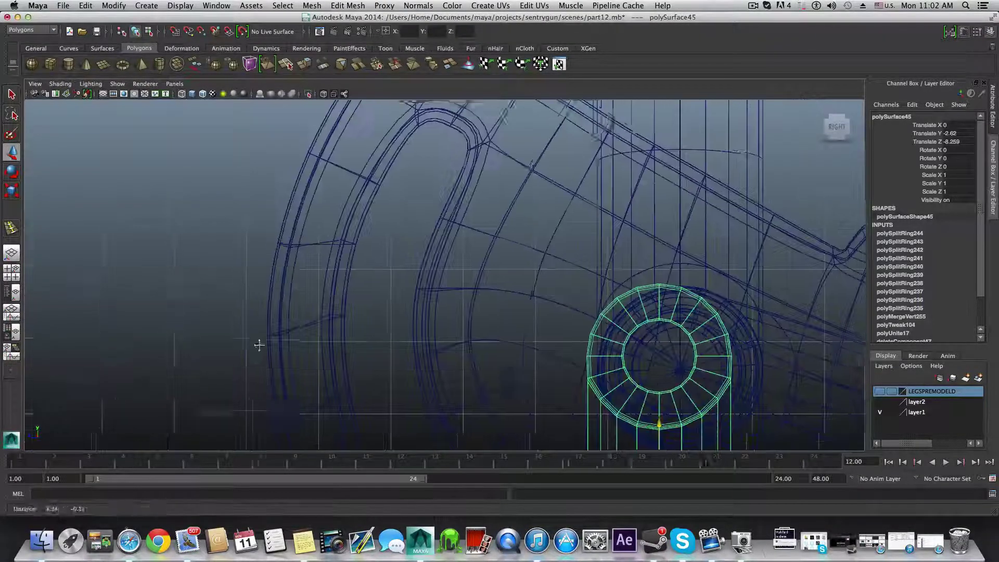
pyautogui.keyDown('alt'); pyautogui.moveTo(692, 372); pyautogui.dragTo(453, 272, button='middle'); pyautogui.keyUp('alt')
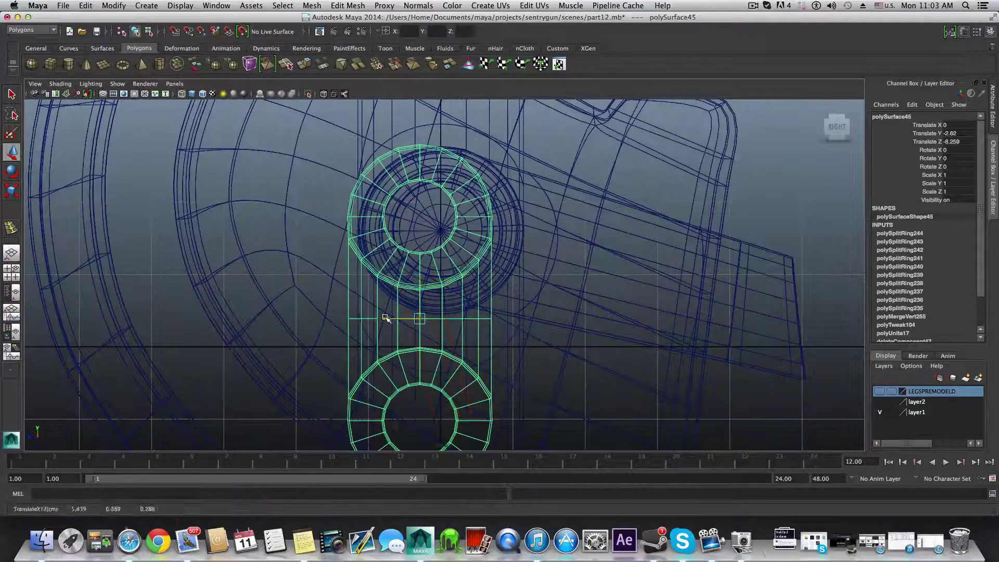
pyautogui.moveTo(387, 327); pyautogui.dragTo(405, 327)
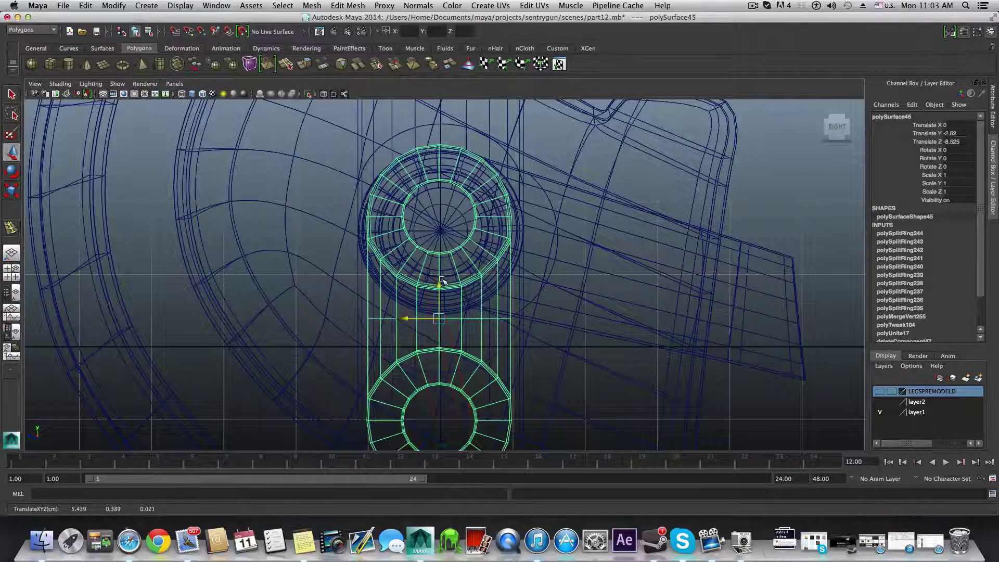
pyautogui.moveTo(440, 284); pyautogui.dragTo(440, 296)
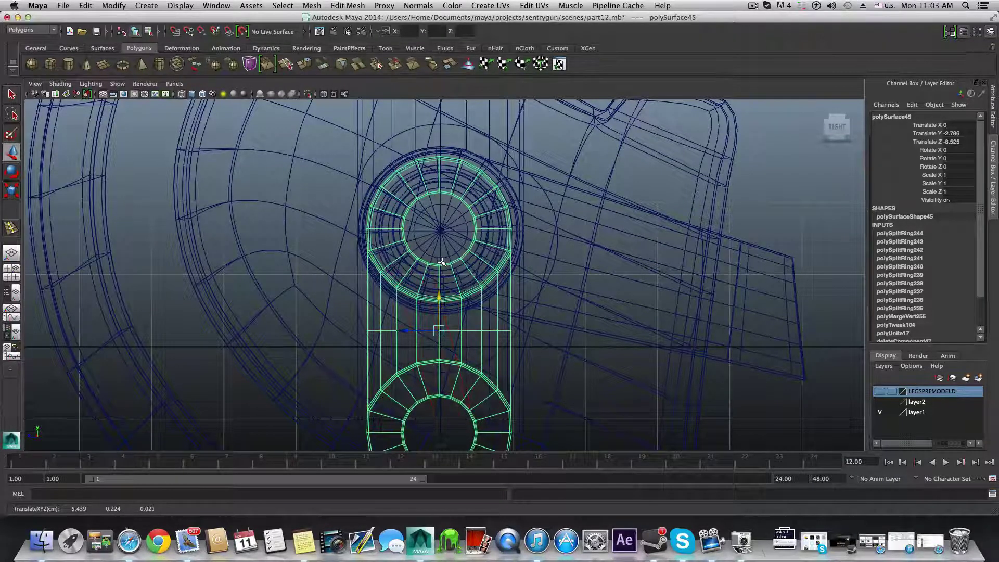
# Step: Relocate the link's pivot point to the center of its upper ring
pyautogui.press('Home')
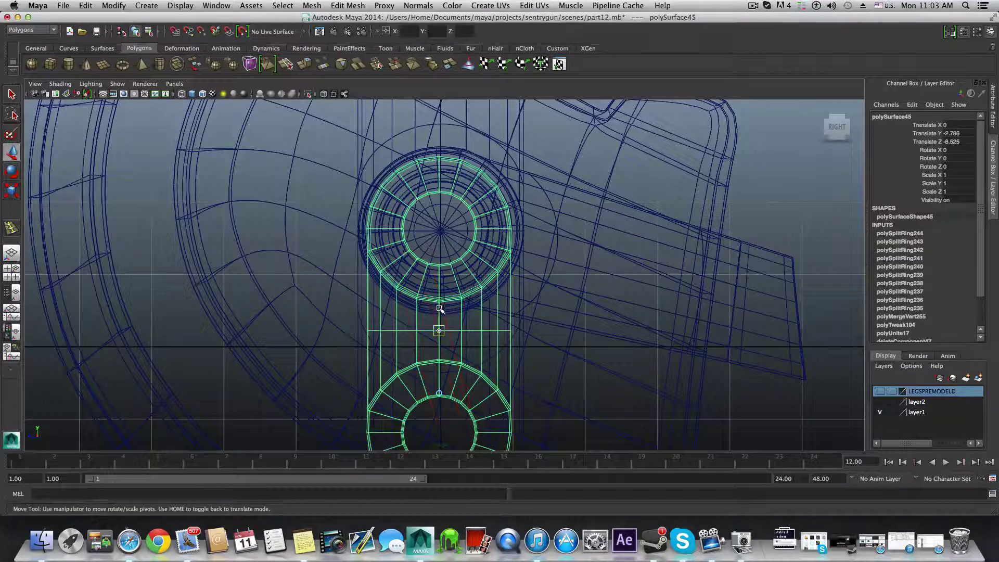
pyautogui.moveTo(440, 309); pyautogui.dragTo(437, 208)
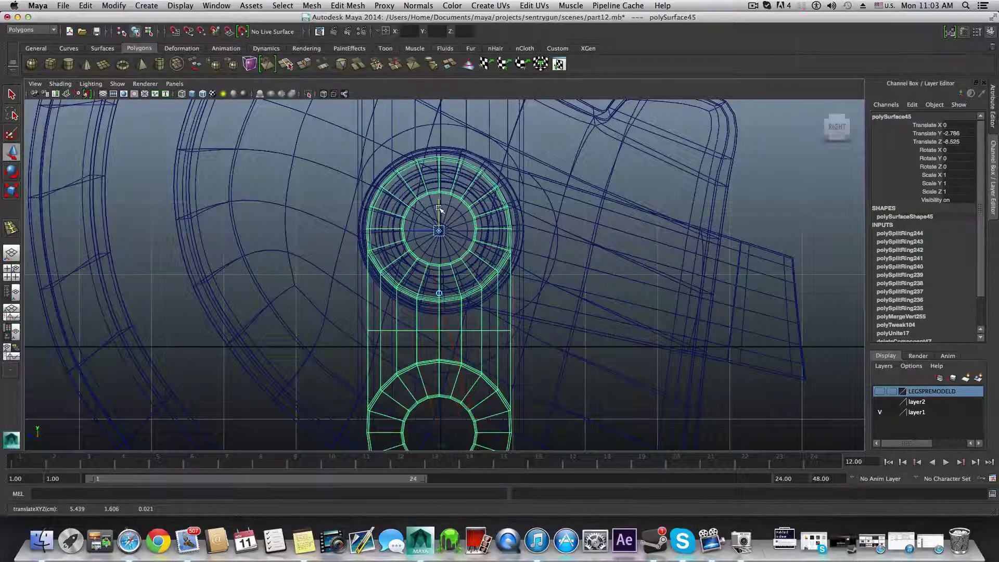
pyautogui.moveTo(439, 208); pyautogui.dragTo(439, 206)
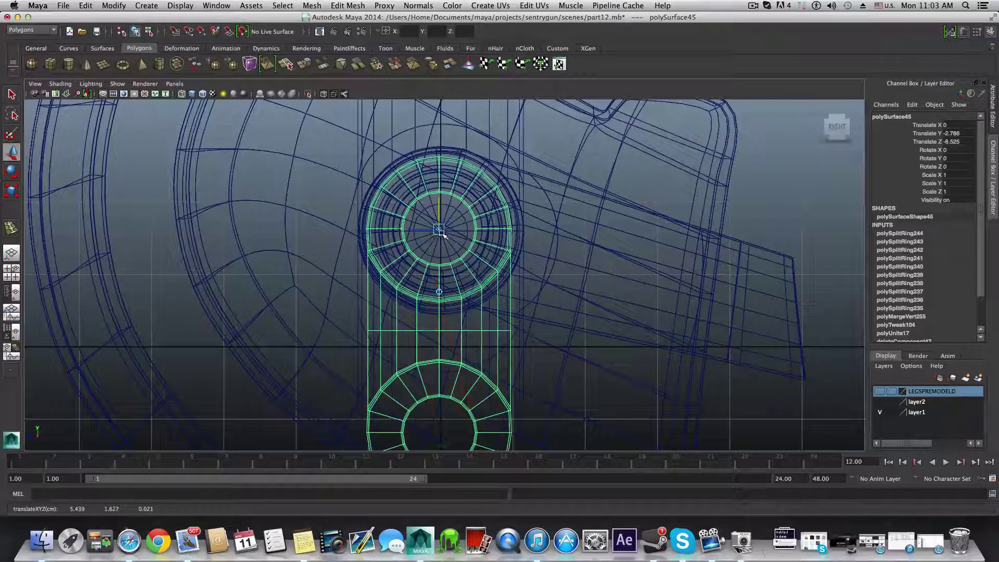
pyautogui.press('Home')
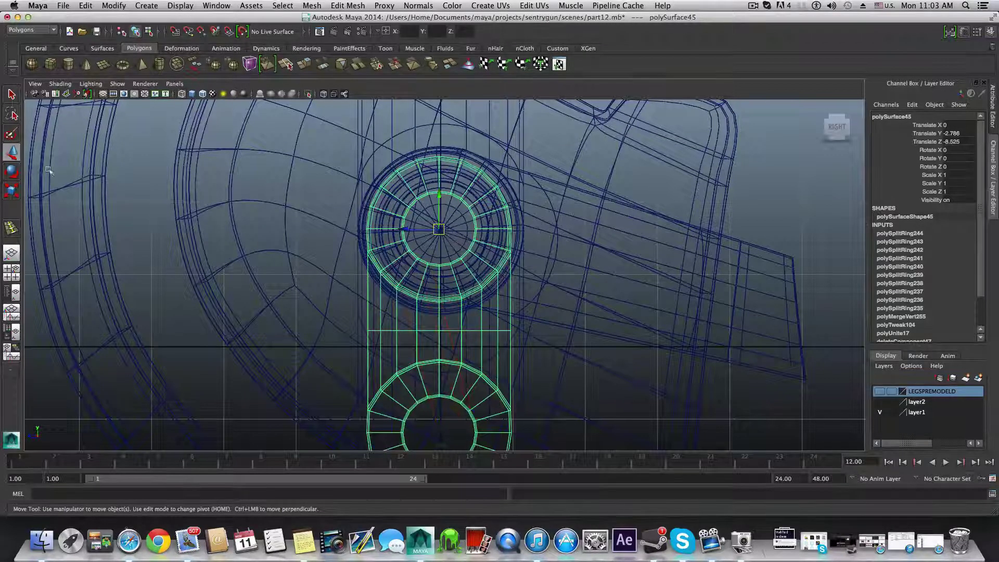
# Step: Nudge the link slightly down and sideways so its upper ring is concentric with the pivot joint
pyautogui.press('e')
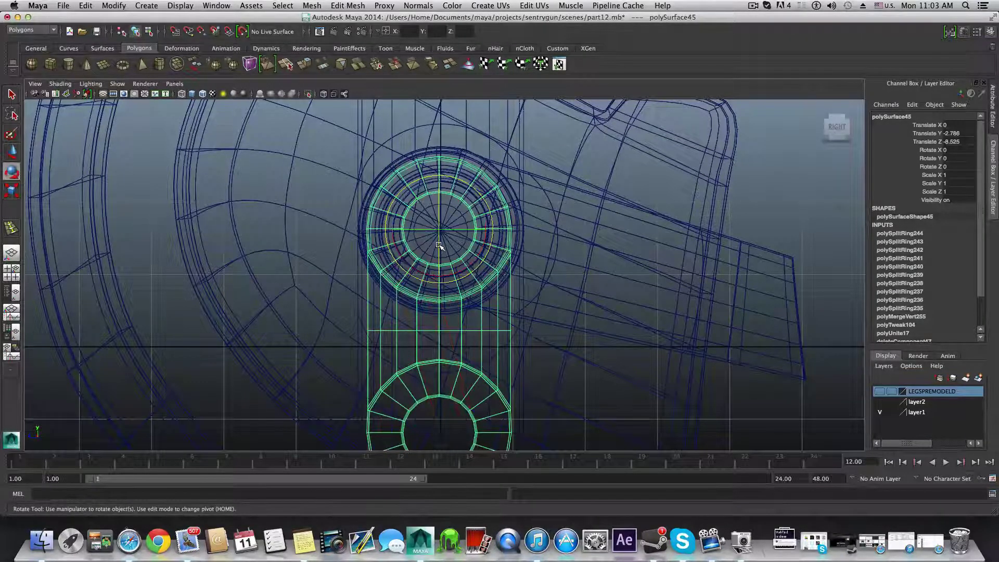
pyautogui.press('w')
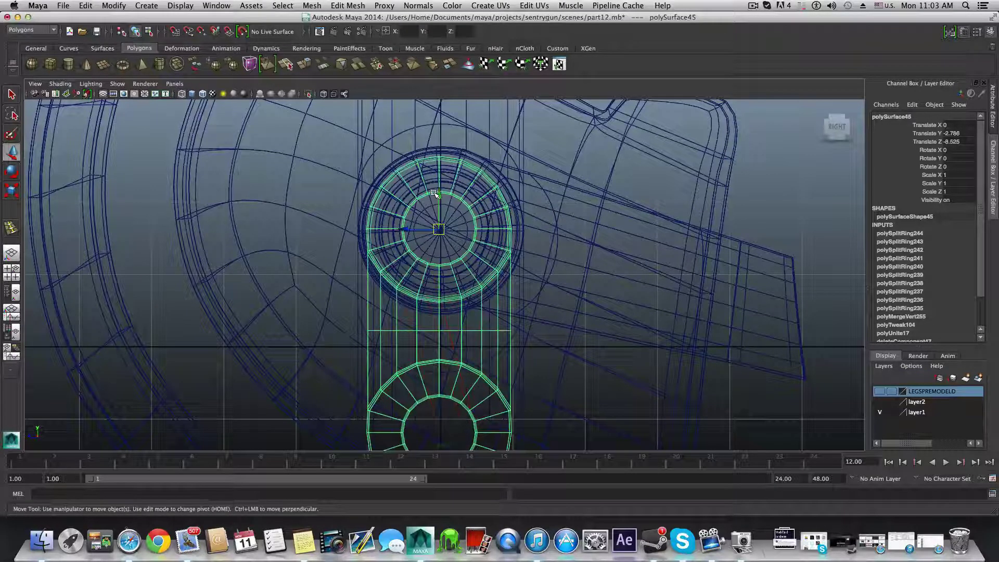
pyautogui.moveTo(434, 194); pyautogui.dragTo(439, 198)
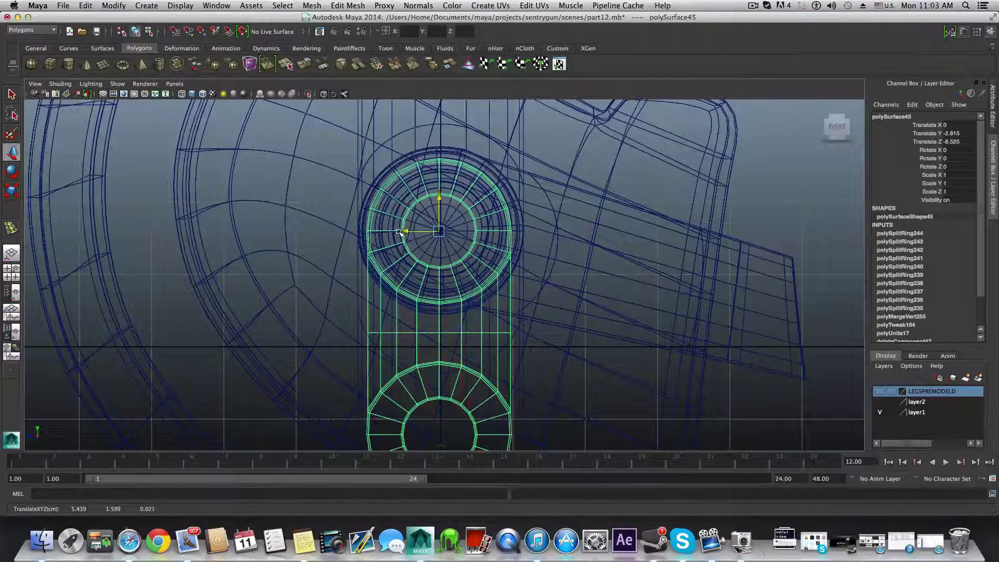
pyautogui.moveTo(403, 231); pyautogui.dragTo(404, 233)
pyautogui.moveTo(440, 201); pyautogui.dragTo(439, 198)
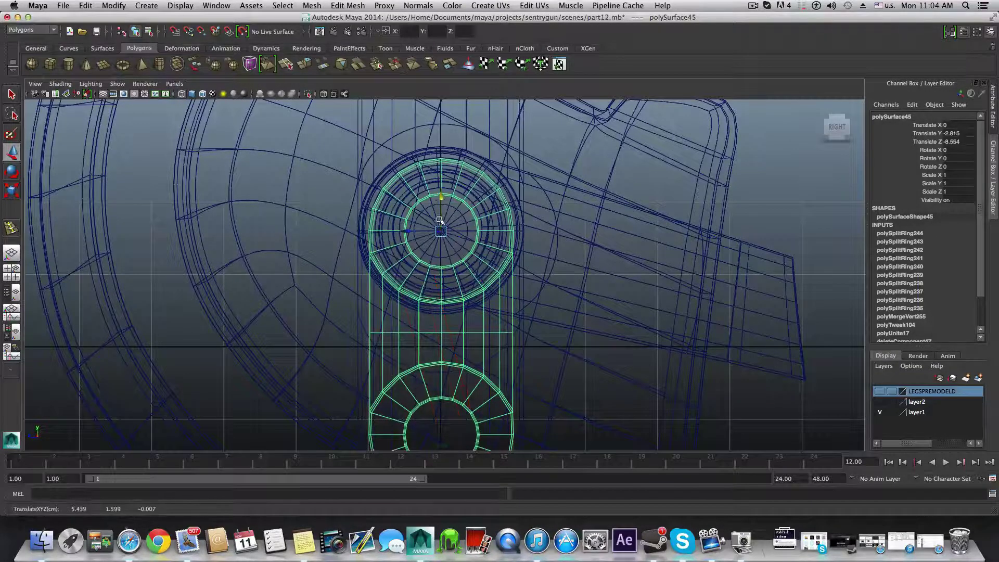
# Step: In the perspective view, rotate the link -45 degrees about X so its free end swings toward the curved slot
pyautogui.press('e')
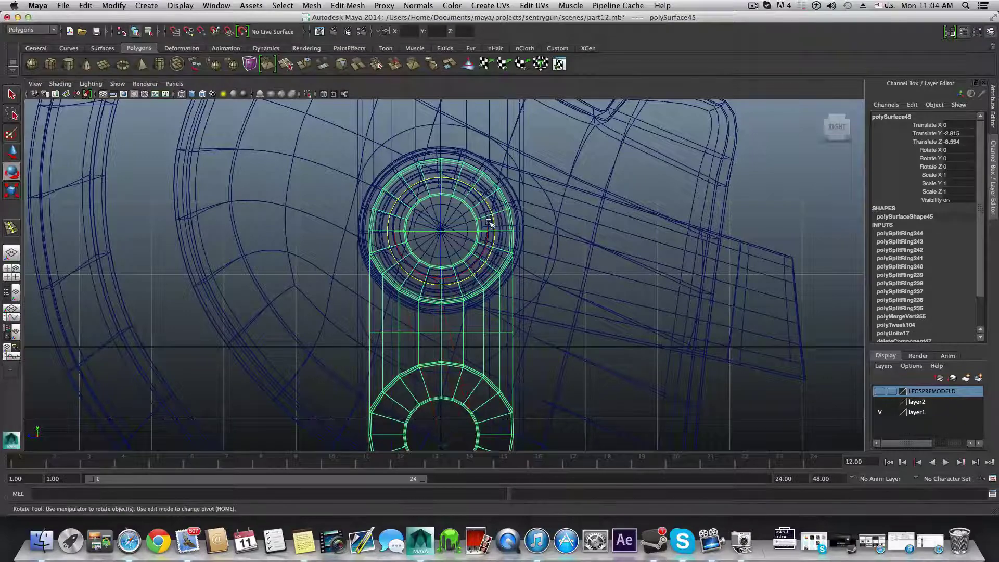
pyautogui.press('space')
pyautogui.press('space')
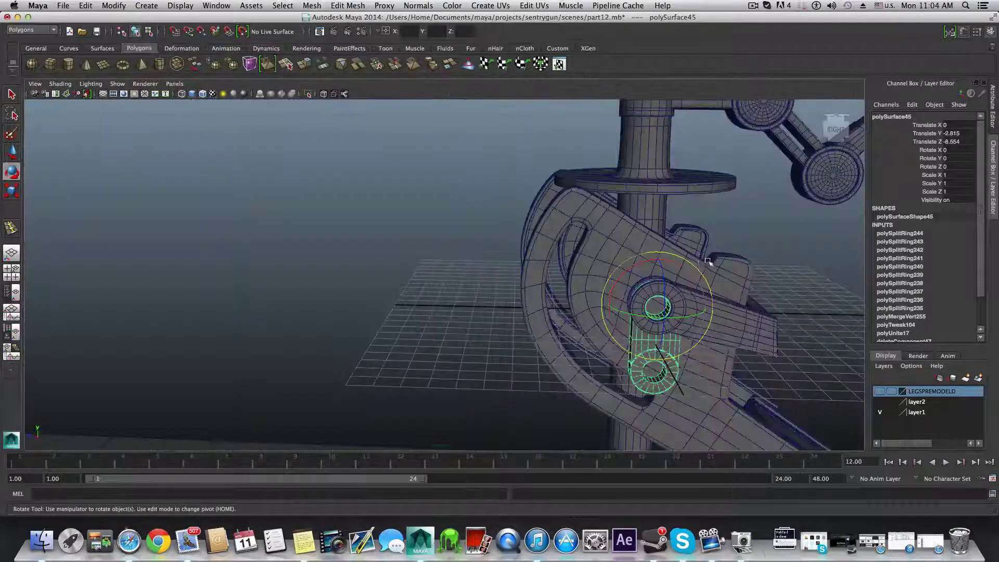
pyautogui.press('f')
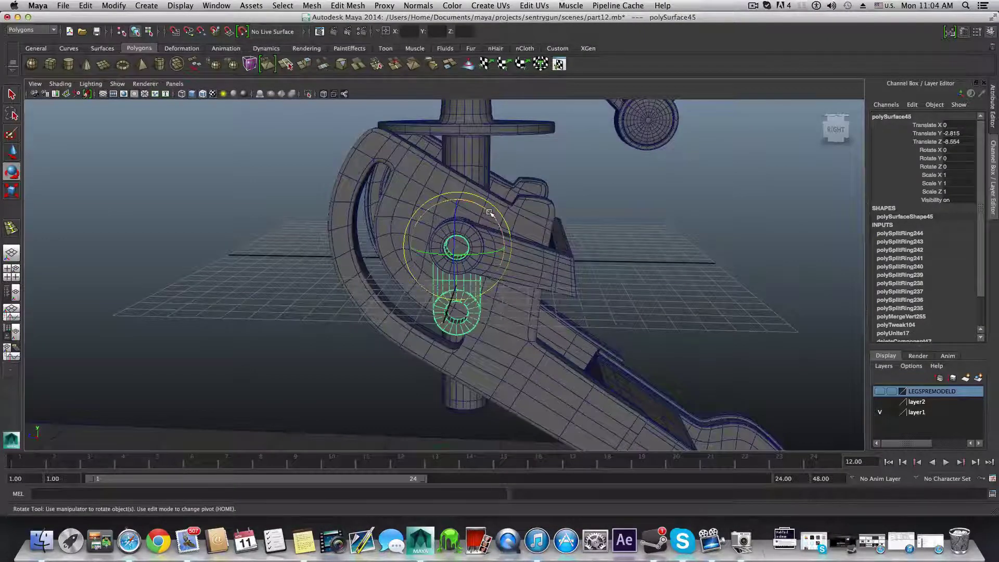
pyautogui.moveTo(492, 218); pyautogui.dragTo(499, 243)
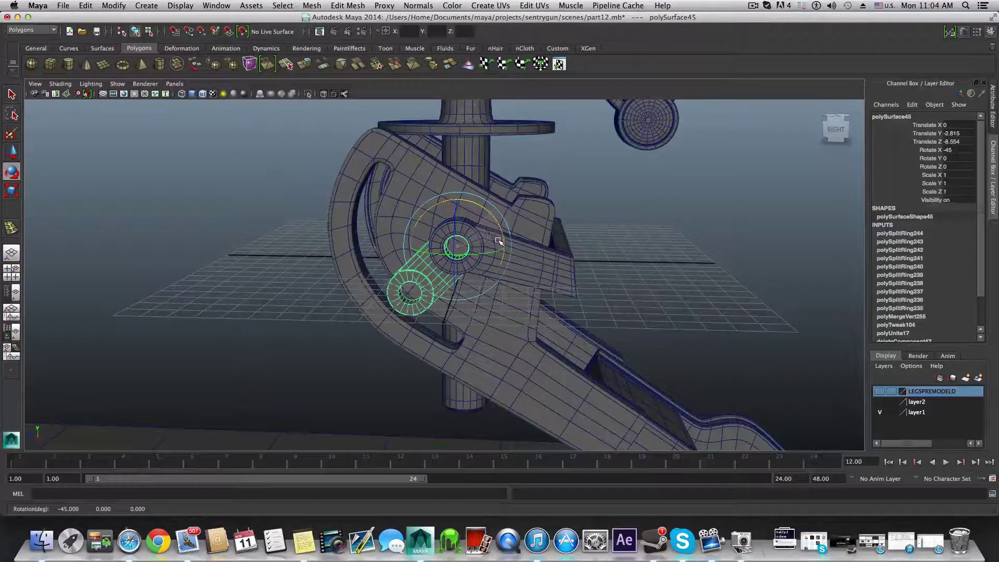
# Step: Switch the link to vertex editing, select vertices at its lower end, and undo the rotation applied to them
pyautogui.keyDown('alt'); pyautogui.moveTo(465, 308); pyautogui.dragTo(426, 303); pyautogui.keyUp('alt')
pyautogui.rightClick(403, 303)
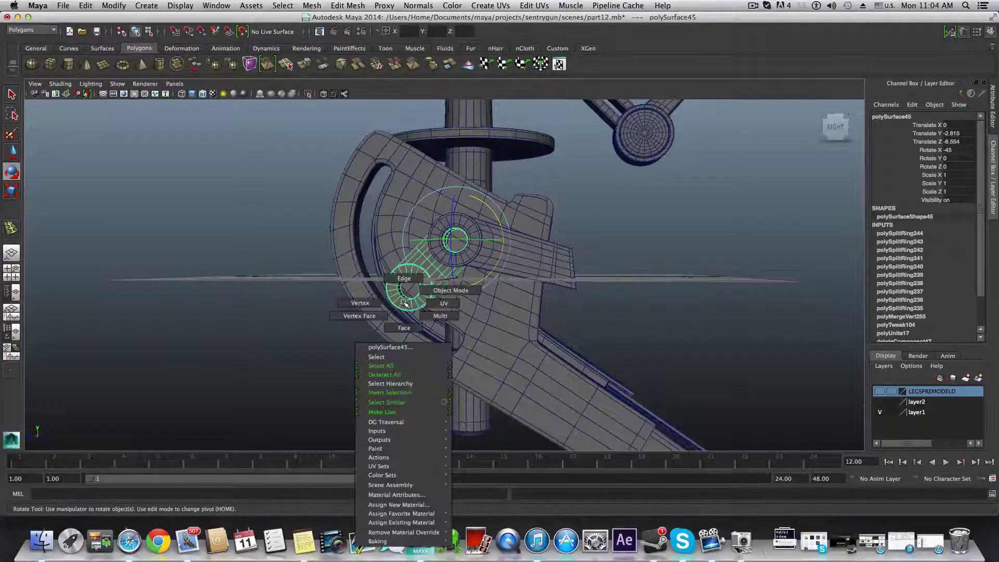
pyautogui.moveTo(404, 303); pyautogui.dragTo(360, 303, button='right')
pyautogui.keyDown('alt'); pyautogui.moveTo(367, 302); pyautogui.dragTo(400, 306); pyautogui.keyUp('alt')
pyautogui.keyDown('shift'); pyautogui.moveTo(335, 257); pyautogui.dragTo(437, 302); pyautogui.keyUp('shift')
pyautogui.moveTo(451, 265); pyautogui.dragTo(440, 271)
pyautogui.press('super+z')
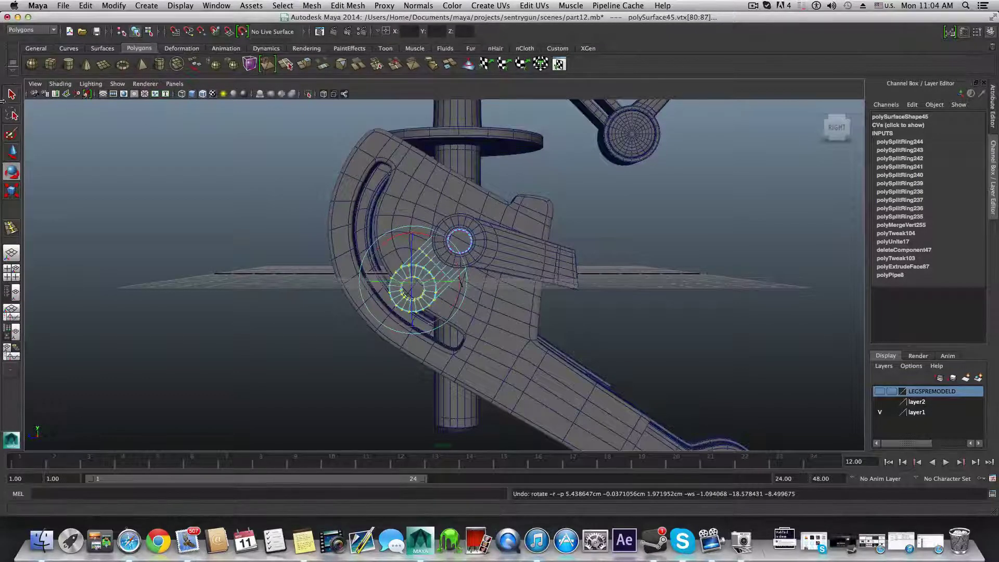
# Step: Grow the vertex selection to cover the link's whole lower ring and the midline across its straight section
pyautogui.press('q')
pyautogui.scroll(3, 466, 265)
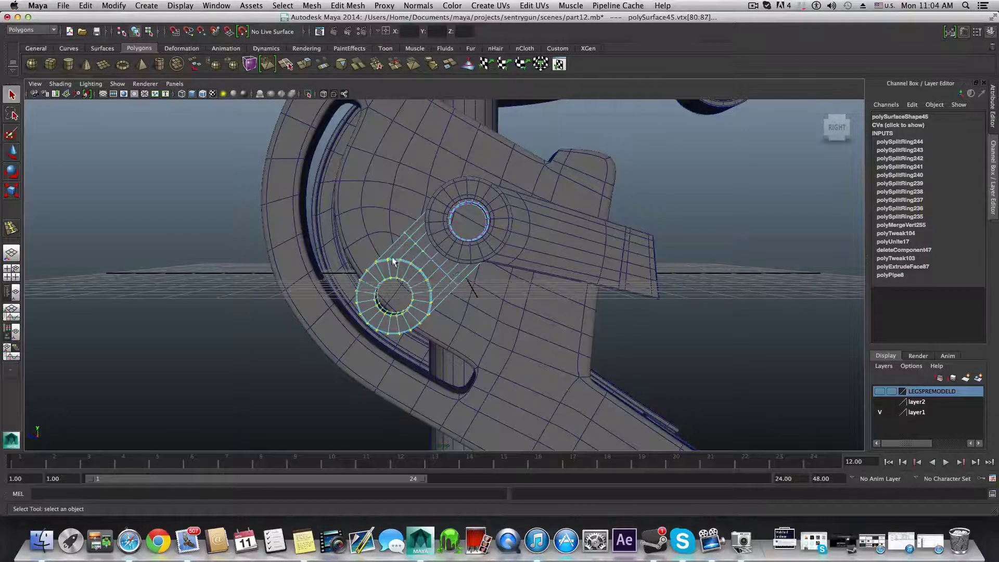
pyautogui.keyDown('shift'); pyautogui.click(419, 268); pyautogui.keyUp('shift')
pyautogui.hotkey('shift', '.')
pyautogui.keyDown('alt'); pyautogui.moveTo(467, 305); pyautogui.dragTo(424, 248); pyautogui.keyUp('alt')
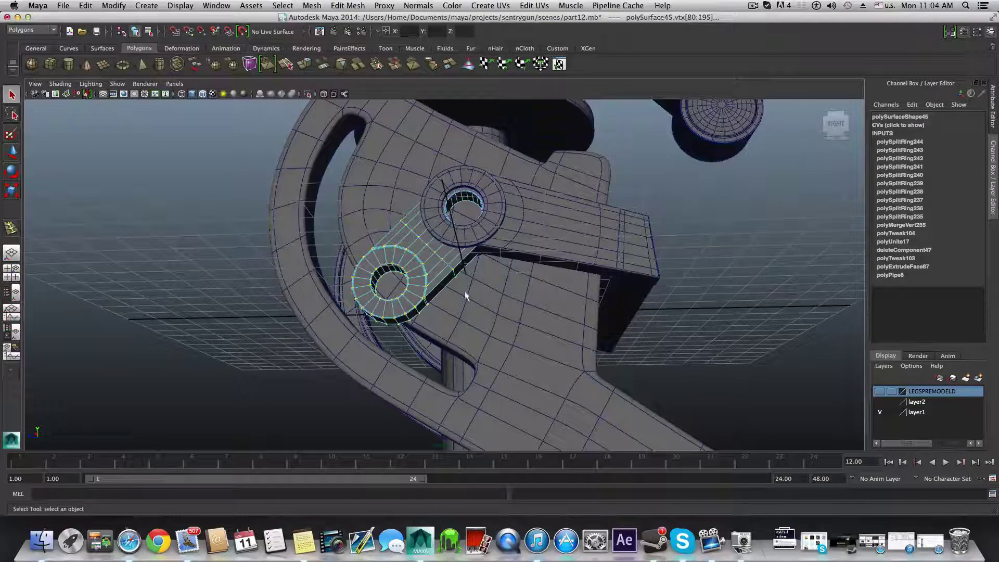
pyautogui.keyDown('alt'); pyautogui.moveTo(460, 292); pyautogui.dragTo(414, 348); pyautogui.keyUp('alt')
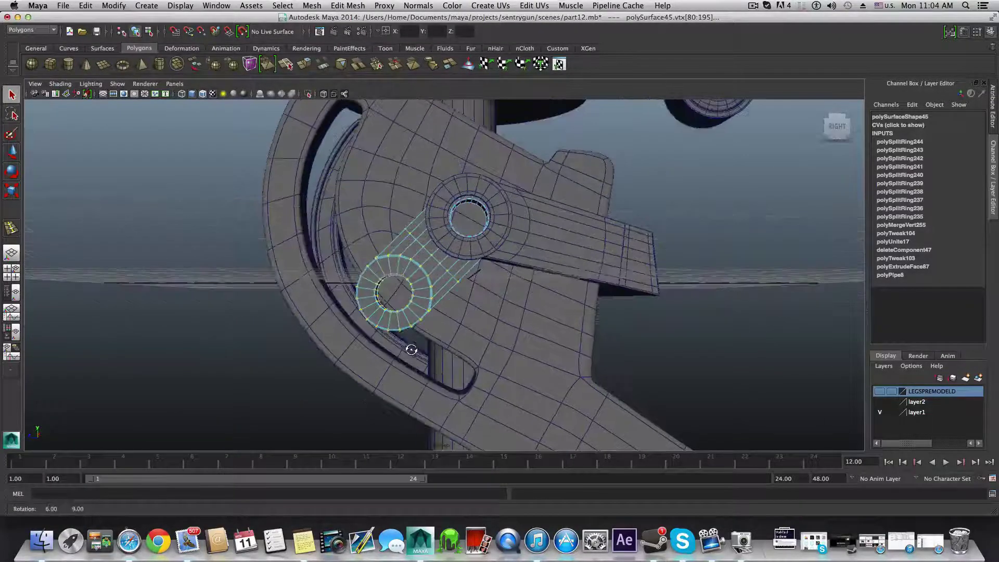
# Step: Lengthen the link by moving the selected vertices along its length toward the curved slot, with the move axis set to Object
pyautogui.click(13, 152)
pyautogui.doubleClick(13, 152)
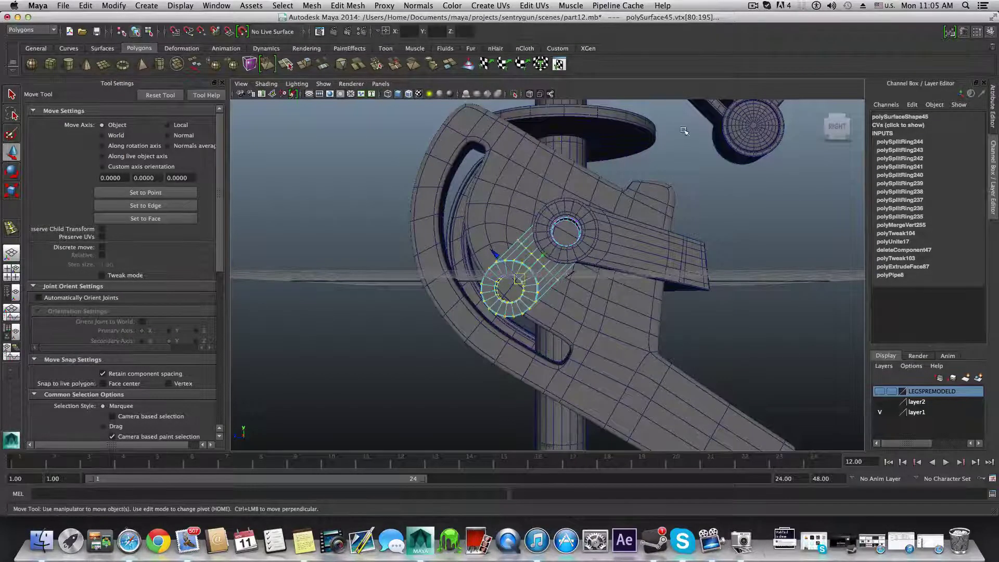
pyautogui.moveTo(543, 255); pyautogui.dragTo(522, 269, button='middle')
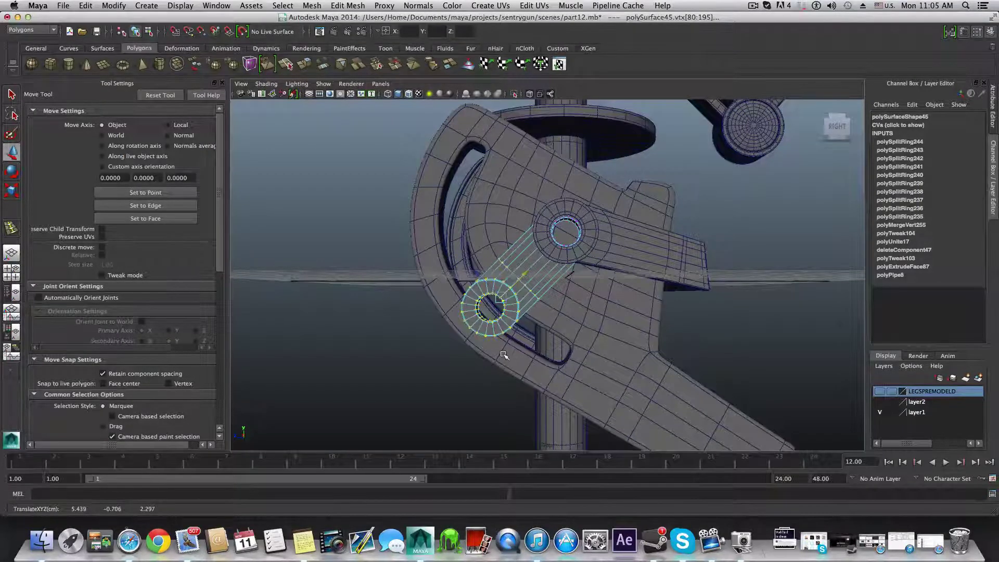
pyautogui.click(102, 134)
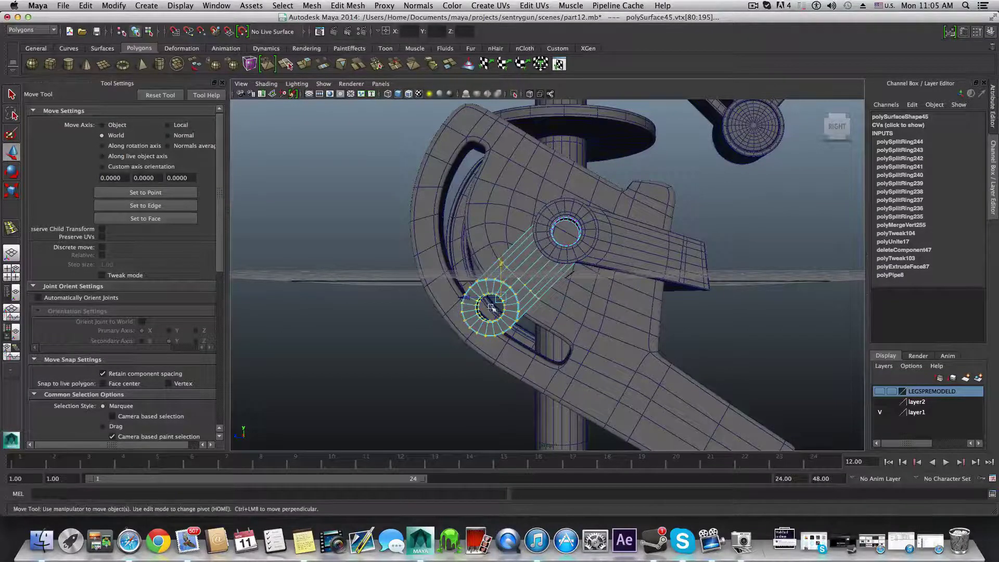
pyautogui.click(102, 125)
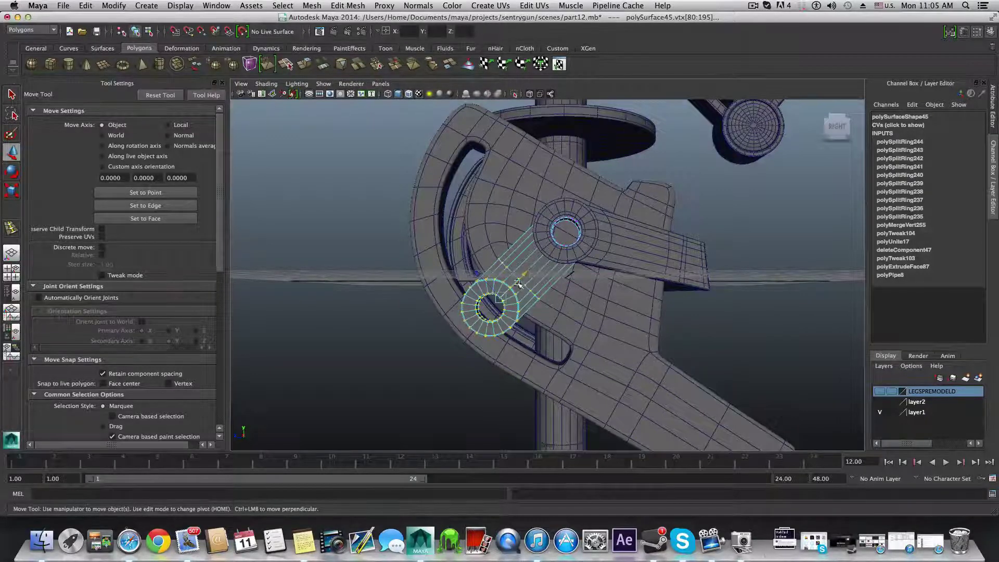
# Step: Inspect the lower ring against the slot and, in the side view, shift the selected vertices slightly further along the link
pyautogui.keyDown('alt'); pyautogui.moveTo(518, 285); pyautogui.dragTo(531, 265, button='middle'); pyautogui.keyUp('alt')
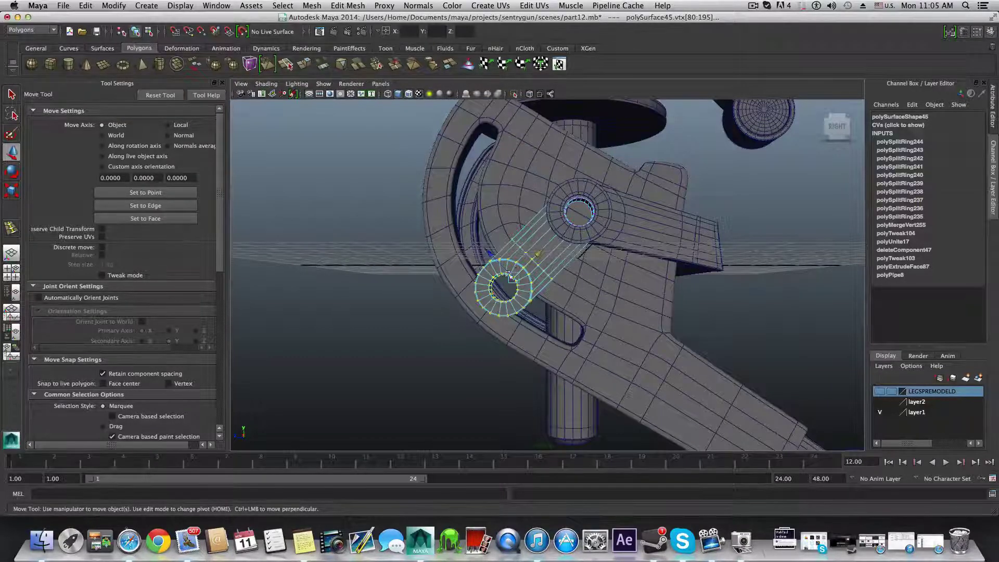
pyautogui.keyDown('alt'); pyautogui.moveTo(497, 285); pyautogui.dragTo(503, 260, button='middle'); pyautogui.keyUp('alt')
pyautogui.keyDown('alt'); pyautogui.moveTo(509, 262); pyautogui.dragTo(644, 276, button='right'); pyautogui.keyUp('alt')
pyautogui.keyDown('alt'); pyautogui.moveTo(576, 272); pyautogui.dragTo(569, 274); pyautogui.keyUp('alt')
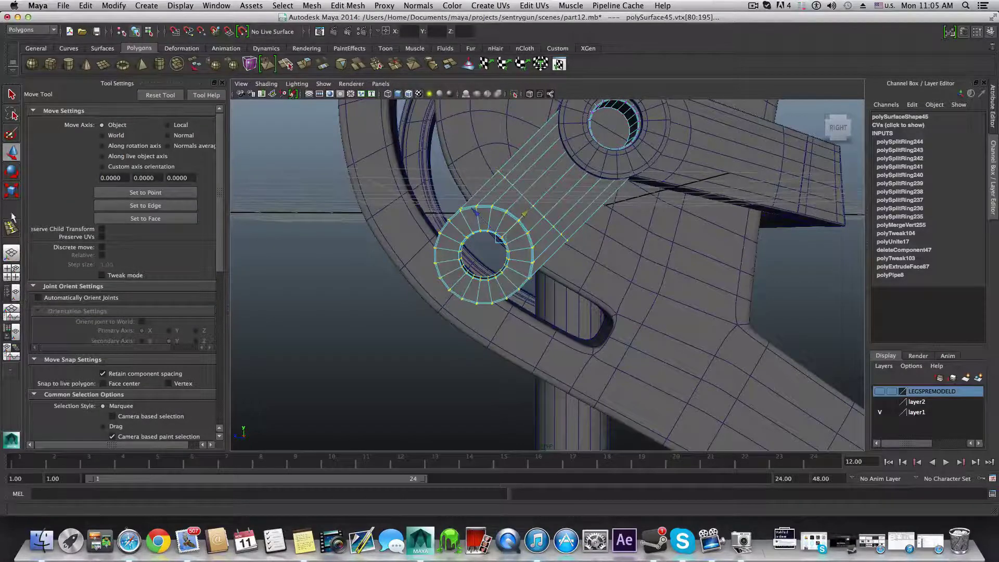
pyautogui.click(11, 270)
pyautogui.press('space')
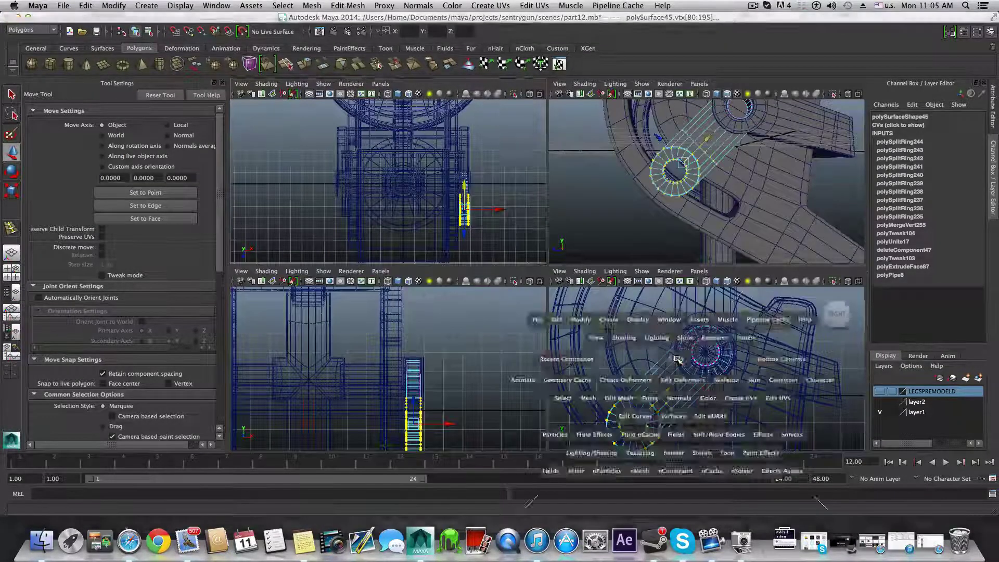
pyautogui.keyDown('alt'); pyautogui.moveTo(597, 364); pyautogui.dragTo(595, 284, button='middle'); pyautogui.keyUp('alt')
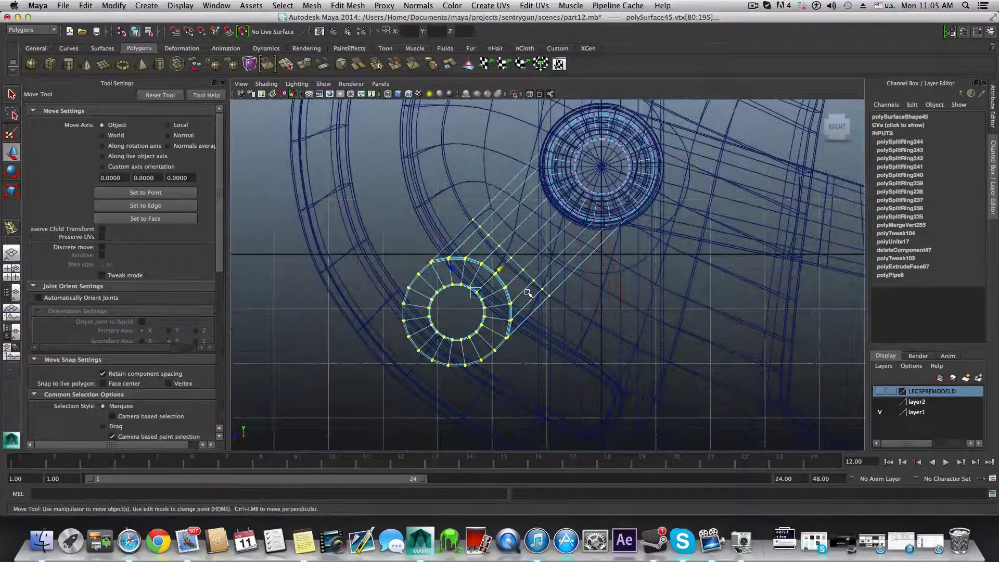
pyautogui.moveTo(498, 268); pyautogui.dragTo(496, 268, button='middle')
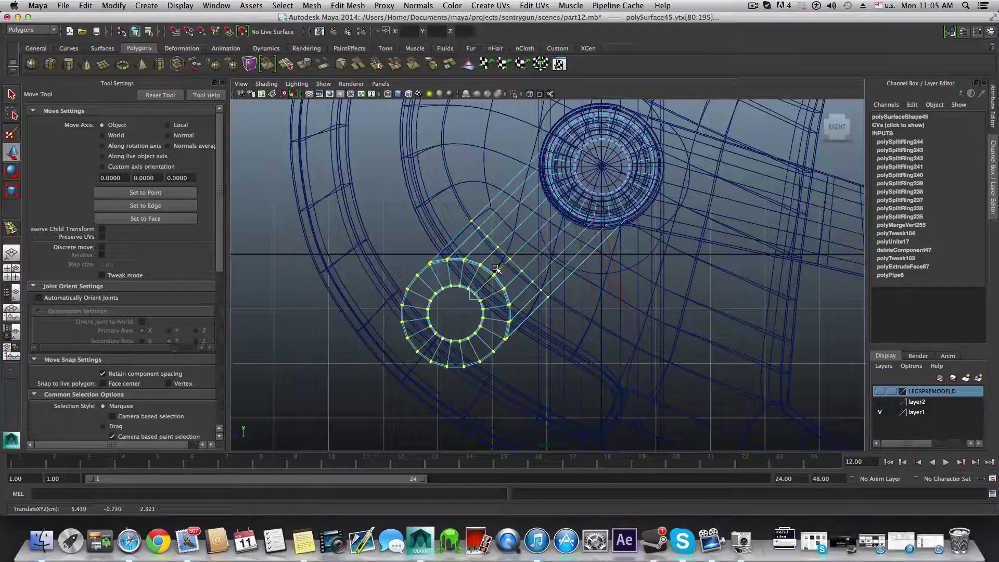
pyautogui.press('space')
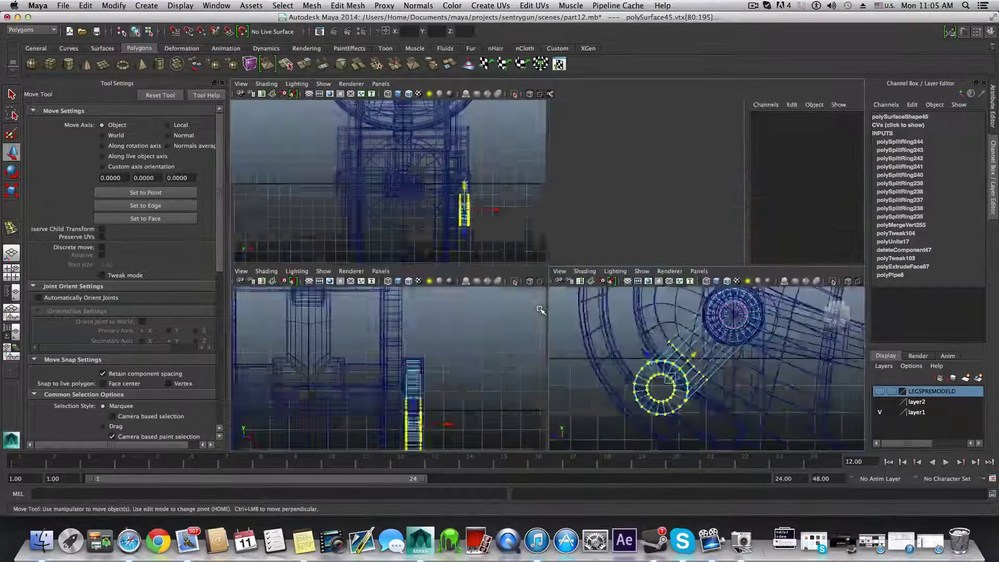
# Step: Select the vertices of the midline across the link's straight section, shift them toward the pivot joint, and return to object selection
pyautogui.press('space')
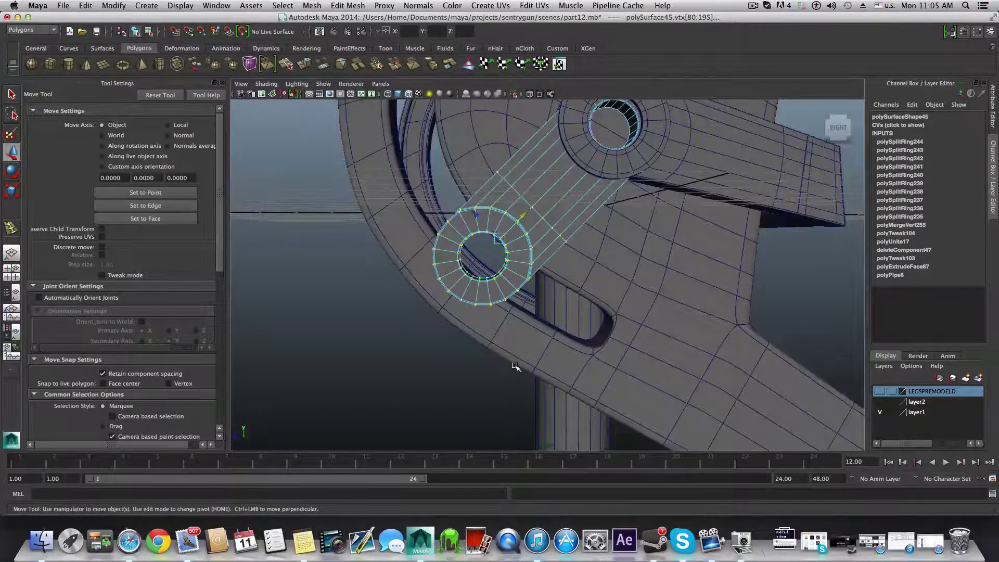
pyautogui.moveTo(515, 366)
pyautogui.keyDown('alt'); pyautogui.mouseDown()
pyautogui.moveTo(595, 365)
pyautogui.moveTo(522, 371)
pyautogui.mouseUp(); pyautogui.keyUp('alt')
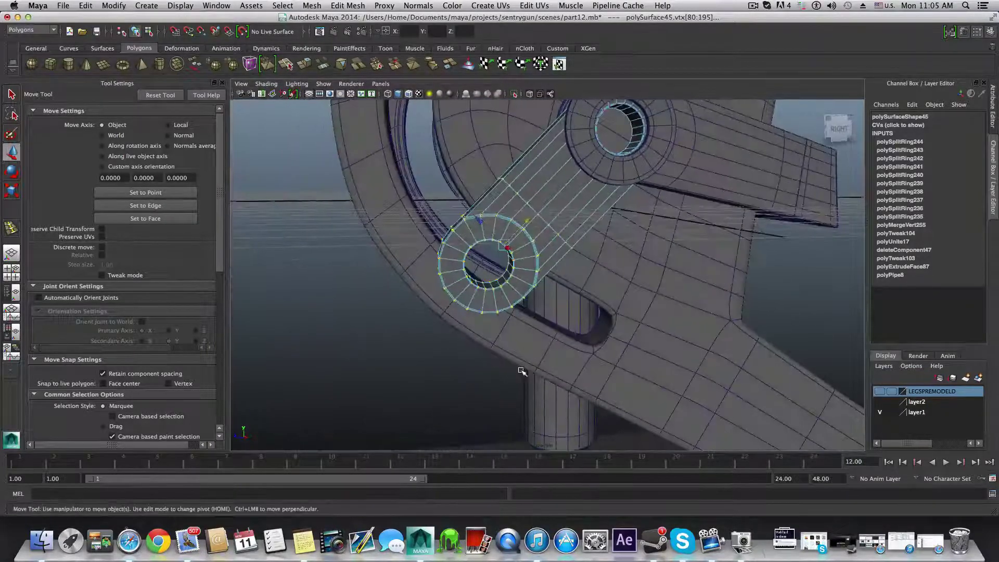
pyautogui.click(510, 185)
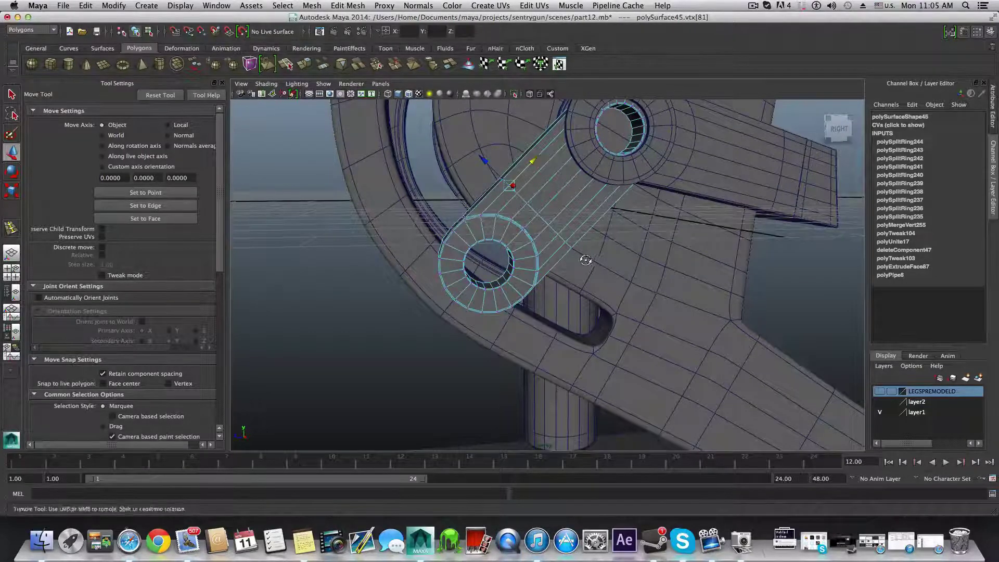
pyautogui.keyDown('alt'); pyautogui.moveTo(581, 261); pyautogui.dragTo(540, 217); pyautogui.keyUp('alt')
pyautogui.moveTo(572, 262); pyautogui.dragTo(521, 193)
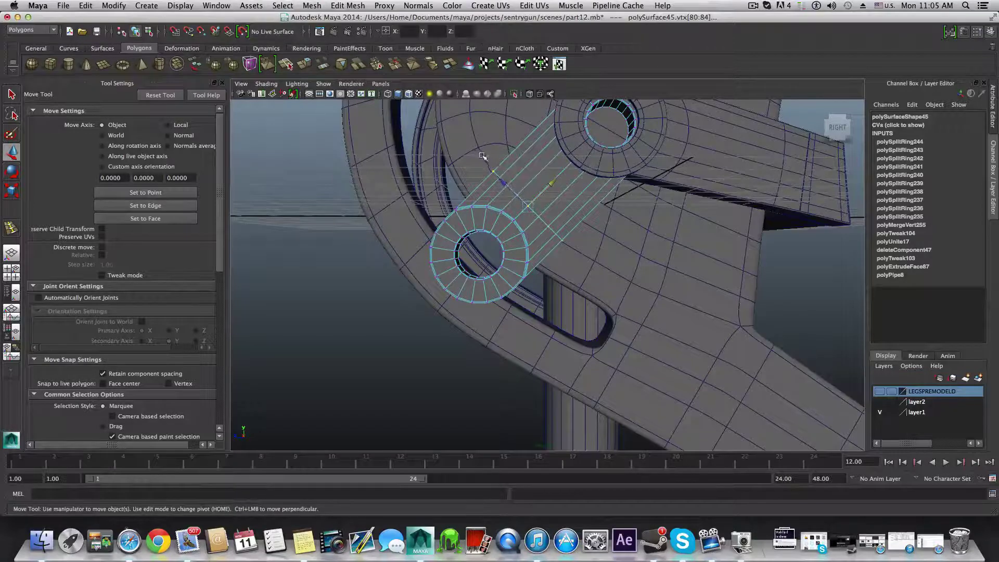
pyautogui.keyDown('shift'); pyautogui.moveTo(527, 196); pyautogui.dragTo(554, 219); pyautogui.keyUp('shift')
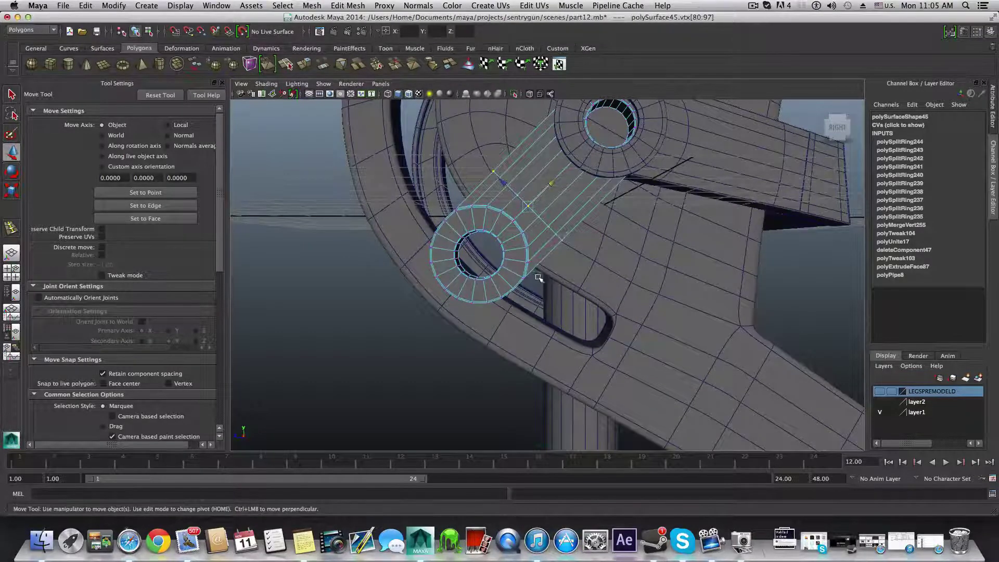
pyautogui.keyDown('alt'); pyautogui.moveTo(550, 278); pyautogui.dragTo(548, 280); pyautogui.keyUp('alt')
pyautogui.moveTo(549, 189); pyautogui.dragTo(566, 172)
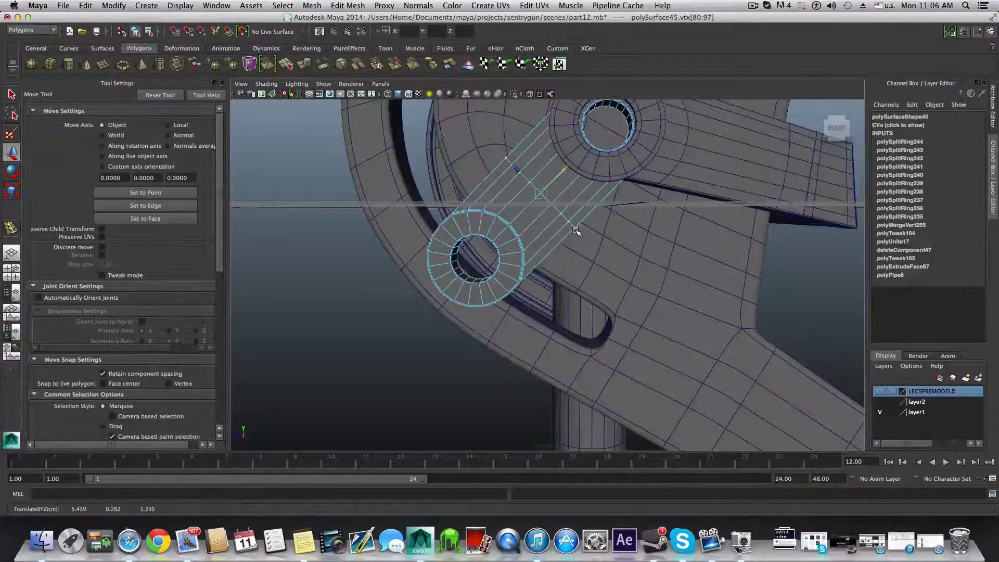
pyautogui.press('F8')
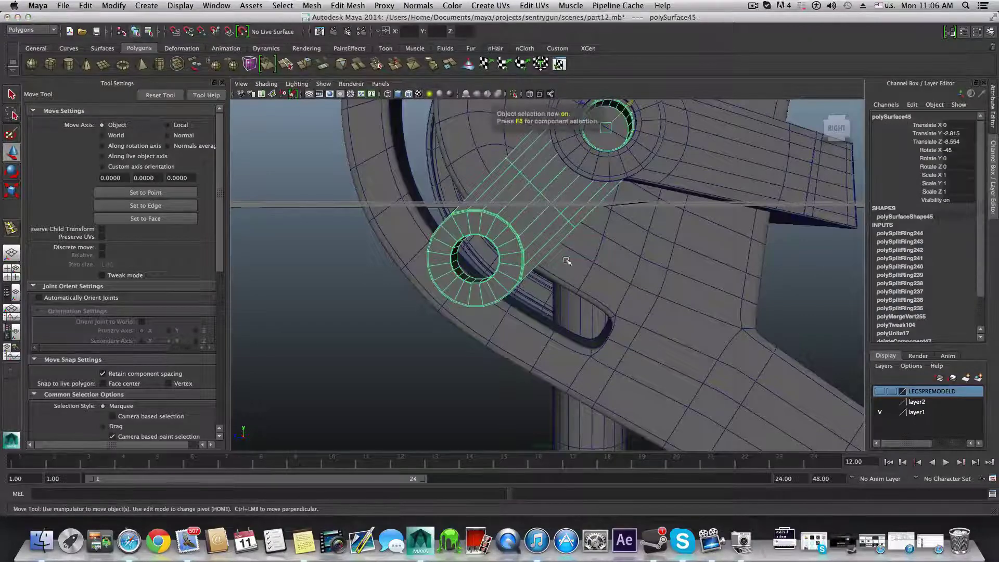
# Step: Switch the link to face editing and select a face on the outer rim of its lower ring
pyautogui.keyDown('alt'); pyautogui.moveTo(541, 276); pyautogui.dragTo(482, 255); pyautogui.keyUp('alt')
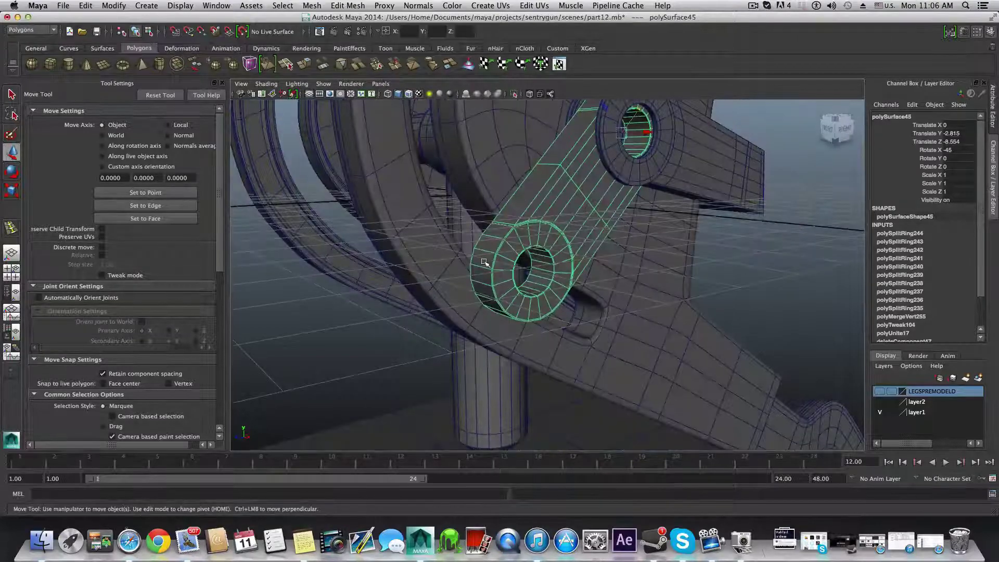
pyautogui.moveTo(485, 262); pyautogui.dragTo(489, 286, button='right')
pyautogui.click(481, 260)
pyautogui.keyDown('alt'); pyautogui.moveTo(487, 302); pyautogui.dragTo(488, 276); pyautogui.keyUp('alt')
pyautogui.keyDown('alt'); pyautogui.moveTo(488, 276); pyautogui.dragTo(520, 281, button='right'); pyautogui.keyUp('alt')
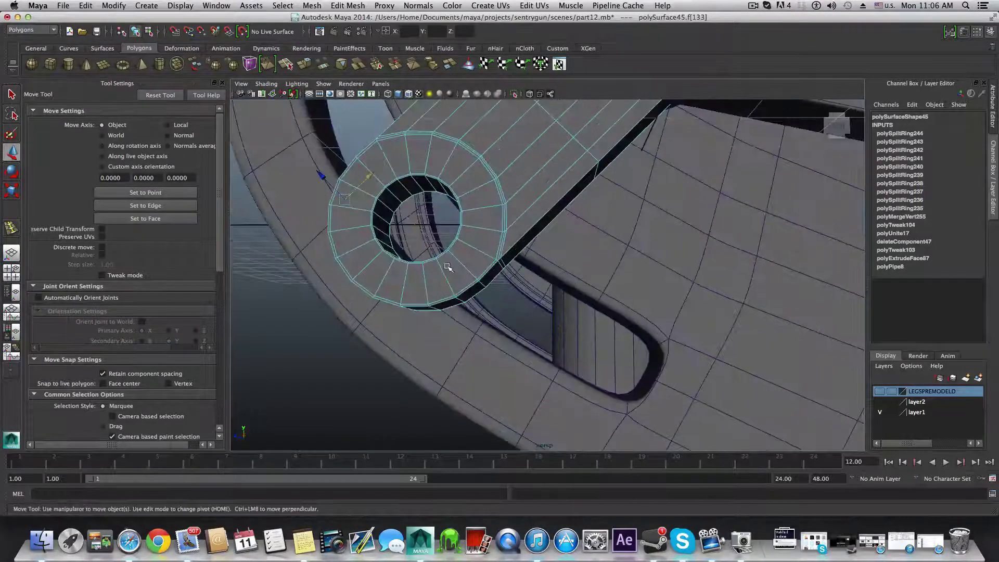
pyautogui.moveTo(447, 266); pyautogui.dragTo(452, 246, button='right')
pyautogui.click(457, 263)
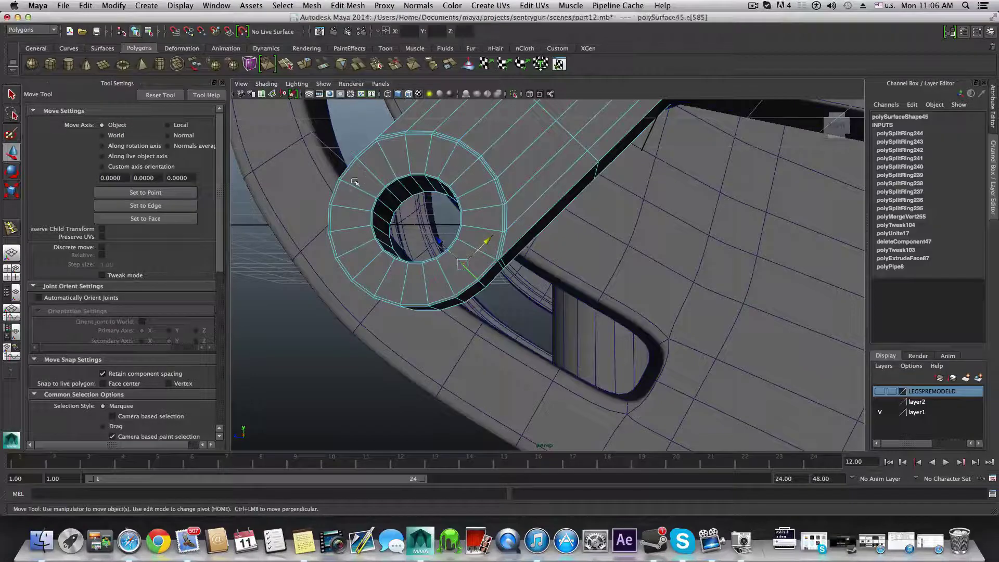
pyautogui.doubleClick(369, 169)
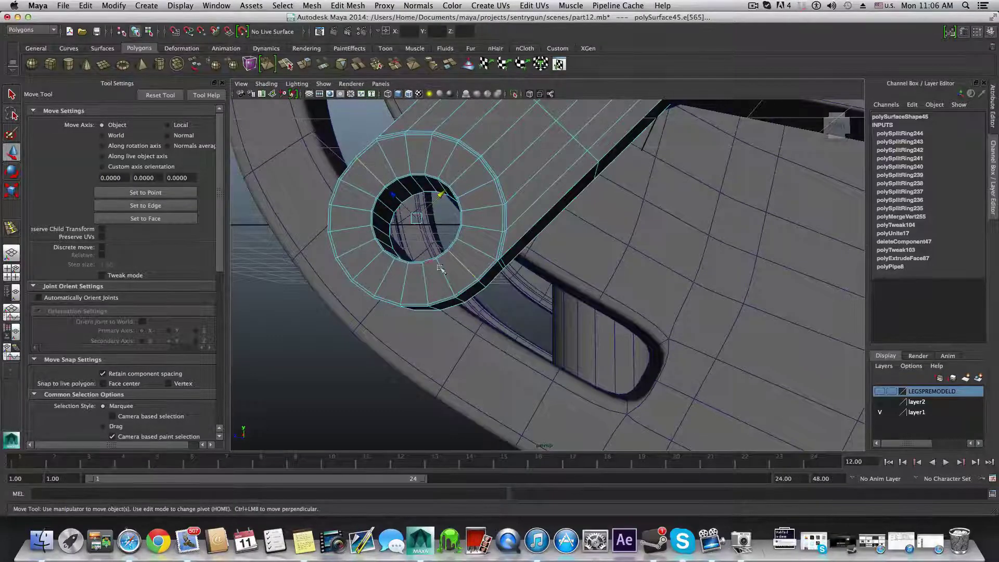
# Step: Return to face selection and extend it over the rim faces around the lower ring's outer end
pyautogui.keyDown('alt'); pyautogui.moveTo(440, 269); pyautogui.dragTo(467, 281); pyautogui.keyUp('alt')
pyautogui.keyDown('alt'); pyautogui.moveTo(380, 224); pyautogui.dragTo(445, 228); pyautogui.keyUp('alt')
pyautogui.rightClick(430, 246)
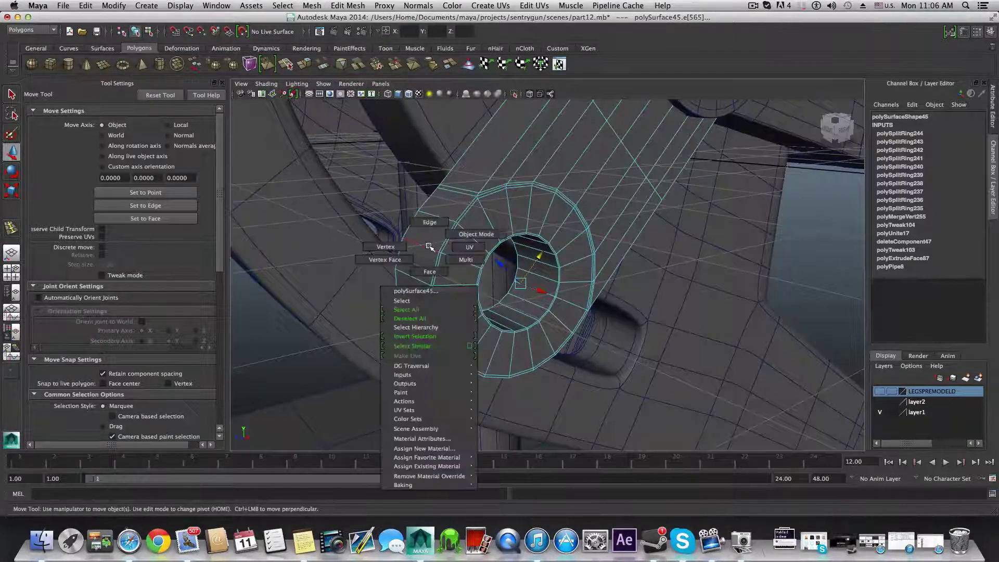
pyautogui.click(430, 271)
pyautogui.moveTo(447, 323)
pyautogui.keyDown('alt'); pyautogui.mouseDown()
pyautogui.moveTo(413, 302)
pyautogui.moveTo(464, 298)
pyautogui.moveTo(458, 329)
pyautogui.mouseUp(); pyautogui.keyUp('alt')
pyautogui.keyDown('shift'); pyautogui.doubleClick(446, 305); pyautogui.keyUp('shift')
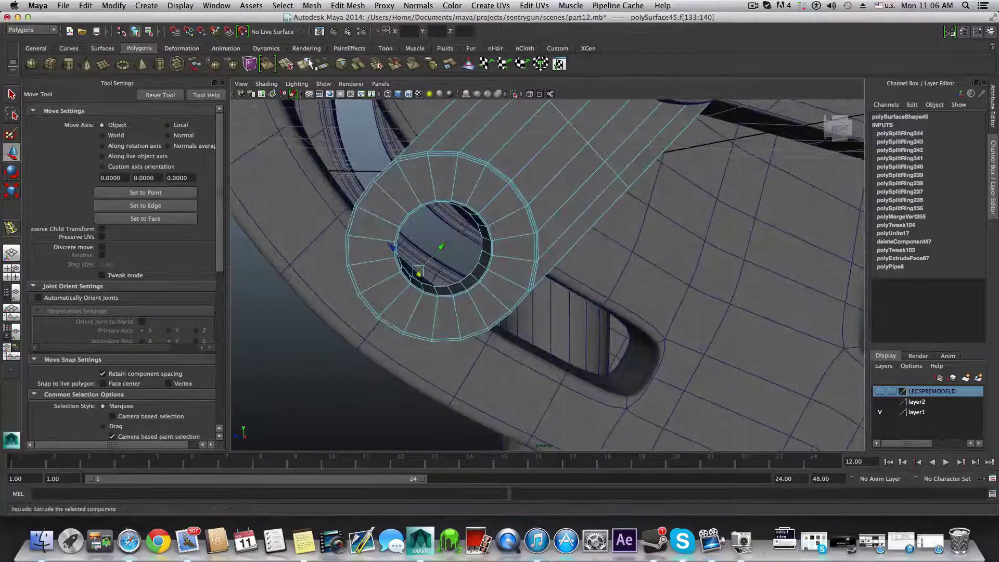
# Step: Extrude the selected rim faces and move them outward along the link's length, away from the pivot joint
pyautogui.hotkey('ctrl', 'e')
pyautogui.press('w')
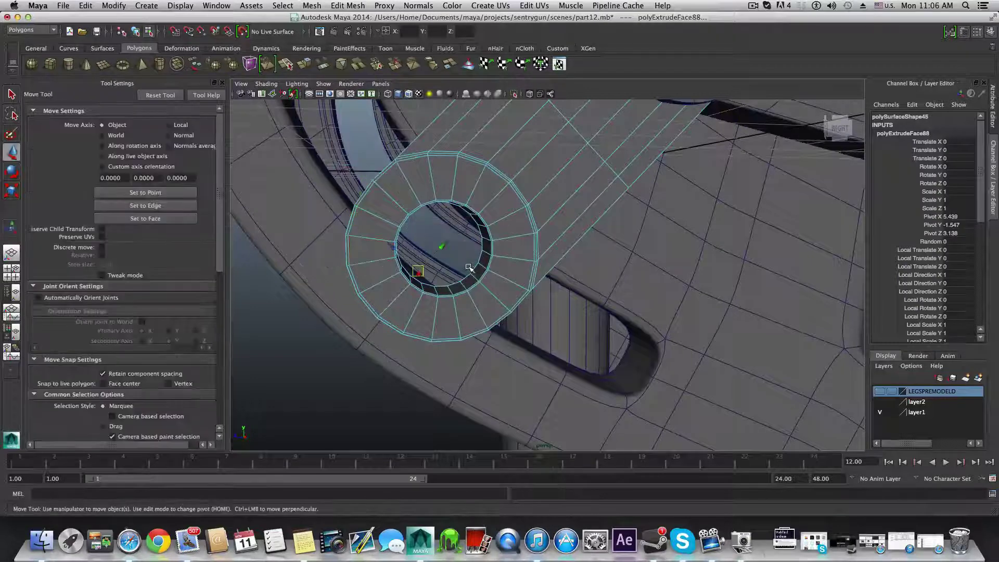
pyautogui.moveTo(434, 247); pyautogui.dragTo(272, 374)
pyautogui.scroll(-8, 395, 318)
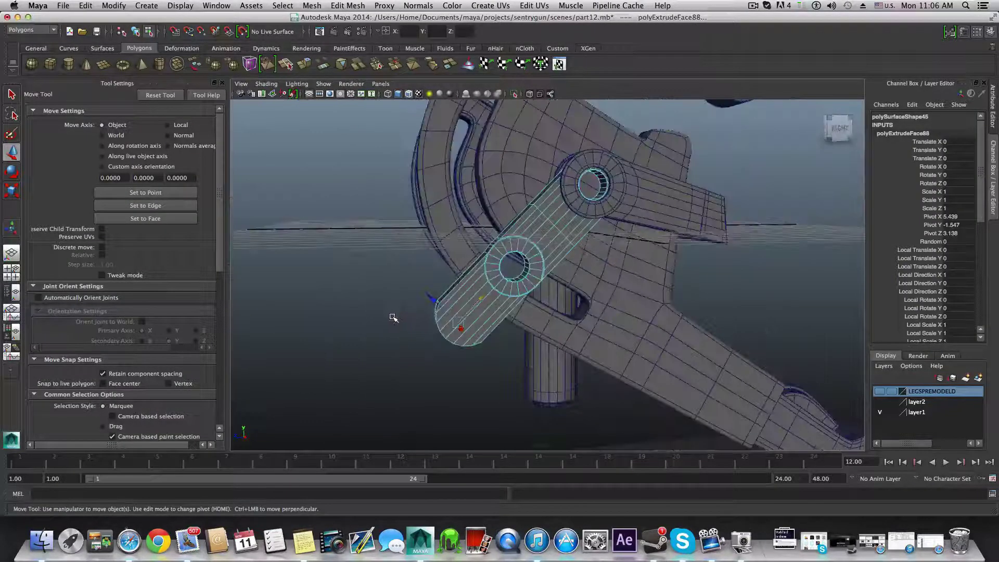
pyautogui.keyDown('alt'); pyautogui.moveTo(393, 317); pyautogui.dragTo(379, 316); pyautogui.keyUp('alt')
pyautogui.keyDown('alt'); pyautogui.moveTo(503, 319); pyautogui.dragTo(514, 311); pyautogui.keyUp('alt')
pyautogui.scroll(5, 569, 286)
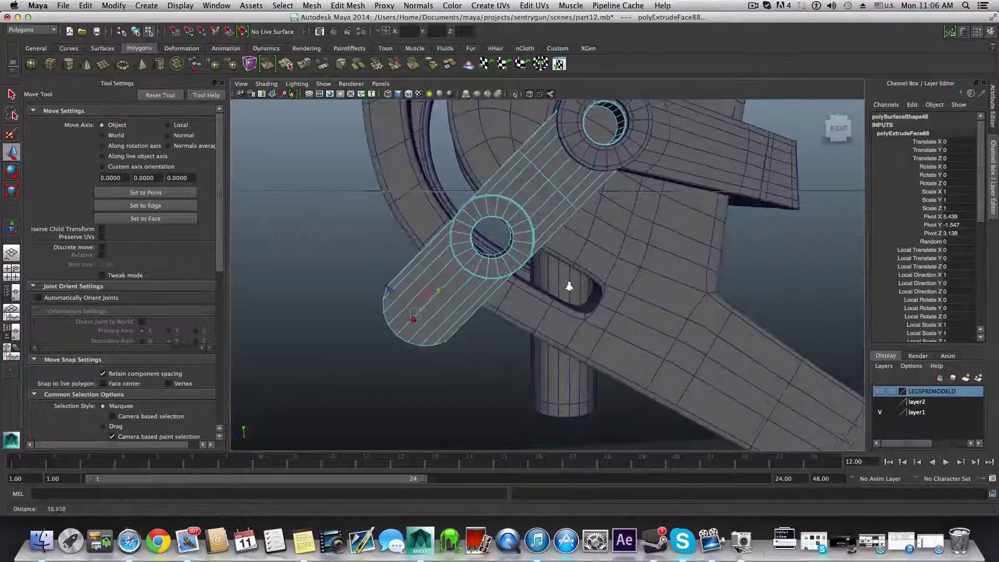
# Step: Flatten the extruded end by scaling its faces along the link's length into a straight edge
pyautogui.click(11, 191)
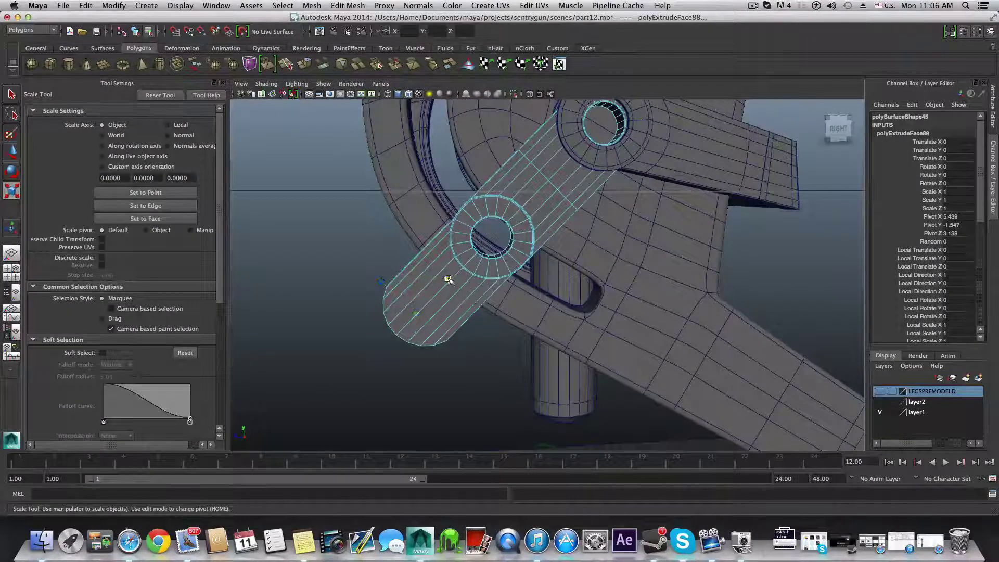
pyautogui.moveTo(449, 279); pyautogui.dragTo(433, 318)
pyautogui.moveTo(391, 354); pyautogui.dragTo(432, 326)
# Step: Shorten the extruded extension by moving its flat end back toward the lower ring
pyautogui.press('w')
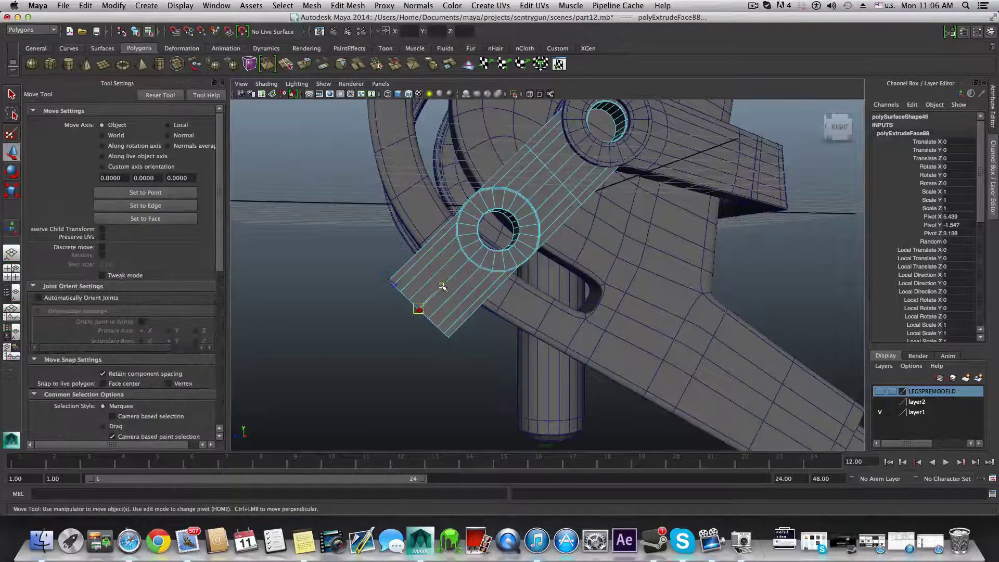
pyautogui.moveTo(442, 286); pyautogui.dragTo(409, 236)
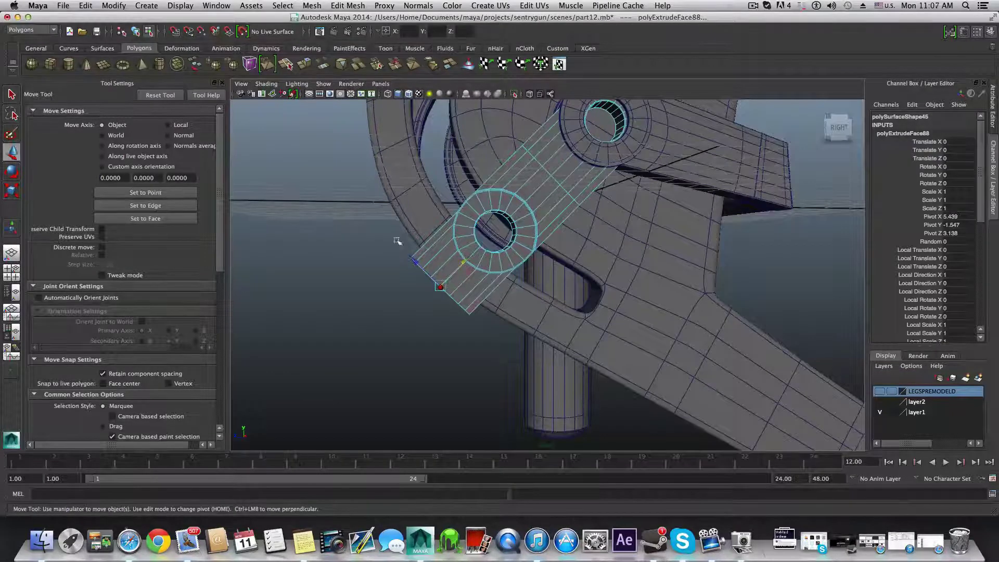
pyautogui.moveTo(464, 260); pyautogui.dragTo(346, 335)
pyautogui.keyDown('alt'); pyautogui.moveTo(397, 312); pyautogui.dragTo(413, 310); pyautogui.keyUp('alt')
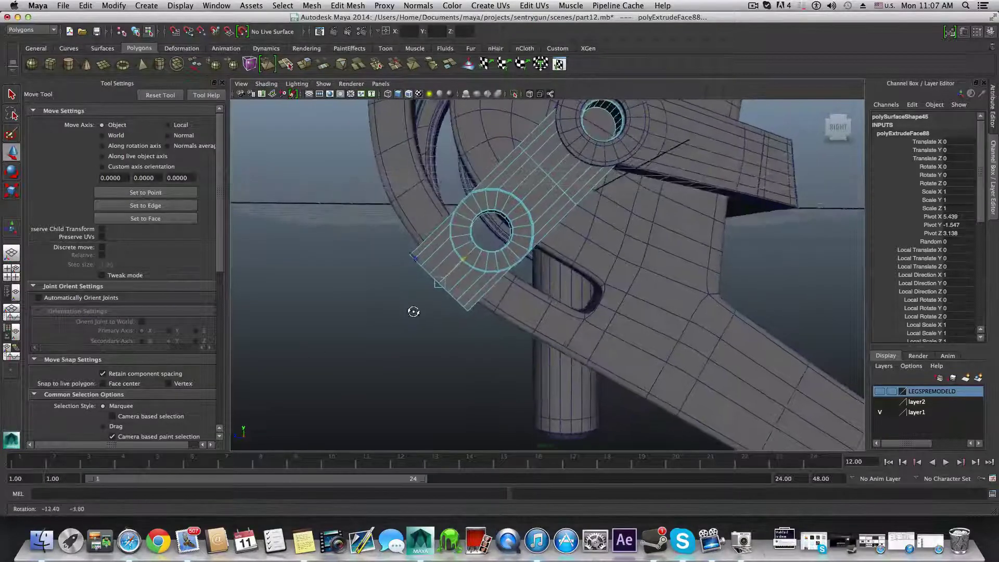
# Step: Return to object selection and insert edge loops in the extruded end section with the Insert Edge Loop Tool
pyautogui.press('F8')
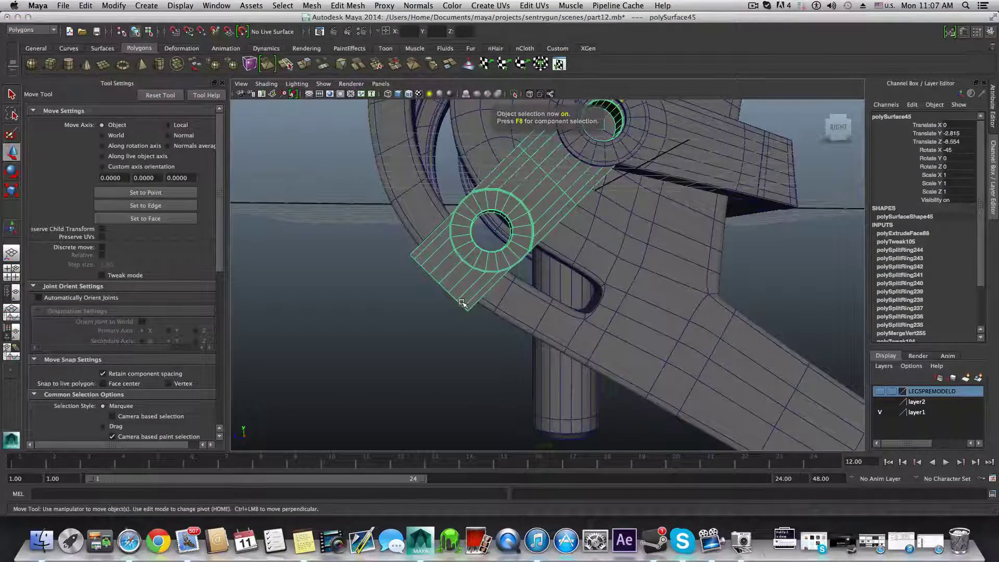
pyautogui.keyDown('shift'); pyautogui.moveTo(466, 292); pyautogui.dragTo(431, 298, button='right'); pyautogui.keyUp('shift')
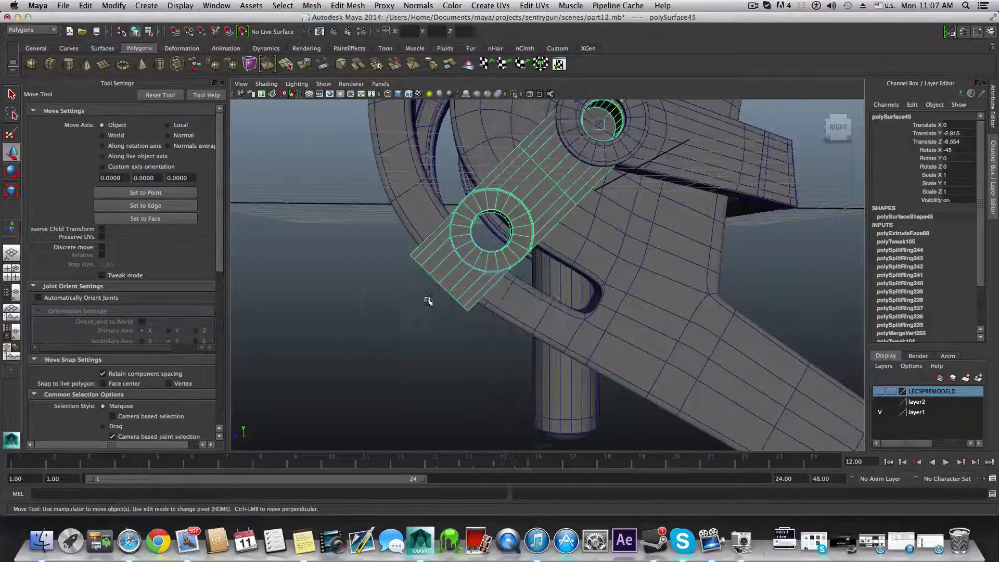
pyautogui.moveTo(497, 288); pyautogui.dragTo(512, 278)
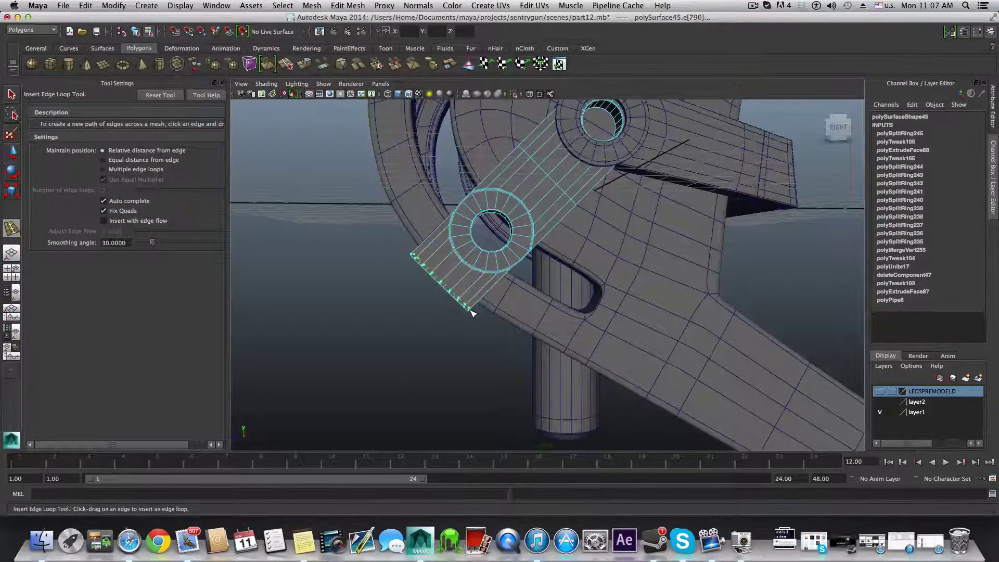
pyautogui.moveTo(471, 311); pyautogui.dragTo(416, 346)
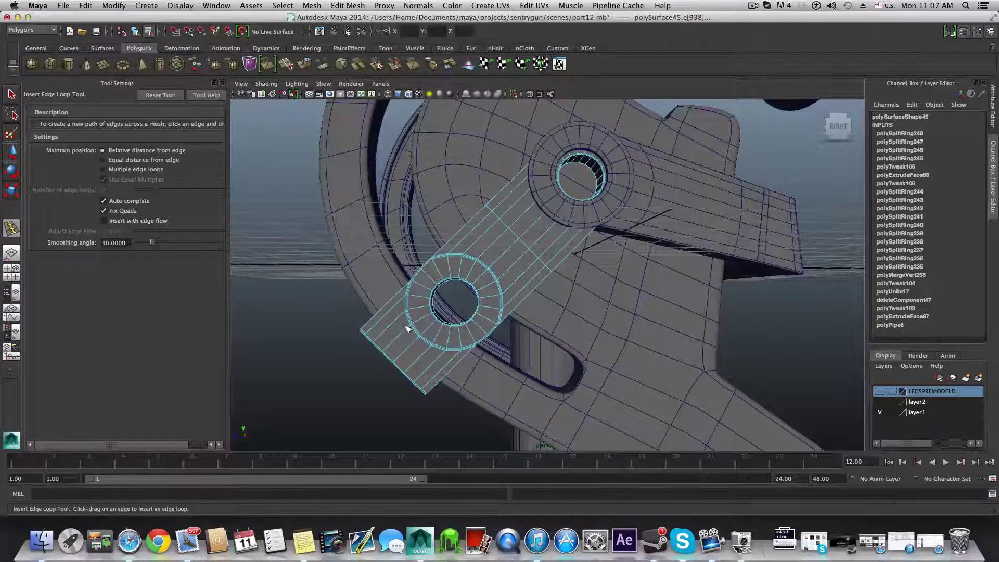
pyautogui.keyDown('alt'); pyautogui.moveTo(468, 239); pyautogui.dragTo(420, 275); pyautogui.keyUp('alt')
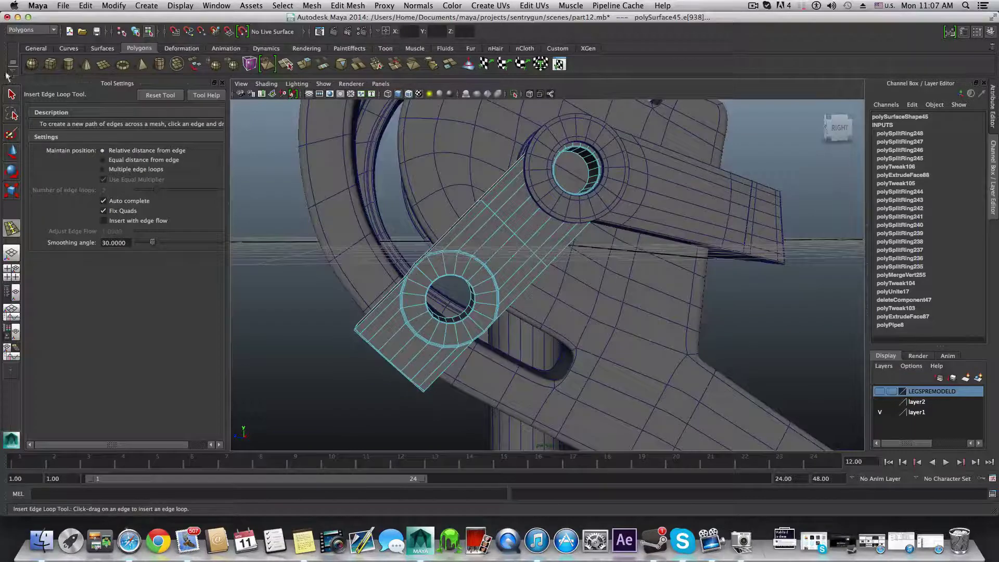
# Step: Switch to vertex editing and select the vertices on both side edges of the link where the extension meets the lower ring
pyautogui.press('q')
pyautogui.rightClick(405, 285)
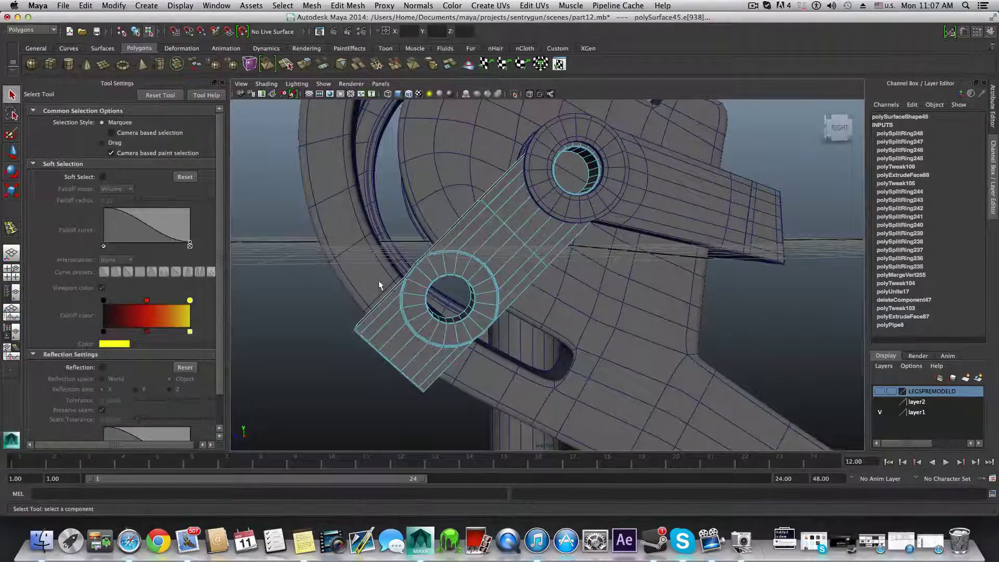
pyautogui.moveTo(411, 284); pyautogui.dragTo(414, 294)
pyautogui.keyDown('alt'); pyautogui.moveTo(467, 376); pyautogui.dragTo(460, 350, button='middle'); pyautogui.keyUp('alt')
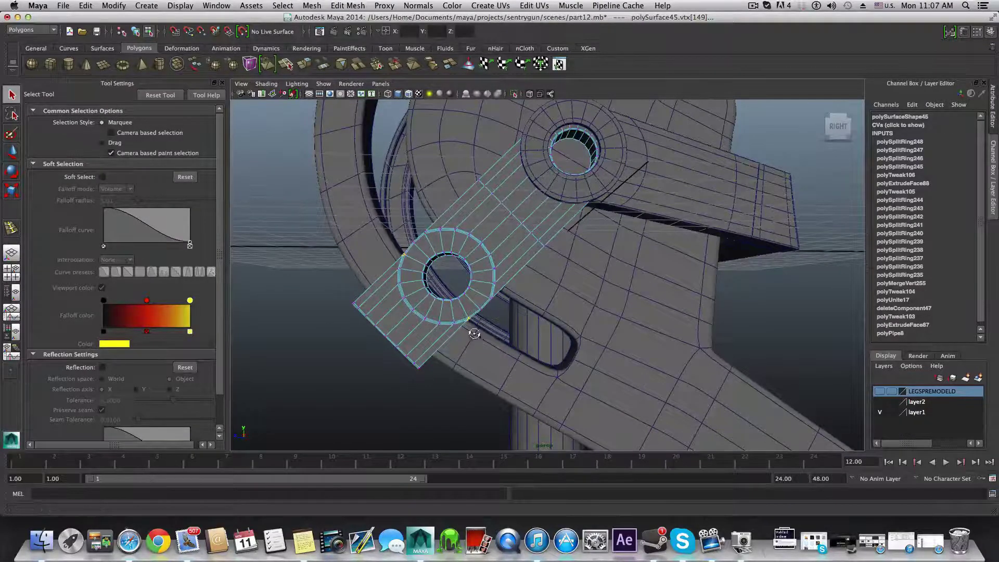
pyautogui.keyDown('alt'); pyautogui.moveTo(473, 333); pyautogui.dragTo(485, 343); pyautogui.keyUp('alt')
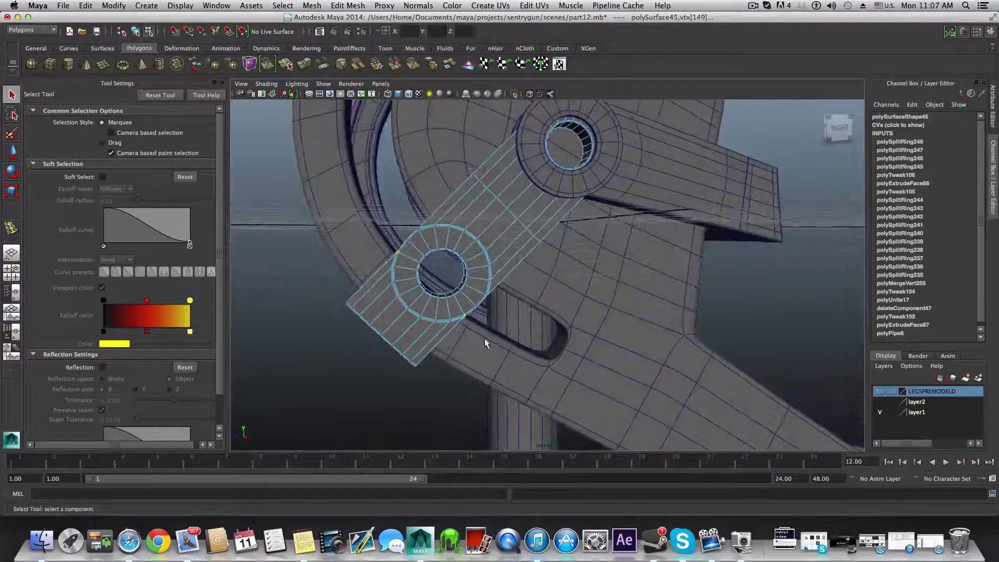
# Step: Scale the selected vertices minimally across the link's width in the side view, and return to object selection in the perspective view
pyautogui.click(9, 195)
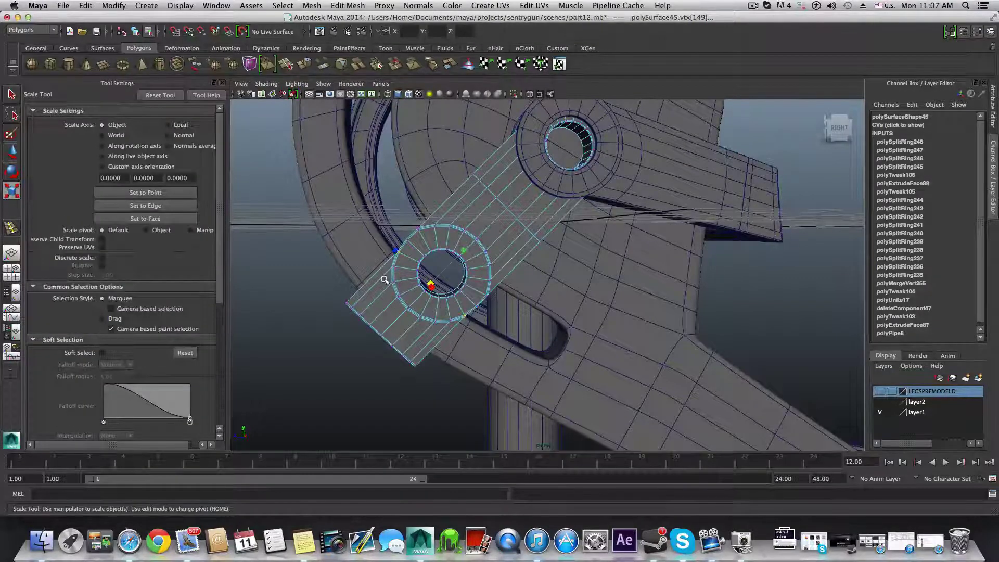
pyautogui.moveTo(418, 281)
pyautogui.keyDown('alt'); pyautogui.mouseDown()
pyautogui.moveTo(445, 289)
pyautogui.moveTo(437, 279)
pyautogui.mouseUp(); pyautogui.keyUp('alt')
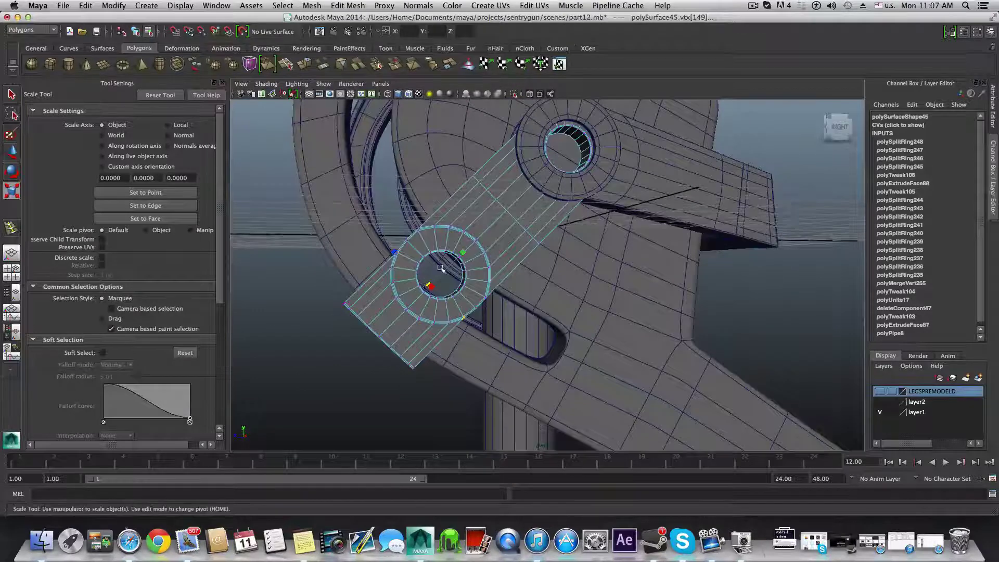
pyautogui.press('space')
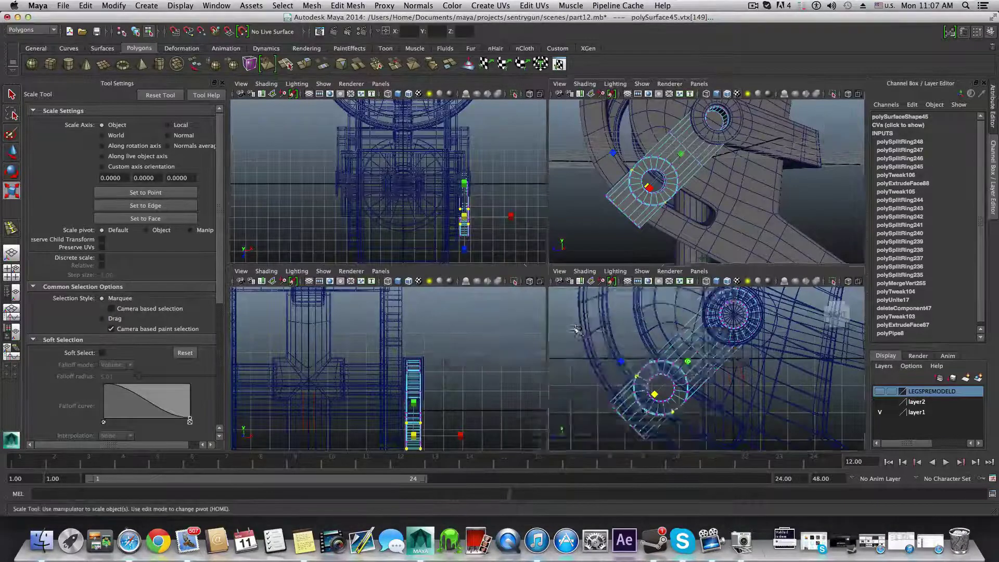
pyautogui.press('space')
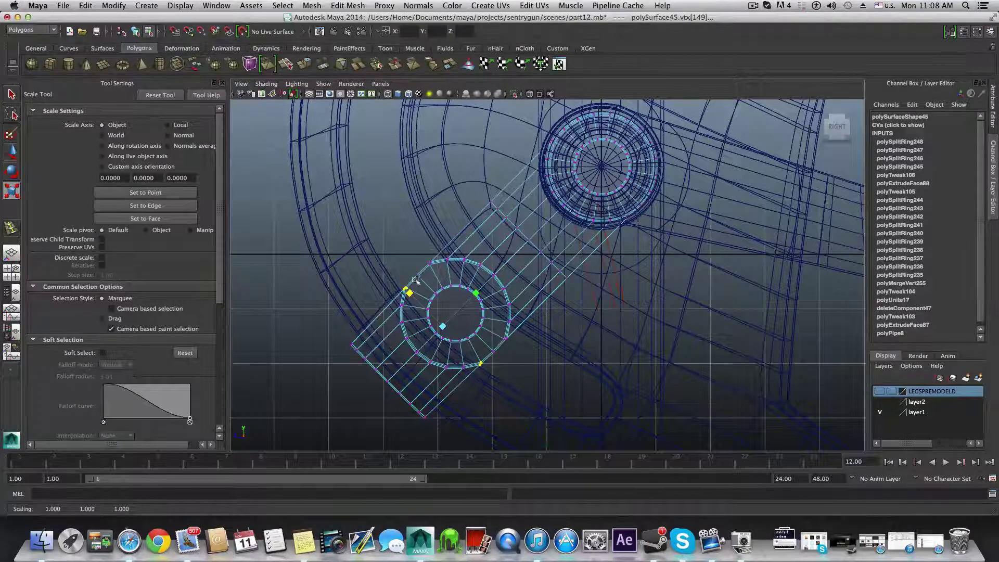
pyautogui.moveTo(410, 293); pyautogui.dragTo(411, 294)
pyautogui.moveTo(409, 293); pyautogui.dragTo(409, 292, button='middle')
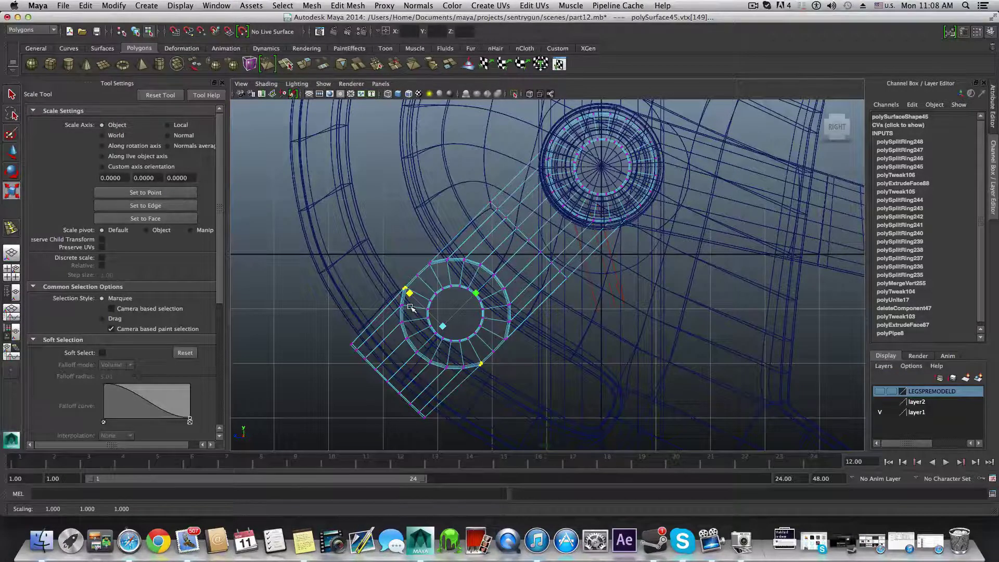
pyautogui.press('F8')
pyautogui.press('space')
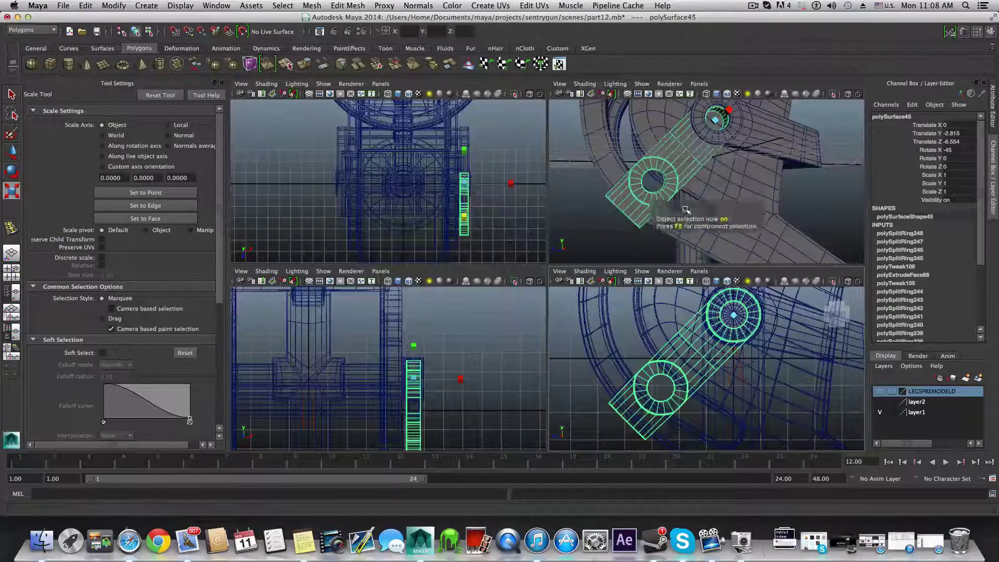
pyautogui.press('space')
pyautogui.scroll(-4, 489, 289)
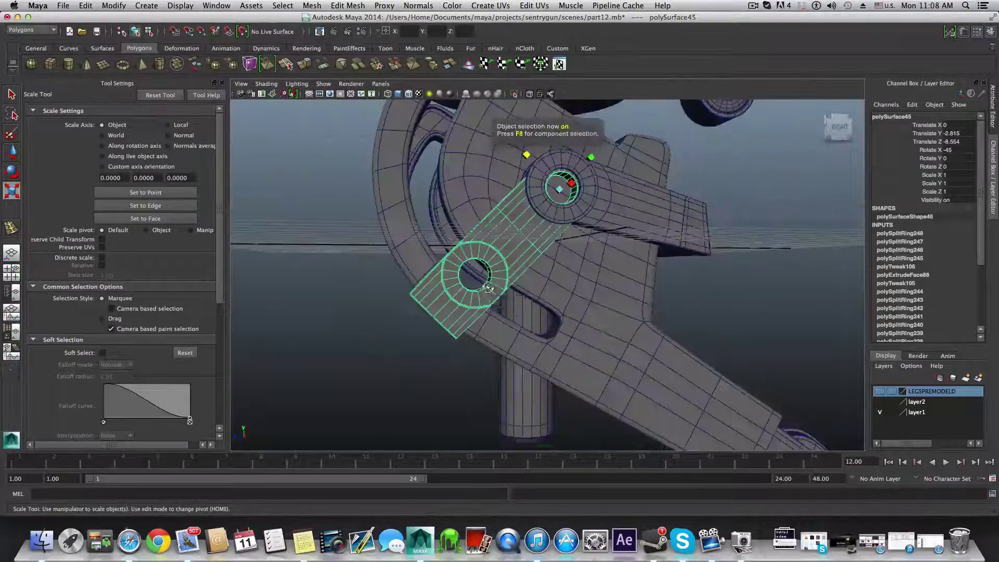
# Step: Deselect the link, create a polygon pipe and move it clear of the leg to about 13.54 along Z
pyautogui.moveTo(487, 288)
pyautogui.keyDown('alt'); pyautogui.mouseDown()
pyautogui.moveTo(556, 296)
pyautogui.moveTo(551, 244)
pyautogui.moveTo(487, 304)
pyautogui.moveTo(497, 293)
pyautogui.mouseUp(); pyautogui.keyUp('alt')
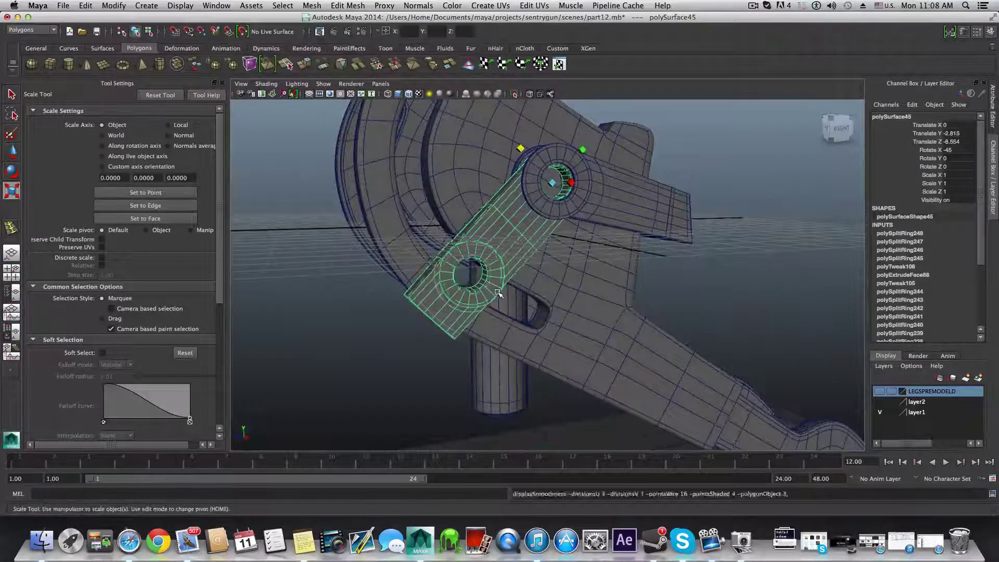
pyautogui.click(388, 337)
pyautogui.keyDown('alt'); pyautogui.moveTo(395, 340); pyautogui.dragTo(429, 349); pyautogui.keyUp('alt')
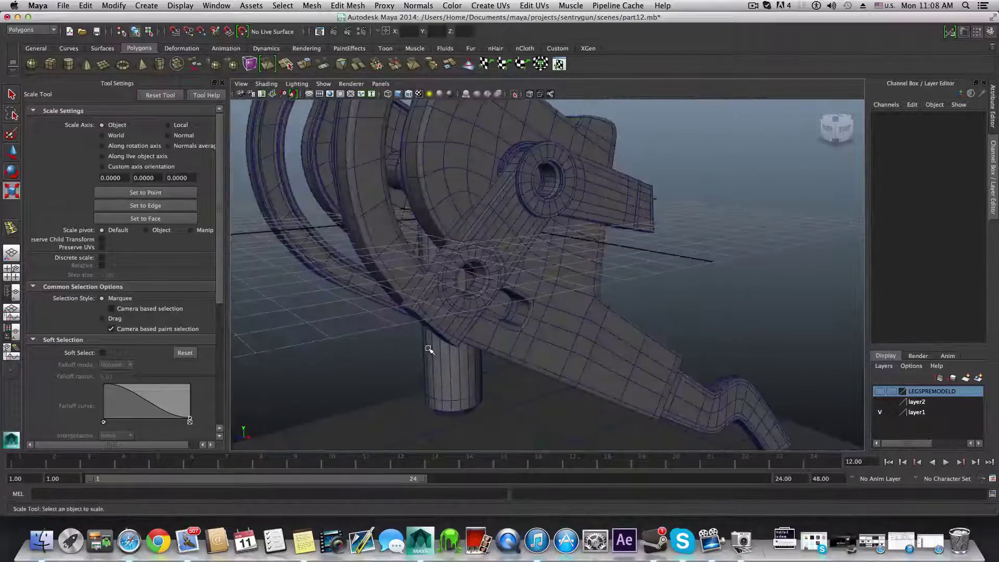
pyautogui.scroll(-5, 400, 314)
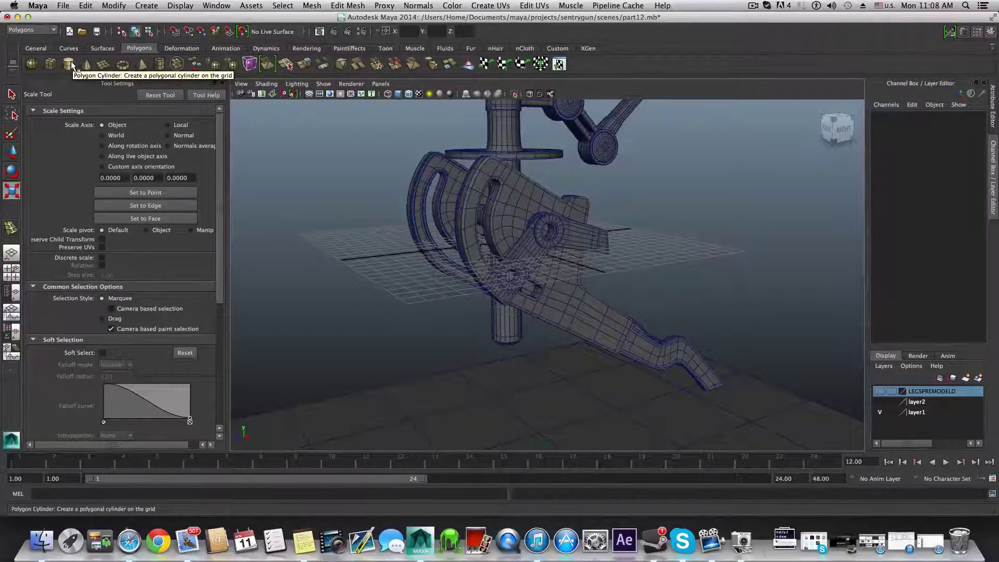
pyautogui.click(159, 66)
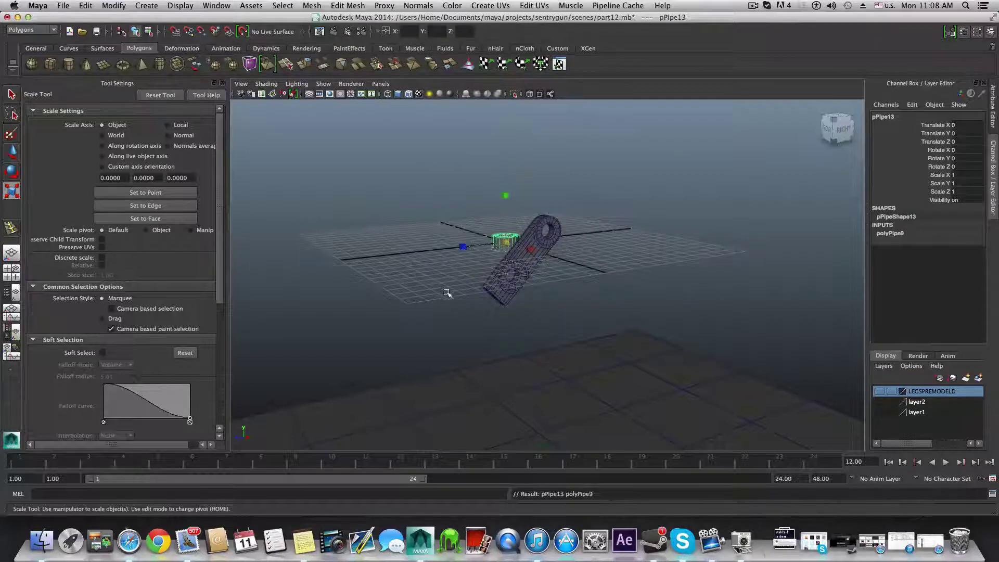
pyautogui.press('w')
pyautogui.moveTo(470, 247); pyautogui.dragTo(279, 267)
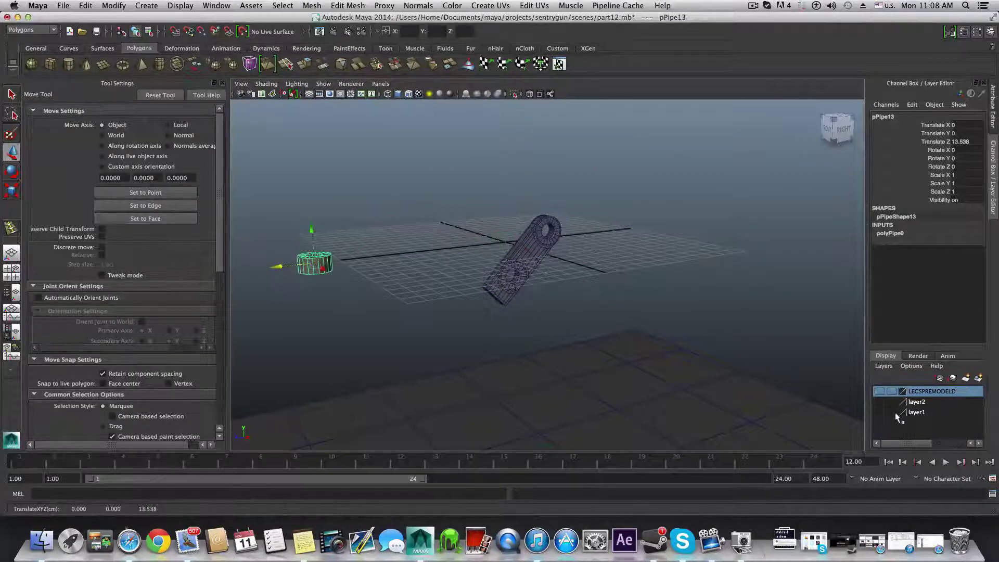
# Step: Show layer1, then duplicate the link and place the copy beside the pipe at about X -7.63 and Z 4.21
pyautogui.click(879, 412)
pyautogui.keyDown('alt'); pyautogui.moveTo(477, 338); pyautogui.dragTo(585, 279); pyautogui.keyUp('alt')
pyautogui.click(606, 262)
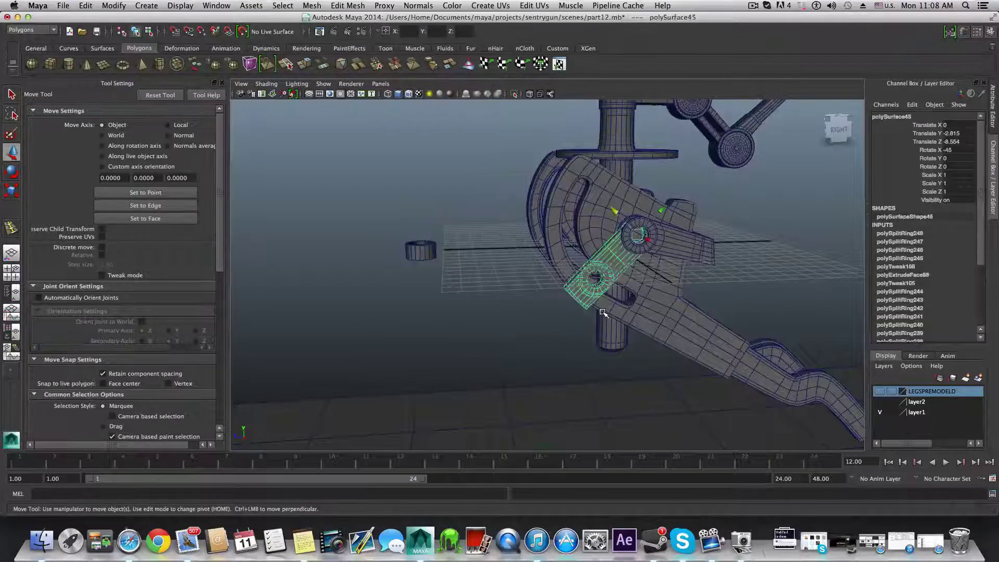
pyautogui.hotkey('ctrl', 'd')
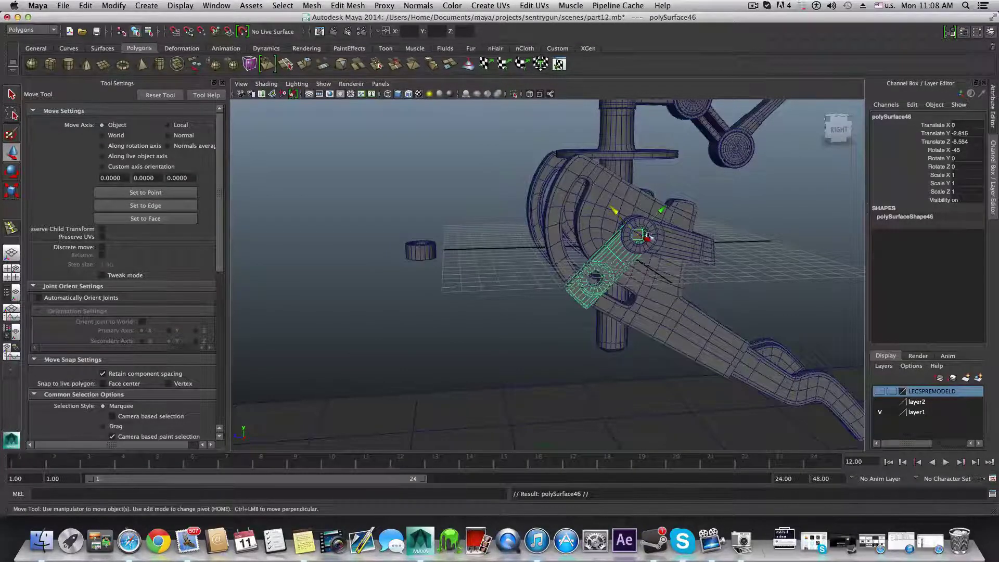
pyautogui.moveTo(648, 239); pyautogui.dragTo(620, 216)
pyautogui.keyDown('alt'); pyautogui.moveTo(531, 191); pyautogui.dragTo(584, 216); pyautogui.keyUp('alt')
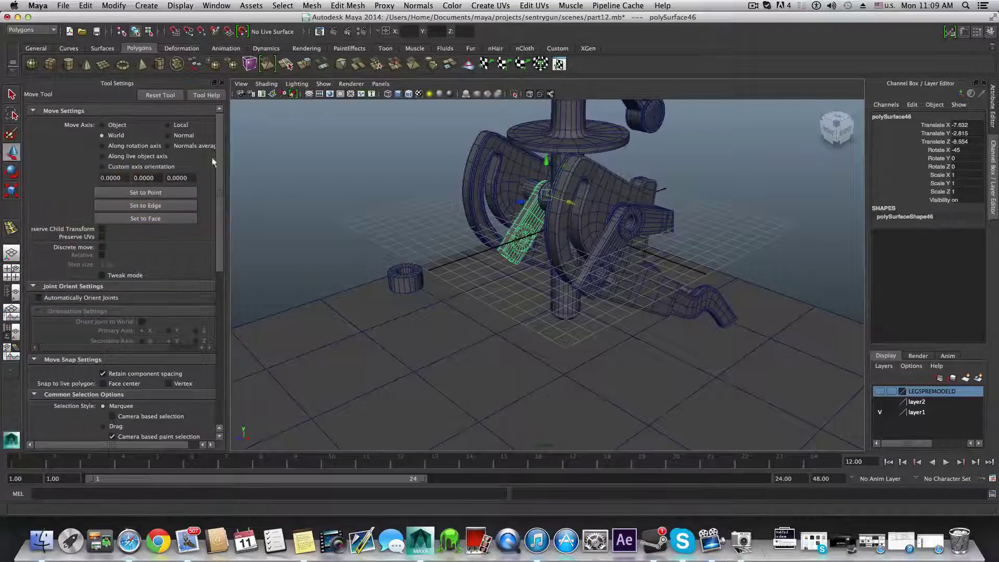
pyautogui.moveTo(520, 202); pyautogui.dragTo(352, 228, button='middle')
# Step: Rotate the duplicated link upright to 0 degrees about X using discrete 15-degree steps
pyautogui.click(11, 171)
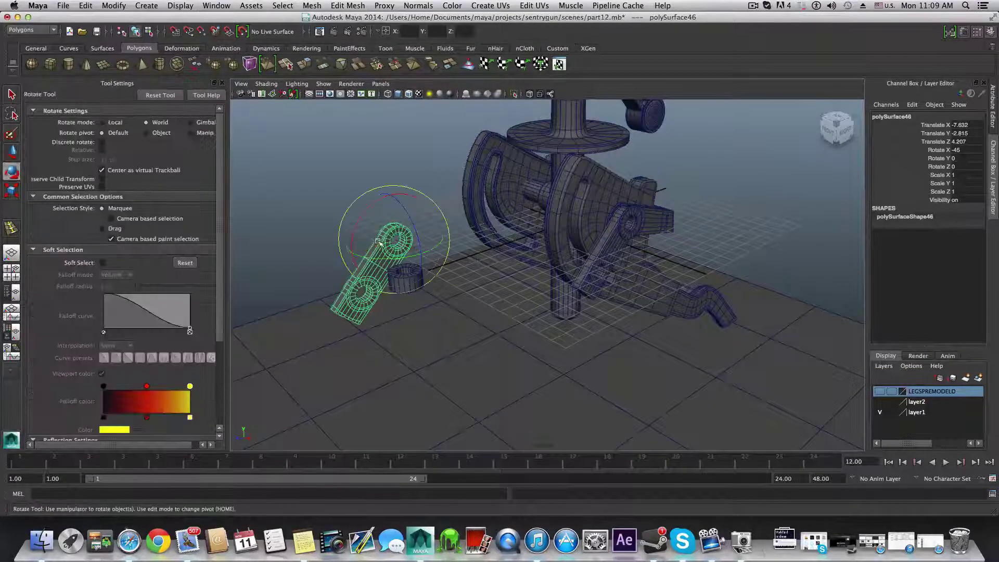
pyautogui.press('j')
pyautogui.moveTo(359, 220); pyautogui.dragTo(352, 249)
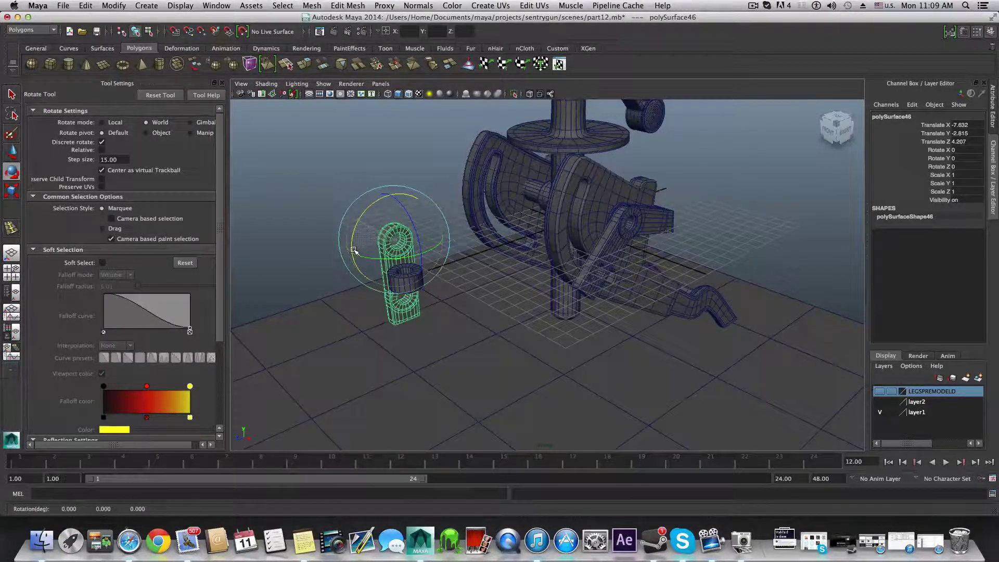
# Step: Rotate the pipe to -90 degrees about Z and move it below the duplicated link to about Y -4.65
pyautogui.keyDown('alt'); pyautogui.moveTo(419, 274); pyautogui.dragTo(377, 252); pyautogui.keyUp('alt')
pyautogui.keyDown('alt'); pyautogui.moveTo(377, 251); pyautogui.dragTo(422, 248, button='right'); pyautogui.keyUp('alt')
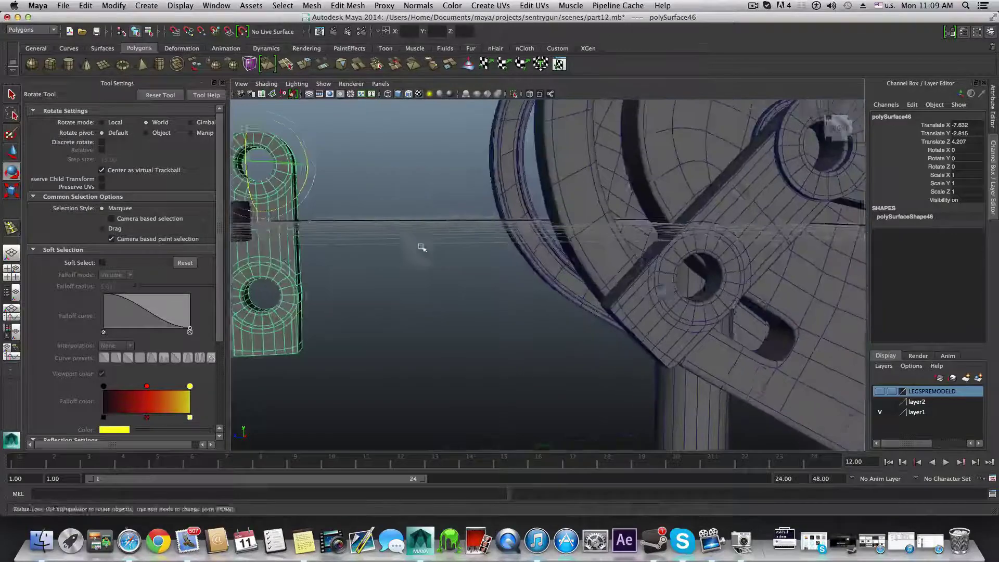
pyautogui.keyDown('alt'); pyautogui.moveTo(423, 248); pyautogui.dragTo(652, 278, button='middle'); pyautogui.keyUp('alt')
pyautogui.keyDown('alt'); pyautogui.moveTo(617, 264); pyautogui.dragTo(546, 270); pyautogui.keyUp('alt')
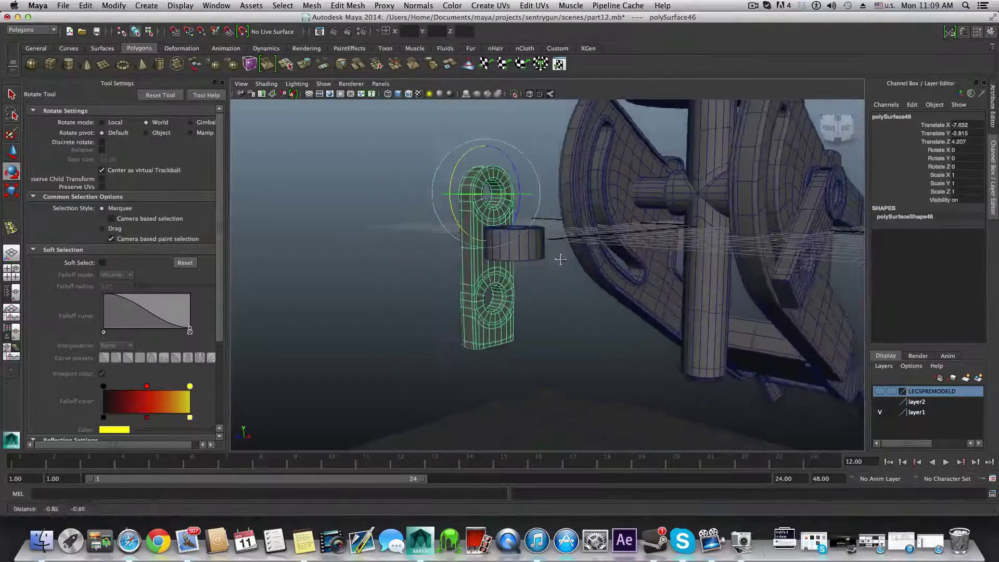
pyautogui.click(530, 245)
pyautogui.press('j')
pyautogui.moveTo(547, 233); pyautogui.dragTo(544, 283)
pyautogui.press('w')
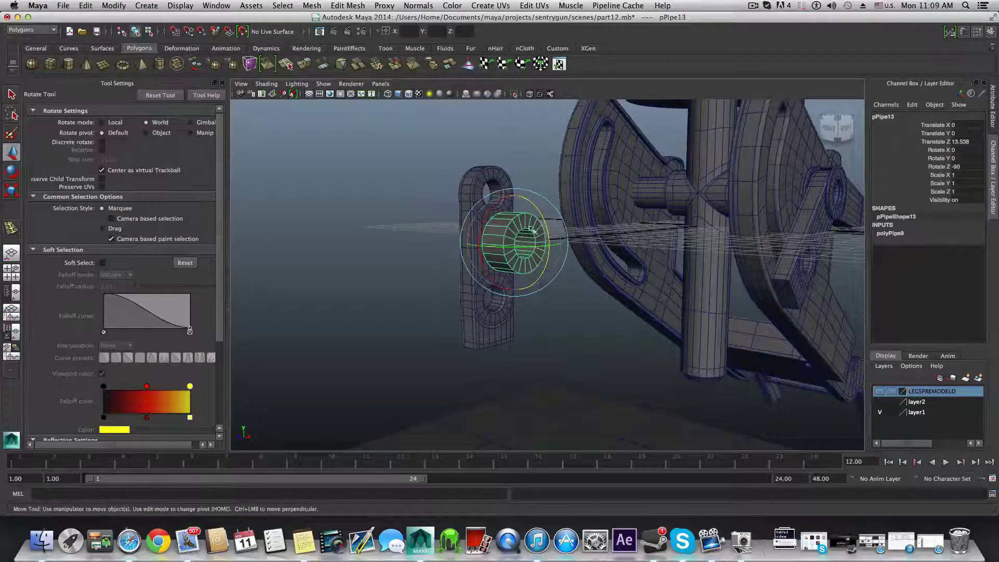
pyautogui.moveTo(511, 206); pyautogui.dragTo(447, 329)
pyautogui.keyDown('alt'); pyautogui.moveTo(447, 329); pyautogui.dragTo(391, 263, button='middle'); pyautogui.keyUp('alt')
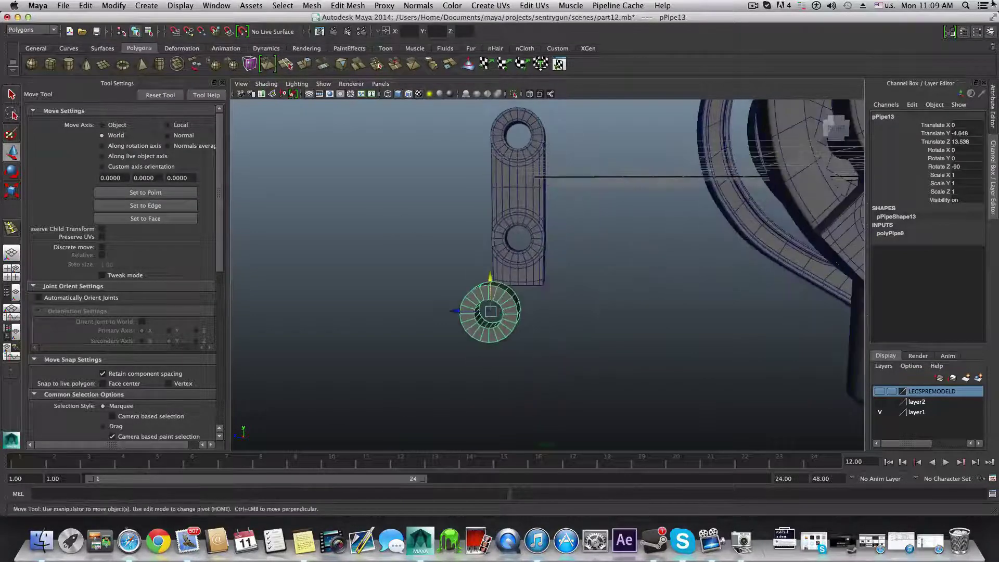
# Step: Open the pipe's construction attributes in the Attribute Editor and set its thickness to 0.05
pyautogui.click(962, 31)
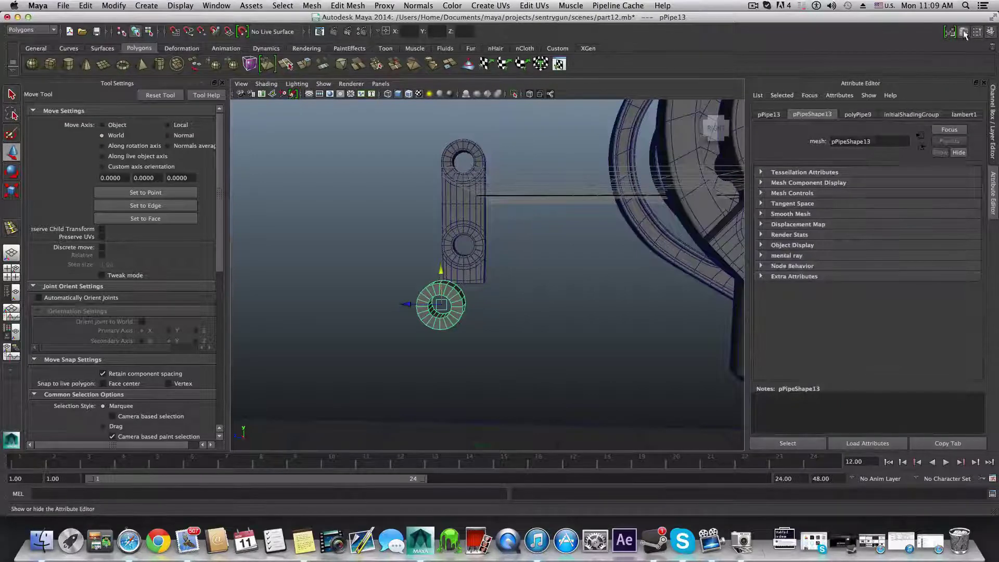
pyautogui.click(855, 115)
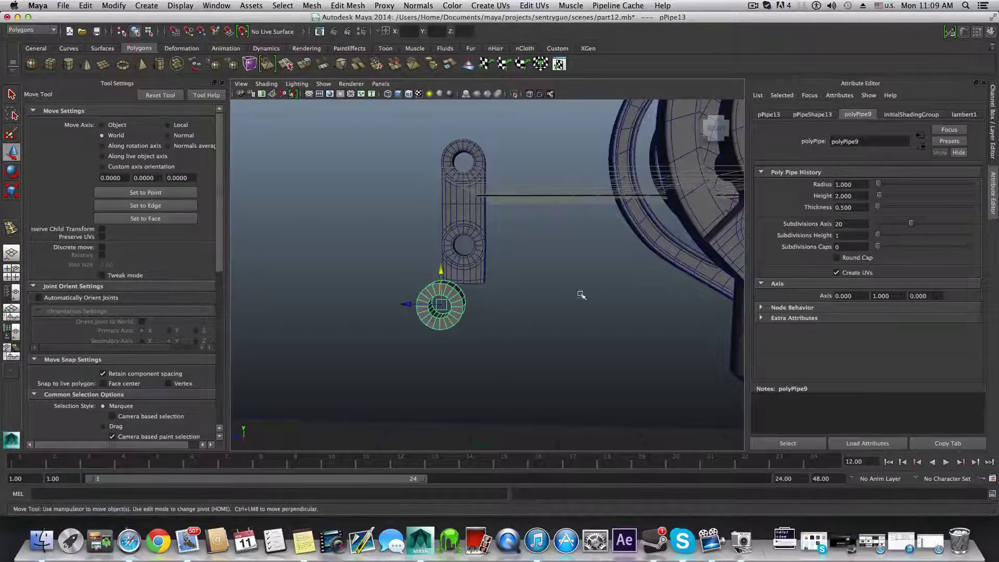
pyautogui.keyDown('alt'); pyautogui.moveTo(470, 264); pyautogui.dragTo(490, 248, button='middle'); pyautogui.keyUp('alt')
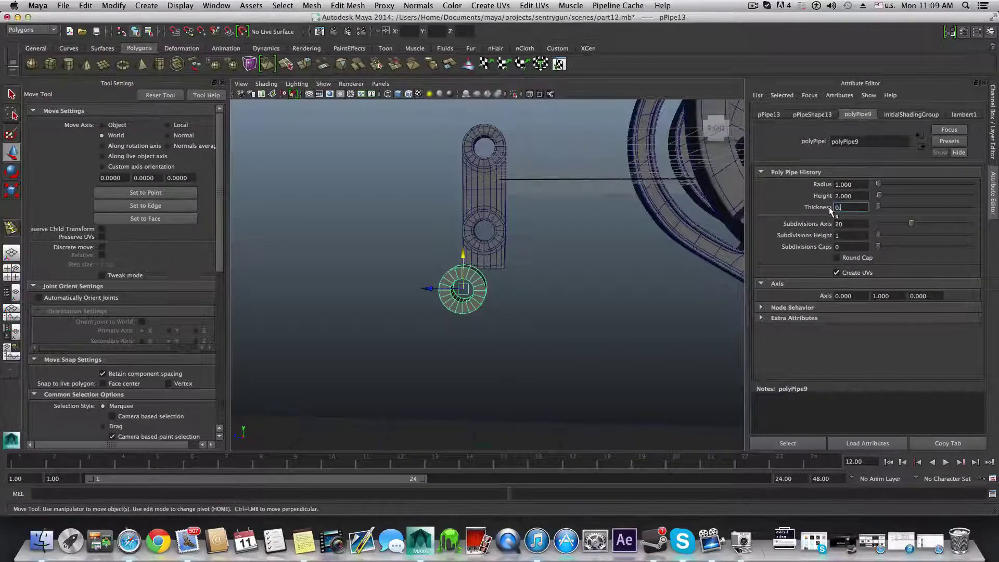
pyautogui.press('Return')
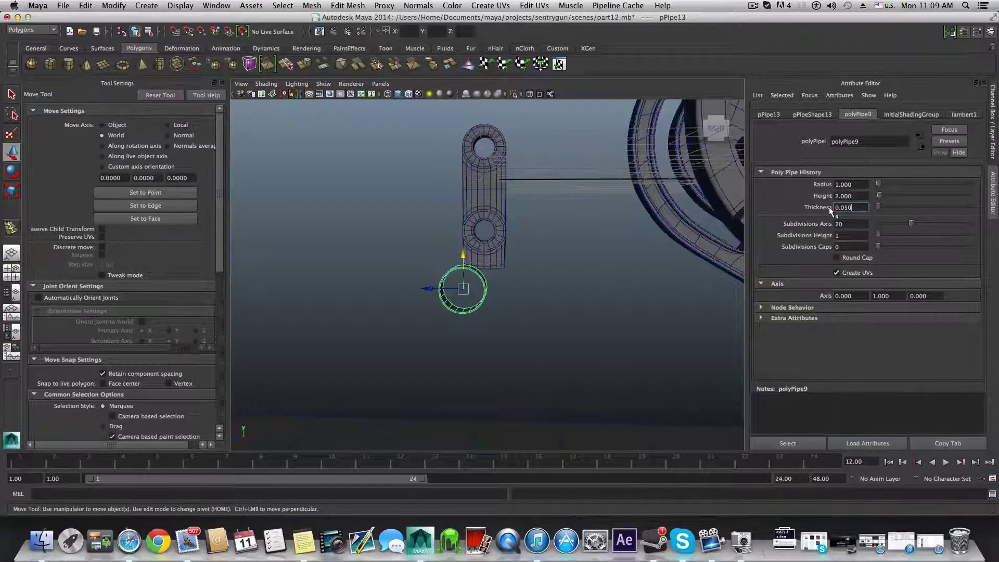
# Step: Set the pipe's thickness to 0.07
pyautogui.keyDown('alt'); pyautogui.moveTo(448, 290); pyautogui.dragTo(579, 314, button='right'); pyautogui.keyUp('alt')
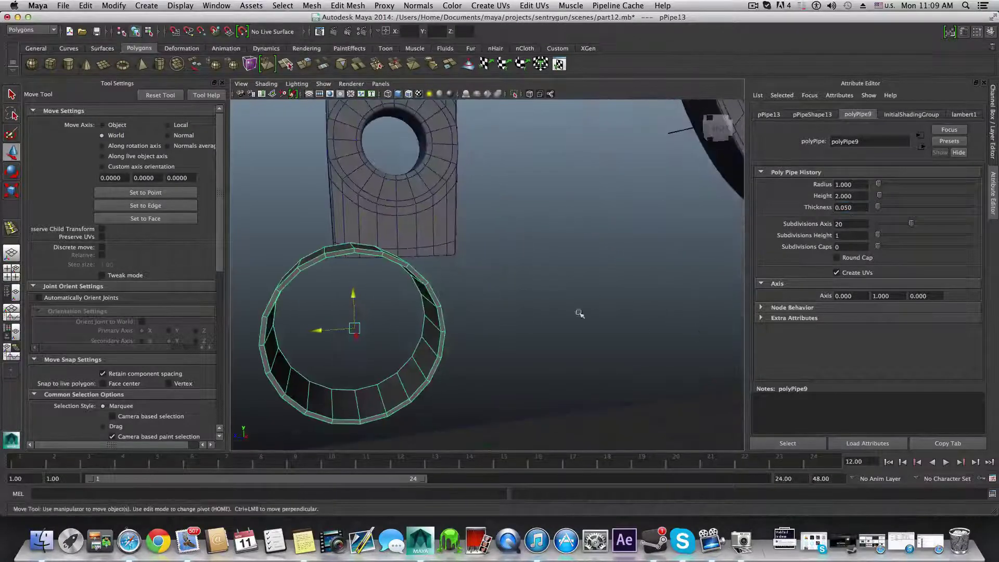
pyautogui.keyDown('alt'); pyautogui.moveTo(413, 307); pyautogui.dragTo(584, 286, button='middle'); pyautogui.keyUp('alt')
pyautogui.keyDown('alt'); pyautogui.moveTo(584, 286); pyautogui.dragTo(651, 301); pyautogui.keyUp('alt')
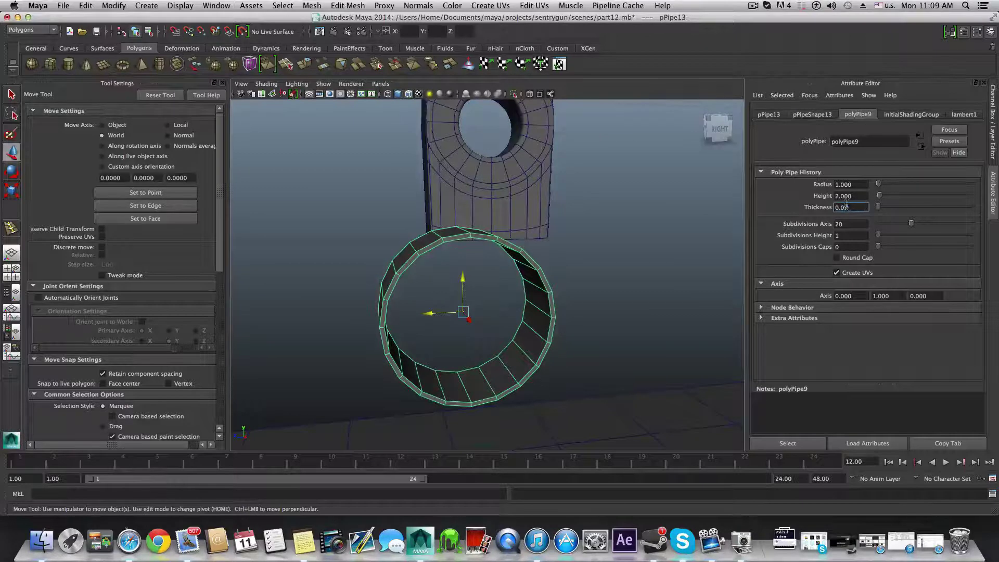
pyautogui.write('70')
pyautogui.press('Return')
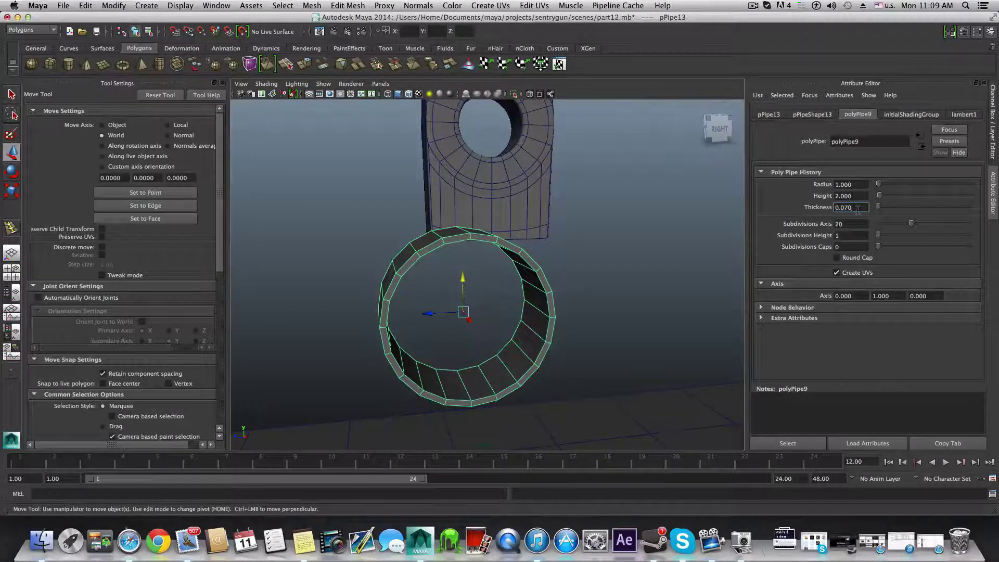
# Step: Turn the pipe so its axis runs across the link's width, and centre it below the link at about Z 12.79
pyautogui.click(11, 191)
pyautogui.keyDown('alt'); pyautogui.moveTo(416, 290); pyautogui.dragTo(395, 298); pyautogui.keyUp('alt')
pyautogui.press('e')
pyautogui.press('j')
pyautogui.keyDown('alt'); pyautogui.moveTo(447, 312); pyautogui.dragTo(570, 285, button='middle'); pyautogui.keyUp('alt')
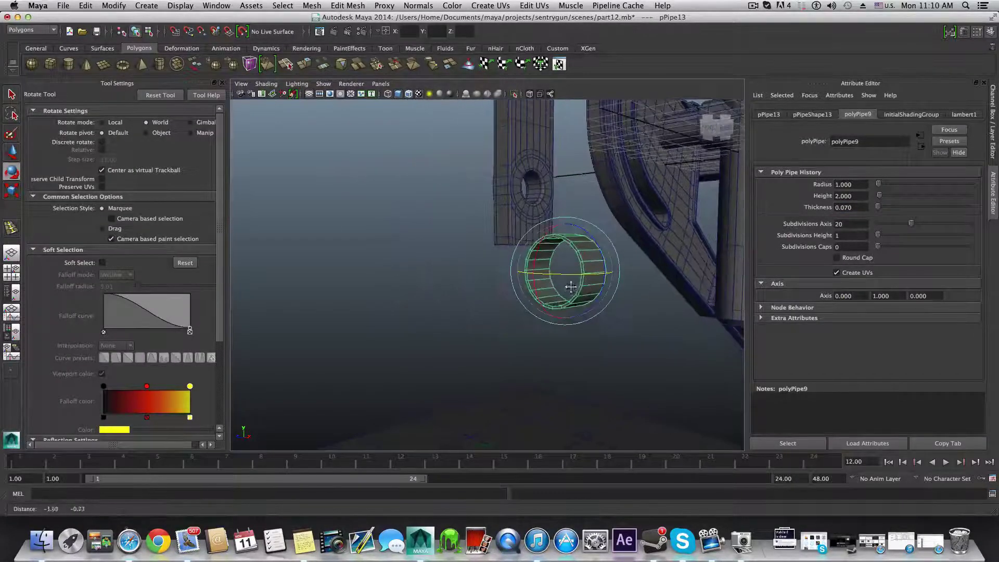
pyautogui.keyDown('alt'); pyautogui.moveTo(571, 285); pyautogui.dragTo(498, 292); pyautogui.keyUp('alt')
pyautogui.keyDown('alt'); pyautogui.moveTo(624, 302); pyautogui.dragTo(510, 309, button='middle'); pyautogui.keyUp('alt')
pyautogui.press('w')
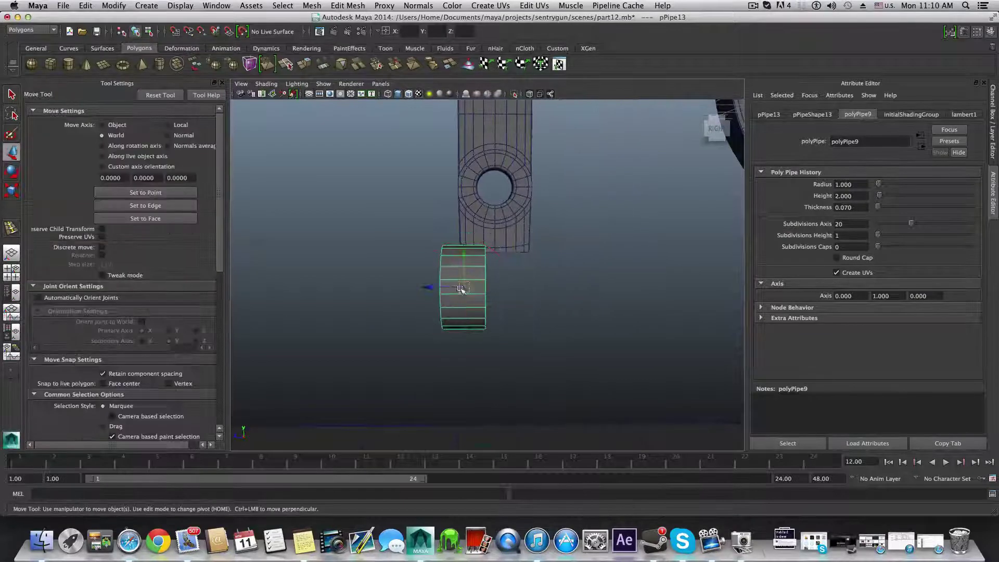
pyautogui.moveTo(435, 286); pyautogui.dragTo(464, 289)
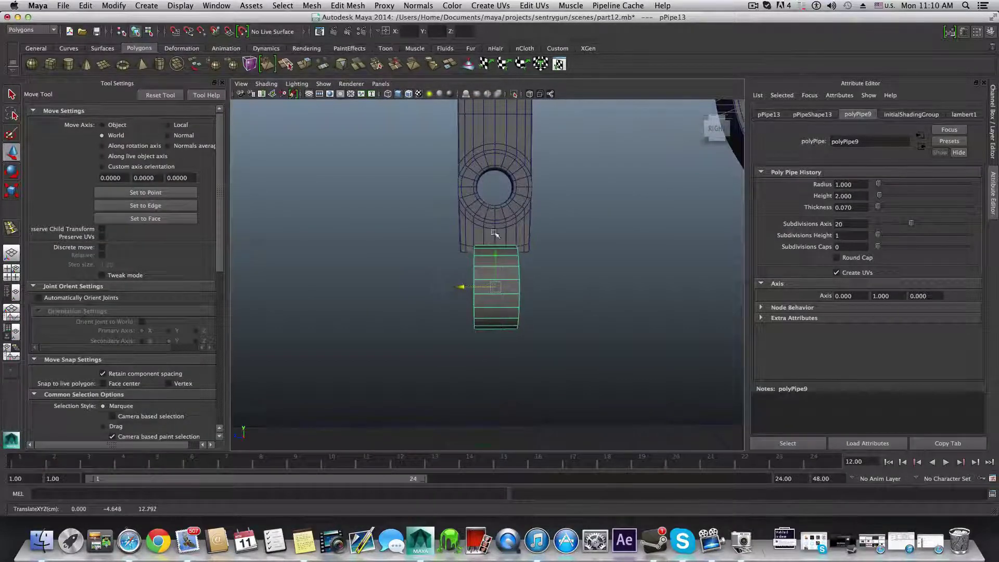
# Step: In the side view, scale the pipe's length by about 1.9 to match the link's width and fine-tune its centring
pyautogui.press('space')
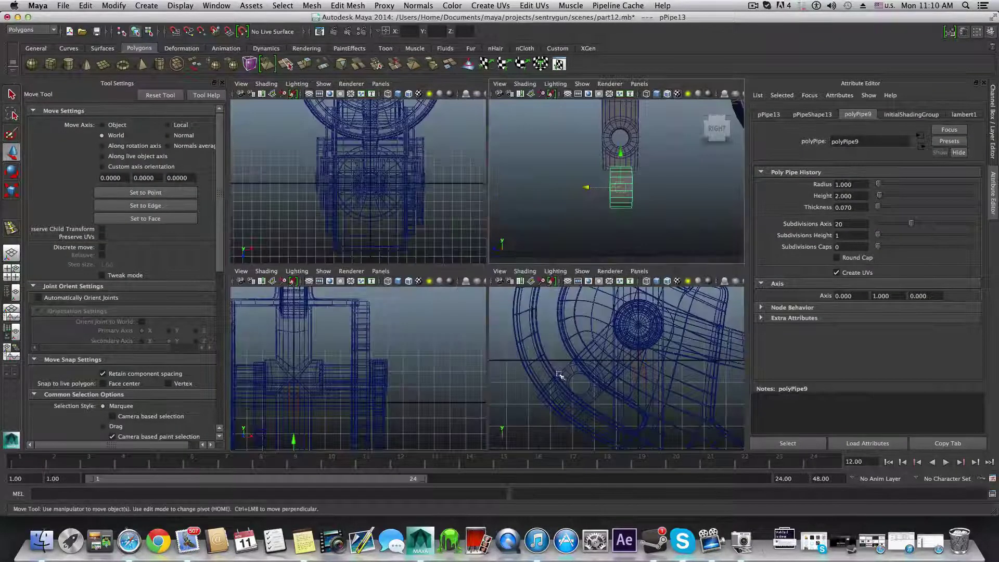
pyautogui.press('space')
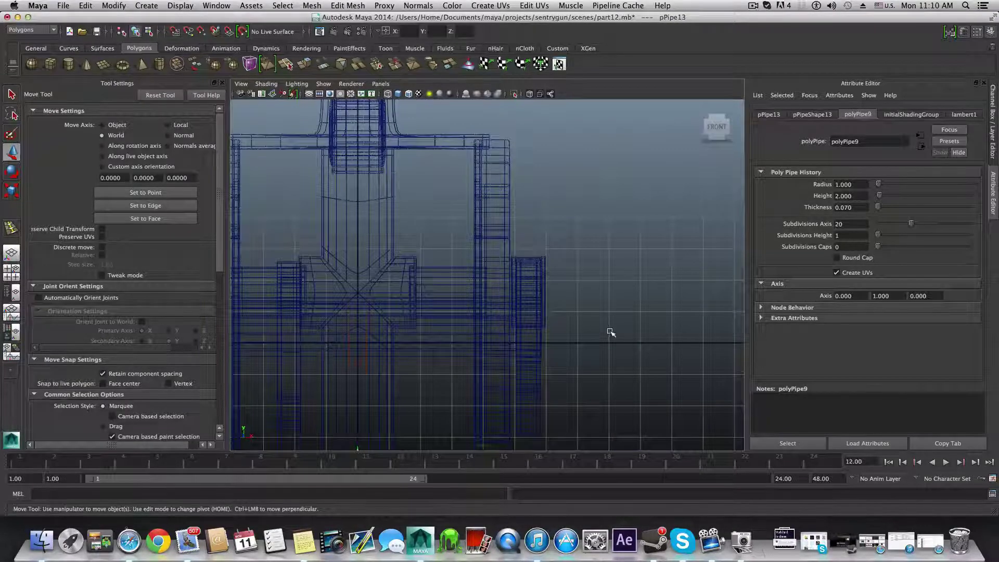
pyautogui.press('space')
pyautogui.press('space')
pyautogui.keyDown('alt'); pyautogui.moveTo(558, 364); pyautogui.dragTo(492, 318, button='right'); pyautogui.keyUp('alt')
pyautogui.keyDown('alt'); pyautogui.moveTo(493, 319); pyautogui.dragTo(620, 283, button='middle'); pyautogui.keyUp('alt')
pyautogui.keyDown('alt'); pyautogui.moveTo(620, 284); pyautogui.dragTo(619, 333, button='right'); pyautogui.keyUp('alt')
pyautogui.press('r')
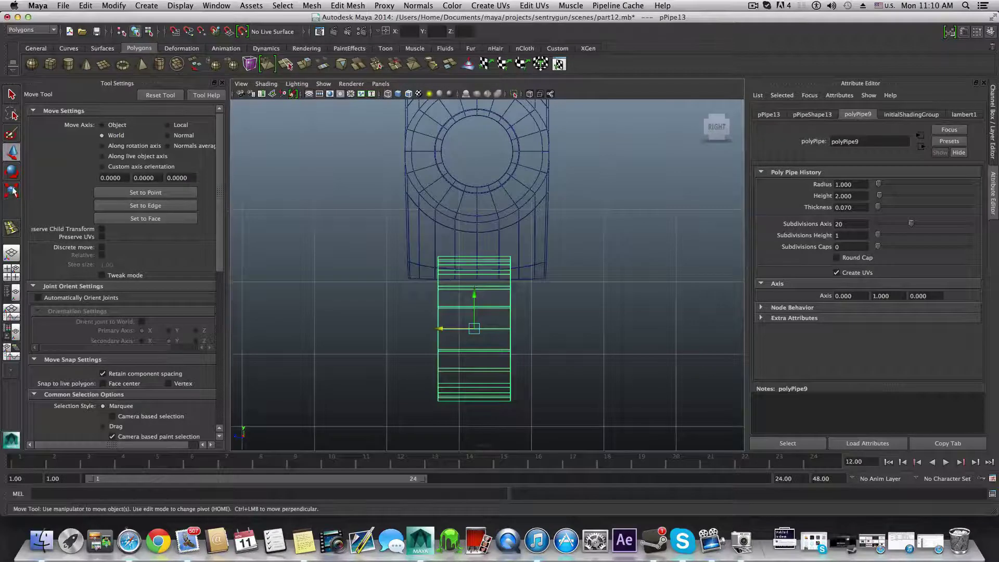
pyautogui.moveTo(424, 328)
pyautogui.mouseDown()
pyautogui.moveTo(384, 328)
pyautogui.moveTo(448, 329)
pyautogui.moveTo(427, 328)
pyautogui.mouseUp()
pyautogui.press('w')
pyautogui.press('r')
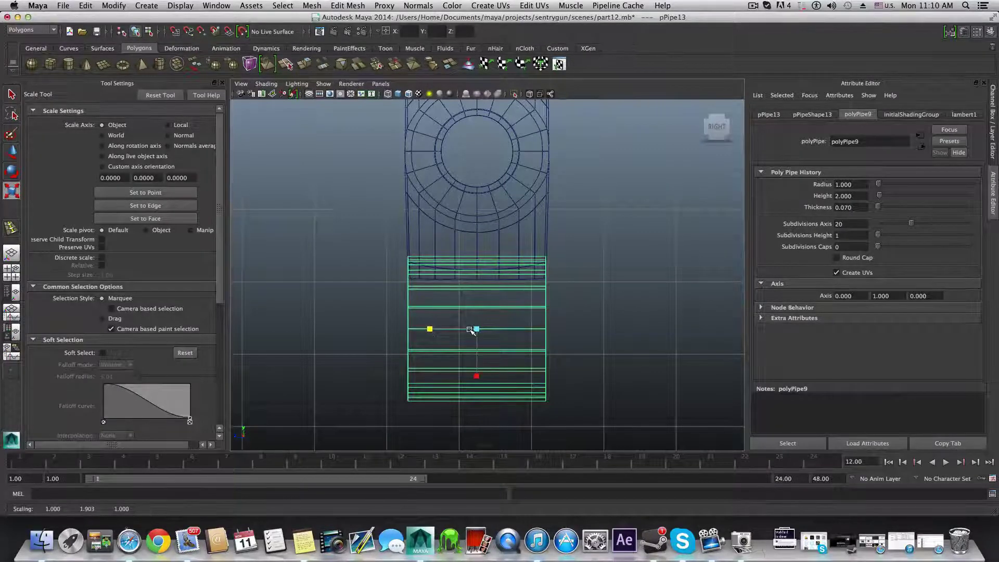
# Step: In the perspective view, align the pipe with the link at about X -2.17 and raise it to about Y -3.84 around the link's flat end
pyautogui.press('space')
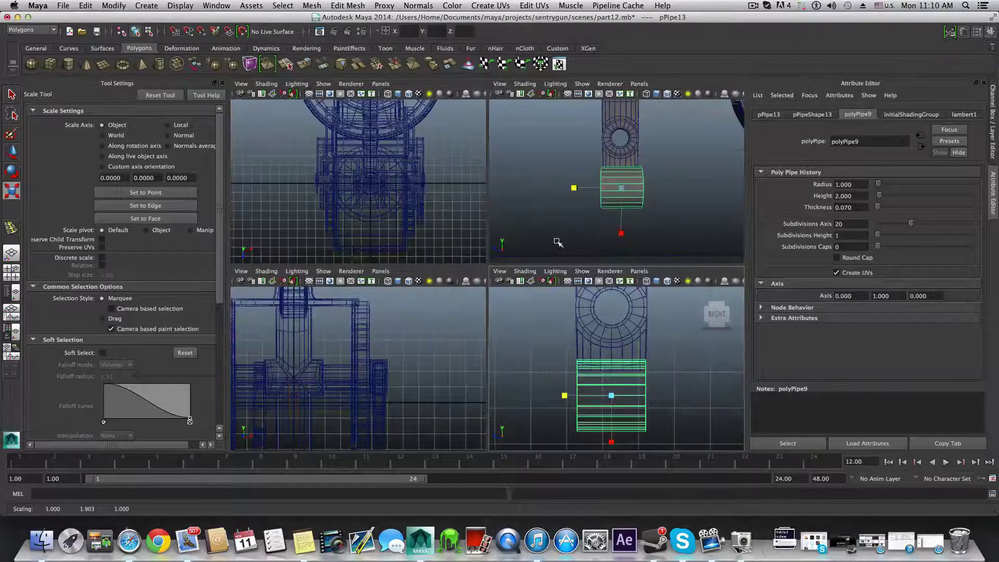
pyautogui.press('space')
pyautogui.keyDown('alt'); pyautogui.moveTo(542, 260); pyautogui.dragTo(635, 261); pyautogui.keyUp('alt')
pyautogui.keyDown('alt'); pyautogui.moveTo(638, 241); pyautogui.dragTo(533, 251, button='right'); pyautogui.keyUp('alt')
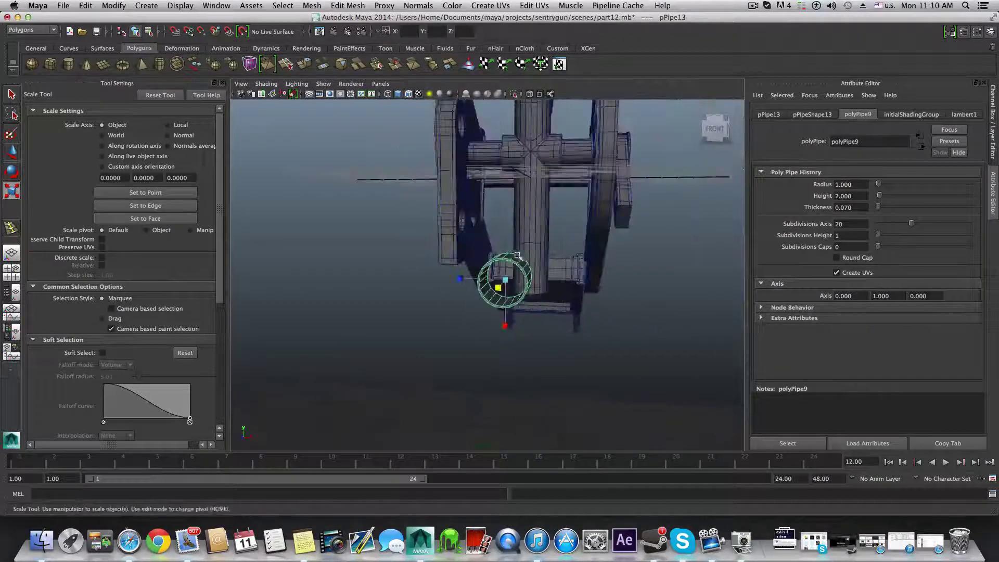
pyautogui.keyDown('alt'); pyautogui.moveTo(533, 251); pyautogui.dragTo(485, 280); pyautogui.keyUp('alt')
pyautogui.press('w')
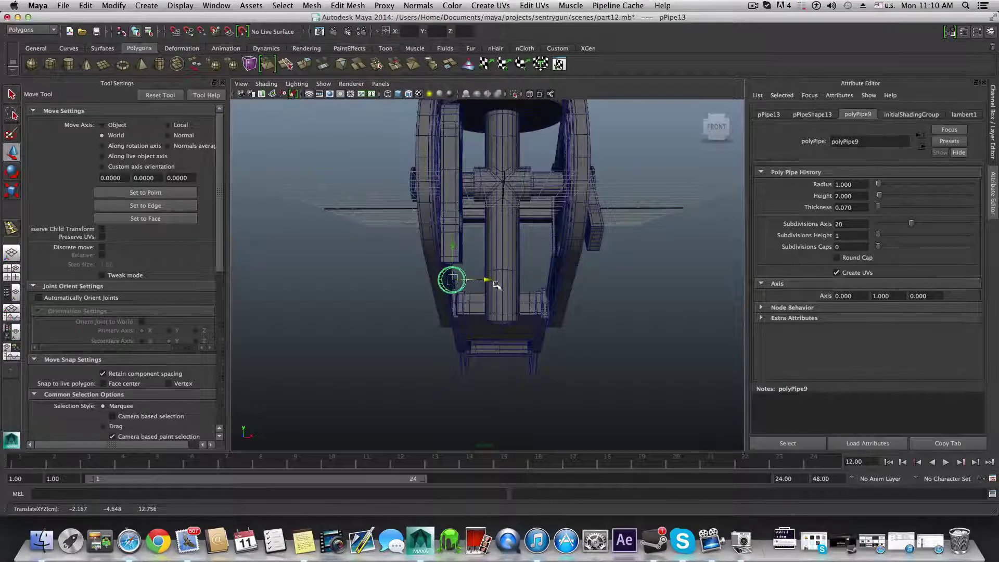
pyautogui.keyDown('alt'); pyautogui.moveTo(471, 287); pyautogui.dragTo(486, 293); pyautogui.keyUp('alt')
pyautogui.keyDown('alt'); pyautogui.moveTo(486, 292); pyautogui.dragTo(650, 316, button='right'); pyautogui.keyUp('alt')
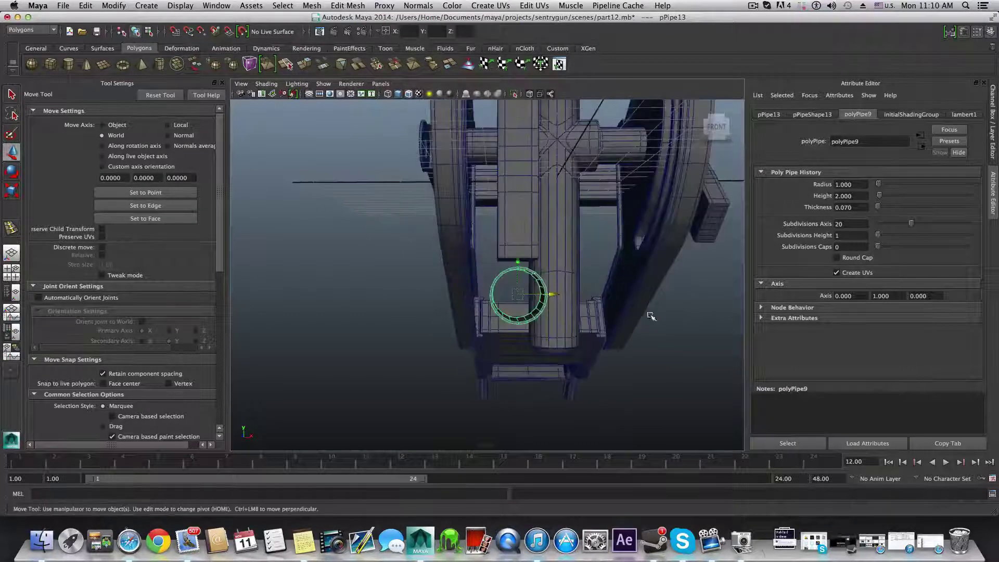
pyautogui.moveTo(518, 263); pyautogui.dragTo(512, 225)
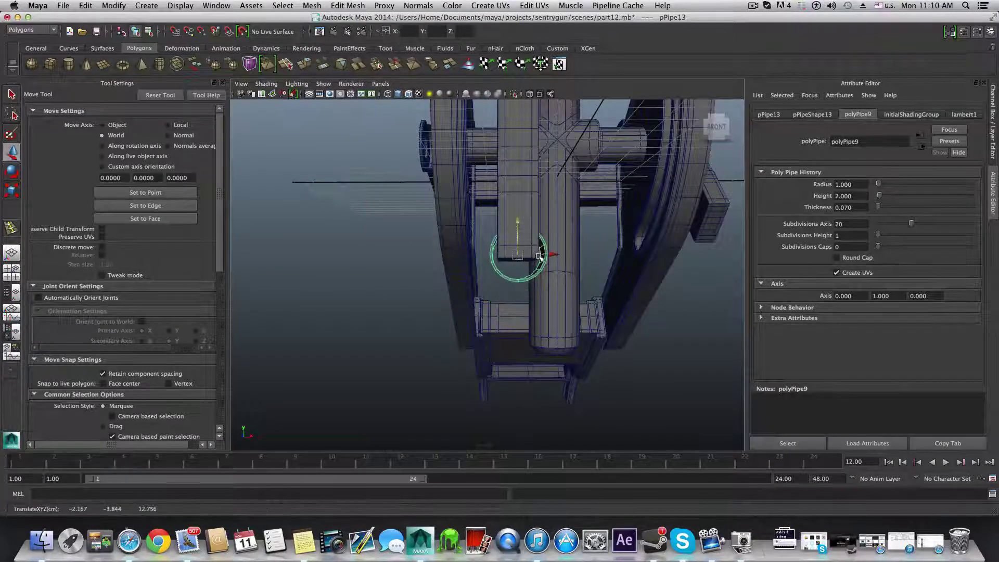
pyautogui.keyDown('alt'); pyautogui.moveTo(538, 256); pyautogui.dragTo(529, 303, button='middle'); pyautogui.keyUp('alt')
# Step: Scale the pipe down uniformly around the link's flat end and return to the four-view layout
pyautogui.press('r')
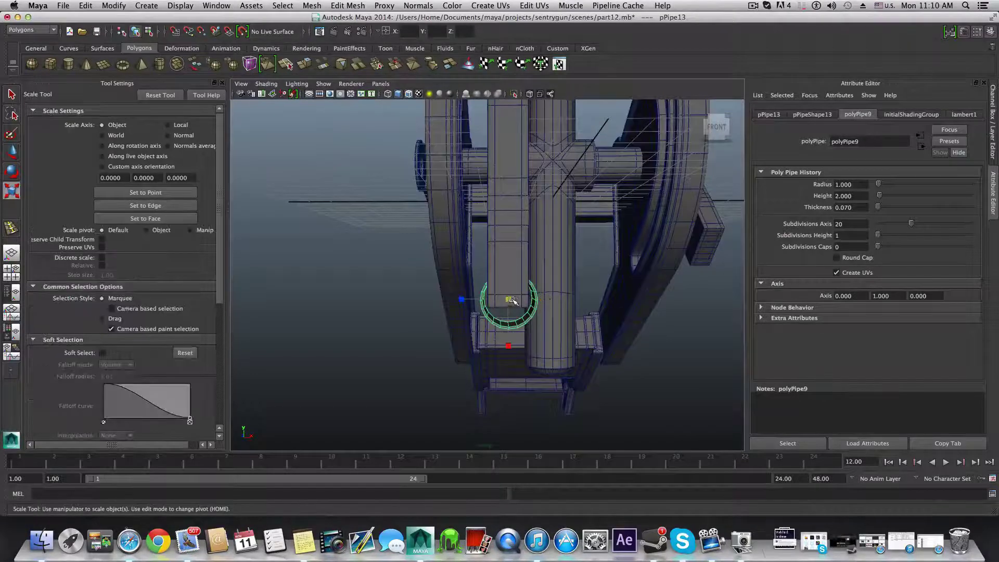
pyautogui.moveTo(509, 295); pyautogui.dragTo(497, 300)
pyautogui.press('space')
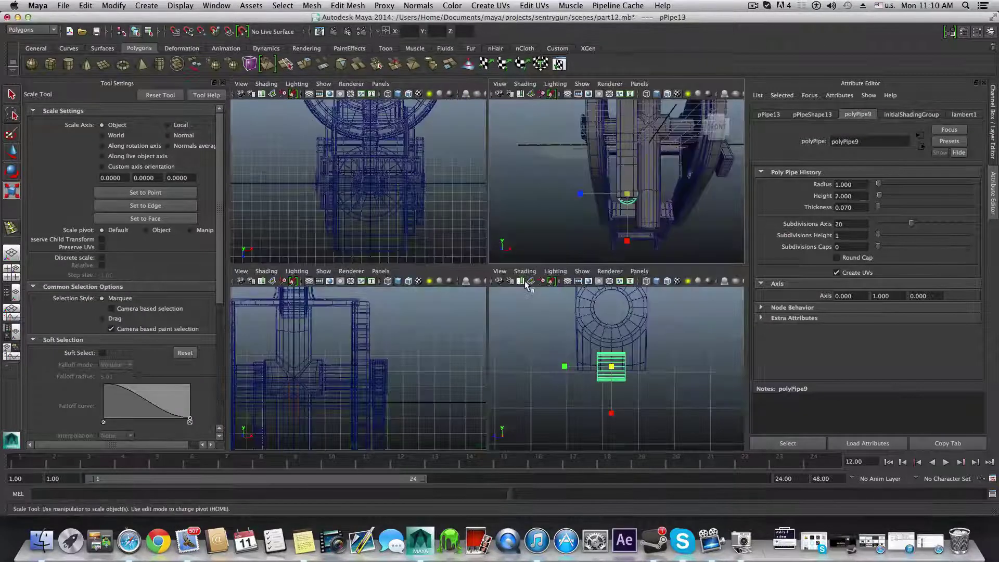
# Step: Shift the pipe sideways to about X -2.19 so it is centred on the link in the perspective view
pyautogui.press('space')
pyautogui.keyDown('alt'); pyautogui.moveTo(593, 253); pyautogui.dragTo(535, 276, button='right'); pyautogui.keyUp('alt')
pyautogui.moveTo(535, 290)
pyautogui.keyDown('alt'); pyautogui.mouseDown()
pyautogui.moveTo(474, 293)
pyautogui.moveTo(542, 289)
pyautogui.moveTo(535, 295)
pyautogui.mouseUp(); pyautogui.keyUp('alt')
pyautogui.press('w')
pyautogui.press('space')
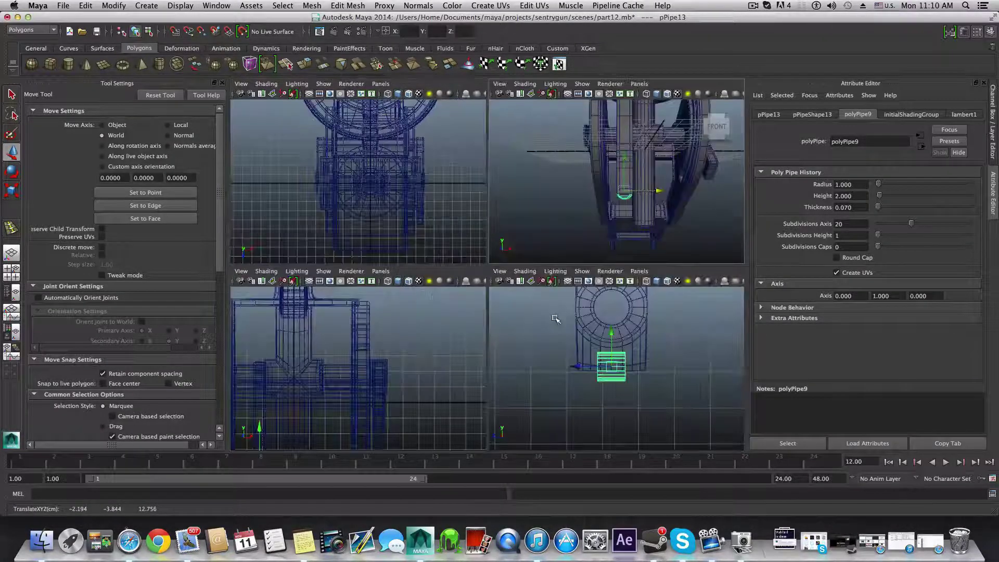
# Step: In the front view, lower the pipe to about Y -3.96 so its centre sits at the link's flat end
pyautogui.press('space')
pyautogui.press('space')
pyautogui.press('space')
pyautogui.press('space')
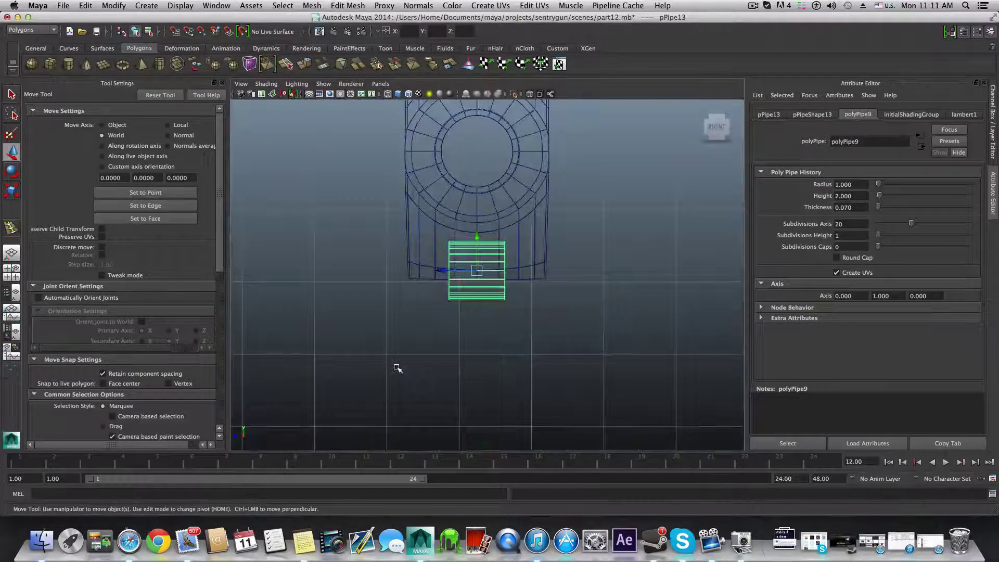
pyautogui.press('space')
pyautogui.keyDown('alt'); pyautogui.moveTo(359, 345); pyautogui.dragTo(610, 304, button='middle'); pyautogui.keyUp('alt')
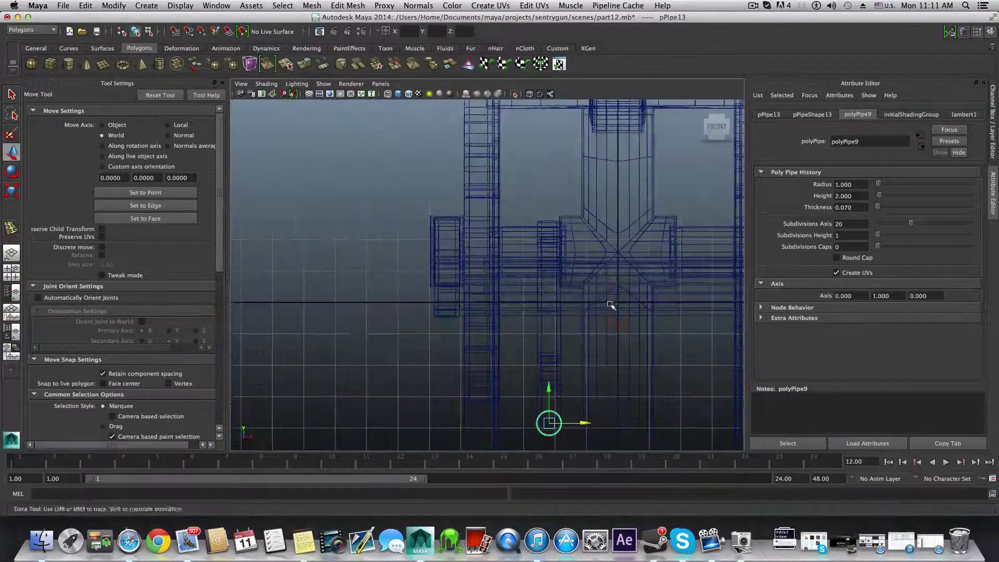
pyautogui.keyDown('alt'); pyautogui.moveTo(609, 304); pyautogui.dragTo(486, 331, button='right'); pyautogui.keyUp('alt')
pyautogui.keyDown('alt'); pyautogui.moveTo(487, 332); pyautogui.dragTo(489, 256, button='middle'); pyautogui.keyUp('alt')
pyautogui.keyDown('alt'); pyautogui.moveTo(466, 298); pyautogui.dragTo(601, 308, button='right'); pyautogui.keyUp('alt')
pyautogui.keyDown('alt'); pyautogui.moveTo(602, 308); pyautogui.dragTo(569, 237, button='middle'); pyautogui.keyUp('alt')
pyautogui.keyDown('alt'); pyautogui.moveTo(645, 286); pyautogui.dragTo(728, 291, button='right'); pyautogui.keyUp('alt')
pyautogui.keyDown('alt'); pyautogui.moveTo(615, 275); pyautogui.dragTo(551, 304, button='middle'); pyautogui.keyUp('alt')
pyautogui.keyDown('alt'); pyautogui.moveTo(551, 304); pyautogui.dragTo(653, 303, button='right'); pyautogui.keyUp('alt')
pyautogui.keyDown('alt'); pyautogui.moveTo(595, 295); pyautogui.dragTo(582, 307, button='middle'); pyautogui.keyUp('alt')
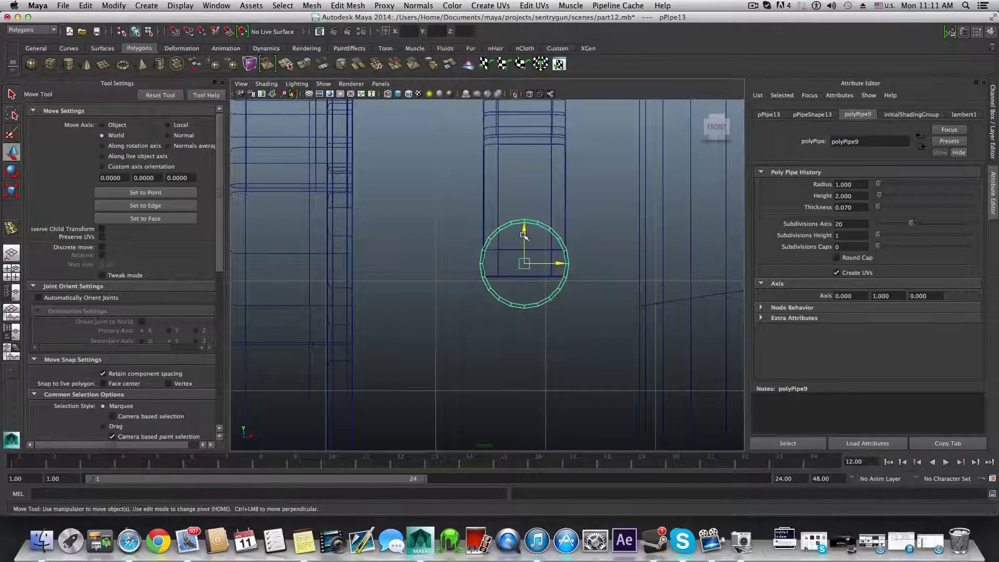
pyautogui.moveTo(522, 232); pyautogui.dragTo(527, 243)
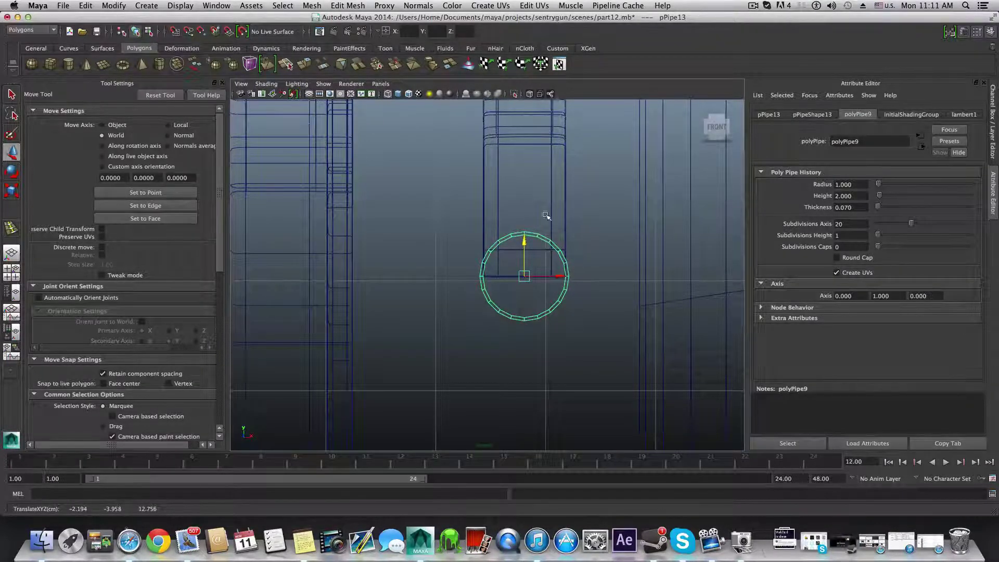
# Step: Enlarge the pipe slightly so its ring fits just outside the link's thickness in the front view
pyautogui.click(484, 193)
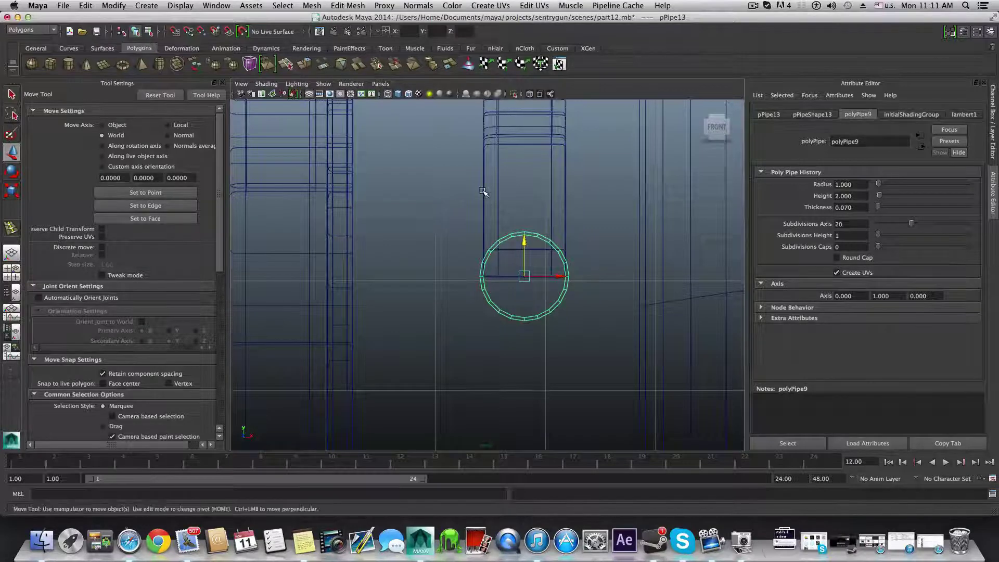
pyautogui.click(510, 316)
pyautogui.press('r')
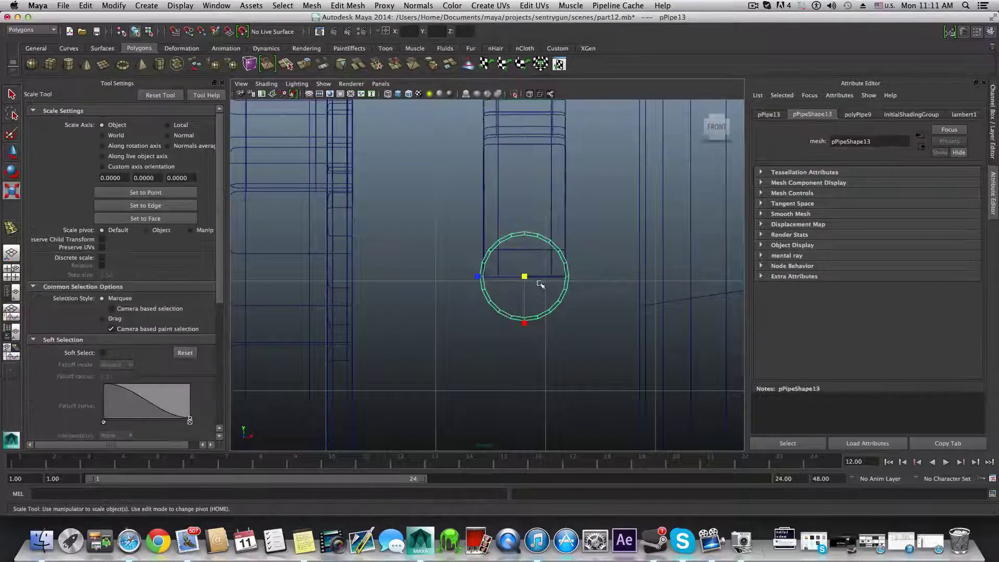
pyautogui.moveTo(476, 276); pyautogui.dragTo(526, 279)
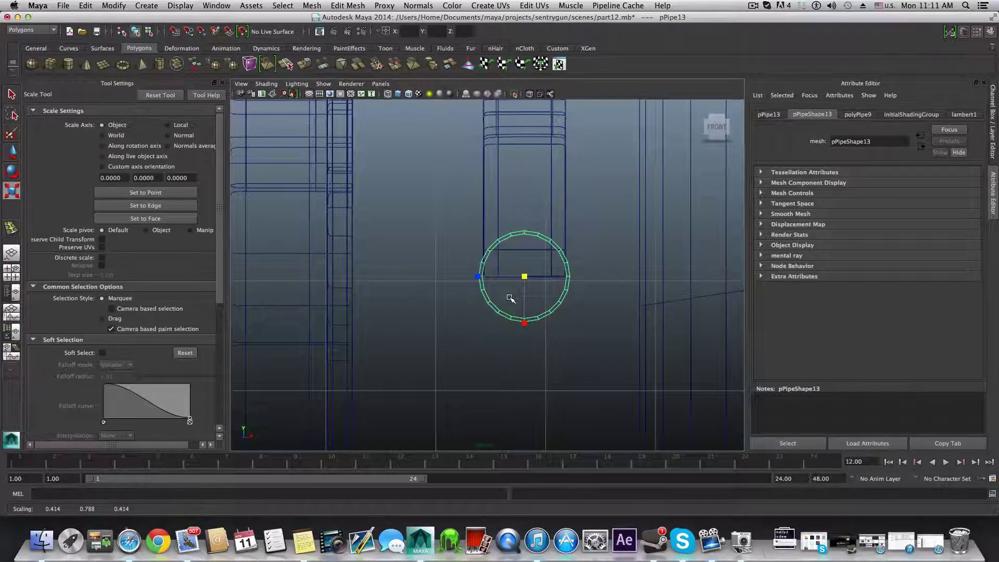
pyautogui.press('F8')
pyautogui.press('F8')
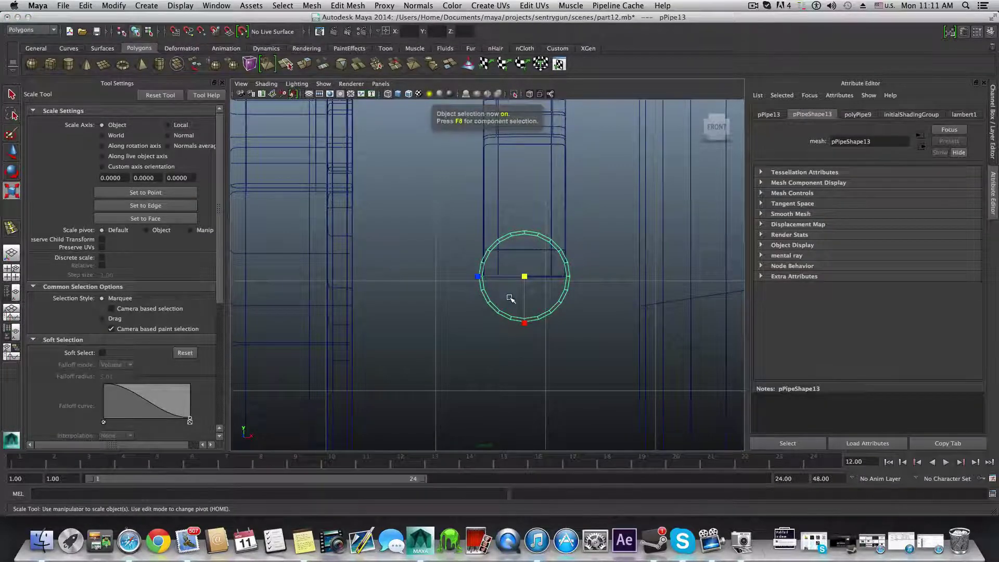
pyautogui.press('space')
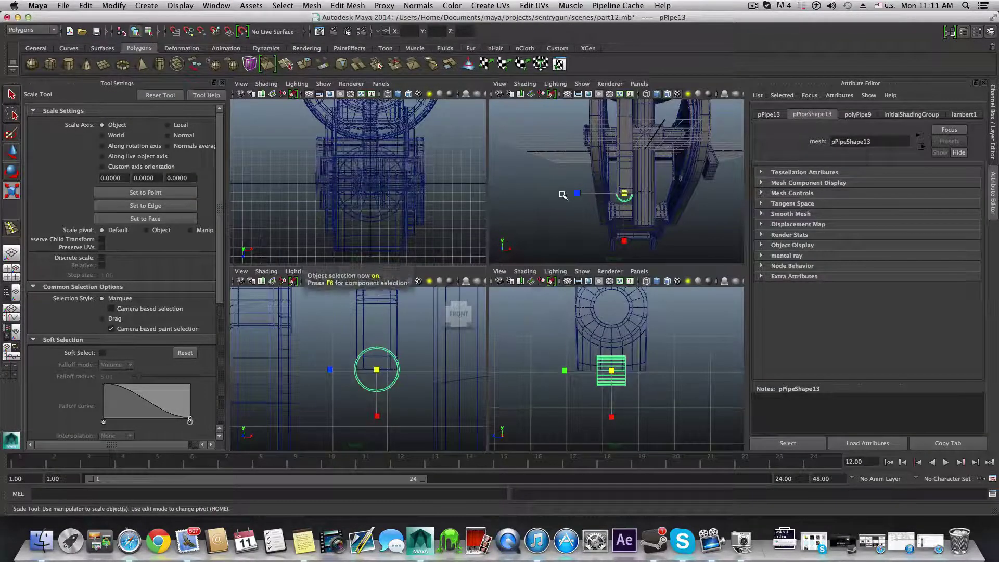
# Step: In the side view, stretch the pipe's length to match the full width of the link
pyautogui.press('space')
pyautogui.keyDown('alt'); pyautogui.moveTo(492, 268); pyautogui.dragTo(597, 269); pyautogui.keyUp('alt')
pyautogui.keyDown('alt'); pyautogui.moveTo(524, 300); pyautogui.dragTo(306, 312); pyautogui.keyUp('alt')
pyautogui.press('space')
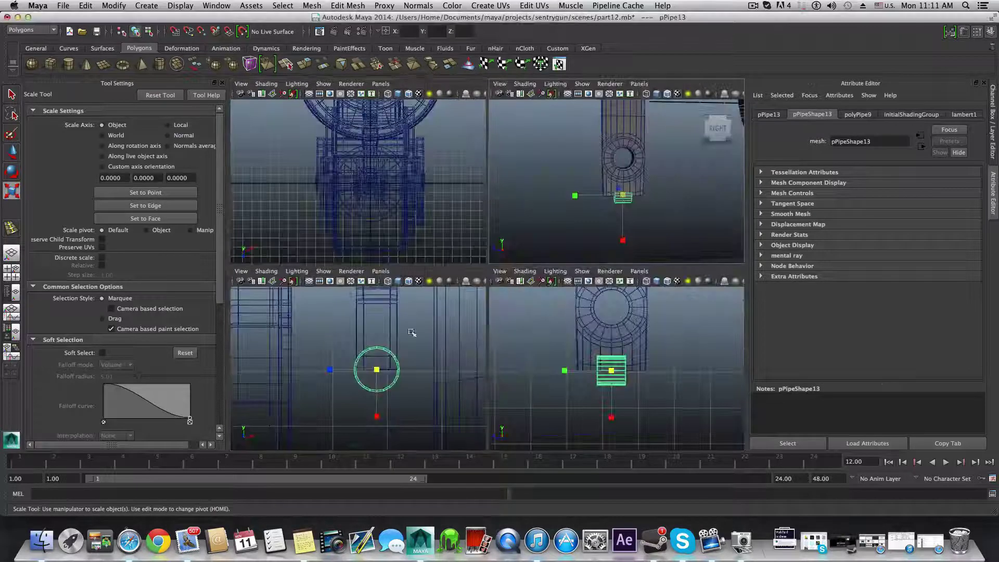
pyautogui.press('space')
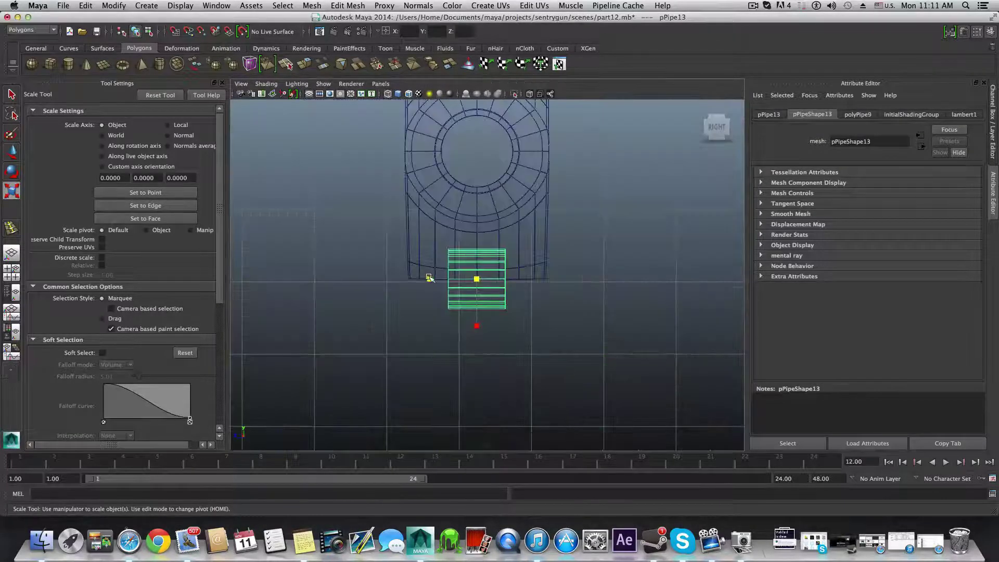
pyautogui.moveTo(429, 277); pyautogui.dragTo(363, 279)
pyautogui.press('space')
pyautogui.press('space')
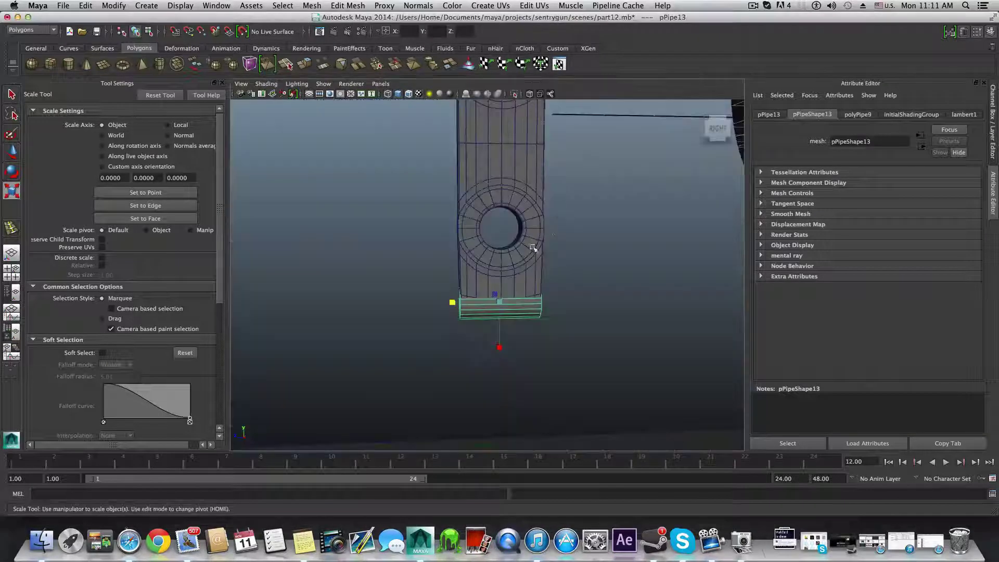
# Step: In the perspective view, lower the pipe to about Y -4.96, clear of the link's flat end
pyautogui.keyDown('alt'); pyautogui.moveTo(532, 248); pyautogui.dragTo(637, 238); pyautogui.keyUp('alt')
pyautogui.press('w')
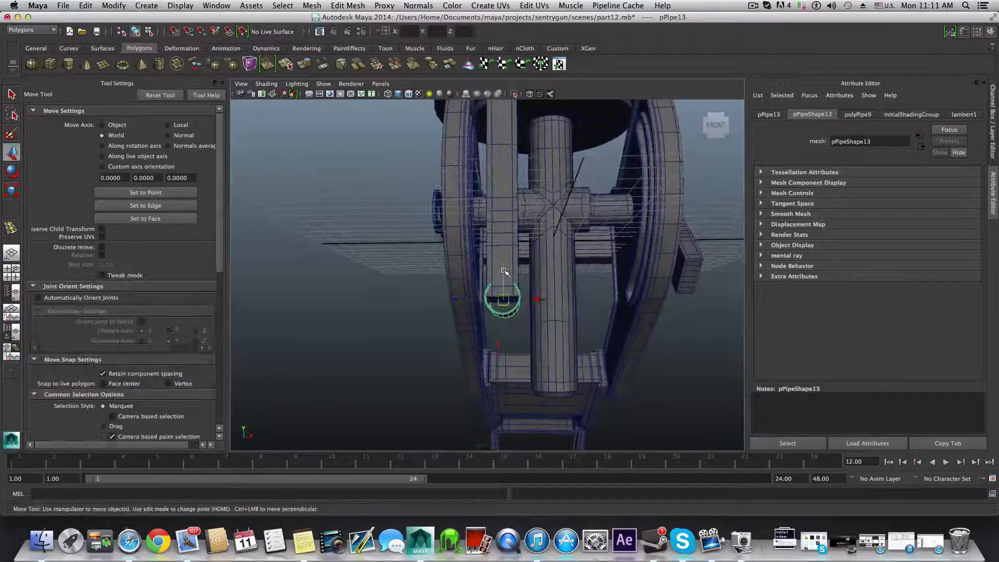
pyautogui.moveTo(503, 270); pyautogui.dragTo(532, 330)
# Step: Select the faces of the pipe's upper half and delete them, leaving a U-shaped lower half
pyautogui.keyDown('alt'); pyautogui.moveTo(532, 330); pyautogui.dragTo(628, 343, button='right'); pyautogui.keyUp('alt')
pyautogui.keyDown('alt'); pyautogui.moveTo(628, 343); pyautogui.dragTo(572, 341); pyautogui.keyUp('alt')
pyautogui.rightClick(563, 339)
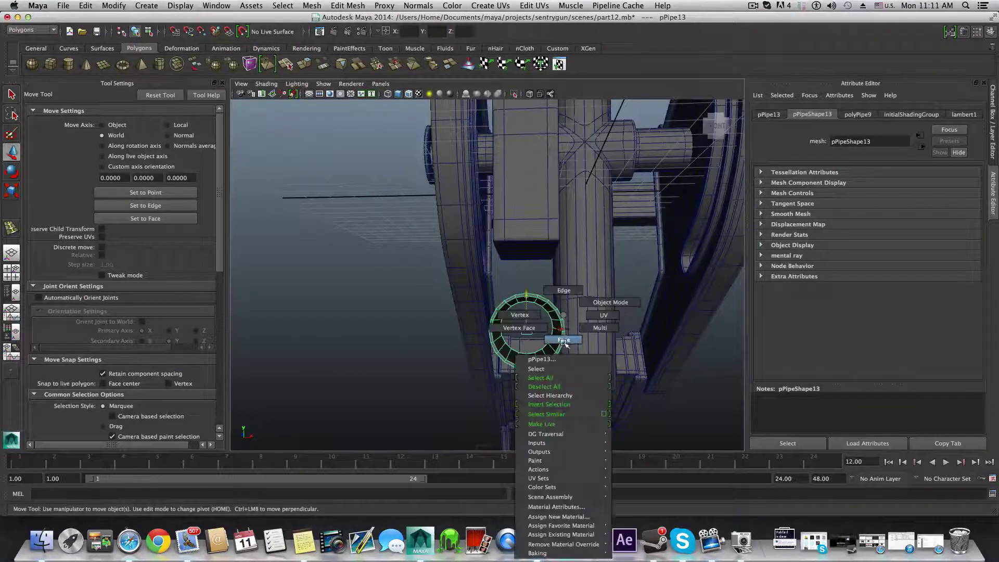
pyautogui.click(563, 340)
pyautogui.moveTo(575, 325)
pyautogui.mouseDown()
pyautogui.moveTo(593, 333)
pyautogui.moveTo(548, 338)
pyautogui.moveTo(593, 329)
pyautogui.moveTo(568, 313)
pyautogui.mouseUp()
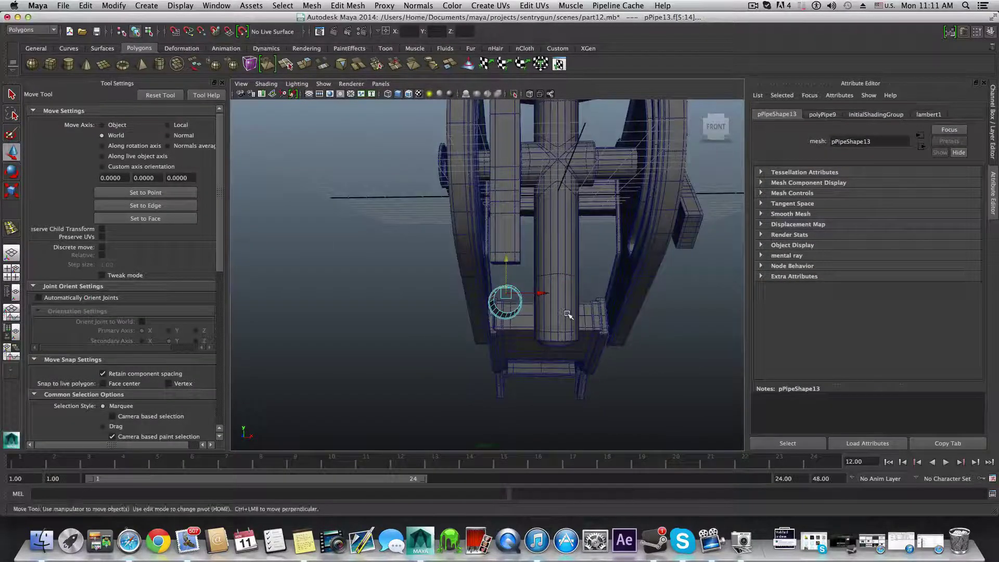
pyautogui.click(568, 315)
# Step: Select the two cut end edges of the half pipe and extrude them straight up past the link's flat end
pyautogui.keyDown('alt'); pyautogui.moveTo(533, 311); pyautogui.dragTo(631, 316, button='right'); pyautogui.keyUp('alt')
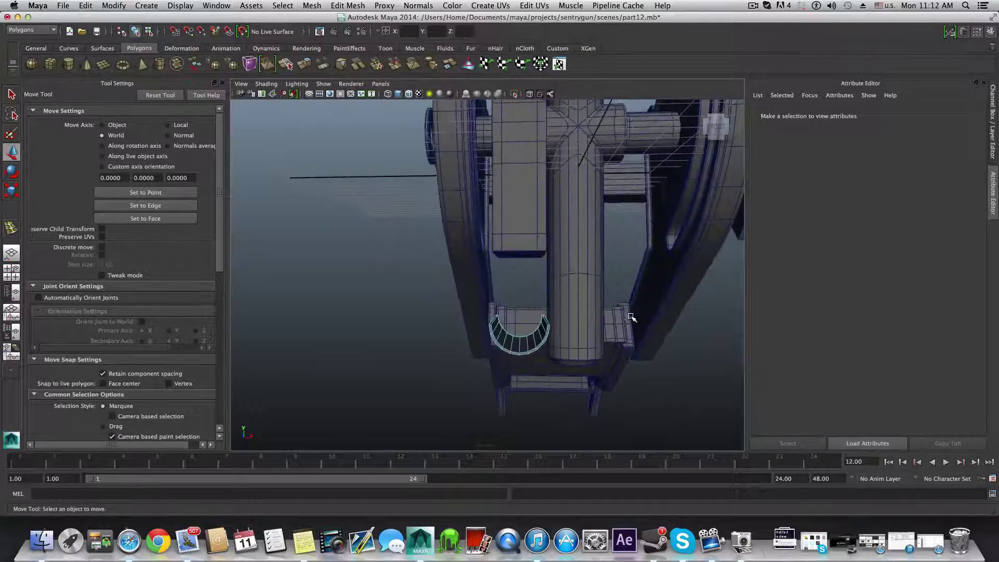
pyautogui.moveTo(535, 315); pyautogui.dragTo(536, 327, button='right')
pyautogui.keyDown('alt'); pyautogui.moveTo(549, 324); pyautogui.dragTo(640, 346, button='right'); pyautogui.keyUp('alt')
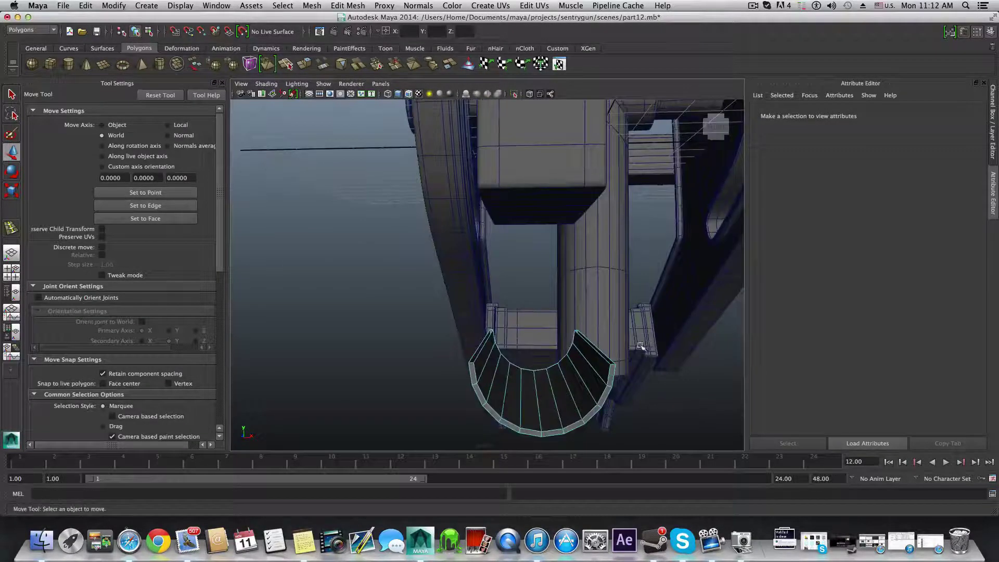
pyautogui.click(601, 354)
pyautogui.keyDown('shift'); pyautogui.click(486, 344); pyautogui.keyUp('shift')
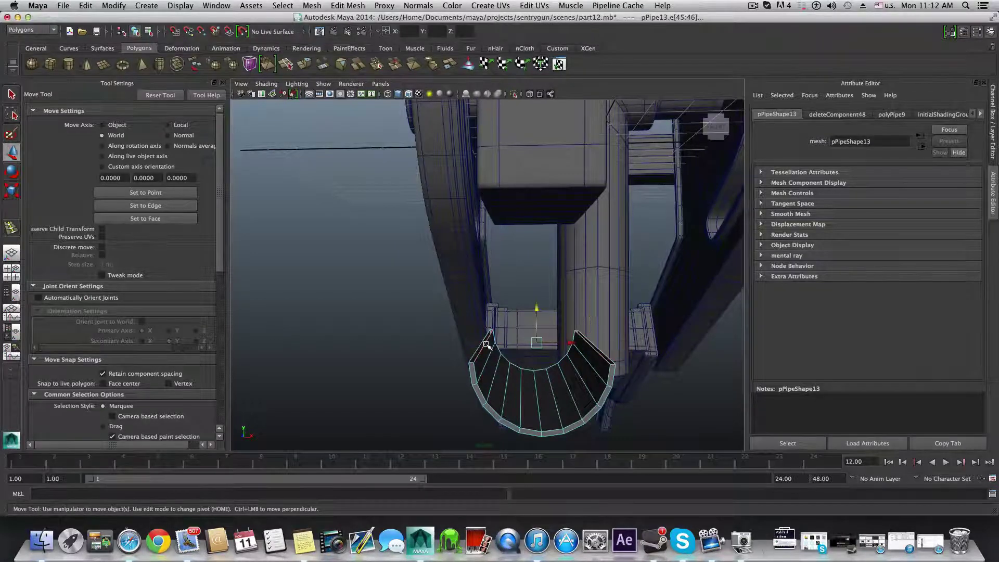
pyautogui.keyDown('alt'); pyautogui.moveTo(486, 345); pyautogui.dragTo(484, 306, button='right'); pyautogui.keyUp('alt')
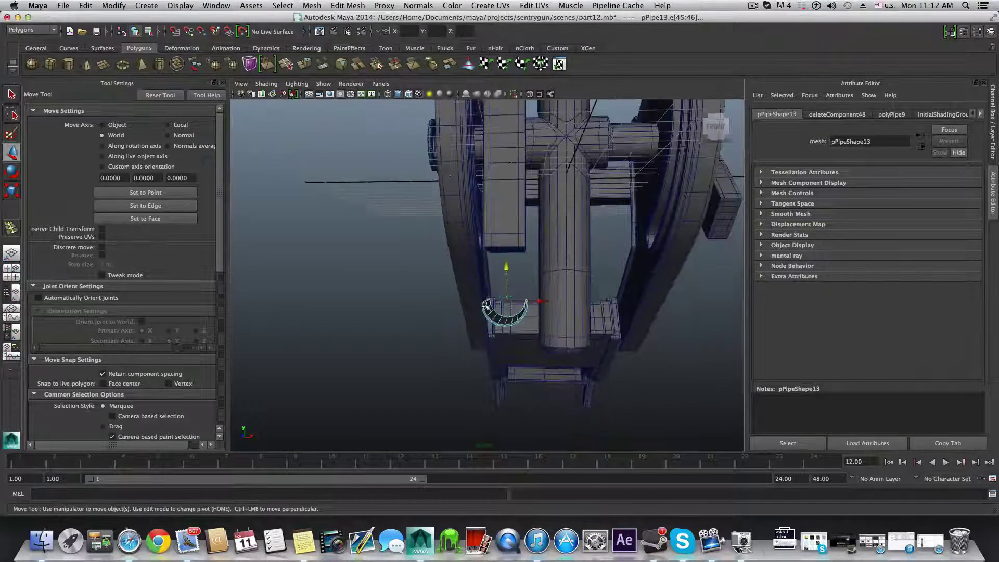
pyautogui.click(304, 63)
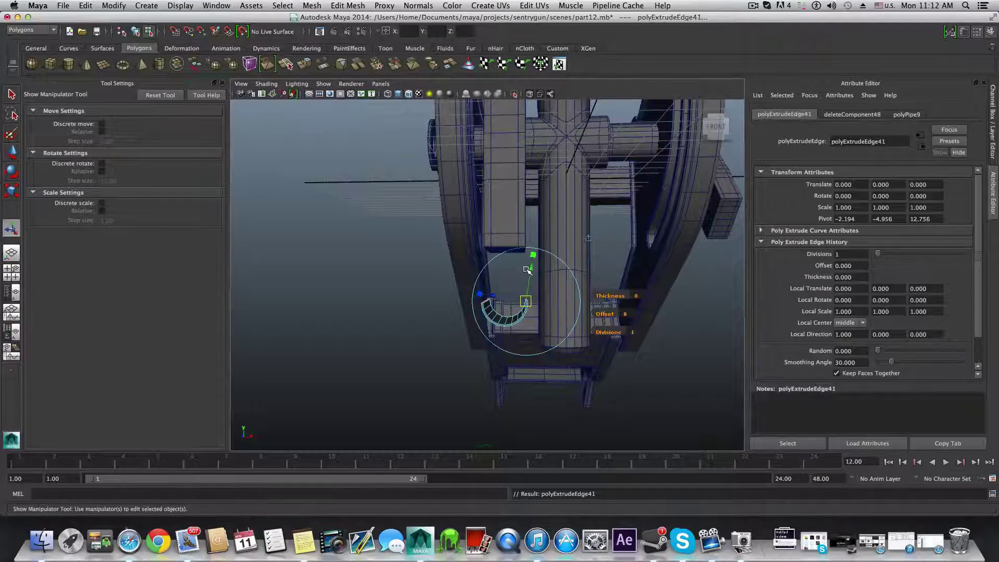
pyautogui.press('w')
pyautogui.moveTo(505, 271); pyautogui.dragTo(510, 170)
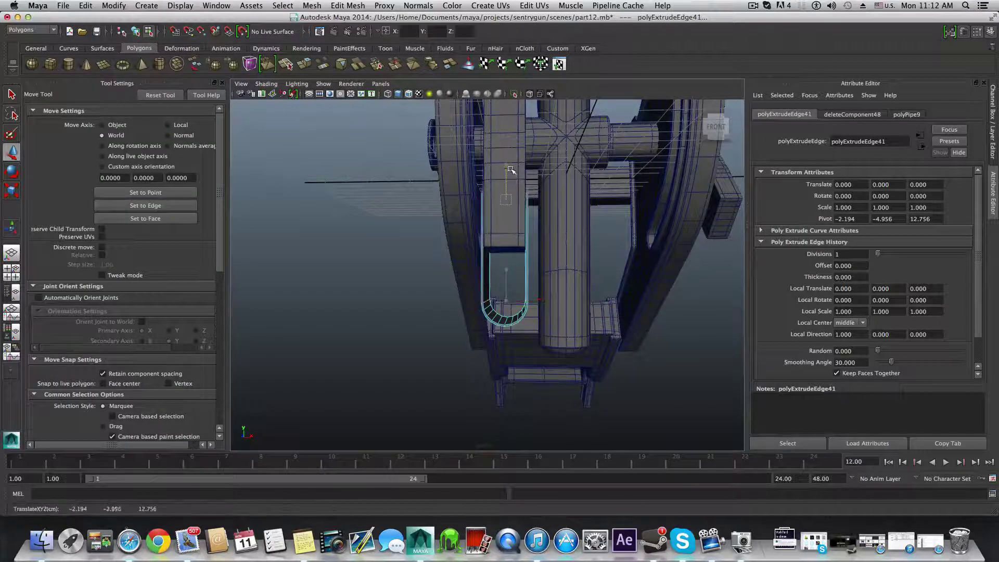
# Step: Raise the extruded edges to about Y -1.31 to lengthen the bracket's side walls, and return to object mode
pyautogui.keyDown('alt'); pyautogui.moveTo(565, 229); pyautogui.dragTo(467, 226); pyautogui.keyUp('alt')
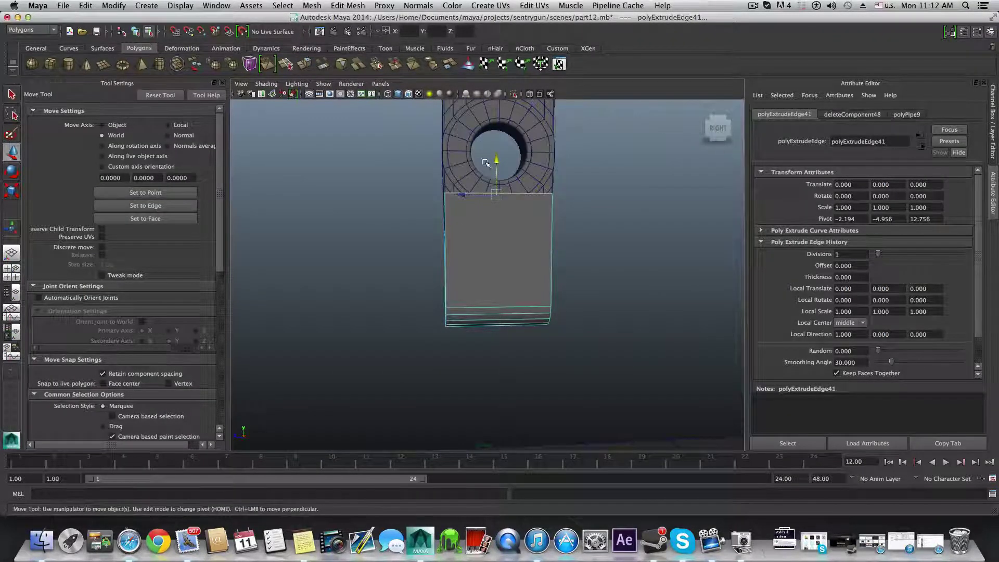
pyautogui.moveTo(494, 159); pyautogui.dragTo(492, 80)
pyautogui.keyDown('alt'); pyautogui.moveTo(512, 179); pyautogui.dragTo(510, 241, button='middle'); pyautogui.keyUp('alt')
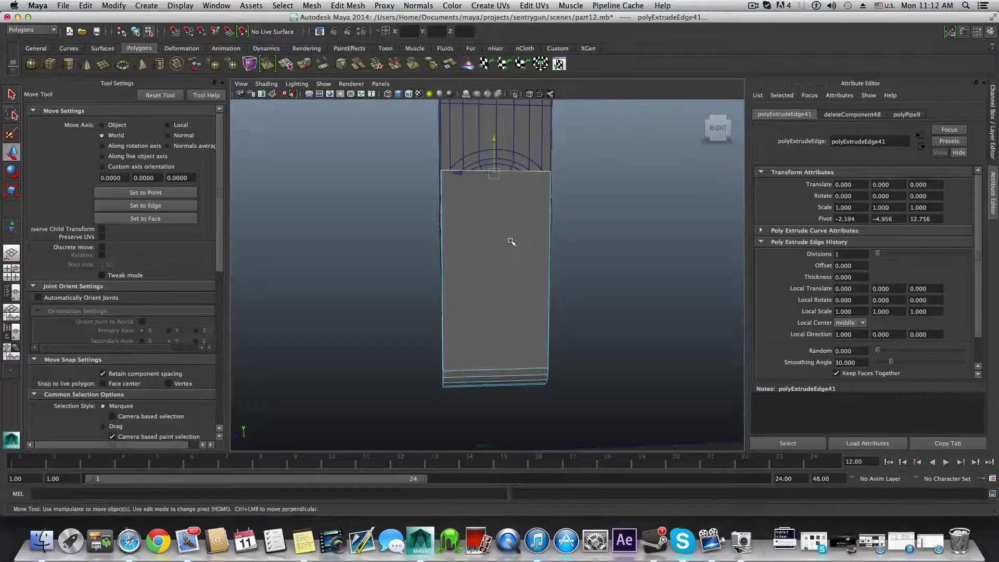
pyautogui.keyDown('alt'); pyautogui.moveTo(512, 244); pyautogui.dragTo(546, 245); pyautogui.keyUp('alt')
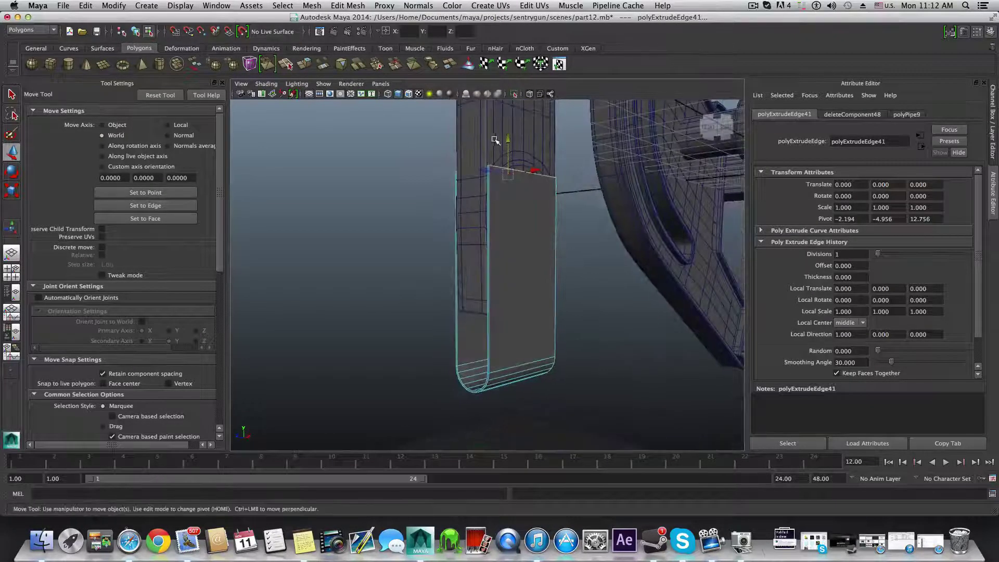
pyautogui.moveTo(508, 142); pyautogui.dragTo(506, 136)
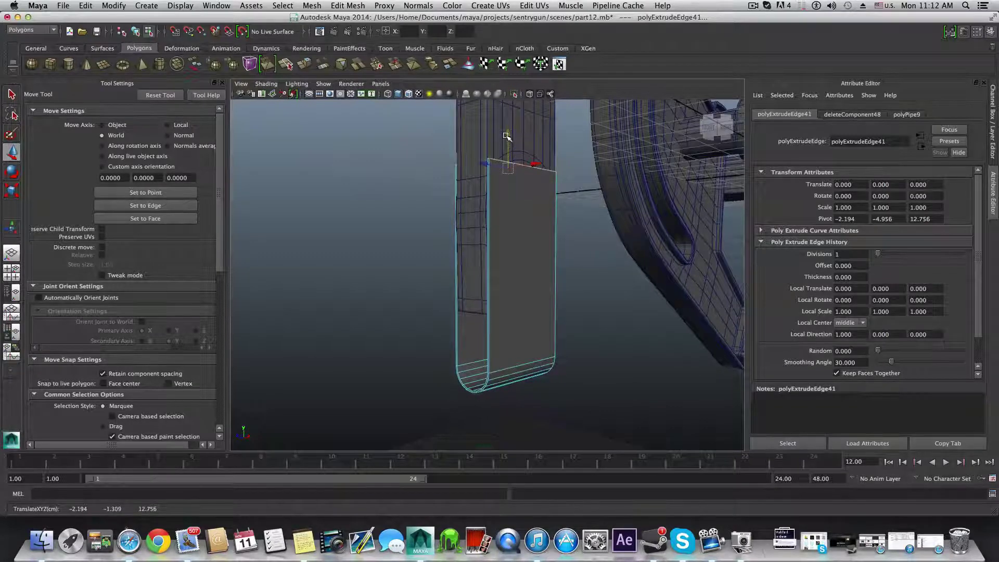
pyautogui.press('F8')
pyautogui.scroll(-3, 519, 224)
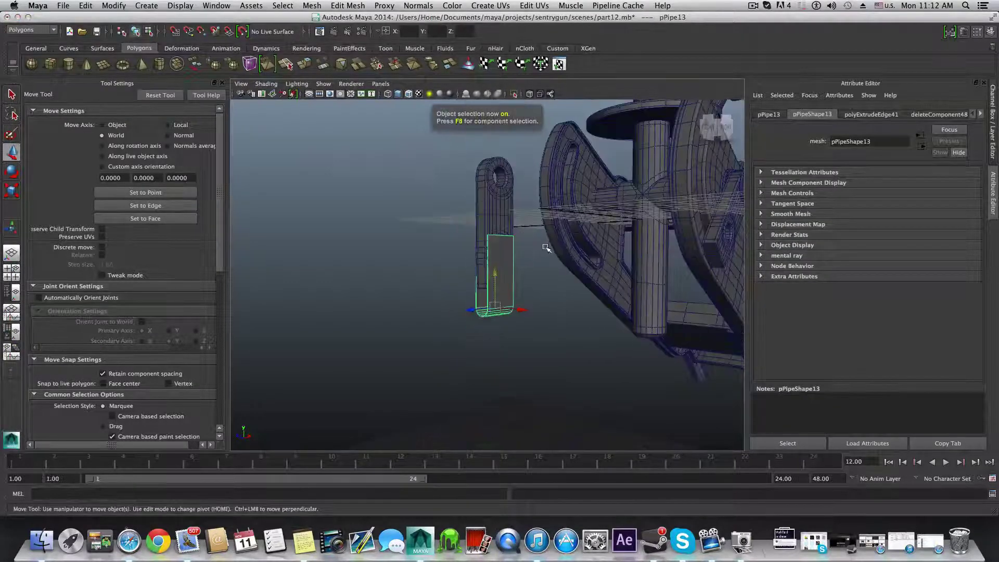
# Step: Move the U-shaped bracket away from the loose link copy and line it up sideways with the link mounted on the gun
pyautogui.keyDown('alt'); pyautogui.moveTo(519, 229); pyautogui.dragTo(505, 275); pyautogui.keyUp('alt')
pyautogui.keyDown('alt'); pyautogui.moveTo(457, 313); pyautogui.dragTo(515, 390); pyautogui.keyUp('alt')
pyautogui.keyDown('alt'); pyautogui.moveTo(515, 390); pyautogui.dragTo(601, 345, button='middle'); pyautogui.keyUp('alt')
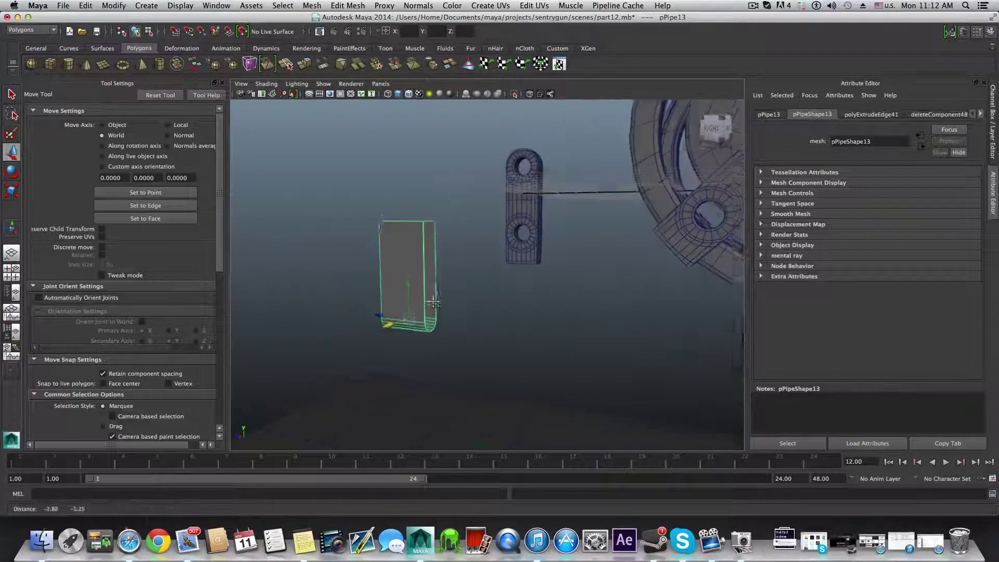
pyautogui.moveTo(387, 311); pyautogui.dragTo(620, 339)
pyautogui.keyDown('alt'); pyautogui.moveTo(621, 339); pyautogui.dragTo(721, 338); pyautogui.keyUp('alt')
pyautogui.keyDown('alt'); pyautogui.moveTo(683, 306); pyautogui.dragTo(578, 302, button='middle'); pyautogui.keyUp('alt')
pyautogui.moveTo(596, 266); pyautogui.dragTo(558, 260)
pyautogui.keyDown('alt'); pyautogui.moveTo(559, 260); pyautogui.dragTo(639, 276, button='right'); pyautogui.keyUp('alt')
pyautogui.keyDown('alt'); pyautogui.moveTo(598, 319); pyautogui.dragTo(581, 384, button='middle'); pyautogui.keyUp('alt')
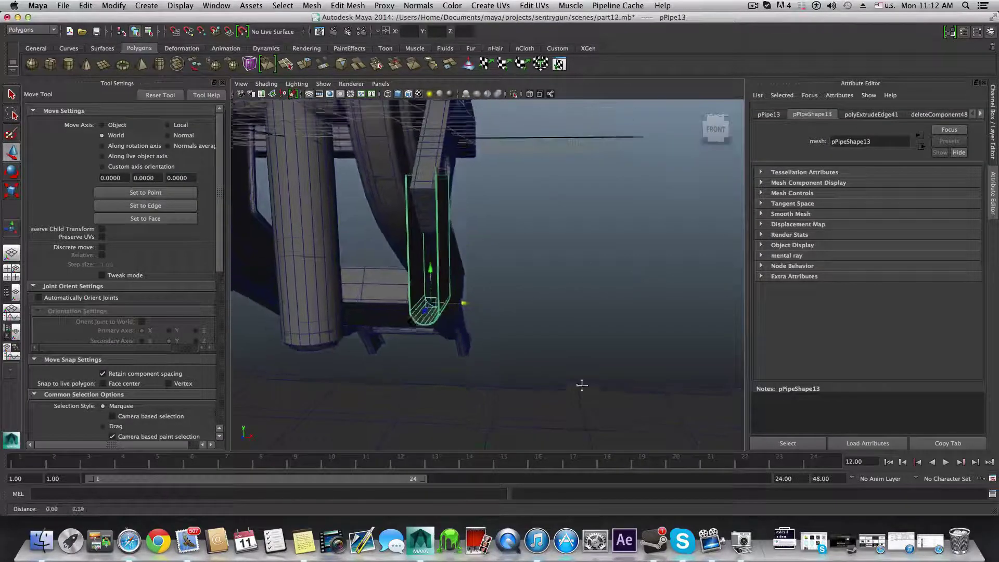
# Step: Rotate the bracket 45 degrees to match the mounted link's slant and move it over the link's lower end
pyautogui.keyDown('alt'); pyautogui.moveTo(581, 384); pyautogui.dragTo(500, 390); pyautogui.keyUp('alt')
pyautogui.keyDown('alt'); pyautogui.moveTo(576, 351); pyautogui.dragTo(578, 350, button='middle'); pyautogui.keyUp('alt')
pyautogui.keyDown('alt'); pyautogui.moveTo(577, 350); pyautogui.dragTo(460, 341); pyautogui.keyUp('alt')
pyautogui.press('e')
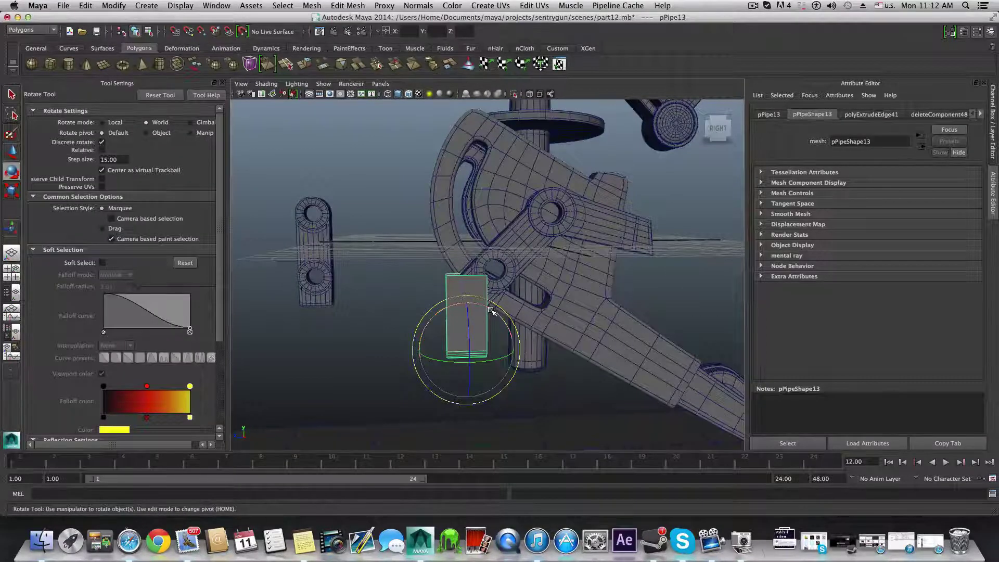
pyautogui.moveTo(490, 311); pyautogui.dragTo(515, 334)
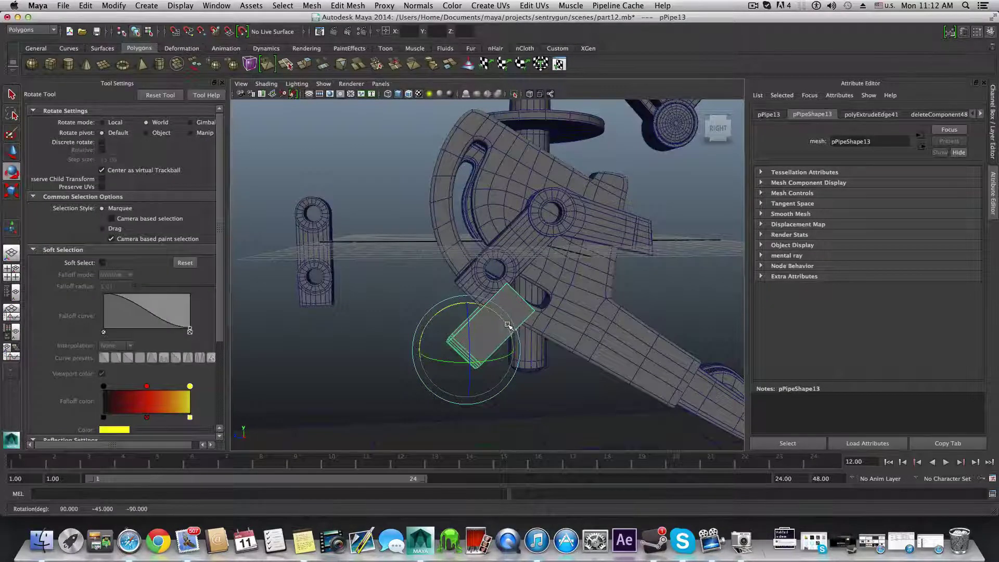
pyautogui.press('w')
pyautogui.moveTo(459, 318); pyautogui.dragTo(432, 303)
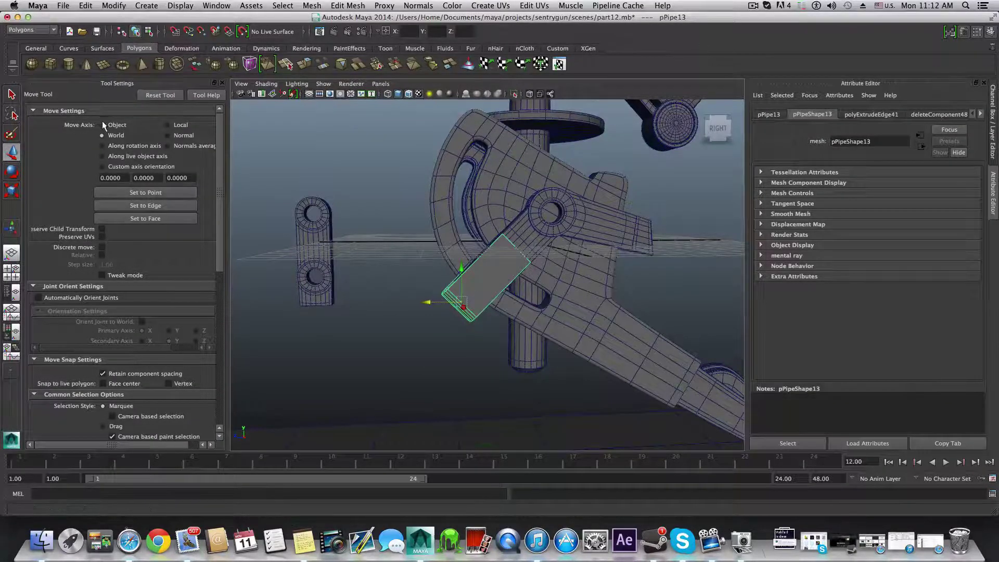
# Step: Set the move axis to Object and slide the bracket along its own axes to fit around the link's lower end
pyautogui.moveTo(439, 327); pyautogui.dragTo(520, 317)
pyautogui.keyDown('alt'); pyautogui.moveTo(520, 317); pyautogui.dragTo(596, 296, button='right'); pyautogui.keyUp('alt')
pyautogui.keyDown('alt'); pyautogui.moveTo(457, 252); pyautogui.dragTo(462, 319); pyautogui.keyUp('alt')
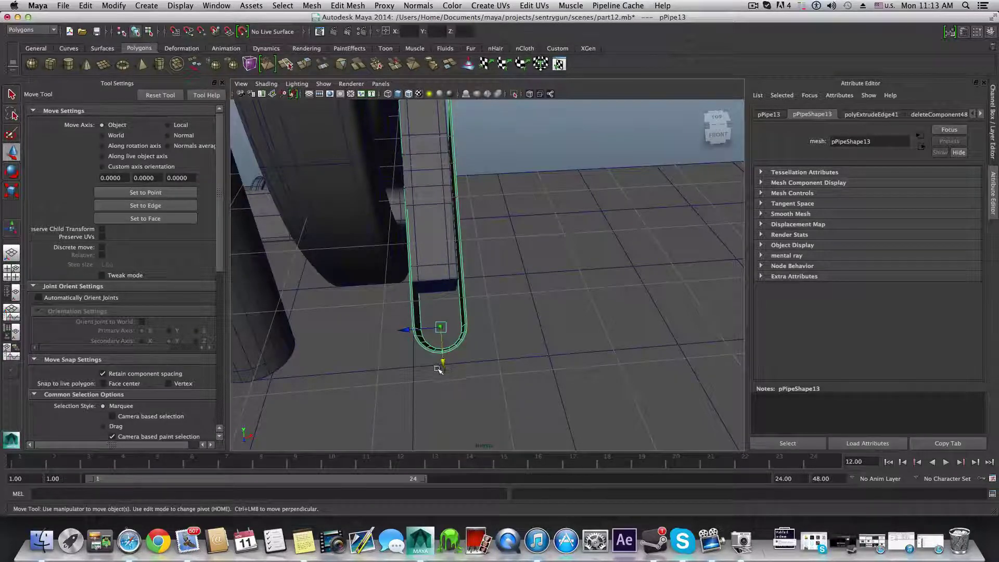
pyautogui.moveTo(446, 364); pyautogui.dragTo(338, 335)
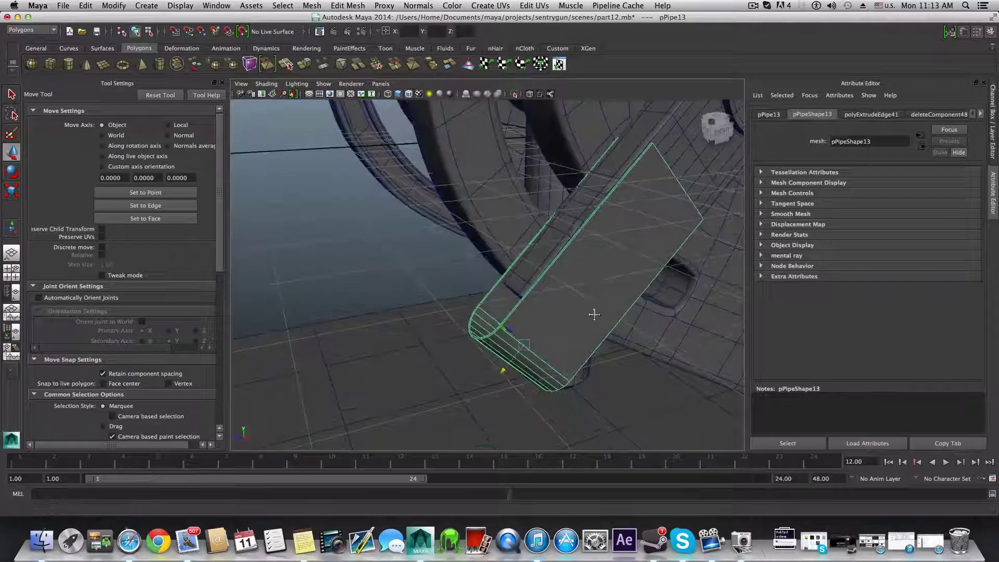
pyautogui.keyDown('alt'); pyautogui.moveTo(594, 315); pyautogui.dragTo(310, 373, button='middle'); pyautogui.keyUp('alt')
pyautogui.keyDown('alt'); pyautogui.moveTo(310, 372); pyautogui.dragTo(286, 363); pyautogui.keyUp('alt')
pyautogui.keyDown('alt'); pyautogui.moveTo(285, 364); pyautogui.dragTo(433, 341, button='middle'); pyautogui.keyUp('alt')
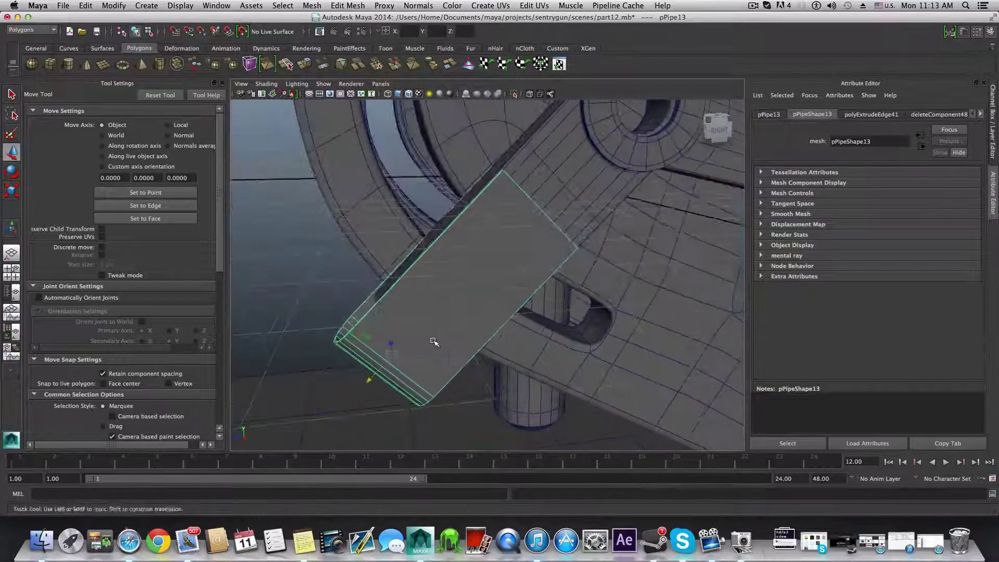
# Step: Rotate the U-shaped bracket in discrete steps from its slant back to horizontal
pyautogui.keyDown('alt'); pyautogui.moveTo(433, 341); pyautogui.dragTo(460, 248); pyautogui.keyUp('alt')
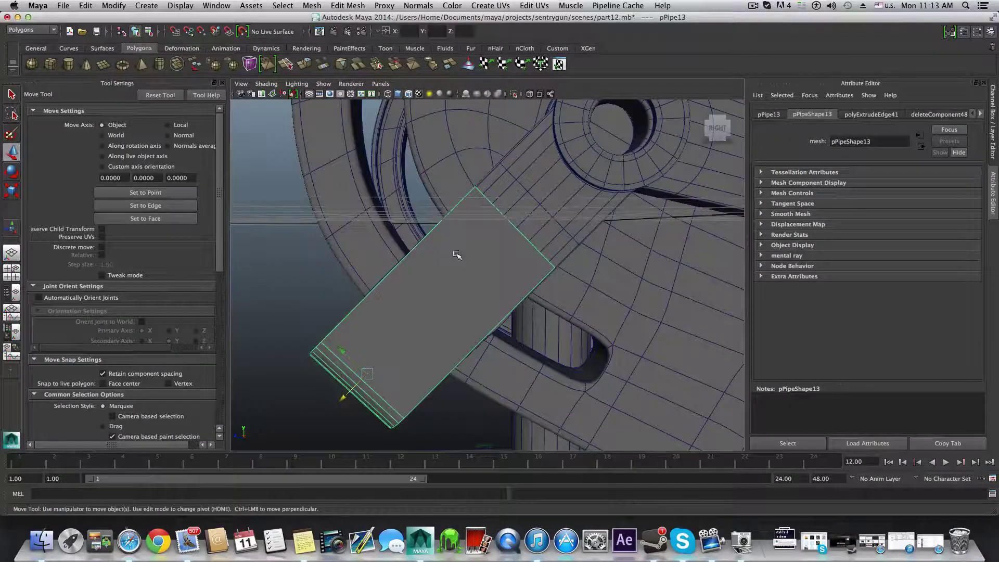
pyautogui.press('F8')
pyautogui.press('F8')
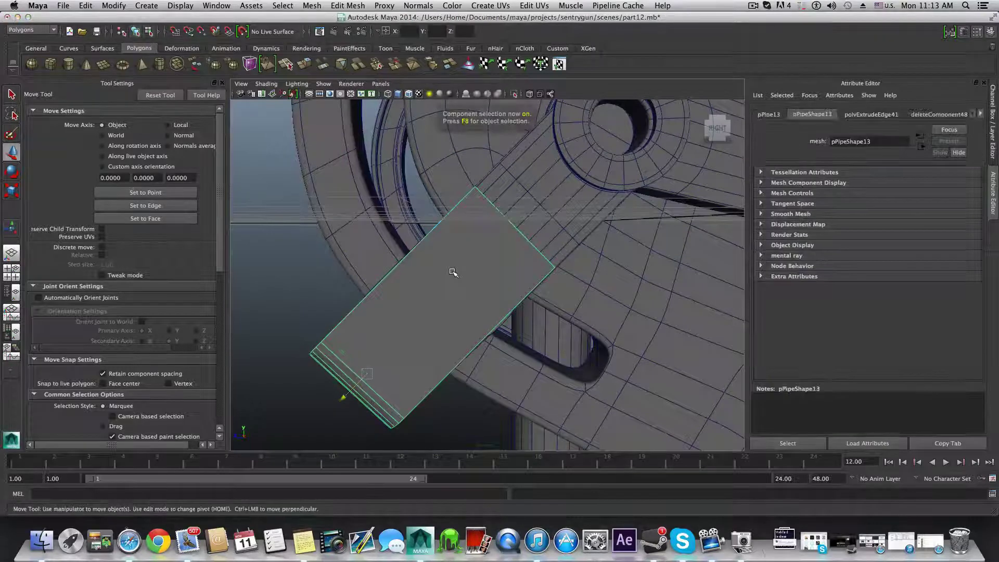
pyautogui.press('e')
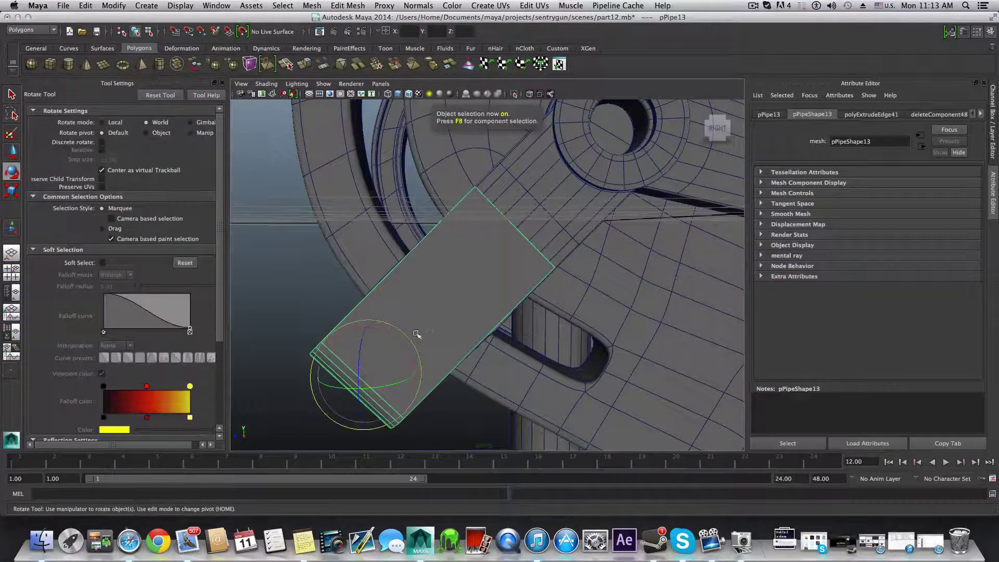
pyautogui.press('j')
pyautogui.moveTo(392, 335); pyautogui.dragTo(406, 367)
pyautogui.keyDown('alt'); pyautogui.moveTo(464, 358); pyautogui.dragTo(388, 289, button='middle'); pyautogui.keyUp('alt')
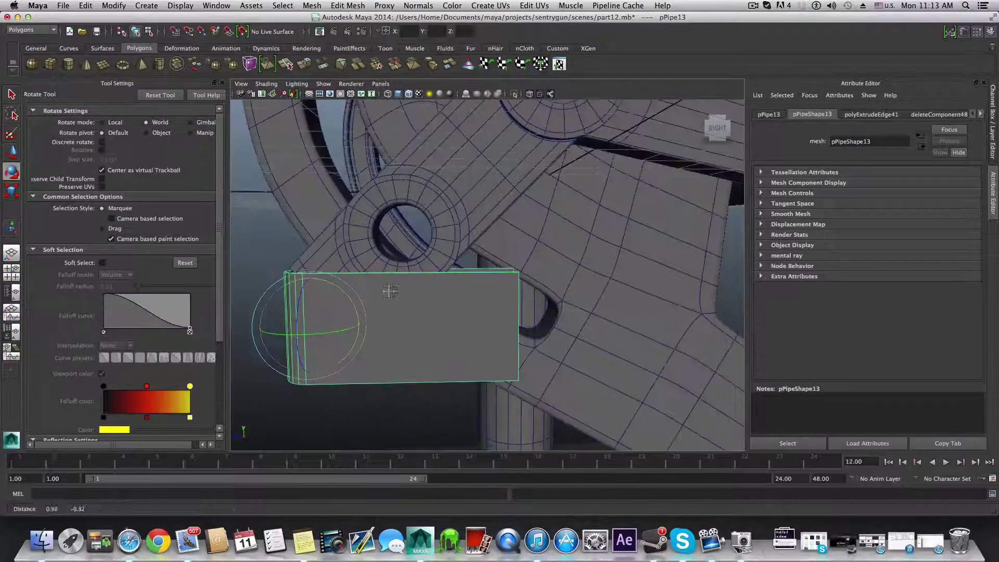
pyautogui.keyDown('alt'); pyautogui.moveTo(388, 289); pyautogui.dragTo(314, 294, button='right'); pyautogui.keyUp('alt')
# Step: Move the leveled bracket away from the gun to the loose link copy, at about Z 14.17
pyautogui.press('w')
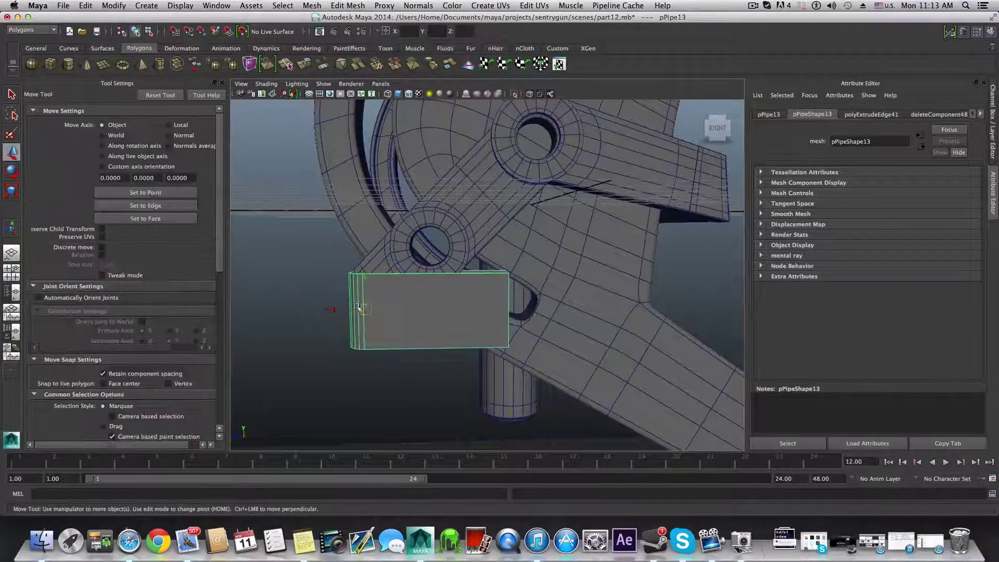
pyautogui.moveTo(335, 310); pyautogui.dragTo(171, 310)
pyautogui.scroll(-3, 171, 310)
pyautogui.keyDown('alt'); pyautogui.moveTo(171, 310); pyautogui.dragTo(456, 289, button='middle'); pyautogui.keyUp('alt')
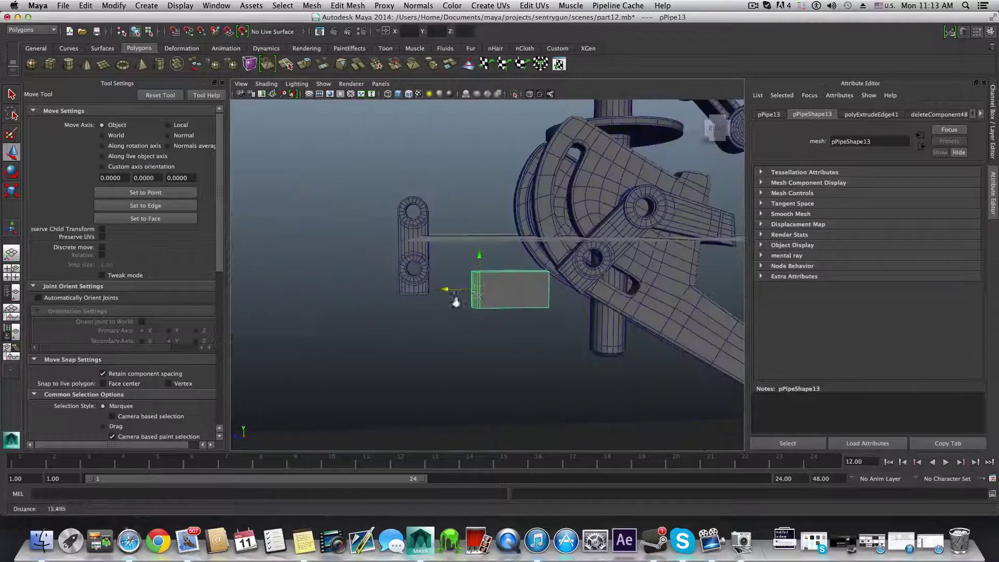
pyautogui.moveTo(457, 289); pyautogui.dragTo(349, 287)
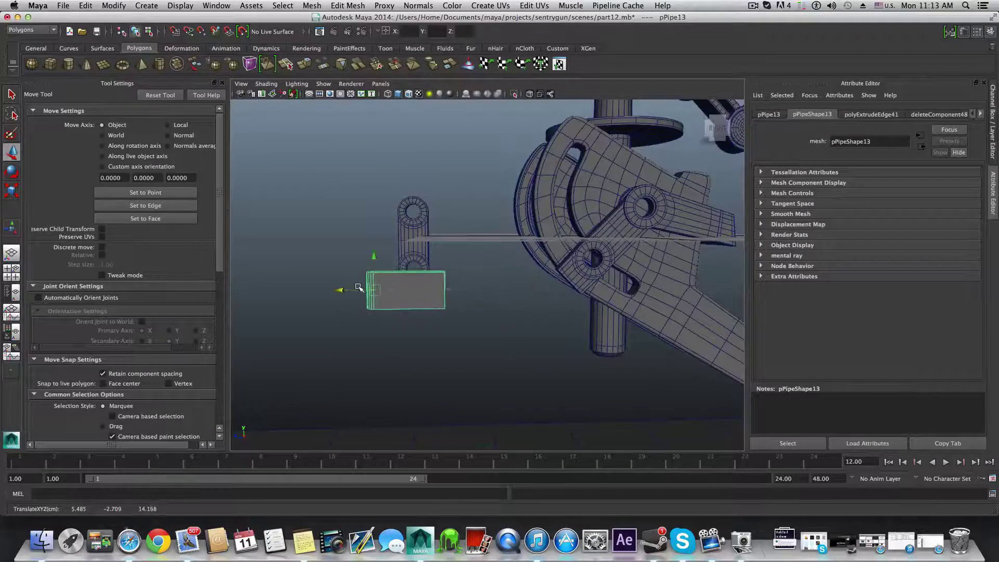
pyautogui.scroll(3, 471, 315)
pyautogui.keyDown('alt'); pyautogui.moveTo(469, 315); pyautogui.dragTo(573, 303, button='middle'); pyautogui.keyUp('alt')
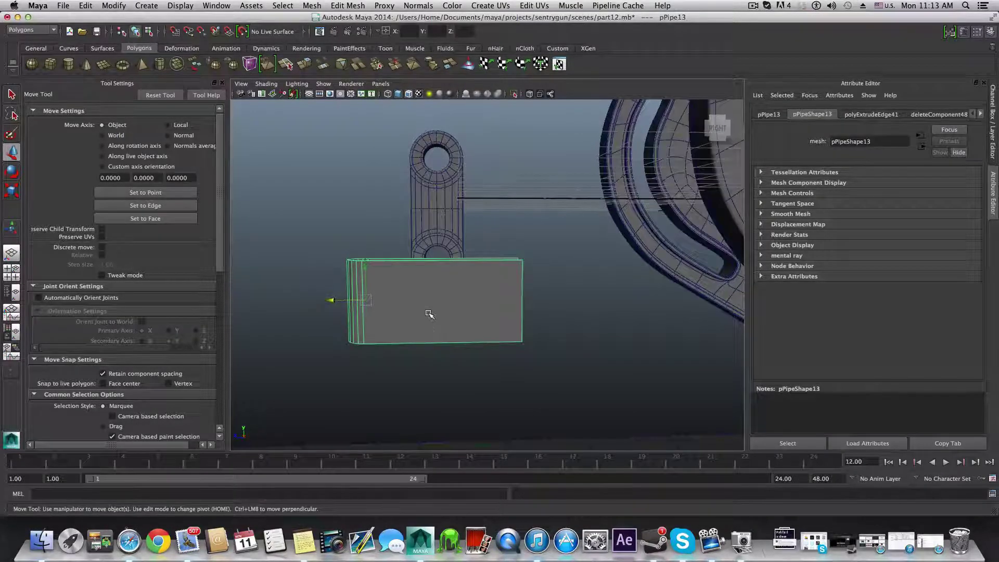
# Step: Split the bracket's near side wall with an edge loop across the middle of its length
pyautogui.rightClick(429, 314)
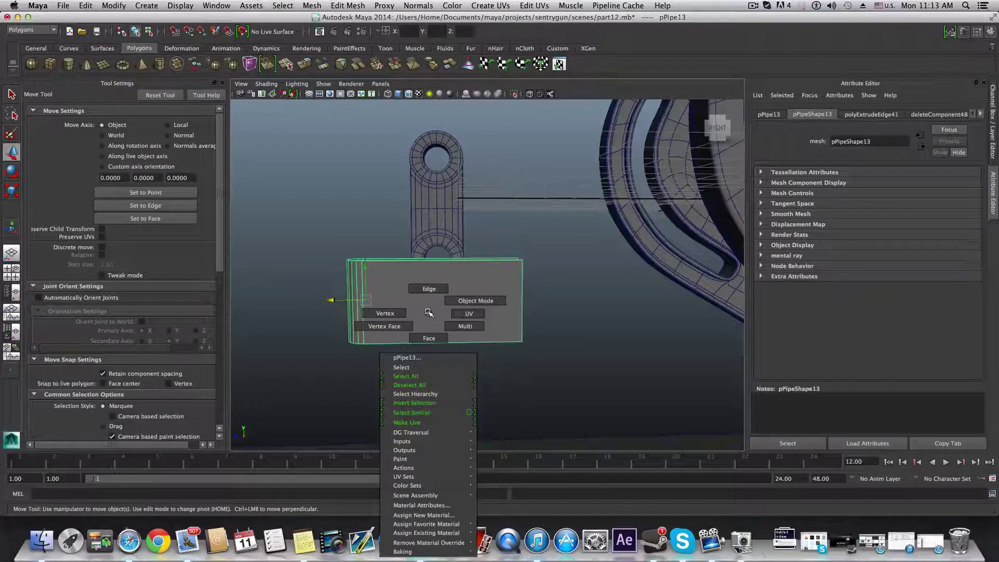
pyautogui.click(429, 289)
pyautogui.click(432, 260)
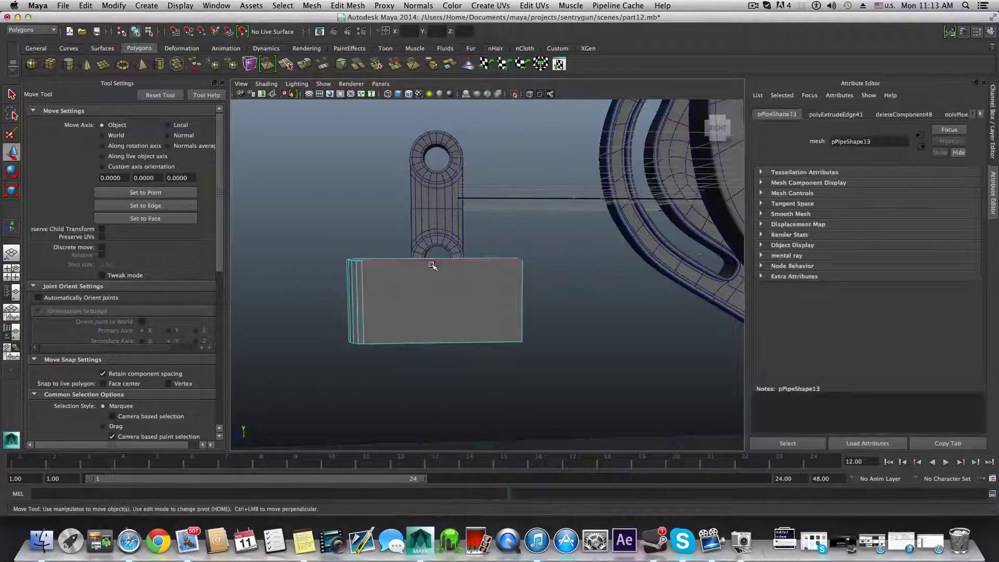
pyautogui.keyDown('shift'); pyautogui.rightClick(439, 325); pyautogui.keyUp('shift')
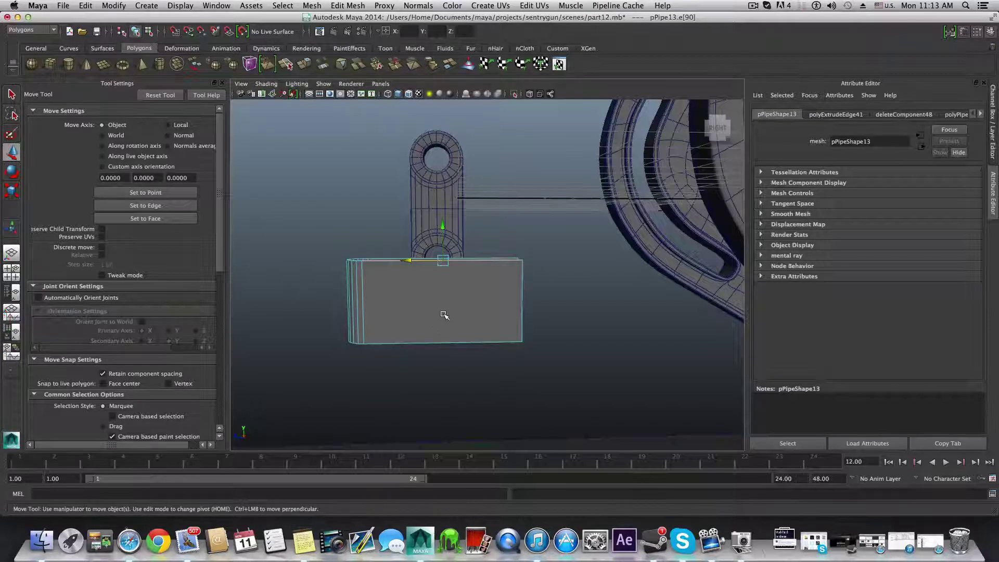
pyautogui.keyDown('shift'); pyautogui.rightClick(443, 302); pyautogui.keyUp('shift')
pyautogui.keyDown('ctrl'); pyautogui.moveTo(446, 299); pyautogui.dragTo(457, 328, button='right'); pyautogui.keyUp('ctrl')
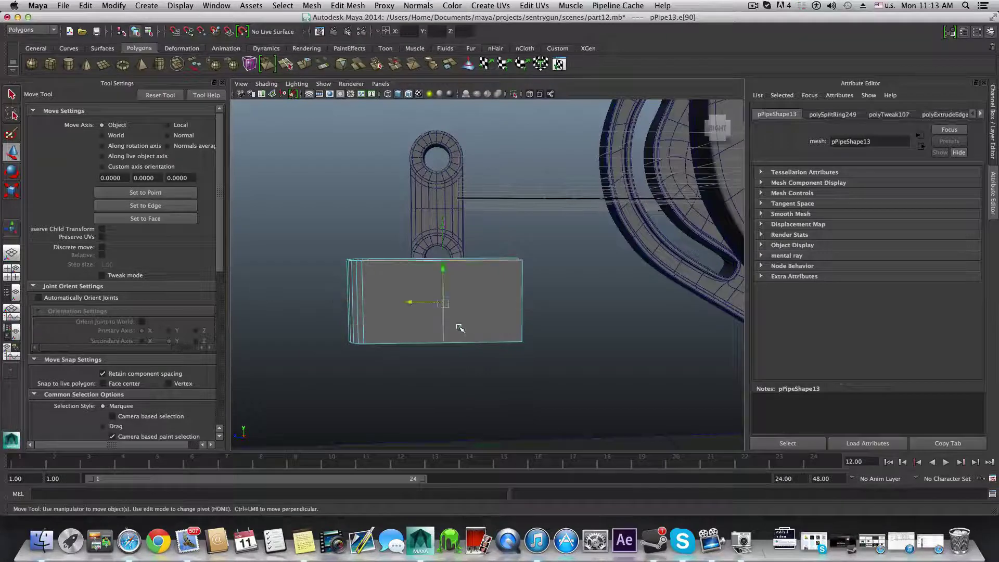
# Step: Split the bracket's opposite side wall with a matching middle edge loop and return to object mode
pyautogui.keyDown('alt'); pyautogui.moveTo(457, 328); pyautogui.dragTo(458, 306); pyautogui.keyUp('alt')
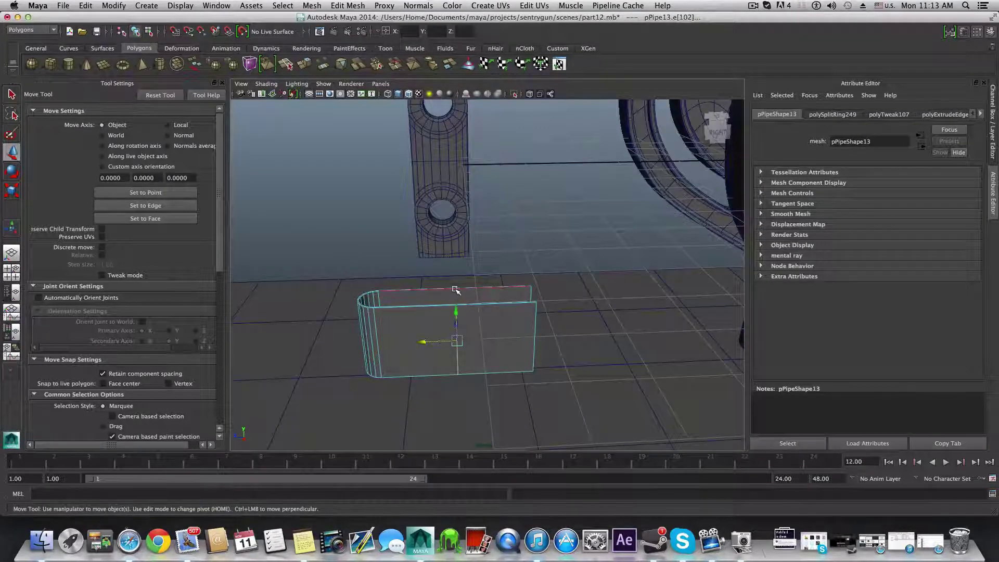
pyautogui.click(455, 289)
pyautogui.keyDown('ctrl'); pyautogui.moveTo(455, 290); pyautogui.dragTo(446, 320, button='right'); pyautogui.keyUp('ctrl')
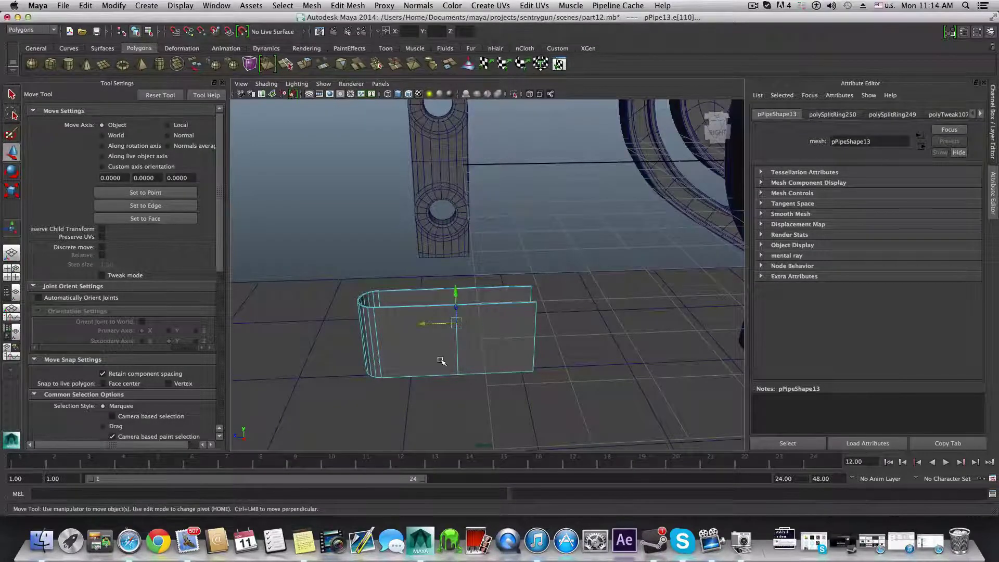
pyautogui.keyDown('alt'); pyautogui.moveTo(441, 361); pyautogui.dragTo(468, 347); pyautogui.keyUp('alt')
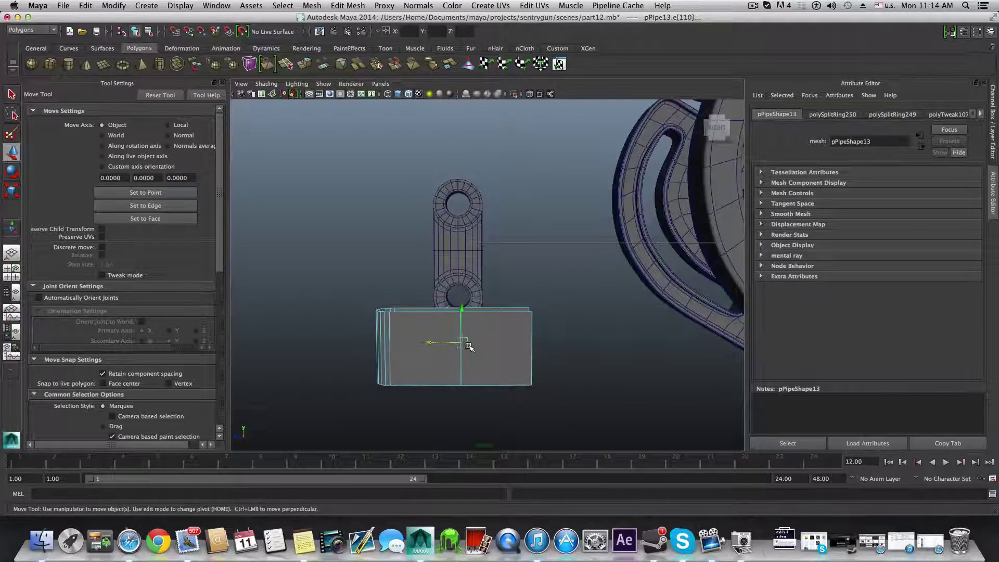
pyautogui.press('F8')
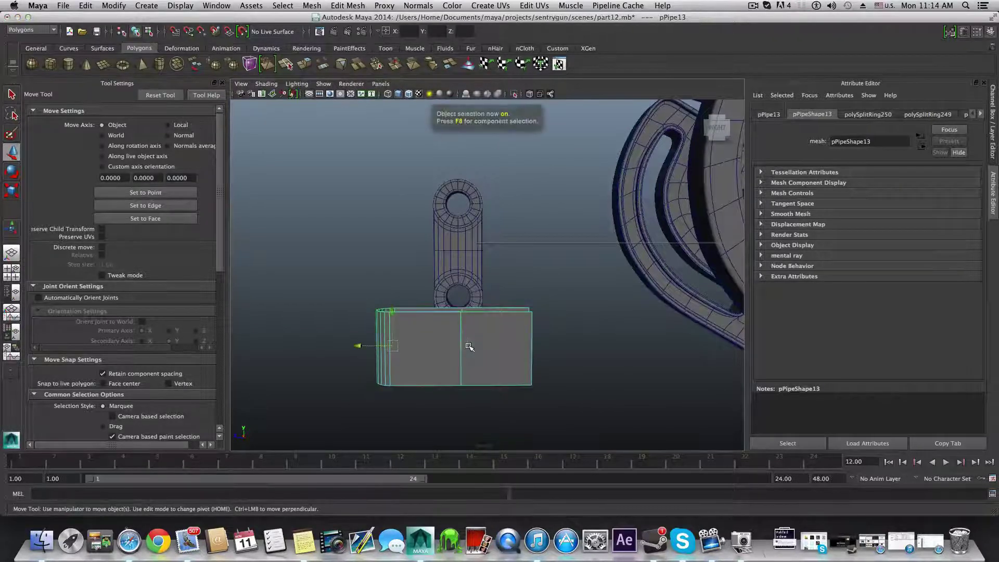
# Step: Examine the bracket's split side walls, open end and curved end from several angles
pyautogui.moveTo(468, 346)
pyautogui.keyDown('alt'); pyautogui.mouseDown(button='middle')
pyautogui.moveTo(517, 325)
pyautogui.moveTo(452, 341)
pyautogui.mouseUp(button='middle'); pyautogui.keyUp('alt')
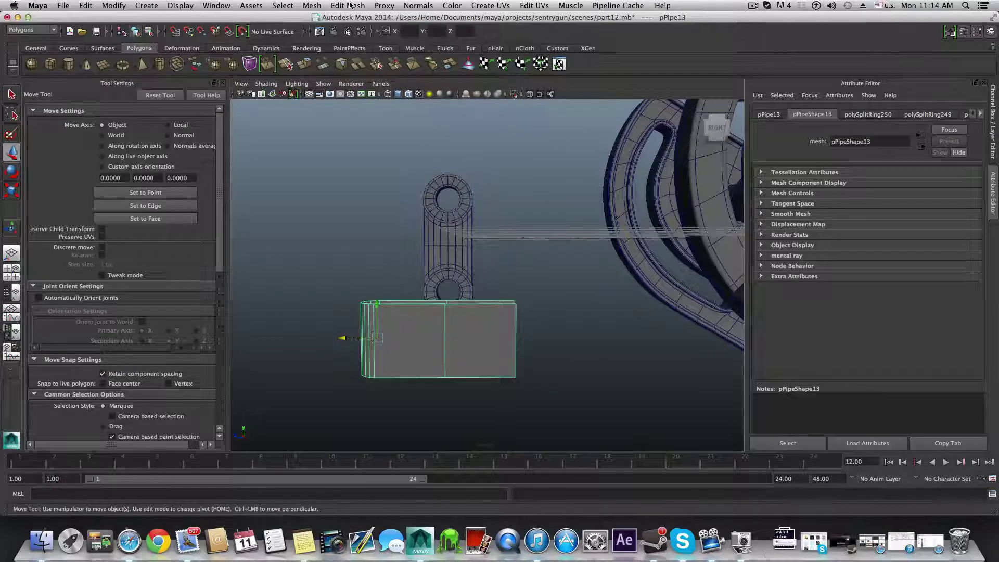
pyautogui.click(350, 5)
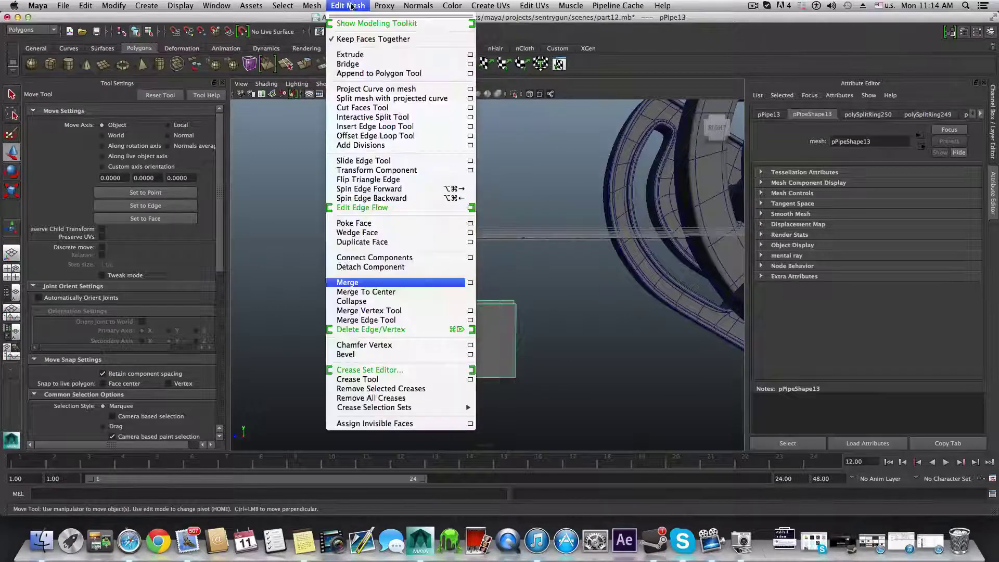
pyautogui.click(510, 216)
pyautogui.keyDown('alt'); pyautogui.moveTo(468, 385); pyautogui.dragTo(502, 374); pyautogui.keyUp('alt')
pyautogui.keyDown('alt'); pyautogui.moveTo(435, 334); pyautogui.dragTo(611, 341, button='right'); pyautogui.keyUp('alt')
pyautogui.keyDown('alt'); pyautogui.moveTo(442, 328); pyautogui.dragTo(513, 312, button='middle'); pyautogui.keyUp('alt')
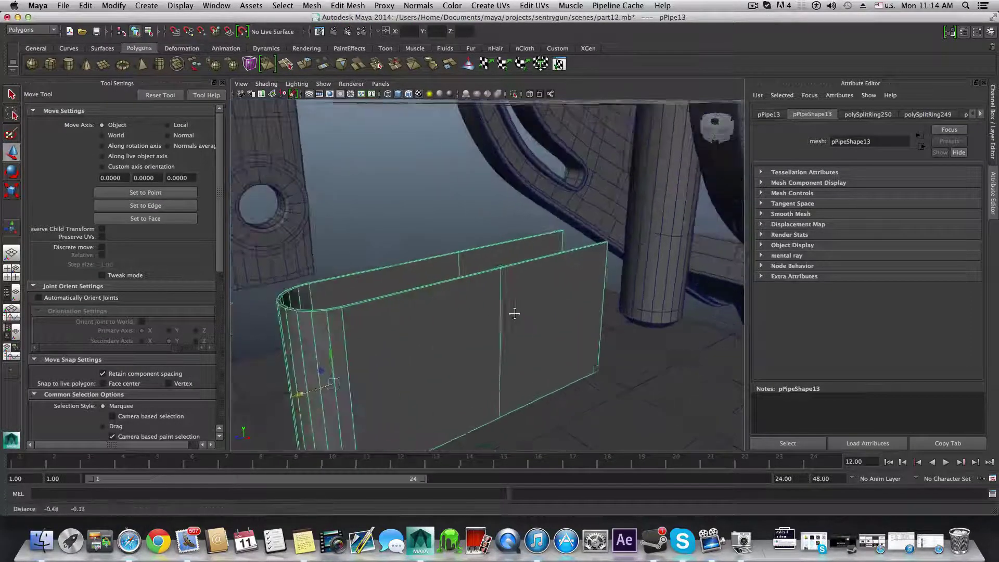
pyautogui.keyDown('alt'); pyautogui.moveTo(504, 323); pyautogui.dragTo(573, 326); pyautogui.keyUp('alt')
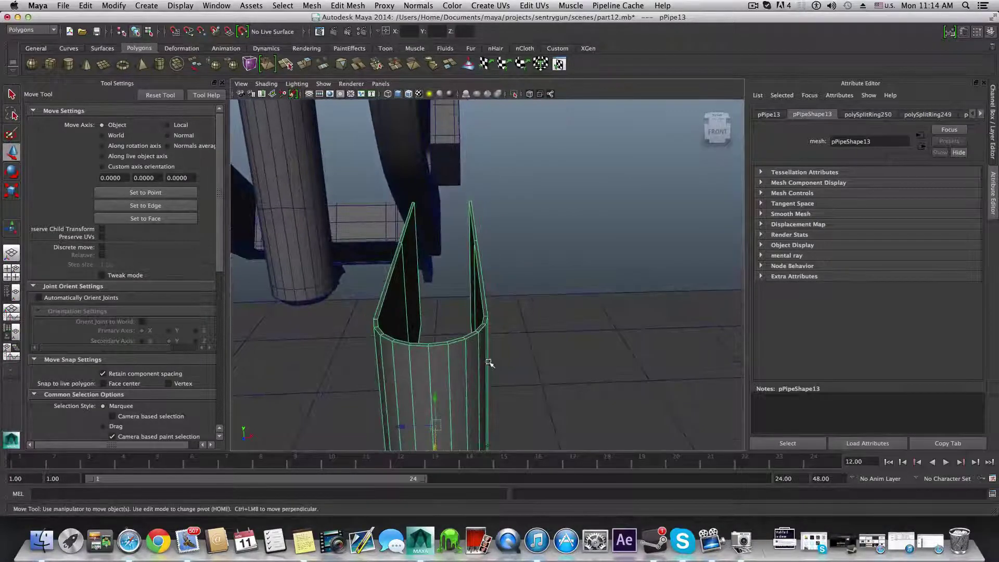
pyautogui.keyDown('alt'); pyautogui.moveTo(490, 363); pyautogui.dragTo(371, 348); pyautogui.keyUp('alt')
# Step: Rotate the bracket 45 degrees in discrete steps to match the mounted link's slant again
pyautogui.keyDown('alt'); pyautogui.moveTo(495, 347); pyautogui.dragTo(503, 328, button='right'); pyautogui.keyUp('alt')
pyautogui.press('e')
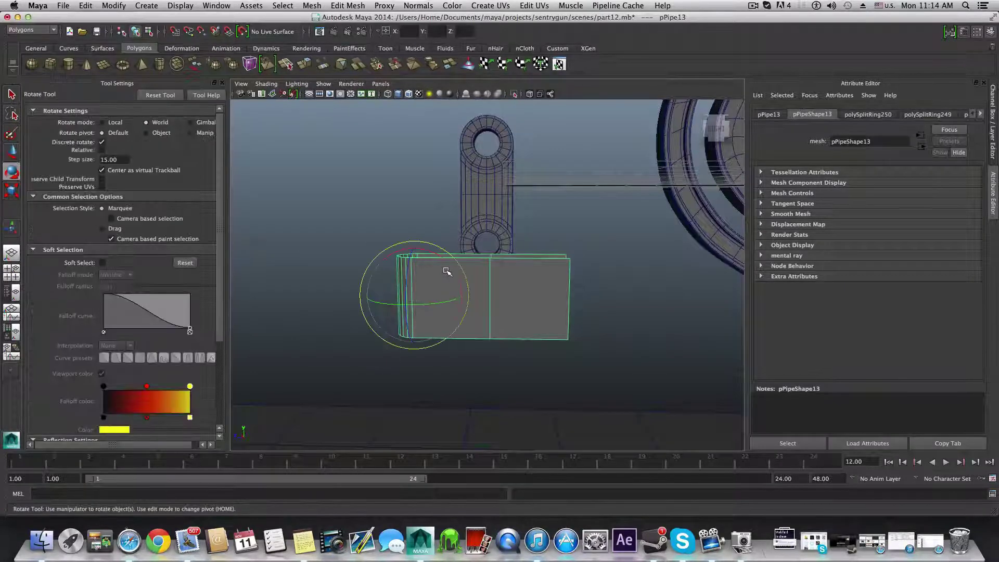
pyautogui.moveTo(454, 271); pyautogui.dragTo(489, 339)
pyautogui.press('w')
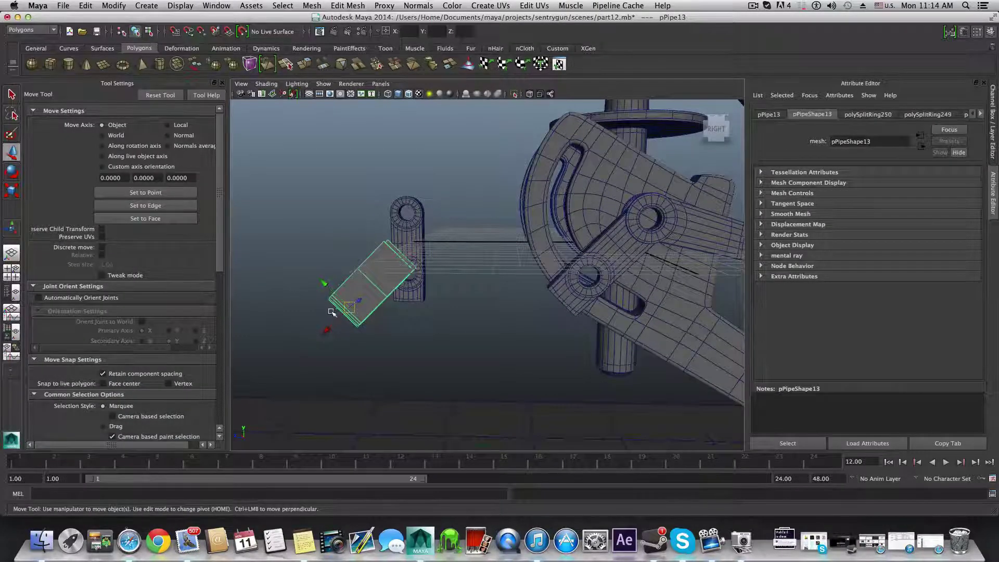
# Step: Set the move axis to World, slide the bracket back over the mounted link's lower end, and nudge it along its own length
pyautogui.click(101, 135)
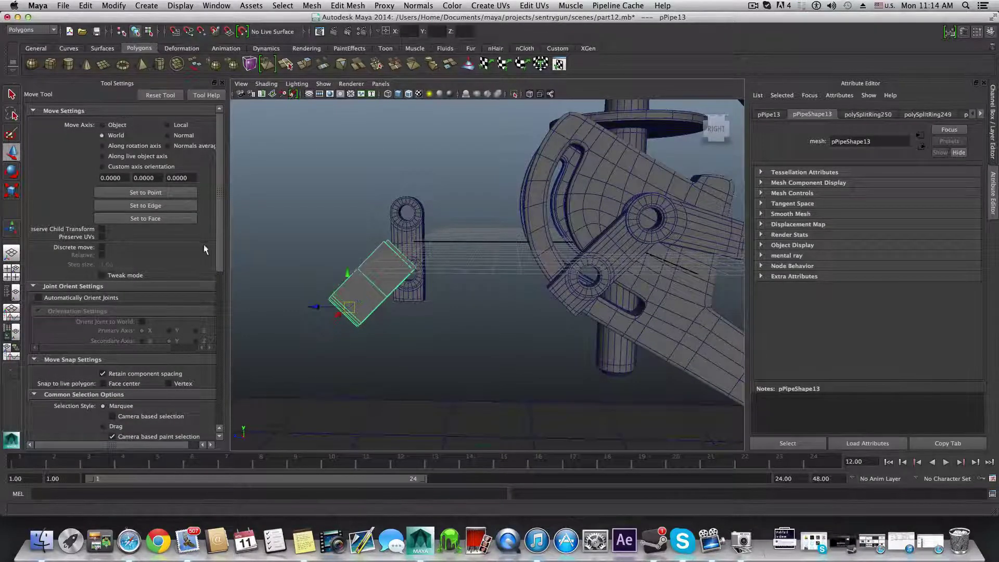
pyautogui.moveTo(311, 306); pyautogui.dragTo(513, 308)
pyautogui.keyDown('alt'); pyautogui.moveTo(513, 308); pyautogui.dragTo(812, 319, button='right'); pyautogui.keyUp('alt')
pyautogui.keyDown('alt'); pyautogui.moveTo(726, 299); pyautogui.dragTo(465, 296, button='middle'); pyautogui.keyUp('alt')
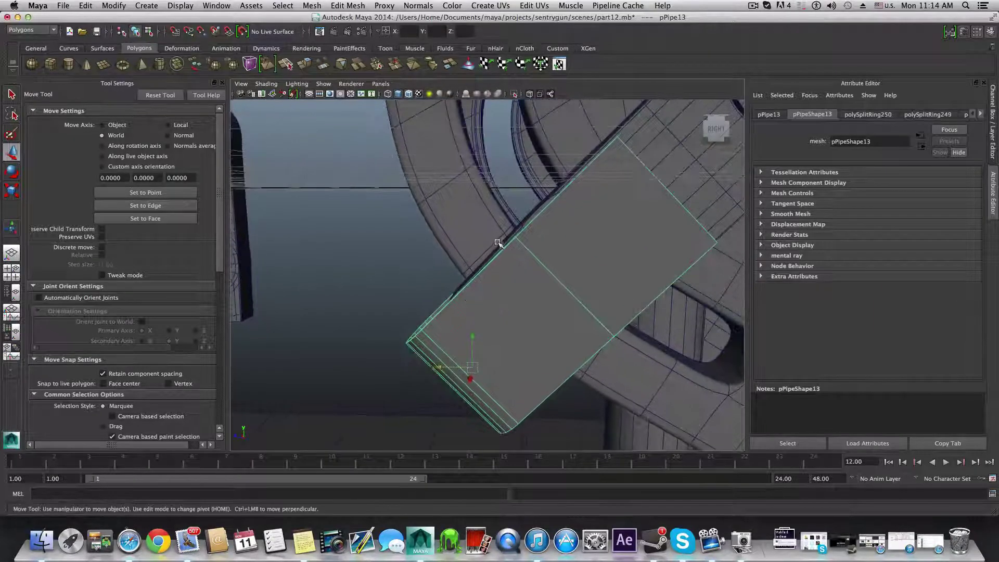
pyautogui.keyDown('alt'); pyautogui.moveTo(470, 280); pyautogui.dragTo(473, 334); pyautogui.keyUp('alt')
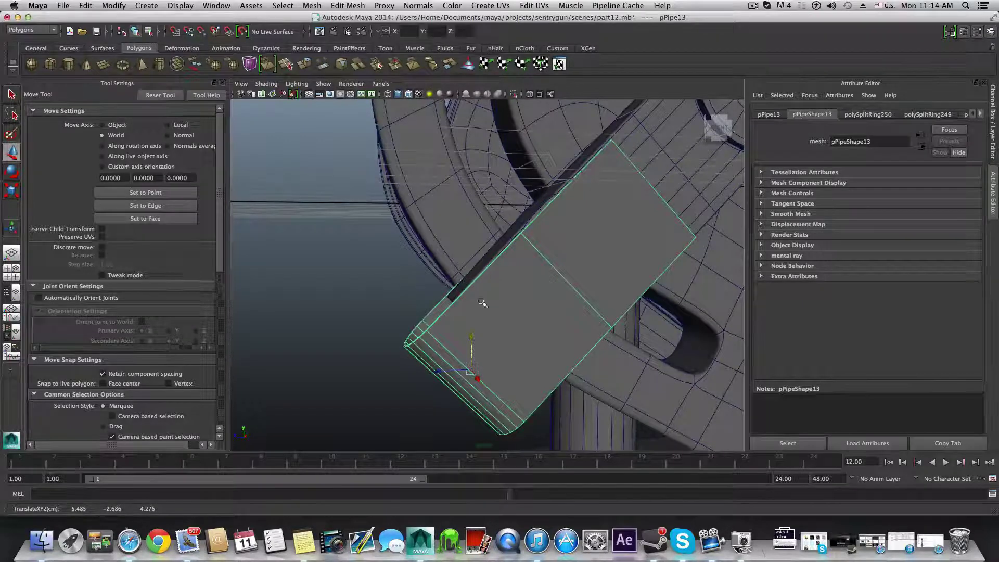
pyautogui.keyDown('alt'); pyautogui.moveTo(499, 325); pyautogui.dragTo(382, 318); pyautogui.keyUp('alt')
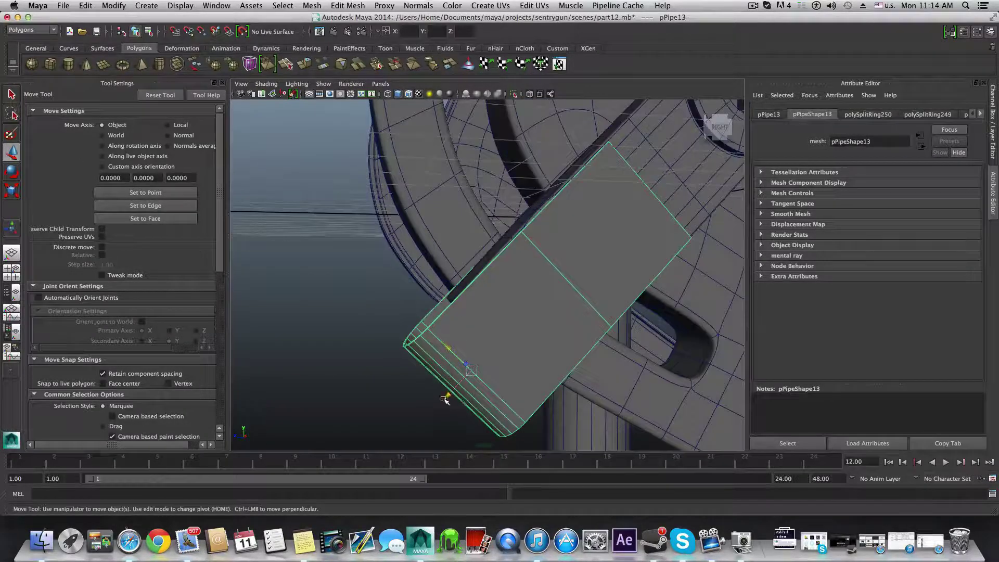
pyautogui.moveTo(444, 398)
pyautogui.mouseDown()
pyautogui.moveTo(517, 397)
pyautogui.moveTo(459, 388)
pyautogui.moveTo(499, 405)
pyautogui.moveTo(453, 383)
pyautogui.mouseUp()
# Step: Insert three edge loops across the bracket: near the curved end, just beside the middle loop, and halfway between the middle and open end
pyautogui.keyDown('shift'); pyautogui.moveTo(478, 315); pyautogui.dragTo(448, 319, button='right'); pyautogui.keyUp('shift')
pyautogui.moveTo(451, 307)
pyautogui.keyDown('alt'); pyautogui.mouseDown()
pyautogui.moveTo(446, 326)
pyautogui.moveTo(461, 310)
pyautogui.moveTo(453, 307)
pyautogui.mouseUp(); pyautogui.keyUp('alt')
pyautogui.keyDown('alt'); pyautogui.moveTo(561, 321); pyautogui.dragTo(504, 354, button='middle'); pyautogui.keyUp('alt')
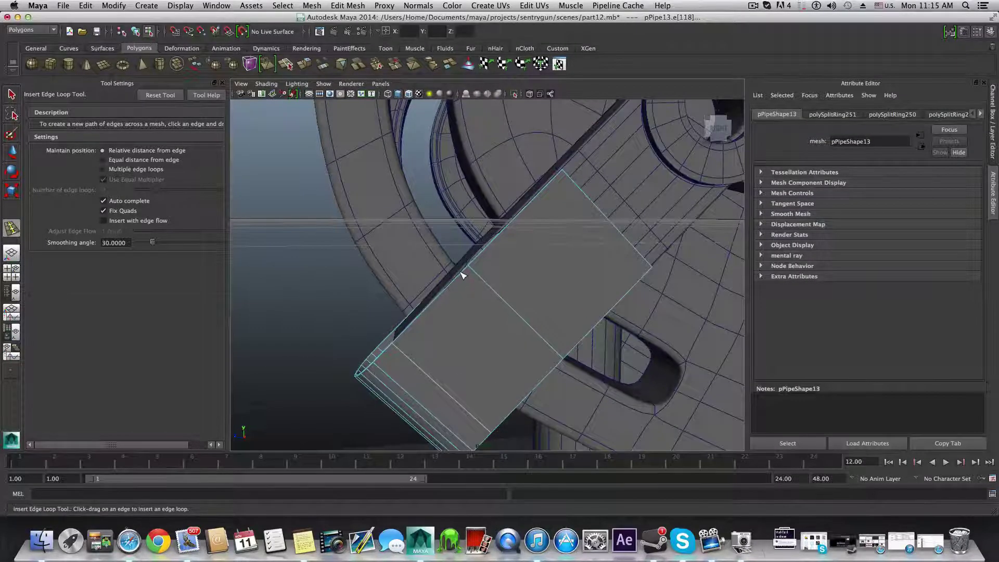
pyautogui.moveTo(463, 274); pyautogui.dragTo(463, 274)
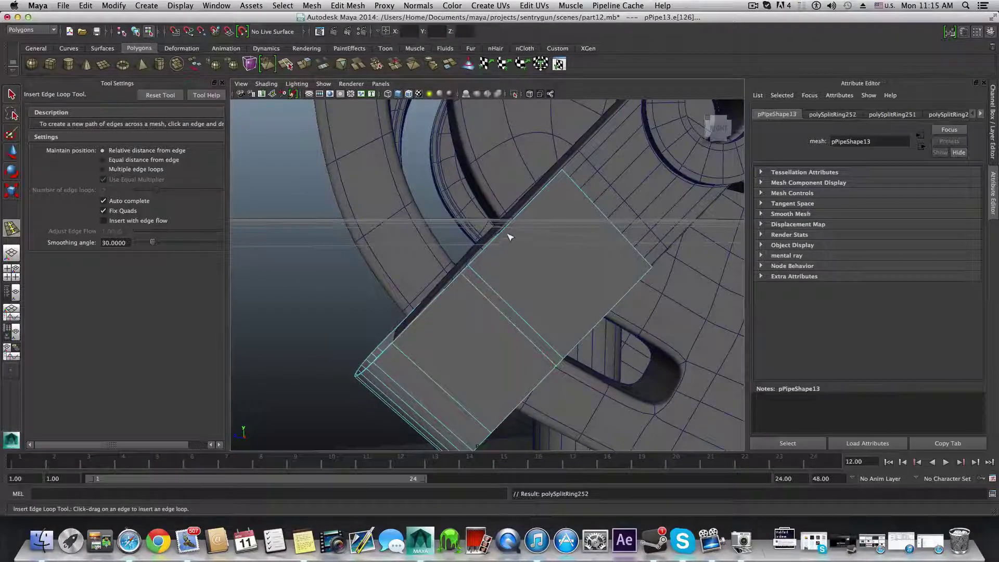
pyautogui.keyDown('alt'); pyautogui.moveTo(538, 252); pyautogui.dragTo(502, 225); pyautogui.keyUp('alt')
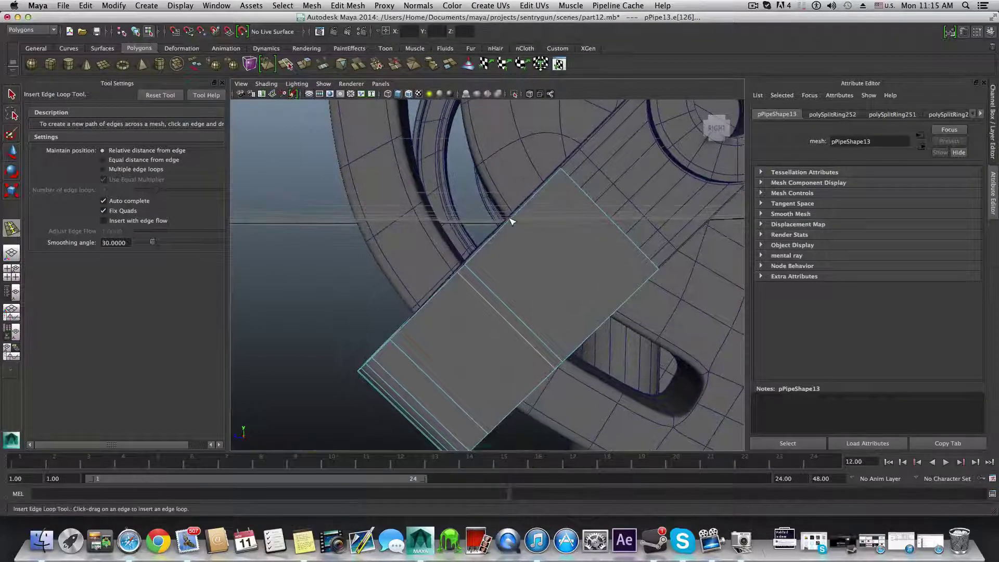
pyautogui.click(511, 220)
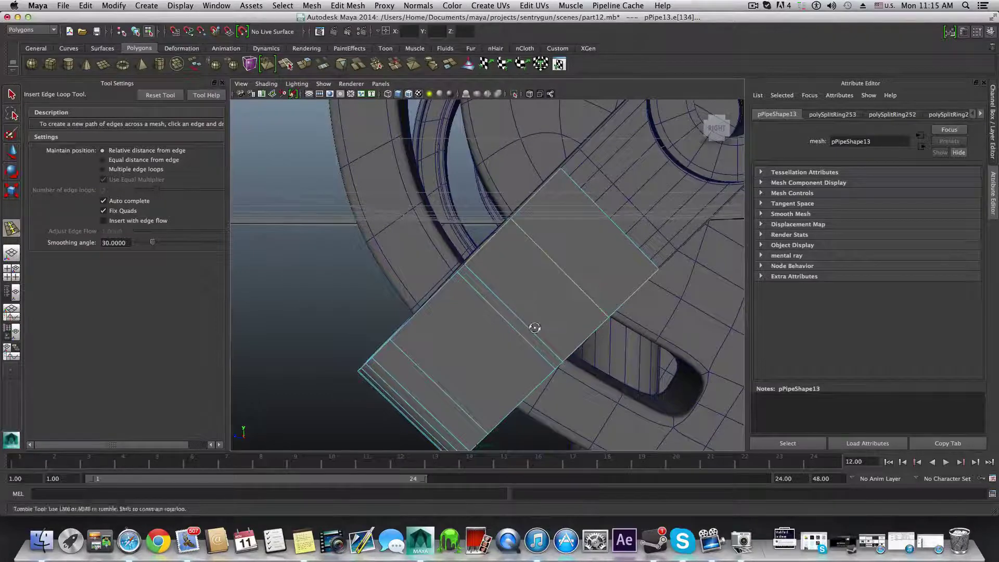
pyautogui.keyDown('alt'); pyautogui.moveTo(532, 328); pyautogui.dragTo(536, 285); pyautogui.keyUp('alt')
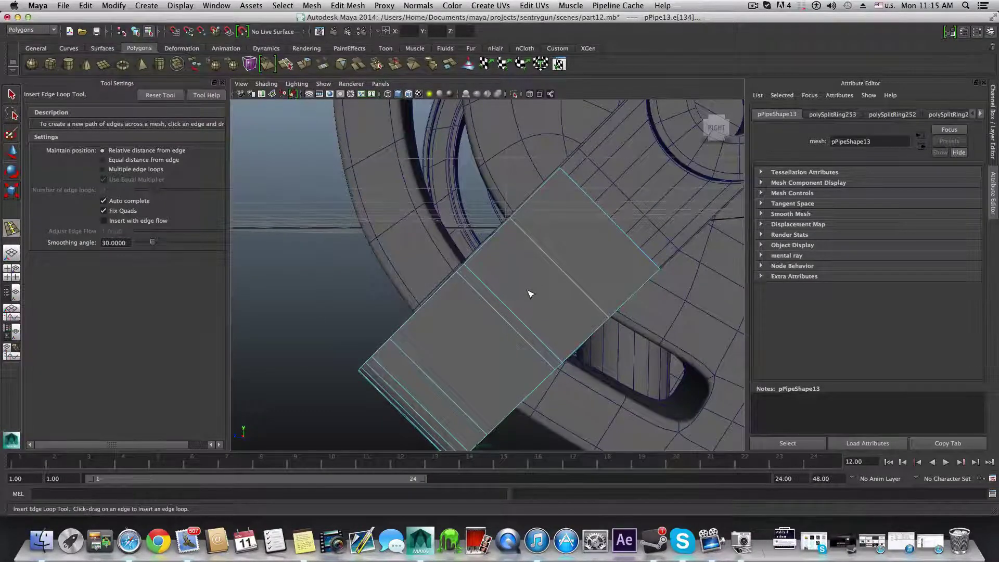
# Step: Delete the original middle edge loop from the bracket's side wall, keeping the newly inserted loops
pyautogui.moveTo(520, 281); pyautogui.dragTo(509, 298, button='right')
pyautogui.press('q')
pyautogui.click(498, 300)
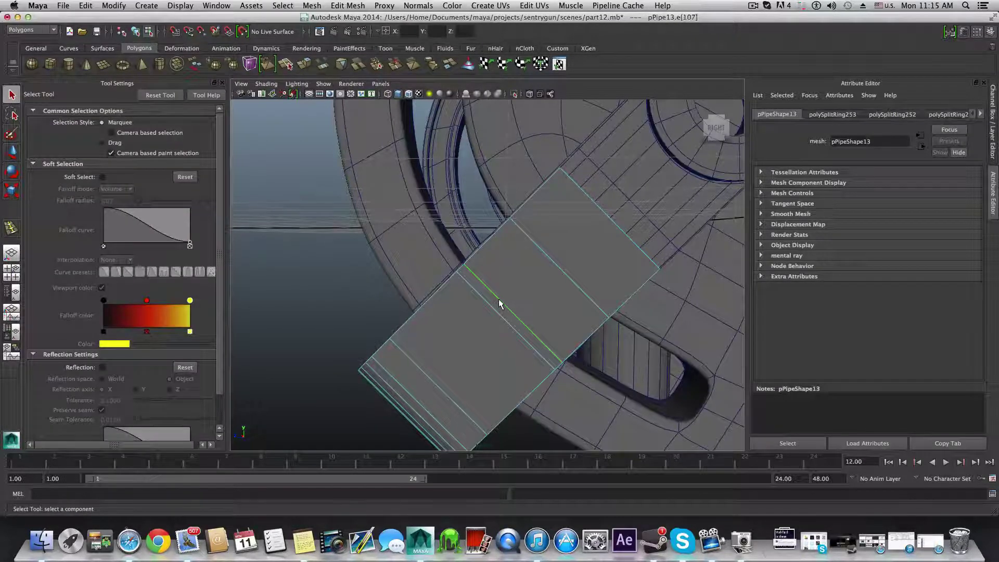
pyautogui.keyDown('alt'); pyautogui.moveTo(498, 299); pyautogui.dragTo(536, 306); pyautogui.keyUp('alt')
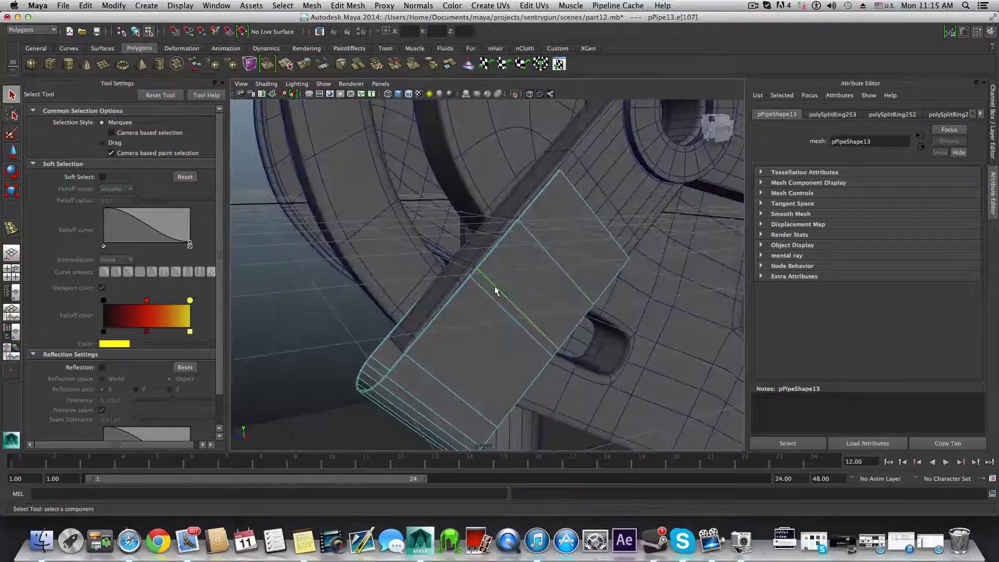
pyautogui.click(494, 286)
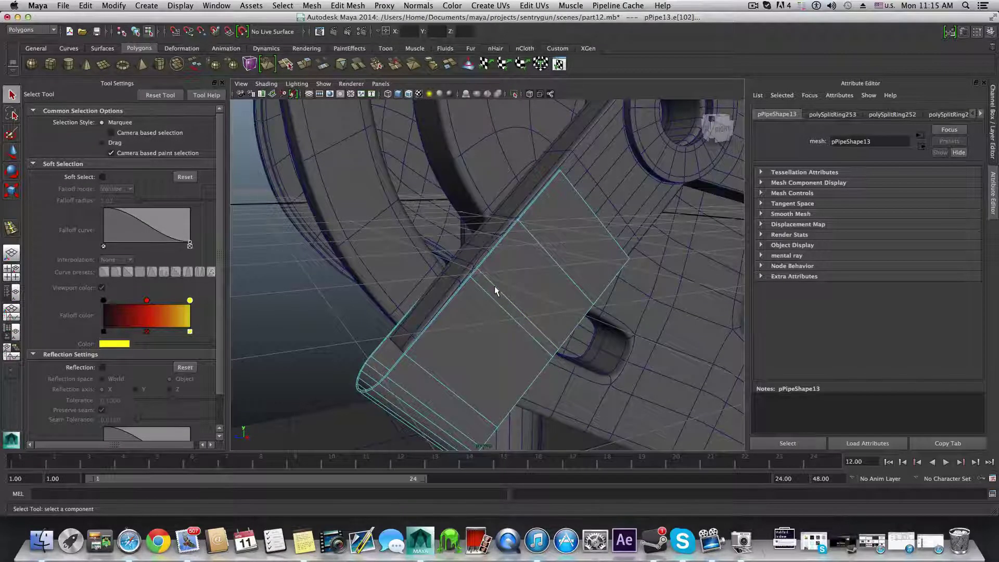
pyautogui.keyDown('shift'); pyautogui.moveTo(467, 293); pyautogui.dragTo(529, 308, button='right'); pyautogui.keyUp('shift')
pyautogui.click(528, 308)
pyautogui.keyDown('alt'); pyautogui.moveTo(528, 307); pyautogui.dragTo(481, 305); pyautogui.keyUp('alt')
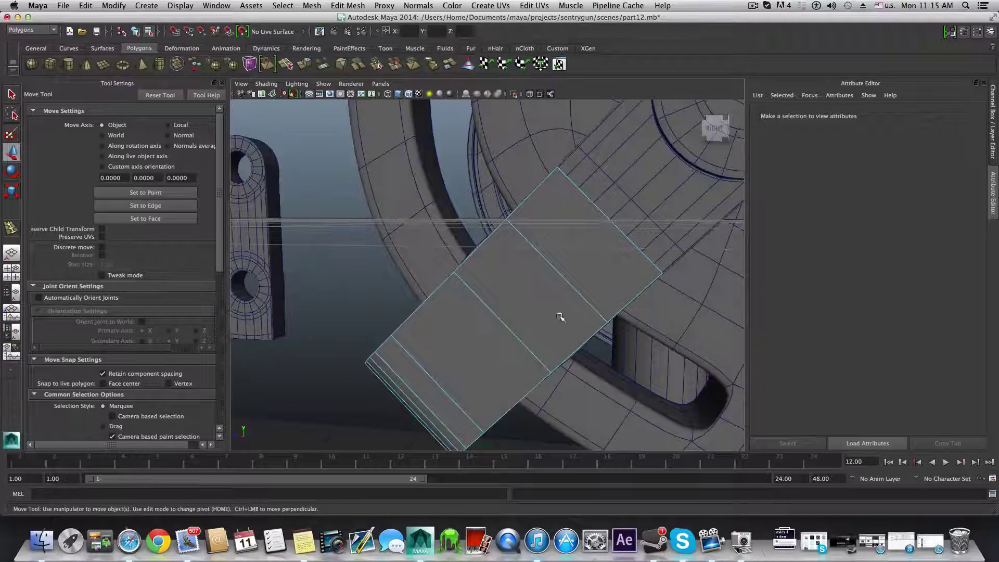
# Step: Insert an edge loop across the bracket, midway between the two closest crosswise loops on its side wall
pyautogui.keyDown('alt'); pyautogui.moveTo(562, 317); pyautogui.dragTo(570, 312); pyautogui.keyUp('alt')
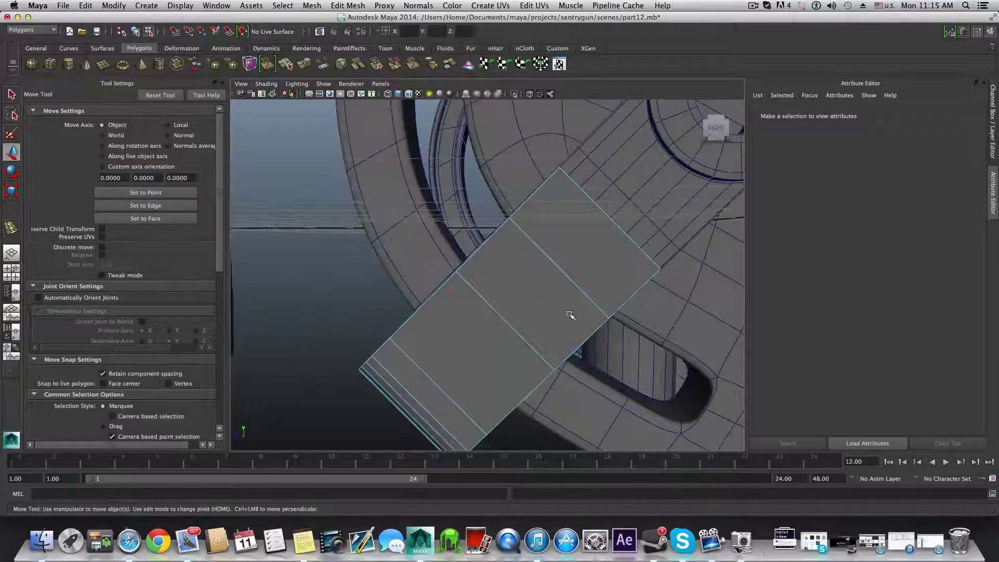
pyautogui.moveTo(519, 262); pyautogui.dragTo(503, 244, button='right')
pyautogui.click(484, 240)
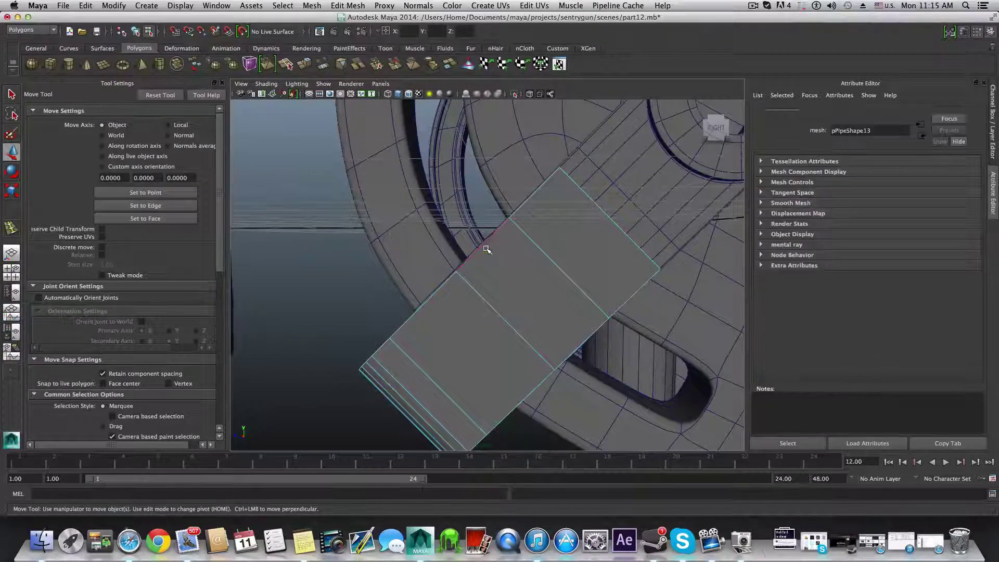
pyautogui.keyDown('ctrl'); pyautogui.rightClick(484, 245); pyautogui.keyUp('ctrl')
pyautogui.moveTo(484, 244)
pyautogui.keyDown('ctrl'); pyautogui.mouseDown(button='right')
pyautogui.moveTo(454, 254)
pyautogui.moveTo(483, 264)
pyautogui.mouseUp(button='right'); pyautogui.keyUp('ctrl')
pyautogui.click(545, 308)
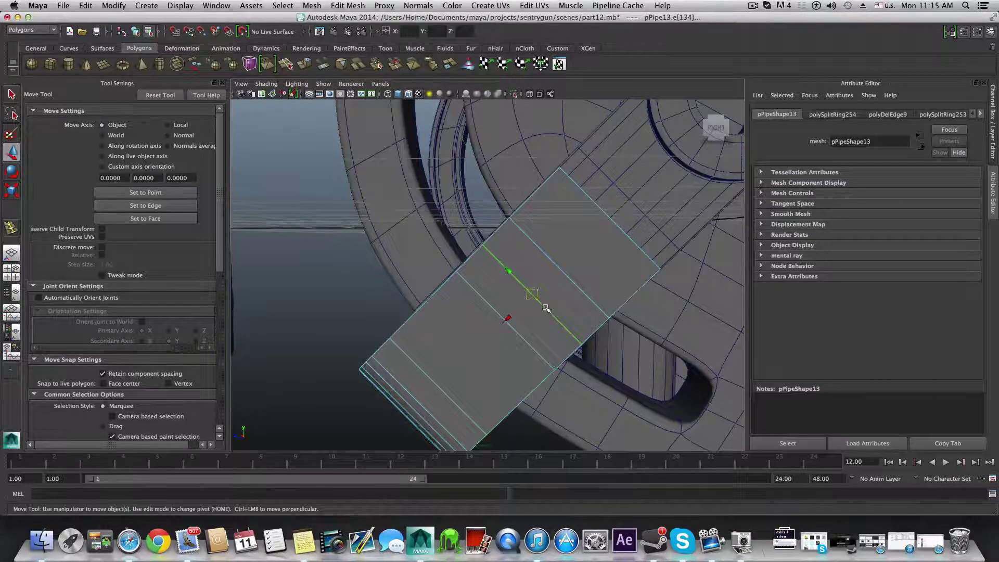
# Step: Split the edge ring from the bracket's open end to add a lengthwise edge loop down its centre
pyautogui.moveTo(545, 308)
pyautogui.keyDown('alt'); pyautogui.mouseDown()
pyautogui.moveTo(600, 323)
pyautogui.moveTo(528, 284)
pyautogui.moveTo(539, 302)
pyautogui.mouseUp(); pyautogui.keyUp('alt')
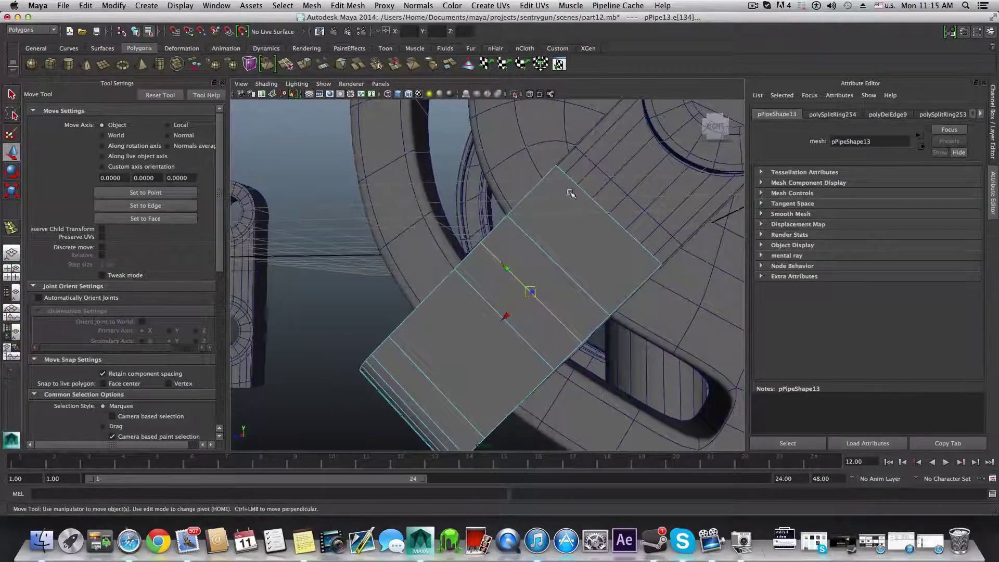
pyautogui.click(604, 211)
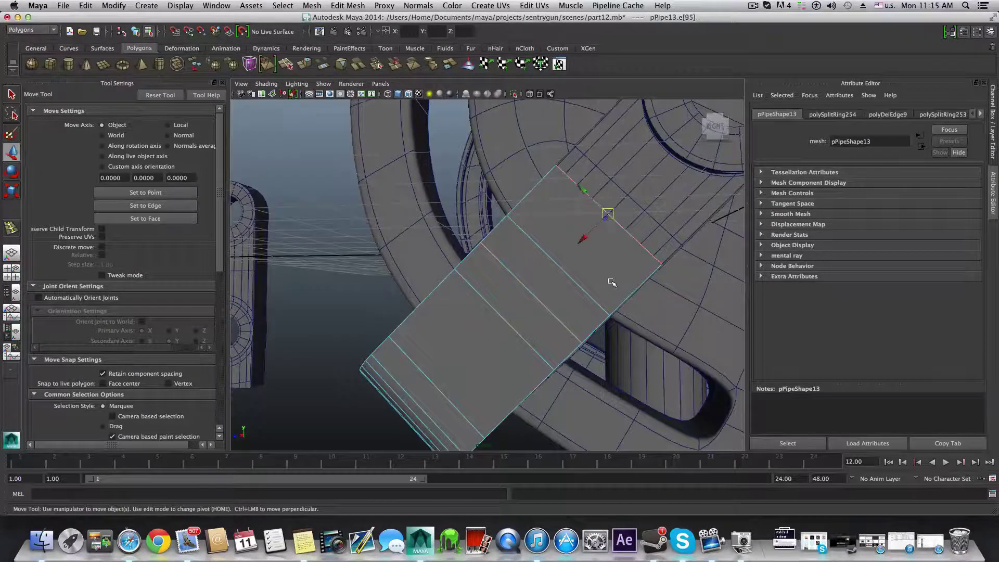
pyautogui.keyDown('shift'); pyautogui.moveTo(625, 232); pyautogui.dragTo(643, 273, button='right'); pyautogui.keyUp('shift')
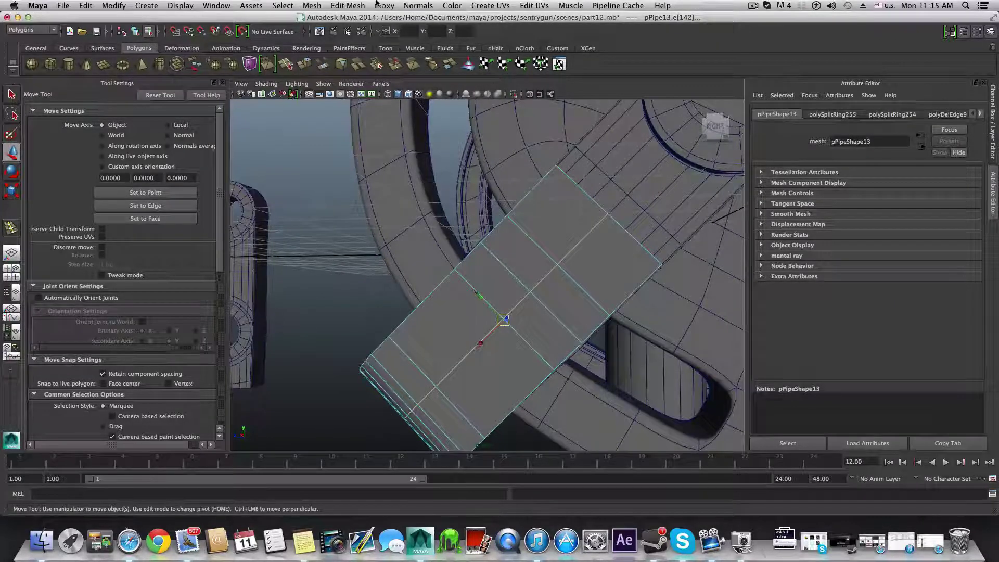
# Step: Offset edge loops from the lengthwise and crosswise centre loops, placing them close to the side borders and the neighbouring crosswise loops
pyautogui.click(348, 6)
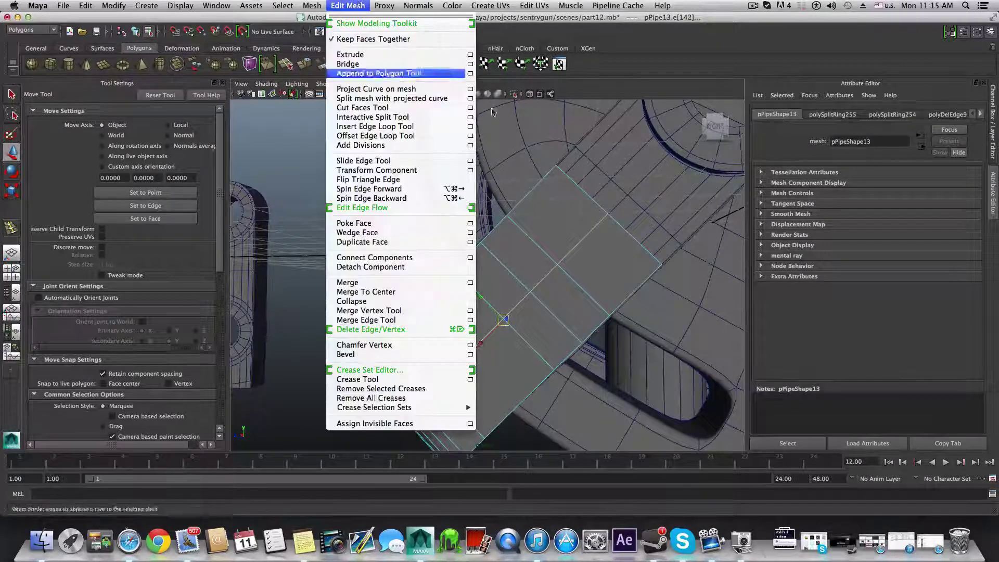
pyautogui.click(366, 136)
pyautogui.moveTo(591, 236); pyautogui.dragTo(571, 270)
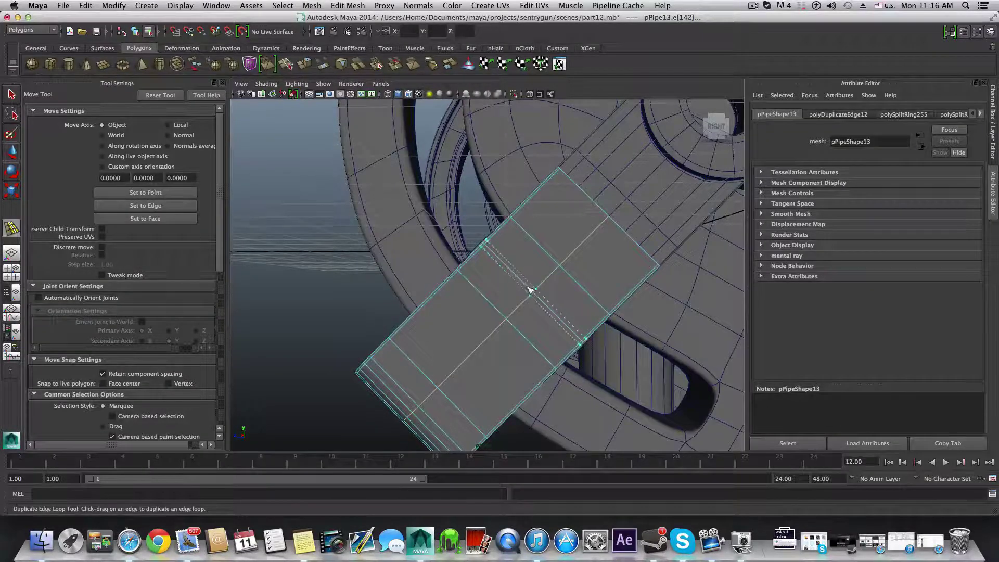
pyautogui.moveTo(530, 289); pyautogui.dragTo(498, 238)
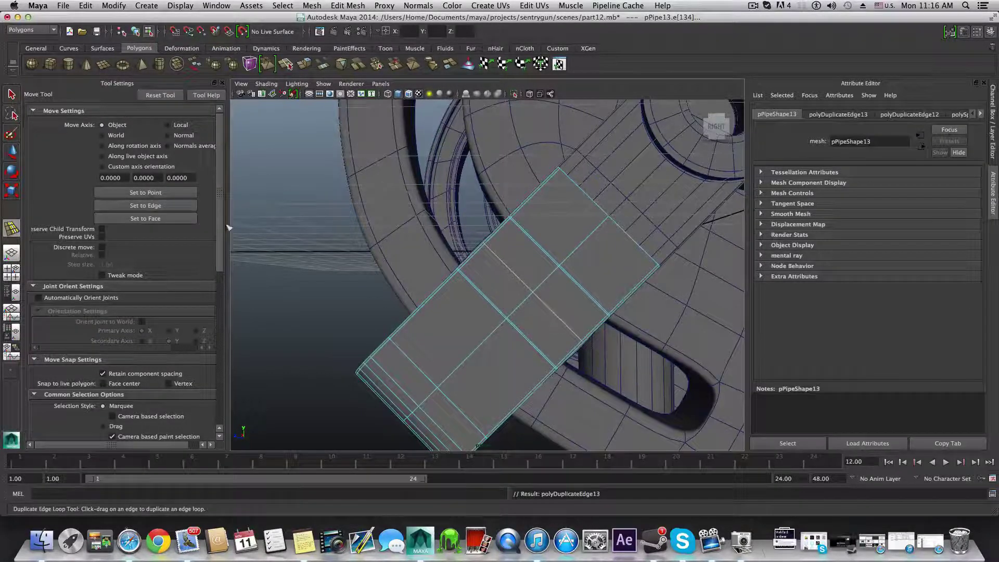
pyautogui.press('q')
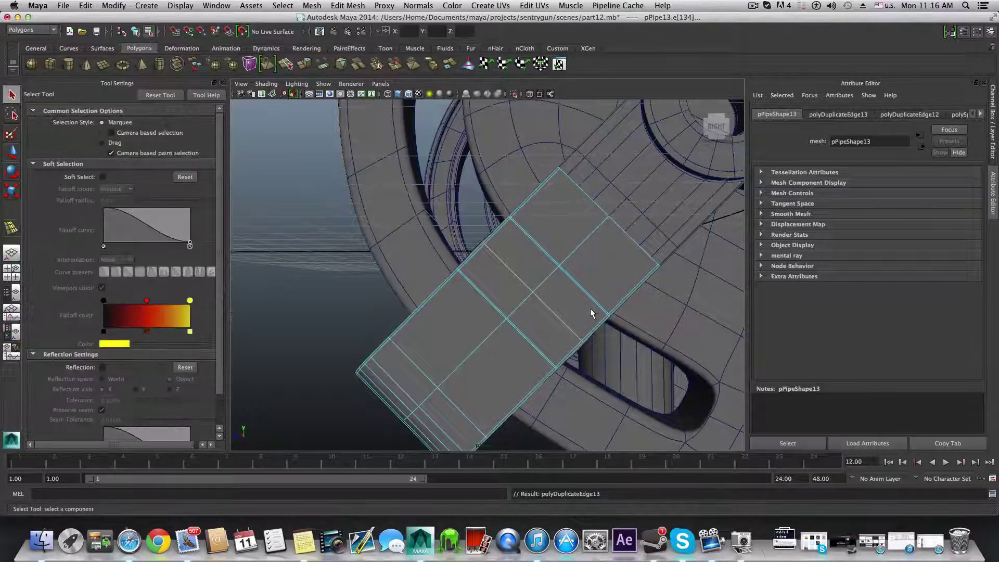
# Step: Chamfer the vertex where the lengthwise and crosswise centre loops meet, forming a small diamond face
pyautogui.moveTo(536, 311); pyautogui.dragTo(525, 298, button='right')
pyautogui.click(531, 292)
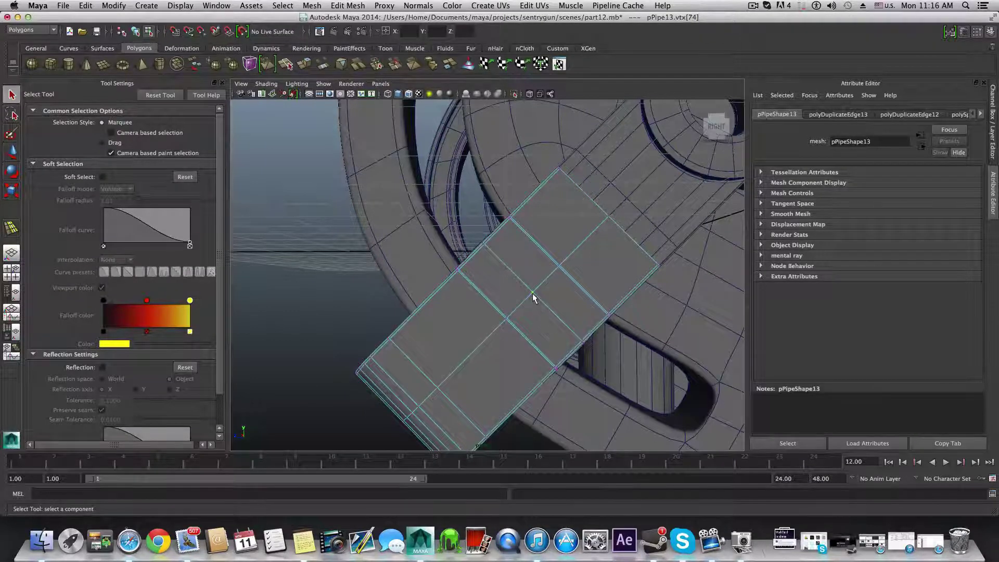
pyautogui.keyDown('shift'); pyautogui.moveTo(532, 293); pyautogui.dragTo(569, 296, button='right'); pyautogui.keyUp('shift')
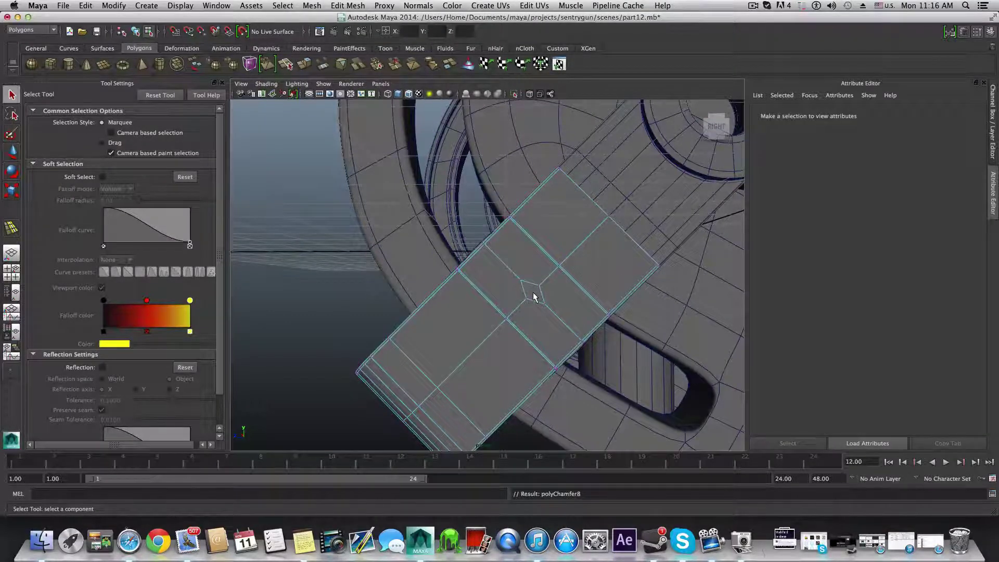
# Step: Rotate the whole bracket upright in discrete 15-degree steps
pyautogui.press('F8')
pyautogui.scroll(-4, 530, 307)
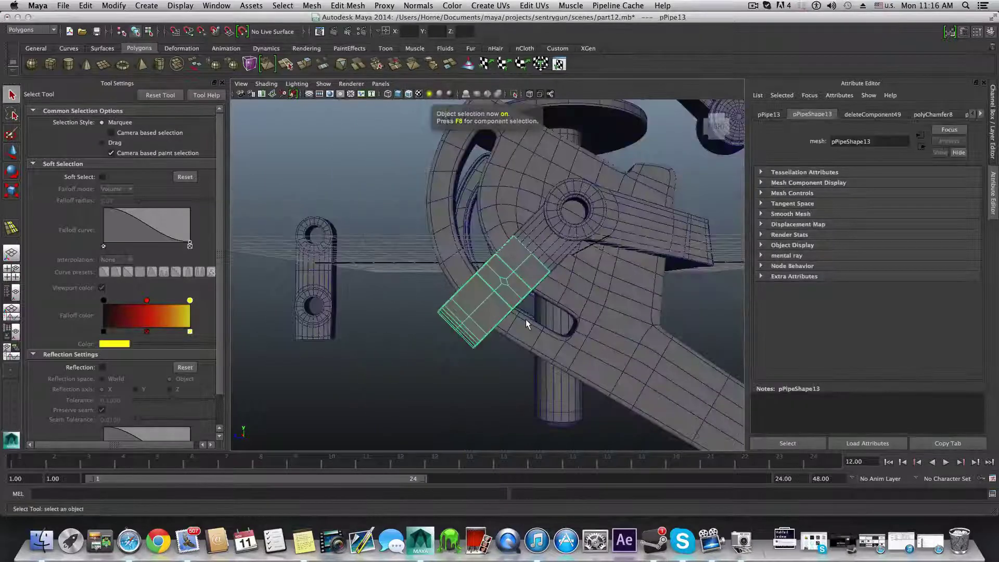
pyautogui.press('e')
pyautogui.press('j')
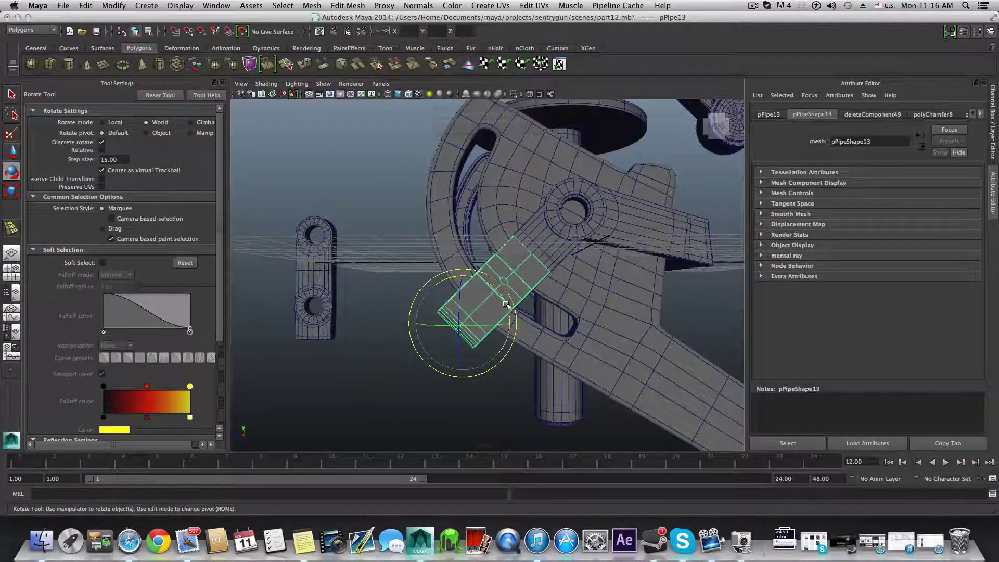
pyautogui.moveTo(505, 304); pyautogui.dragTo(473, 271)
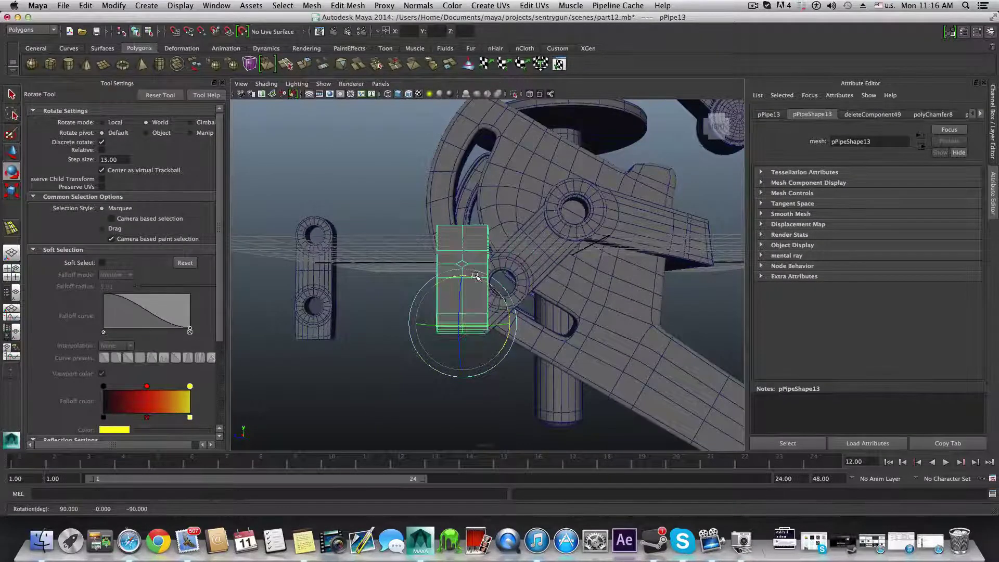
# Step: Move the bracket sideways off the leg assembly, over to the spare link
pyautogui.press('q')
pyautogui.press('w')
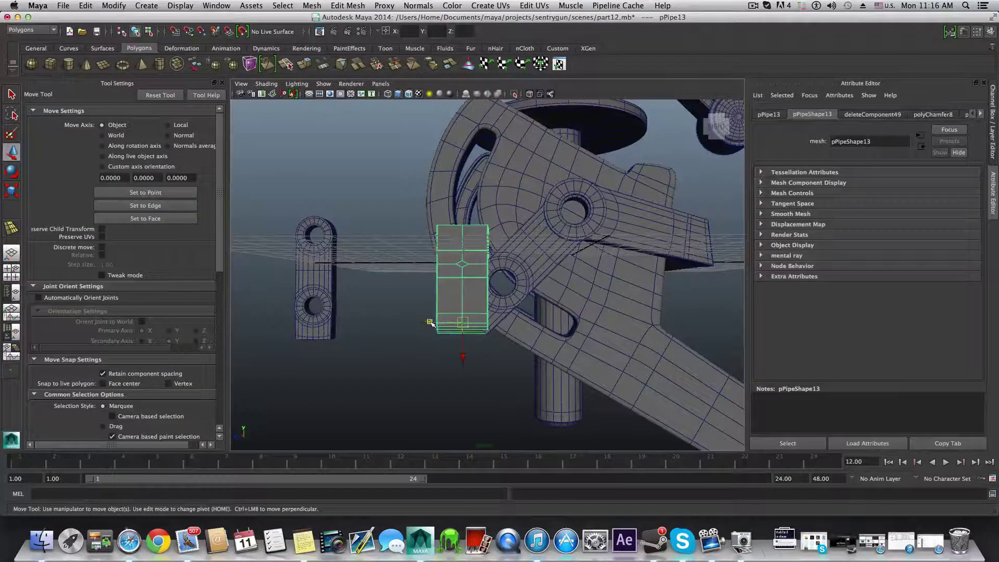
pyautogui.moveTo(428, 322); pyautogui.dragTo(275, 324)
pyautogui.press('f')
pyautogui.scroll(3, 577, 348)
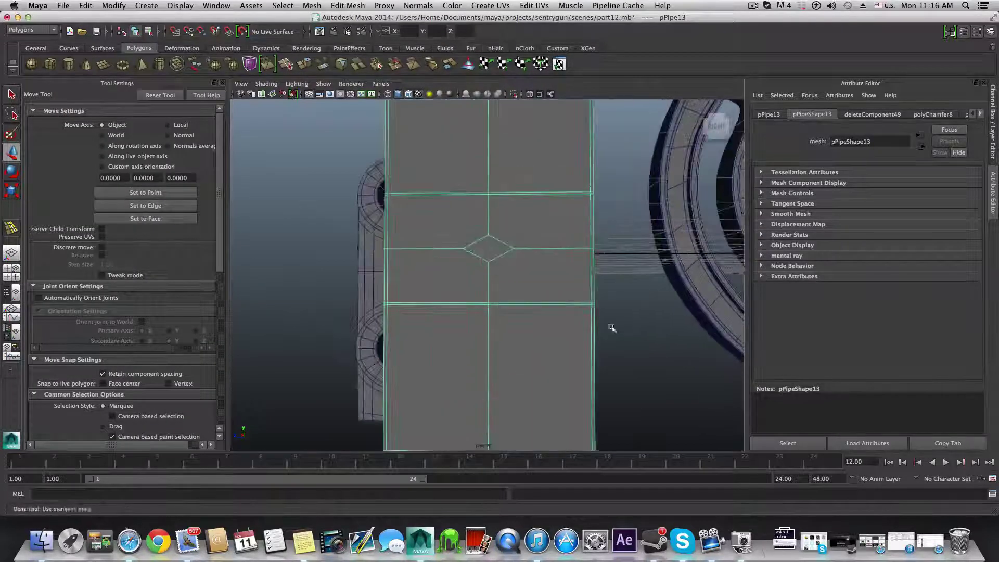
# Step: Scale the diamond face narrower across the bracket until its width matches its height
pyautogui.moveTo(499, 259); pyautogui.dragTo(503, 281, button='right')
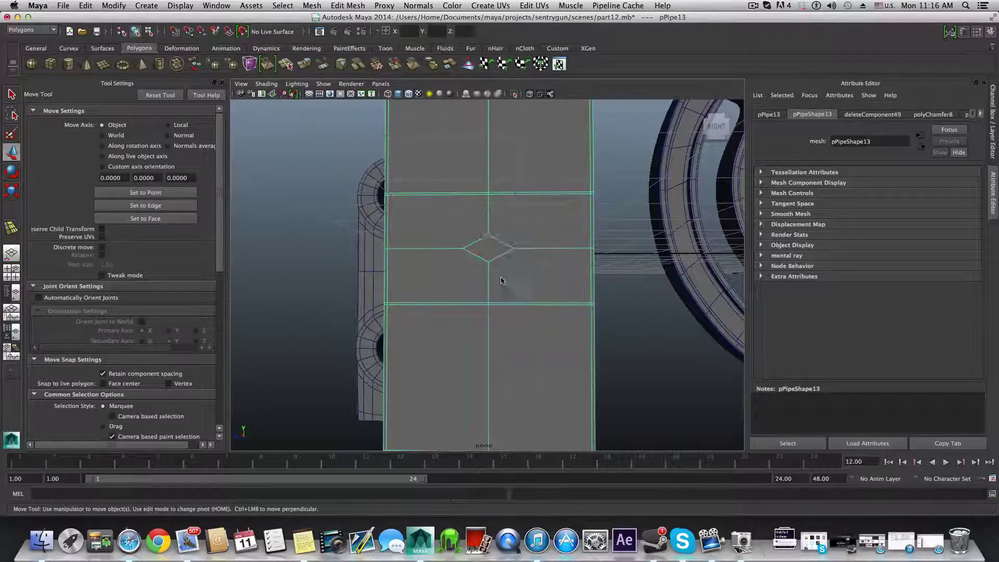
pyautogui.click(495, 253)
pyautogui.press('r')
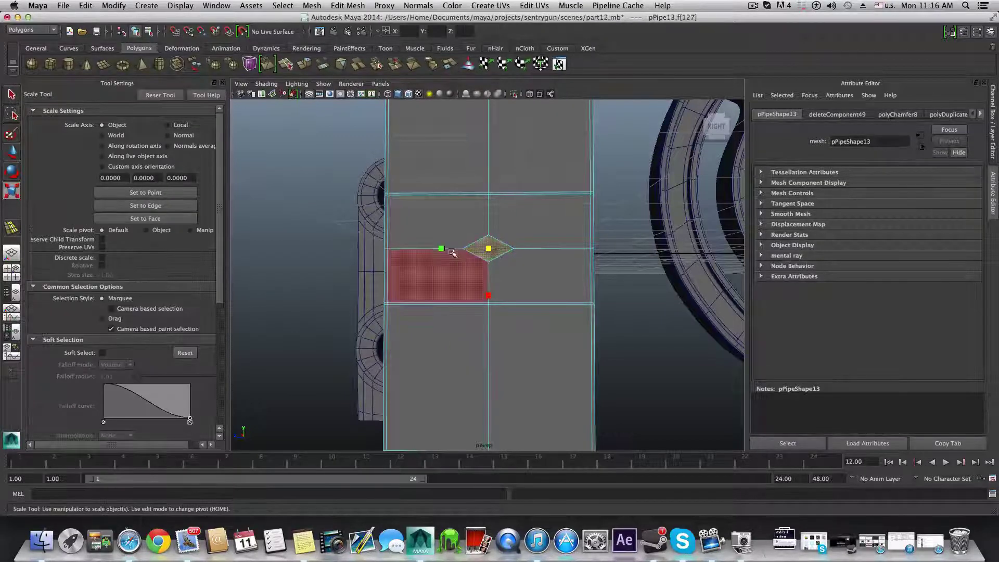
pyautogui.moveTo(442, 248); pyautogui.dragTo(517, 263)
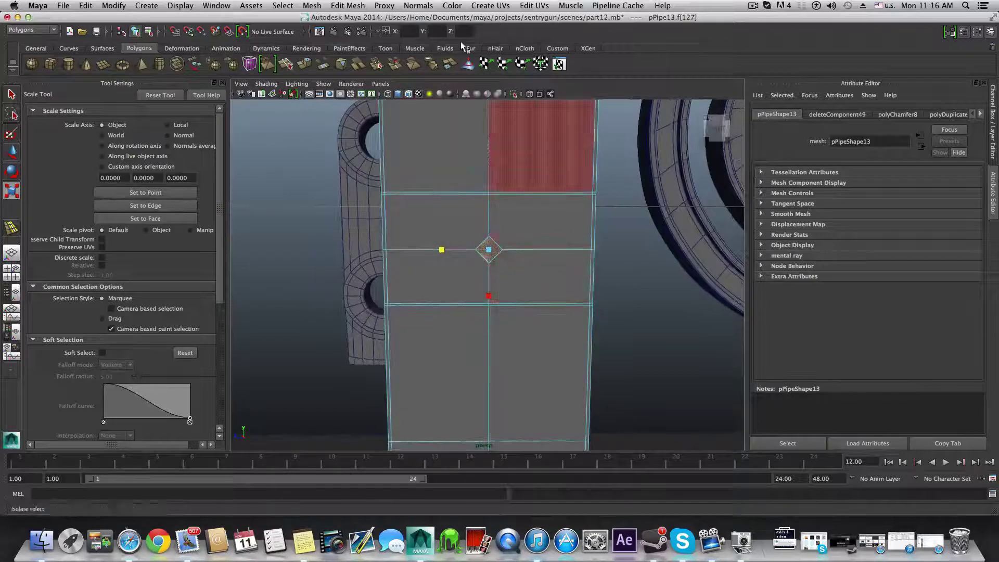
# Step: Cut an edge with the Interactive Split Tool from the surrounding panel's upper-right corner to the middle of the diamond's facing side
pyautogui.click(348, 5)
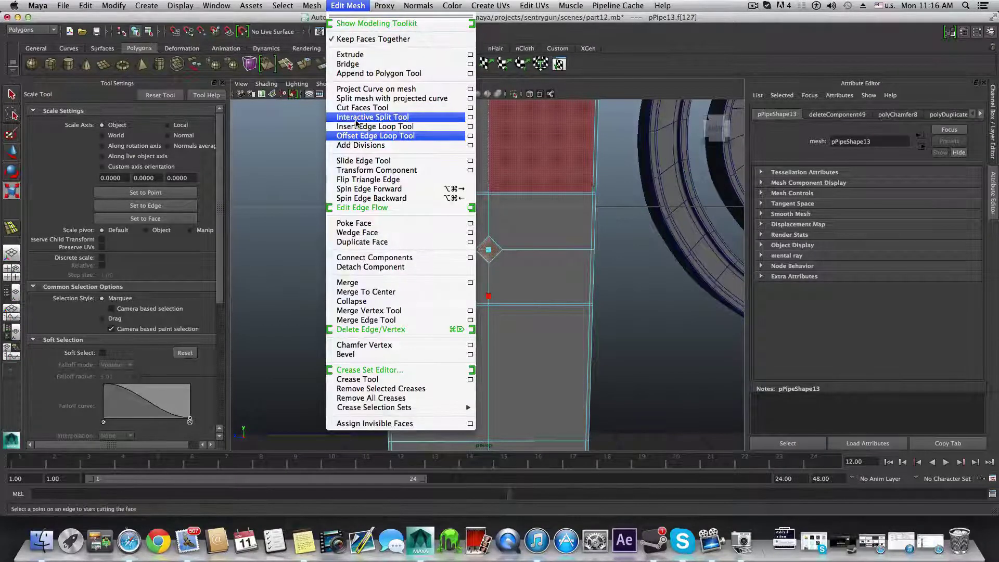
pyautogui.click(359, 117)
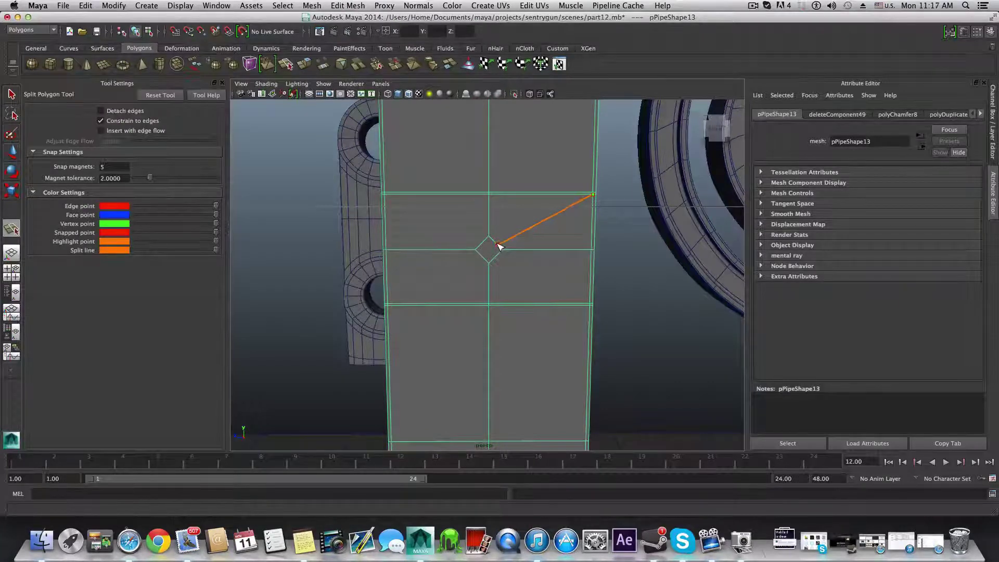
pyautogui.press('Return')
pyautogui.press('super+z')
pyautogui.click(593, 196)
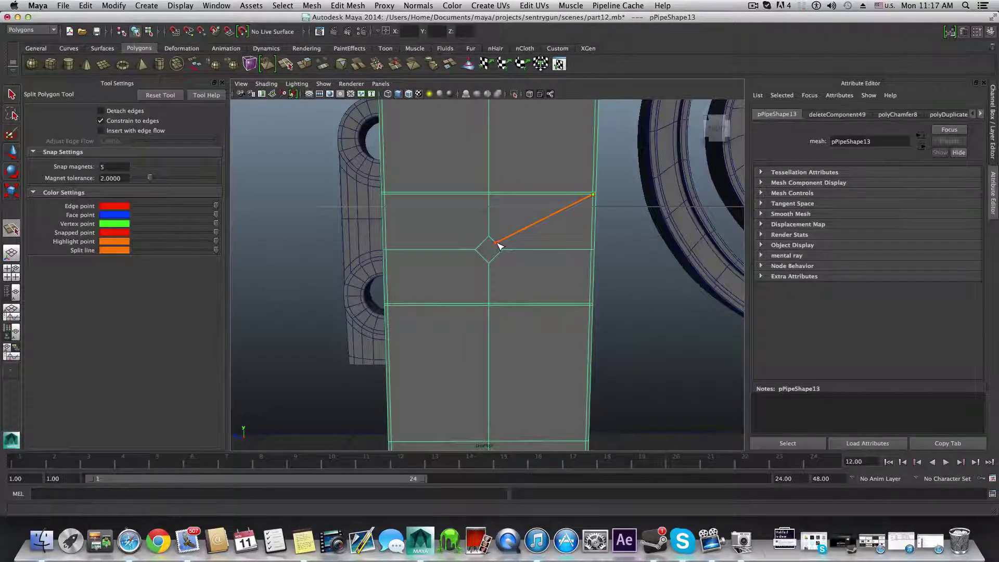
pyautogui.press('Return')
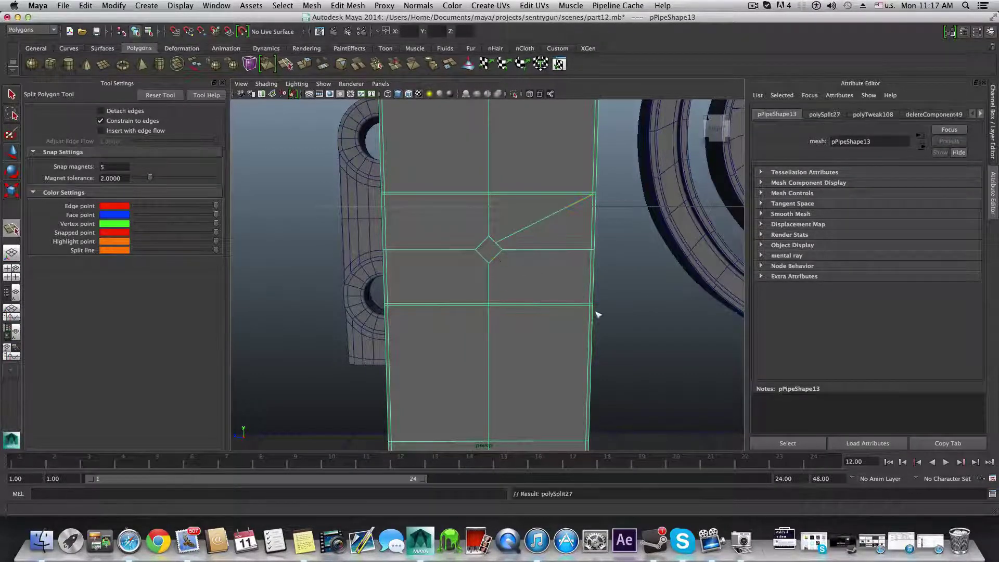
# Step: Cut edges from the panel's lower-right, lower-left and upper-left corners to the diamond's facing sides
pyautogui.moveTo(498, 275); pyautogui.dragTo(497, 258)
pyautogui.press('Return')
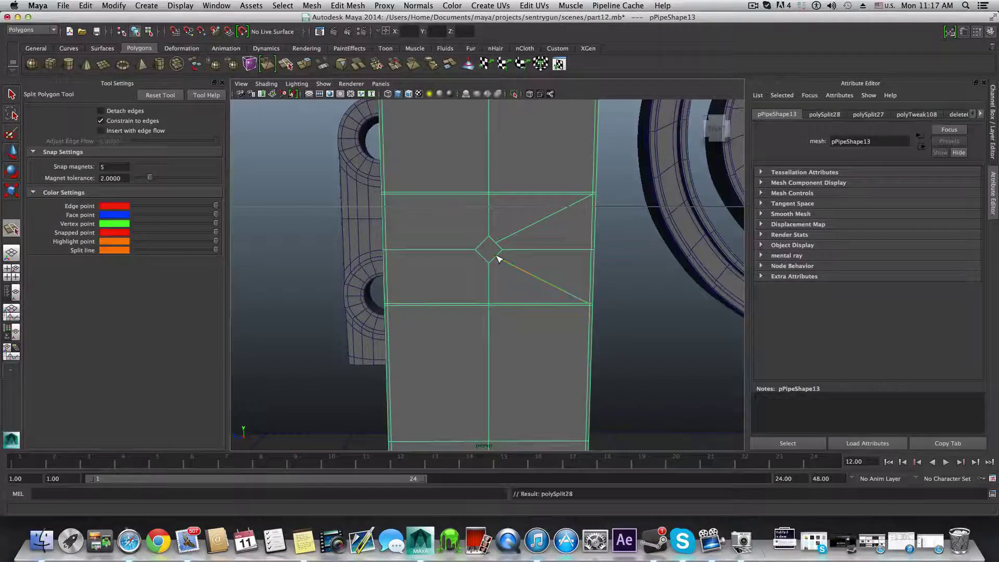
pyautogui.click(388, 305)
pyautogui.click(474, 258)
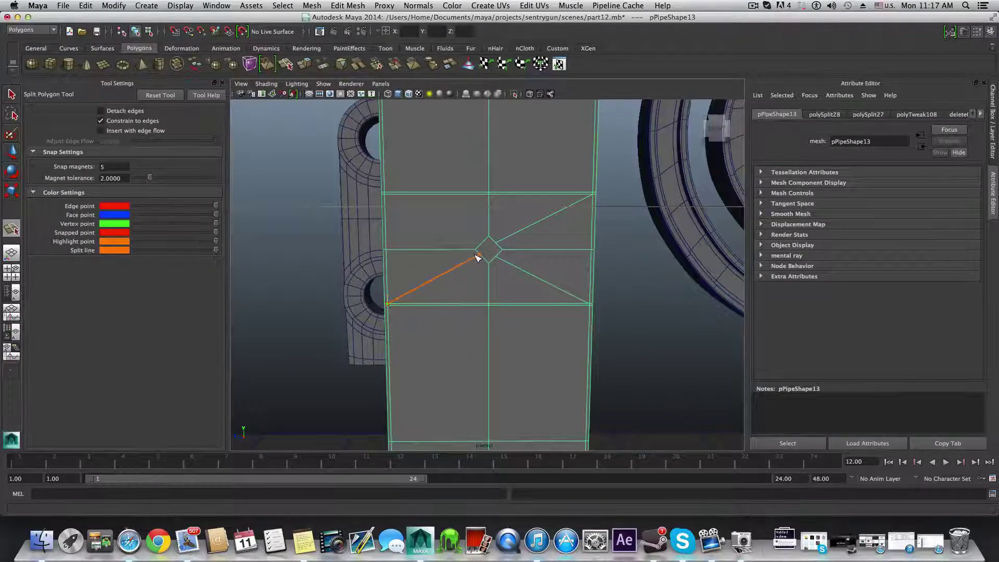
pyautogui.moveTo(477, 258); pyautogui.dragTo(483, 259)
pyautogui.press('Return')
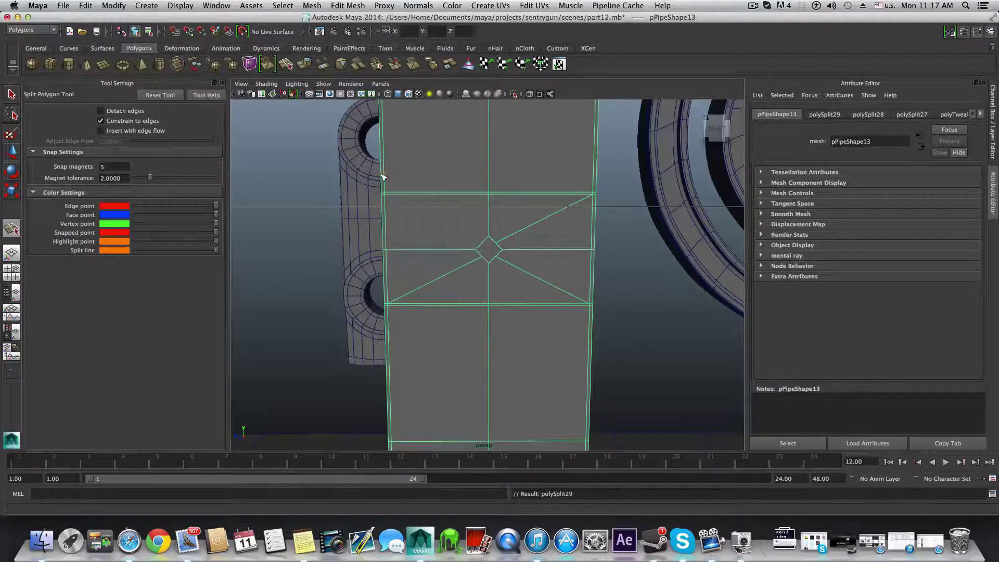
pyautogui.click(387, 196)
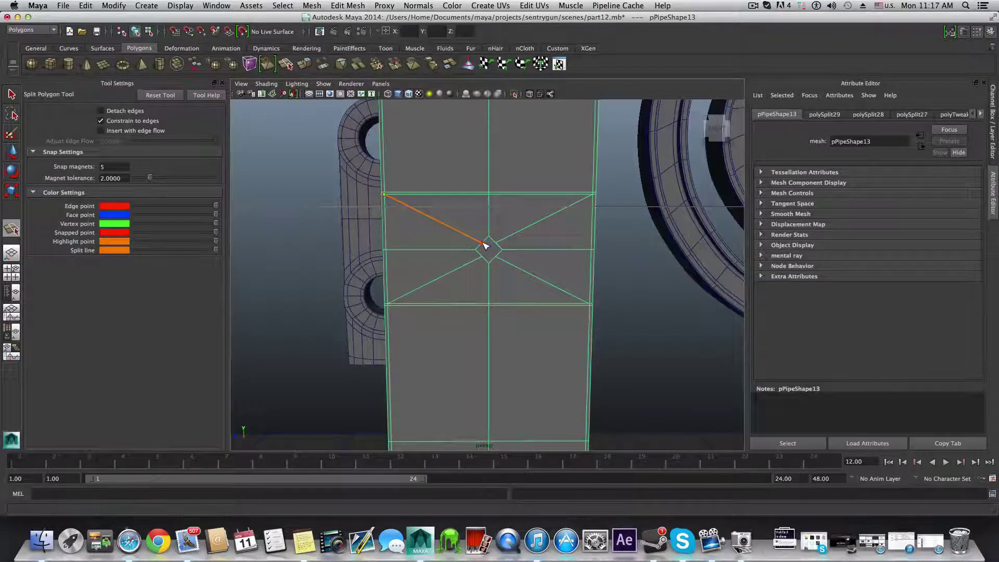
pyautogui.press('Return')
# Step: Check the cuts' corner connections up close and undo the last three cuts
pyautogui.keyDown('alt'); pyautogui.moveTo(474, 240); pyautogui.dragTo(607, 304, button='right'); pyautogui.keyUp('alt')
pyautogui.keyDown('alt'); pyautogui.moveTo(606, 303); pyautogui.dragTo(530, 335, button='middle'); pyautogui.keyUp('alt')
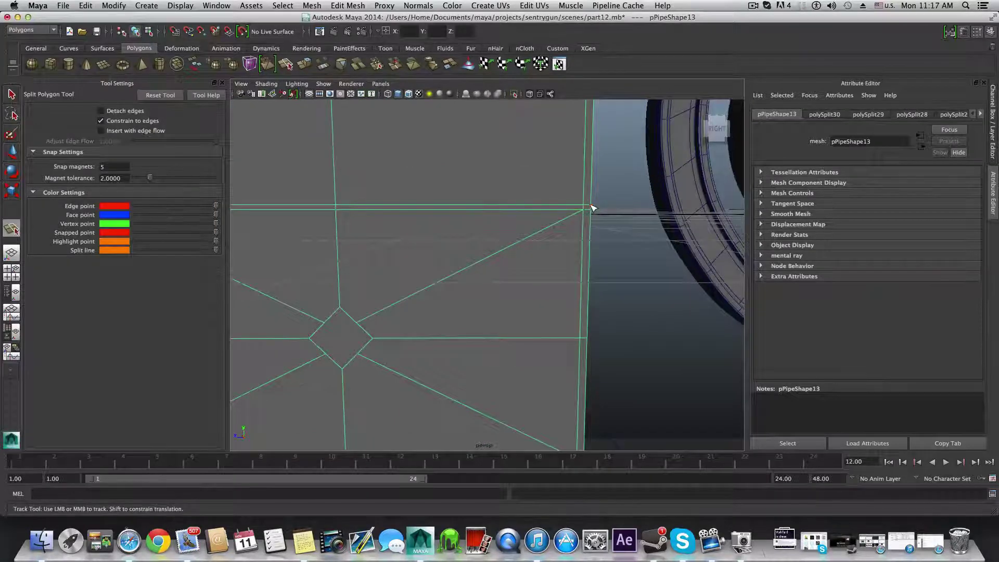
pyautogui.keyDown('alt'); pyautogui.moveTo(368, 261); pyautogui.dragTo(598, 192, button='middle'); pyautogui.keyUp('alt')
pyautogui.keyDown('alt'); pyautogui.moveTo(538, 287); pyautogui.dragTo(351, 243, button='middle'); pyautogui.keyUp('alt')
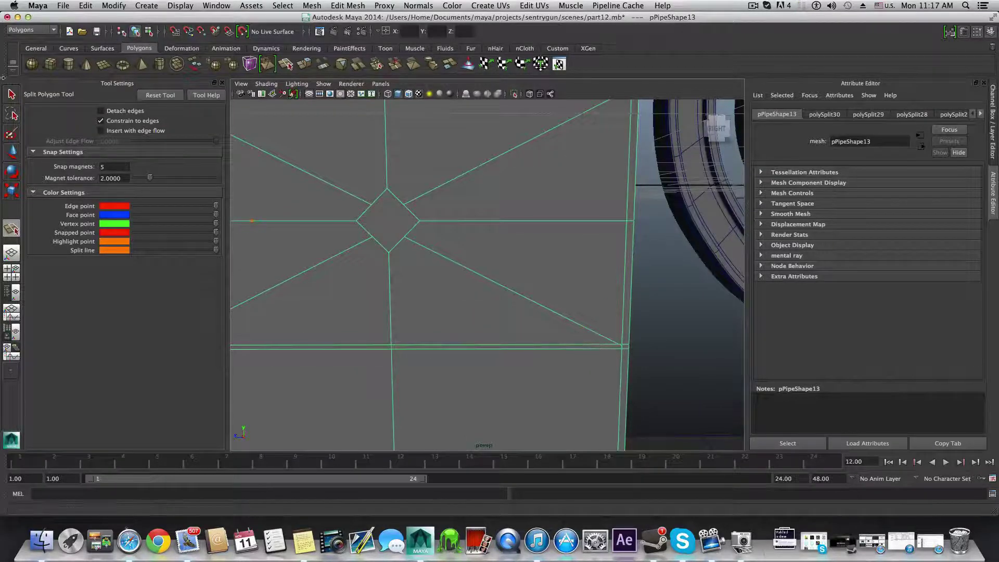
pyautogui.press('z')
pyautogui.press('z')
pyautogui.press('z')
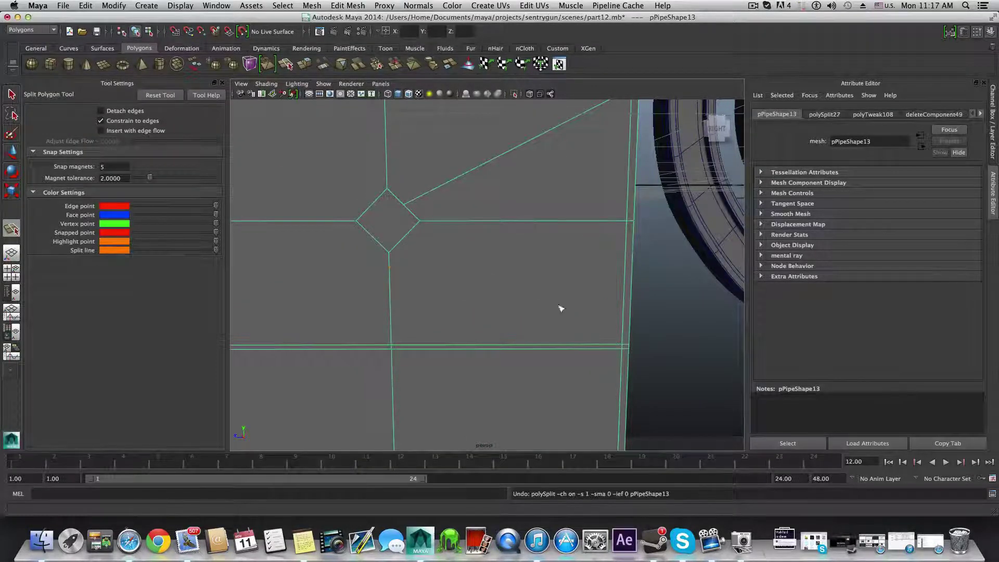
# Step: Cut an edge from the panel's lower-right inner corner to the middle of the diamond's lower-right side
pyautogui.click(623, 344)
pyautogui.moveTo(577, 342); pyautogui.dragTo(408, 236)
pyautogui.press('Return')
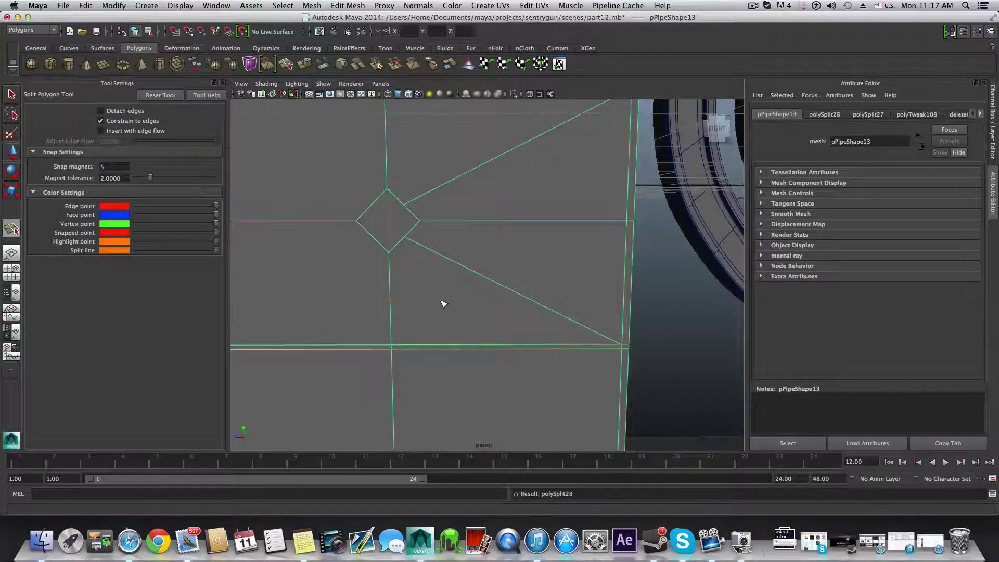
# Step: Undo the last polygon split and set the Split Polygon Tool's snap magnets to 1
pyautogui.keyDown('alt'); pyautogui.moveTo(438, 303); pyautogui.dragTo(598, 328, button='right'); pyautogui.keyUp('alt')
pyautogui.keyDown('alt'); pyautogui.moveTo(598, 327); pyautogui.dragTo(513, 272, button='middle'); pyautogui.keyUp('alt')
pyautogui.scroll(-5, 457, 224)
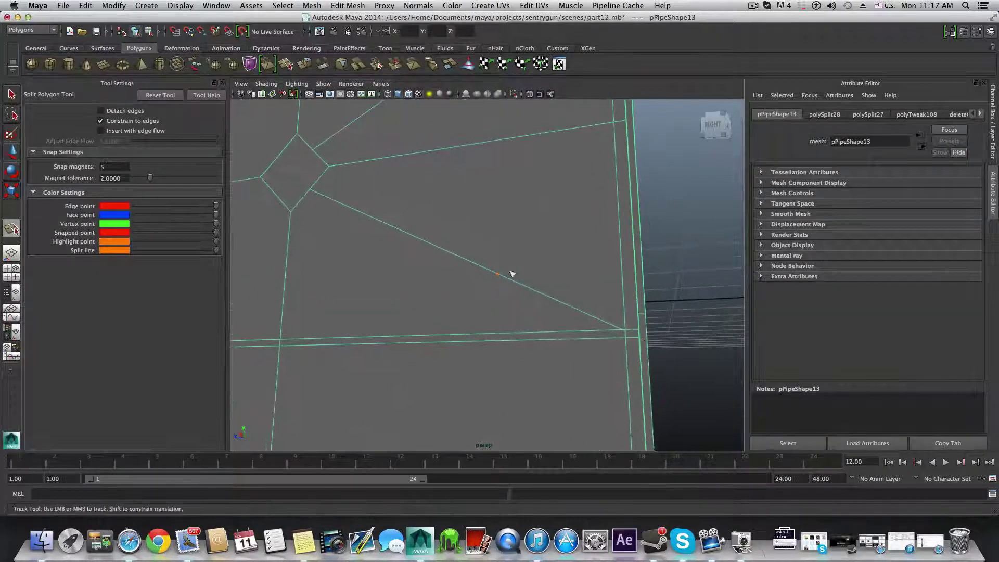
pyautogui.hotkey('ctrl', 'z')
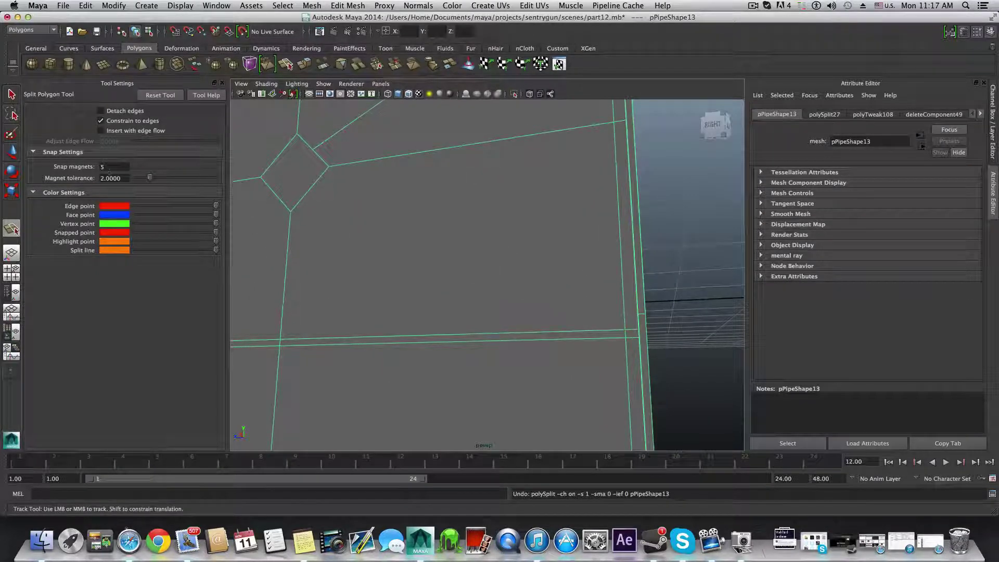
pyautogui.doubleClick(109, 170)
pyautogui.write('1')
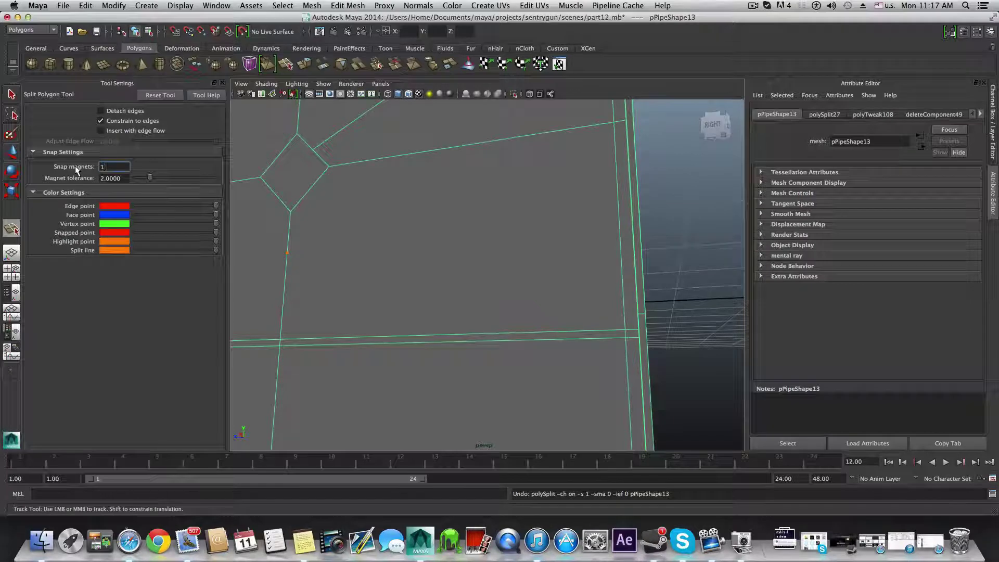
pyautogui.press('Return')
# Step: Split the panel from its lower-right, lower-left and upper-left inner corners to the midpoints of the diamond's facing edges
pyautogui.click(626, 331)
pyautogui.click(353, 187)
pyautogui.press('Return')
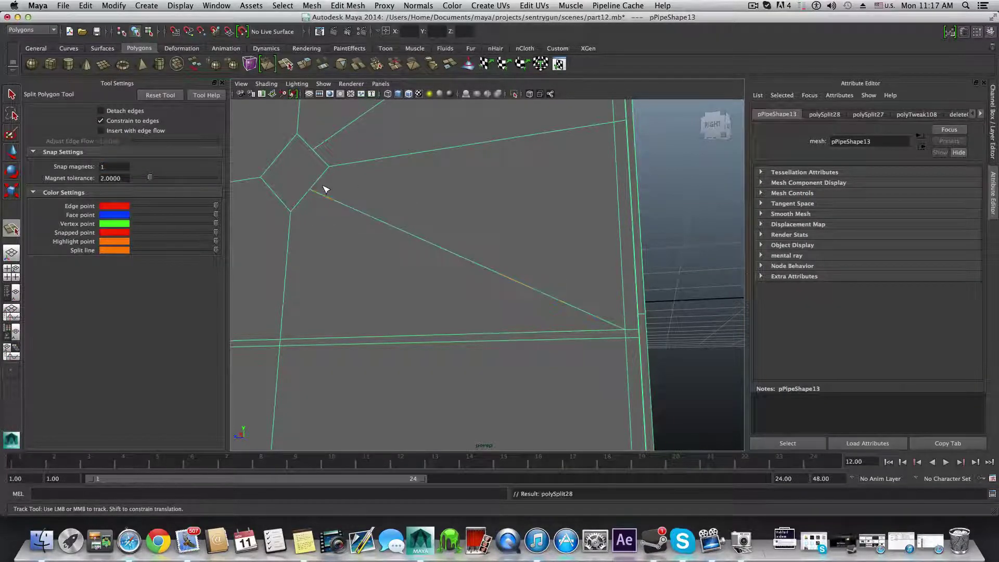
pyautogui.keyDown('alt'); pyautogui.moveTo(323, 188); pyautogui.dragTo(655, 350); pyautogui.keyUp('alt')
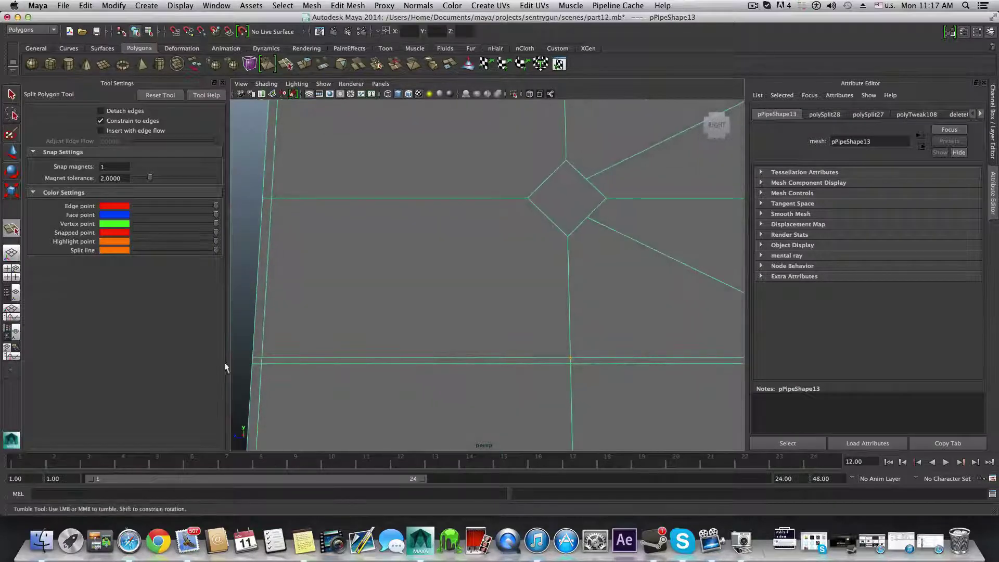
pyautogui.click(263, 358)
pyautogui.click(540, 216)
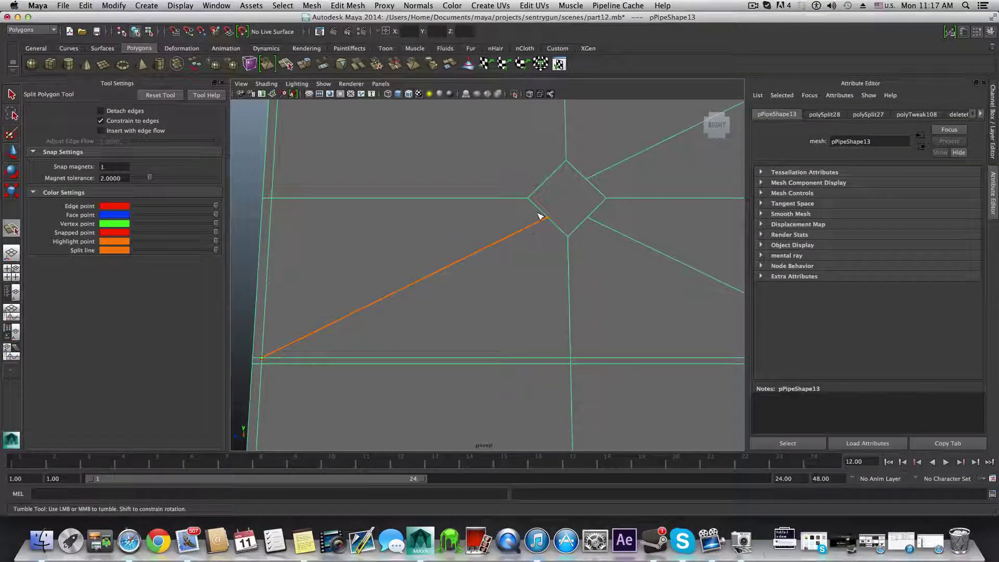
pyautogui.keyDown('alt'); pyautogui.moveTo(450, 185); pyautogui.dragTo(395, 304, button='middle'); pyautogui.keyUp('alt')
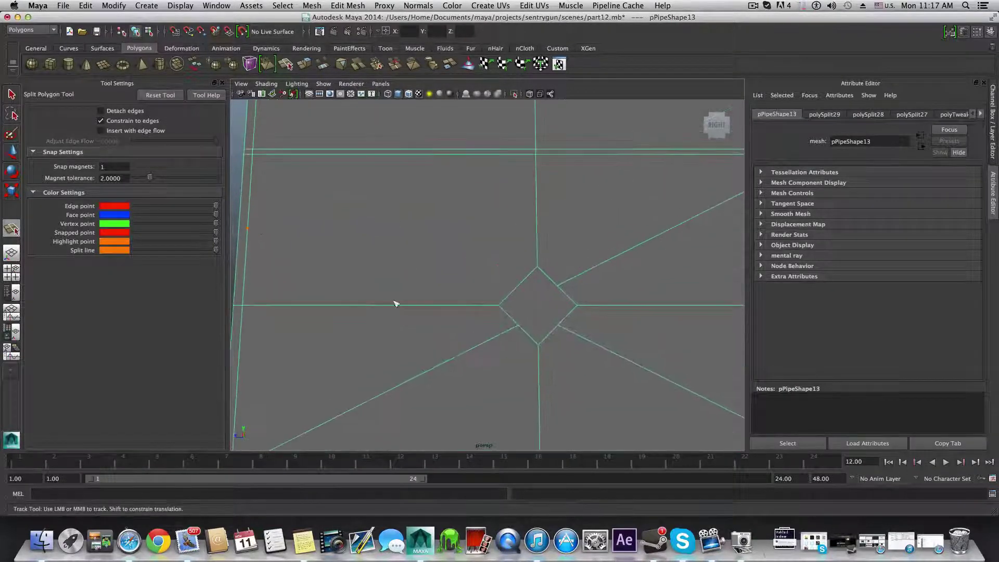
pyautogui.click(253, 154)
pyautogui.click(519, 285)
pyautogui.press('Return')
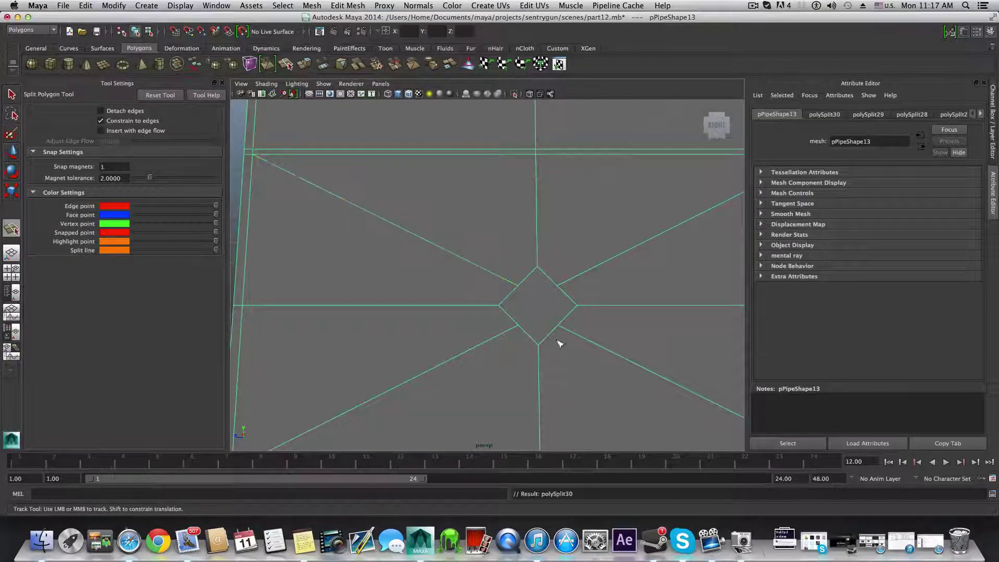
# Step: Select the central diamond face and scale it up uniformly to almost fill the panel's height
pyautogui.scroll(-3, 590, 375)
pyautogui.keyDown('alt'); pyautogui.moveTo(561, 368); pyautogui.dragTo(562, 370); pyautogui.keyUp('alt')
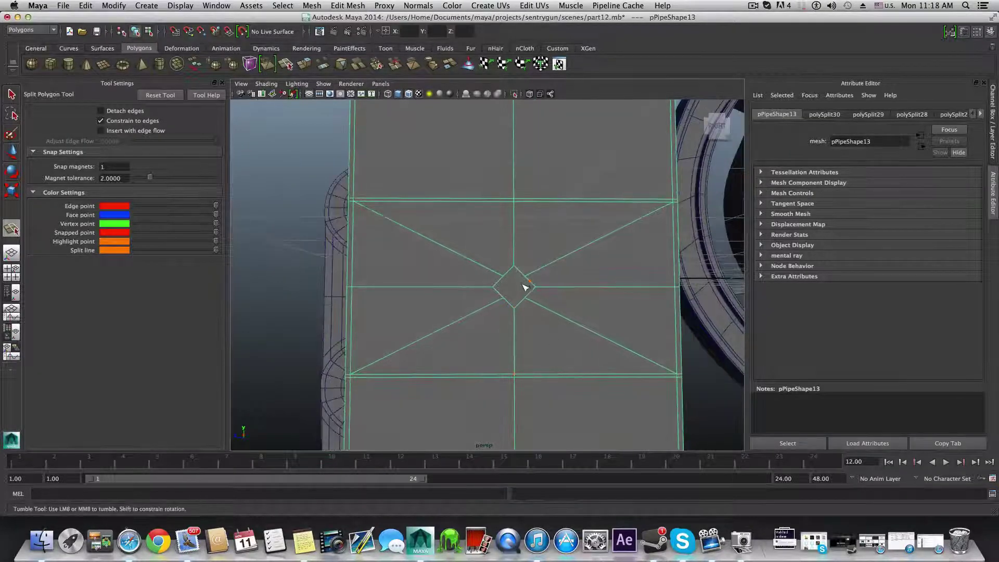
pyautogui.moveTo(494, 290)
pyautogui.mouseDown(button='right')
pyautogui.moveTo(496, 299)
pyautogui.moveTo(513, 295)
pyautogui.mouseUp(button='right')
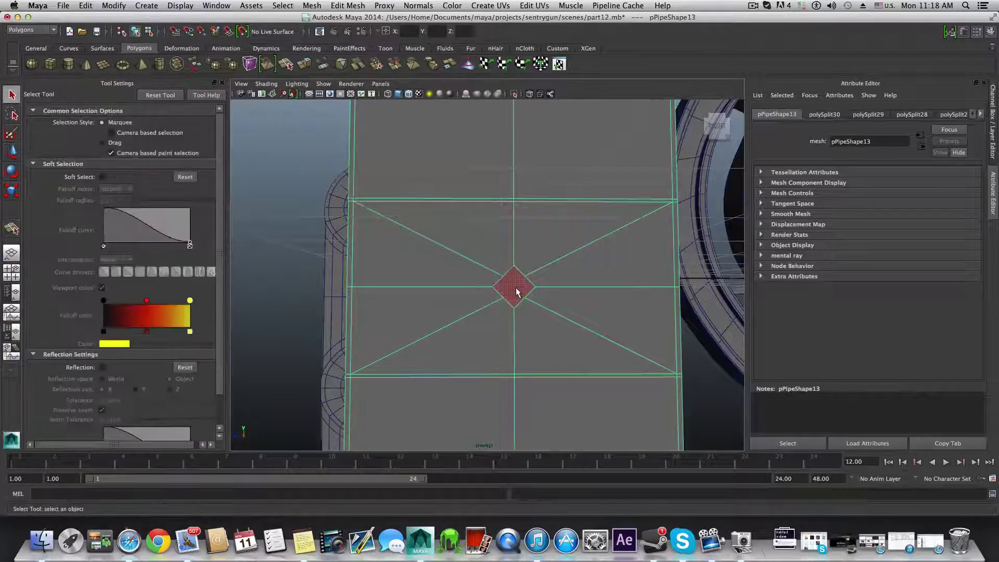
pyautogui.click(516, 287)
pyautogui.press('r')
pyautogui.moveTo(515, 287); pyautogui.dragTo(588, 299)
# Step: Select the four mid-edge vertices of the diamond and scale them outward to form a regular octagon
pyautogui.keyDown('alt'); pyautogui.moveTo(588, 299); pyautogui.dragTo(511, 305, button='right'); pyautogui.keyUp('alt')
pyautogui.keyDown('alt'); pyautogui.moveTo(510, 307); pyautogui.dragTo(488, 299); pyautogui.keyUp('alt')
pyautogui.moveTo(523, 270); pyautogui.dragTo(491, 268, button='right')
pyautogui.click(479, 254)
pyautogui.click(480, 258)
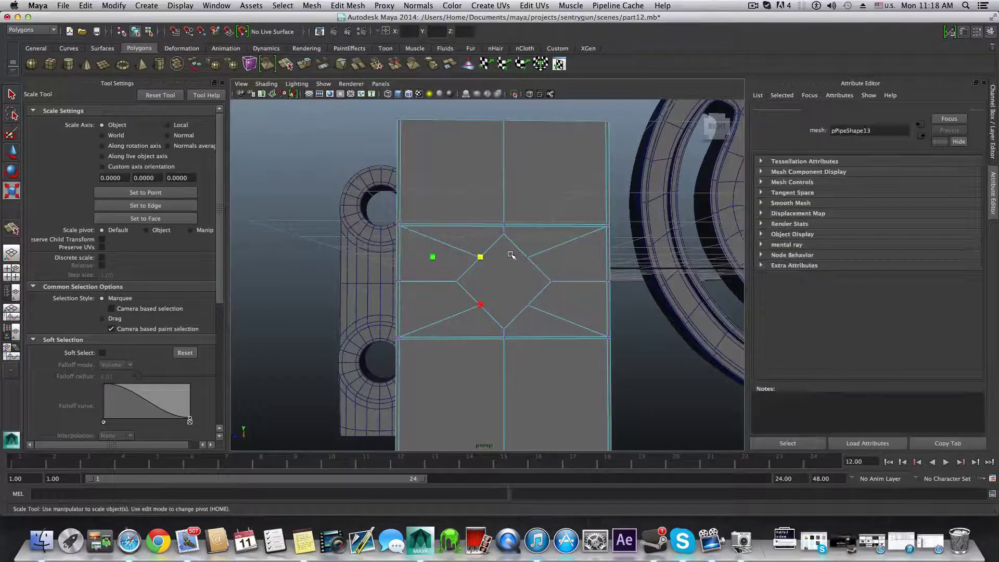
pyautogui.keyDown('shift'); pyautogui.click(526, 305); pyautogui.keyUp('shift')
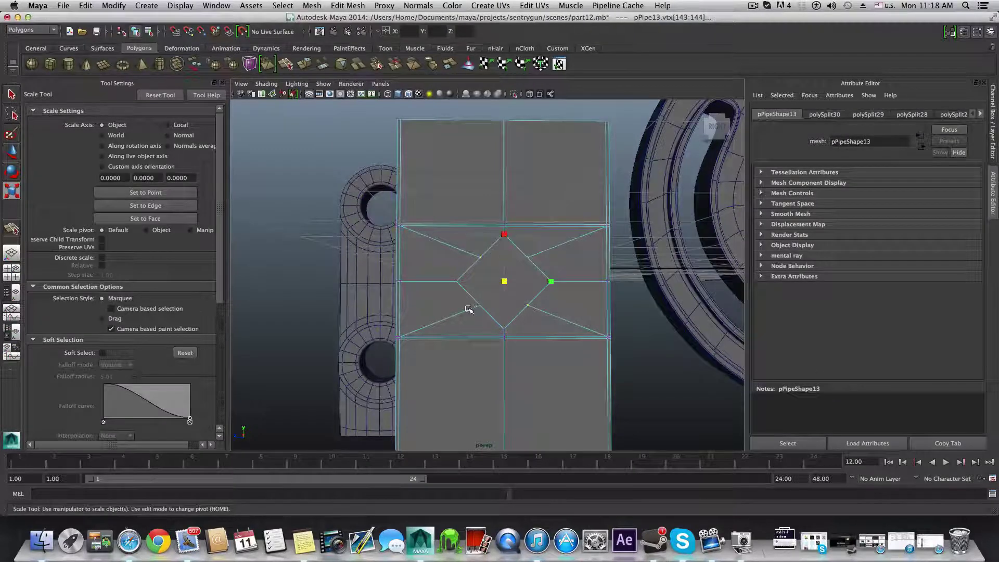
pyautogui.keyDown('shift'); pyautogui.click(479, 305); pyautogui.keyUp('shift')
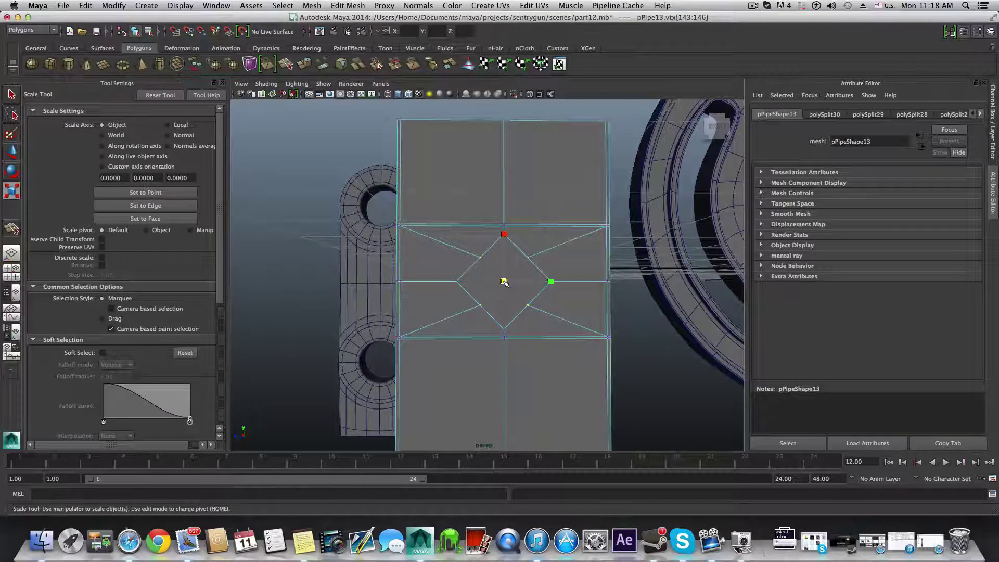
pyautogui.moveTo(504, 281); pyautogui.dragTo(493, 261)
pyautogui.click(509, 277)
pyautogui.keyDown('alt'); pyautogui.moveTo(467, 294); pyautogui.dragTo(461, 331); pyautogui.keyUp('alt')
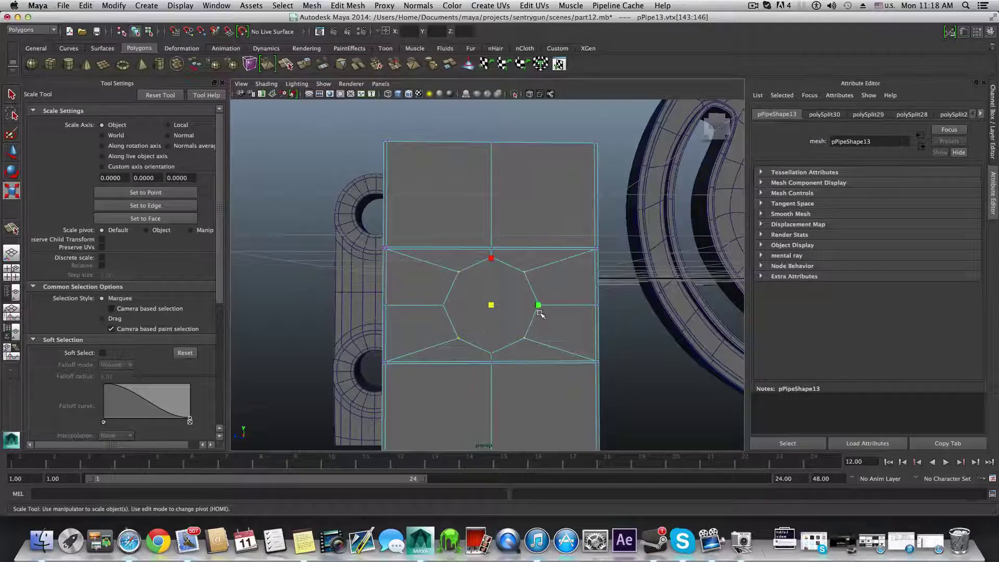
# Step: Delete the octagonal face at the centre of the panel
pyautogui.keyDown('alt'); pyautogui.moveTo(542, 313); pyautogui.dragTo(537, 314); pyautogui.keyUp('alt')
pyautogui.keyDown('alt'); pyautogui.moveTo(537, 314); pyautogui.dragTo(518, 331, button='middle'); pyautogui.keyUp('alt')
pyautogui.keyDown('alt'); pyautogui.moveTo(518, 332); pyautogui.dragTo(471, 332, button='right'); pyautogui.keyUp('alt')
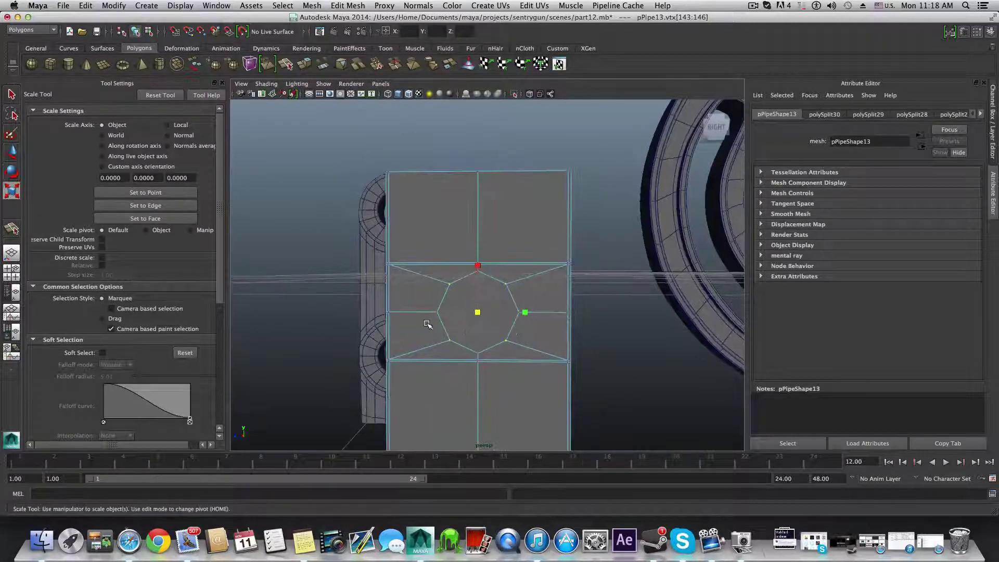
pyautogui.keyDown('alt'); pyautogui.moveTo(425, 326); pyautogui.dragTo(420, 294); pyautogui.keyUp('alt')
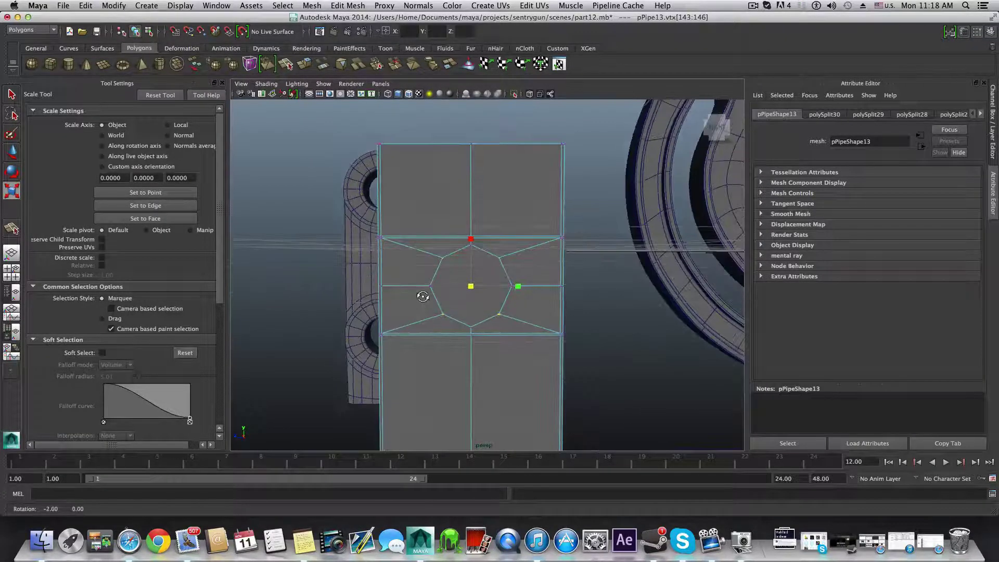
pyautogui.keyDown('alt'); pyautogui.moveTo(422, 292); pyautogui.dragTo(512, 312, button='right'); pyautogui.keyUp('alt')
pyautogui.keyDown('alt'); pyautogui.moveTo(512, 312); pyautogui.dragTo(515, 310); pyautogui.keyUp('alt')
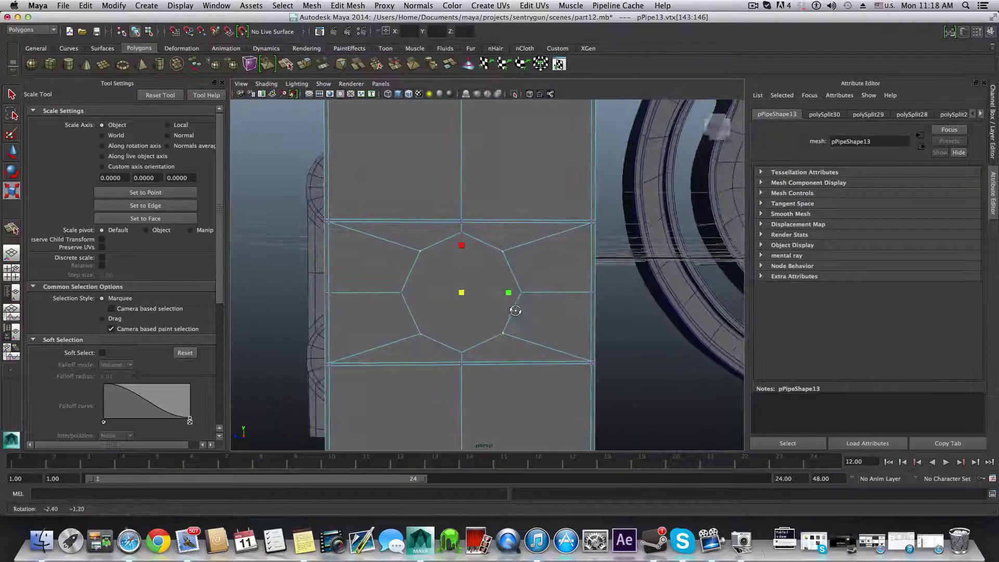
pyautogui.moveTo(479, 290); pyautogui.dragTo(480, 315, button='right')
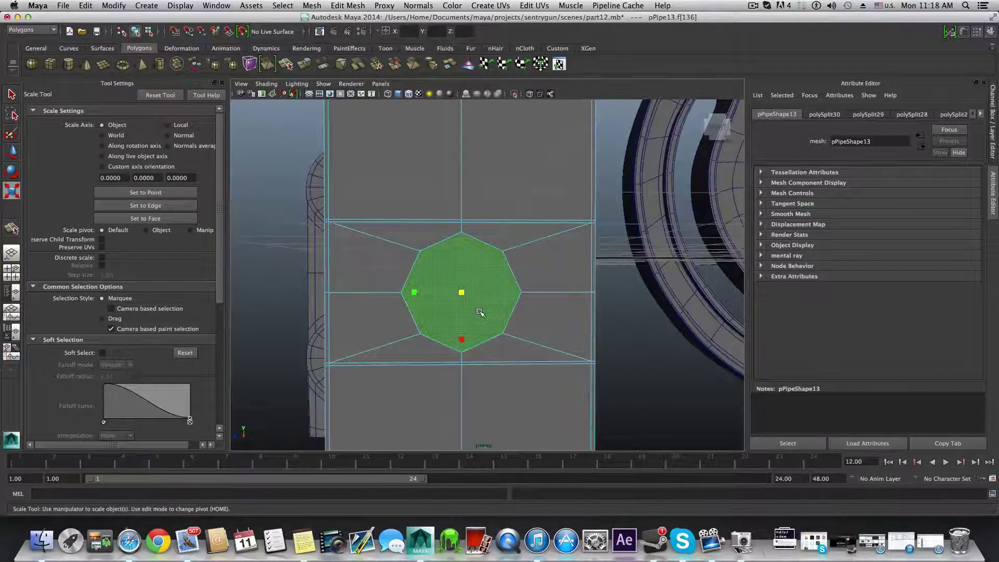
pyautogui.press('Delete')
# Step: Delete the two faces on the plate's inner side that cover the octagonal opening
pyautogui.click(461, 328)
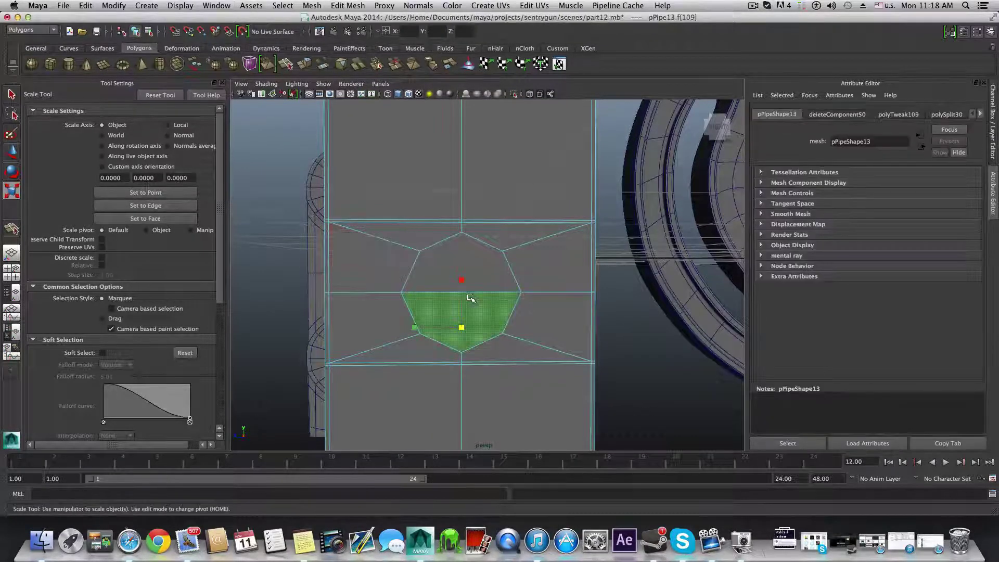
pyautogui.keyDown('alt'); pyautogui.moveTo(338, 343); pyautogui.dragTo(495, 305); pyautogui.keyUp('alt')
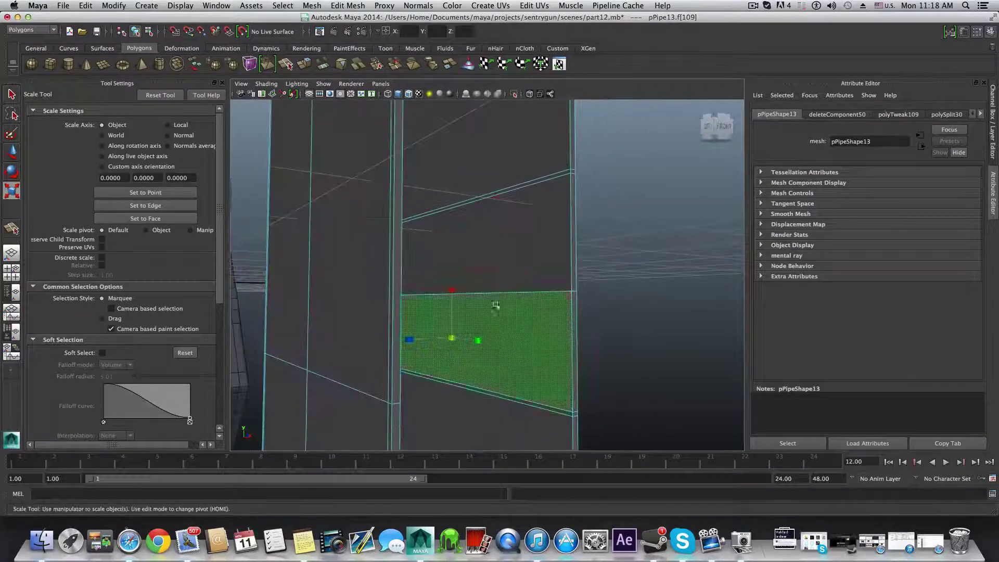
pyautogui.click(491, 279)
pyautogui.click(511, 345)
pyautogui.press('Delete')
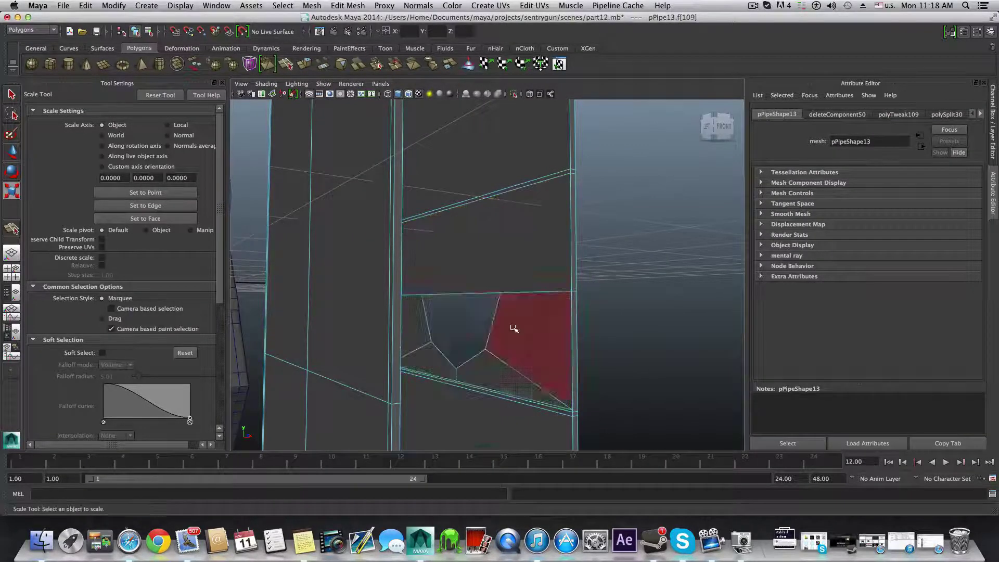
pyautogui.click(515, 272)
pyautogui.press('Delete')
# Step: Select the ring of faces surrounding the octagonal opening and apply Duplicate Face to them
pyautogui.scroll(-5, 516, 375)
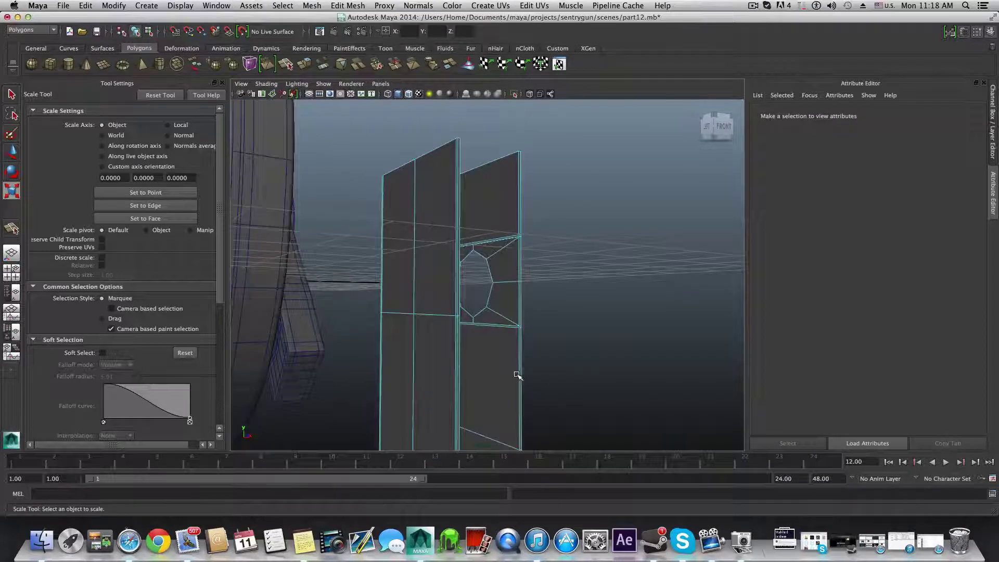
pyautogui.keyDown('alt'); pyautogui.moveTo(517, 374); pyautogui.dragTo(488, 375); pyautogui.keyUp('alt')
pyautogui.keyDown('alt'); pyautogui.moveTo(488, 374); pyautogui.dragTo(366, 375, button='right'); pyautogui.keyUp('alt')
pyautogui.keyDown('alt'); pyautogui.moveTo(481, 382); pyautogui.dragTo(364, 397); pyautogui.keyUp('alt')
pyautogui.keyDown('alt'); pyautogui.moveTo(484, 410); pyautogui.dragTo(597, 368, button='right'); pyautogui.keyUp('alt')
pyautogui.keyDown('alt'); pyautogui.moveTo(597, 368); pyautogui.dragTo(579, 363); pyautogui.keyUp('alt')
pyautogui.rightClick(553, 243)
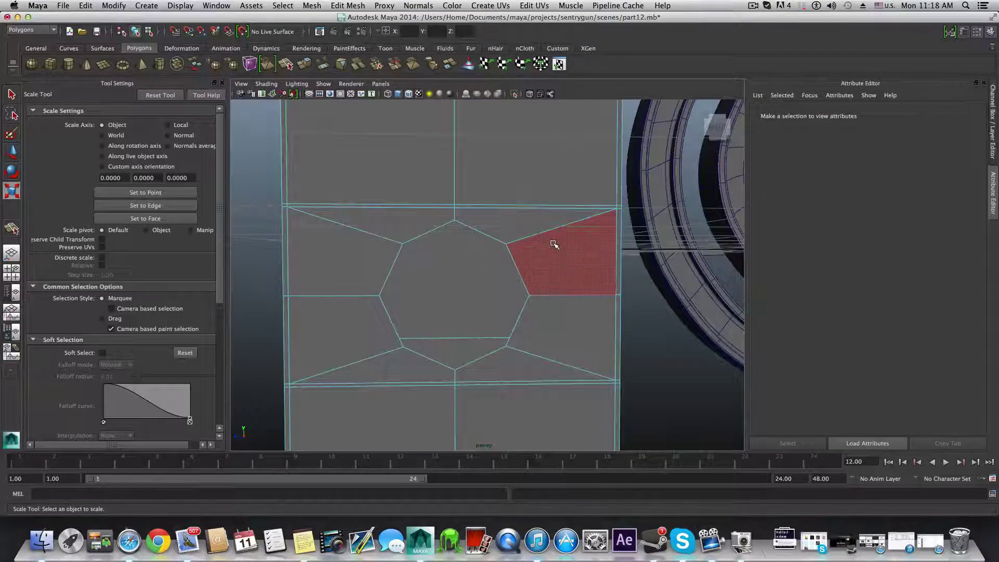
pyautogui.click(553, 245)
pyautogui.keyDown('shift'); pyautogui.click(402, 232); pyautogui.keyUp('shift')
pyautogui.keyDown('shift'); pyautogui.click(368, 252); pyautogui.keyUp('shift')
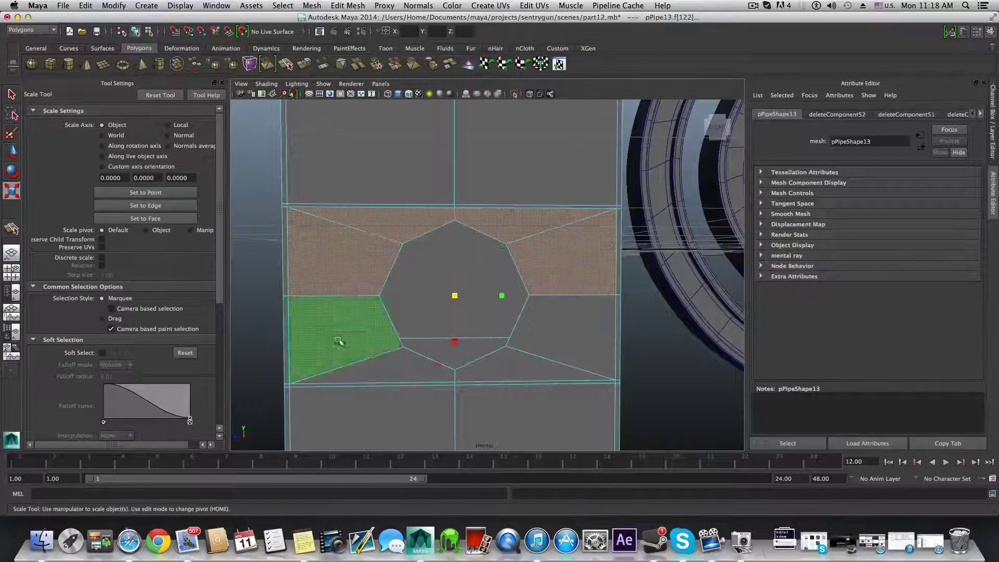
pyautogui.keyDown('shift'); pyautogui.click(420, 366); pyautogui.keyUp('shift')
pyautogui.keyDown('shift'); pyautogui.click(516, 357); pyautogui.keyUp('shift')
pyautogui.keyDown('shift'); pyautogui.click(543, 348); pyautogui.keyUp('shift')
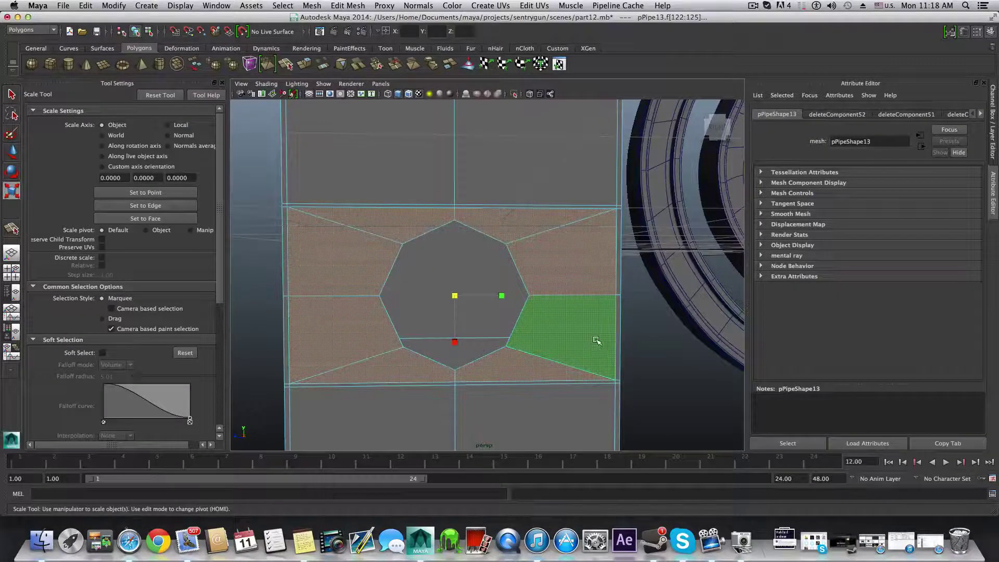
pyautogui.click(348, 7)
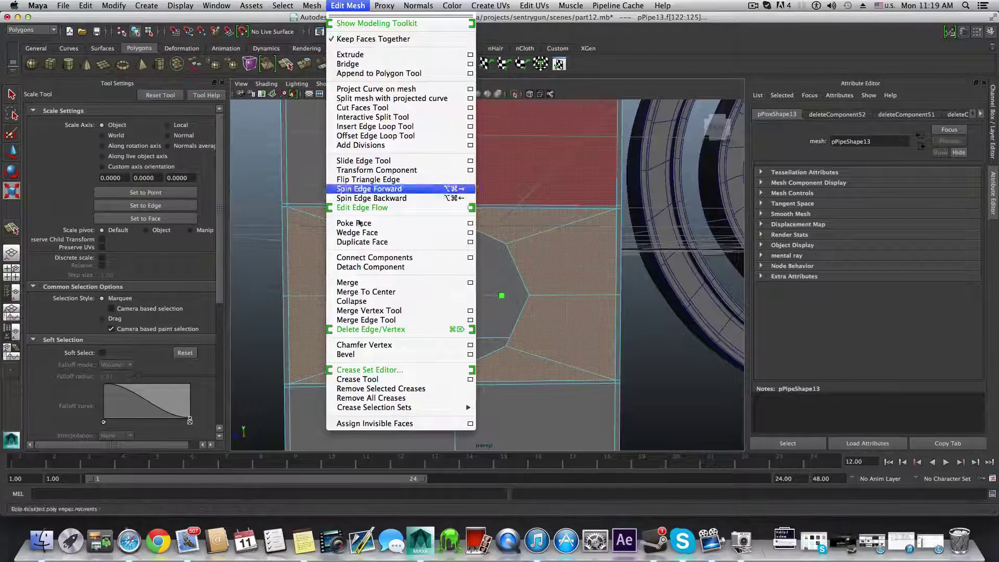
pyautogui.click(364, 242)
pyautogui.scroll(-3, 458, 353)
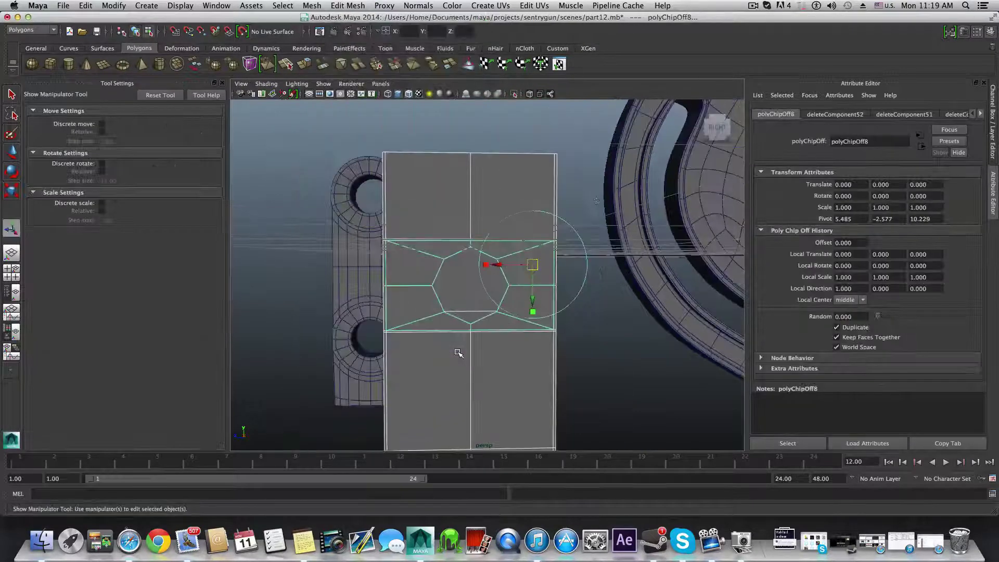
# Step: Delete the faces of the U-shaped bracket's half nearest the slotted disc, keeping the half with the octagonal opening
pyautogui.press('F8')
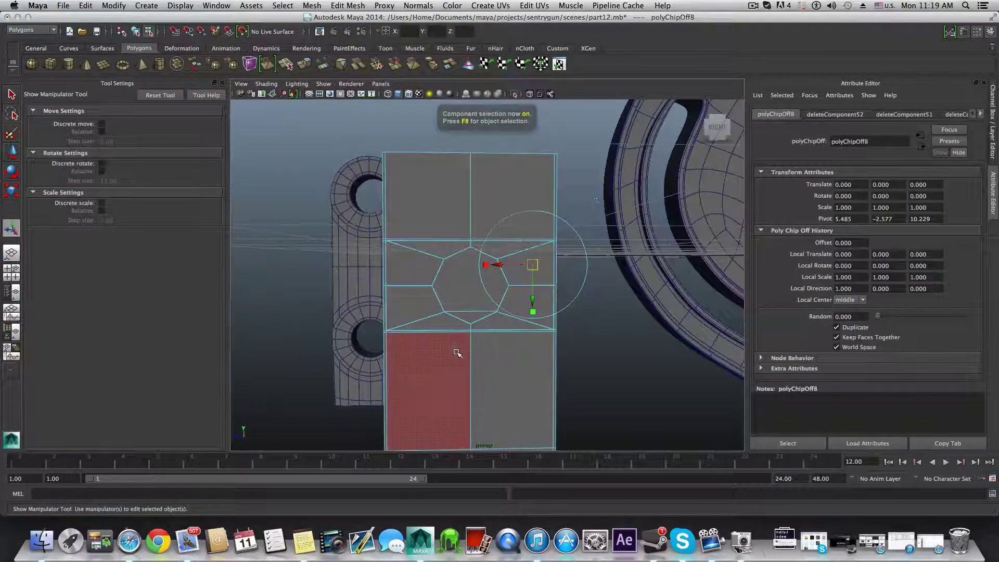
pyautogui.press('F8')
pyautogui.keyDown('alt'); pyautogui.moveTo(443, 342); pyautogui.dragTo(465, 311); pyautogui.keyUp('alt')
pyautogui.moveTo(444, 356); pyautogui.dragTo(442, 335, button='right')
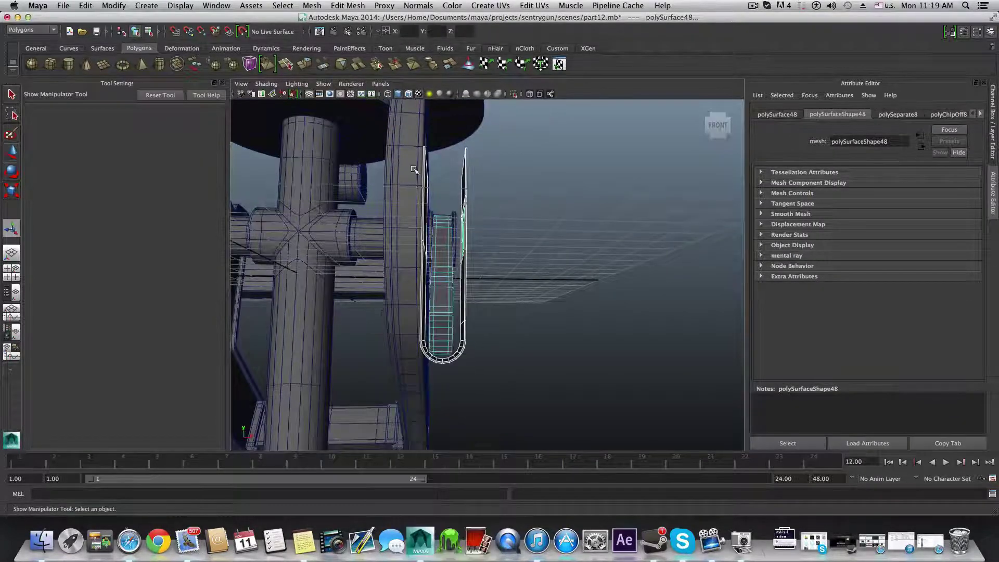
pyautogui.press('F8')
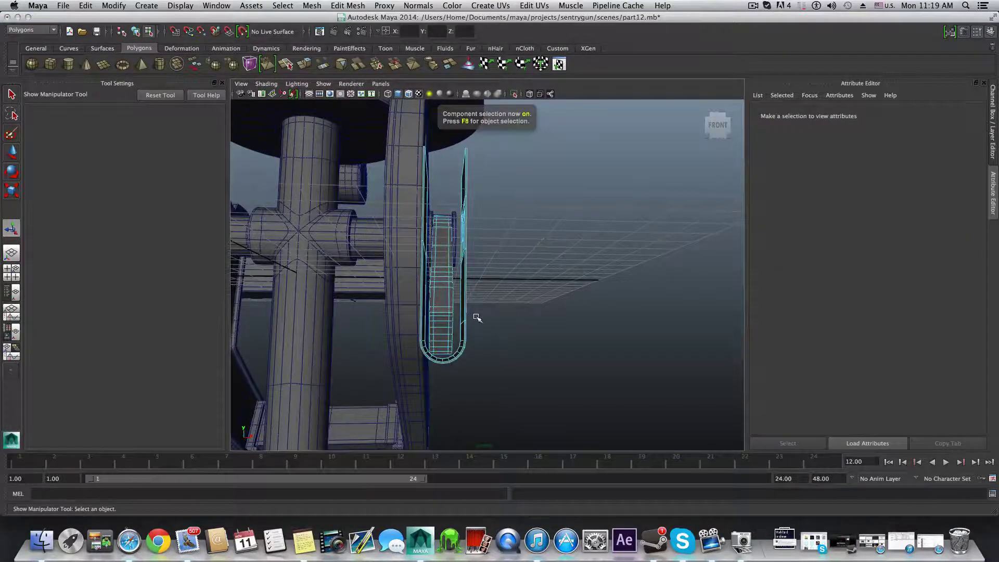
pyautogui.press('F8')
pyautogui.press('F8')
pyautogui.press('F8')
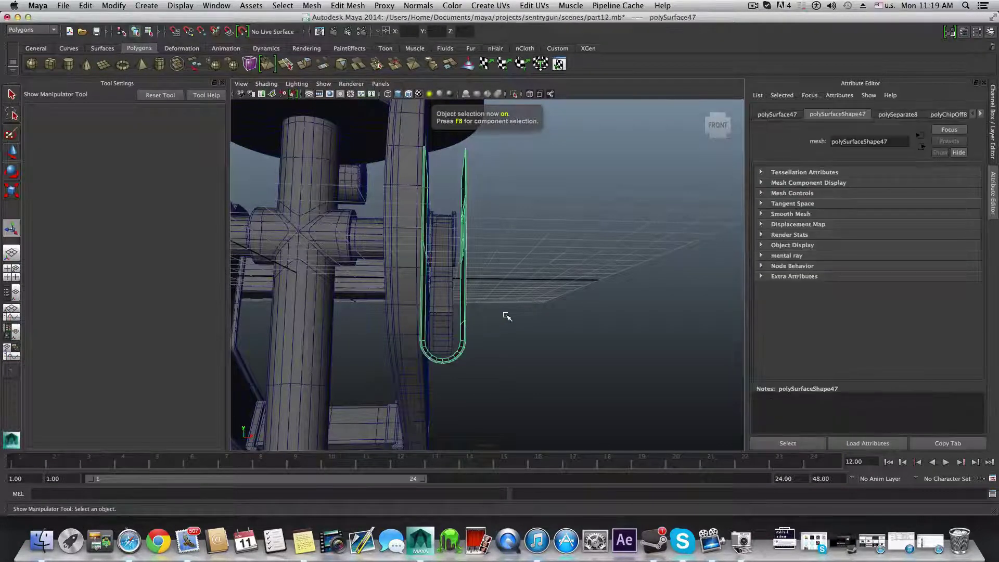
pyautogui.moveTo(504, 315); pyautogui.dragTo(510, 291, button='right')
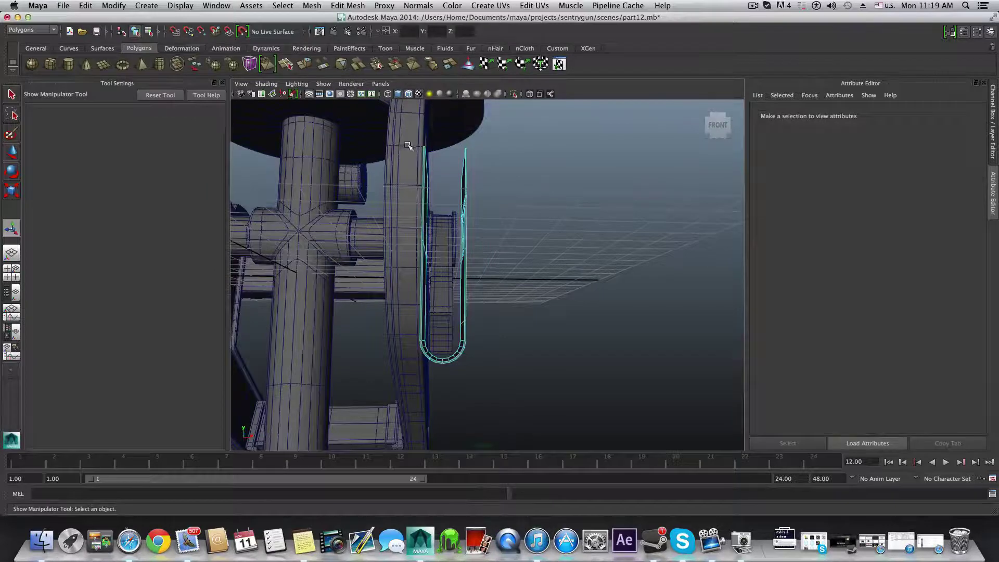
pyautogui.moveTo(440, 407); pyautogui.dragTo(404, 264)
pyautogui.click(439, 432)
pyautogui.press('F8')
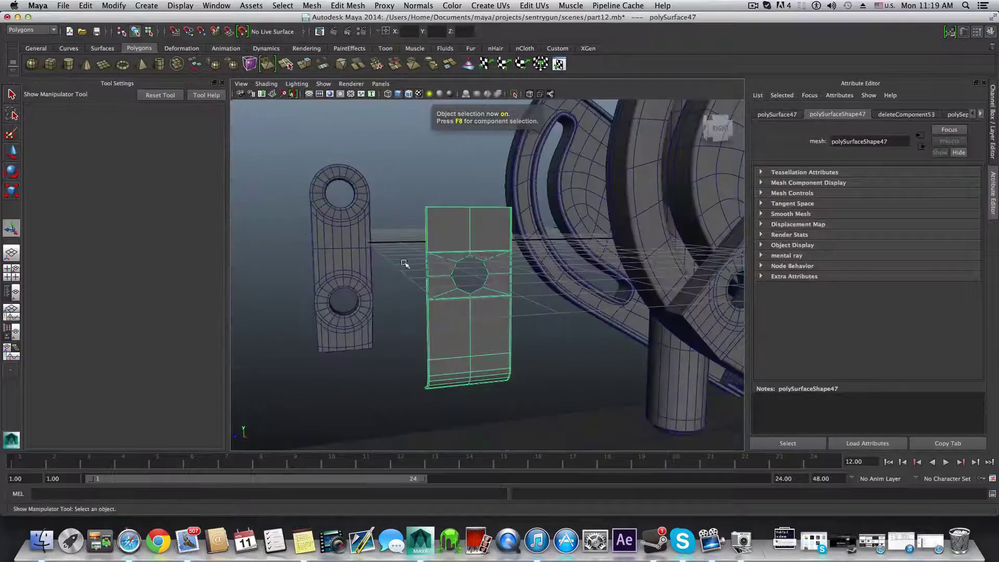
# Step: Center the pivot of the duplicated face ring around the octagonal opening and rotate the ring -180° about the Y axis
pyautogui.click(440, 286)
pyautogui.press('f')
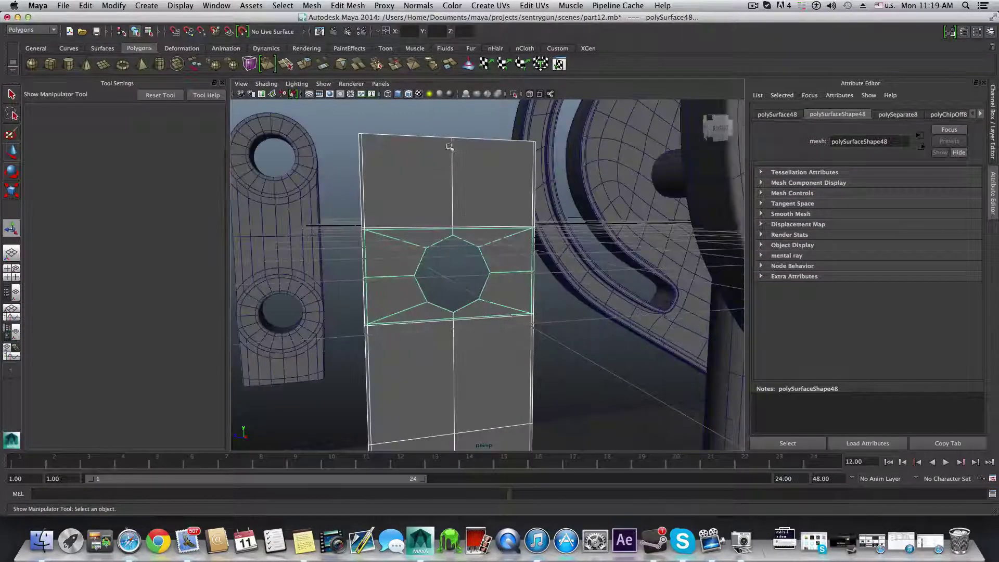
pyautogui.keyDown('alt'); pyautogui.moveTo(411, 249); pyautogui.dragTo(370, 216); pyautogui.keyUp('alt')
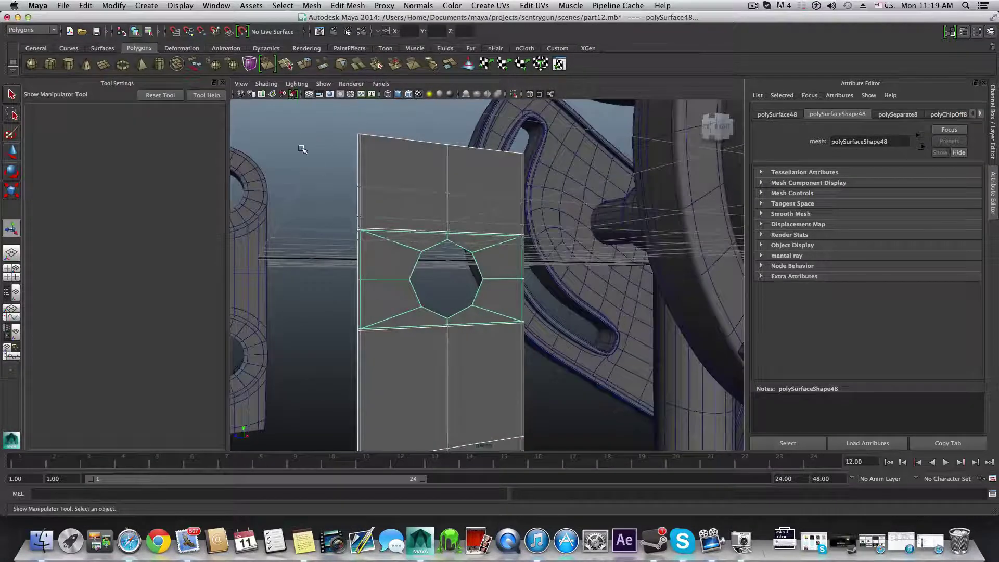
pyautogui.click(417, 283)
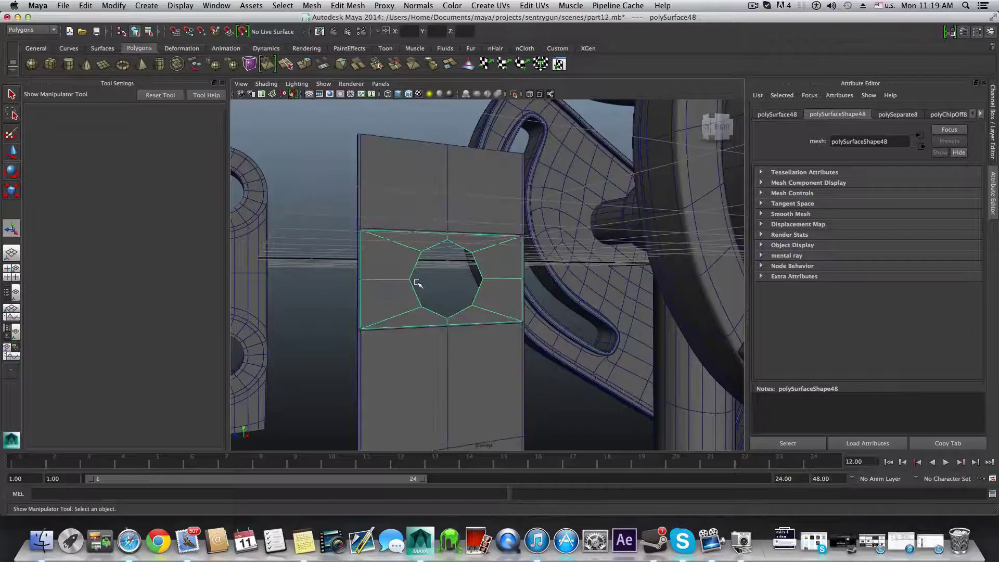
pyautogui.press('w')
pyautogui.keyDown('alt'); pyautogui.moveTo(419, 274); pyautogui.dragTo(493, 278); pyautogui.keyUp('alt')
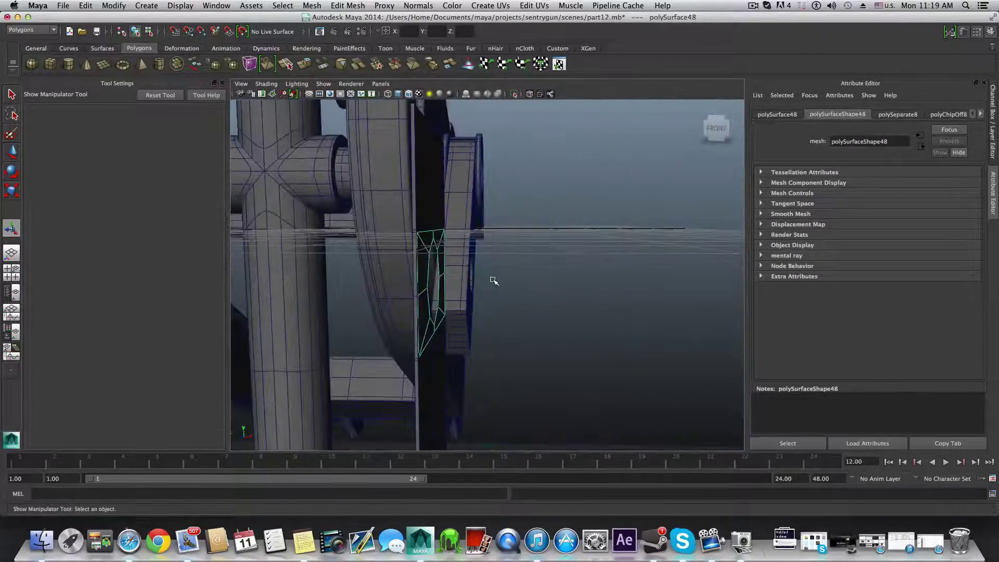
pyautogui.press('e')
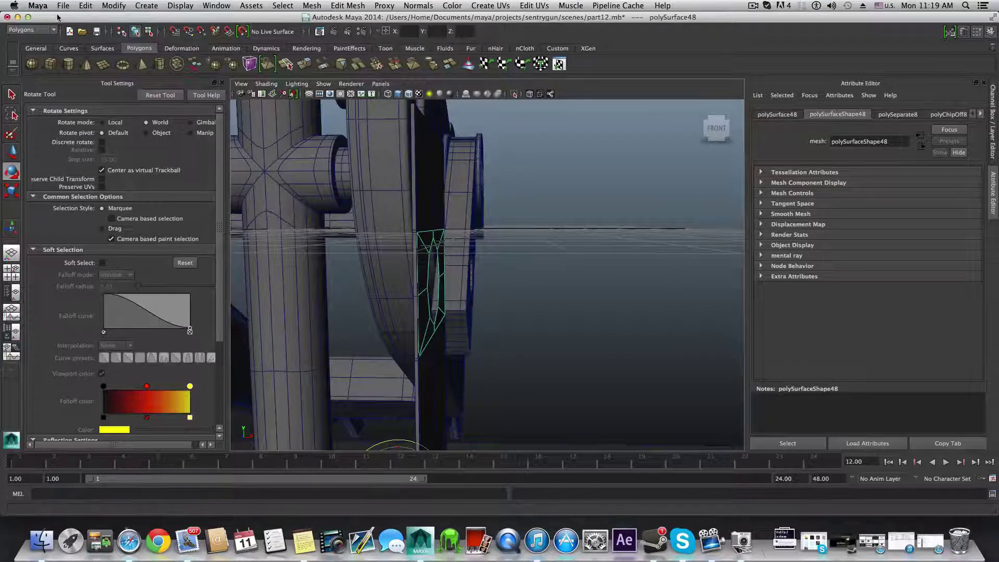
pyautogui.click(113, 6)
pyautogui.click(136, 119)
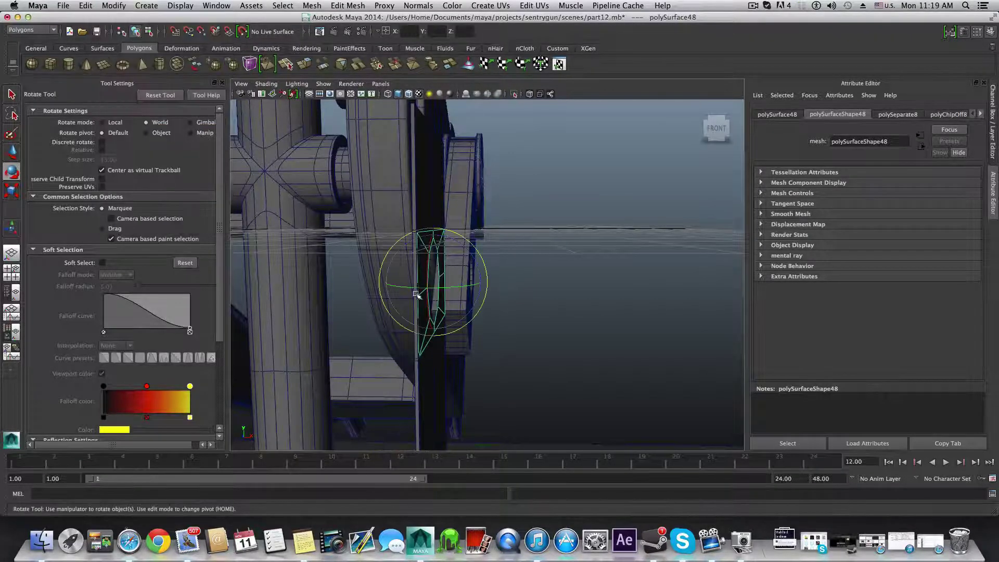
pyautogui.press('j')
pyautogui.moveTo(472, 255); pyautogui.dragTo(479, 282)
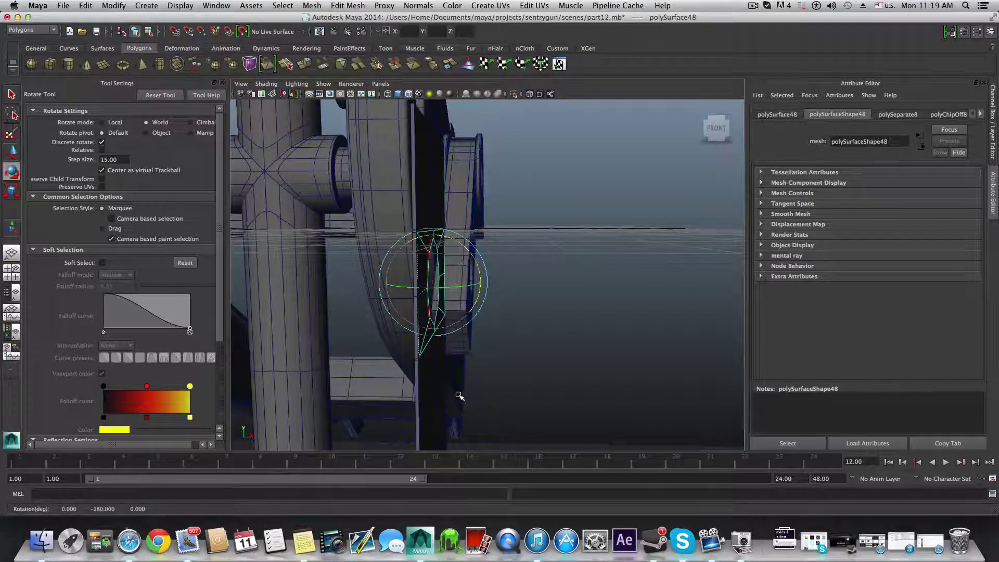
# Step: Move the rotated face ring sideways into the plate's open inner side, level with its surface
pyautogui.keyDown('alt'); pyautogui.moveTo(450, 361); pyautogui.dragTo(484, 364); pyautogui.keyUp('alt')
pyautogui.keyDown('alt'); pyautogui.moveTo(444, 358); pyautogui.dragTo(648, 400, button='right'); pyautogui.keyUp('alt')
pyautogui.keyDown('alt'); pyautogui.moveTo(516, 383); pyautogui.dragTo(520, 280, button='middle'); pyautogui.keyUp('alt')
pyautogui.keyDown('alt'); pyautogui.moveTo(520, 280); pyautogui.dragTo(591, 319); pyautogui.keyUp('alt')
pyautogui.keyDown('alt'); pyautogui.moveTo(594, 318); pyautogui.dragTo(524, 339, button='middle'); pyautogui.keyUp('alt')
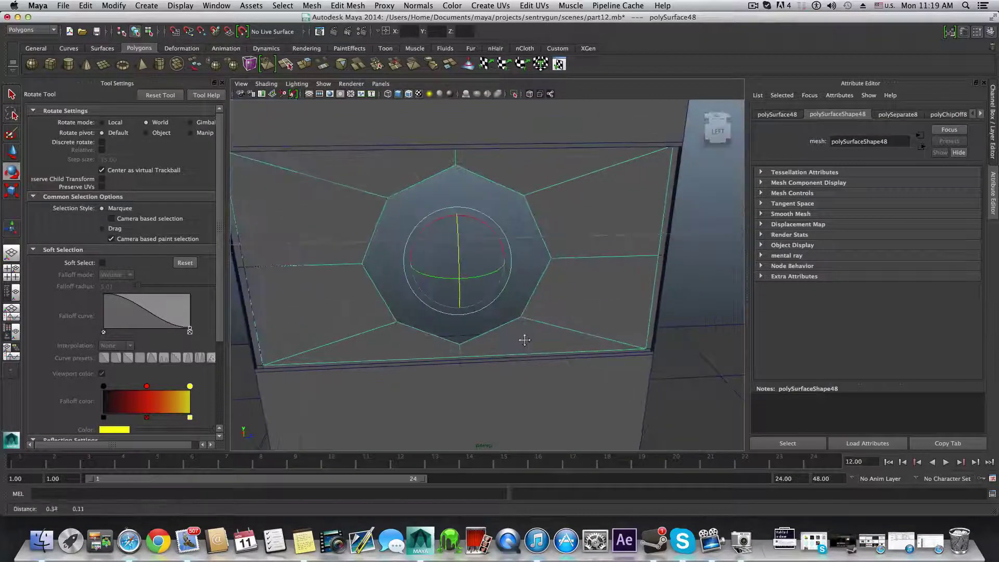
pyautogui.keyDown('alt'); pyautogui.moveTo(525, 339); pyautogui.dragTo(431, 325); pyautogui.keyUp('alt')
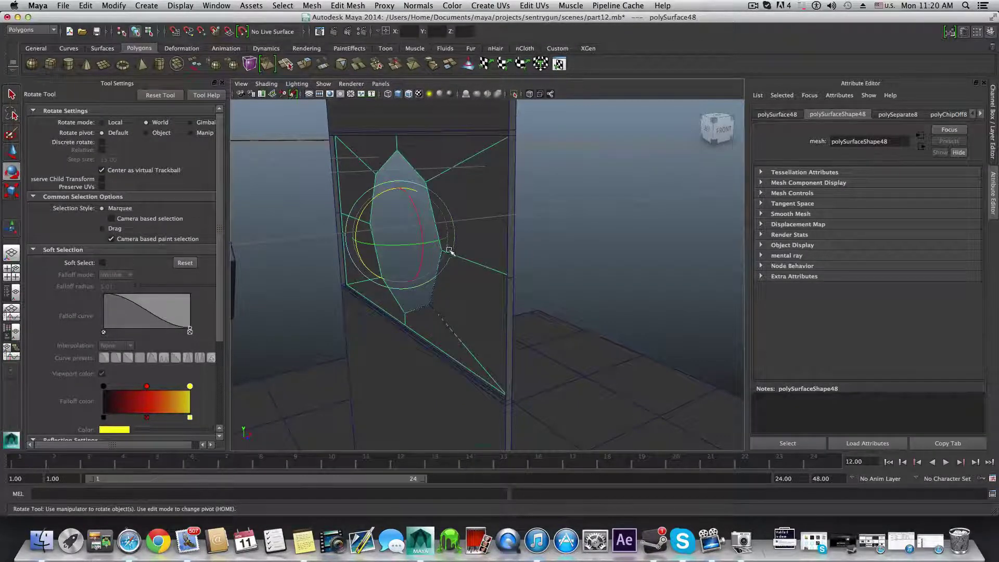
pyautogui.keyDown('alt'); pyautogui.moveTo(449, 251); pyautogui.dragTo(349, 264); pyautogui.keyUp('alt')
pyautogui.keyDown('alt'); pyautogui.moveTo(539, 270); pyautogui.dragTo(367, 174); pyautogui.keyUp('alt')
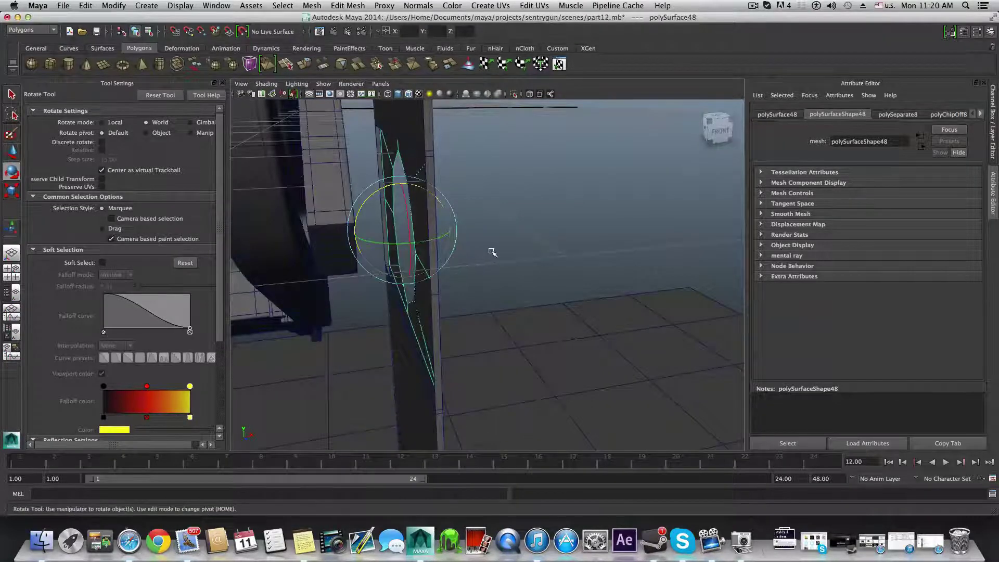
pyautogui.press('w')
pyautogui.moveTo(441, 231); pyautogui.dragTo(433, 232, button='middle')
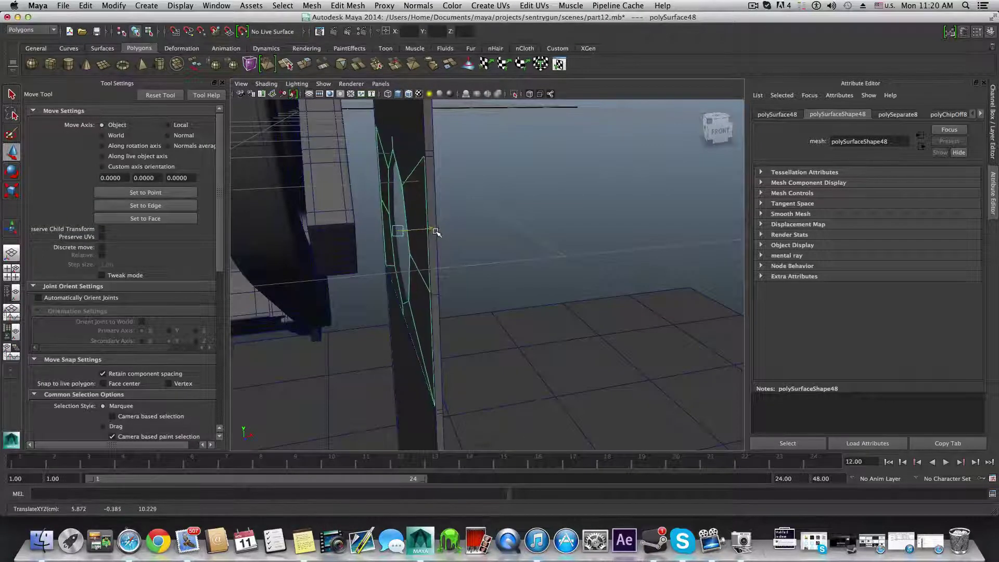
# Step: Examine how the moved ring lines up with the plate's borders and the octagonal opening on the inner side
pyautogui.keyDown('alt'); pyautogui.moveTo(435, 232); pyautogui.dragTo(519, 226); pyautogui.keyUp('alt')
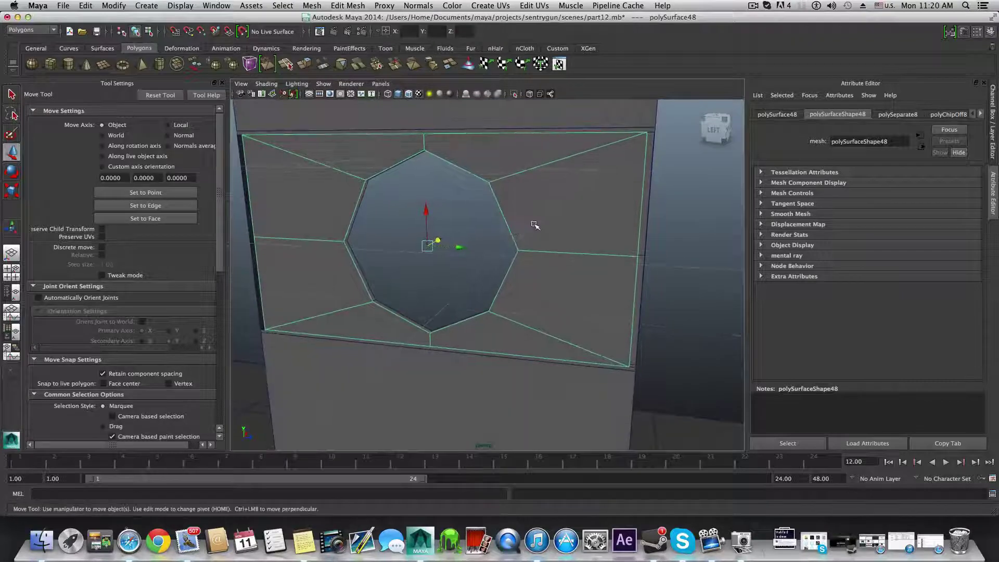
pyautogui.keyDown('alt'); pyautogui.moveTo(534, 223); pyautogui.dragTo(428, 326, button='middle'); pyautogui.keyUp('alt')
pyautogui.keyDown('alt'); pyautogui.moveTo(427, 326); pyautogui.dragTo(437, 422); pyautogui.keyUp('alt')
pyautogui.keyDown('alt'); pyautogui.moveTo(437, 421); pyautogui.dragTo(479, 268, button='middle'); pyautogui.keyUp('alt')
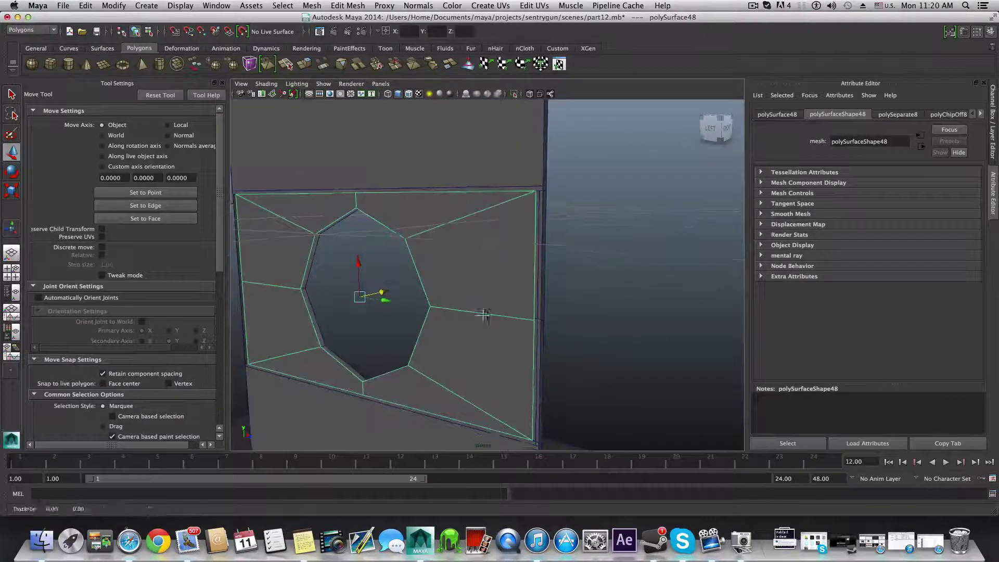
pyautogui.keyDown('alt'); pyautogui.moveTo(481, 314); pyautogui.dragTo(487, 265, button='middle'); pyautogui.keyUp('alt')
pyautogui.keyDown('alt'); pyautogui.moveTo(488, 313); pyautogui.dragTo(374, 236); pyautogui.keyUp('alt')
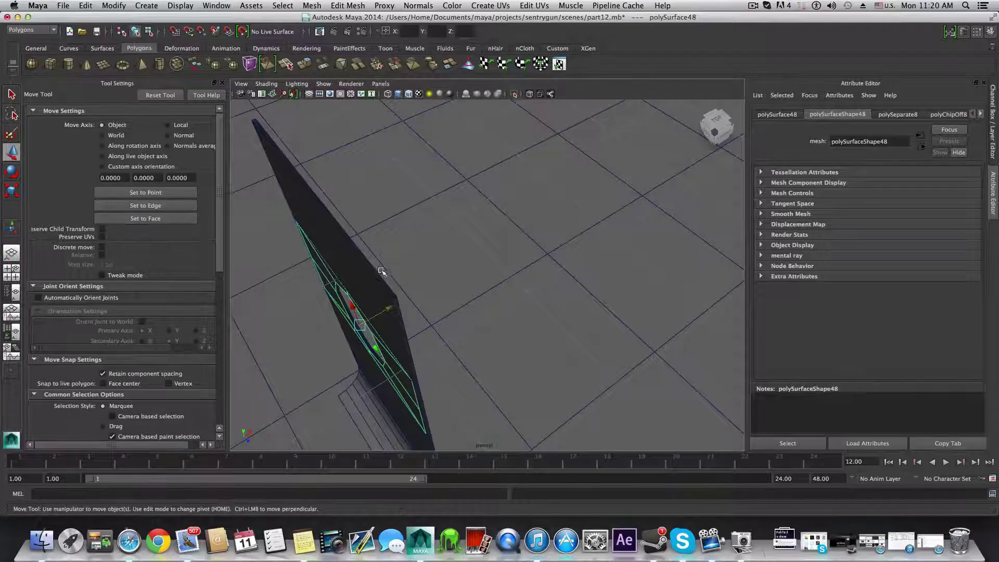
pyautogui.keyDown('alt'); pyautogui.moveTo(320, 292); pyautogui.dragTo(402, 299); pyautogui.keyUp('alt')
pyautogui.keyDown('alt'); pyautogui.moveTo(488, 326); pyautogui.dragTo(487, 232, button='middle'); pyautogui.keyUp('alt')
pyautogui.keyDown('alt'); pyautogui.moveTo(487, 232); pyautogui.dragTo(485, 319, button='right'); pyautogui.keyUp('alt')
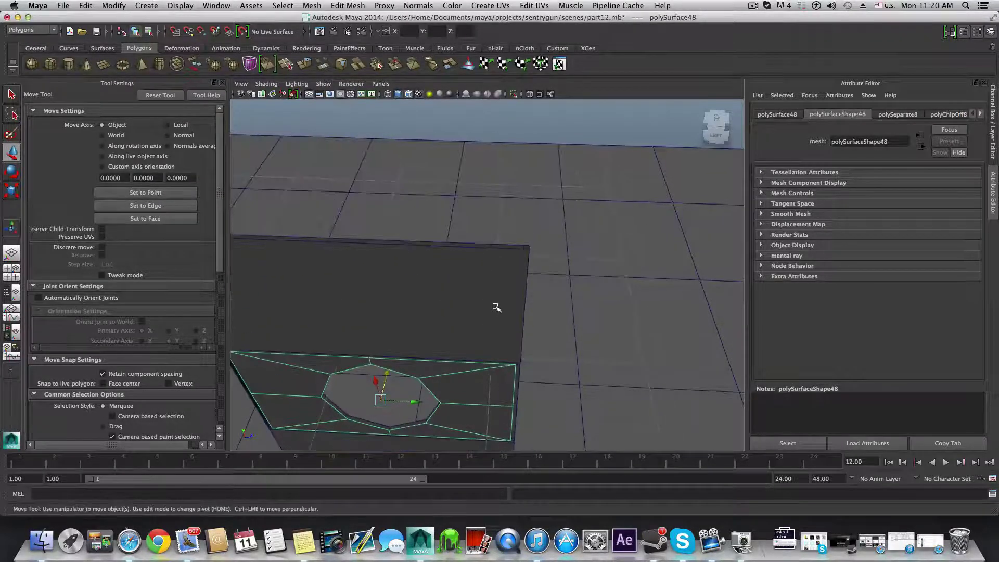
# Step: Split the edge ring of the plate's section above the octagonal opening with a vertical centre edge loop
pyautogui.press('Delete')
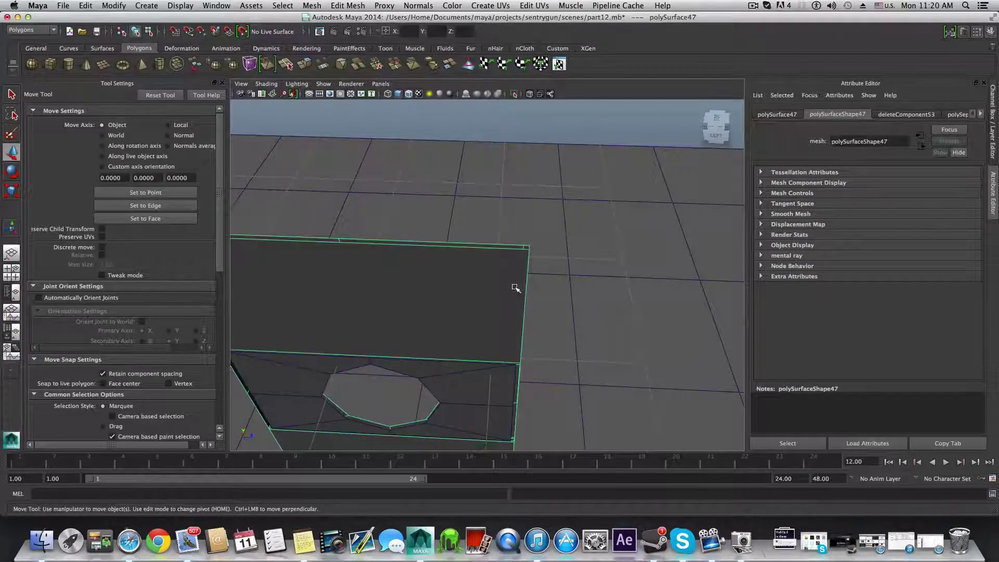
pyautogui.keyDown('shift'); pyautogui.rightClick(515, 287); pyautogui.keyUp('shift')
pyautogui.moveTo(372, 279); pyautogui.dragTo(371, 255, button='right')
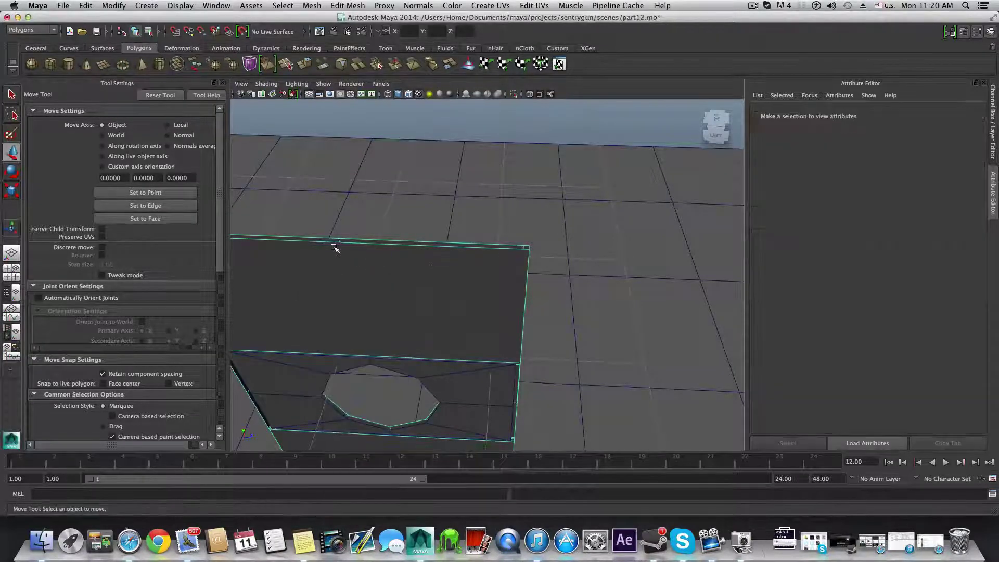
pyautogui.click(346, 240)
pyautogui.keyDown('alt'); pyautogui.moveTo(395, 334); pyautogui.dragTo(471, 283); pyautogui.keyUp('alt')
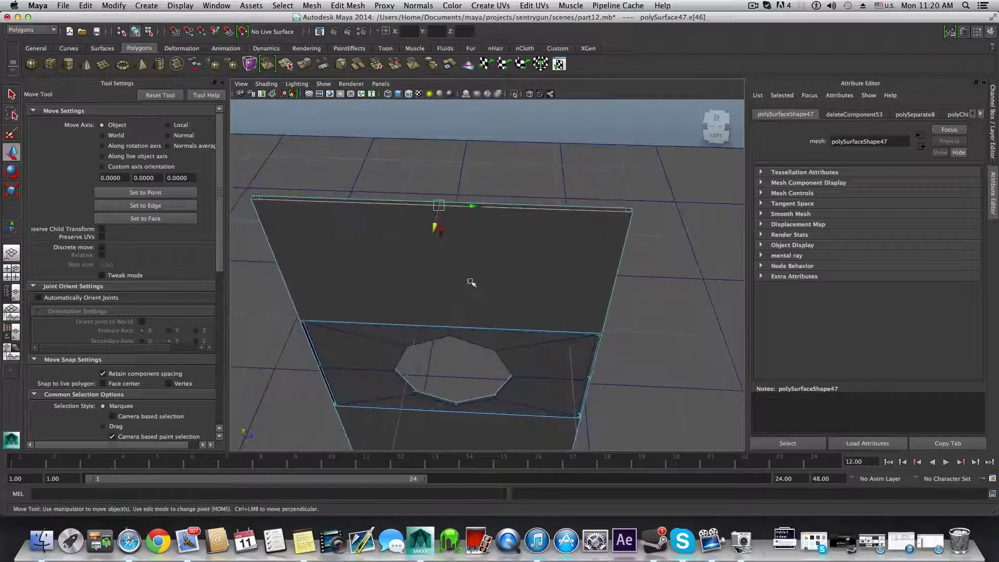
pyautogui.keyDown('ctrl'); pyautogui.moveTo(467, 231); pyautogui.dragTo(475, 252, button='right'); pyautogui.keyUp('ctrl')
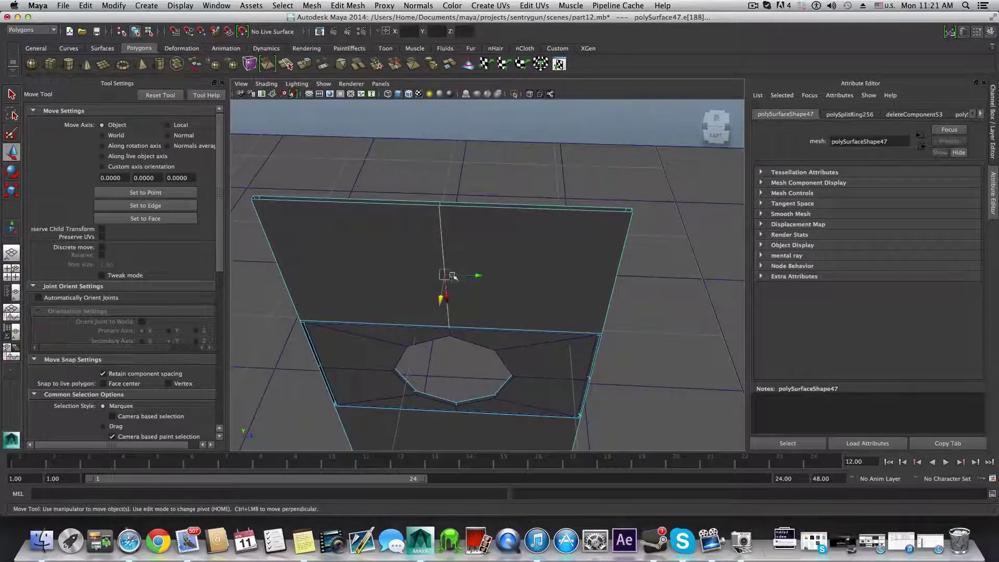
# Step: Split the edge ring of the section below the octagonal opening, running a vertical centre loop down through the curved bend
pyautogui.keyDown('alt'); pyautogui.moveTo(452, 276); pyautogui.dragTo(464, 323); pyautogui.keyUp('alt')
pyautogui.click(465, 322)
pyautogui.keyDown('ctrl'); pyautogui.rightClick(464, 322); pyautogui.keyUp('ctrl')
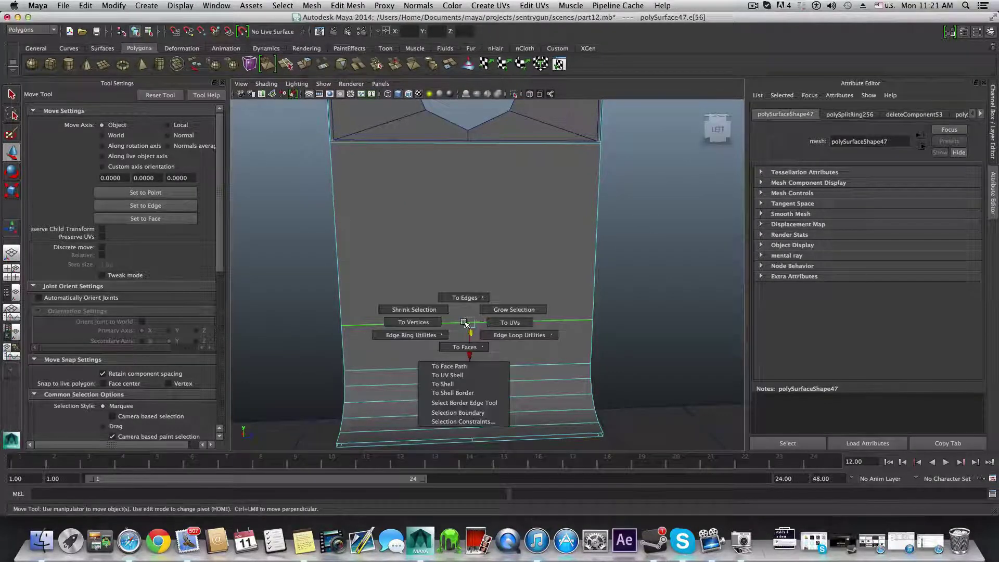
pyautogui.moveTo(416, 335)
pyautogui.click(469, 344)
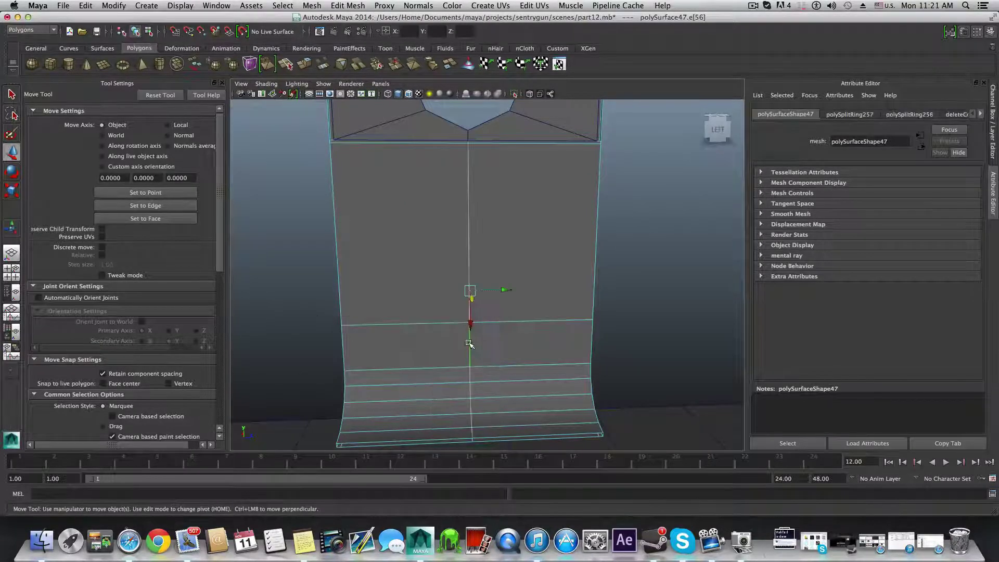
# Step: Try the Offset Edge Loop Tool on the plate's lower section in the right-side orthographic view
pyautogui.keyDown('alt'); pyautogui.moveTo(466, 232); pyautogui.dragTo(465, 349, button='middle'); pyautogui.keyUp('alt')
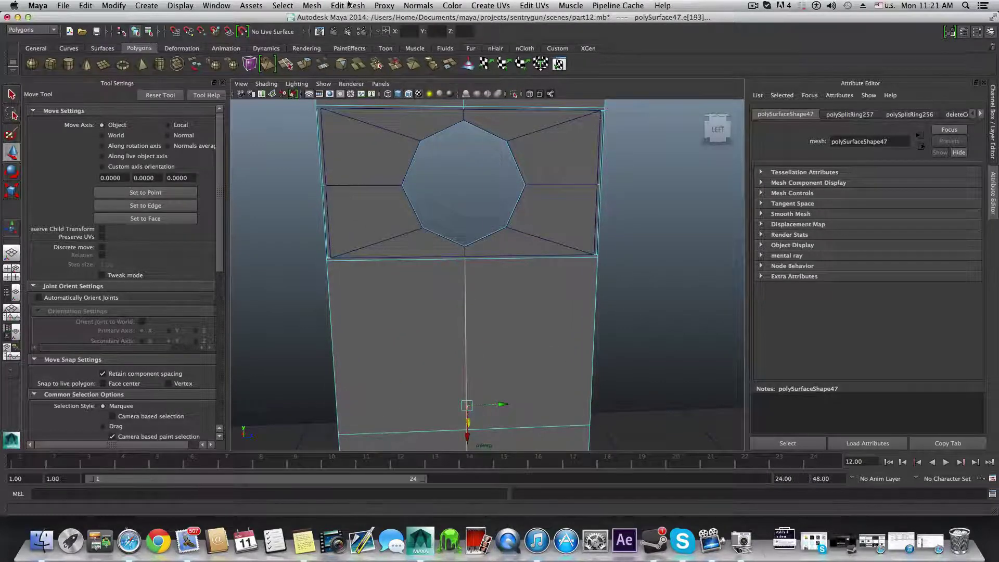
pyautogui.click(348, 5)
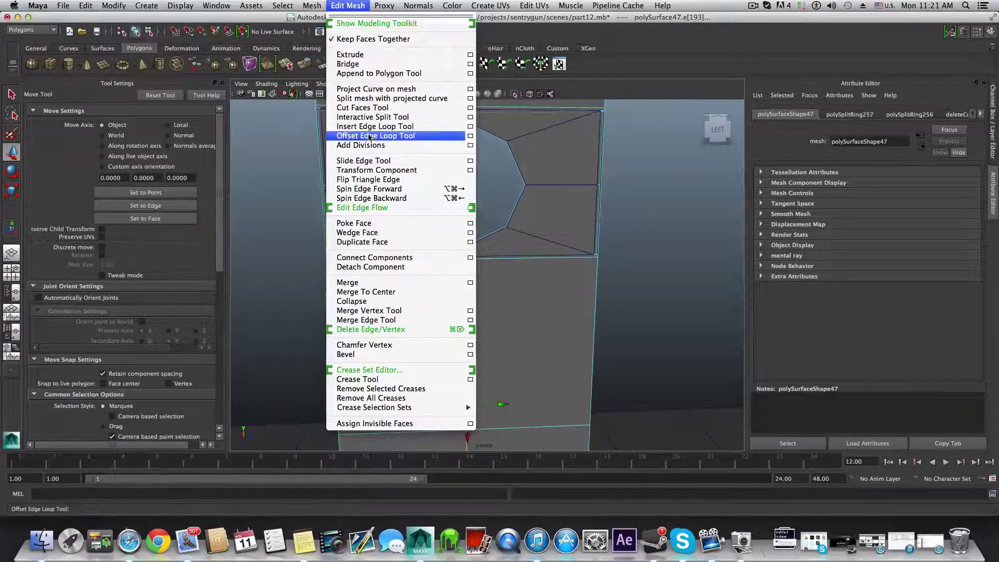
pyautogui.click(371, 136)
pyautogui.keyDown('alt'); pyautogui.moveTo(503, 254); pyautogui.dragTo(487, 144, button='middle'); pyautogui.keyUp('alt')
pyautogui.keyDown('alt'); pyautogui.moveTo(481, 296); pyautogui.dragTo(478, 198, button='middle'); pyautogui.keyUp('alt')
pyautogui.keyDown('alt'); pyautogui.moveTo(468, 272); pyautogui.dragTo(546, 290, button='right'); pyautogui.keyUp('alt')
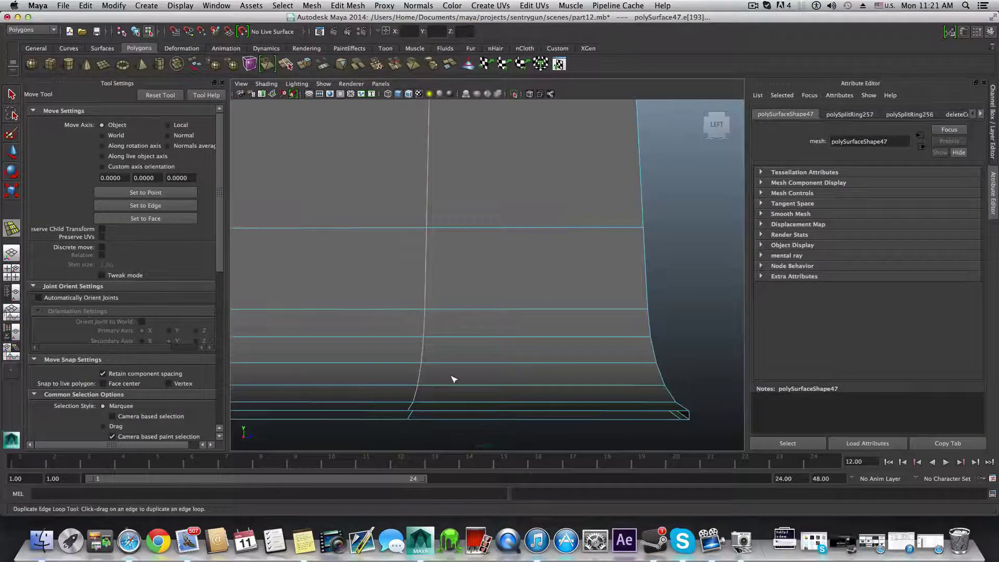
pyautogui.keyDown('alt'); pyautogui.moveTo(452, 379); pyautogui.dragTo(457, 317); pyautogui.keyUp('alt')
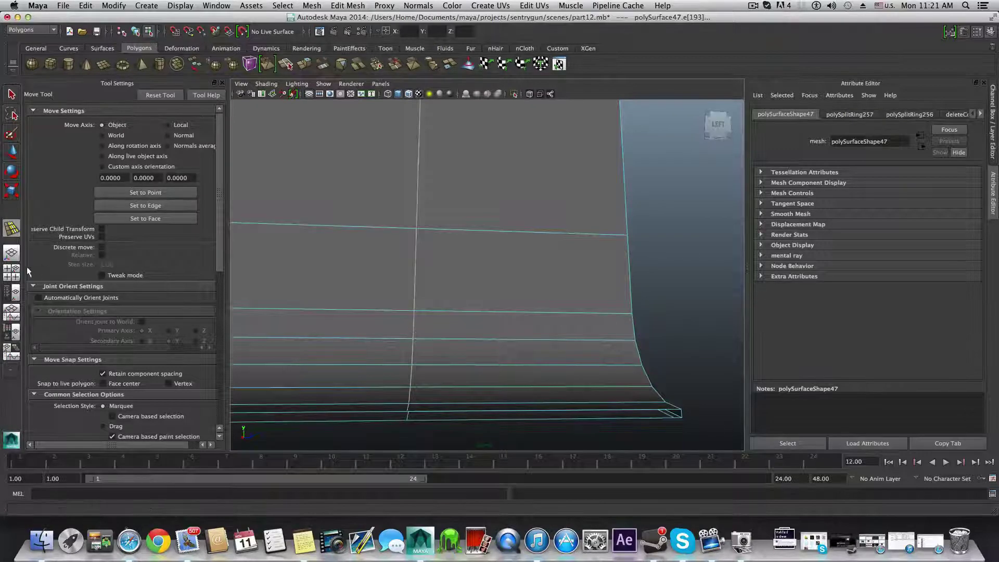
pyautogui.click(11, 272)
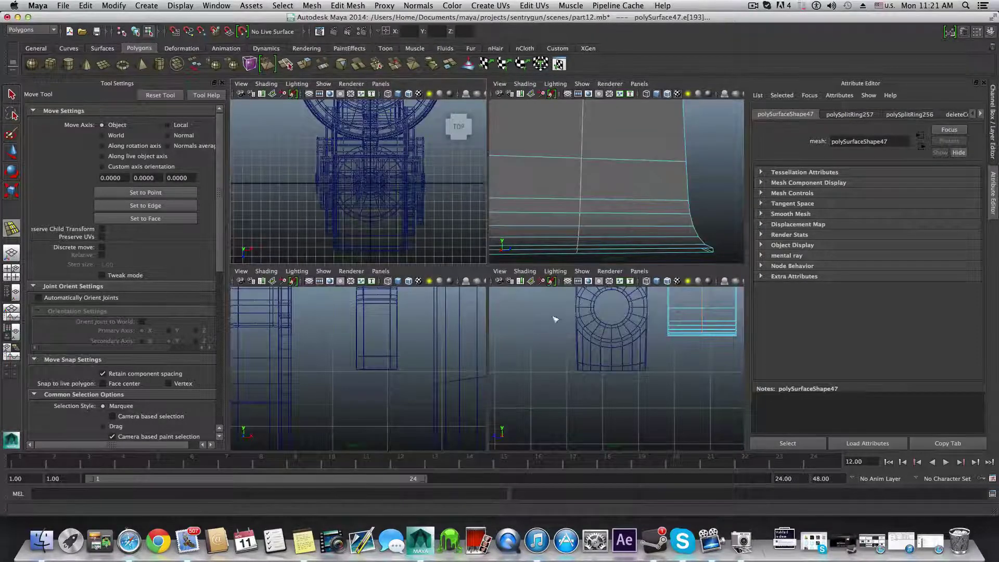
pyautogui.scroll(-10, 399, 364)
pyautogui.scroll(-8, 619, 370)
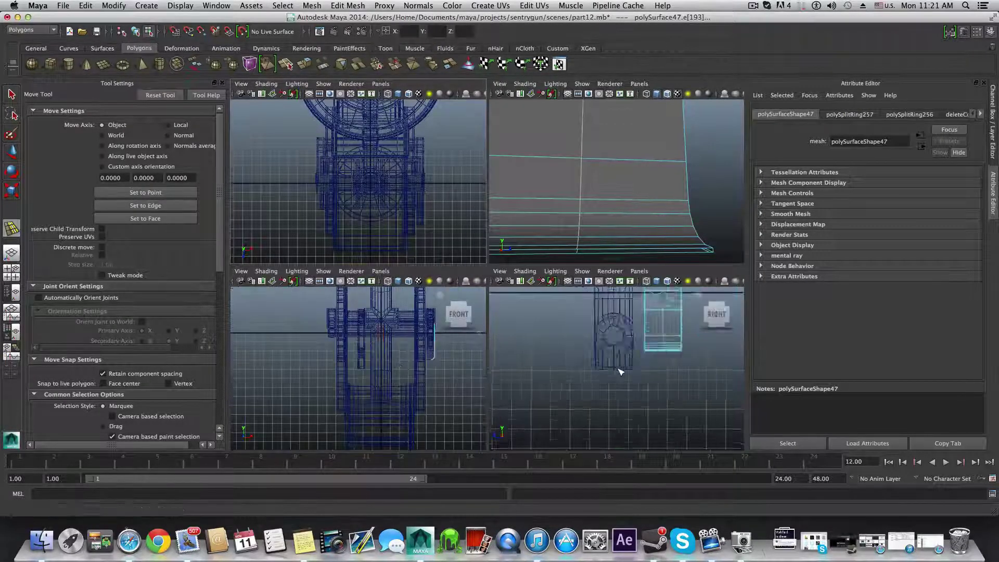
pyautogui.press('space')
pyautogui.scroll(8, 616, 368)
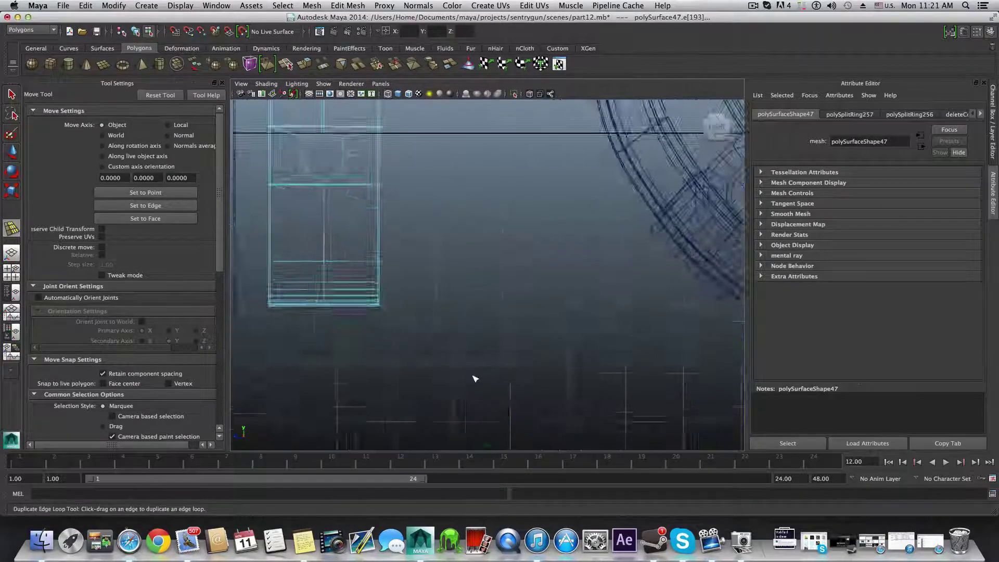
pyautogui.keyDown('alt'); pyautogui.moveTo(383, 322); pyautogui.dragTo(598, 306, button='middle'); pyautogui.keyUp('alt')
pyautogui.scroll(4, 559, 327)
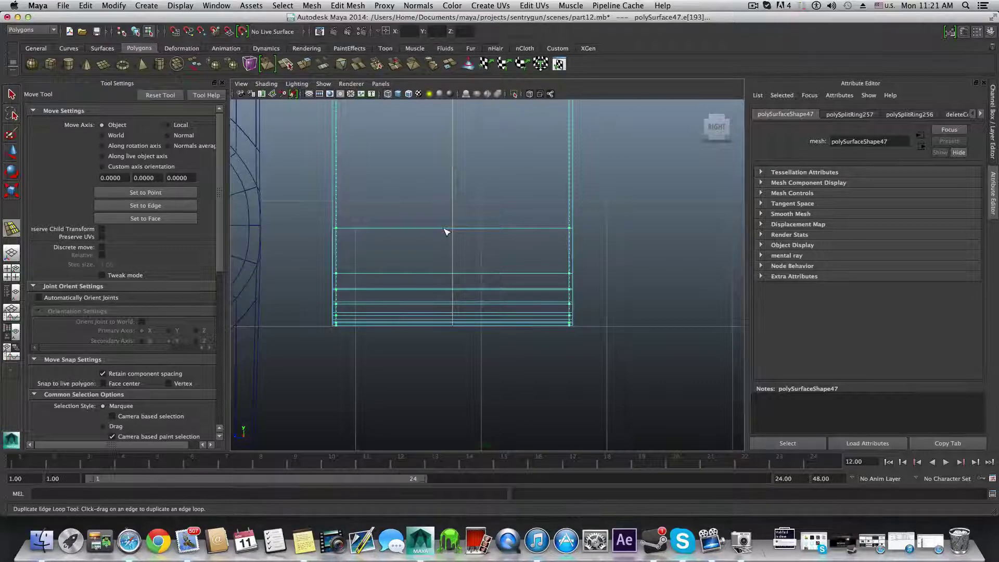
pyautogui.click(446, 229)
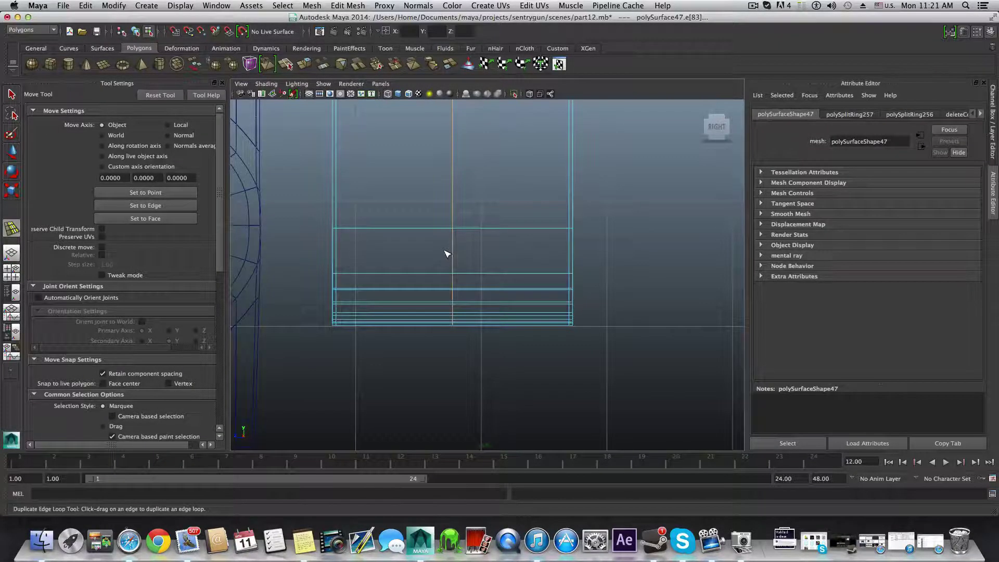
# Step: Check the offset edges along the plate in the orthographic and perspective views and undo the last edge loop duplication
pyautogui.keyDown('alt'); pyautogui.moveTo(440, 283); pyautogui.dragTo(433, 388, button='middle'); pyautogui.keyUp('alt')
pyautogui.keyDown('alt'); pyautogui.moveTo(452, 166); pyautogui.dragTo(473, 382, button='middle'); pyautogui.keyUp('alt')
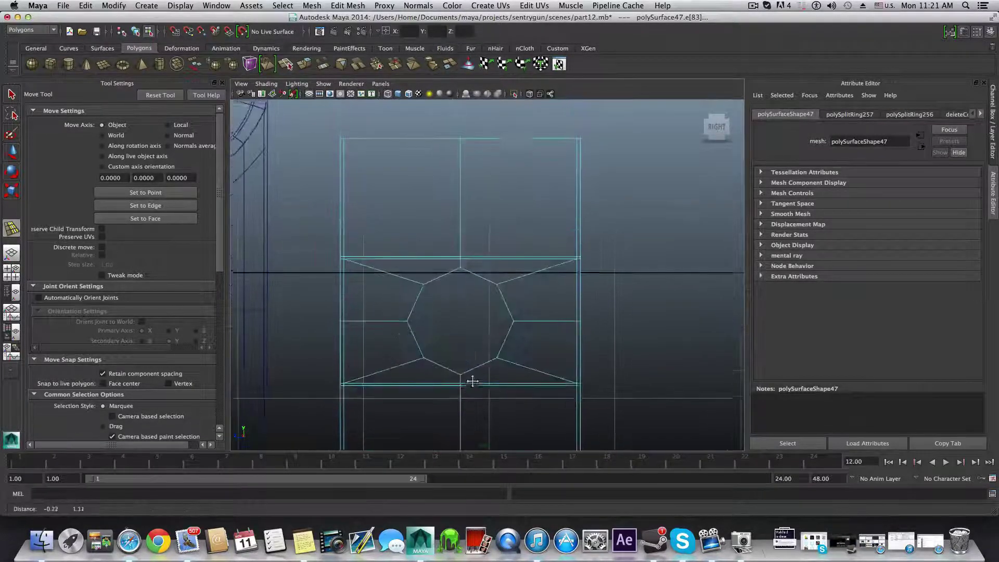
pyautogui.scroll(1, 471, 312)
pyautogui.keyDown('alt'); pyautogui.moveTo(466, 232); pyautogui.dragTo(469, 331, button='middle'); pyautogui.keyUp('alt')
pyautogui.press('space')
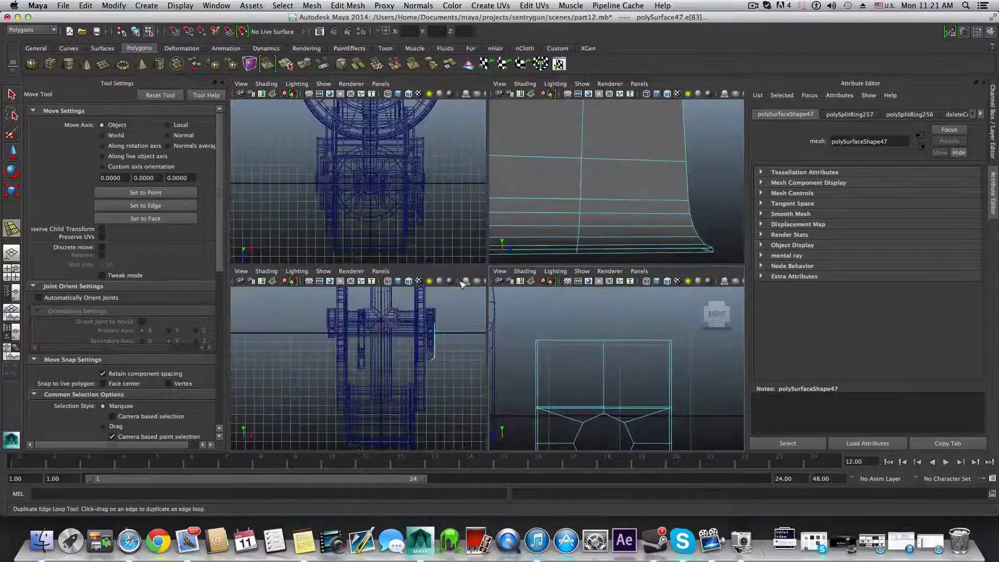
pyautogui.press('space')
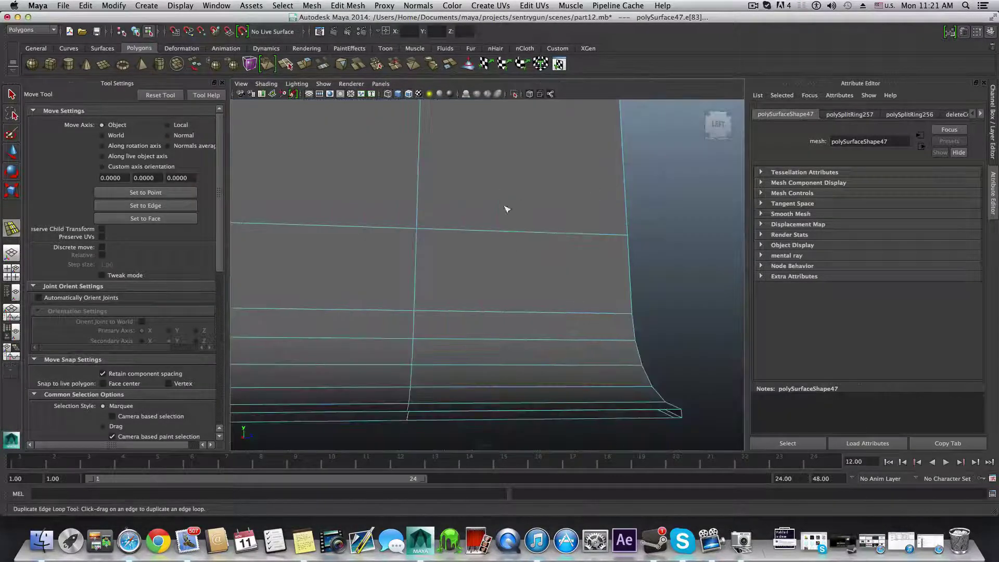
pyautogui.keyDown('alt'); pyautogui.moveTo(548, 312); pyautogui.dragTo(548, 310, button='middle'); pyautogui.keyUp('alt')
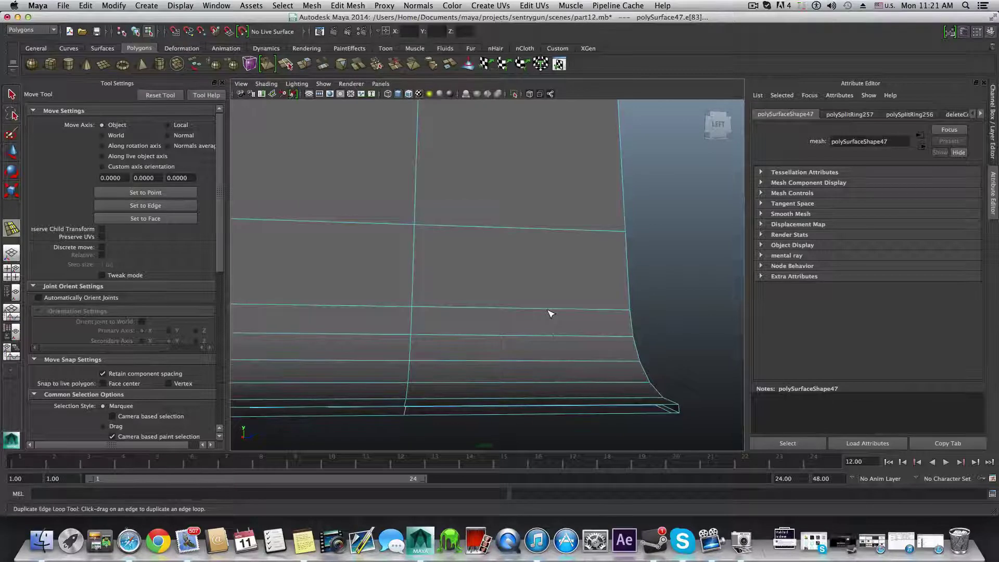
pyautogui.hotkey('ctrl', 'z')
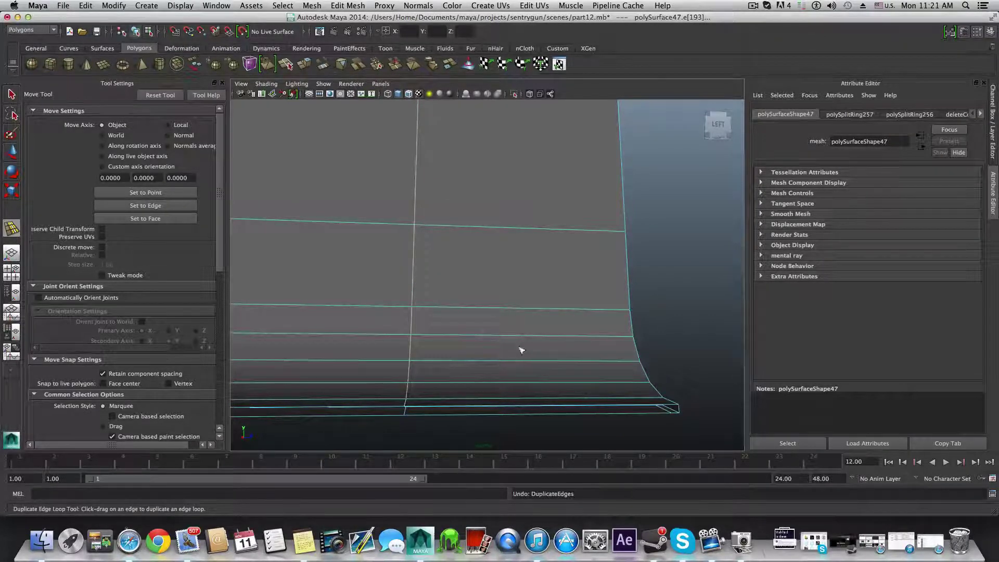
pyautogui.keyDown('alt'); pyautogui.moveTo(490, 313); pyautogui.dragTo(532, 351, button='right'); pyautogui.keyUp('alt')
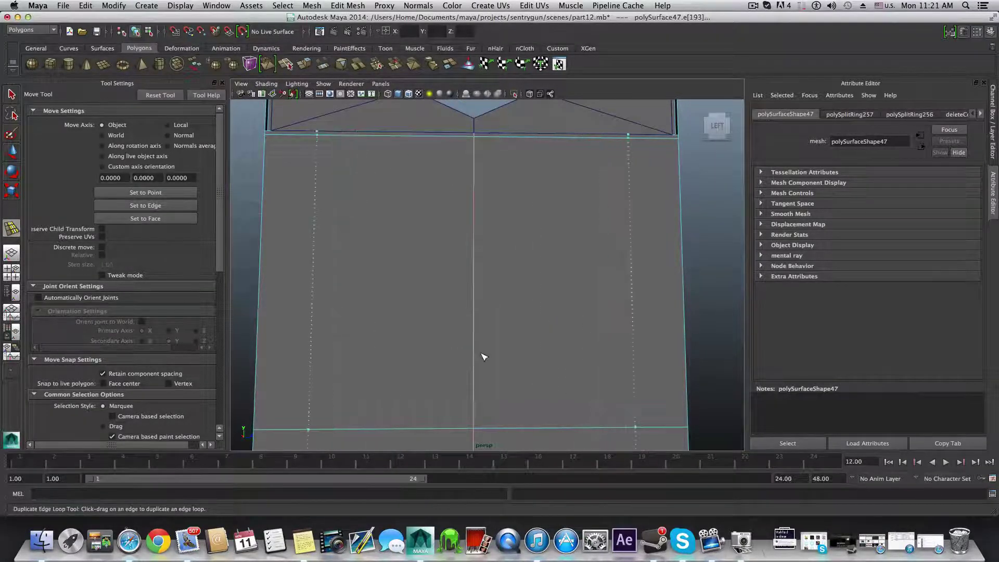
pyautogui.moveTo(485, 355); pyautogui.dragTo(484, 354)
pyautogui.press('super+z')
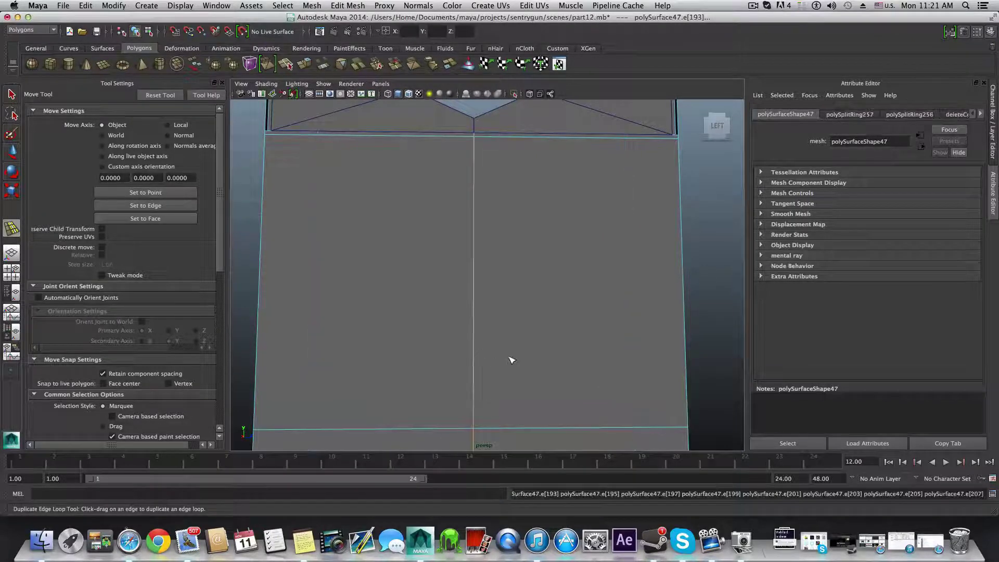
# Step: Arrange the workspace with the perspective view stacked above the right orthographic view at full width, and hide the tool settings
pyautogui.scroll(-3, 516, 350)
pyautogui.keyDown('alt'); pyautogui.moveTo(515, 350); pyautogui.dragTo(510, 262, button='middle'); pyautogui.keyUp('alt')
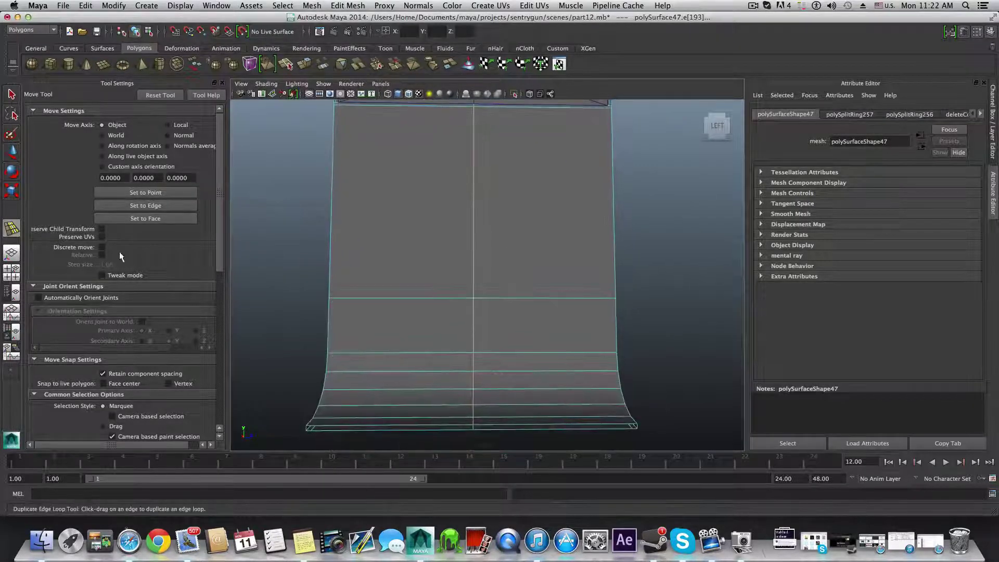
pyautogui.click(14, 275)
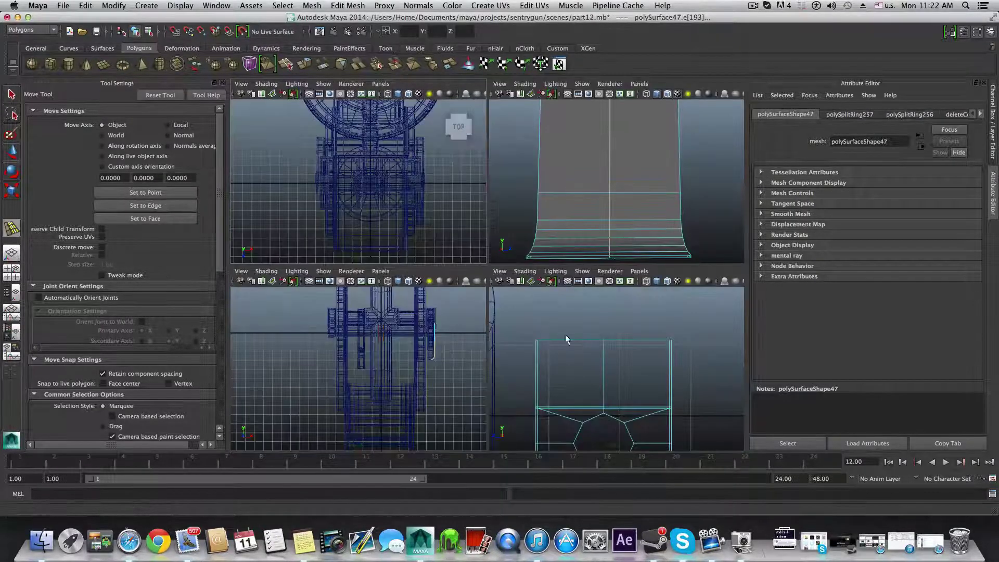
pyautogui.click(602, 314)
pyautogui.scroll(-5, 615, 362)
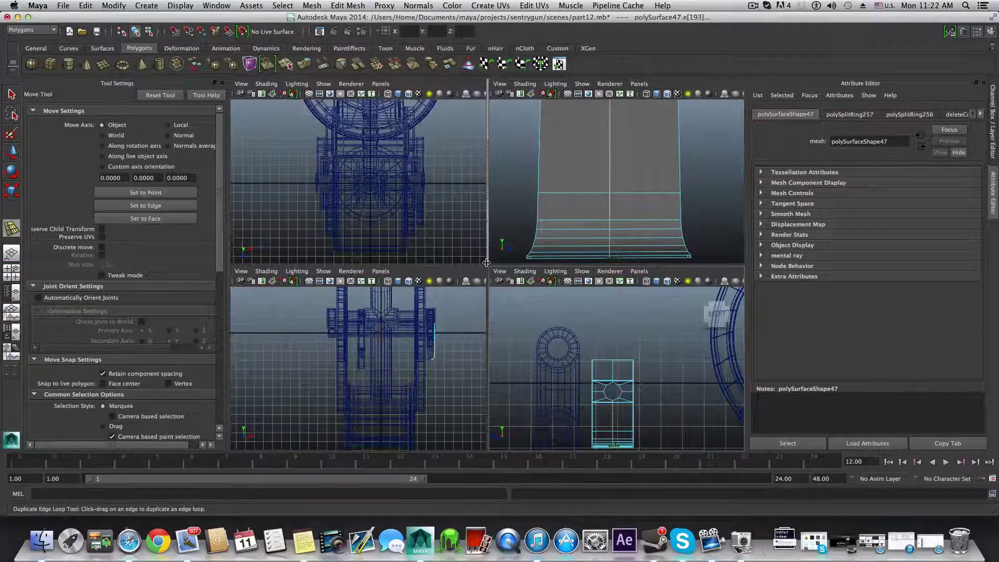
pyautogui.moveTo(487, 265); pyautogui.dragTo(233, 258)
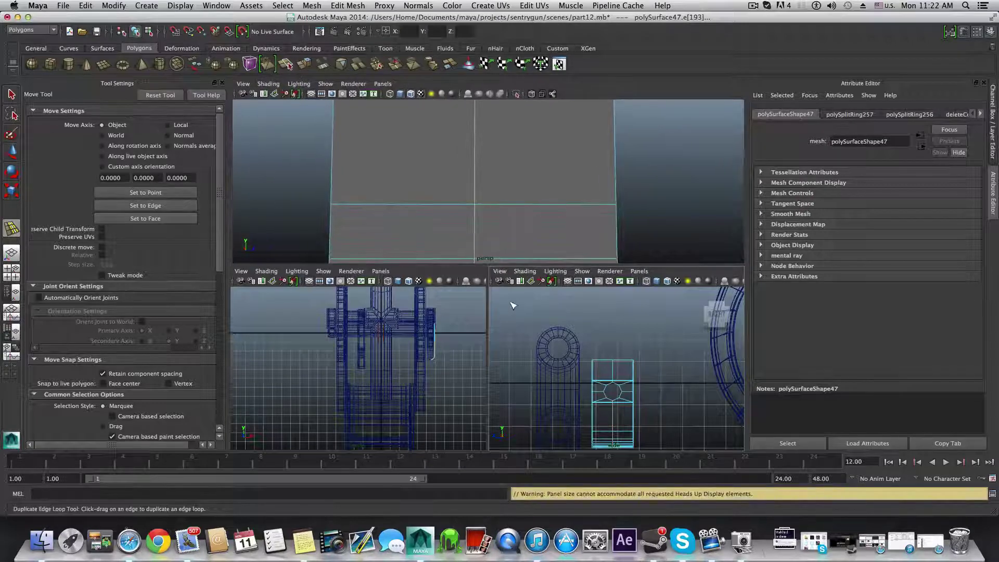
pyautogui.moveTo(489, 311); pyautogui.dragTo(227, 320)
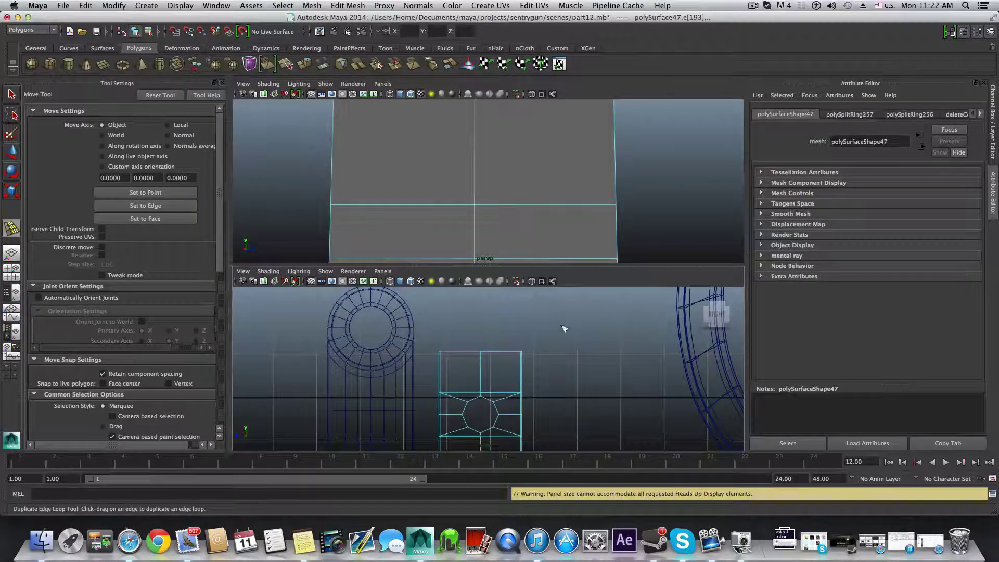
pyautogui.click(223, 83)
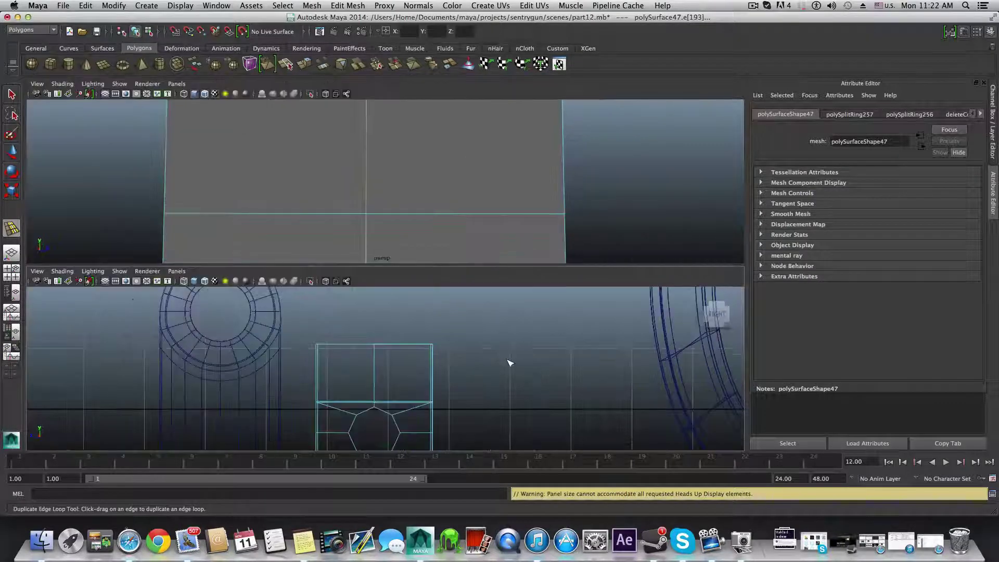
# Step: Duplicate the centre edge loop of the plate's lower section with the Offset Edge Loop Tool, placing the copies just inside both side borders
pyautogui.keyDown('alt'); pyautogui.moveTo(508, 361); pyautogui.dragTo(493, 372, button='right'); pyautogui.keyUp('alt')
pyautogui.keyDown('alt'); pyautogui.moveTo(461, 370); pyautogui.dragTo(477, 325, button='middle'); pyautogui.keyUp('alt')
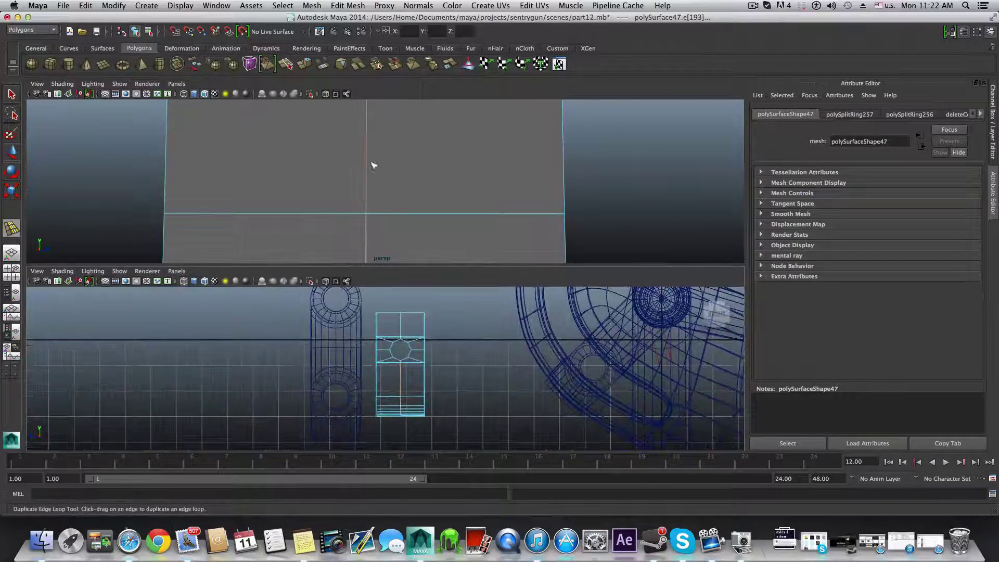
pyautogui.scroll(4, 430, 357)
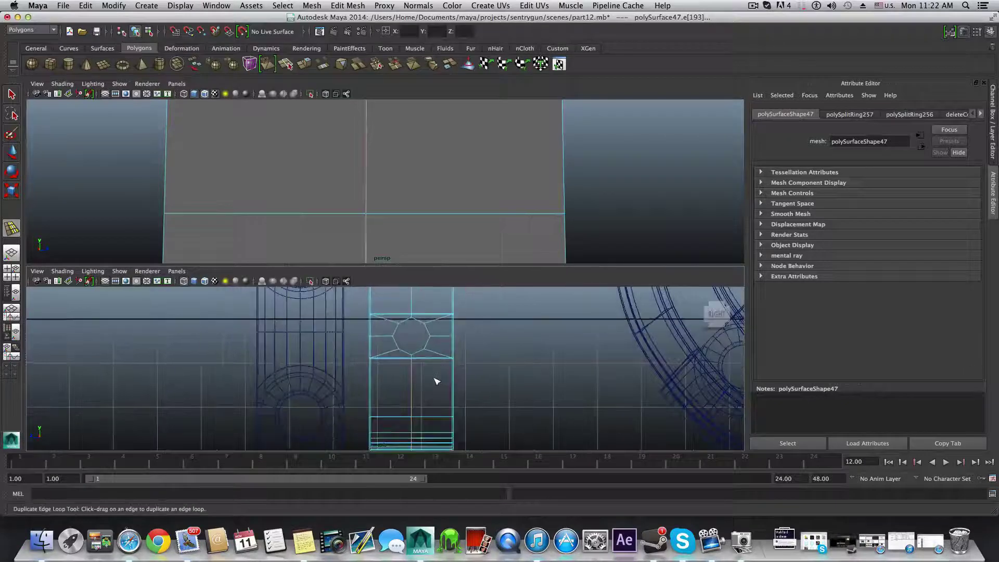
pyautogui.keyDown('alt'); pyautogui.moveTo(437, 381); pyautogui.dragTo(379, 404, button='middle'); pyautogui.keyUp('alt')
pyautogui.scroll(5, 419, 357)
pyautogui.scroll(3, 379, 404)
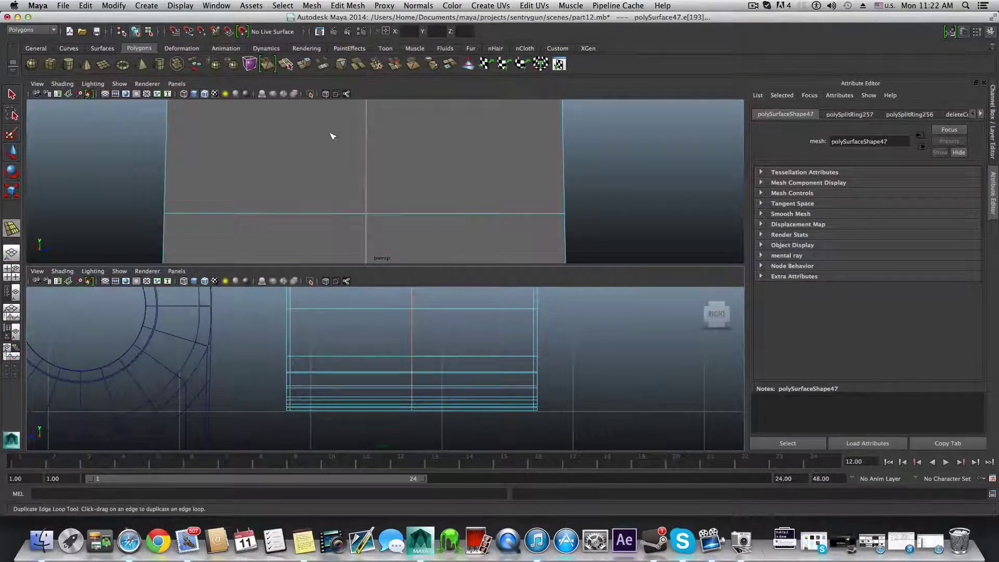
pyautogui.moveTo(367, 146); pyautogui.dragTo(370, 151)
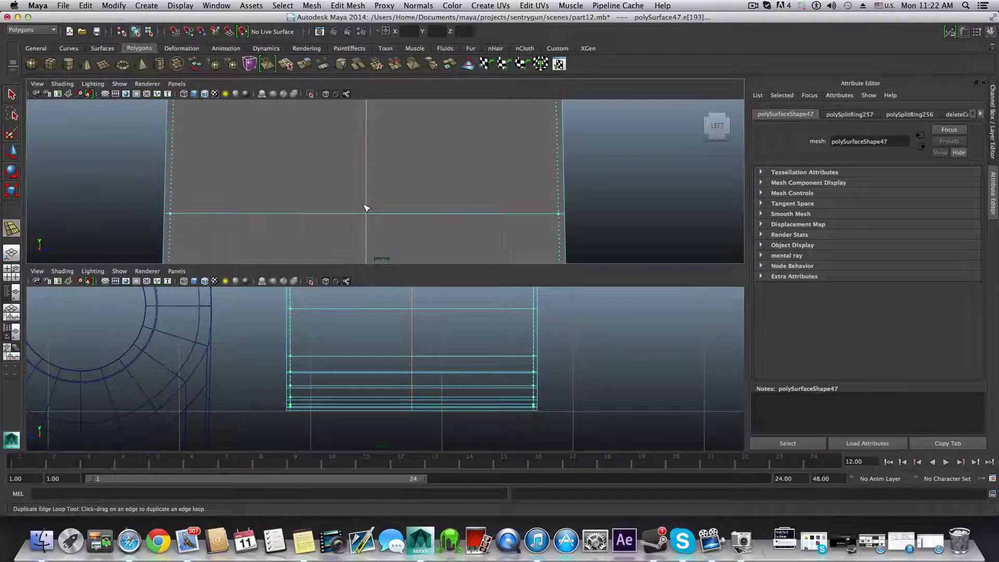
pyautogui.moveTo(366, 208); pyautogui.dragTo(366, 208)
pyautogui.scroll(-3, 366, 208)
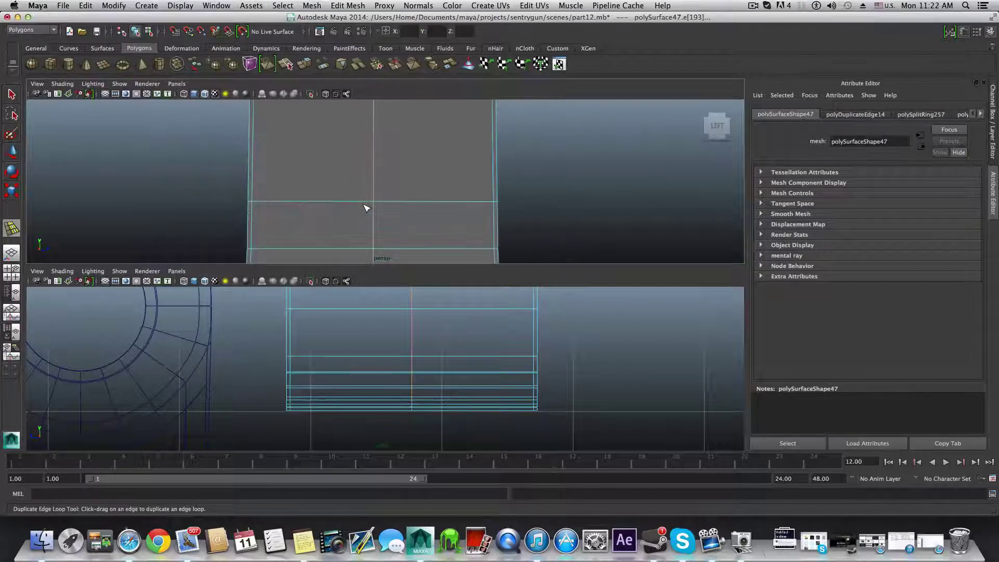
# Step: Offset matching edge loops from the centre edge of the section above the octagonal opening, aligning them just inside both side borders
pyautogui.keyDown('alt'); pyautogui.moveTo(436, 295); pyautogui.dragTo(406, 429); pyautogui.keyUp('alt')
pyautogui.scroll(-5, 407, 428)
pyautogui.moveTo(392, 117)
pyautogui.keyDown('alt'); pyautogui.mouseDown(button='middle')
pyautogui.moveTo(403, 259)
pyautogui.moveTo(400, 182)
pyautogui.mouseUp(button='middle'); pyautogui.keyUp('alt')
pyautogui.keyDown('alt'); pyautogui.moveTo(400, 181); pyautogui.dragTo(401, 226); pyautogui.keyUp('alt')
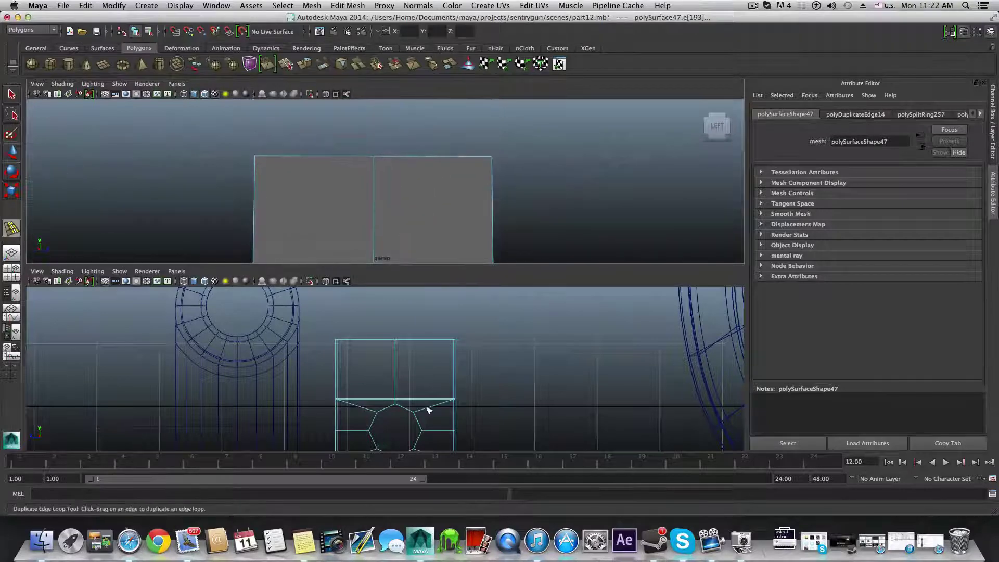
pyautogui.scroll(5, 427, 411)
pyautogui.scroll(3, 426, 411)
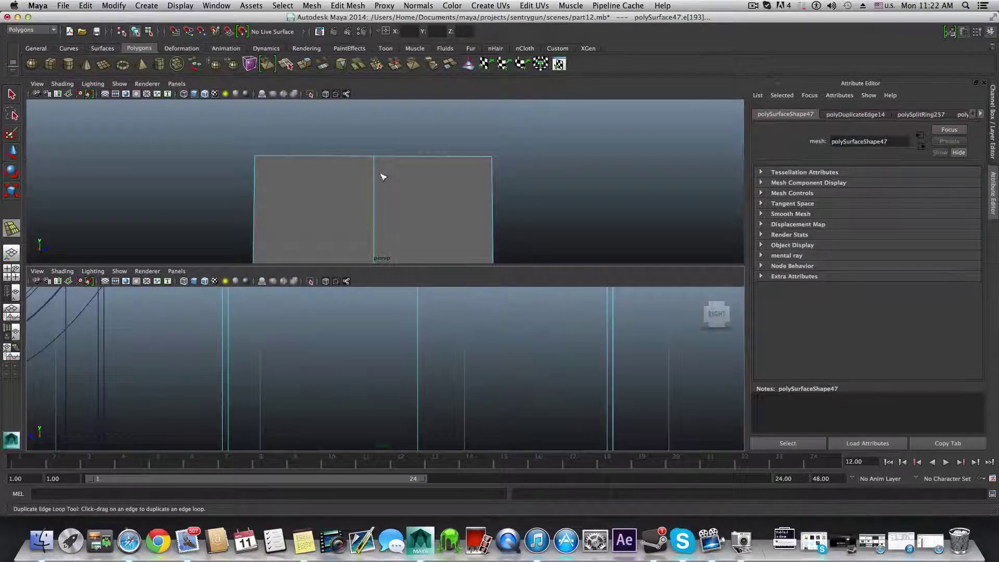
pyautogui.moveTo(376, 177); pyautogui.dragTo(377, 178)
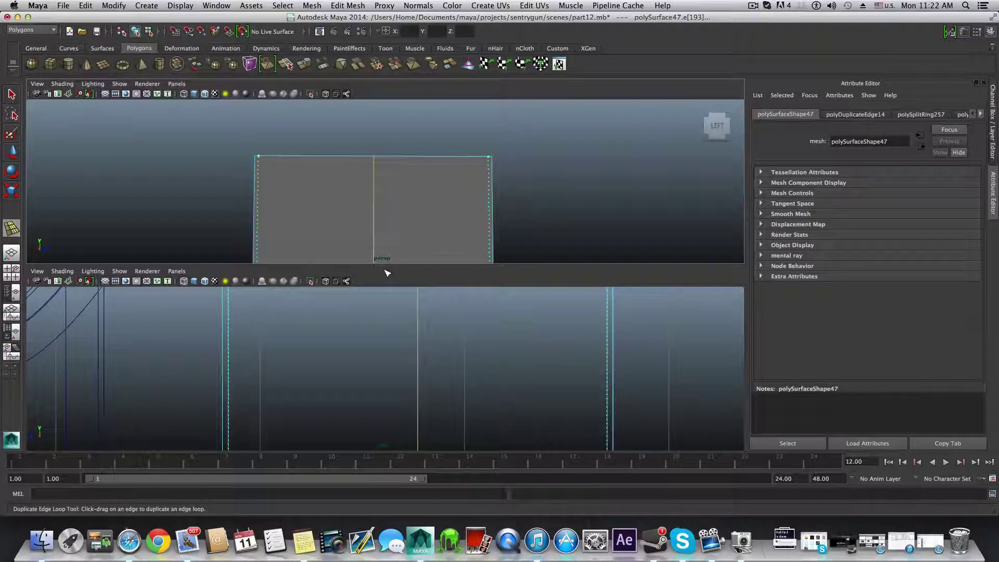
pyautogui.moveTo(387, 272); pyautogui.dragTo(382, 268)
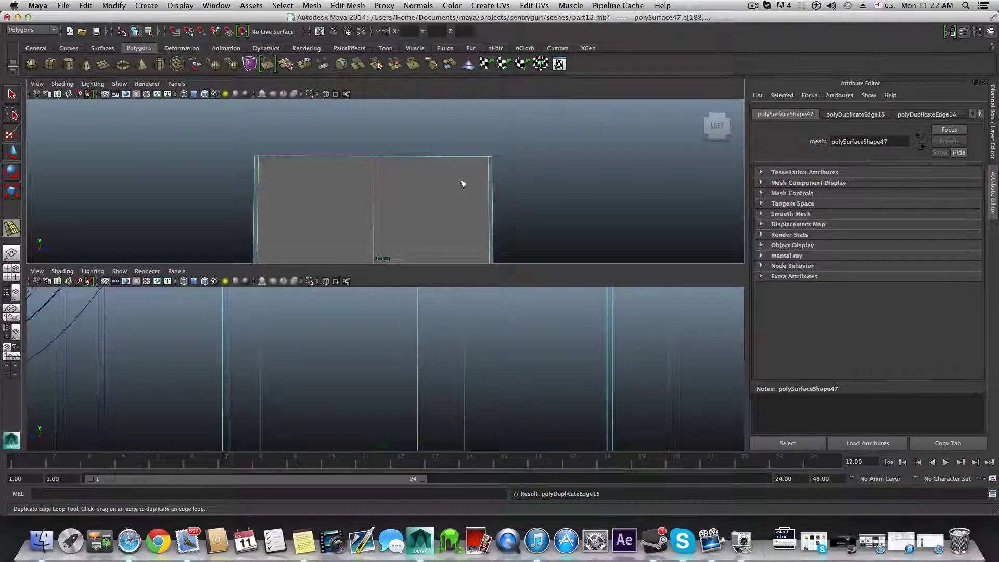
# Step: Fill the open border along the plate's top rim with Fill Hole
pyautogui.press('space')
pyautogui.keyDown('alt'); pyautogui.moveTo(458, 307); pyautogui.dragTo(364, 241); pyautogui.keyUp('alt')
pyautogui.moveTo(360, 238); pyautogui.dragTo(362, 220, button='right')
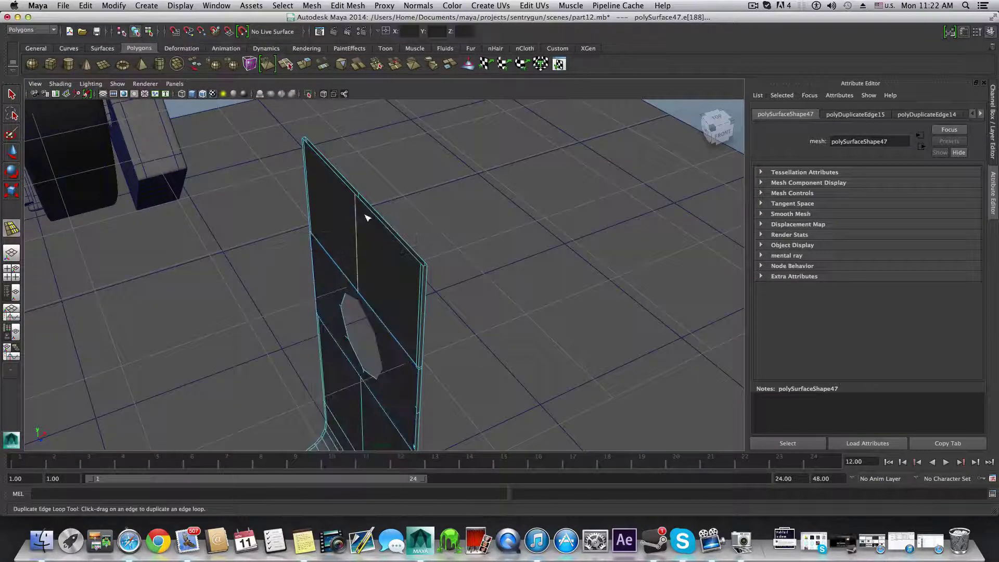
pyautogui.press('q')
pyautogui.click(370, 208)
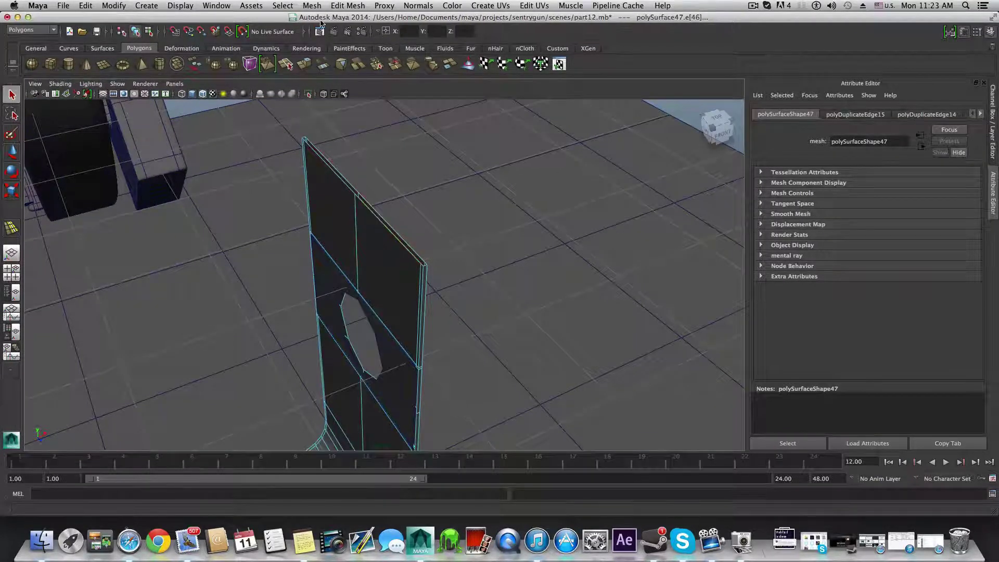
pyautogui.click(319, 4)
pyautogui.click(325, 196)
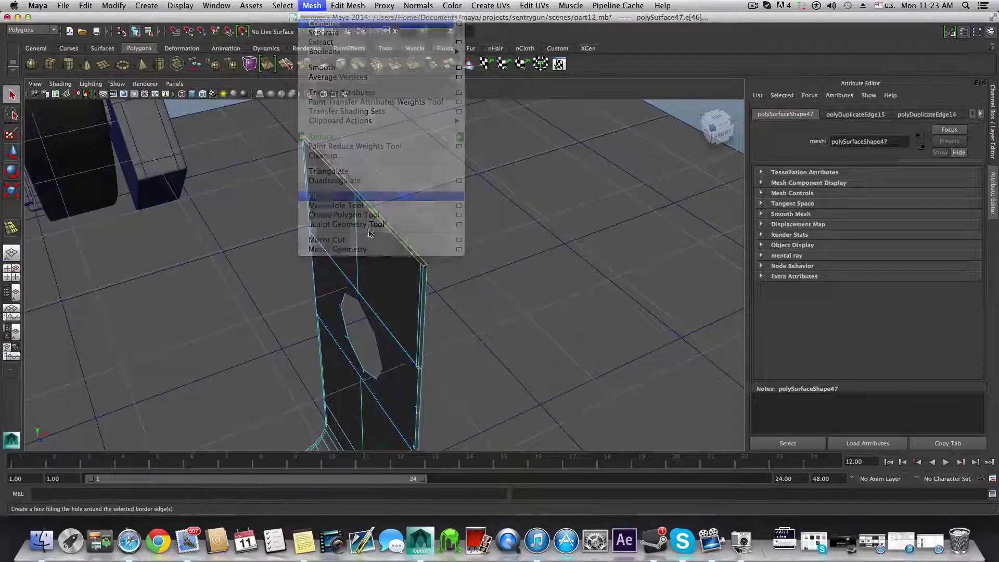
# Step: Split the new top rim face with the Interactive Split Tool, connecting front and back vertices at both side loops and the centre loop
pyautogui.keyDown('alt'); pyautogui.moveTo(411, 264); pyautogui.dragTo(343, 268); pyautogui.keyUp('alt')
pyautogui.keyDown('alt'); pyautogui.moveTo(344, 267); pyautogui.dragTo(512, 277, button='right'); pyautogui.keyUp('alt')
pyautogui.keyDown('alt'); pyautogui.moveTo(512, 277); pyautogui.dragTo(493, 303, button='middle'); pyautogui.keyUp('alt')
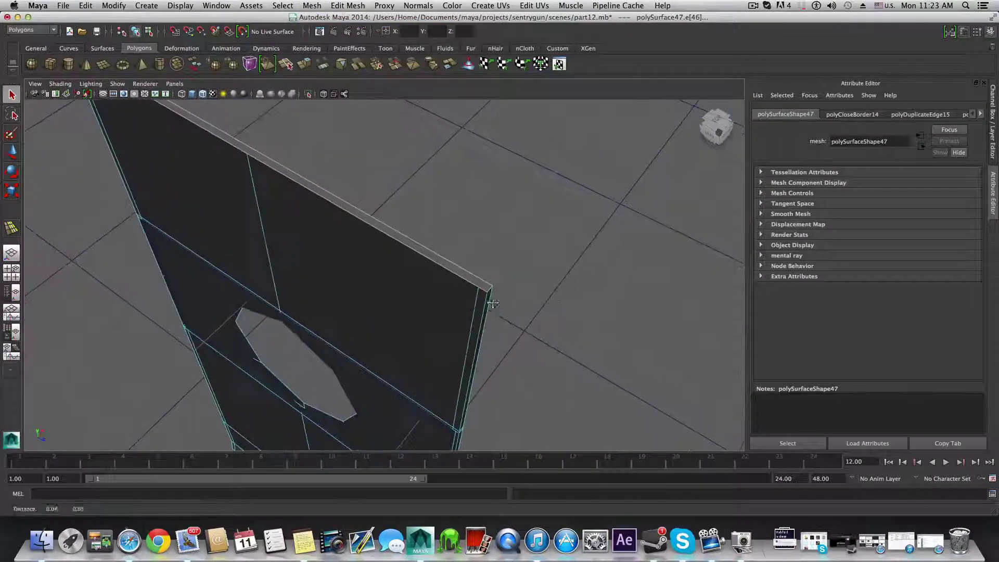
pyautogui.click(341, 4)
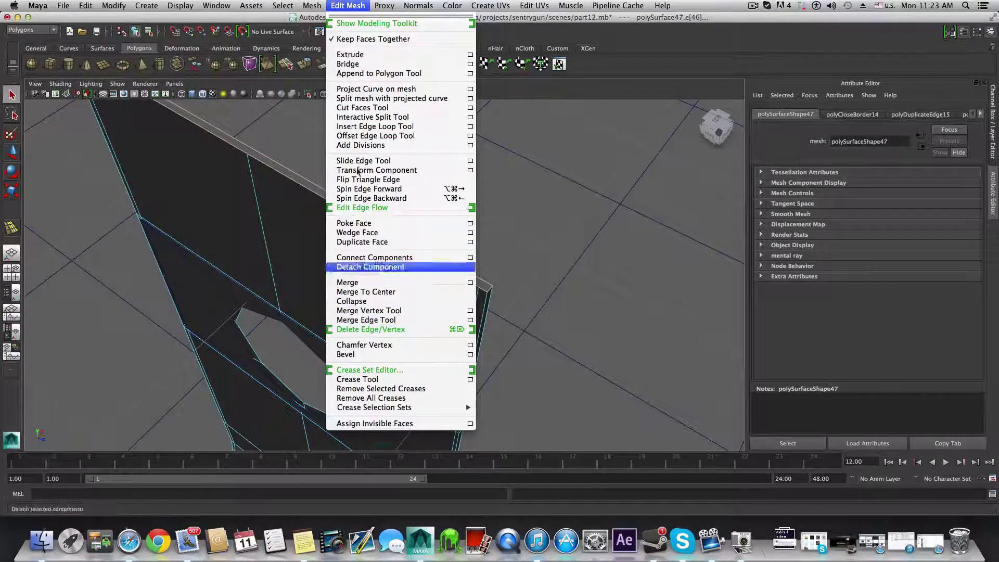
pyautogui.click(352, 118)
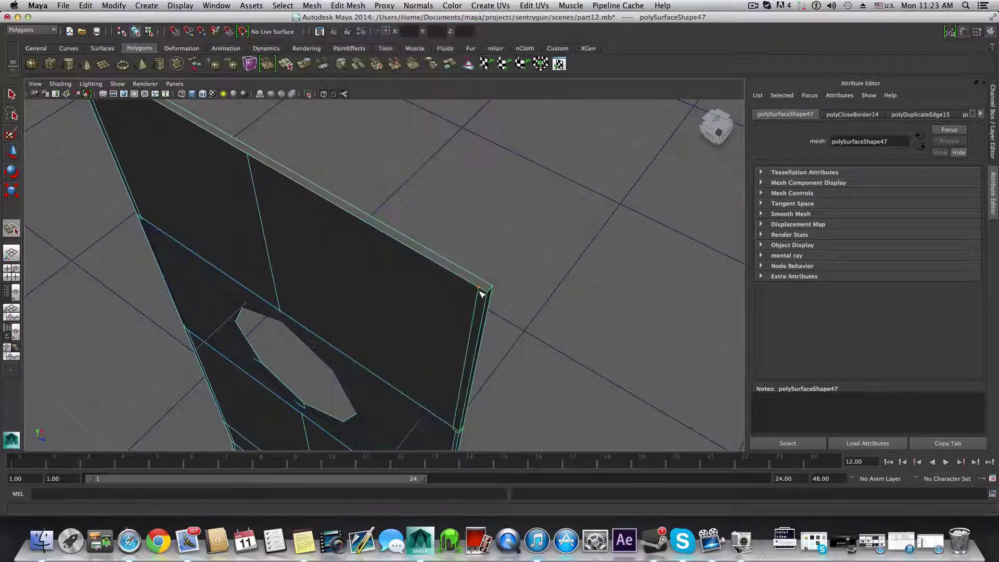
pyautogui.keyDown('alt'); pyautogui.moveTo(482, 290); pyautogui.dragTo(336, 301); pyautogui.keyUp('alt')
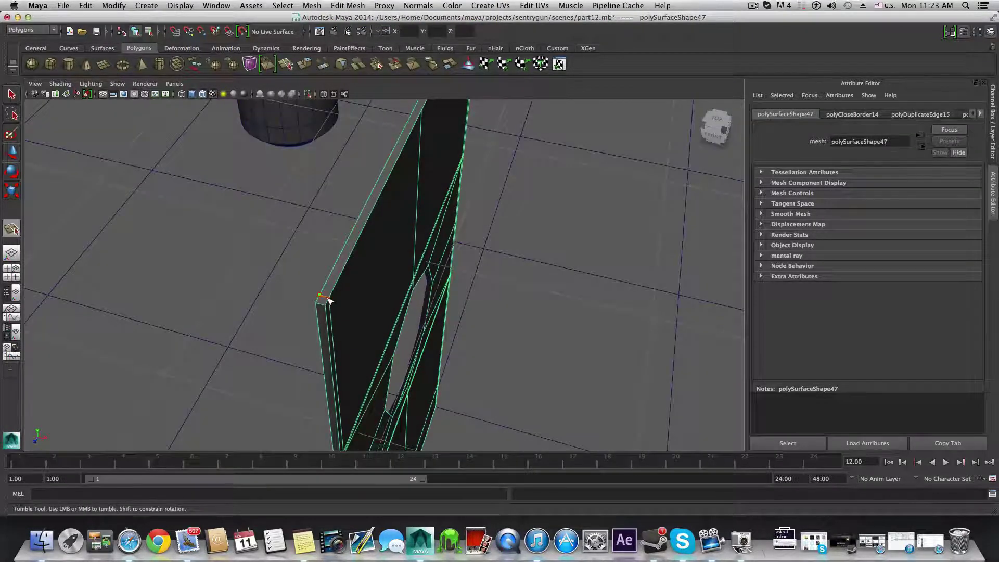
pyautogui.keyDown('alt'); pyautogui.moveTo(428, 241); pyautogui.dragTo(488, 229); pyautogui.keyUp('alt')
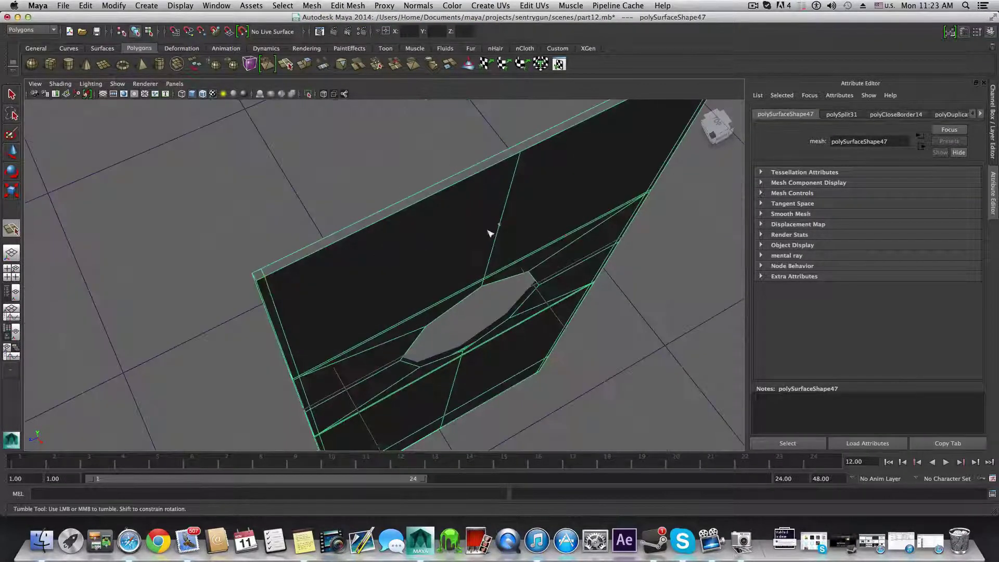
pyautogui.keyDown('alt'); pyautogui.moveTo(489, 229); pyautogui.dragTo(466, 246, button='middle'); pyautogui.keyUp('alt')
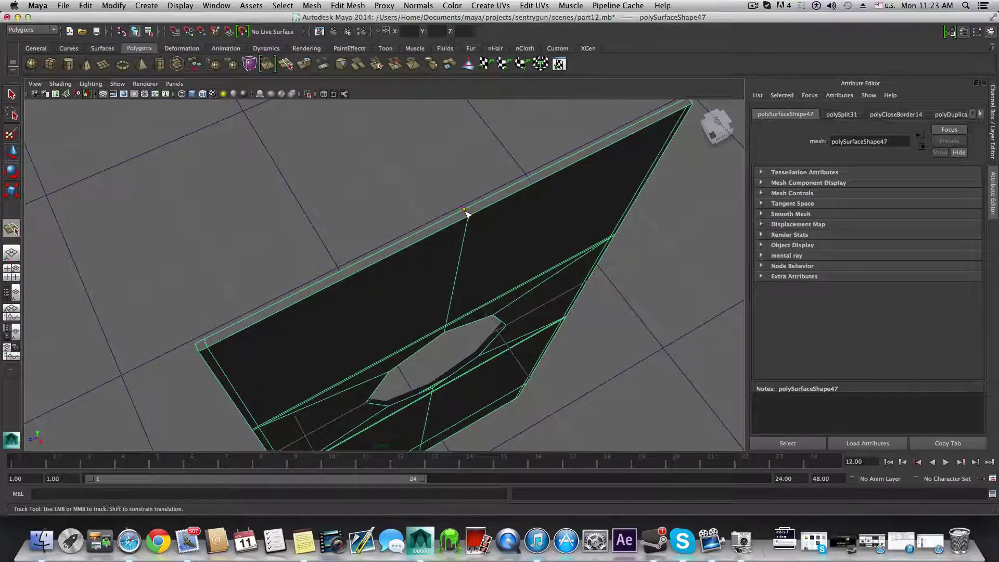
pyautogui.press('Return')
pyautogui.keyDown('alt'); pyautogui.moveTo(548, 211); pyautogui.dragTo(424, 238); pyautogui.keyUp('alt')
pyautogui.keyDown('alt'); pyautogui.moveTo(424, 238); pyautogui.dragTo(363, 195, button='middle'); pyautogui.keyUp('alt')
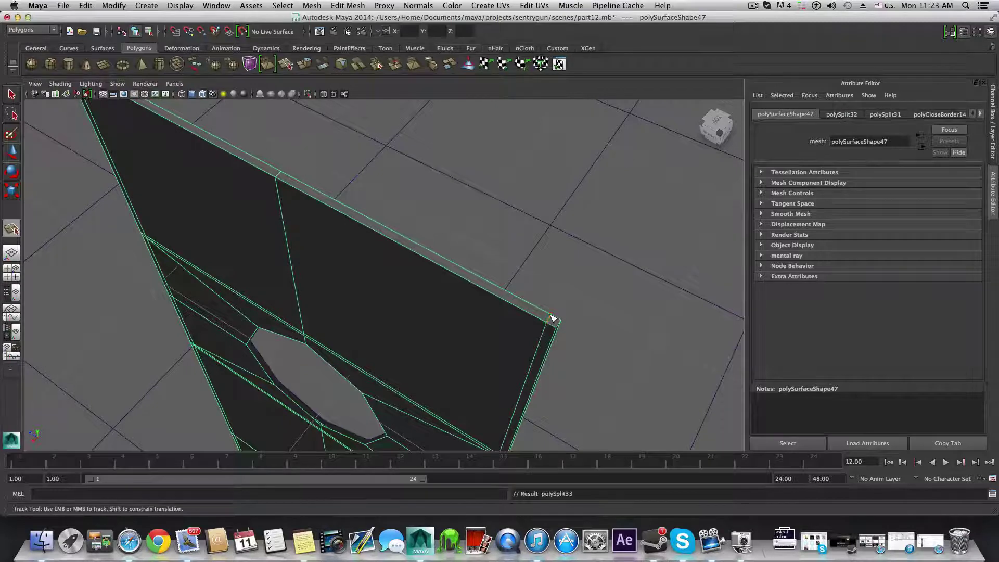
# Step: Bridge the open border edges along one side of the plate's middle section, beside the octagonal opening
pyautogui.keyDown('alt'); pyautogui.moveTo(552, 318); pyautogui.dragTo(401, 379); pyautogui.keyUp('alt')
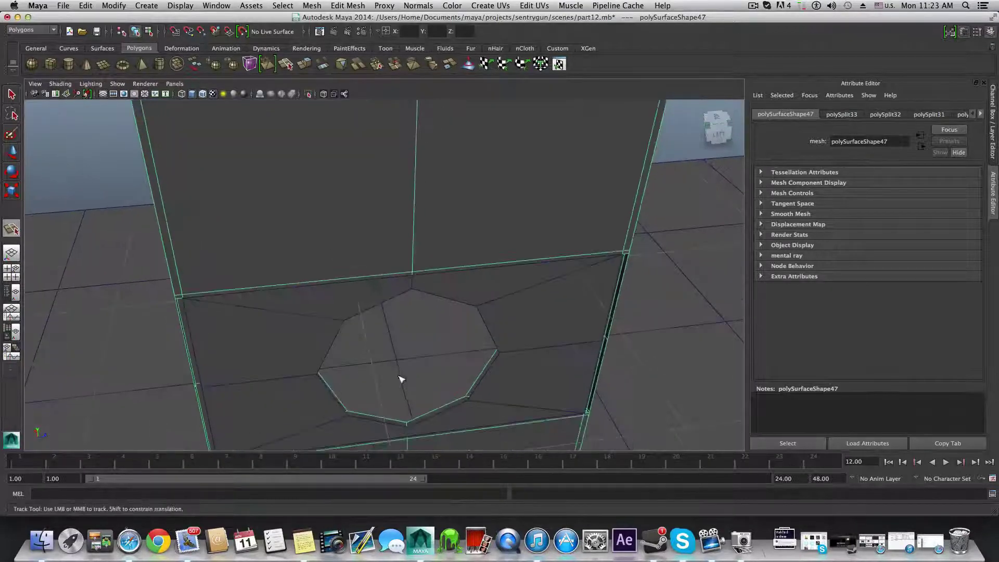
pyautogui.keyDown('alt'); pyautogui.moveTo(400, 379); pyautogui.dragTo(323, 237, button='middle'); pyautogui.keyUp('alt')
pyautogui.keyDown('alt'); pyautogui.moveTo(401, 381); pyautogui.dragTo(395, 368); pyautogui.keyUp('alt')
pyautogui.keyDown('alt'); pyautogui.moveTo(394, 368); pyautogui.dragTo(403, 216, button='middle'); pyautogui.keyUp('alt')
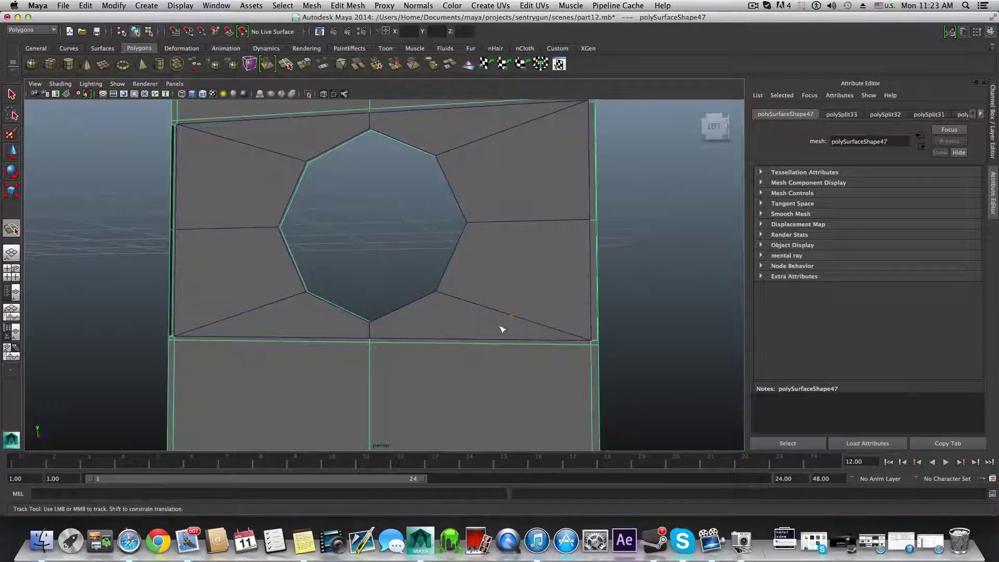
pyautogui.moveTo(512, 315); pyautogui.dragTo(513, 351, button='right')
pyautogui.moveTo(513, 291); pyautogui.dragTo(513, 291, button='right')
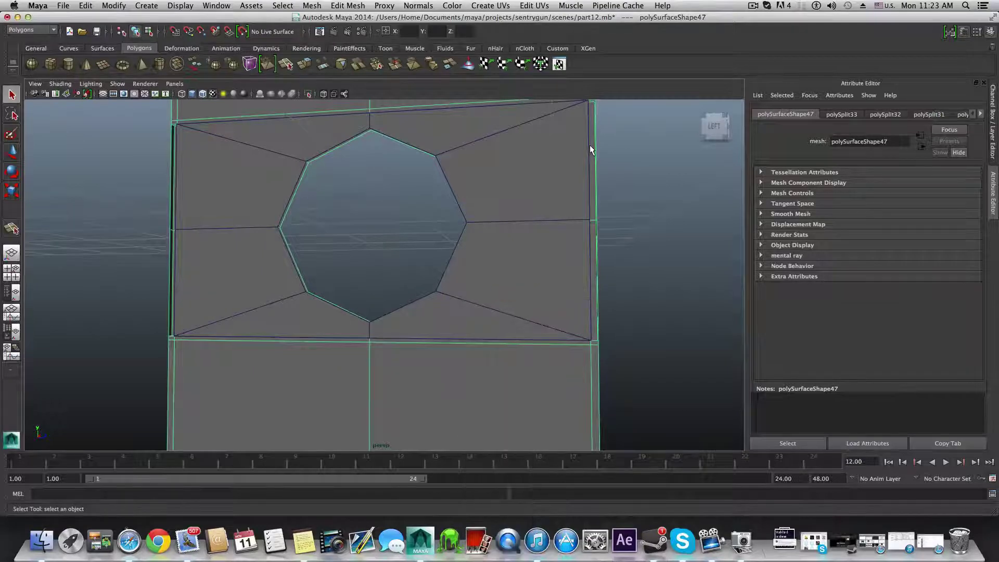
pyautogui.keyDown('alt'); pyautogui.moveTo(589, 144); pyautogui.dragTo(567, 187, button='middle'); pyautogui.keyUp('alt')
pyautogui.click(551, 264)
pyautogui.keyDown('alt'); pyautogui.moveTo(550, 263); pyautogui.dragTo(541, 244, button='middle'); pyautogui.keyUp('alt')
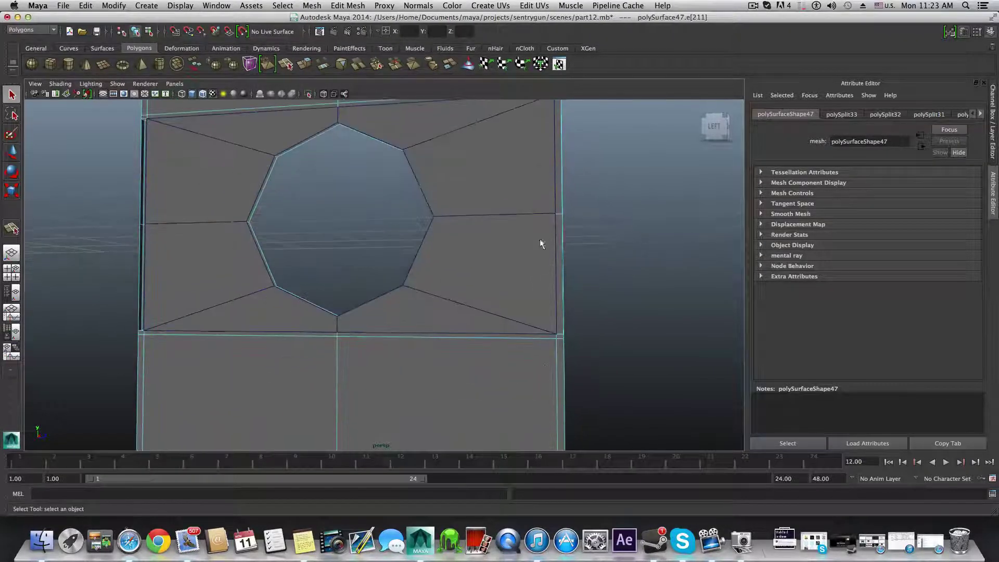
pyautogui.click(559, 333)
pyautogui.keyDown('alt'); pyautogui.moveTo(553, 345); pyautogui.dragTo(548, 232); pyautogui.keyUp('alt')
pyautogui.keyDown('alt'); pyautogui.moveTo(567, 281); pyautogui.dragTo(520, 198); pyautogui.keyUp('alt')
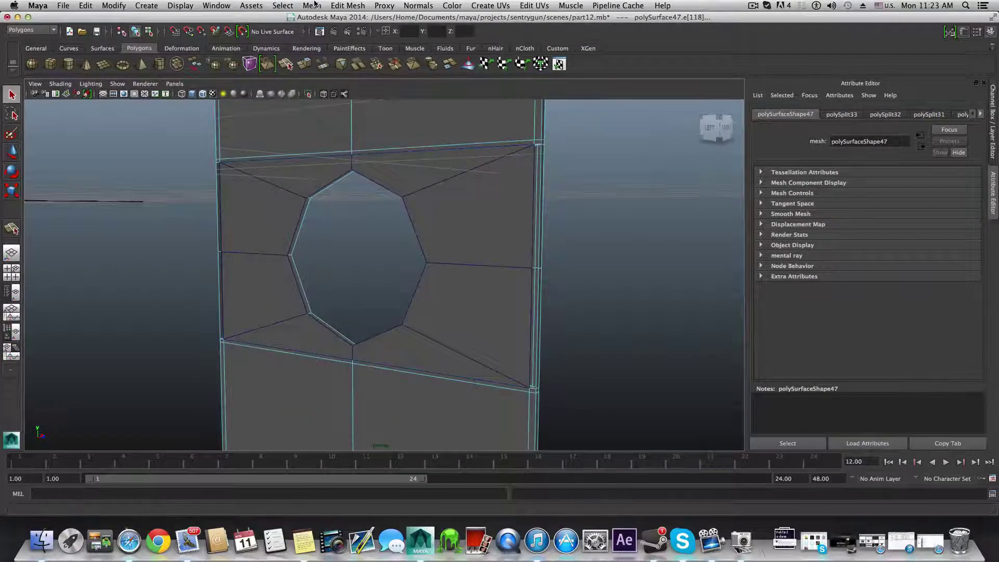
pyautogui.click(345, 8)
pyautogui.click(364, 64)
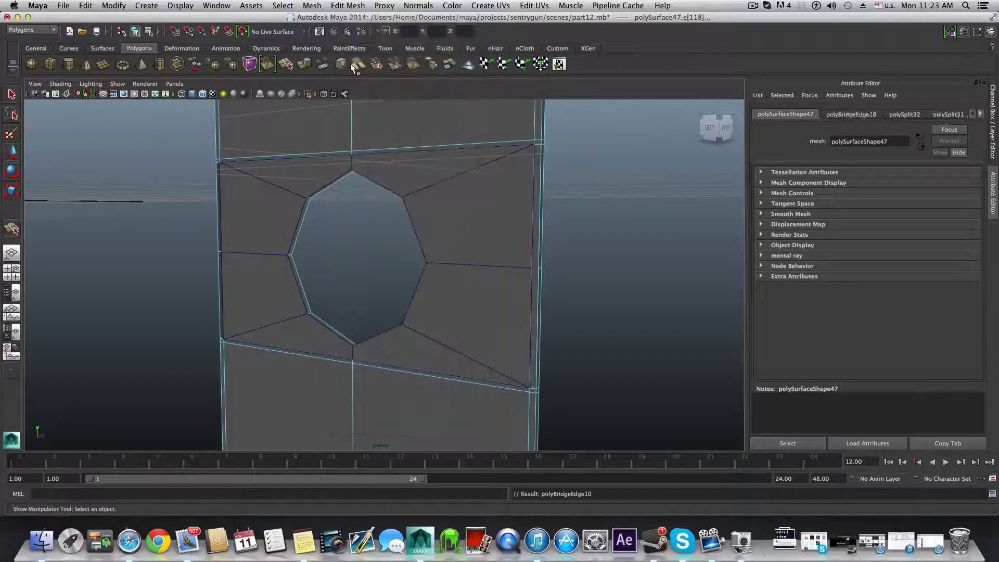
# Step: Bridge the open border edges along the opposite side of the plate's middle section, beside the octagonal opening
pyautogui.keyDown('alt'); pyautogui.moveTo(496, 224); pyautogui.dragTo(540, 228); pyautogui.keyUp('alt')
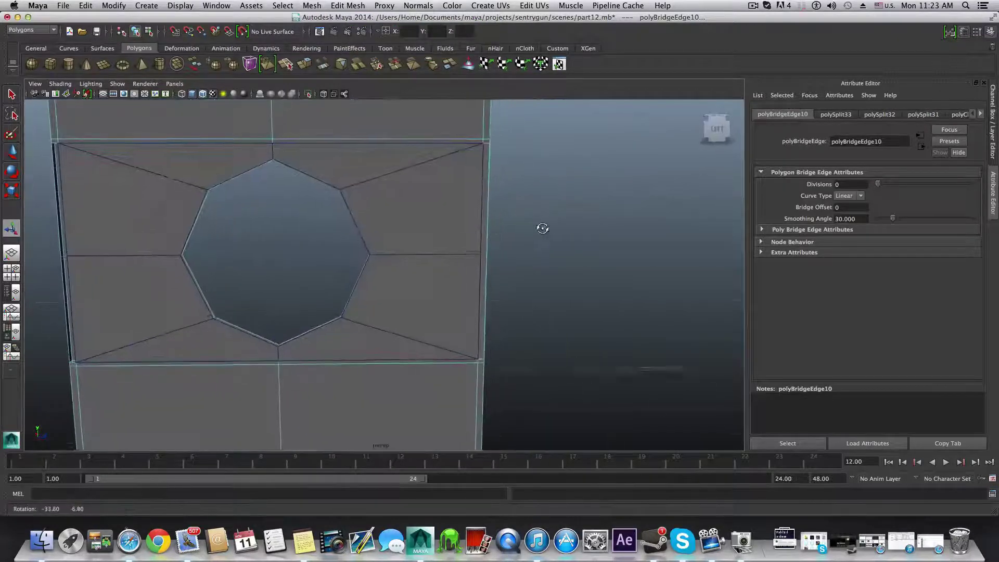
pyautogui.keyDown('alt'); pyautogui.moveTo(270, 183); pyautogui.dragTo(503, 183, button='middle'); pyautogui.keyUp('alt')
pyautogui.keyDown('alt'); pyautogui.moveTo(430, 196); pyautogui.dragTo(489, 202); pyautogui.keyUp('alt')
pyautogui.keyDown('alt'); pyautogui.moveTo(331, 196); pyautogui.dragTo(327, 178); pyautogui.keyUp('alt')
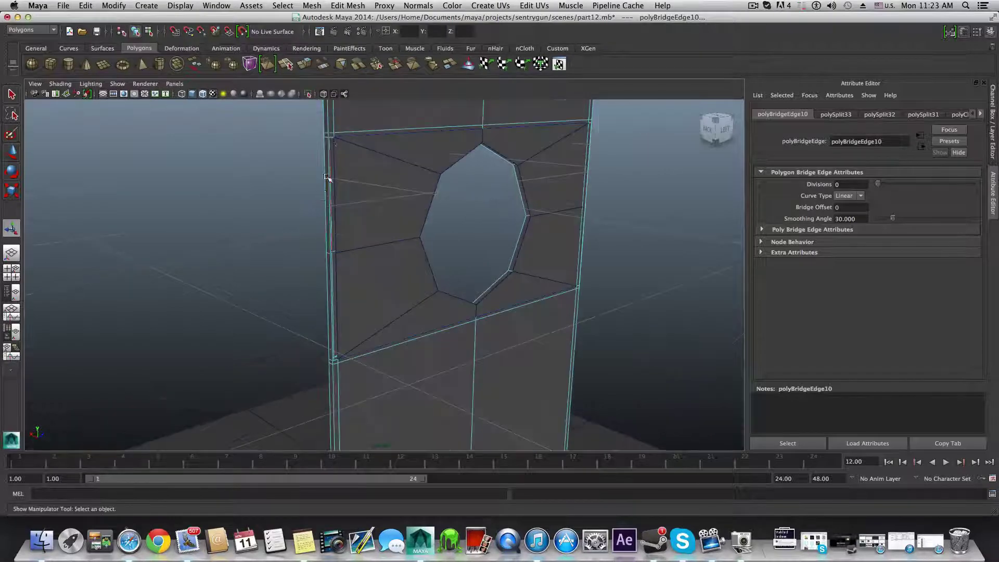
pyautogui.click(331, 136)
pyautogui.keyDown('alt'); pyautogui.moveTo(375, 200); pyautogui.dragTo(447, 91, button='middle'); pyautogui.keyUp('alt')
pyautogui.keyDown('alt'); pyautogui.moveTo(448, 217); pyautogui.dragTo(577, 229, button='right'); pyautogui.keyUp('alt')
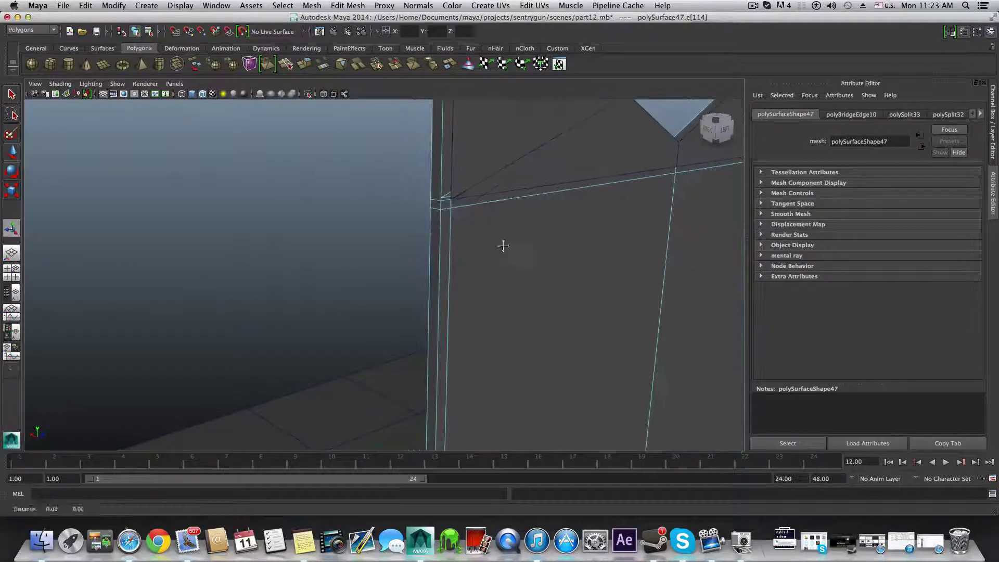
pyautogui.keyDown('alt'); pyautogui.moveTo(501, 245); pyautogui.dragTo(518, 291, button='middle'); pyautogui.keyUp('alt')
pyautogui.keyDown('alt'); pyautogui.moveTo(520, 292); pyautogui.dragTo(675, 294, button='right'); pyautogui.keyUp('alt')
pyautogui.keyDown('shift'); pyautogui.click(528, 234); pyautogui.keyUp('shift')
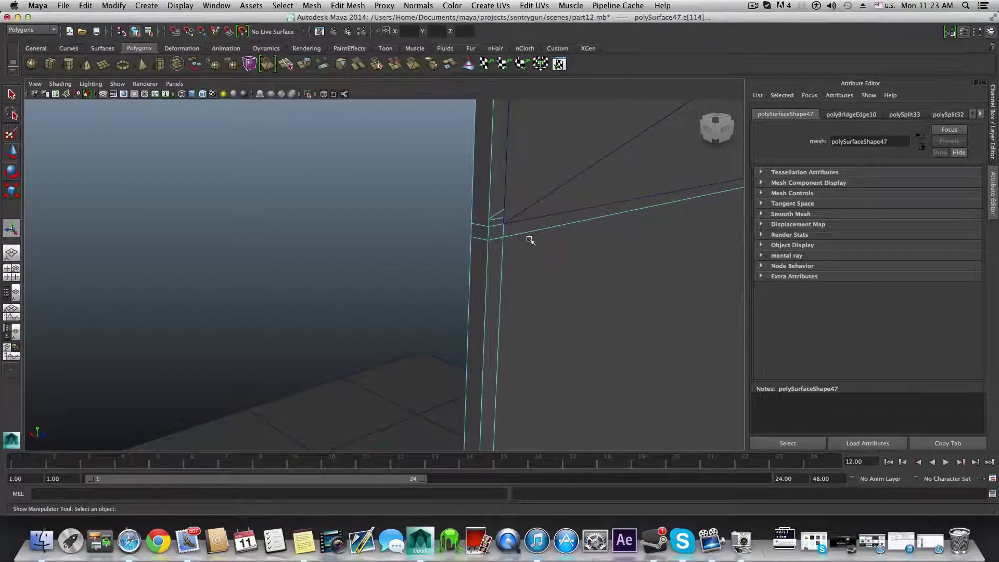
pyautogui.keyDown('alt'); pyautogui.moveTo(557, 229); pyautogui.dragTo(546, 406, button='middle'); pyautogui.keyUp('alt')
pyautogui.keyDown('alt'); pyautogui.moveTo(507, 254); pyautogui.dragTo(494, 106, button='right'); pyautogui.keyUp('alt')
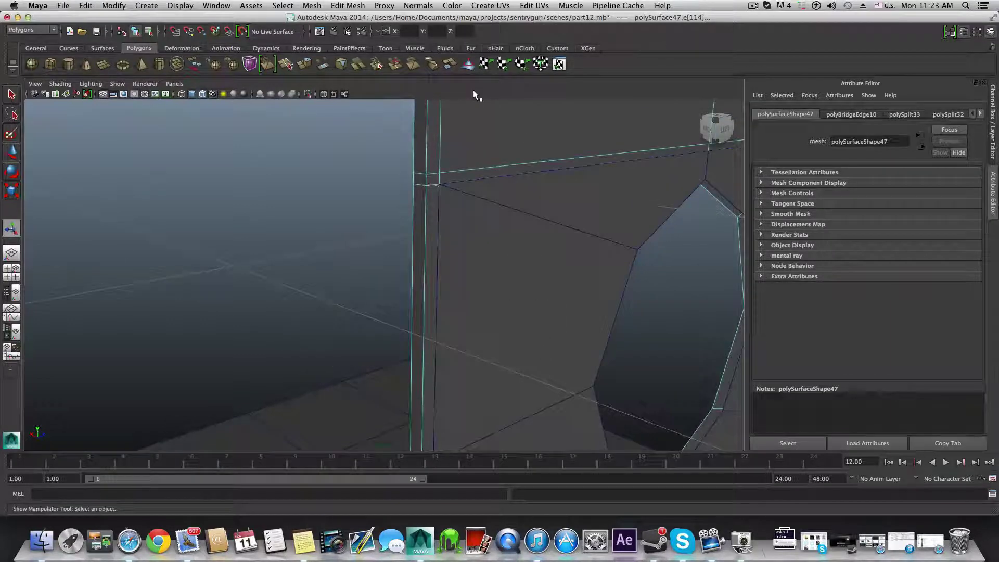
pyautogui.press('g')
pyautogui.keyDown('alt'); pyautogui.moveTo(524, 242); pyautogui.dragTo(525, 246, button='right'); pyautogui.keyUp('alt')
pyautogui.keyDown('alt'); pyautogui.moveTo(524, 246); pyautogui.dragTo(486, 277); pyautogui.keyUp('alt')
pyautogui.keyDown('alt'); pyautogui.moveTo(486, 276); pyautogui.dragTo(334, 266, button='middle'); pyautogui.keyUp('alt')
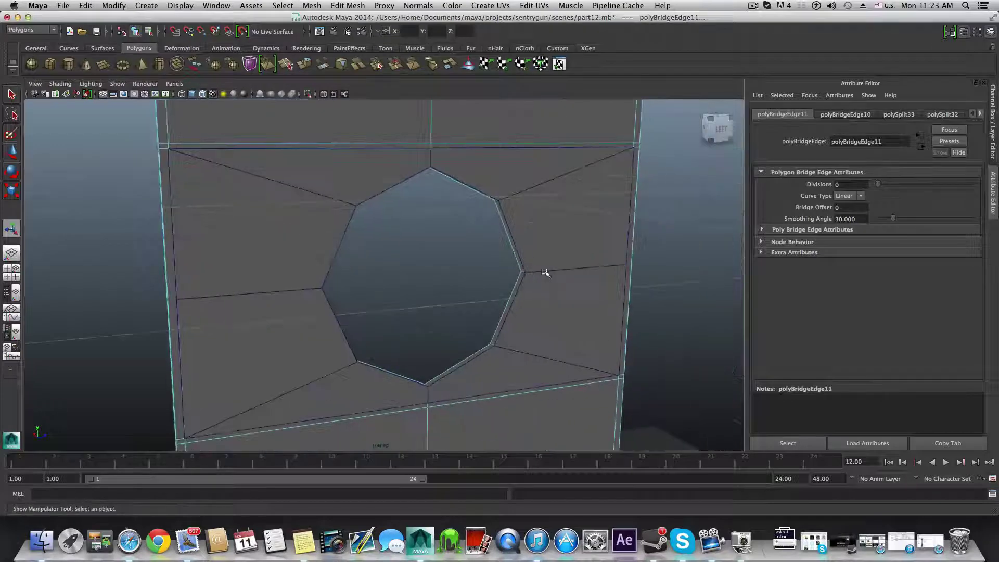
# Step: Select the separate panel with the octagonal opening and snap its pivot onto its upper corner vertex
pyautogui.keyDown('alt'); pyautogui.moveTo(544, 272); pyautogui.dragTo(412, 247); pyautogui.keyUp('alt')
pyautogui.keyDown('alt'); pyautogui.moveTo(385, 217); pyautogui.dragTo(397, 338, button='middle'); pyautogui.keyUp('alt')
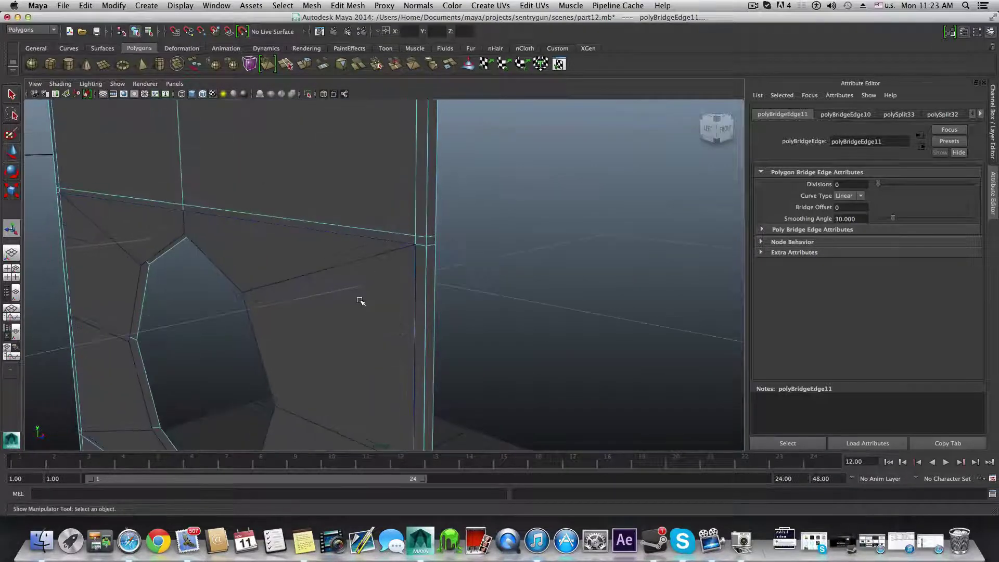
pyautogui.click(358, 300)
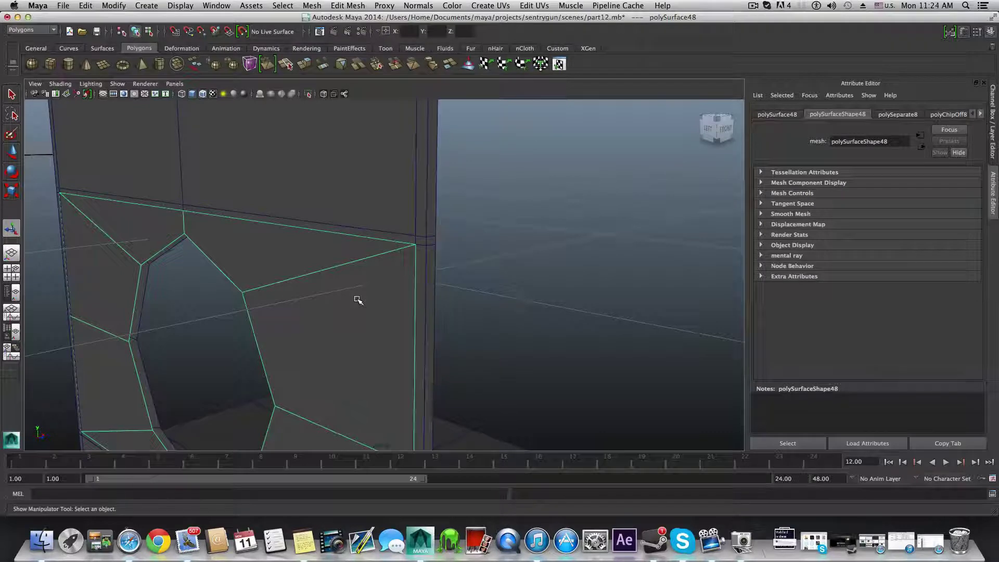
pyautogui.scroll(-4, 358, 300)
pyautogui.click(12, 135)
pyautogui.click(12, 152)
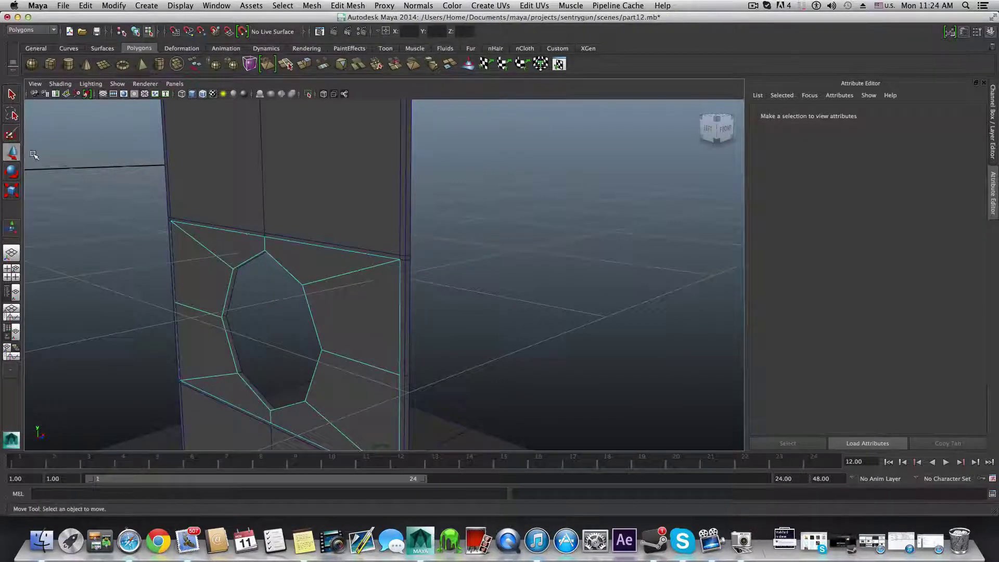
pyautogui.press('Home')
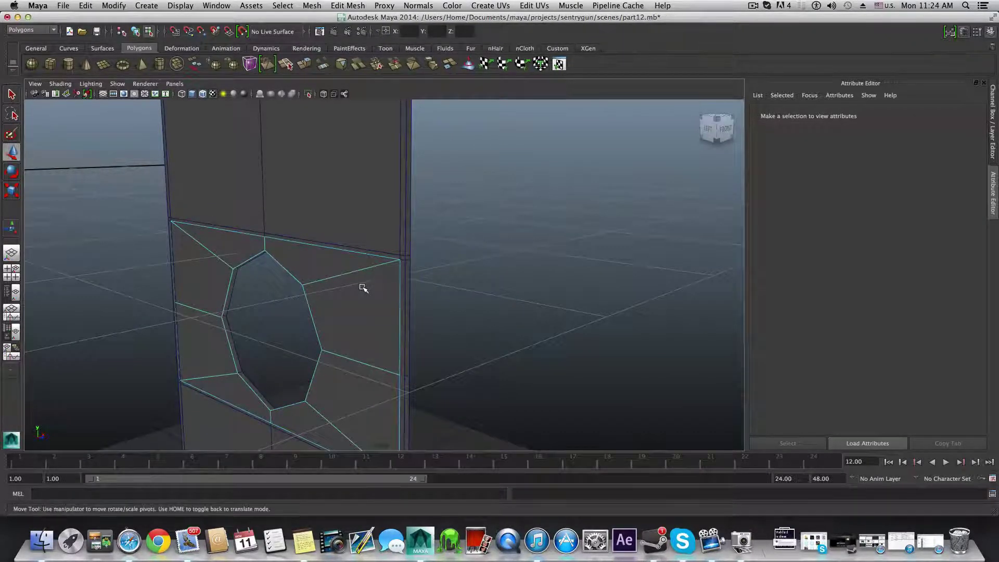
pyautogui.press('F8')
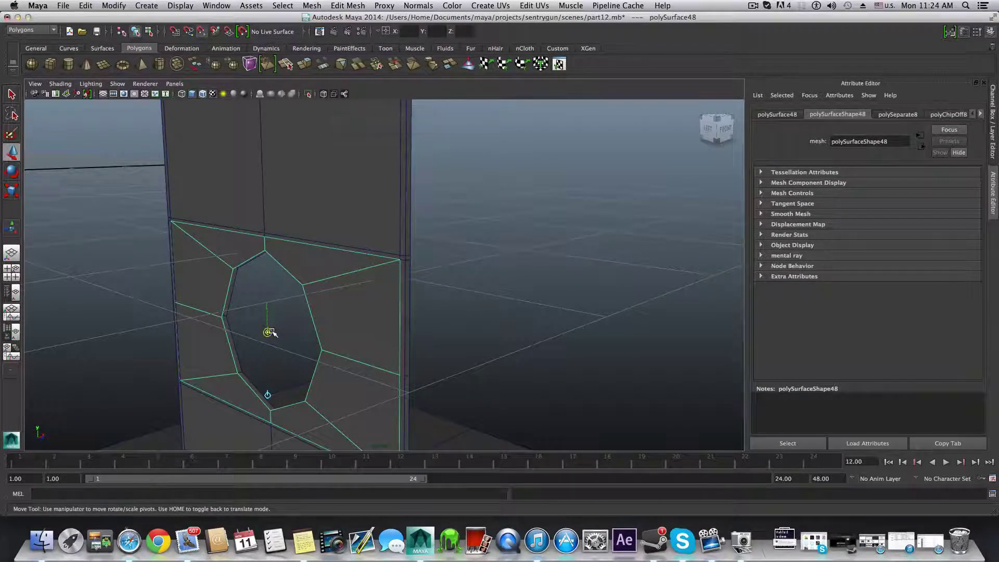
pyautogui.click(268, 332)
pyautogui.moveTo(269, 333); pyautogui.dragTo(384, 271)
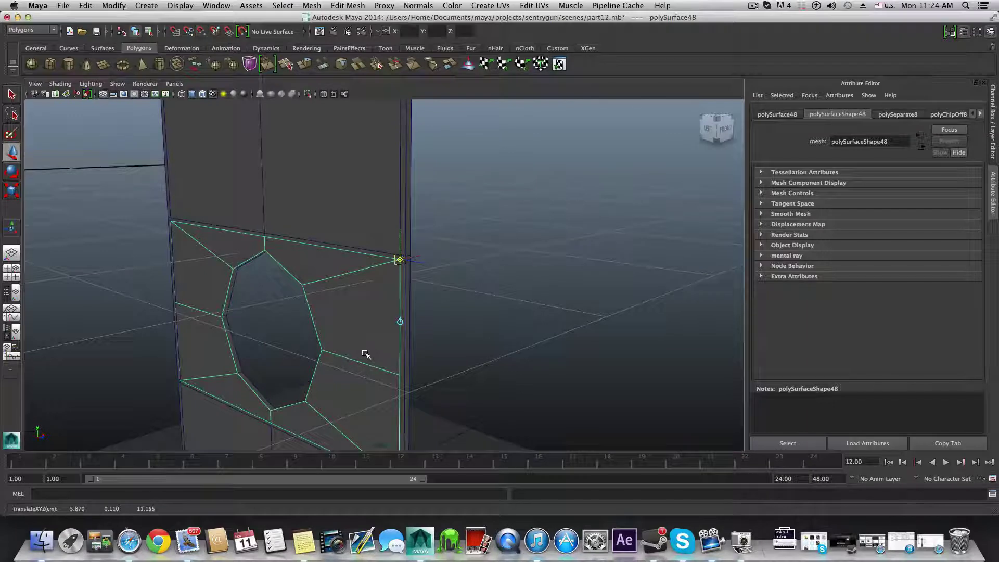
pyautogui.press('Home')
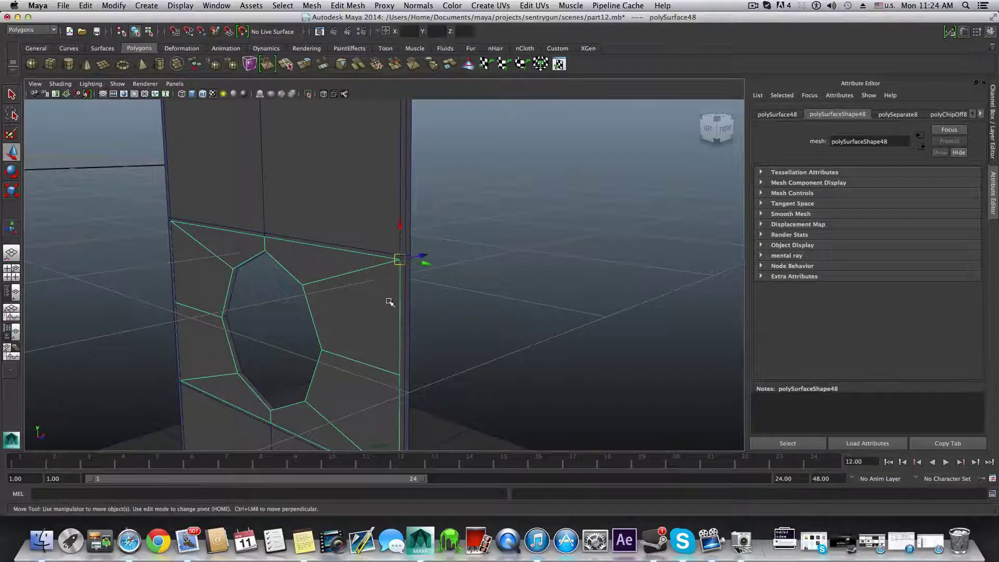
# Step: Snap the octagonal-opening panel by its corner pivot onto the matching corner of the surrounding plate
pyautogui.moveTo(383, 306)
pyautogui.keyDown('alt'); pyautogui.mouseDown()
pyautogui.moveTo(468, 327)
pyautogui.moveTo(386, 296)
pyautogui.mouseUp(); pyautogui.keyUp('alt')
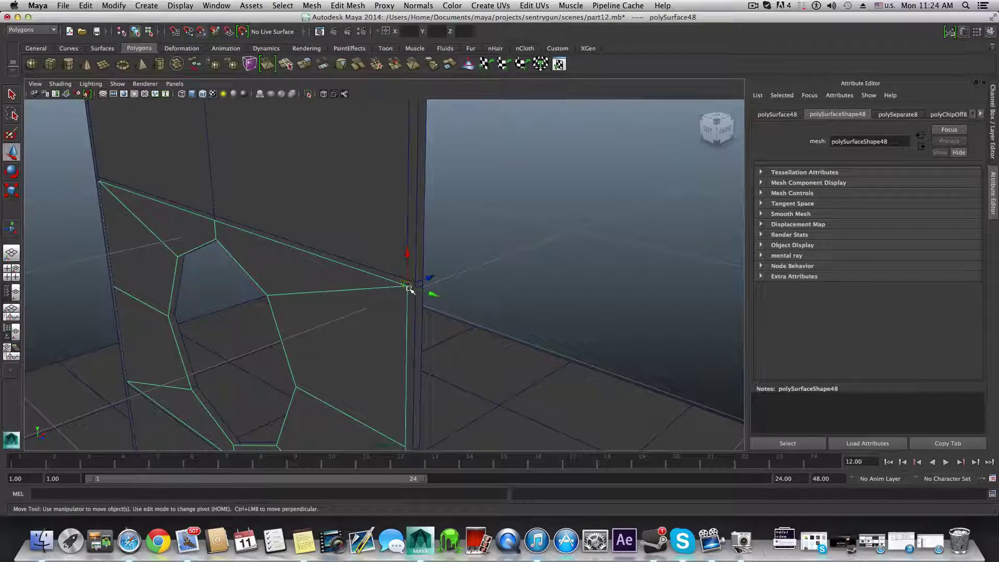
pyautogui.click(407, 286)
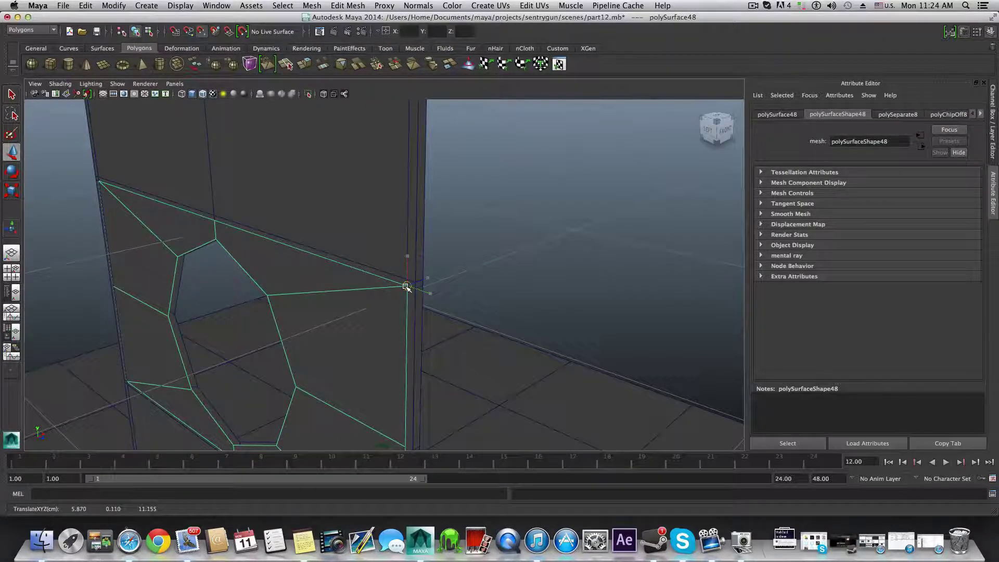
pyautogui.click(404, 292)
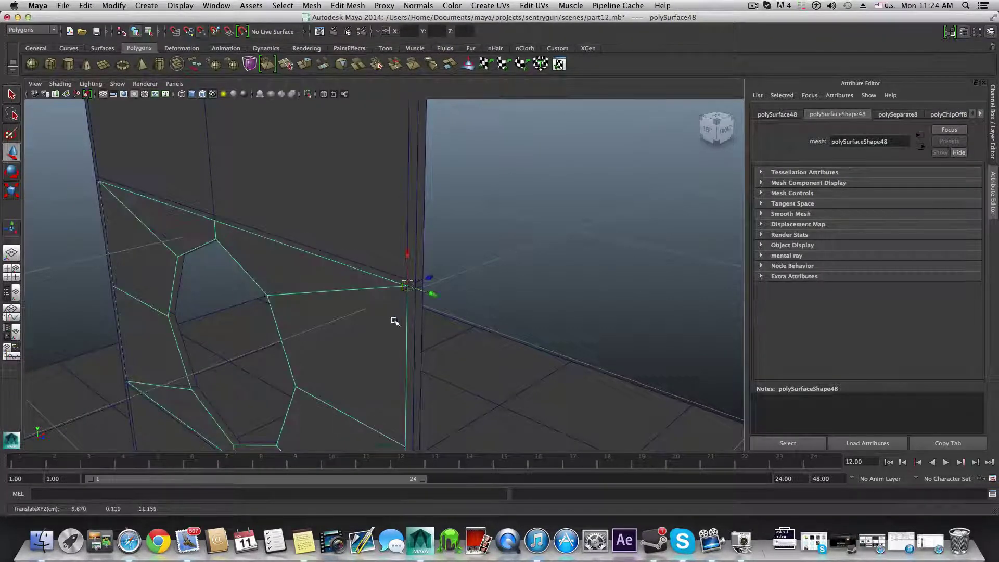
pyautogui.keyDown('alt'); pyautogui.moveTo(394, 322); pyautogui.dragTo(441, 312); pyautogui.keyUp('alt')
pyautogui.keyDown('alt'); pyautogui.moveTo(441, 312); pyautogui.dragTo(381, 305, button='right'); pyautogui.keyUp('alt')
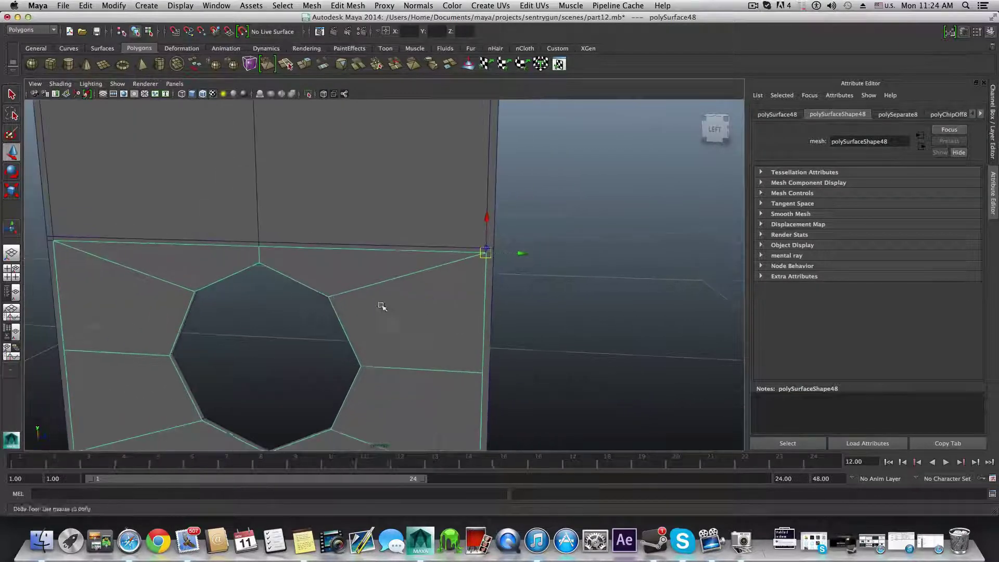
pyautogui.keyDown('alt'); pyautogui.moveTo(382, 306); pyautogui.dragTo(441, 270, button='middle'); pyautogui.keyUp('alt')
pyautogui.keyDown('alt'); pyautogui.moveTo(441, 269); pyautogui.dragTo(392, 280); pyautogui.keyUp('alt')
pyautogui.scroll(-4, 393, 280)
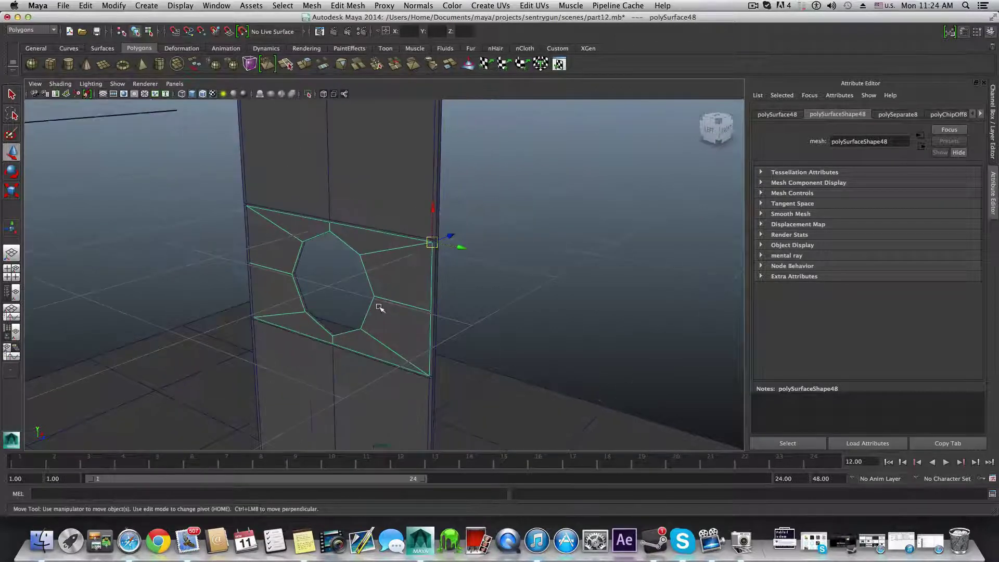
# Step: Combine the octagonal-opening panel and the surrounding plate into one mesh
pyautogui.moveTo(401, 286); pyautogui.dragTo(400, 286, button='right')
pyautogui.keyDown('shift'); pyautogui.click(391, 213); pyautogui.keyUp('shift')
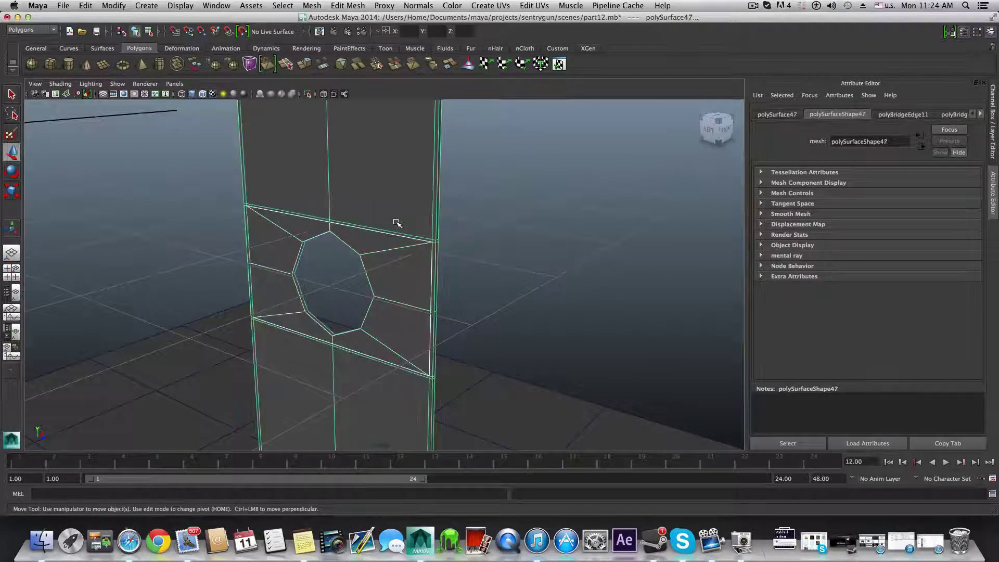
pyautogui.click(312, 5)
pyautogui.click(318, 24)
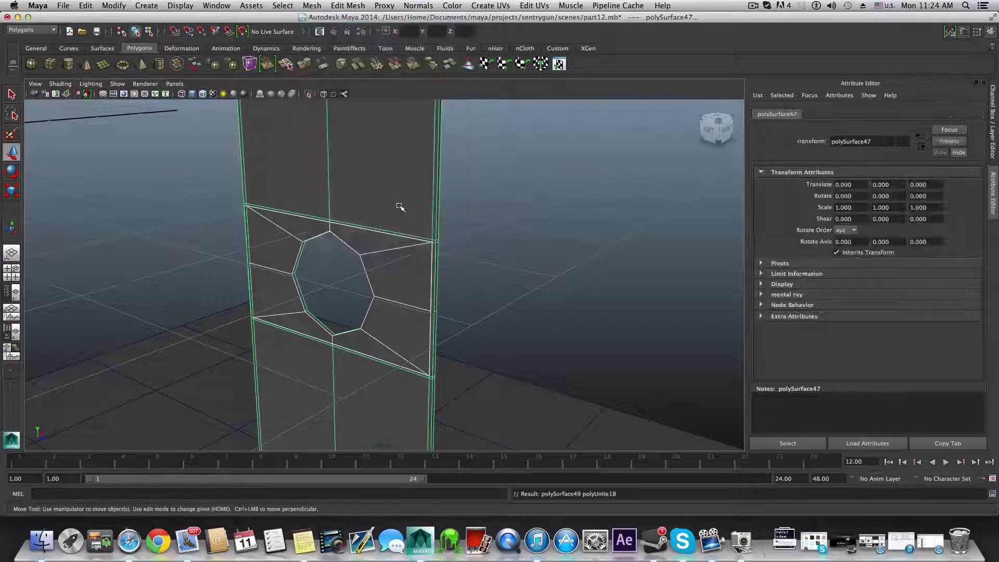
# Step: Merge the overlapping vertices at the corners and centre-line joints where the octagonal-opening panel meets the surrounding plate
pyautogui.scroll(5, 549, 234)
pyautogui.moveTo(531, 252); pyautogui.dragTo(534, 208, button='right')
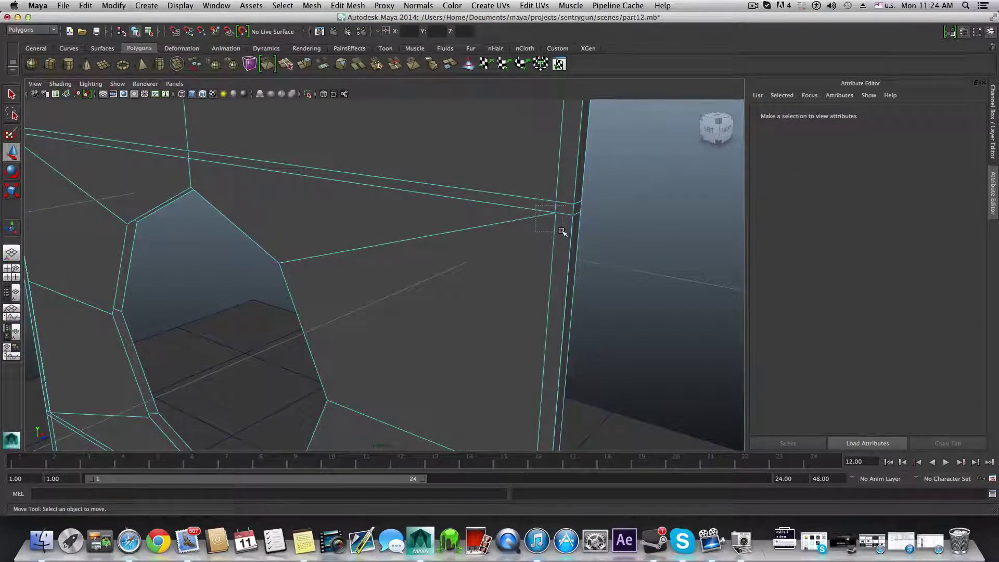
pyautogui.moveTo(562, 231); pyautogui.dragTo(563, 232)
pyautogui.moveTo(475, 241)
pyautogui.keyDown('alt'); pyautogui.mouseDown()
pyautogui.moveTo(508, 258)
pyautogui.moveTo(446, 261)
pyautogui.moveTo(575, 245)
pyautogui.moveTo(423, 222)
pyautogui.moveTo(483, 225)
pyautogui.mouseUp(); pyautogui.keyUp('alt')
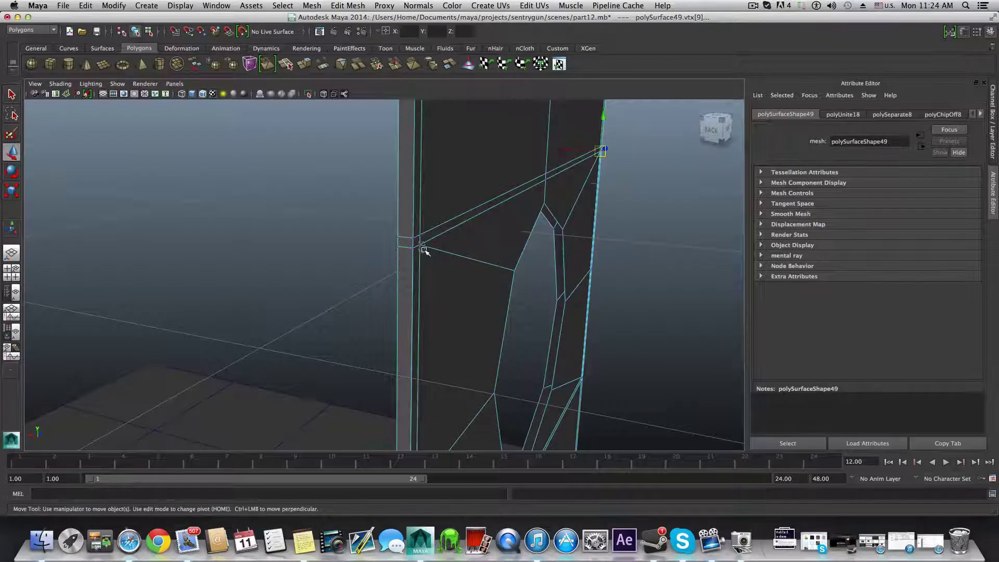
pyautogui.keyDown('alt'); pyautogui.moveTo(442, 285); pyautogui.dragTo(377, 243); pyautogui.keyUp('alt')
pyautogui.keyDown('alt'); pyautogui.moveTo(305, 247); pyautogui.dragTo(551, 227); pyautogui.keyUp('alt')
pyautogui.keyDown('alt'); pyautogui.moveTo(364, 228); pyautogui.dragTo(275, 229, button='right'); pyautogui.keyUp('alt')
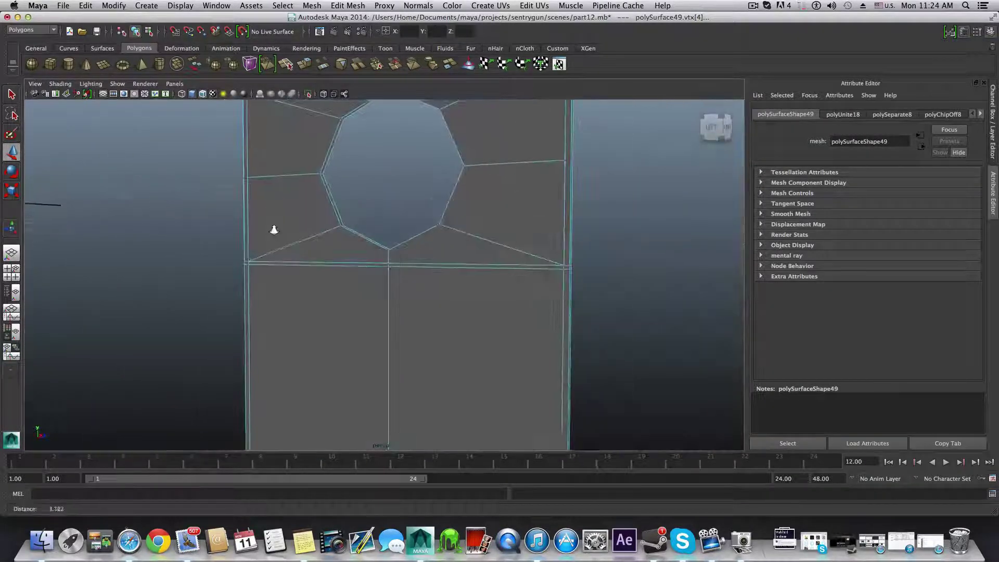
pyautogui.keyDown('alt'); pyautogui.moveTo(367, 246); pyautogui.dragTo(666, 296, button='right'); pyautogui.keyUp('alt')
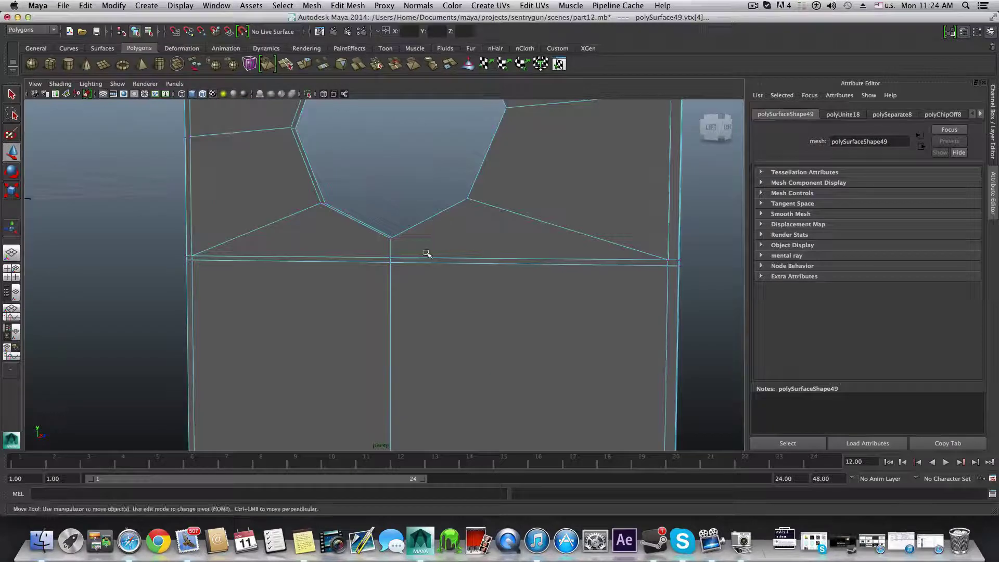
pyautogui.keyDown('alt'); pyautogui.moveTo(426, 254); pyautogui.dragTo(475, 251, button='right'); pyautogui.keyUp('alt')
pyautogui.keyDown('alt'); pyautogui.moveTo(474, 252); pyautogui.dragTo(405, 239); pyautogui.keyUp('alt')
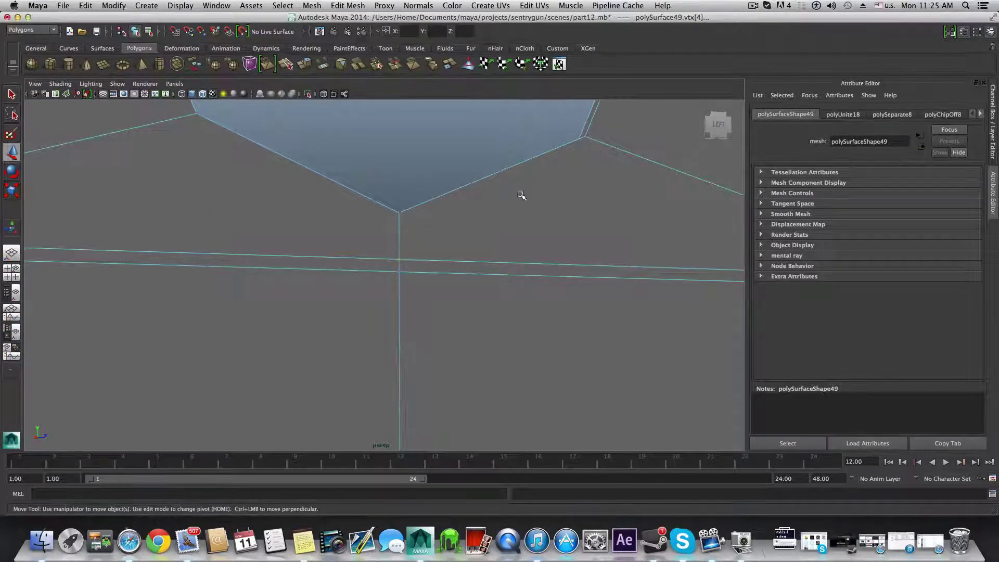
pyautogui.keyDown('alt'); pyautogui.moveTo(521, 195); pyautogui.dragTo(373, 348, button='middle'); pyautogui.keyUp('alt')
pyautogui.keyDown('alt'); pyautogui.moveTo(473, 238); pyautogui.dragTo(437, 254); pyautogui.keyUp('alt')
pyautogui.keyDown('alt'); pyautogui.moveTo(437, 254); pyautogui.dragTo(367, 266, button='middle'); pyautogui.keyUp('alt')
pyautogui.keyDown('alt'); pyautogui.moveTo(395, 215); pyautogui.dragTo(375, 180, button='middle'); pyautogui.keyUp('alt')
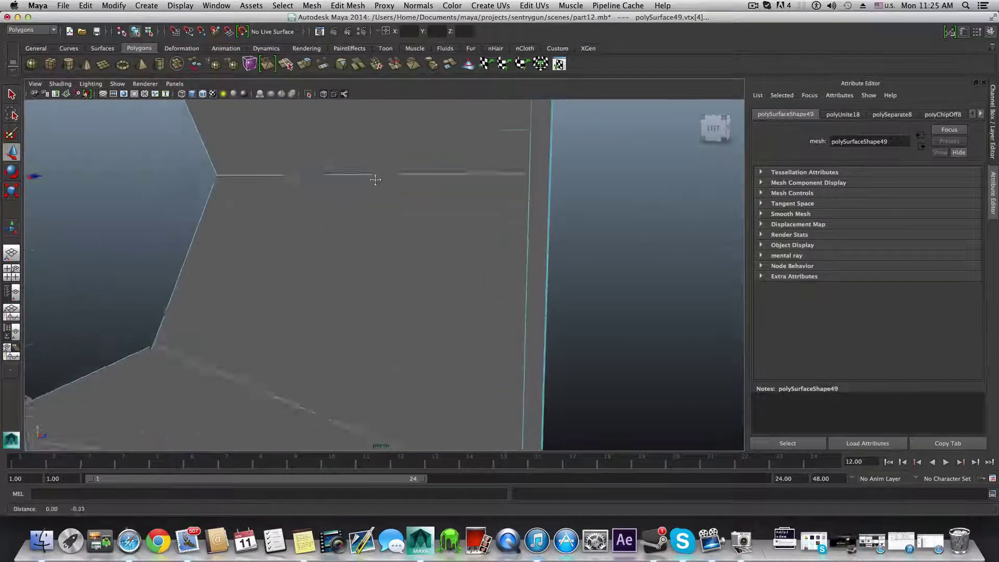
pyautogui.keyDown('alt'); pyautogui.moveTo(376, 179); pyautogui.dragTo(449, 271); pyautogui.keyUp('alt')
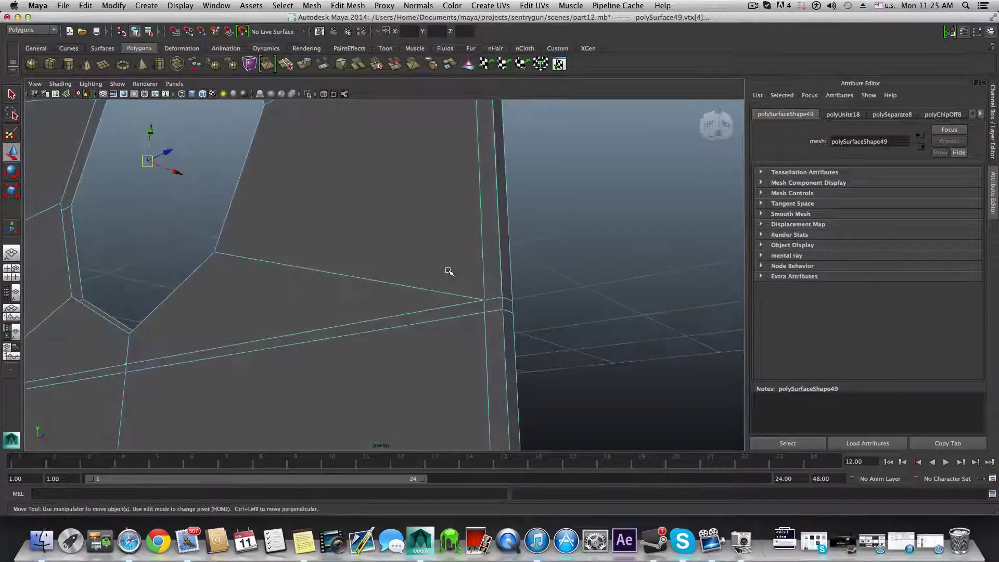
pyautogui.keyDown('alt'); pyautogui.moveTo(448, 271); pyautogui.dragTo(384, 240, button='middle'); pyautogui.keyUp('alt')
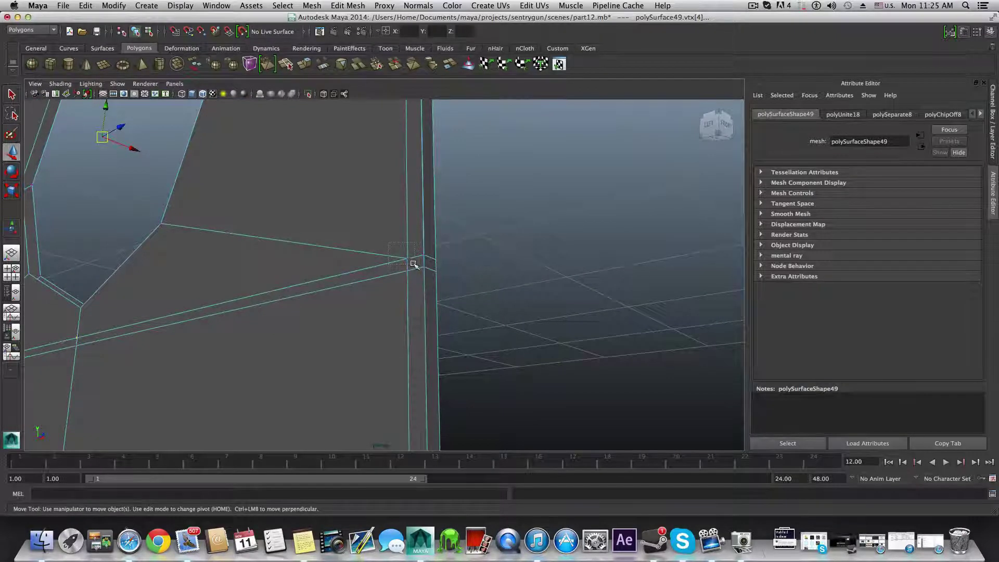
pyautogui.keyDown('alt'); pyautogui.moveTo(414, 264); pyautogui.dragTo(473, 339); pyautogui.keyUp('alt')
pyautogui.keyDown('alt'); pyautogui.moveTo(565, 281); pyautogui.dragTo(543, 301); pyautogui.keyUp('alt')
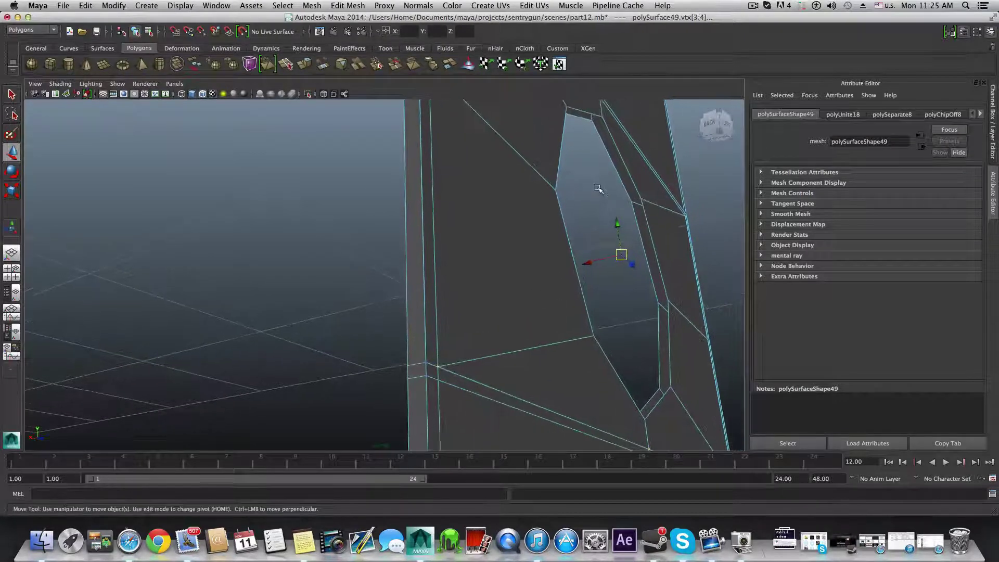
pyautogui.keyDown('alt'); pyautogui.moveTo(513, 250); pyautogui.dragTo(461, 376, button='middle'); pyautogui.keyUp('alt')
pyautogui.keyDown('alt'); pyautogui.moveTo(461, 376); pyautogui.dragTo(240, 339); pyautogui.keyUp('alt')
pyautogui.scroll(-5, 194, 314)
pyautogui.keyDown('alt'); pyautogui.moveTo(679, 324); pyautogui.dragTo(533, 331); pyautogui.keyUp('alt')
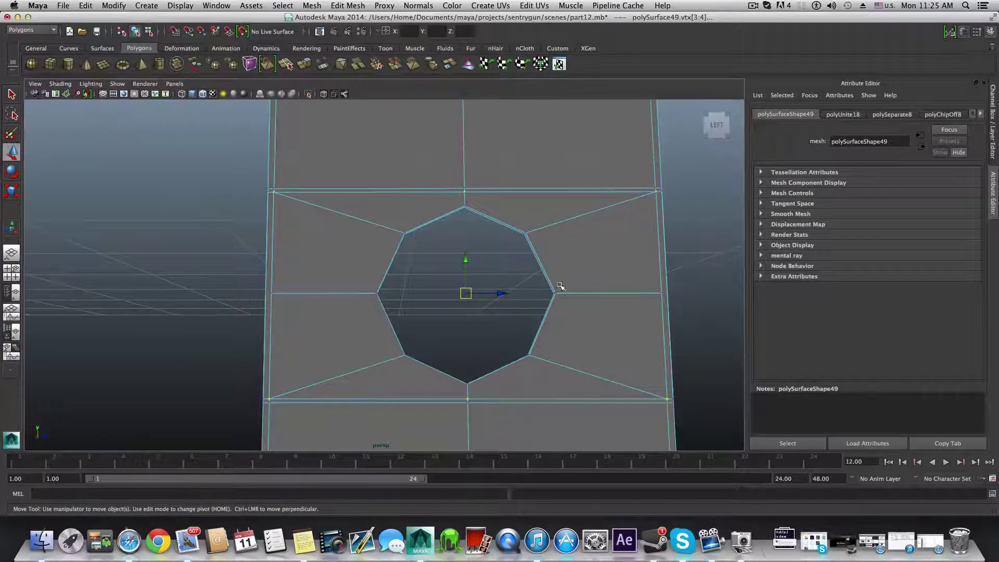
pyautogui.keyDown('alt'); pyautogui.moveTo(513, 274); pyautogui.dragTo(512, 297); pyautogui.keyUp('alt')
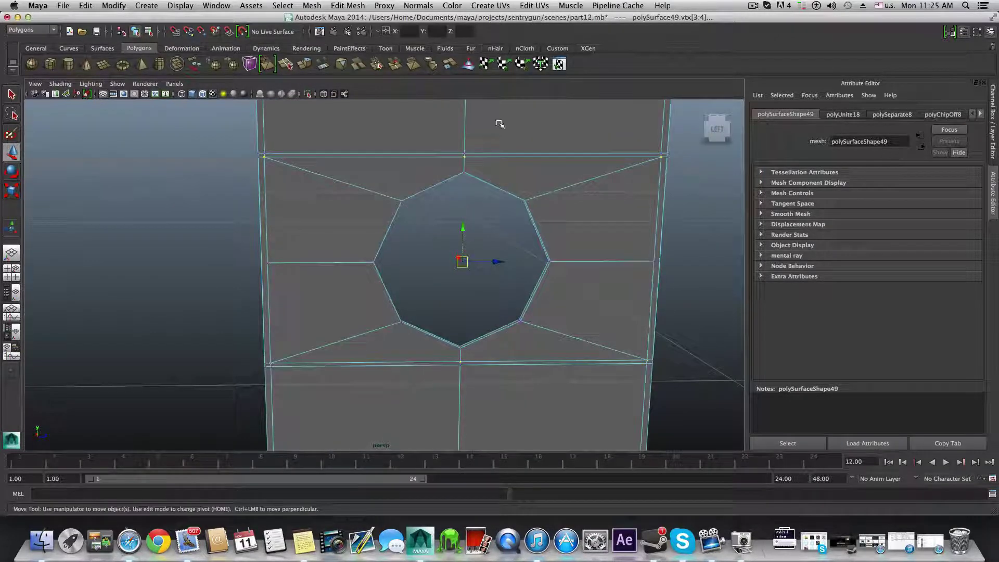
pyautogui.click(348, 5)
pyautogui.click(418, 283)
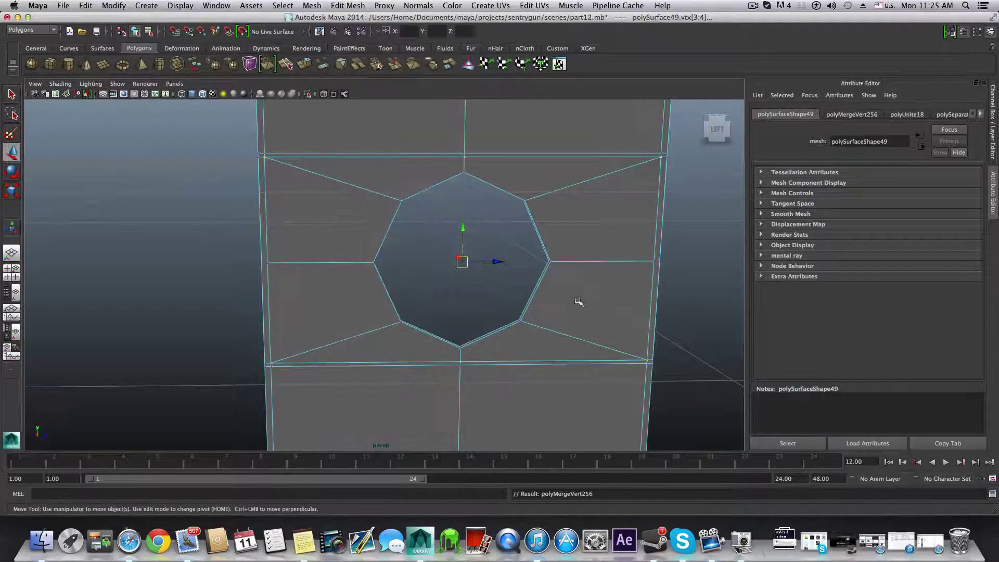
# Step: Connect the opening's centre-line vertex across the narrow front border strip with the Interactive Split Tool
pyautogui.keyDown('alt'); pyautogui.moveTo(603, 305); pyautogui.dragTo(495, 262); pyautogui.keyUp('alt')
pyautogui.press('F8')
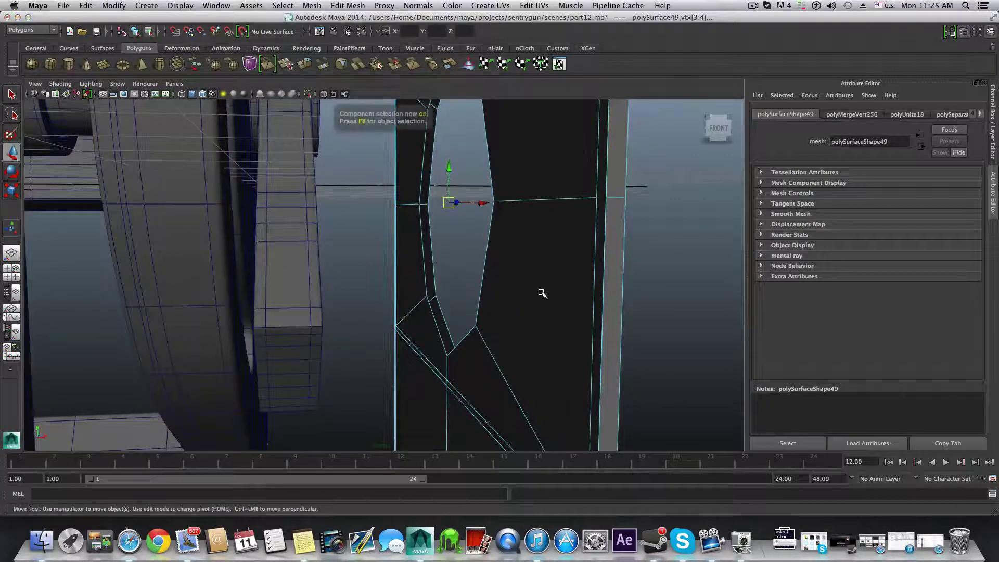
pyautogui.moveTo(541, 292)
pyautogui.keyDown('alt'); pyautogui.mouseDown()
pyautogui.moveTo(561, 278)
pyautogui.moveTo(530, 275)
pyautogui.mouseUp(); pyautogui.keyUp('alt')
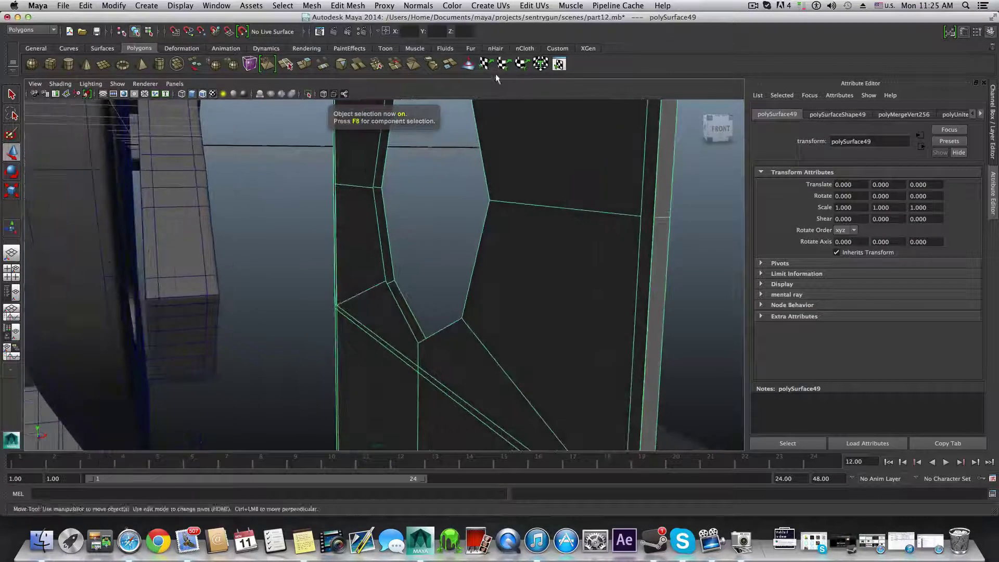
pyautogui.click(348, 5)
pyautogui.click(393, 118)
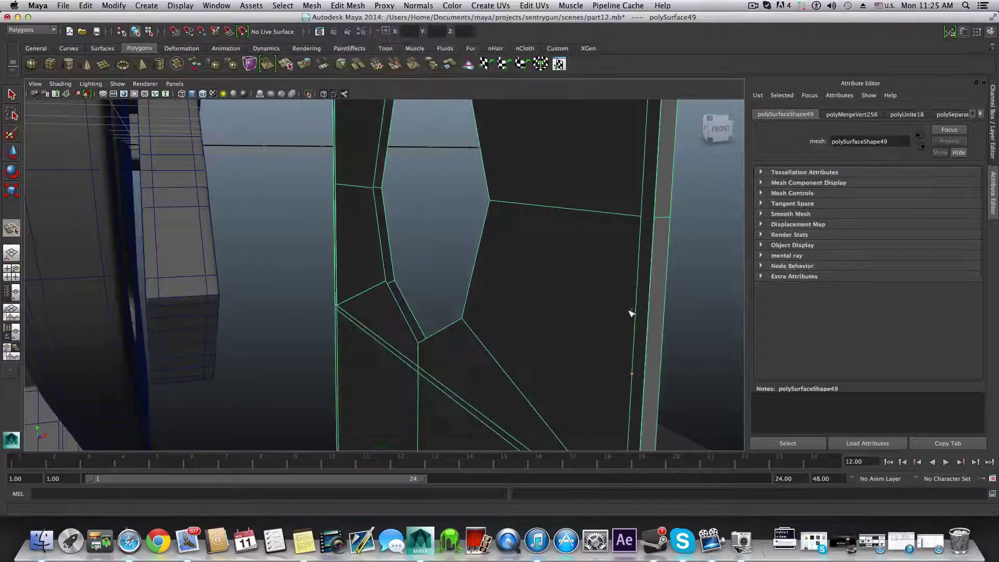
pyautogui.keyDown('alt'); pyautogui.moveTo(631, 312); pyautogui.dragTo(551, 348, button='middle'); pyautogui.keyUp('alt')
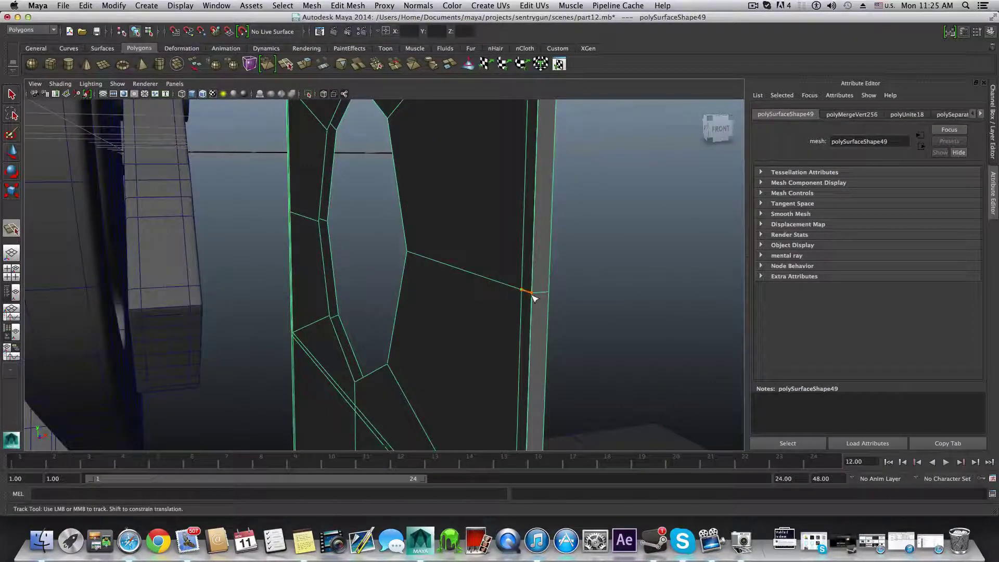
pyautogui.press('Return')
pyautogui.keyDown('alt'); pyautogui.moveTo(524, 294); pyautogui.dragTo(599, 285); pyautogui.keyUp('alt')
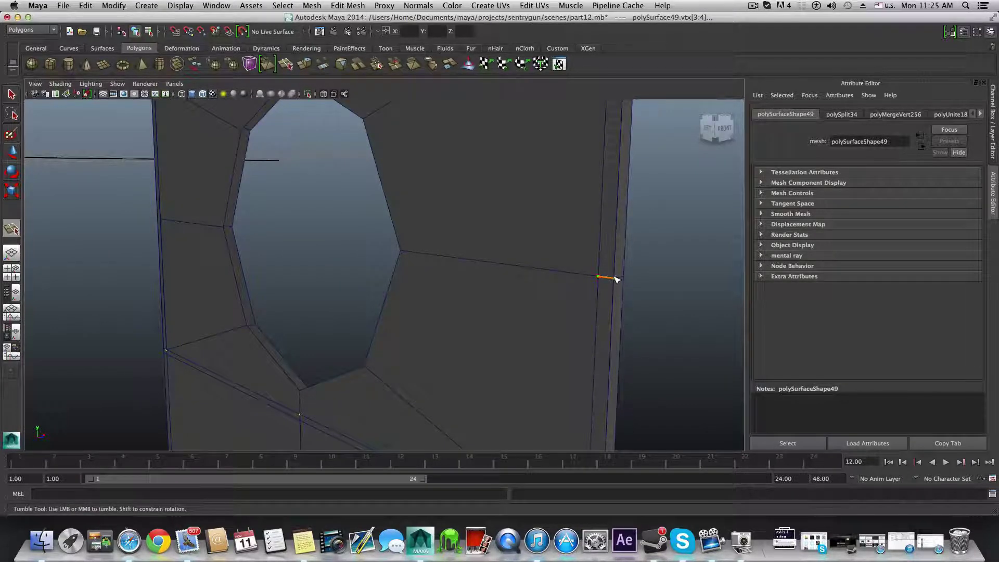
pyautogui.press('Return')
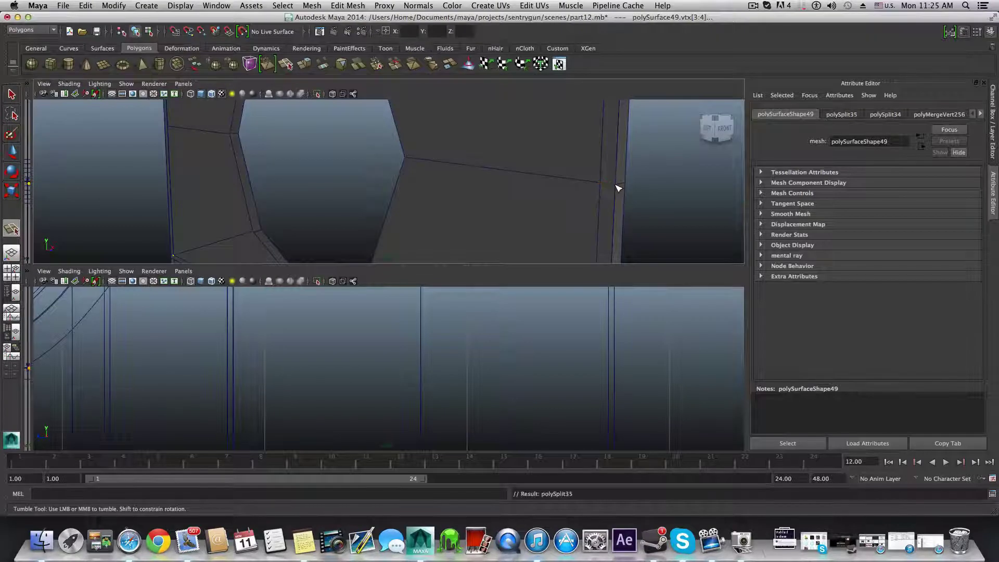
# Step: Reselect the plate and repeat the interactive split across its front border strip at the centre line
pyautogui.press('space')
pyautogui.press('F8')
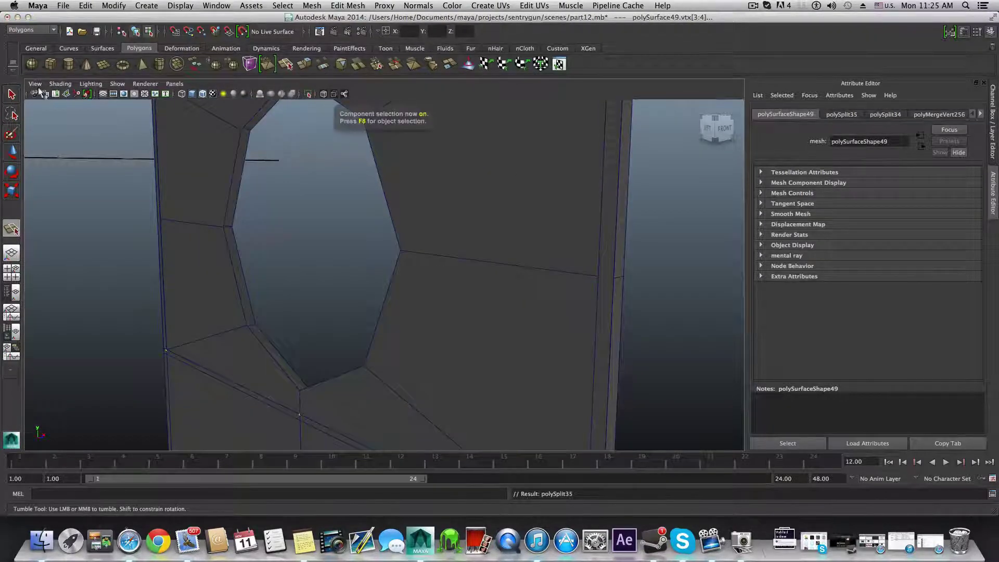
pyautogui.press('q')
pyautogui.click(579, 259)
pyautogui.press('F8')
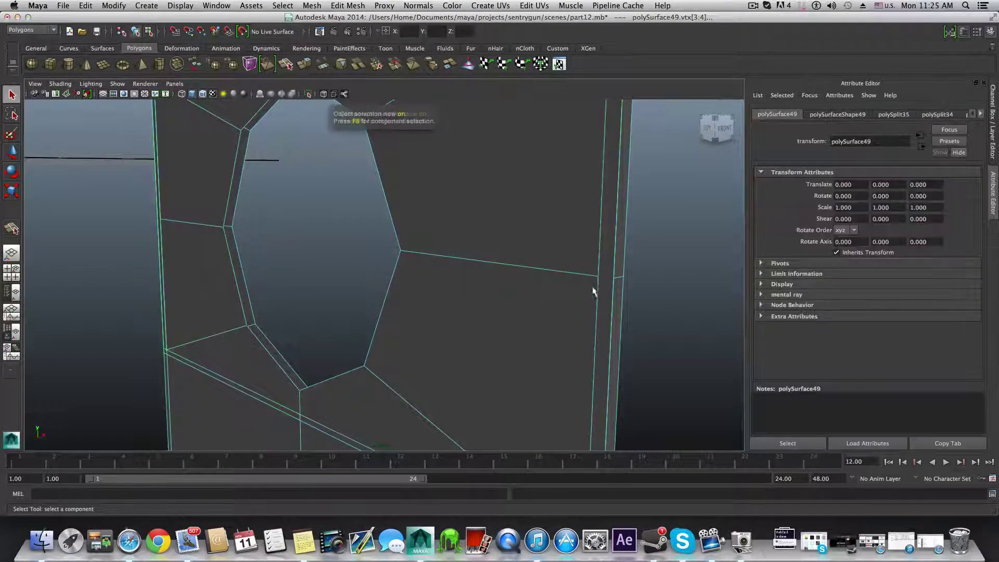
pyautogui.click(344, 4)
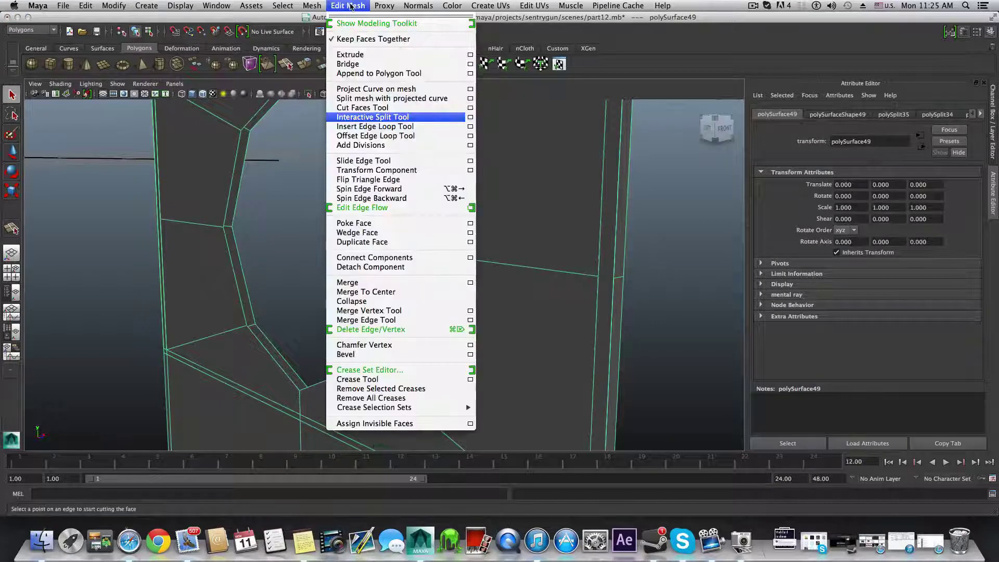
pyautogui.click(372, 117)
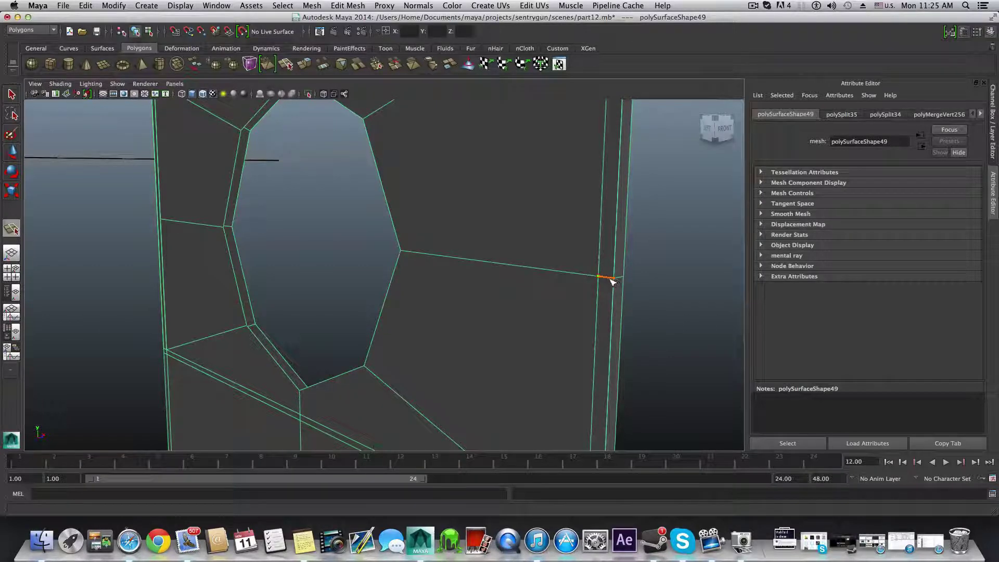
pyautogui.press('Return')
pyautogui.keyDown('alt'); pyautogui.moveTo(363, 250); pyautogui.dragTo(9, 245); pyautogui.keyUp('alt')
pyautogui.keyDown('alt'); pyautogui.moveTo(32, 249); pyautogui.dragTo(115, 294, button='middle'); pyautogui.keyUp('alt')
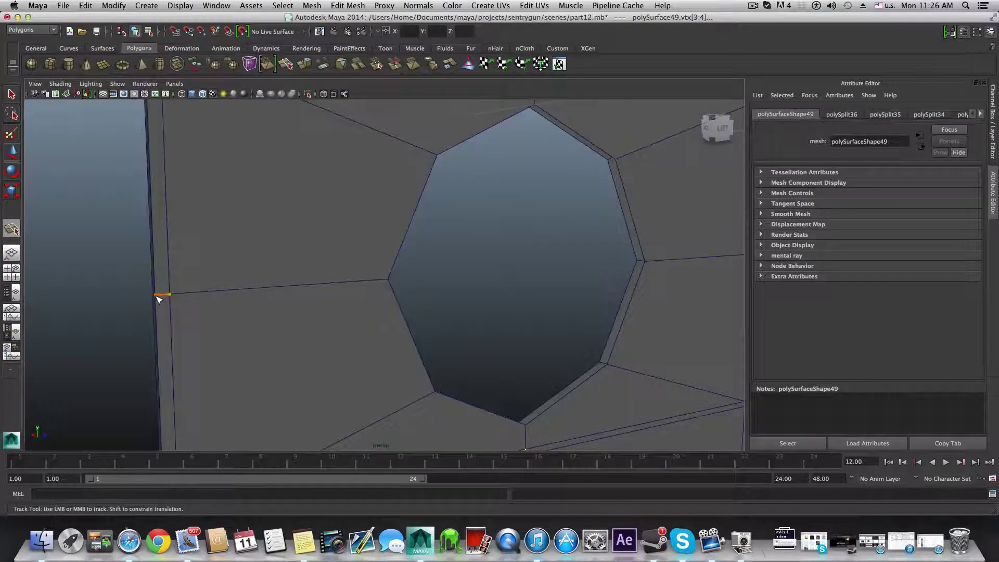
pyautogui.keyDown('alt'); pyautogui.moveTo(163, 301); pyautogui.dragTo(228, 257); pyautogui.keyUp('alt')
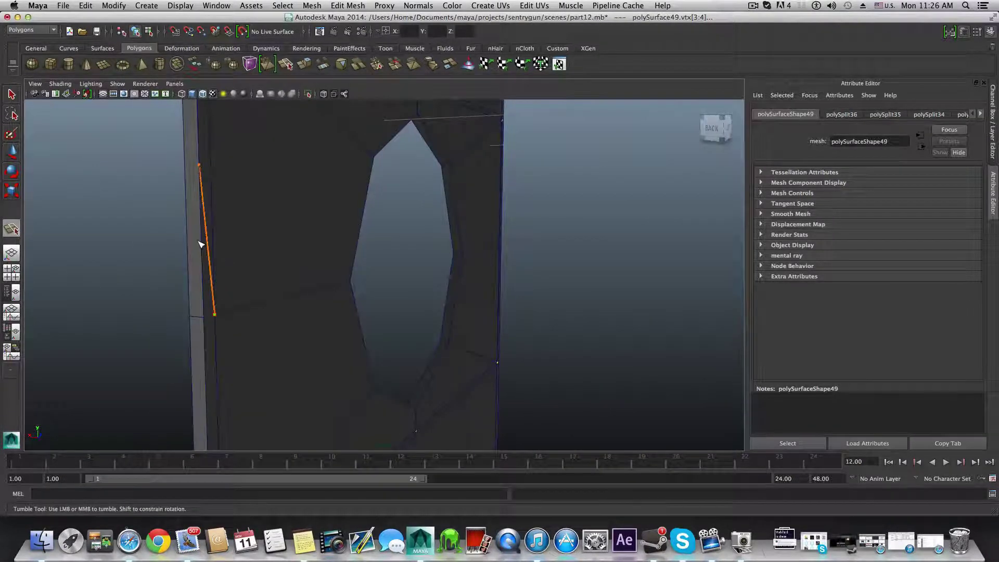
pyautogui.press('F8')
pyautogui.keyDown('alt'); pyautogui.moveTo(223, 270); pyautogui.dragTo(291, 314, button='middle'); pyautogui.keyUp('alt')
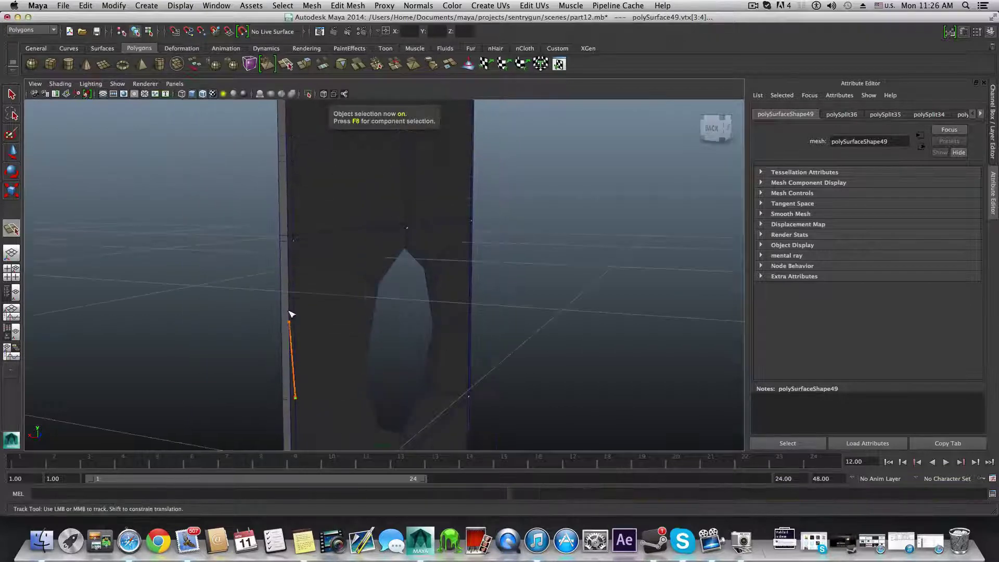
pyautogui.keyDown('alt'); pyautogui.moveTo(291, 314); pyautogui.dragTo(239, 307); pyautogui.keyUp('alt')
pyautogui.keyDown('alt'); pyautogui.moveTo(245, 308); pyautogui.dragTo(300, 304, button='right'); pyautogui.keyUp('alt')
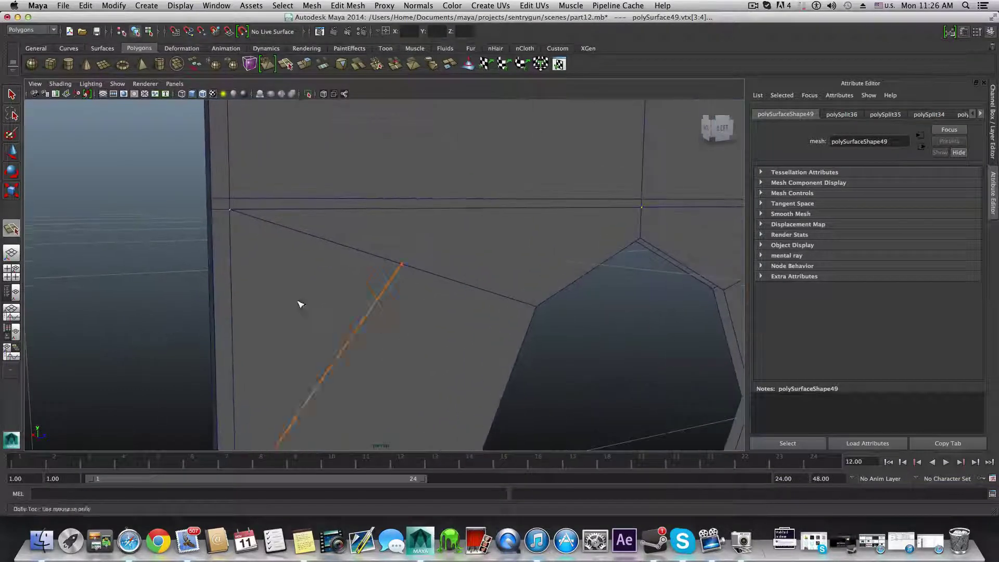
pyautogui.keyDown('alt'); pyautogui.moveTo(300, 304); pyautogui.dragTo(276, 228, button='middle'); pyautogui.keyUp('alt')
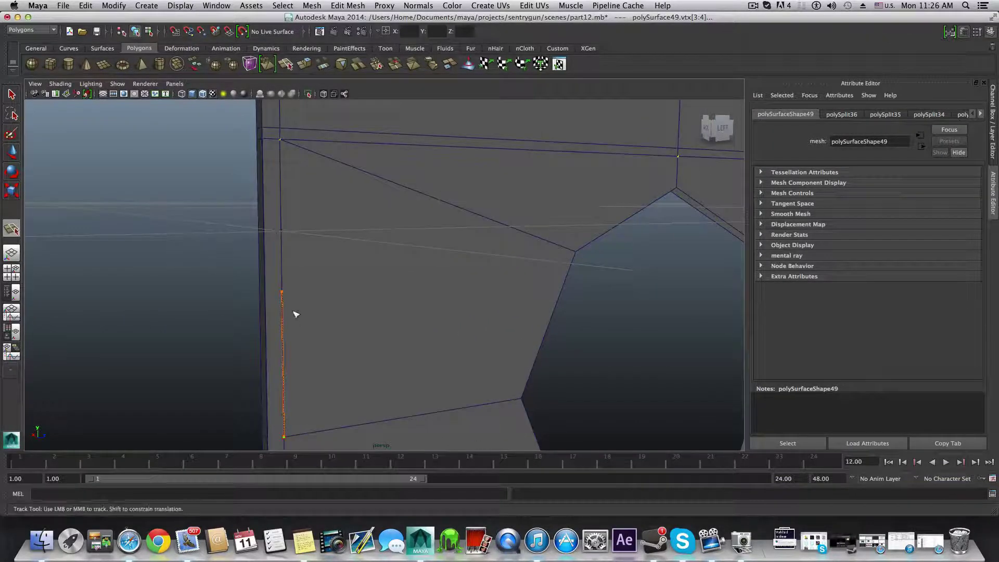
pyautogui.press('F8')
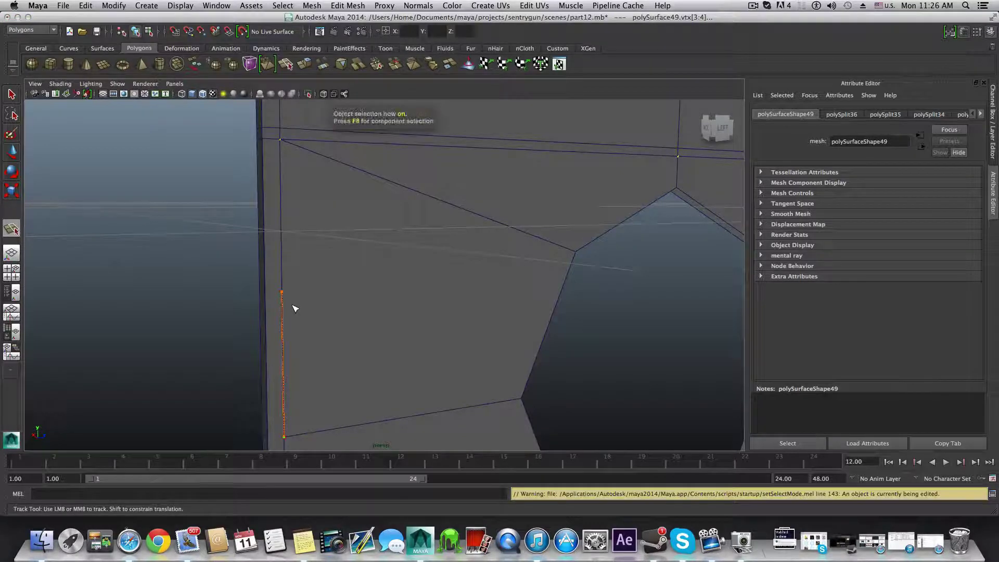
pyautogui.click(13, 96)
pyautogui.press('F8')
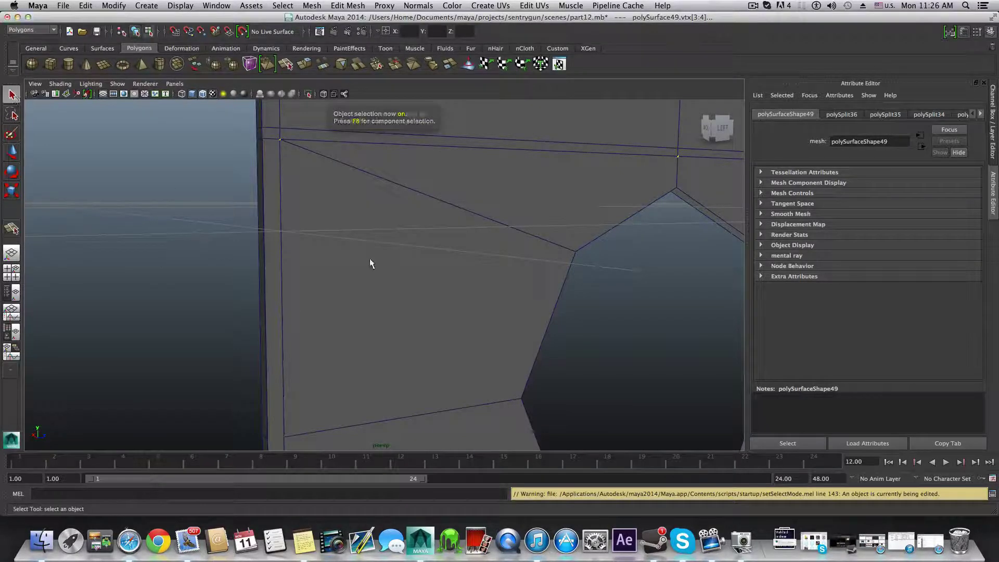
pyautogui.press('F8')
# Step: Preview the plate with smoothing around the octagonal opening, then return to the unsmoothed display
pyautogui.scroll(-10, 368, 259)
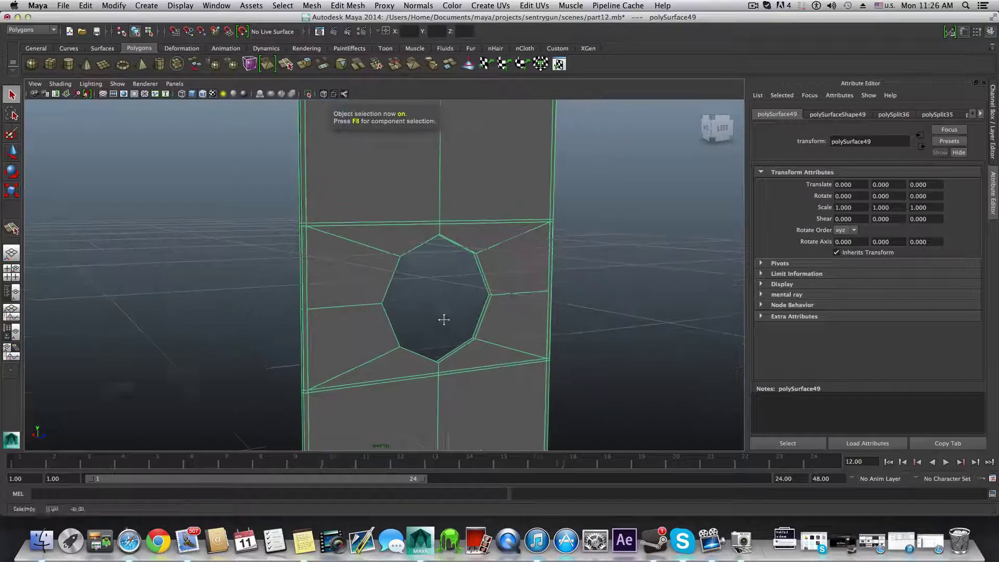
pyautogui.press('3')
pyautogui.moveTo(442, 312)
pyautogui.keyDown('alt'); pyautogui.mouseDown()
pyautogui.moveTo(296, 298)
pyautogui.moveTo(185, 310)
pyautogui.moveTo(426, 308)
pyautogui.mouseUp(); pyautogui.keyUp('alt')
pyautogui.press('1')
# Step: Reset the Merge Vertices settings to a 0.0100 threshold and merge the corner vertices around the octagonal-opening panel
pyautogui.keyDown('alt'); pyautogui.moveTo(549, 344); pyautogui.dragTo(423, 286, button='middle'); pyautogui.keyUp('alt')
pyautogui.keyDown('alt'); pyautogui.moveTo(422, 285); pyautogui.dragTo(655, 358, button='right'); pyautogui.keyUp('alt')
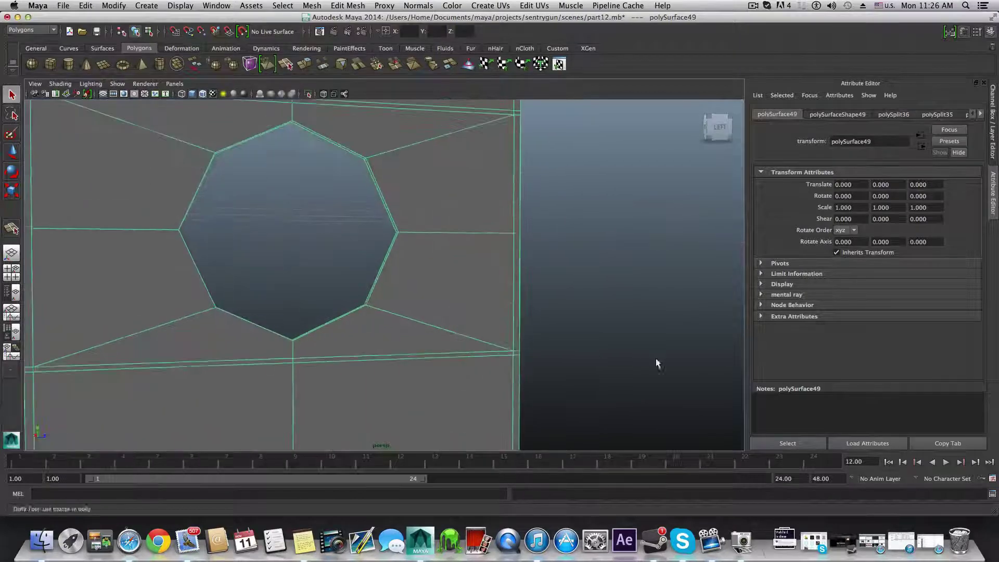
pyautogui.keyDown('alt'); pyautogui.moveTo(485, 351); pyautogui.dragTo(473, 309, button='middle'); pyautogui.keyUp('alt')
pyautogui.keyDown('alt'); pyautogui.moveTo(473, 309); pyautogui.dragTo(461, 312); pyautogui.keyUp('alt')
pyautogui.keyDown('alt'); pyautogui.moveTo(471, 317); pyautogui.dragTo(375, 283, button='middle'); pyautogui.keyUp('alt')
pyautogui.moveTo(374, 285); pyautogui.dragTo(347, 265, button='right')
pyautogui.moveTo(483, 336); pyautogui.dragTo(484, 337)
pyautogui.keyDown('alt'); pyautogui.moveTo(384, 276); pyautogui.dragTo(393, 329, button='middle'); pyautogui.keyUp('alt')
pyautogui.keyDown('alt'); pyautogui.moveTo(267, 263); pyautogui.dragTo(545, 266, button='middle'); pyautogui.keyUp('alt')
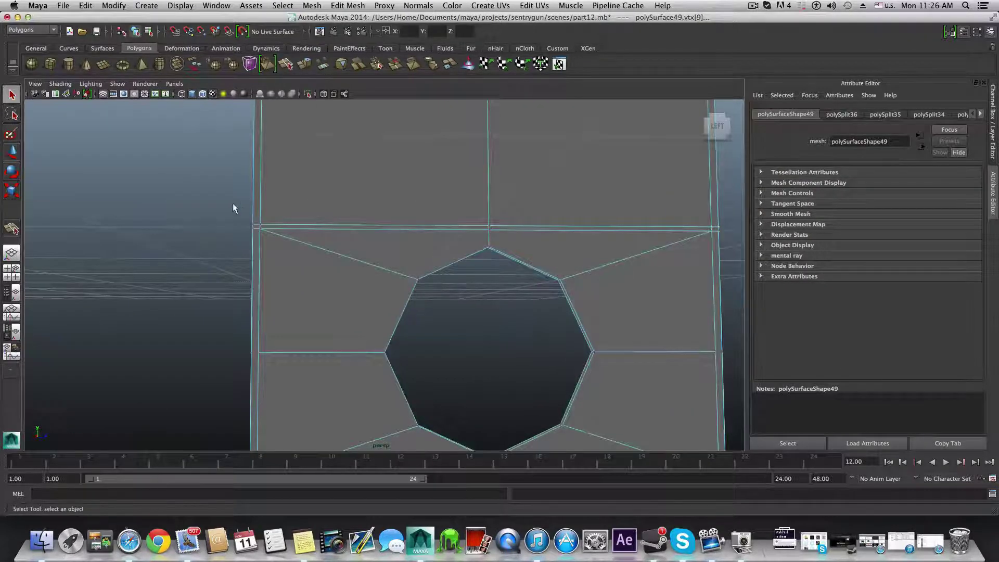
pyautogui.keyDown('alt'); pyautogui.moveTo(315, 363); pyautogui.dragTo(277, 255, button='middle'); pyautogui.keyUp('alt')
pyautogui.keyDown('alt'); pyautogui.moveTo(328, 334); pyautogui.dragTo(312, 308); pyautogui.keyUp('alt')
pyautogui.click(347, 6)
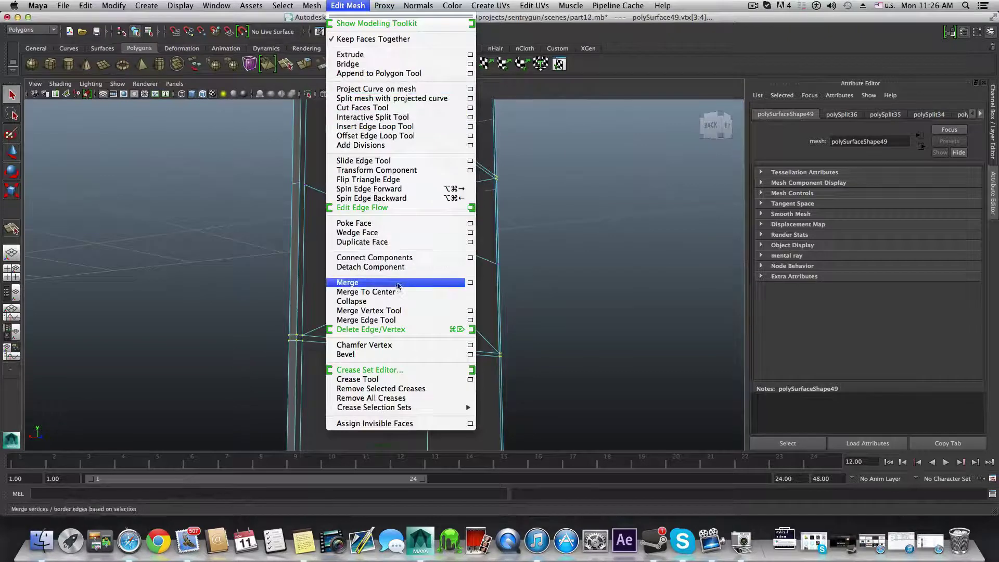
pyautogui.click(468, 283)
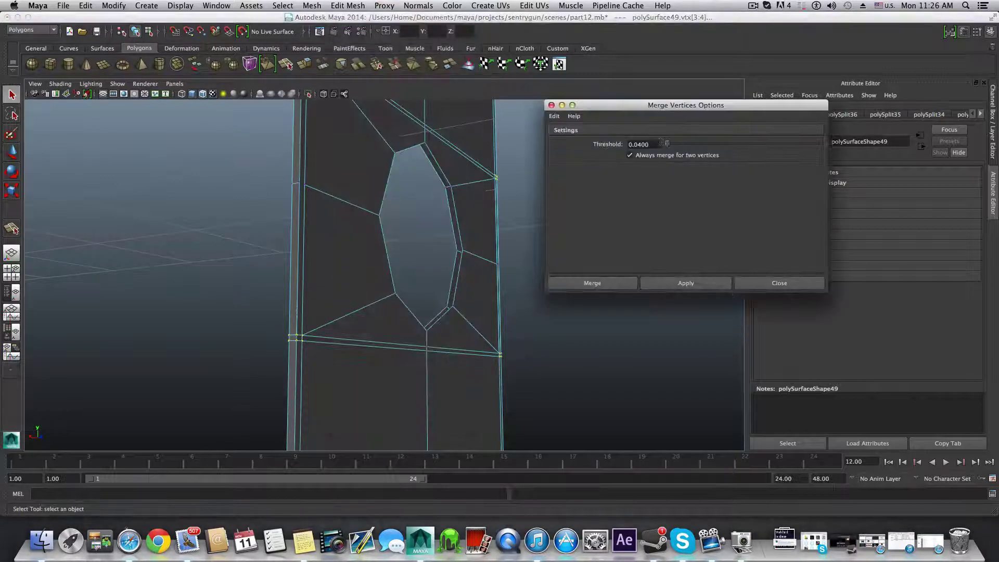
pyautogui.click(554, 116)
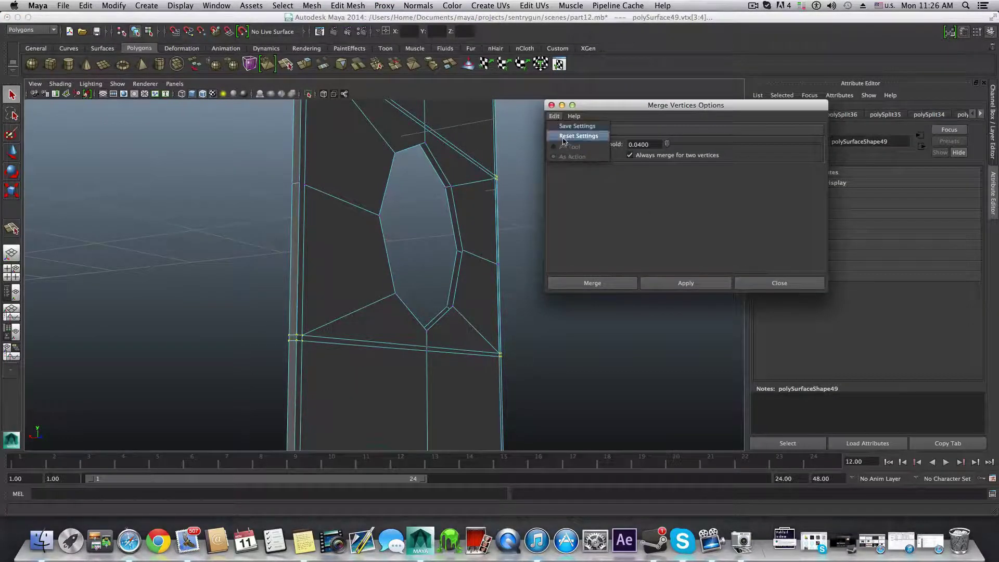
pyautogui.click(568, 134)
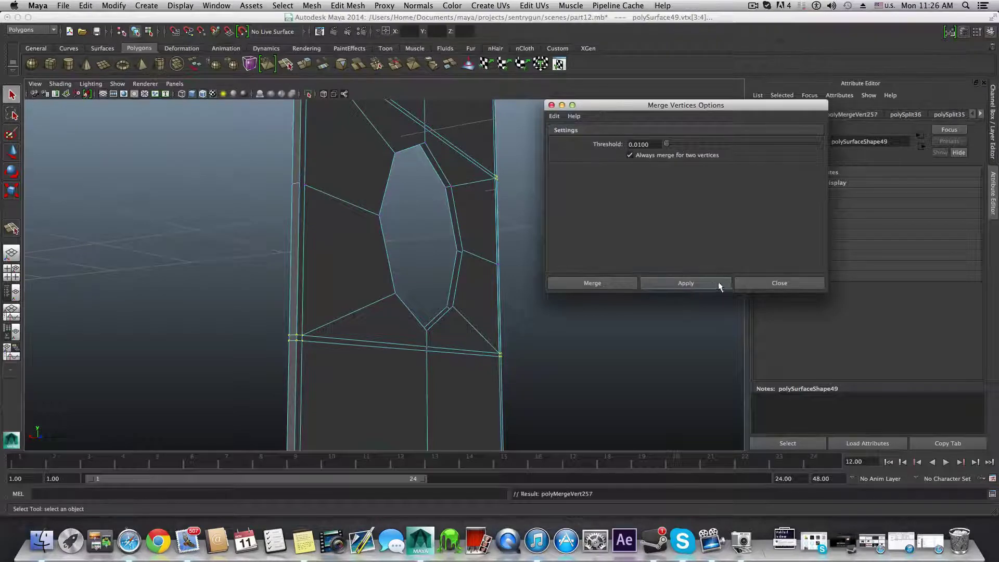
# Step: Check the merged corners around the opening in smooth preview and switch back to the unsmoothed mesh
pyautogui.press('3')
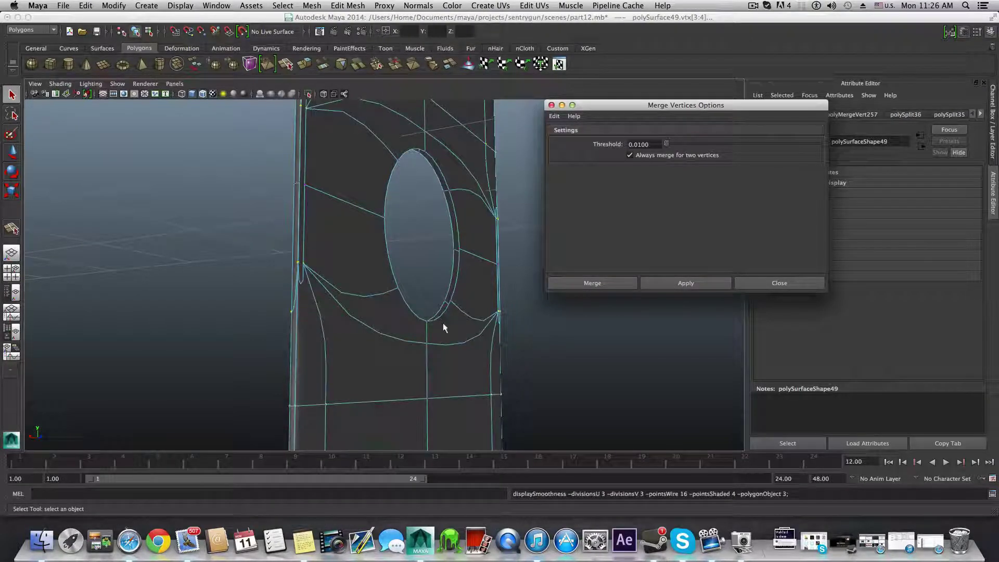
pyautogui.scroll(3, 452, 320)
pyautogui.press('1')
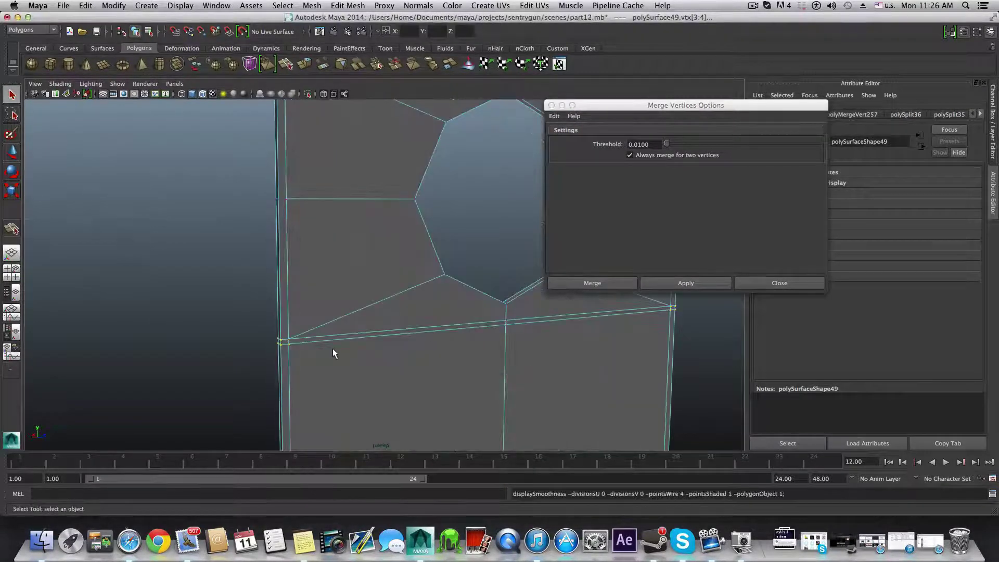
pyautogui.press('3')
pyautogui.press('1')
# Step: Split the narrow back border strip from the opening's centre-line vertex to the strip's outer edge
pyautogui.keyDown('alt'); pyautogui.moveTo(332, 348); pyautogui.dragTo(433, 354); pyautogui.keyUp('alt')
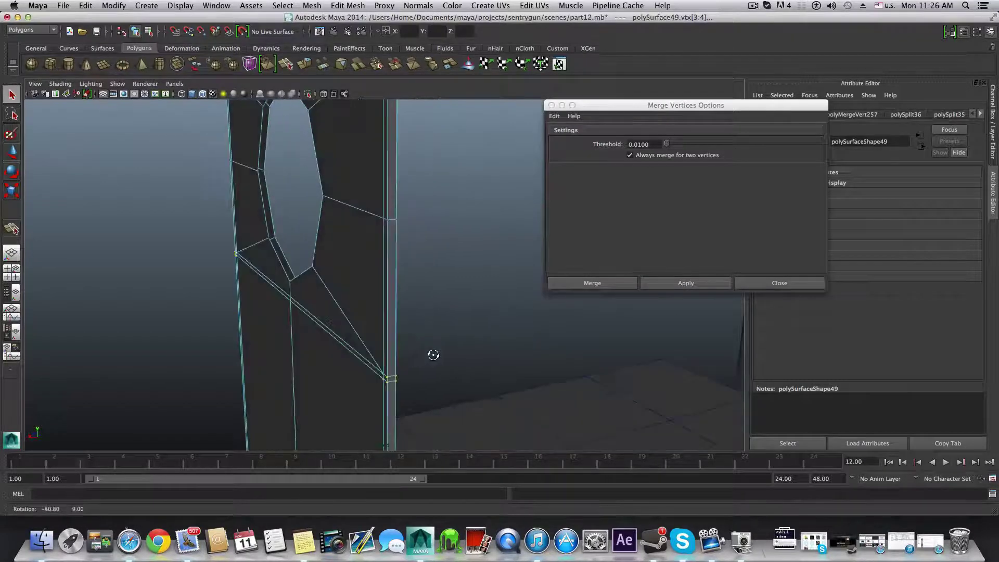
pyautogui.keyDown('alt'); pyautogui.moveTo(330, 318); pyautogui.dragTo(313, 264); pyautogui.keyUp('alt')
pyautogui.click(347, 5)
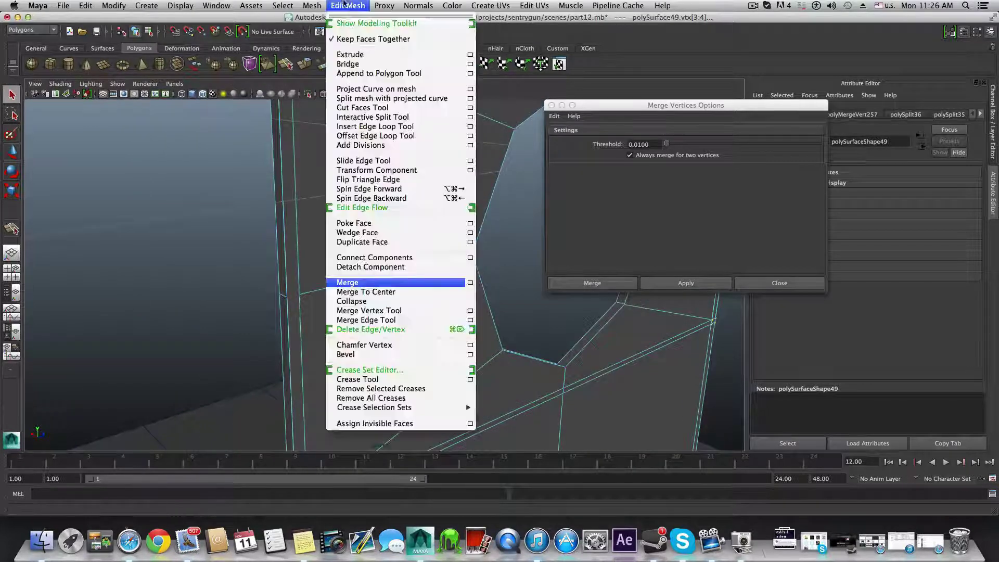
pyautogui.click(375, 120)
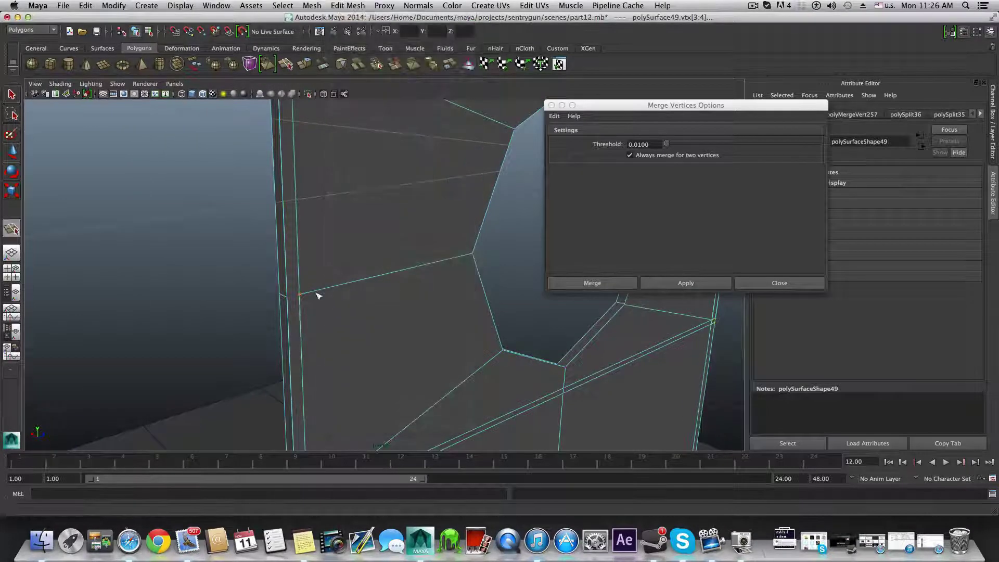
pyautogui.click(292, 300)
pyautogui.press('Return')
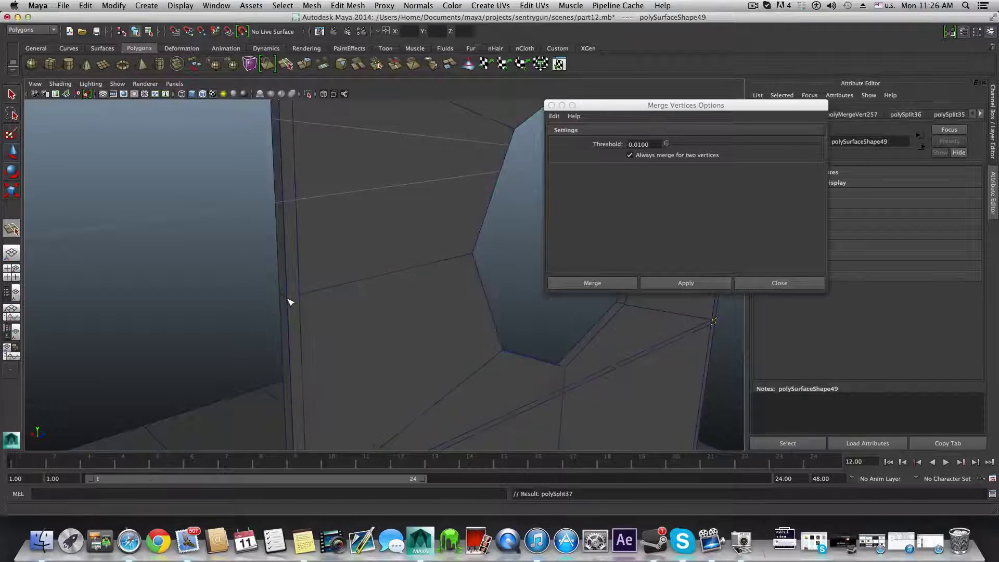
pyautogui.press('Return')
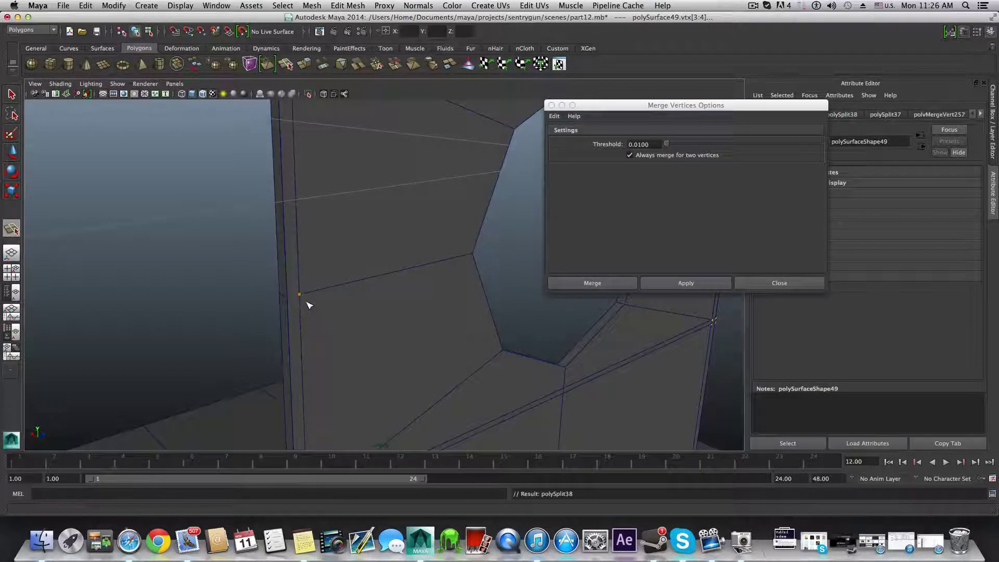
# Step: Delete the narrow back border-strip face beside the octagonal opening and close the Merge Vertices options
pyautogui.moveTo(307, 265)
pyautogui.keyDown('alt'); pyautogui.mouseDown(button='middle')
pyautogui.moveTo(308, 334)
pyautogui.moveTo(317, 294)
pyautogui.moveTo(318, 302)
pyautogui.mouseUp(button='middle'); pyautogui.keyUp('alt')
pyautogui.click(11, 96)
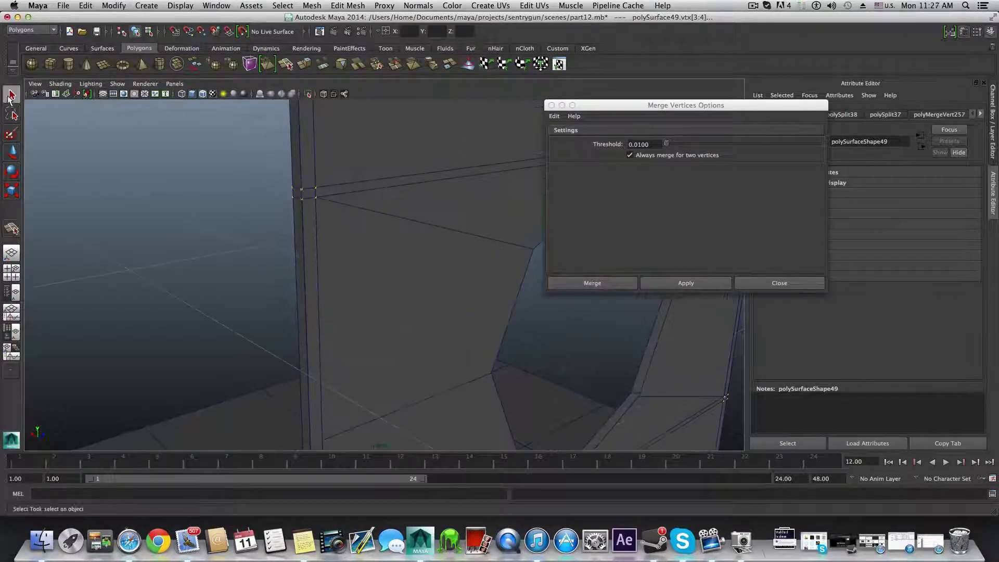
pyautogui.moveTo(307, 305); pyautogui.dragTo(313, 331, button='right')
pyautogui.click(329, 345)
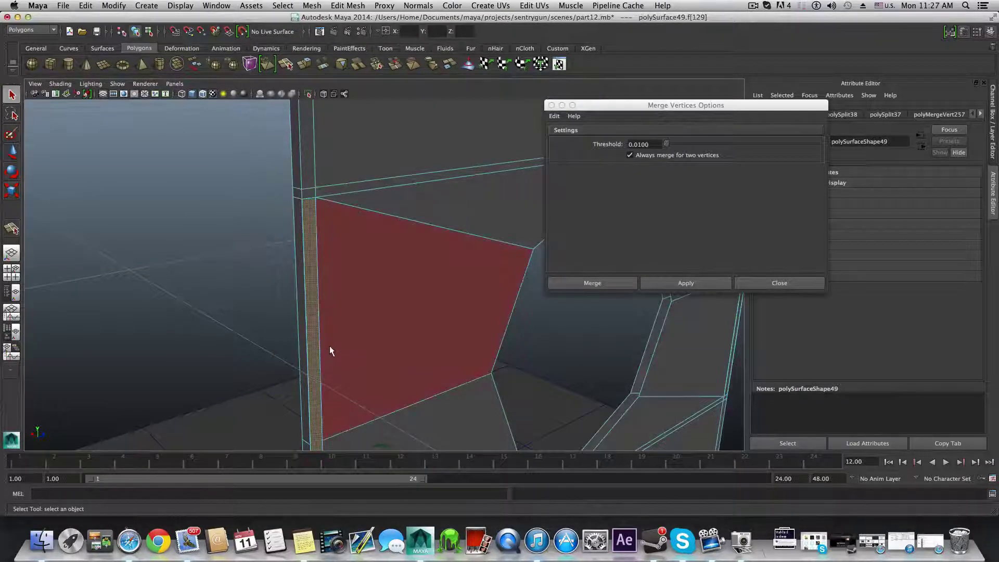
pyautogui.click(498, 364)
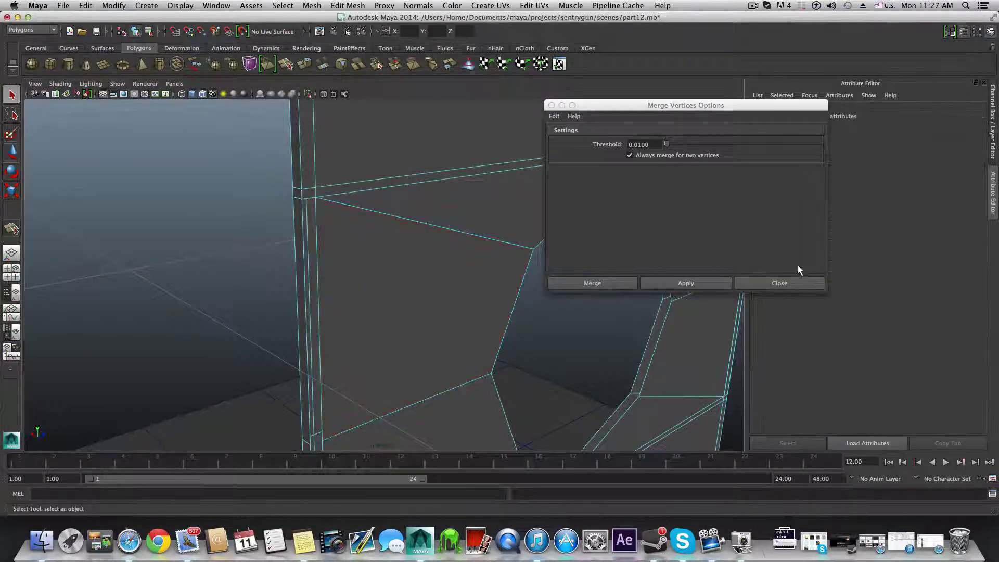
pyautogui.click(791, 282)
pyautogui.keyDown('alt'); pyautogui.moveTo(678, 312); pyautogui.dragTo(382, 308, button='middle'); pyautogui.keyUp('alt')
pyautogui.keyDown('alt'); pyautogui.moveTo(382, 308); pyautogui.dragTo(327, 314); pyautogui.keyUp('alt')
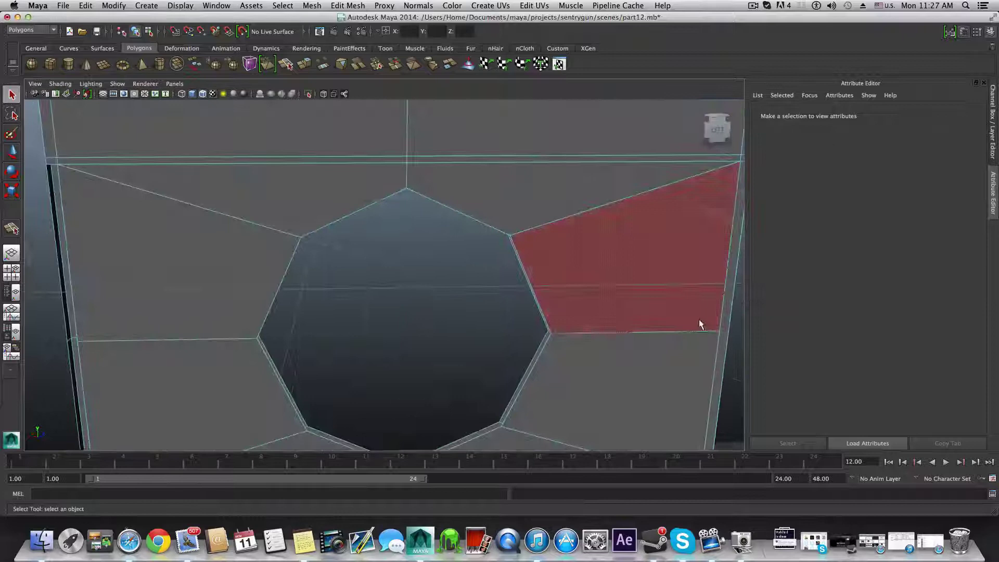
# Step: Delete the matching narrow border-strip face on the other side of the octagonal opening
pyautogui.click(728, 324)
pyautogui.press('Delete')
pyautogui.scroll(-3, 590, 319)
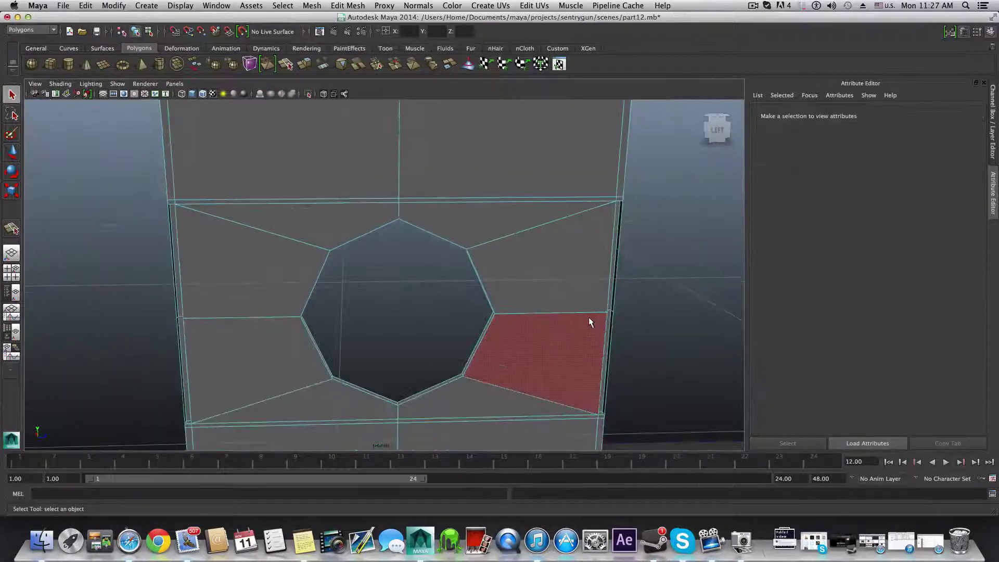
# Step: Fill the open gap along the plate's side border beside the octagonal opening using Fill Hole
pyautogui.keyDown('alt'); pyautogui.moveTo(588, 317); pyautogui.dragTo(454, 294); pyautogui.keyUp('alt')
pyautogui.moveTo(448, 255); pyautogui.dragTo(503, 238, button='right')
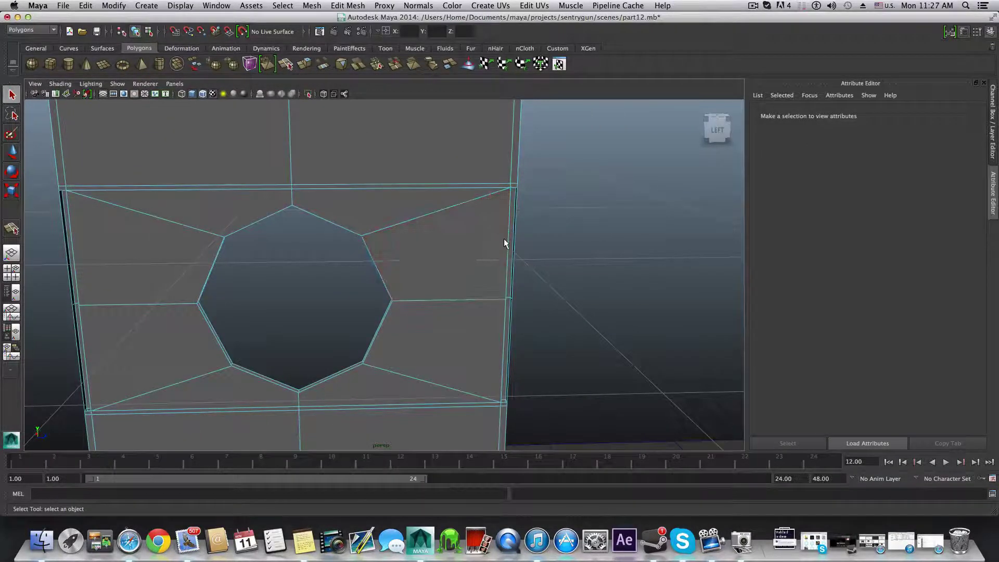
pyautogui.click(506, 240)
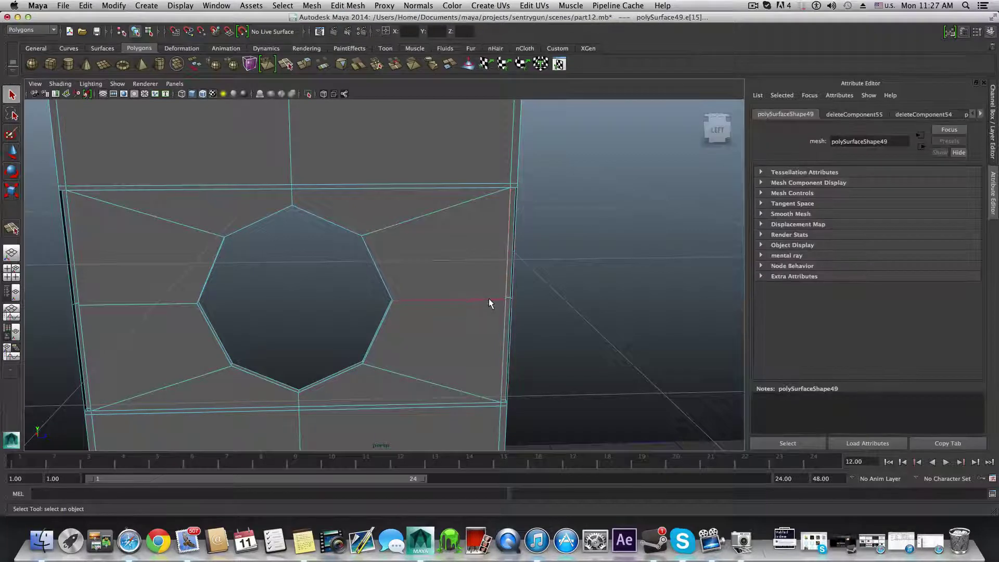
pyautogui.click(326, 4)
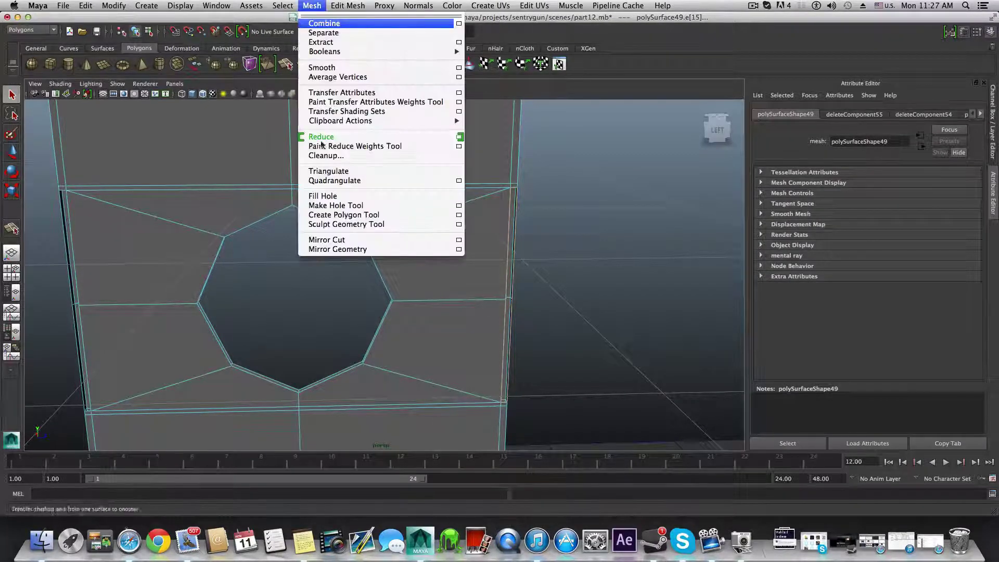
pyautogui.click(320, 194)
pyautogui.scroll(10, 448, 279)
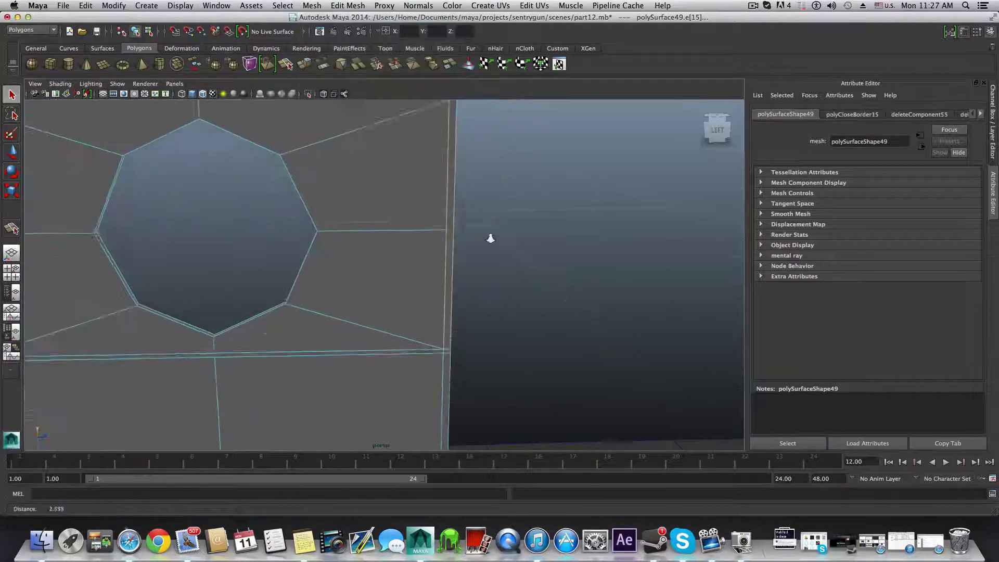
# Step: Fill the remaining side gap on the opposite border of the octagonal-opening panel
pyautogui.rightClick(429, 259)
pyautogui.moveTo(421, 257); pyautogui.dragTo(431, 258, button='right')
pyautogui.keyDown('alt'); pyautogui.moveTo(391, 260); pyautogui.dragTo(389, 297); pyautogui.keyUp('alt')
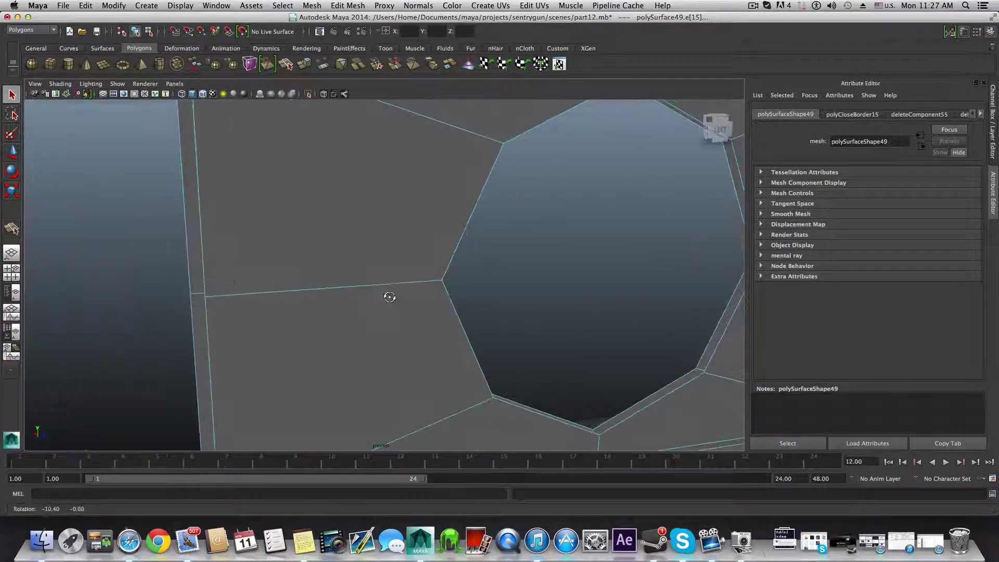
pyautogui.click(201, 269)
pyautogui.click(312, 5)
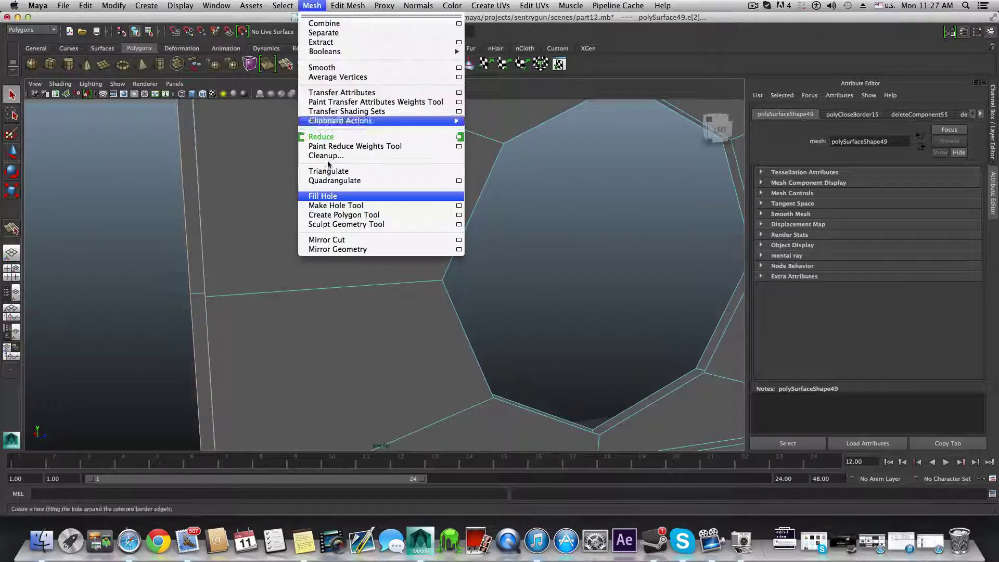
pyautogui.click(317, 193)
pyautogui.press('F8')
pyautogui.press('F8')
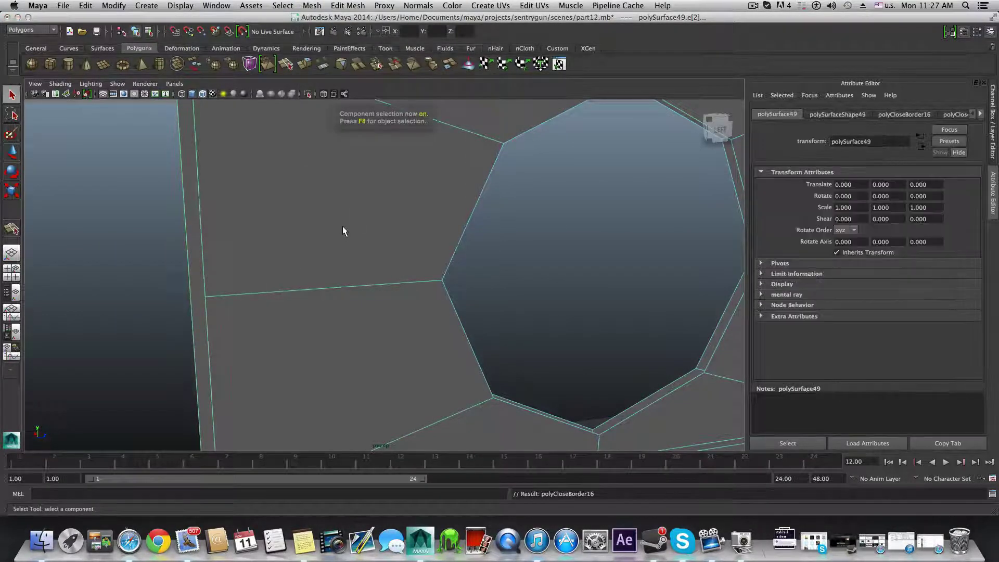
# Step: Split both filled side strips from the opening's centre-line vertices to the outer edges with the Interactive Split Tool
pyautogui.click(344, 5)
pyautogui.click(401, 117)
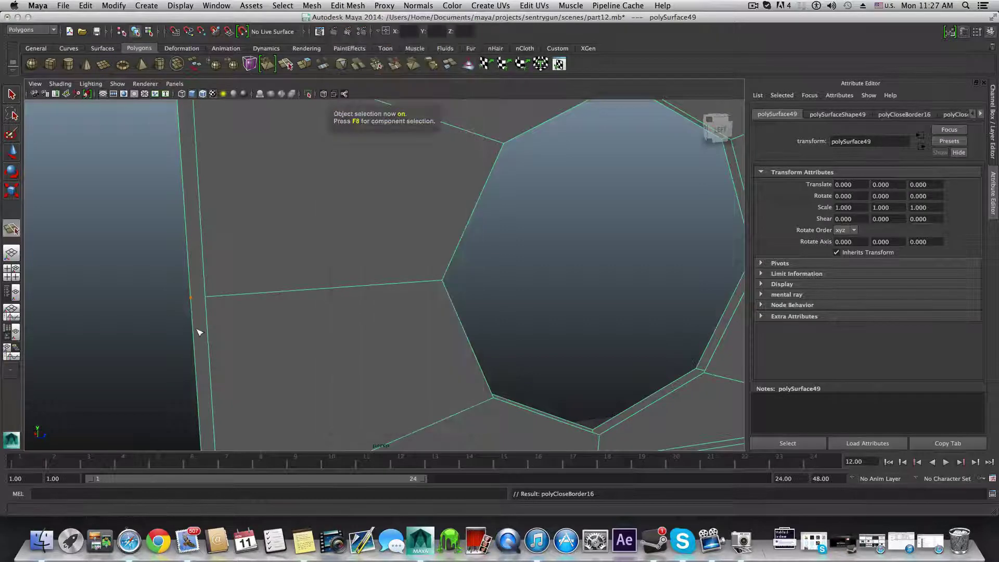
pyautogui.keyDown('alt'); pyautogui.moveTo(196, 330); pyautogui.dragTo(308, 292, button='middle'); pyautogui.keyUp('alt')
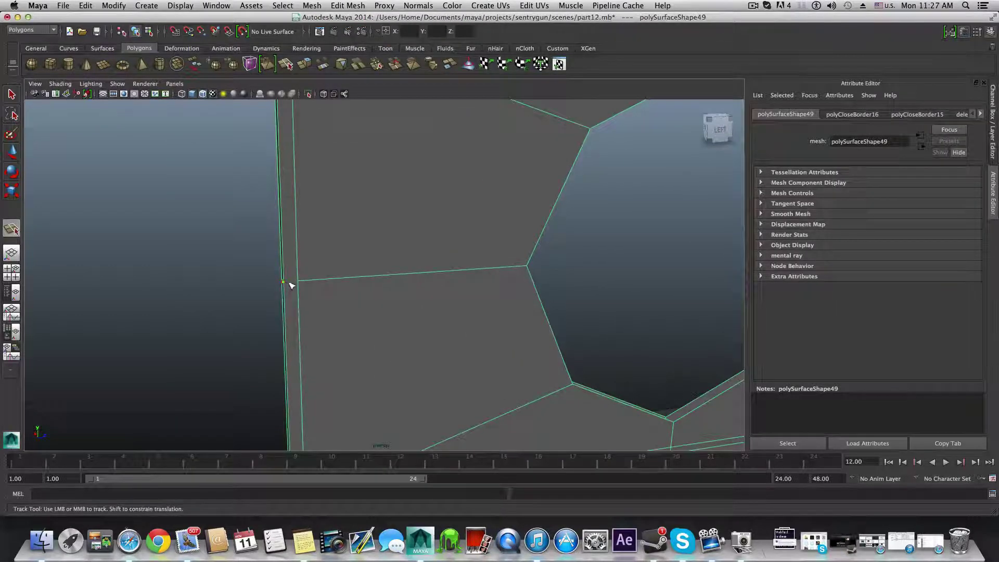
pyautogui.press('Return')
pyautogui.keyDown('alt'); pyautogui.moveTo(552, 316); pyautogui.dragTo(404, 226, button='middle'); pyautogui.keyUp('alt')
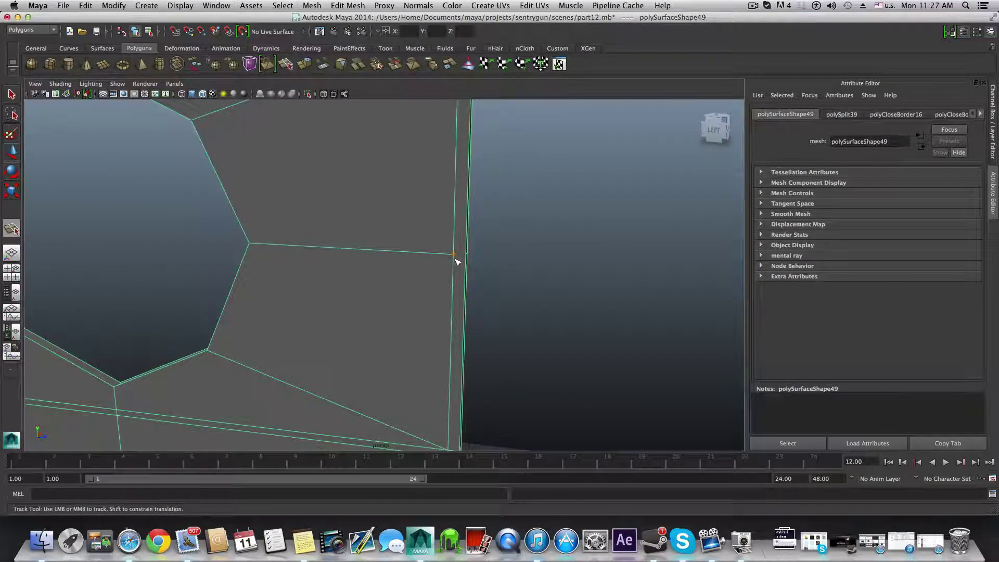
pyautogui.keyDown('alt'); pyautogui.moveTo(372, 297); pyautogui.dragTo(502, 300, button='middle'); pyautogui.keyUp('alt')
pyautogui.keyDown('alt'); pyautogui.moveTo(427, 300); pyautogui.dragTo(549, 301); pyautogui.keyUp('alt')
pyautogui.keyDown('alt'); pyautogui.moveTo(183, 288); pyautogui.dragTo(484, 293, button='middle'); pyautogui.keyUp('alt')
pyautogui.keyDown('alt'); pyautogui.moveTo(484, 293); pyautogui.dragTo(337, 299, button='right'); pyautogui.keyUp('alt')
pyautogui.keyDown('alt'); pyautogui.moveTo(337, 298); pyautogui.dragTo(338, 250); pyautogui.keyUp('alt')
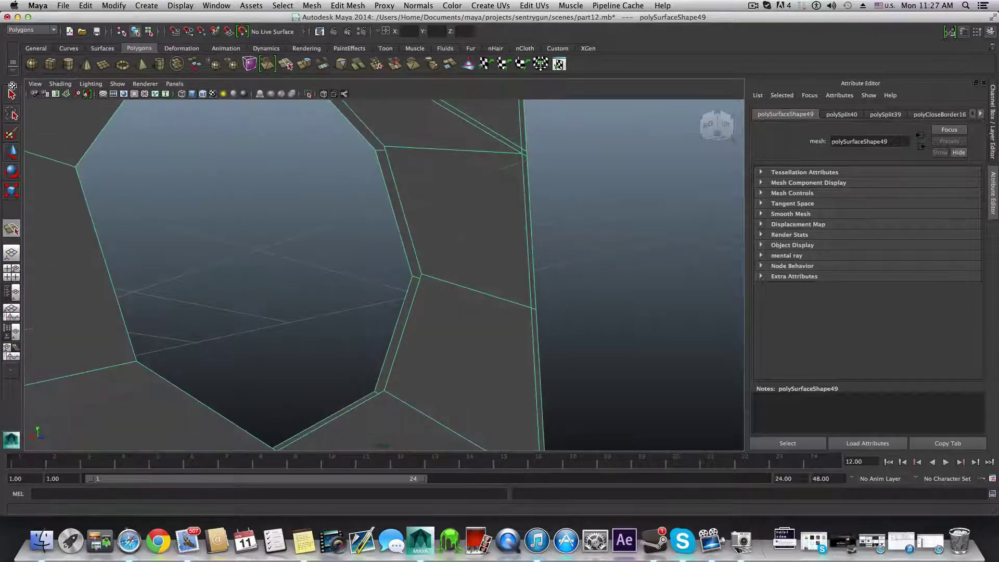
pyautogui.press('q')
# Step: Extrude the border edge loop inside the octagonal opening across the plate's thickness to the opposite face
pyautogui.rightClick(412, 200)
pyautogui.moveTo(412, 200); pyautogui.dragTo(409, 179, button='right')
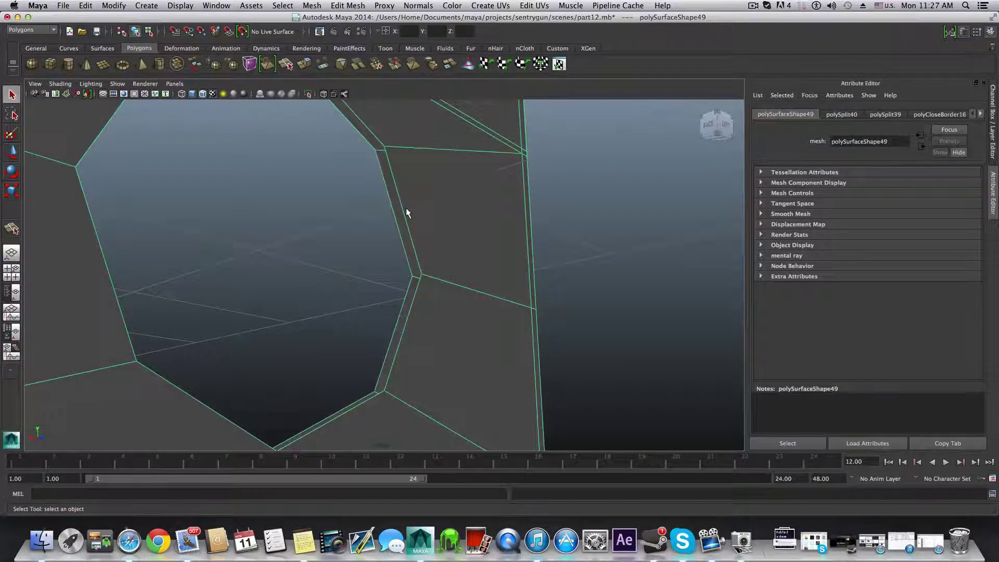
pyautogui.click(403, 207)
pyautogui.keyDown('alt'); pyautogui.moveTo(405, 243); pyautogui.dragTo(478, 269); pyautogui.keyUp('alt')
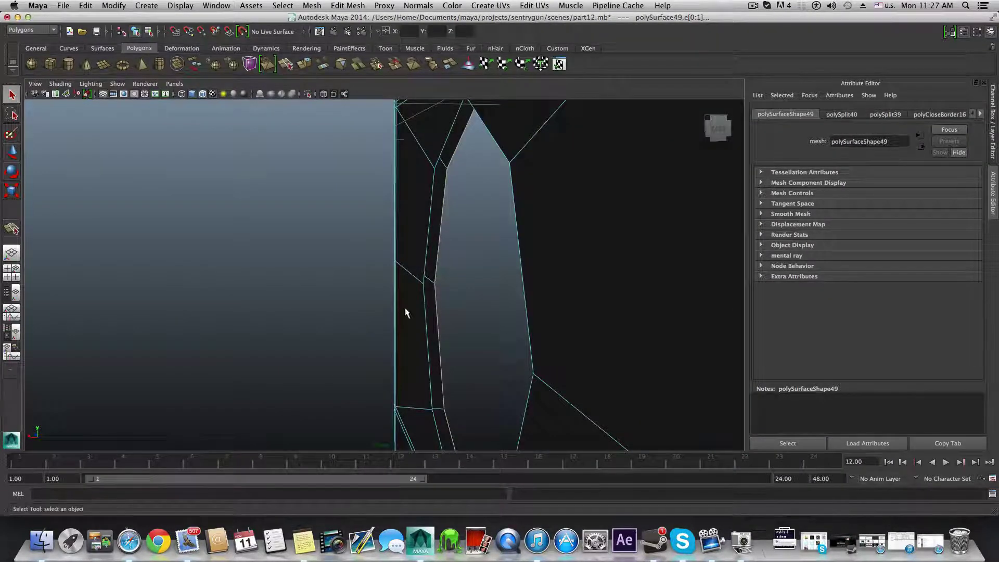
pyautogui.scroll(-5, 406, 312)
pyautogui.keyDown('shift'); pyautogui.moveTo(463, 364); pyautogui.dragTo(475, 415, button='right'); pyautogui.keyUp('shift')
pyautogui.press('w')
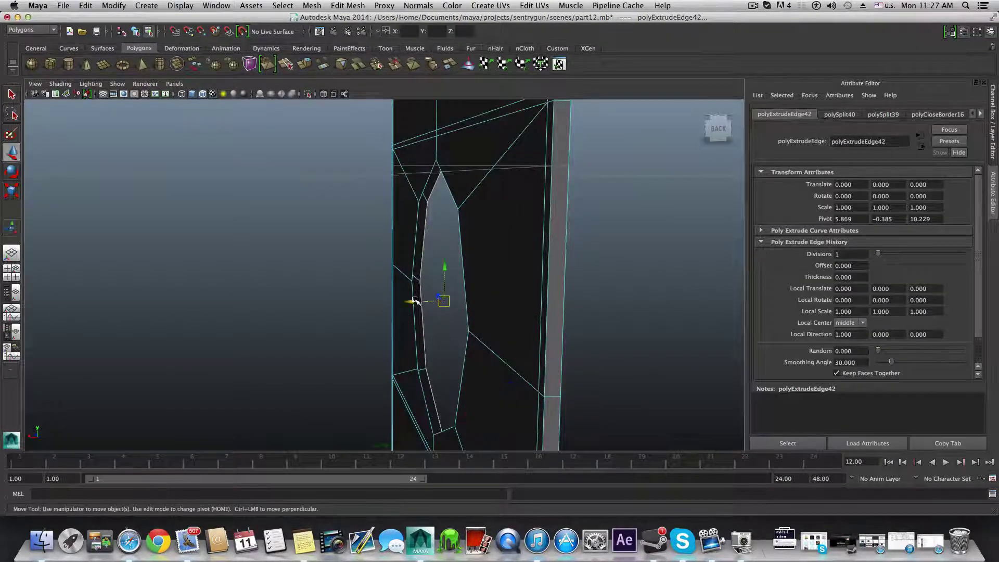
pyautogui.moveTo(414, 300); pyautogui.dragTo(390, 327)
# Step: Merge the extruded rim's vertices onto the plate's matching opening corners, from the side up and over the top, with the Merge Vertex Tool
pyautogui.press('F8')
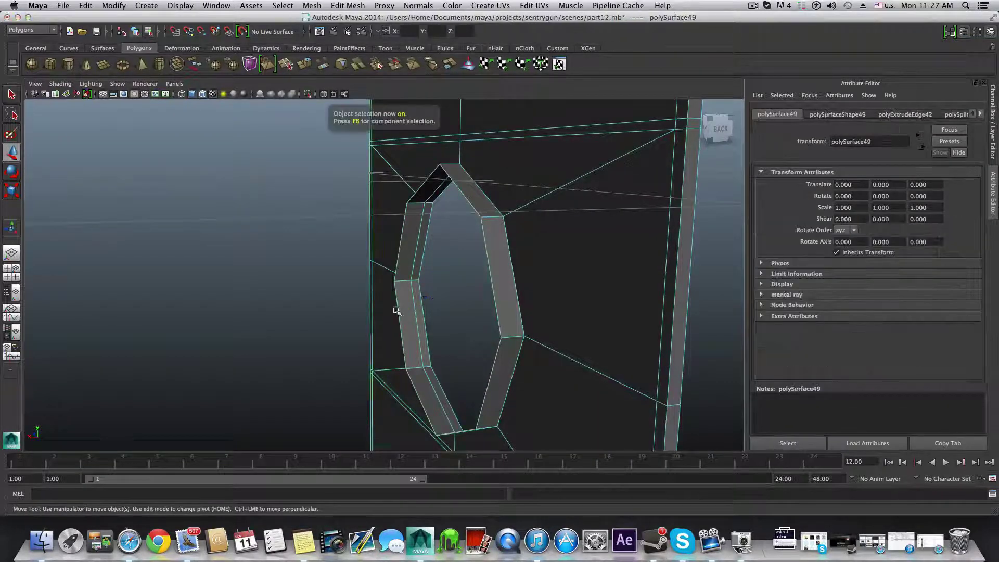
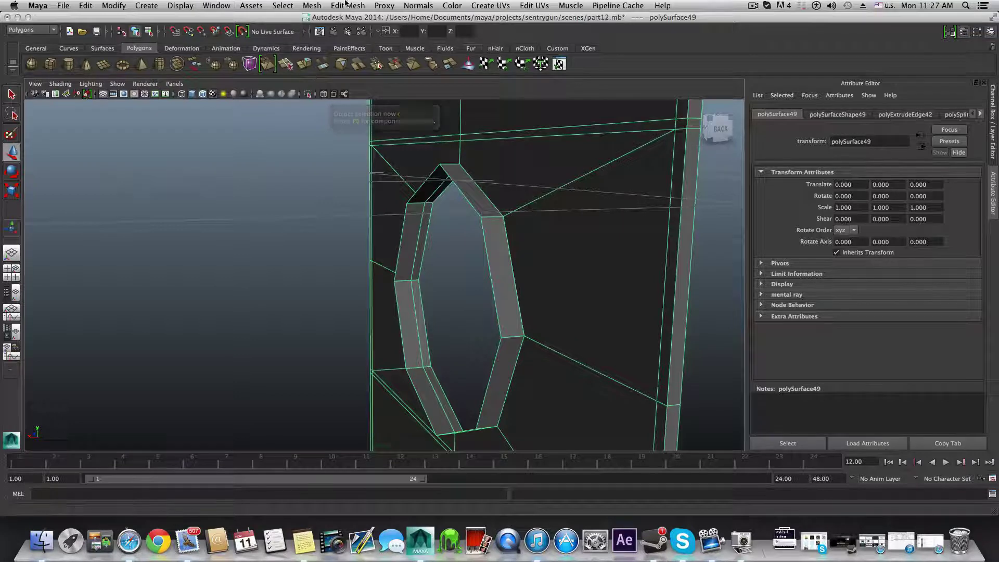
pyautogui.click(346, 5)
pyautogui.click(367, 120)
pyautogui.click(344, 5)
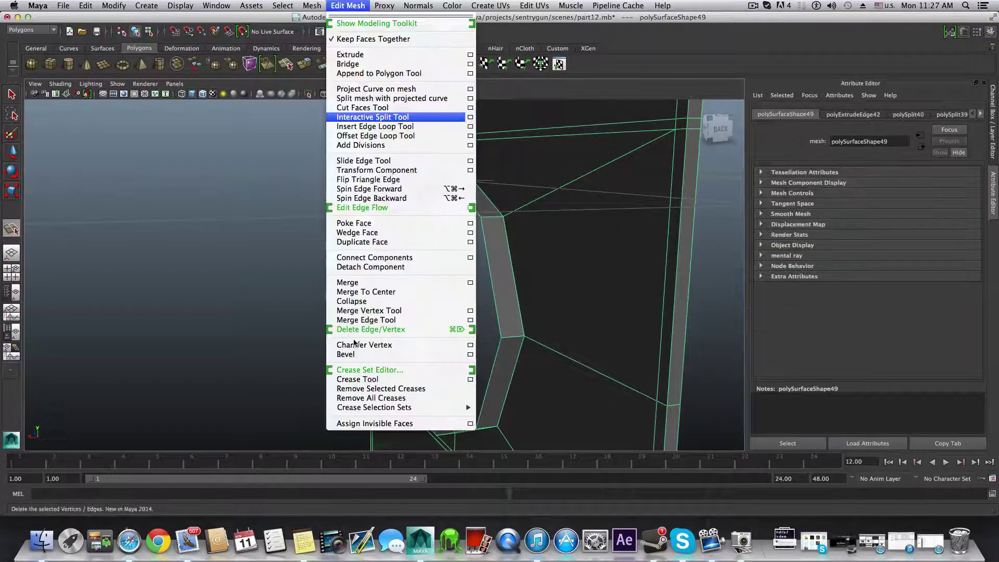
pyautogui.click(364, 311)
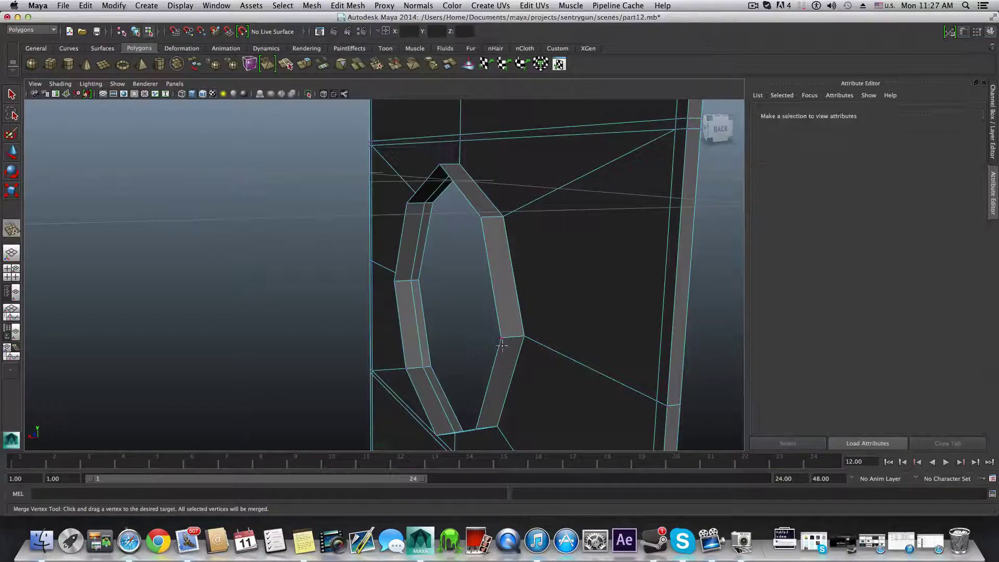
pyautogui.moveTo(528, 334); pyautogui.dragTo(524, 335)
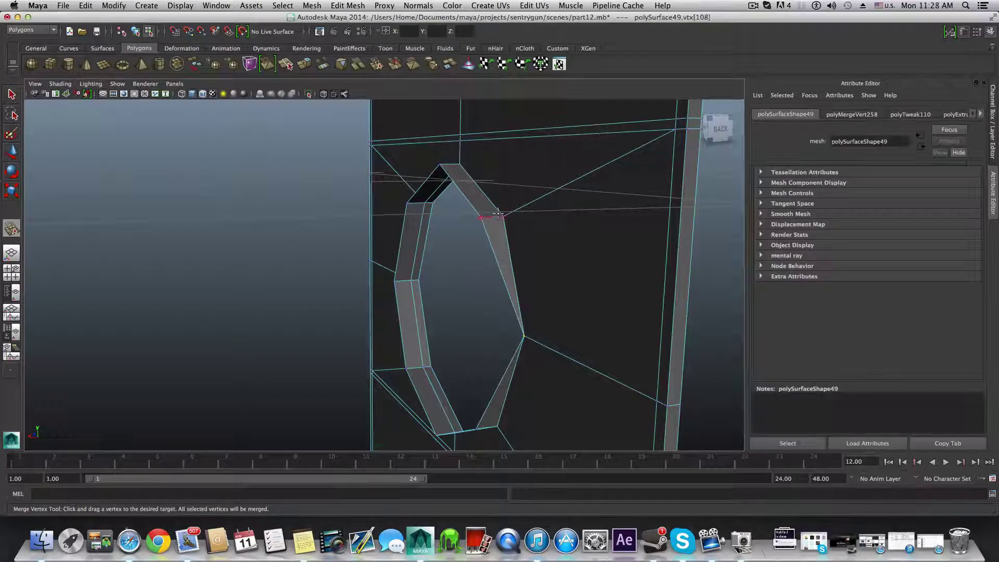
pyautogui.moveTo(498, 214); pyautogui.dragTo(500, 214)
pyautogui.moveTo(456, 165); pyautogui.dragTo(577, 221)
pyautogui.moveTo(420, 195); pyautogui.dragTo(415, 192)
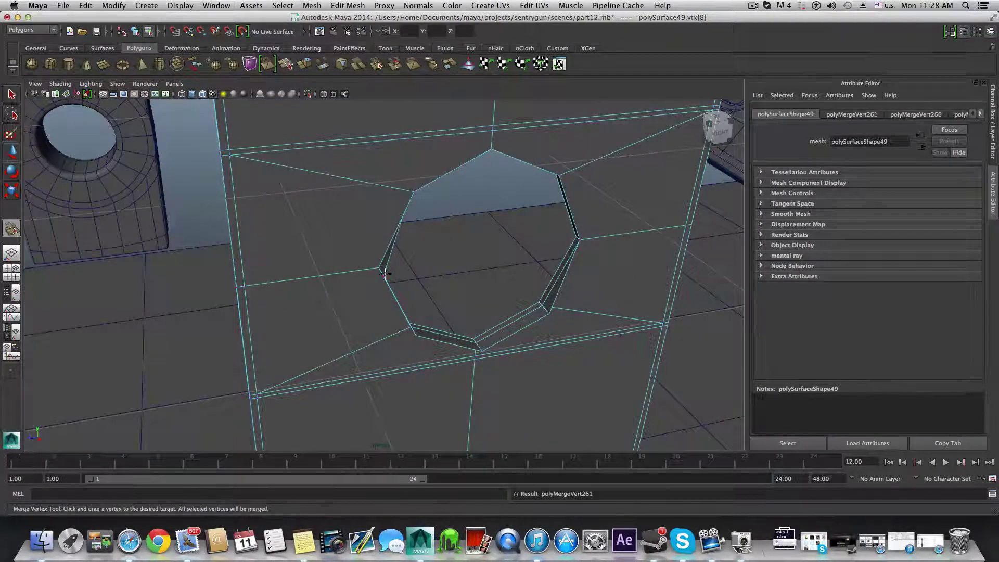
# Step: Merge the remaining extruded rim vertices onto the plate's opening corners along the other side and bottom
pyautogui.click(409, 339)
pyautogui.moveTo(414, 334); pyautogui.dragTo(415, 333)
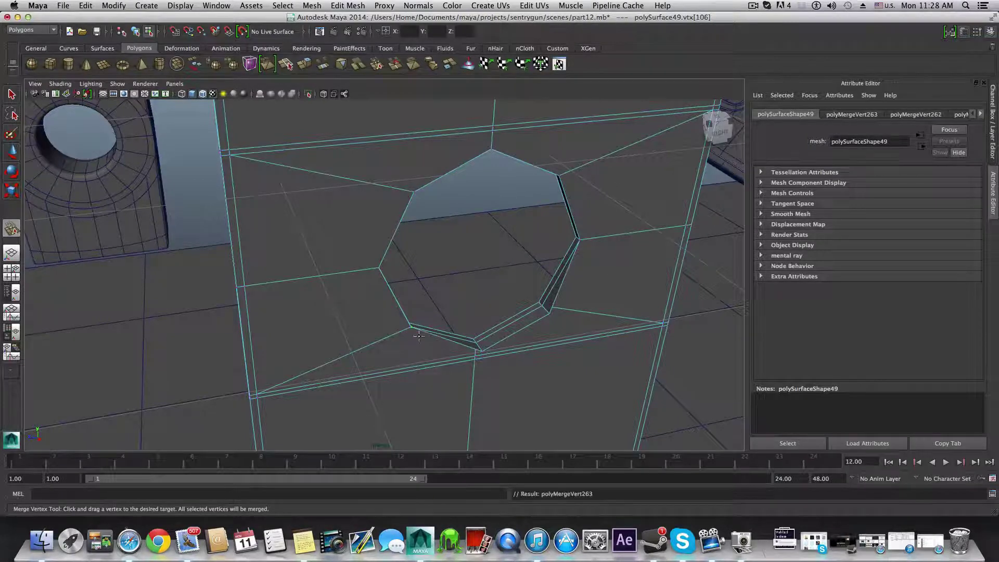
pyautogui.moveTo(478, 343); pyautogui.dragTo(475, 341)
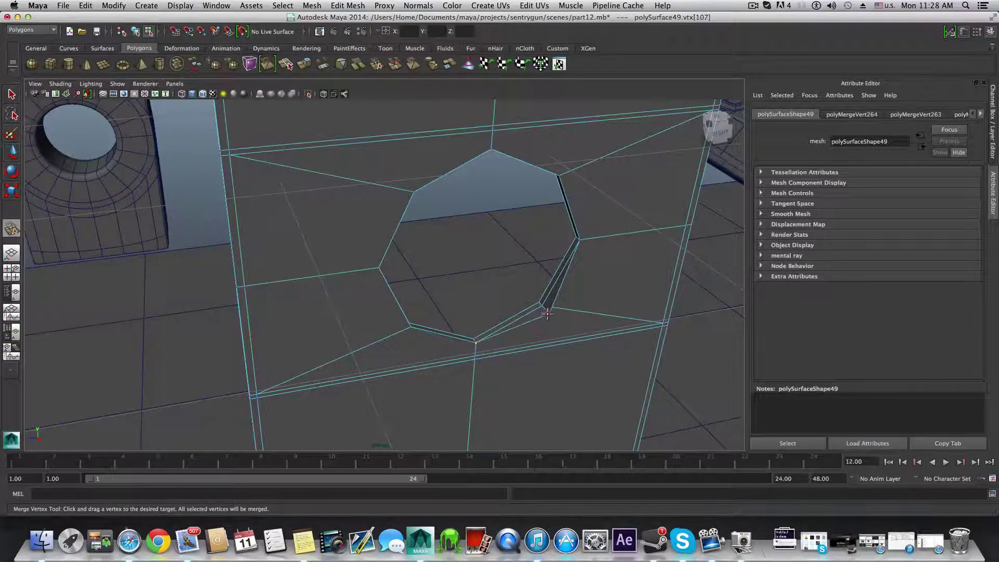
pyautogui.moveTo(550, 313); pyautogui.dragTo(552, 308)
pyautogui.keyDown('alt'); pyautogui.moveTo(557, 305); pyautogui.dragTo(541, 343, button='middle'); pyautogui.keyUp('alt')
pyautogui.moveTo(544, 315); pyautogui.dragTo(548, 342, button='right')
pyautogui.press('q')
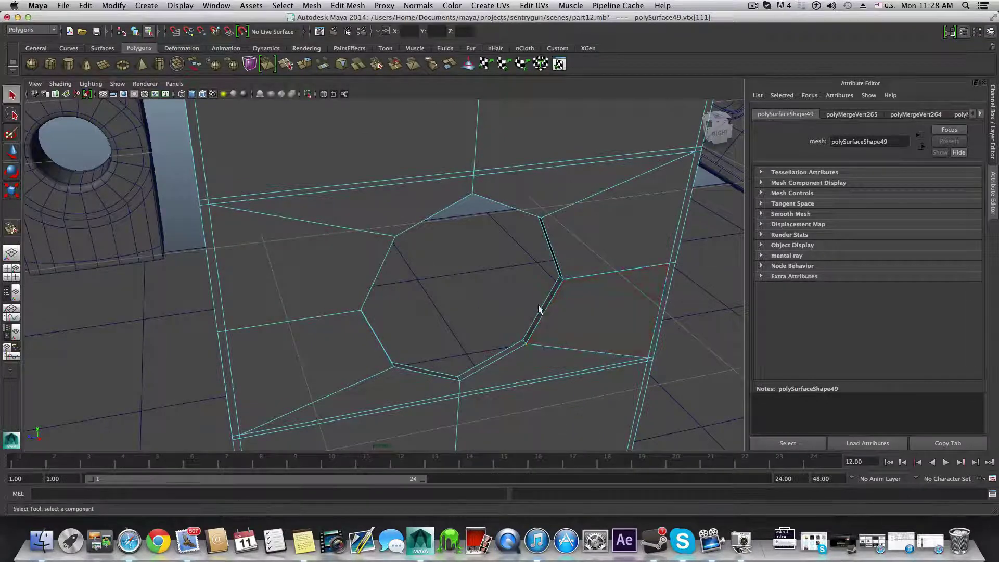
# Step: Select a narrow inner rim face of the opening and turn on the Normals (Shaded Mode) display
pyautogui.click(550, 285)
pyautogui.keyDown('alt'); pyautogui.moveTo(550, 285); pyautogui.dragTo(592, 260); pyautogui.keyUp('alt')
pyautogui.keyDown('alt'); pyautogui.moveTo(496, 350); pyautogui.dragTo(424, 295); pyautogui.keyUp('alt')
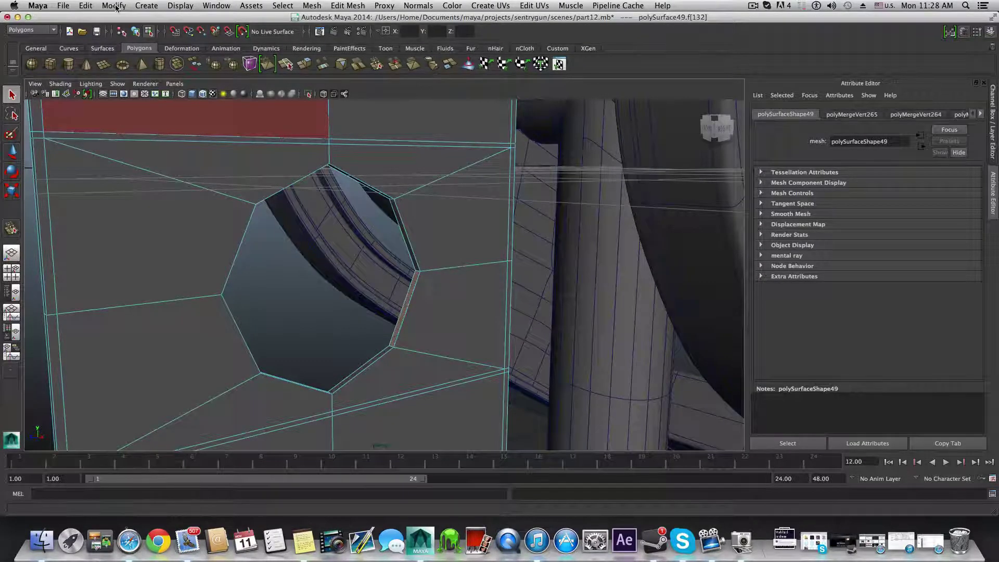
pyautogui.click(194, 6)
pyautogui.moveTo(250, 130)
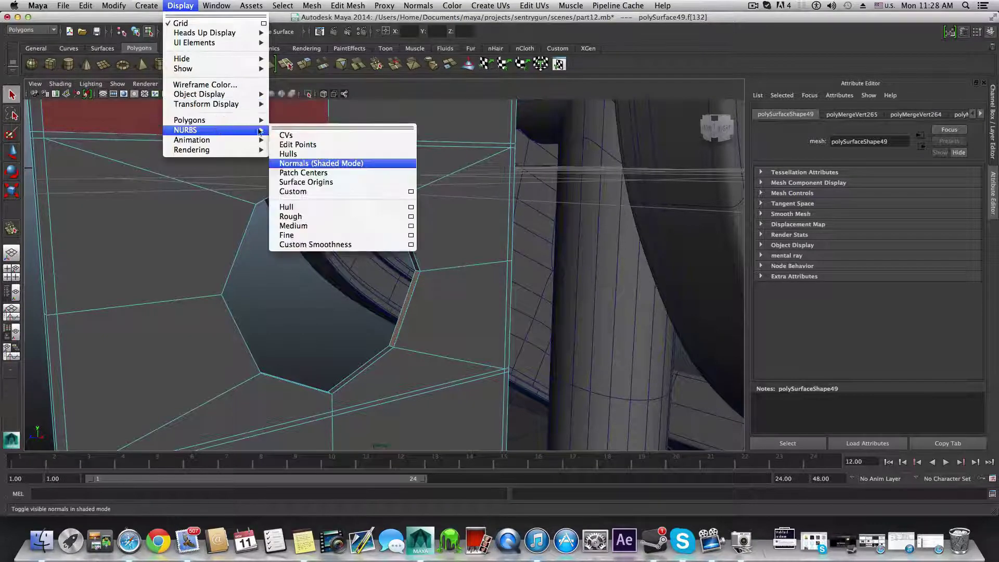
pyautogui.click(312, 164)
# Step: Examine the direction of the face normals around the bracket's opening, side borders and interior
pyautogui.keyDown('alt'); pyautogui.moveTo(479, 317); pyautogui.dragTo(385, 242); pyautogui.keyUp('alt')
pyautogui.keyDown('alt'); pyautogui.moveTo(298, 237); pyautogui.dragTo(279, 293); pyautogui.keyUp('alt')
pyautogui.keyDown('alt'); pyautogui.moveTo(376, 311); pyautogui.dragTo(448, 334); pyautogui.keyUp('alt')
pyautogui.keyDown('alt'); pyautogui.moveTo(447, 329); pyautogui.dragTo(523, 324, button='middle'); pyautogui.keyUp('alt')
pyautogui.keyDown('alt'); pyautogui.moveTo(391, 325); pyautogui.dragTo(426, 319, button='right'); pyautogui.keyUp('alt')
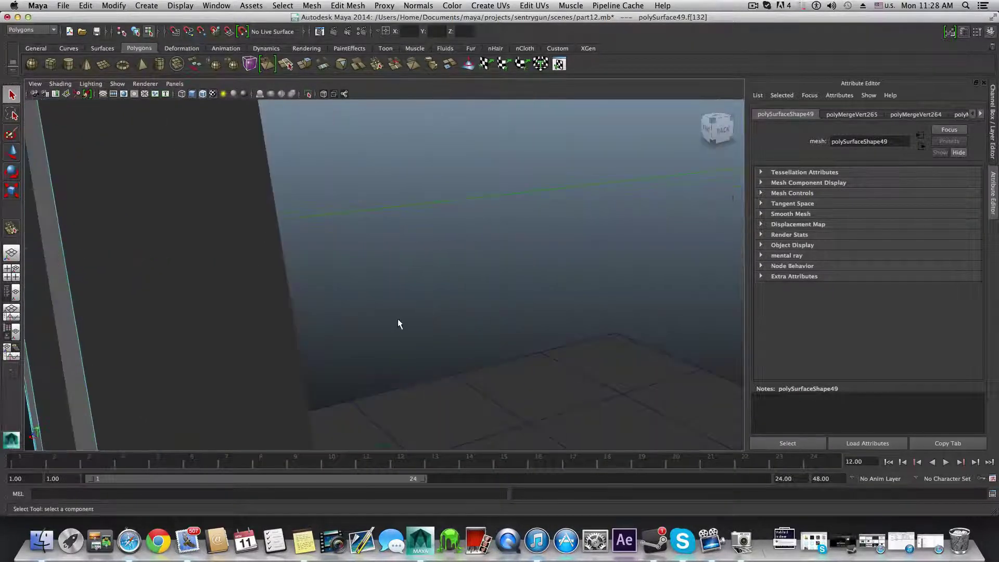
pyautogui.keyDown('alt'); pyautogui.moveTo(399, 324); pyautogui.dragTo(374, 328); pyautogui.keyUp('alt')
pyautogui.keyDown('alt'); pyautogui.moveTo(377, 321); pyautogui.dragTo(279, 352); pyautogui.keyUp('alt')
pyautogui.keyDown('alt'); pyautogui.moveTo(280, 352); pyautogui.dragTo(280, 426, button='middle'); pyautogui.keyUp('alt')
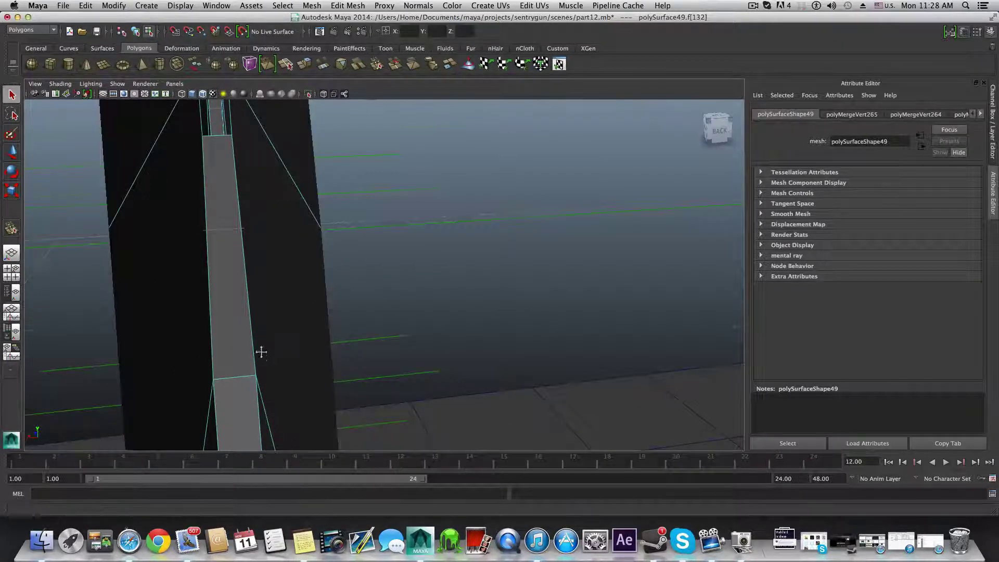
pyautogui.keyDown('alt'); pyautogui.moveTo(261, 353); pyautogui.dragTo(276, 400); pyautogui.keyUp('alt')
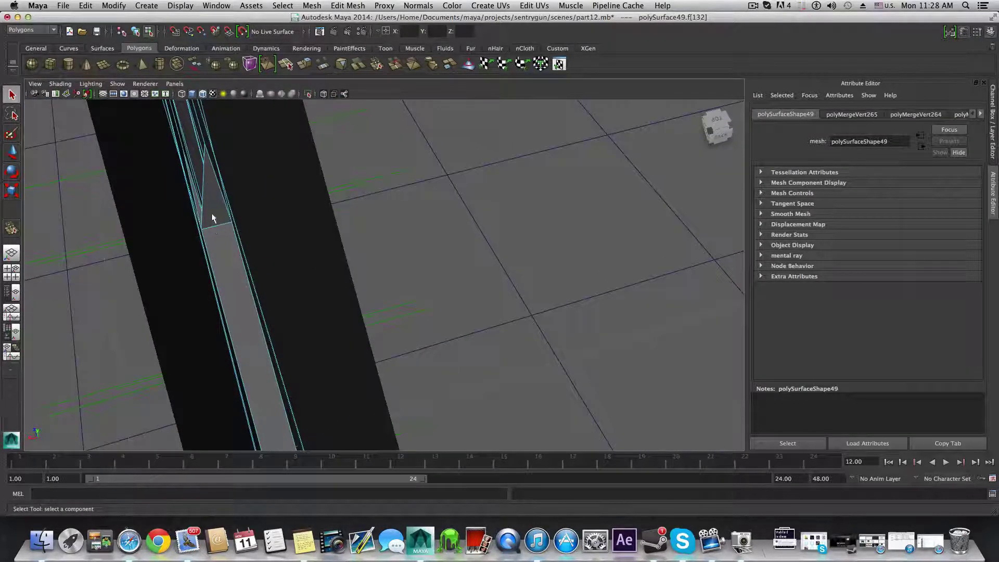
pyautogui.keyDown('alt'); pyautogui.moveTo(211, 217); pyautogui.dragTo(245, 238); pyautogui.keyUp('alt')
pyautogui.scroll(-10, 406, 301)
pyautogui.moveTo(406, 301)
pyautogui.keyDown('alt'); pyautogui.mouseDown()
pyautogui.moveTo(381, 290)
pyautogui.moveTo(394, 292)
pyautogui.mouseUp(); pyautogui.keyUp('alt')
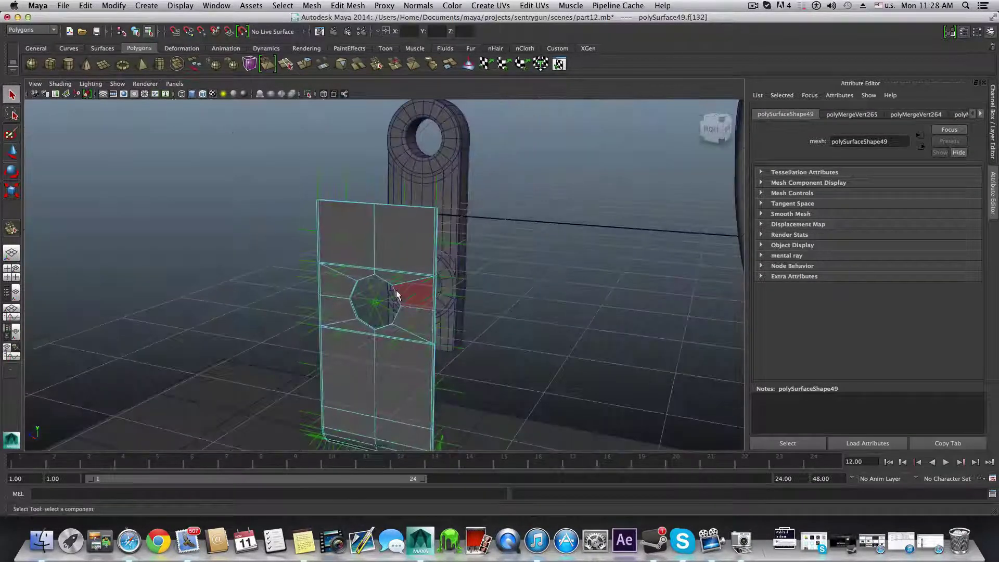
# Step: Return the bracket to object selection, turn off the Normals (Shaded Mode) display and view its curved lower bend
pyautogui.press('F8')
pyautogui.press('F8')
pyautogui.press('F8')
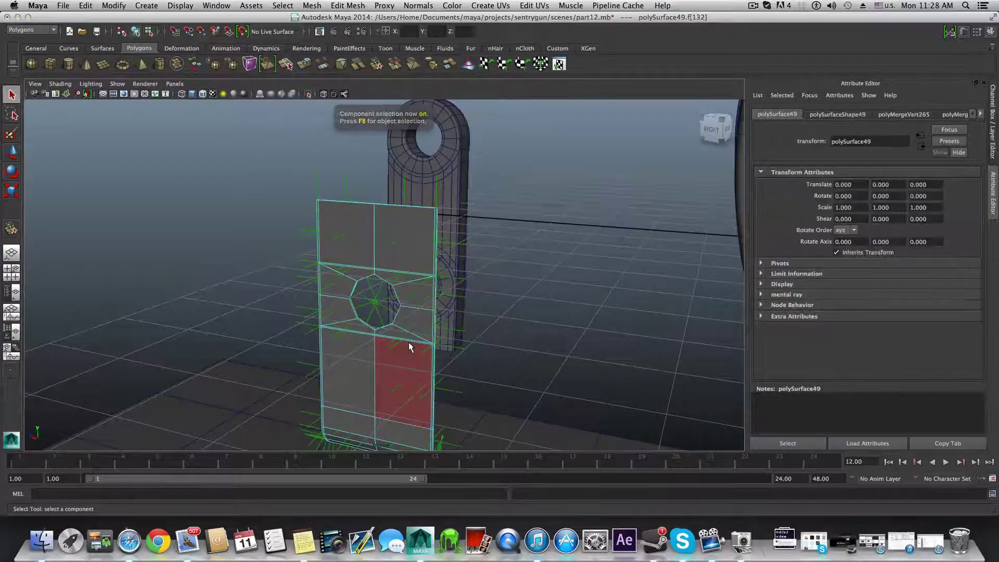
pyautogui.keyDown('alt'); pyautogui.moveTo(406, 339); pyautogui.dragTo(388, 244, button='middle'); pyautogui.keyUp('alt')
pyautogui.keyDown('alt'); pyautogui.moveTo(387, 244); pyautogui.dragTo(519, 330, button='right'); pyautogui.keyUp('alt')
pyautogui.keyDown('alt'); pyautogui.moveTo(519, 329); pyautogui.dragTo(432, 335); pyautogui.keyUp('alt')
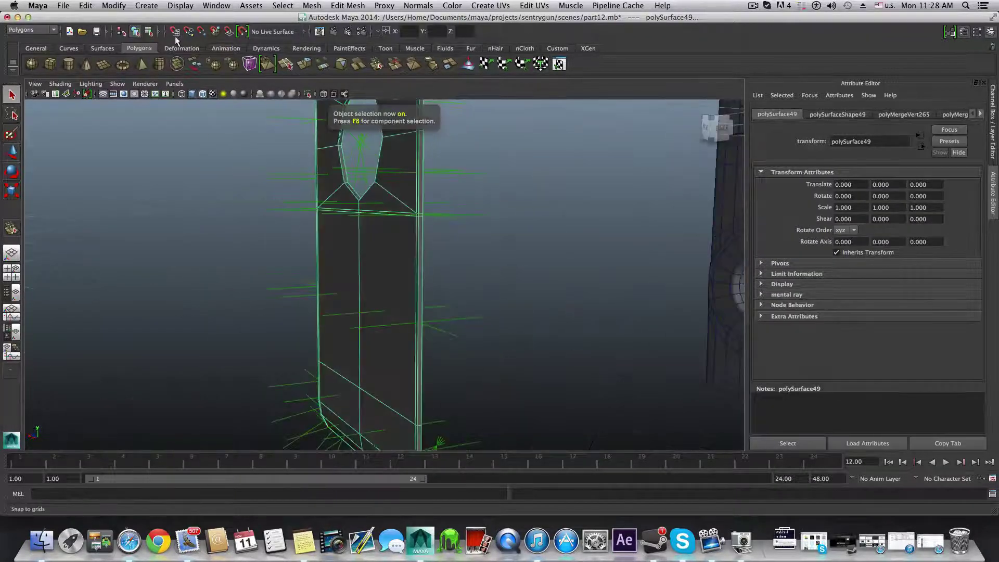
pyautogui.click(180, 5)
pyautogui.moveTo(213, 131)
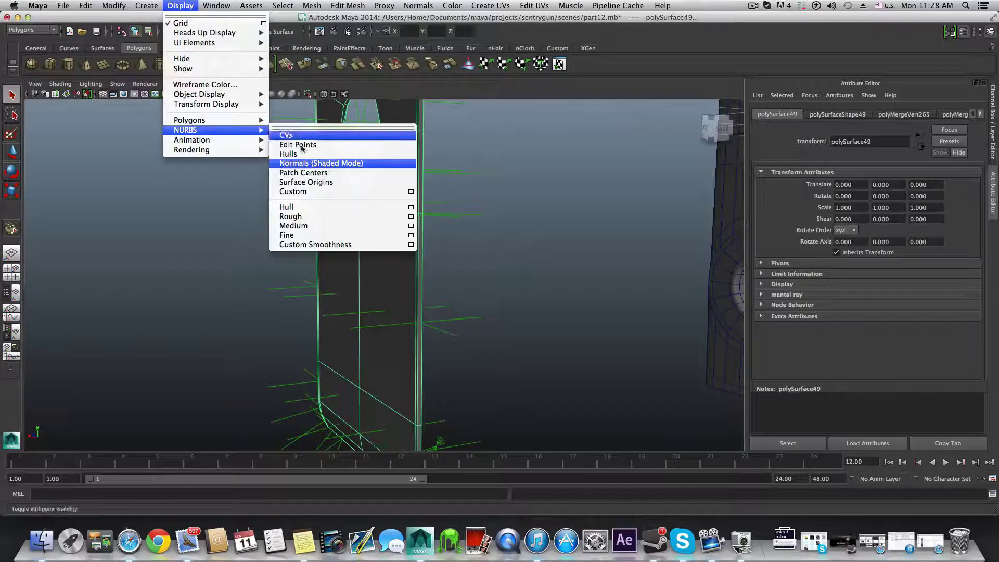
pyautogui.click(307, 163)
pyautogui.moveTo(392, 233)
pyautogui.keyDown('alt'); pyautogui.mouseDown()
pyautogui.moveTo(345, 260)
pyautogui.moveTo(421, 289)
pyautogui.mouseUp(); pyautogui.keyUp('alt')
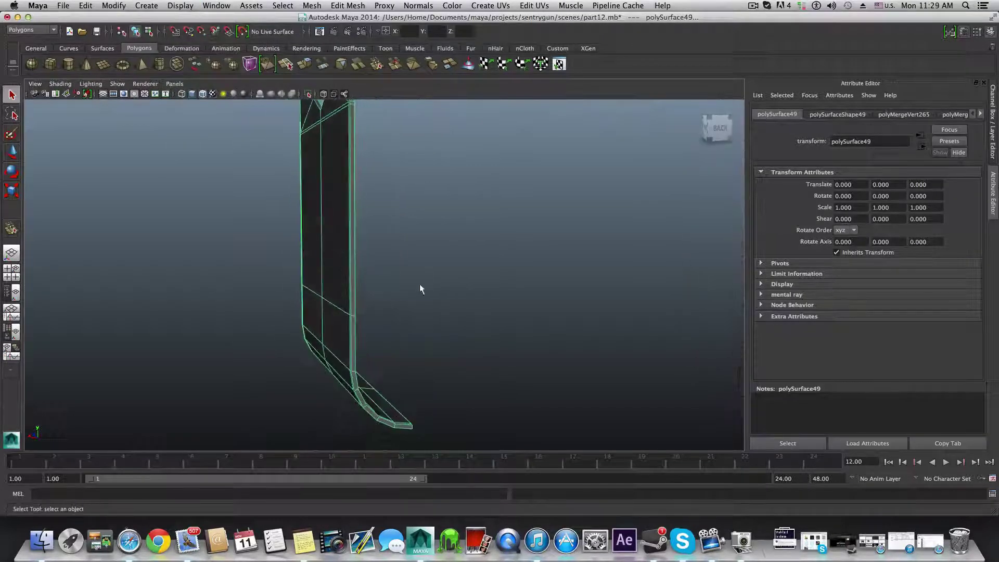
pyautogui.keyDown('alt'); pyautogui.moveTo(420, 285); pyautogui.dragTo(284, 258, button='right'); pyautogui.keyUp('alt')
pyautogui.keyDown('alt'); pyautogui.moveTo(284, 258); pyautogui.dragTo(292, 261); pyautogui.keyUp('alt')
pyautogui.keyDown('alt'); pyautogui.moveTo(293, 262); pyautogui.dragTo(543, 290, button='right'); pyautogui.keyUp('alt')
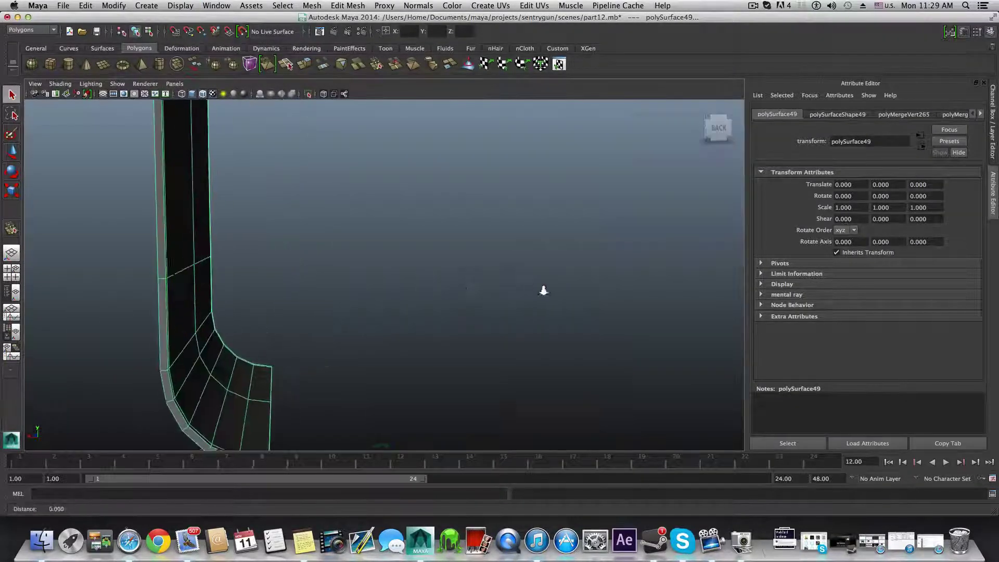
# Step: Insert an edge loop tightly around the octagonal opening on each face of the bracket plate
pyautogui.keyDown('alt'); pyautogui.moveTo(543, 291); pyautogui.dragTo(414, 330); pyautogui.keyUp('alt')
pyautogui.keyDown('alt'); pyautogui.moveTo(415, 330); pyautogui.dragTo(295, 259, button='right'); pyautogui.keyUp('alt')
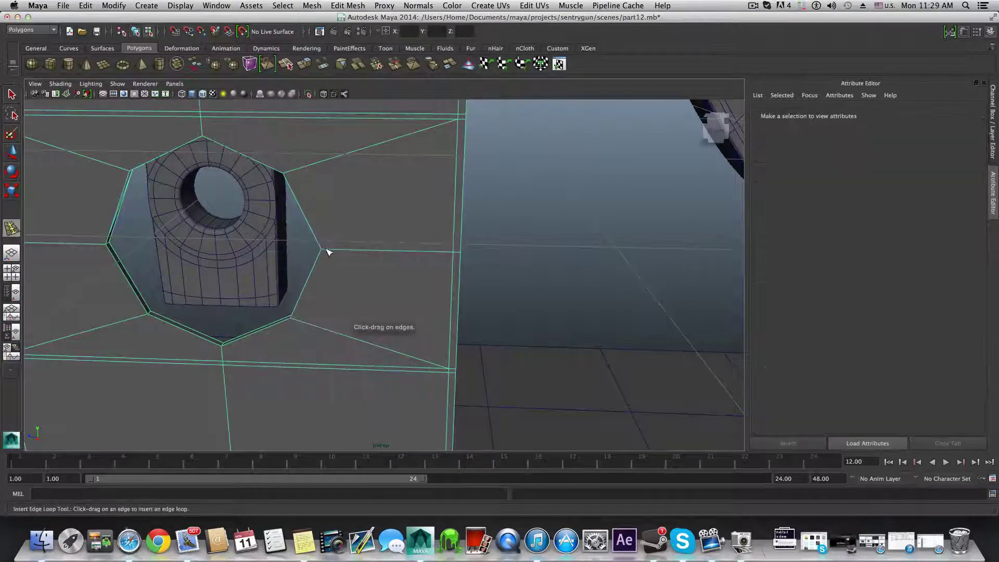
pyautogui.click(323, 252)
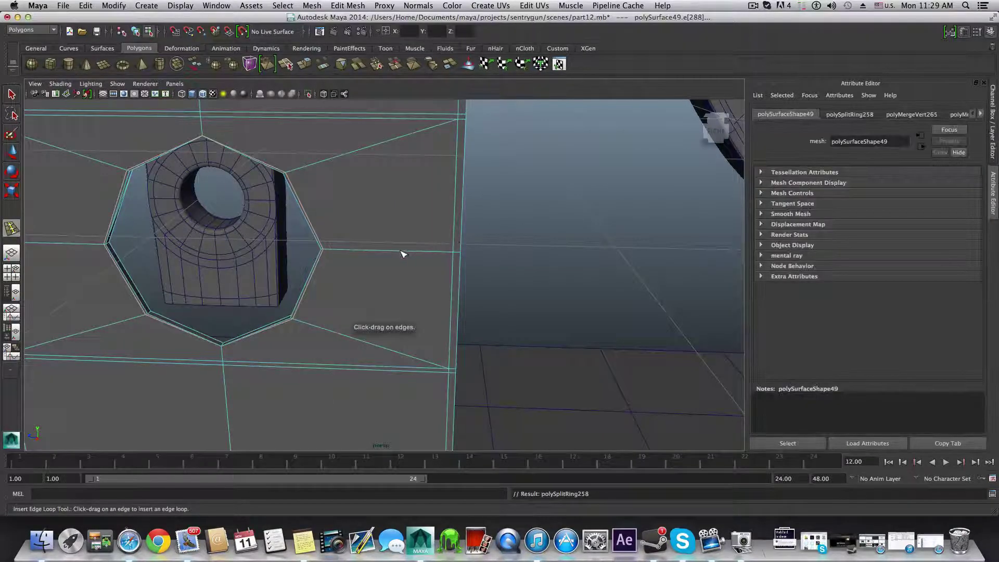
pyautogui.keyDown('alt'); pyautogui.moveTo(305, 308); pyautogui.dragTo(498, 248); pyautogui.keyUp('alt')
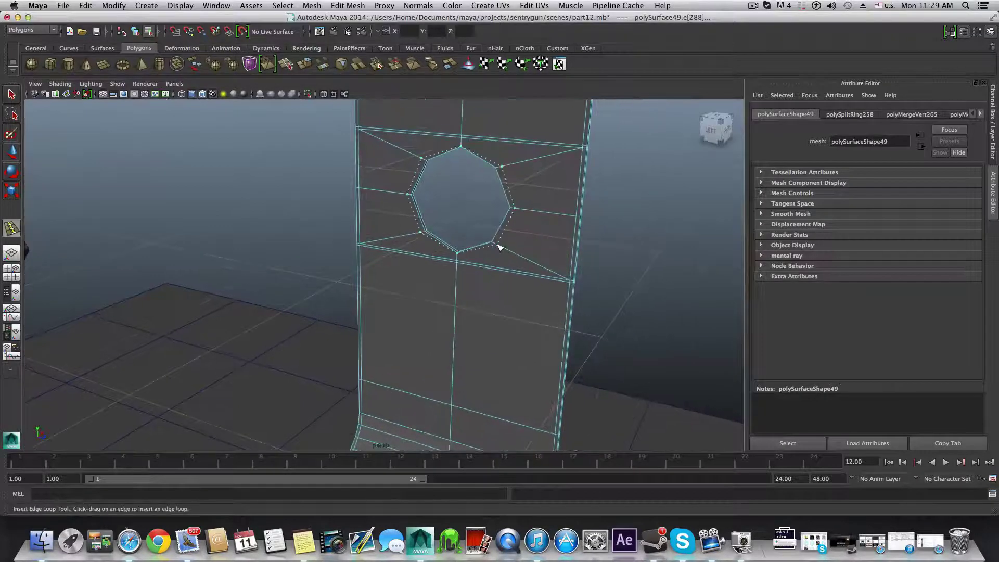
pyautogui.click(493, 242)
pyautogui.keyDown('alt'); pyautogui.moveTo(395, 227); pyautogui.dragTo(530, 313, button='right'); pyautogui.keyUp('alt')
pyautogui.keyDown('alt'); pyautogui.moveTo(530, 312); pyautogui.dragTo(454, 368, button='middle'); pyautogui.keyUp('alt')
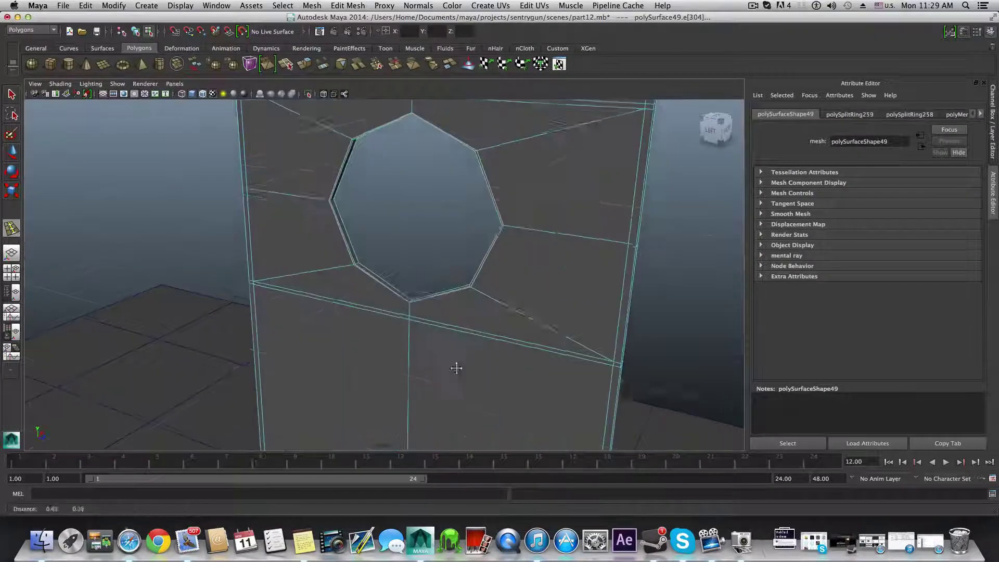
# Step: Insert two supporting edge loops around the opening's narrow inner rim, one close to each rim edge
pyautogui.keyDown('alt'); pyautogui.moveTo(455, 368); pyautogui.dragTo(333, 307); pyautogui.keyUp('alt')
pyautogui.keyDown('alt'); pyautogui.moveTo(333, 307); pyautogui.dragTo(596, 317, button='right'); pyautogui.keyUp('alt')
pyautogui.keyDown('alt'); pyautogui.moveTo(596, 317); pyautogui.dragTo(417, 276, button='middle'); pyautogui.keyUp('alt')
pyautogui.keyDown('alt'); pyautogui.moveTo(416, 275); pyautogui.dragTo(510, 319, button='right'); pyautogui.keyUp('alt')
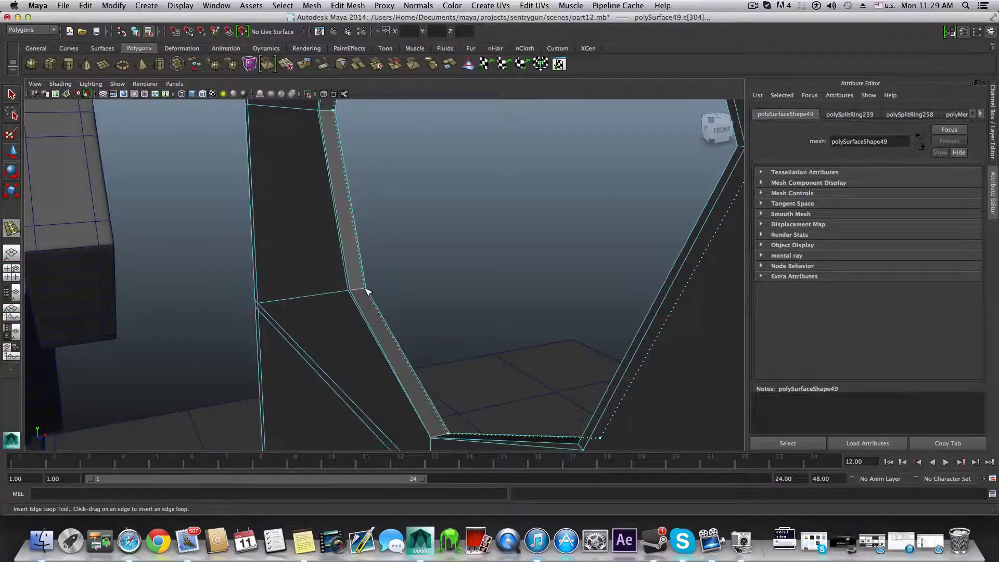
pyautogui.moveTo(366, 291); pyautogui.dragTo(351, 291)
pyautogui.keyDown('alt'); pyautogui.moveTo(372, 349); pyautogui.dragTo(377, 332, button='right'); pyautogui.keyUp('alt')
pyautogui.keyDown('alt'); pyautogui.moveTo(376, 332); pyautogui.dragTo(327, 197, button='middle'); pyautogui.keyUp('alt')
pyautogui.keyDown('alt'); pyautogui.moveTo(329, 200); pyautogui.dragTo(299, 267); pyautogui.keyUp('alt')
pyautogui.click(349, 267)
pyautogui.moveTo(401, 223)
pyautogui.keyDown('alt'); pyautogui.mouseDown()
pyautogui.moveTo(399, 204)
pyautogui.moveTo(391, 214)
pyautogui.mouseUp(); pyautogui.keyUp('alt')
pyautogui.press('q')
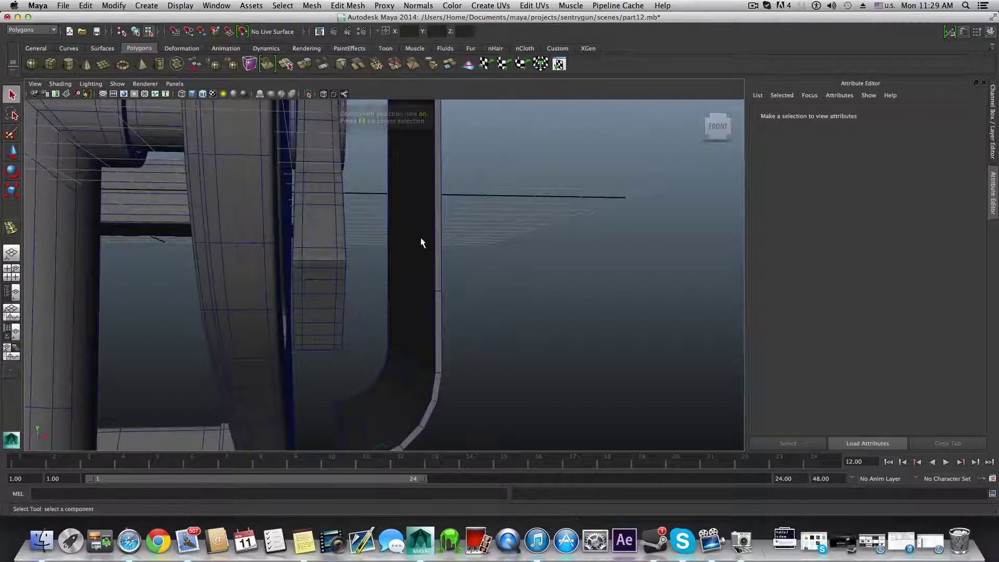
# Step: Duplicate the bracket half as an object and center the duplicate's pivot
pyautogui.click(434, 289)
pyautogui.press('F8')
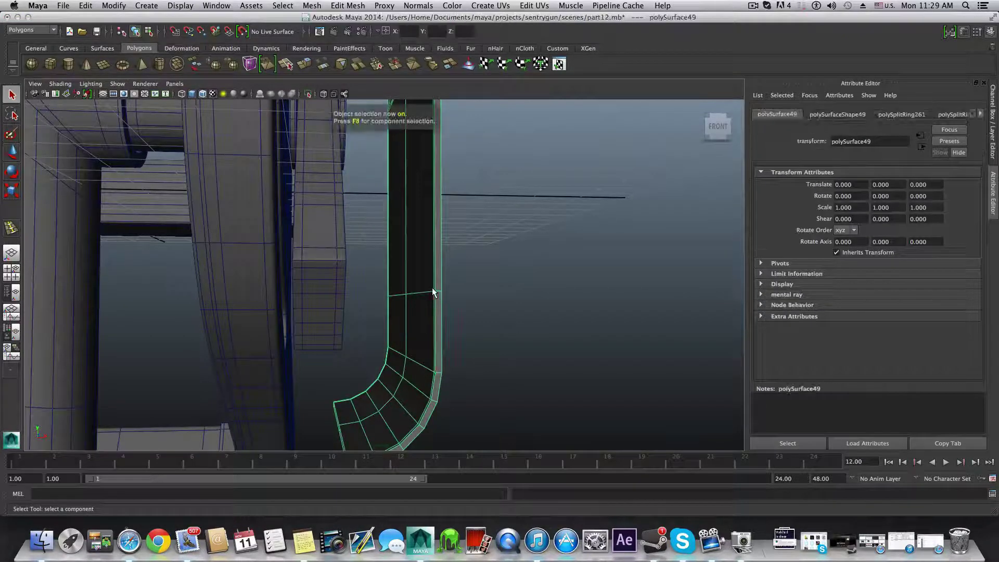
pyautogui.hotkey('ctrl', 'd')
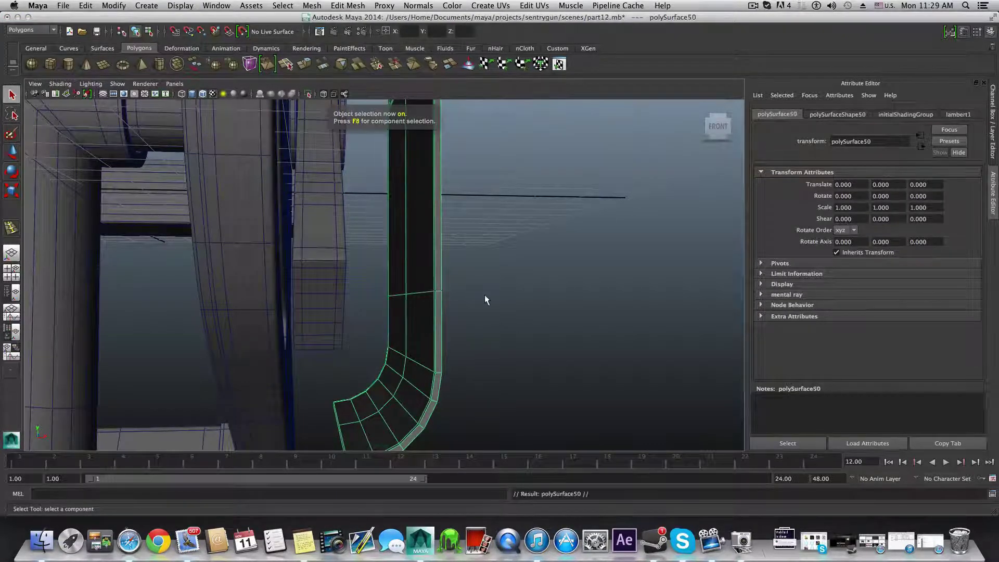
pyautogui.click(989, 31)
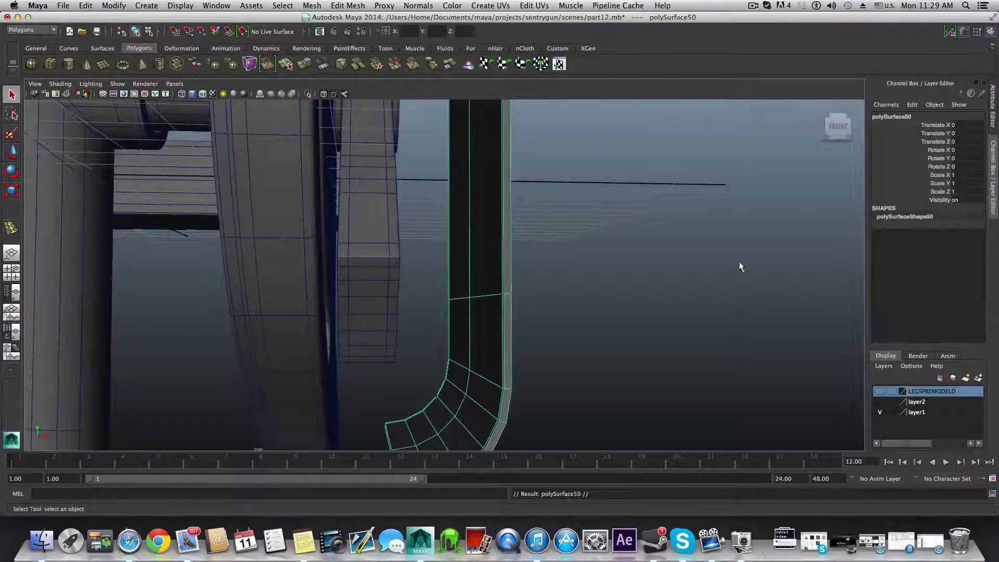
pyautogui.keyDown('alt'); pyautogui.moveTo(540, 332); pyautogui.dragTo(484, 320); pyautogui.keyUp('alt')
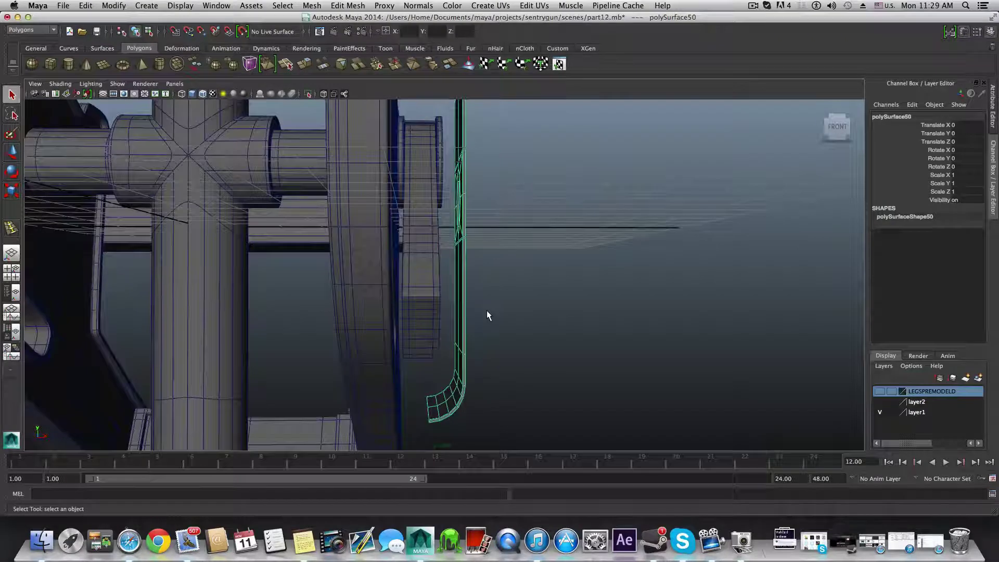
pyautogui.press('r')
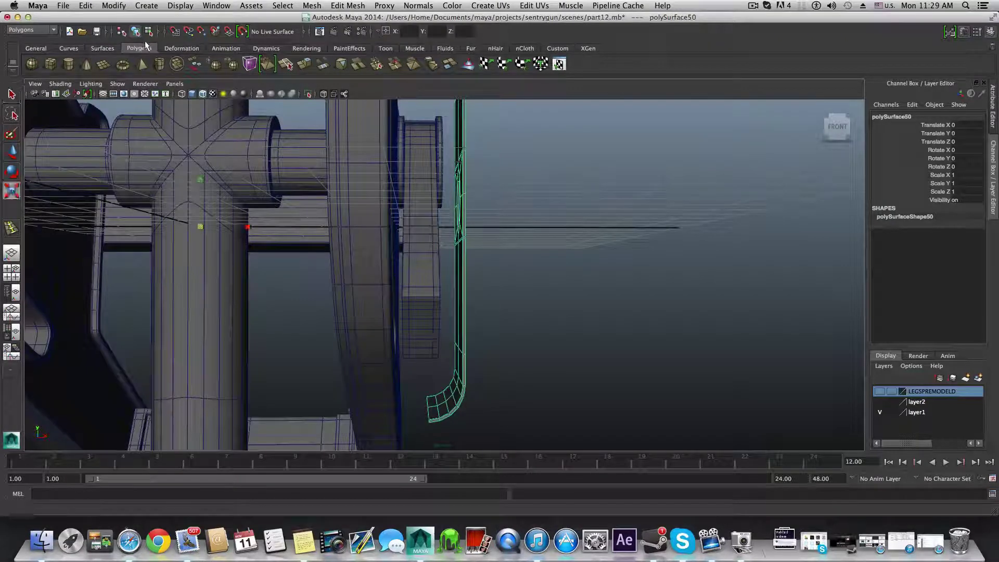
pyautogui.click(105, 7)
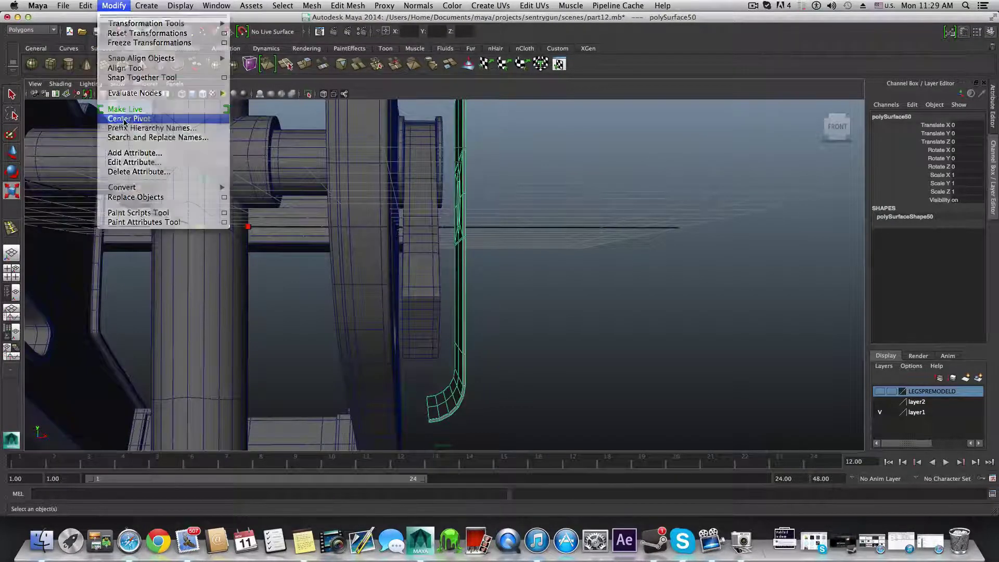
pyautogui.click(127, 116)
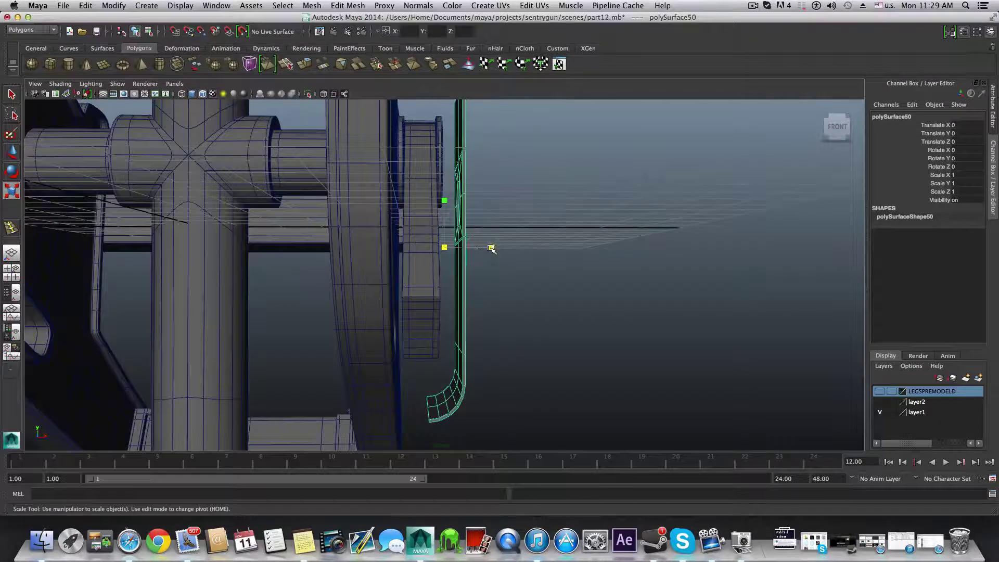
# Step: Mirror the duplicated bracket half by setting its Scale X to -1
pyautogui.moveTo(491, 248); pyautogui.dragTo(400, 248)
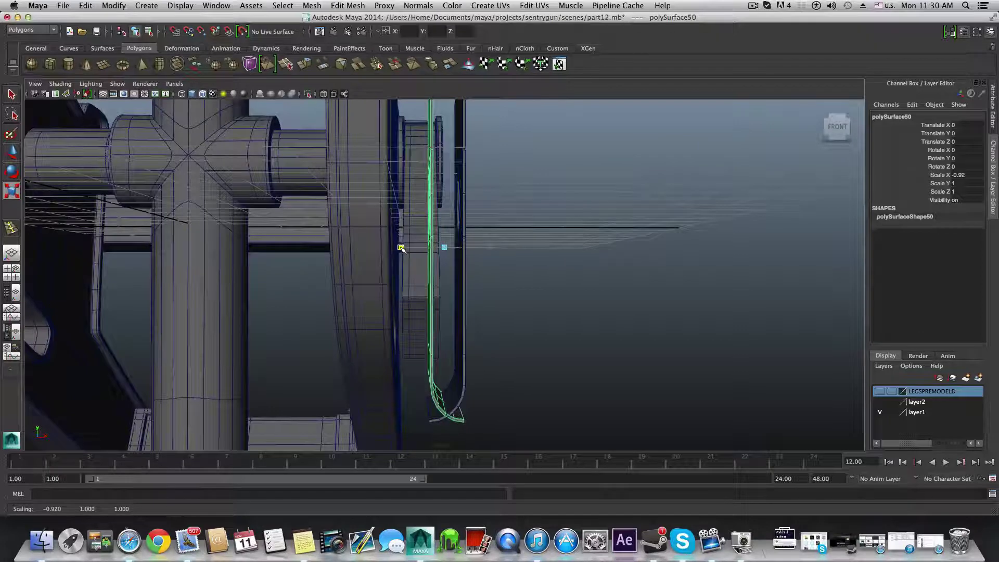
pyautogui.hotkey('ctrl', 'z')
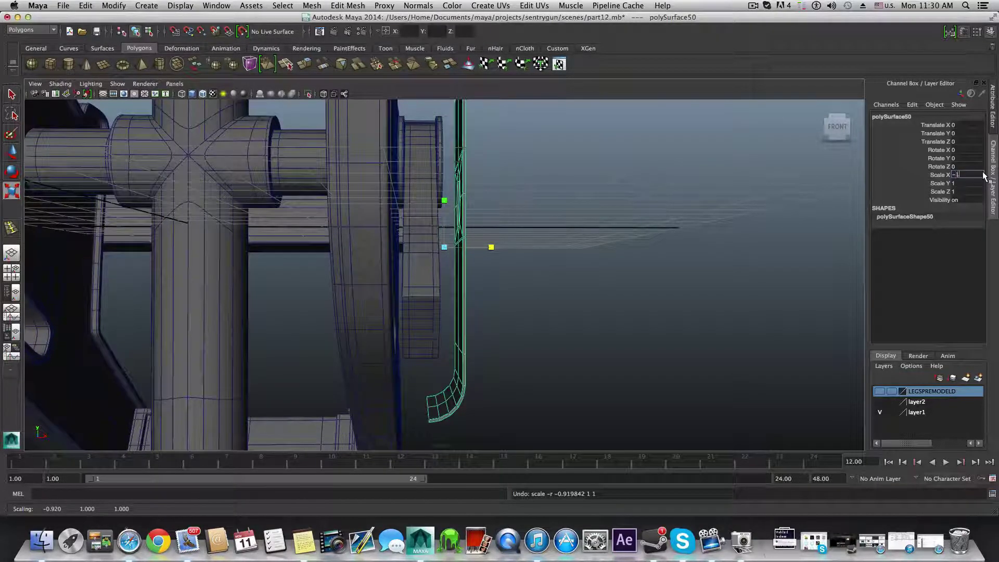
pyautogui.click(981, 175)
pyautogui.write('-1')
pyautogui.press('Return')
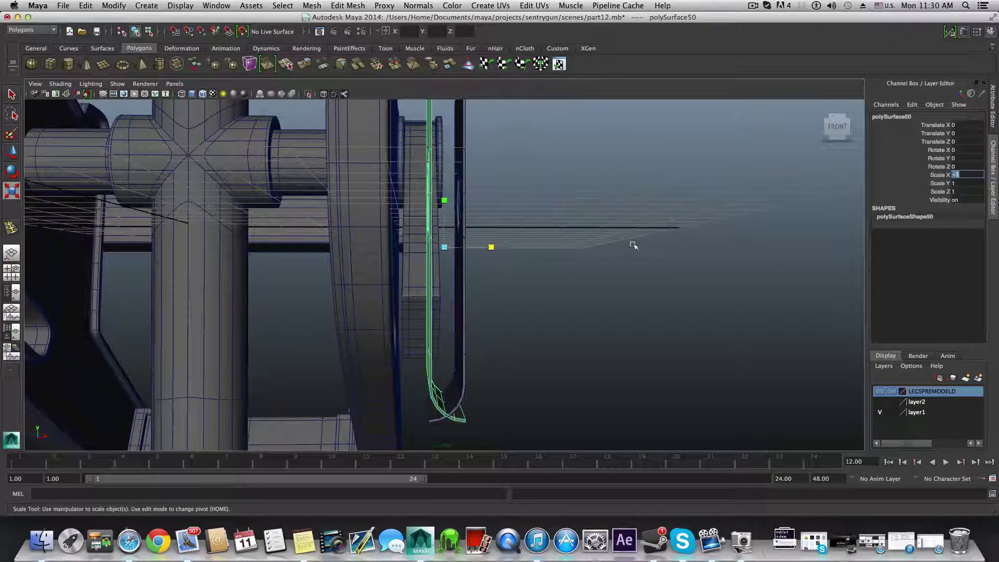
# Step: Move the mirrored half along X to about -0.462 so its curved lower end faces the original's
pyautogui.click(769, 231)
pyautogui.click(429, 328)
pyautogui.keyDown('alt'); pyautogui.moveTo(435, 369); pyautogui.dragTo(441, 307, button='middle'); pyautogui.keyUp('alt')
pyautogui.press('w')
pyautogui.moveTo(408, 189); pyautogui.dragTo(377, 188)
pyautogui.keyDown('alt'); pyautogui.moveTo(361, 316); pyautogui.dragTo(370, 264, button='middle'); pyautogui.keyUp('alt')
pyautogui.keyDown('alt'); pyautogui.moveTo(370, 263); pyautogui.dragTo(374, 266); pyautogui.keyUp('alt')
pyautogui.keyDown('alt'); pyautogui.moveTo(374, 264); pyautogui.dragTo(380, 330, button='middle'); pyautogui.keyUp('alt')
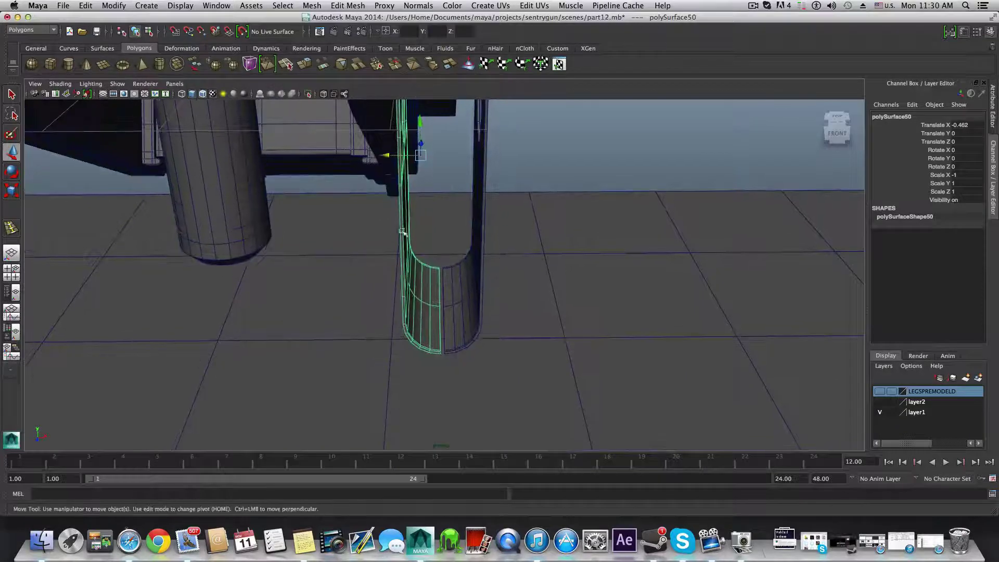
# Step: Snap the mirrored half's pivot to its lower end corner vertex and align that corner with the original half
pyautogui.press('Home')
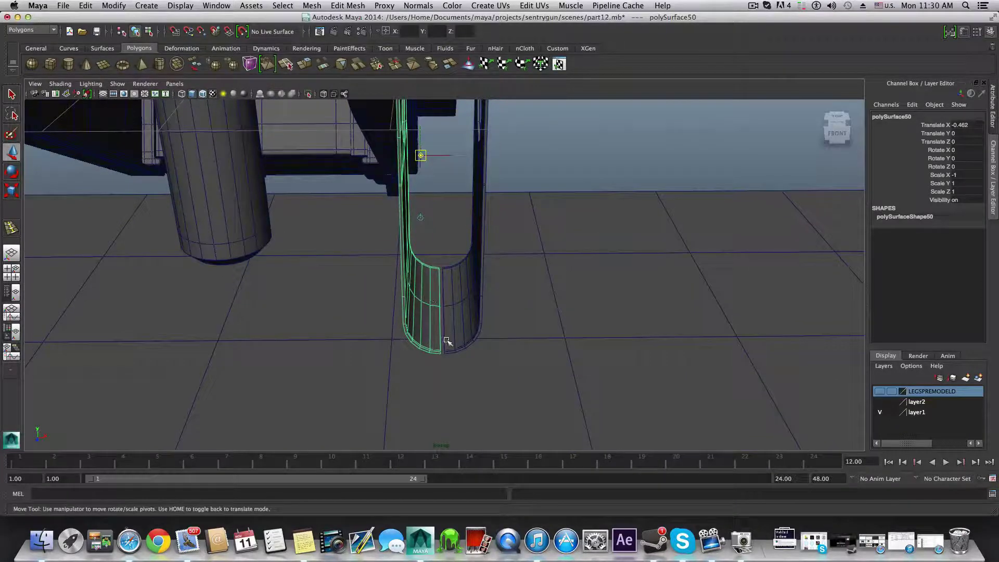
pyautogui.press('v')
pyautogui.moveTo(440, 367); pyautogui.dragTo(440, 353, button='middle')
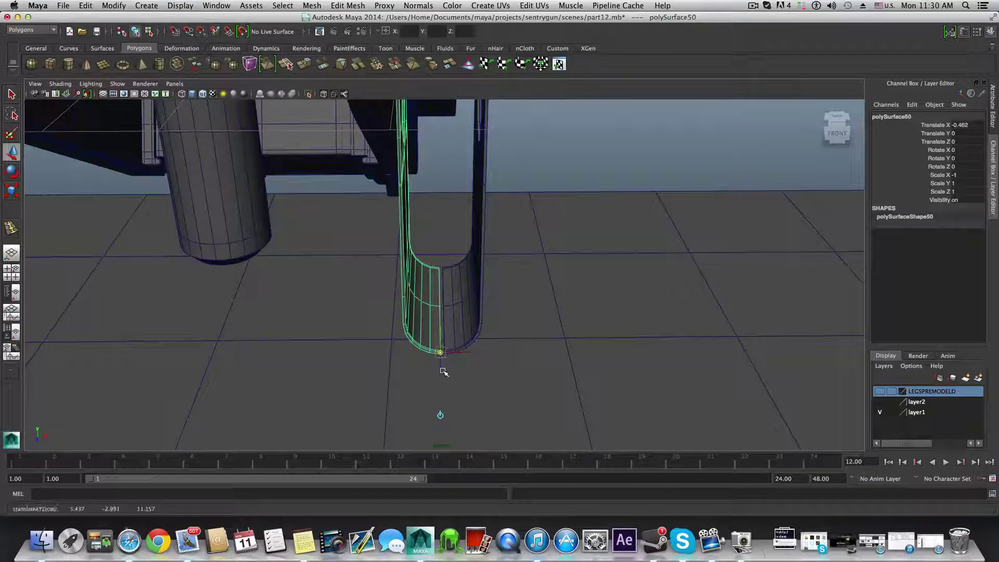
pyautogui.press('F8')
pyautogui.press('F8')
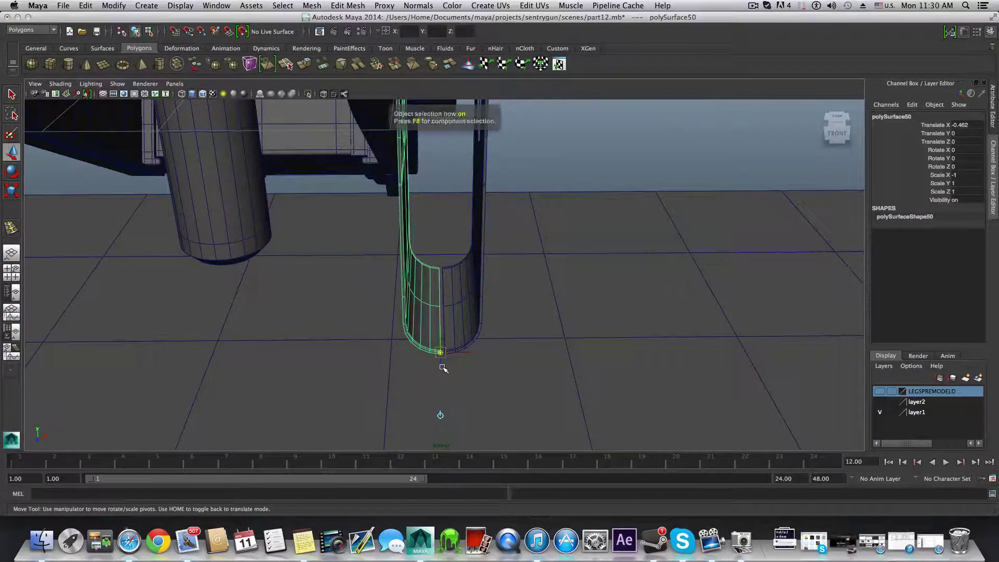
pyautogui.press('Home')
pyautogui.keyDown('alt'); pyautogui.moveTo(442, 367); pyautogui.dragTo(448, 322); pyautogui.keyUp('alt')
pyautogui.keyDown('alt'); pyautogui.moveTo(458, 333); pyautogui.dragTo(559, 403, button='right'); pyautogui.keyUp('alt')
pyautogui.keyDown('alt'); pyautogui.moveTo(376, 333); pyautogui.dragTo(402, 263, button='middle'); pyautogui.keyUp('alt')
pyautogui.keyDown('alt'); pyautogui.moveTo(400, 261); pyautogui.dragTo(535, 328); pyautogui.keyUp('alt')
# Step: Select both bracket halves and try to combine them into one mesh
pyautogui.press('F8')
pyautogui.click(531, 349)
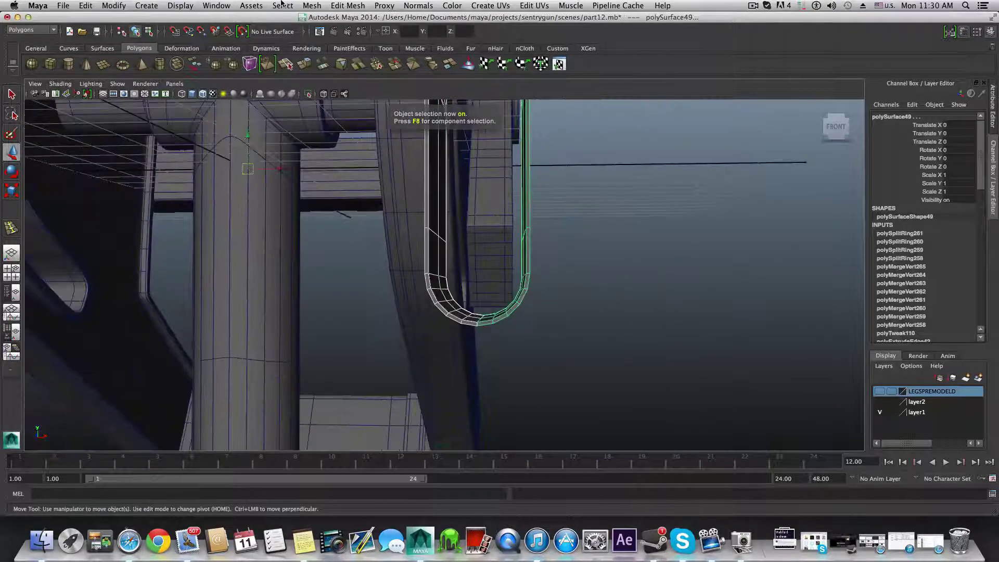
pyautogui.click(312, 6)
pyautogui.click(323, 25)
# Step: Select the vertices along the seam of the lower bend and try merging them
pyautogui.keyDown('alt'); pyautogui.moveTo(468, 280); pyautogui.dragTo(475, 289); pyautogui.keyUp('alt')
pyautogui.rightClick(480, 315)
pyautogui.click(453, 312)
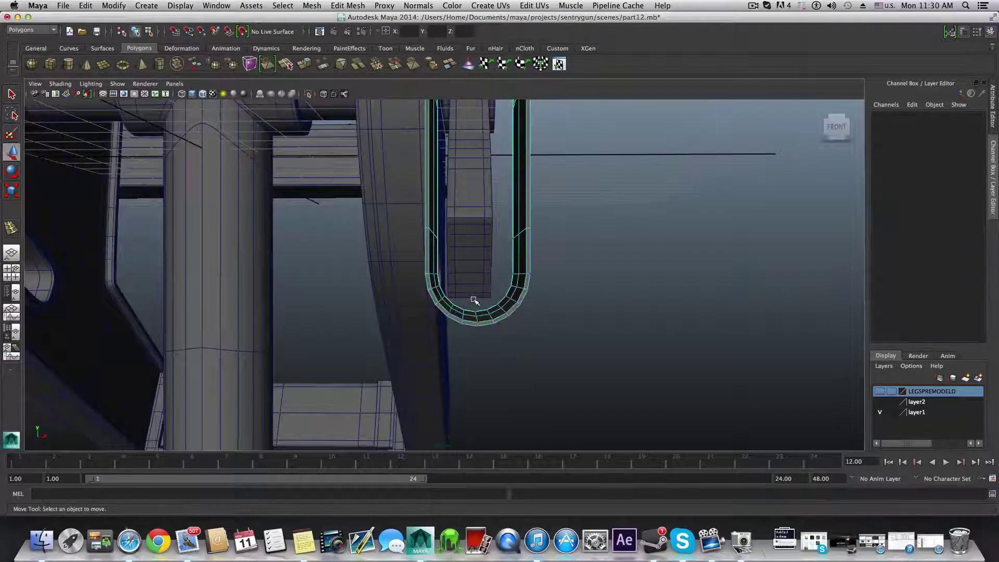
pyautogui.moveTo(480, 354); pyautogui.dragTo(473, 224)
pyautogui.click(333, 5)
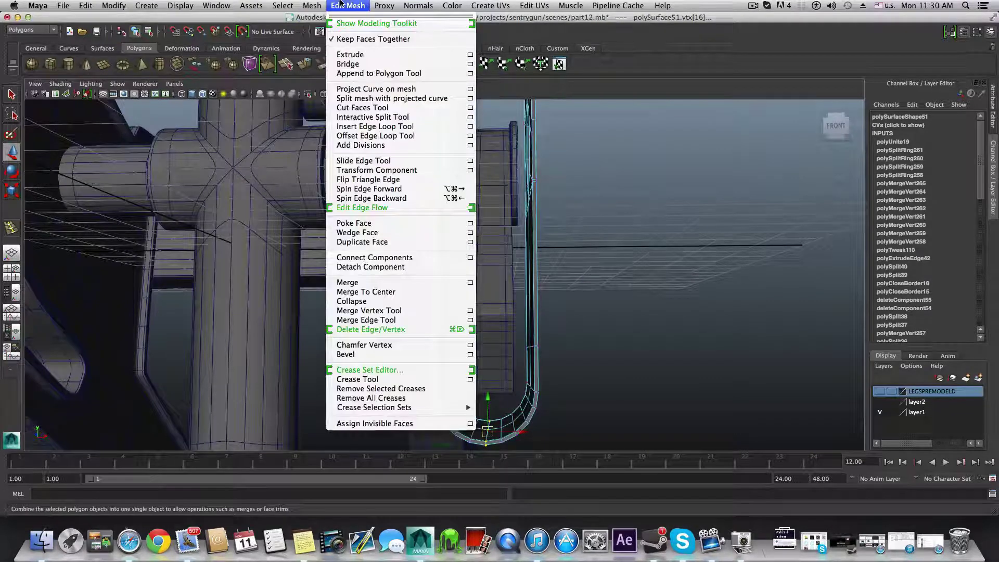
pyautogui.click(359, 282)
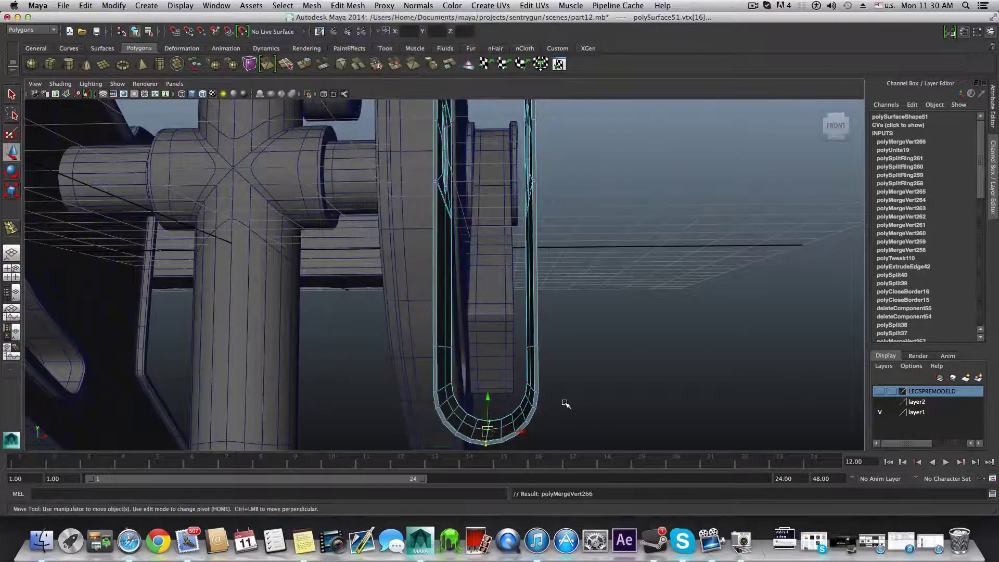
# Step: Preview the U-shaped bracket smoothed, return it to the unsmoothed display and inspect the bottom seam
pyautogui.press('F8')
pyautogui.press('3')
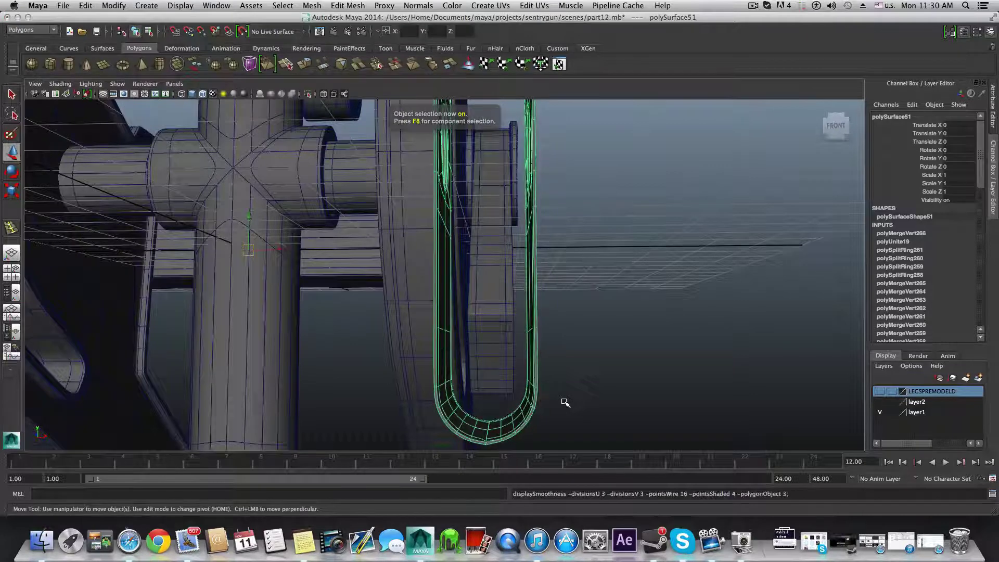
pyautogui.press('1')
pyautogui.keyDown('alt'); pyautogui.moveTo(566, 401); pyautogui.dragTo(587, 401); pyautogui.keyUp('alt')
# Step: Undo the seam merge and the combine, back to the mirrored half as a separate object
pyautogui.press('super+z')
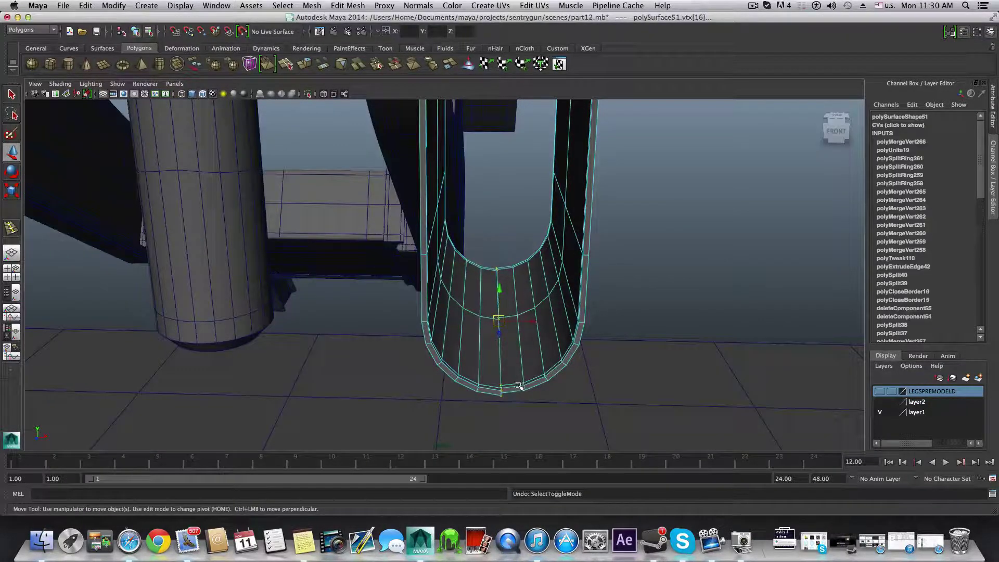
pyautogui.press('super+z')
pyautogui.press('z')
pyautogui.press('z')
pyautogui.press('z')
pyautogui.press('z')
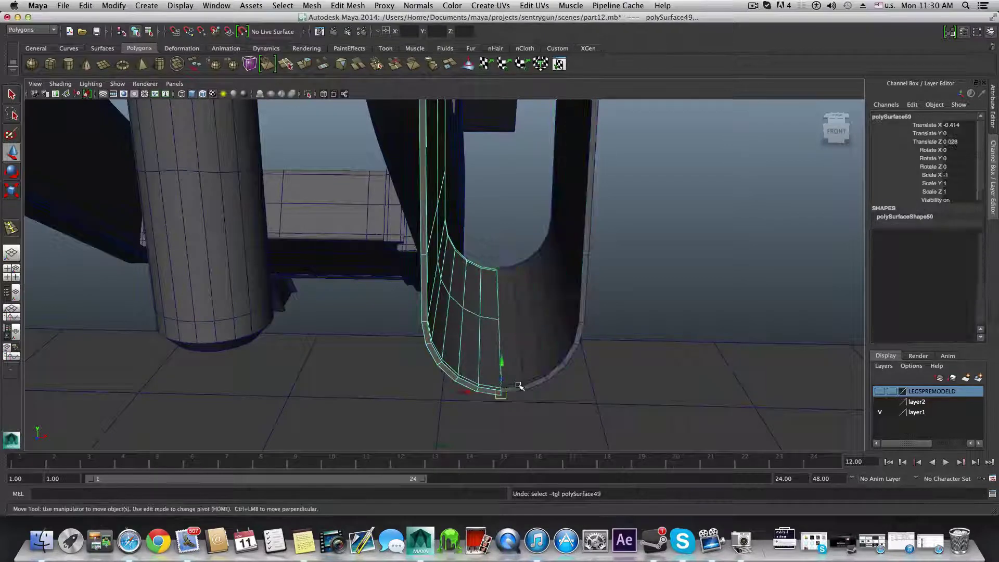
pyautogui.press('z')
pyautogui.press('F8')
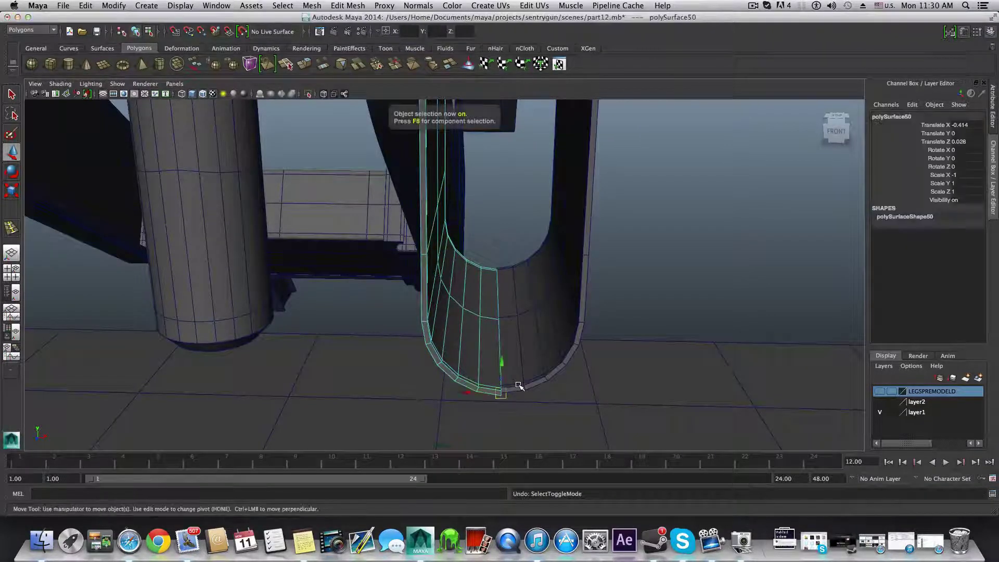
# Step: Realign the mirrored half's lower corner with the original half and combine both into one mesh
pyautogui.moveTo(501, 393); pyautogui.dragTo(503, 394)
pyautogui.keyDown('alt'); pyautogui.moveTo(456, 390); pyautogui.dragTo(644, 412, button='right'); pyautogui.keyUp('alt')
pyautogui.keyDown('alt'); pyautogui.moveTo(643, 412); pyautogui.dragTo(557, 298, button='middle'); pyautogui.keyUp('alt')
pyautogui.keyDown('alt'); pyautogui.moveTo(558, 298); pyautogui.dragTo(558, 285); pyautogui.keyUp('alt')
pyautogui.click(566, 282)
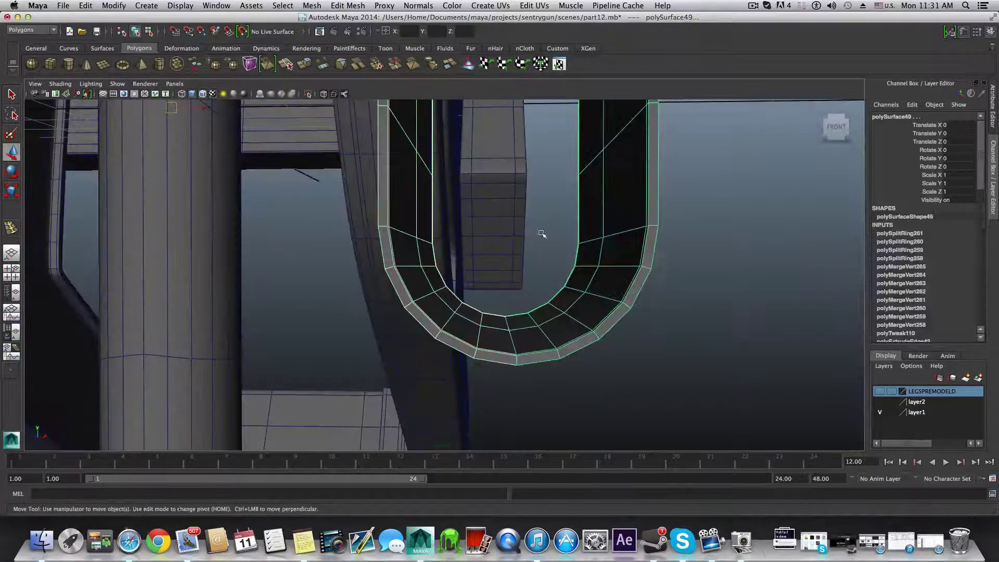
pyautogui.click(312, 6)
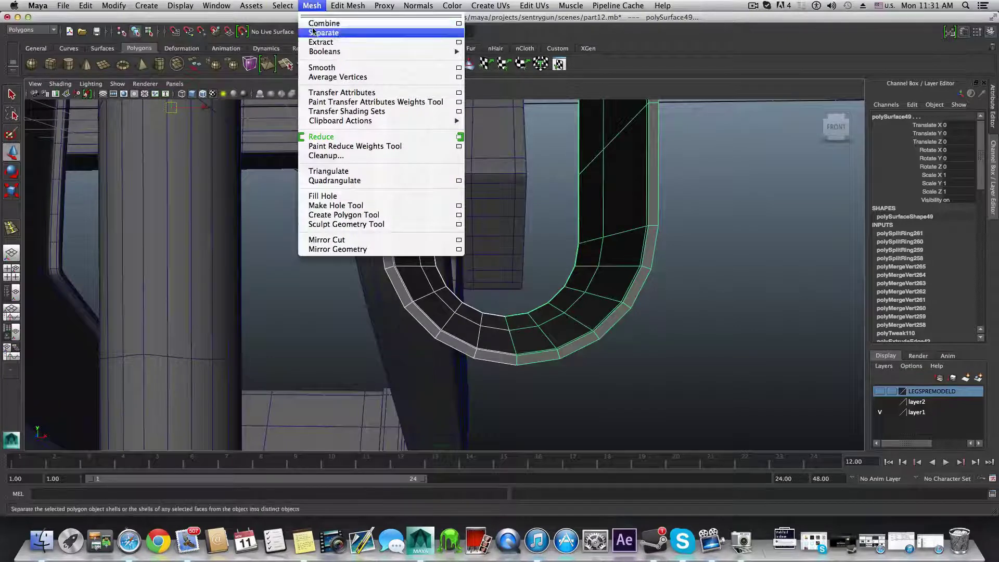
pyautogui.click(318, 28)
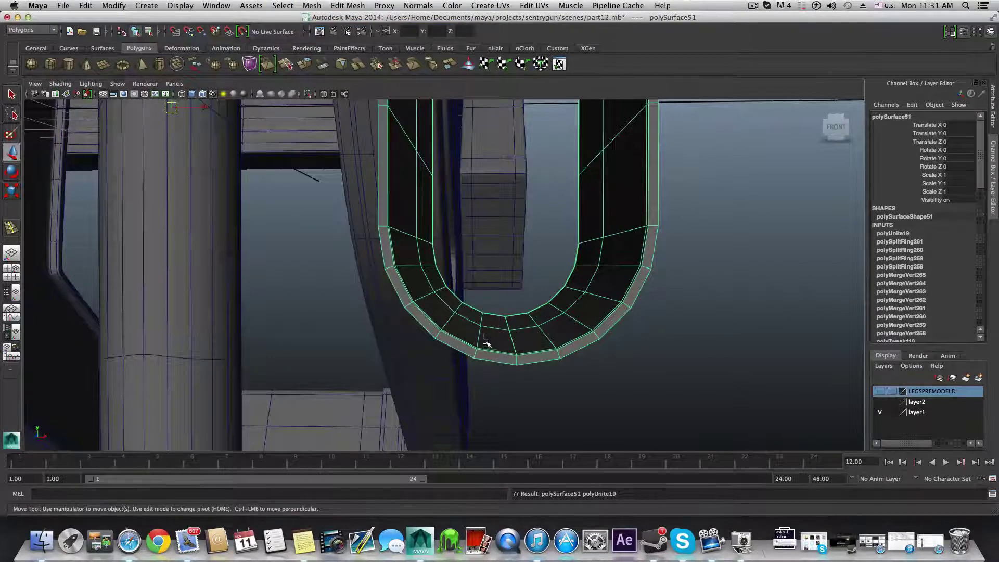
# Step: Select the vertices along the center seam of the bracket's lower bend and merge them
pyautogui.moveTo(485, 342); pyautogui.dragTo(487, 295, button='right')
pyautogui.keyDown('alt'); pyautogui.moveTo(503, 323); pyautogui.dragTo(512, 328); pyautogui.keyUp('alt')
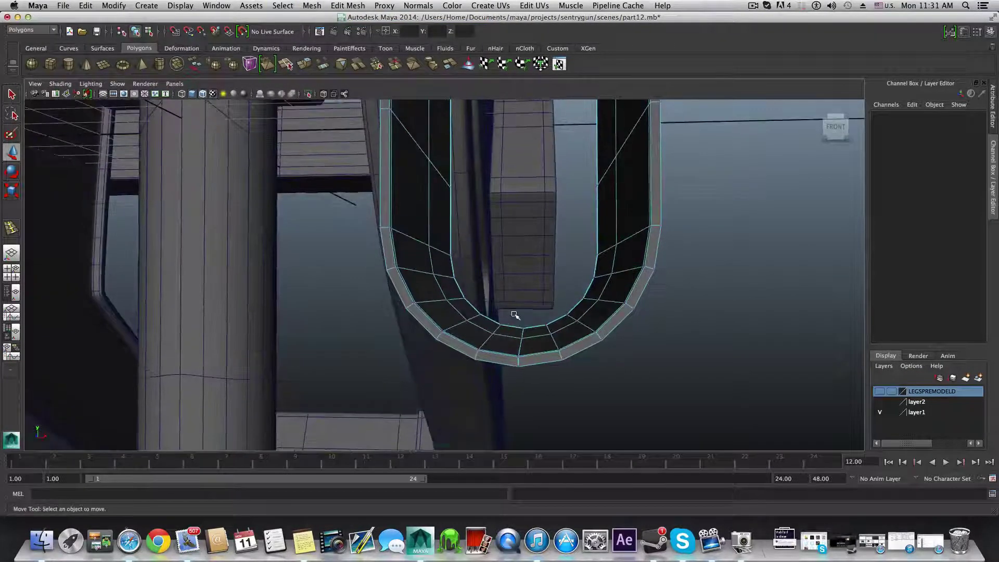
pyautogui.moveTo(529, 397); pyautogui.dragTo(529, 397)
pyautogui.keyDown('alt'); pyautogui.moveTo(529, 387); pyautogui.dragTo(531, 395); pyautogui.keyUp('alt')
pyautogui.keyDown('alt'); pyautogui.moveTo(531, 394); pyautogui.dragTo(606, 415, button='right'); pyautogui.keyUp('alt')
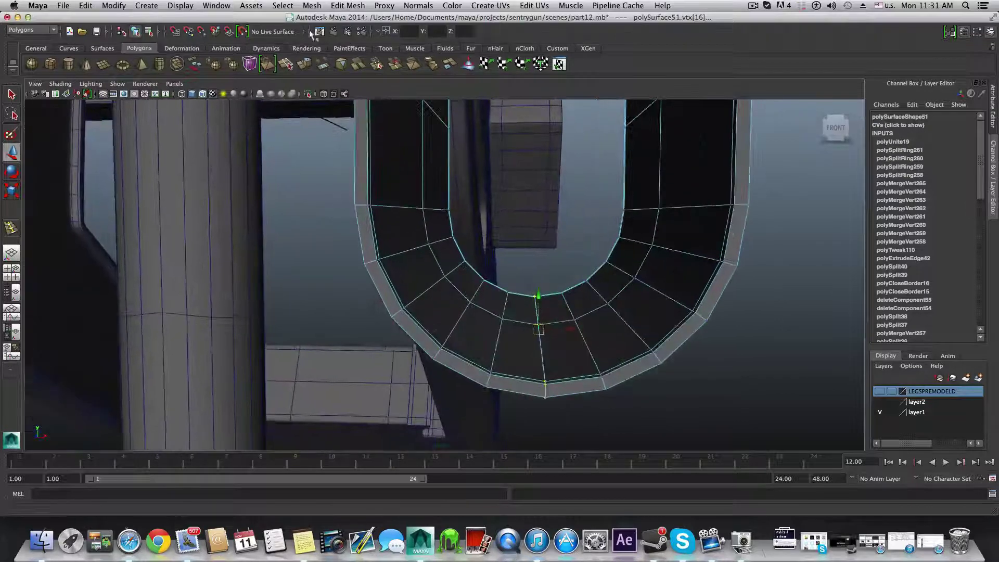
pyautogui.click(349, 5)
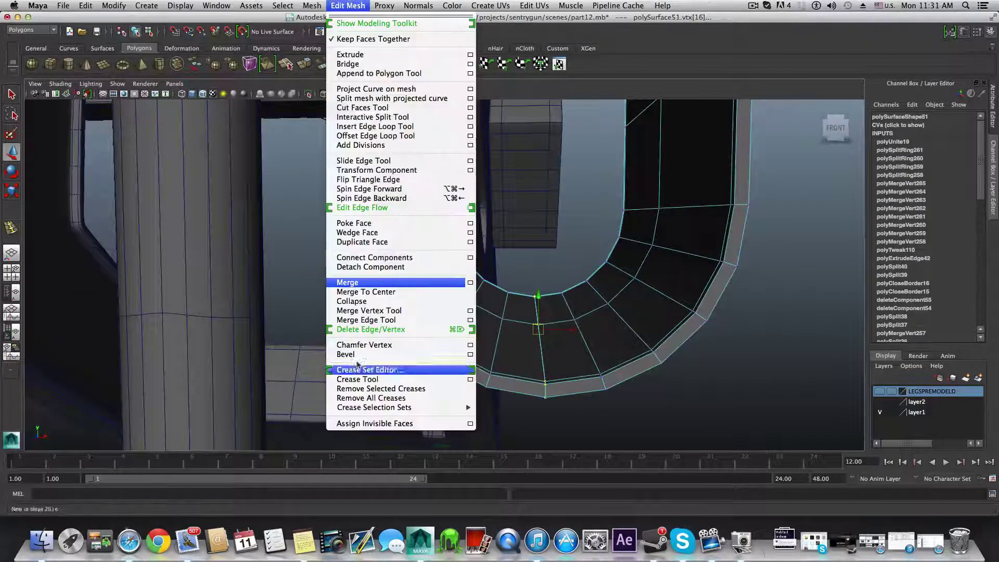
pyautogui.click(391, 283)
pyautogui.press('F8')
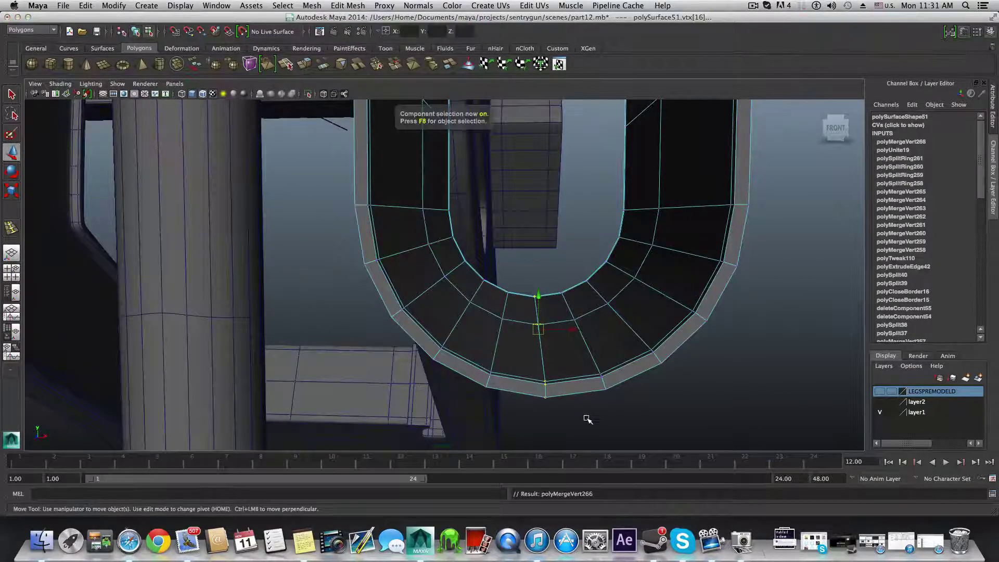
# Step: Return the merged bracket to object selection and center its pivot, working in the orthographic side view
pyautogui.keyDown('alt'); pyautogui.moveTo(588, 419); pyautogui.dragTo(596, 352, button='right'); pyautogui.keyUp('alt')
pyautogui.keyDown('alt'); pyautogui.moveTo(597, 352); pyautogui.dragTo(523, 323); pyautogui.keyUp('alt')
pyautogui.press('1')
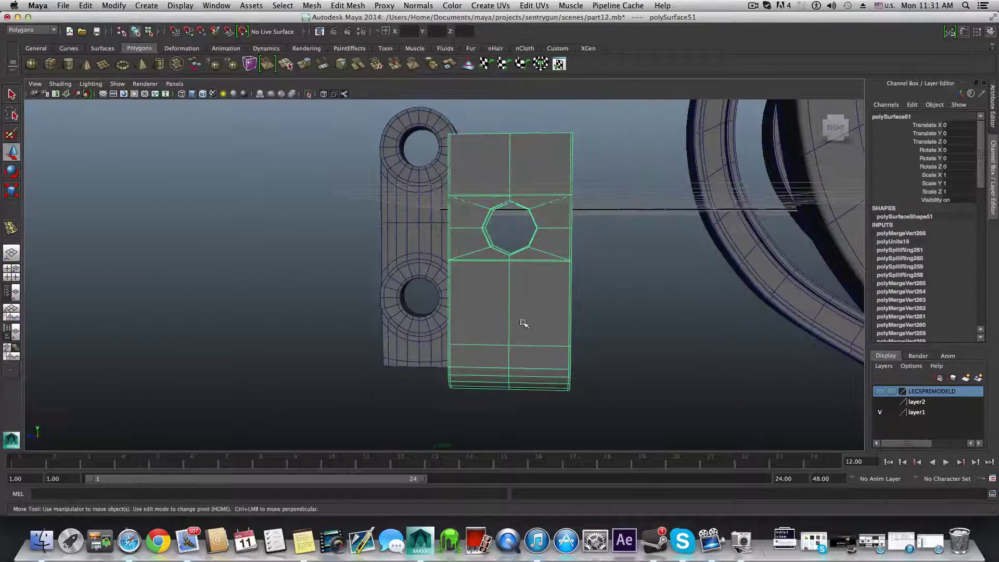
pyautogui.keyDown('alt'); pyautogui.moveTo(567, 313); pyautogui.dragTo(291, 275, button='right'); pyautogui.keyUp('alt')
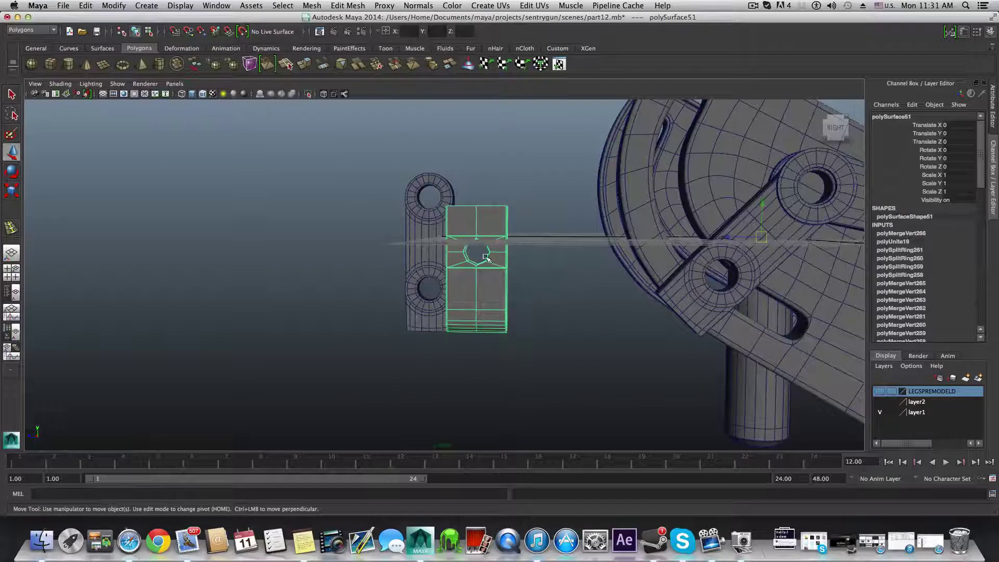
pyautogui.click(11, 190)
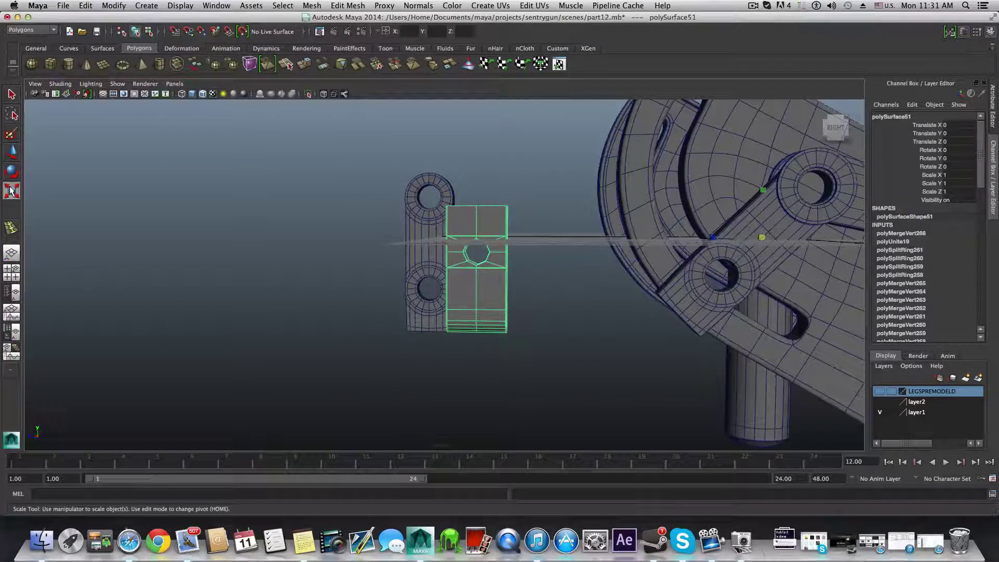
pyautogui.click(16, 282)
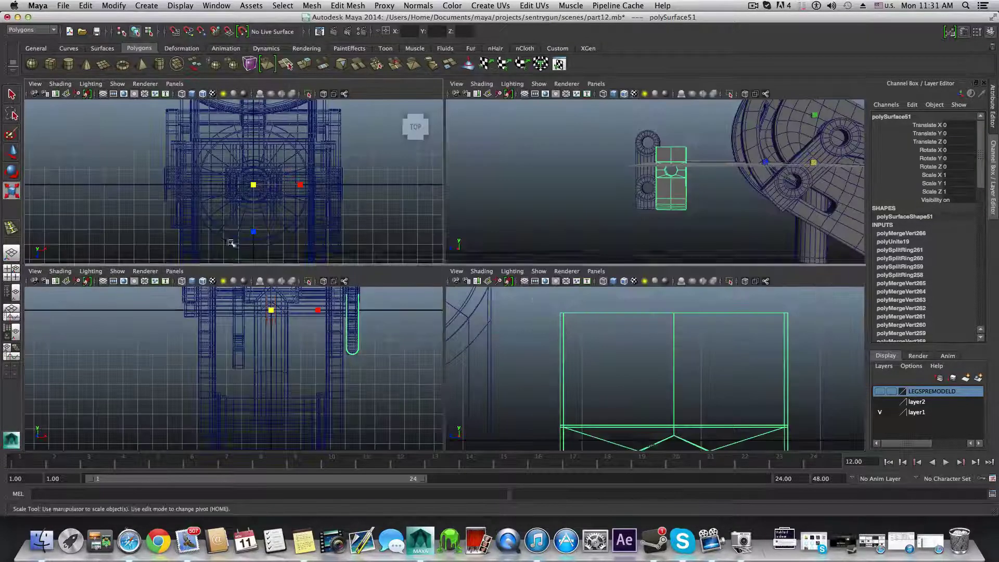
pyautogui.click(304, 343)
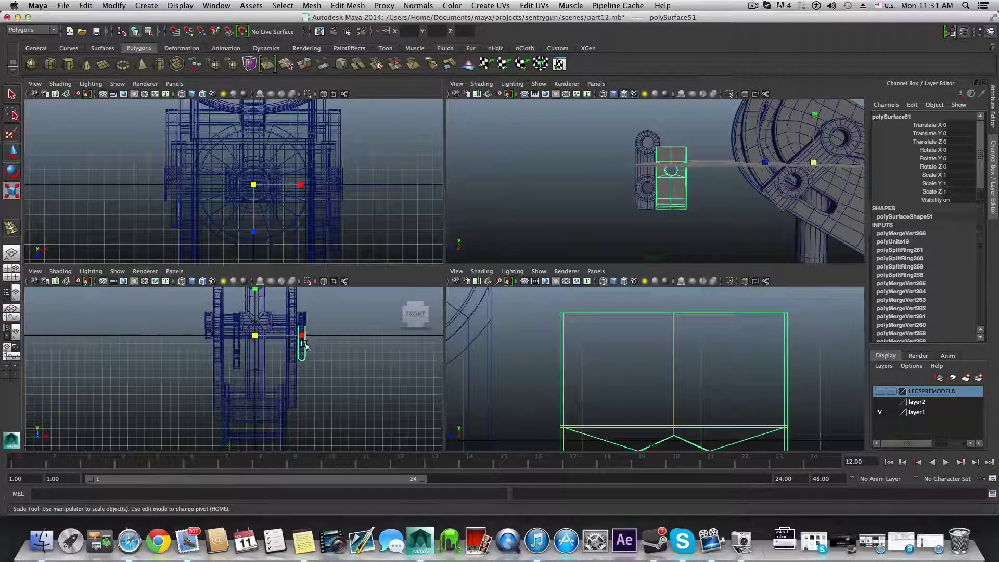
pyautogui.scroll(-8, 613, 375)
pyautogui.press('space')
pyautogui.keyDown('alt'); pyautogui.moveTo(583, 352); pyautogui.dragTo(497, 311, button='middle'); pyautogui.keyUp('alt')
pyautogui.click(113, 6)
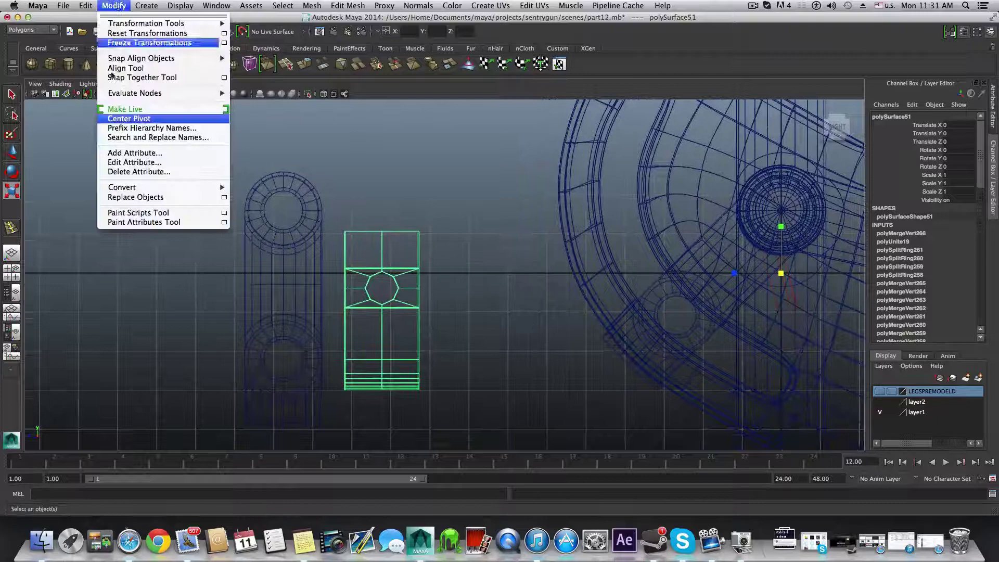
pyautogui.click(137, 118)
# Step: Move the bracket's pivot straight up to the middle of its octagonal hole
pyautogui.scroll(4, 385, 334)
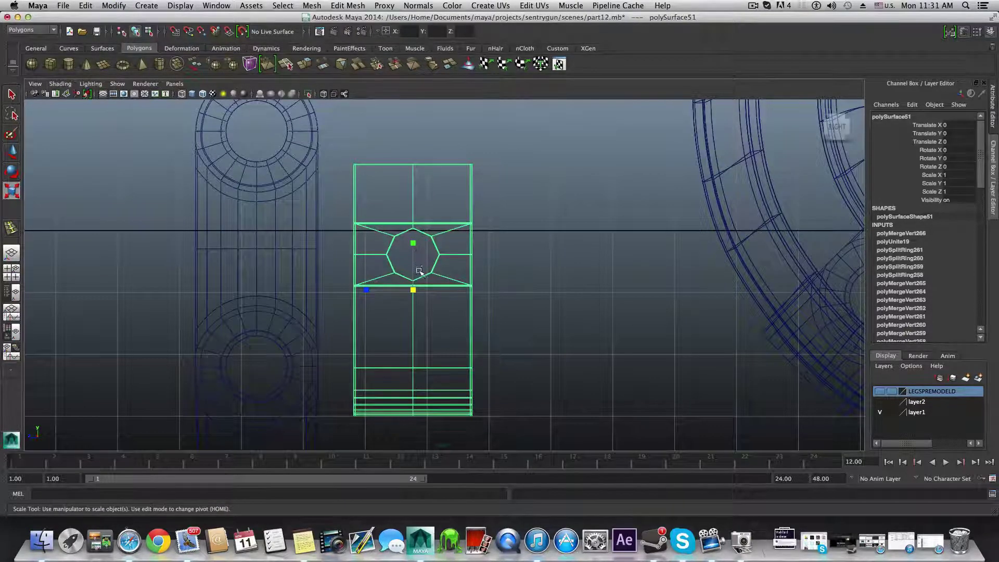
pyautogui.scroll(5, 419, 271)
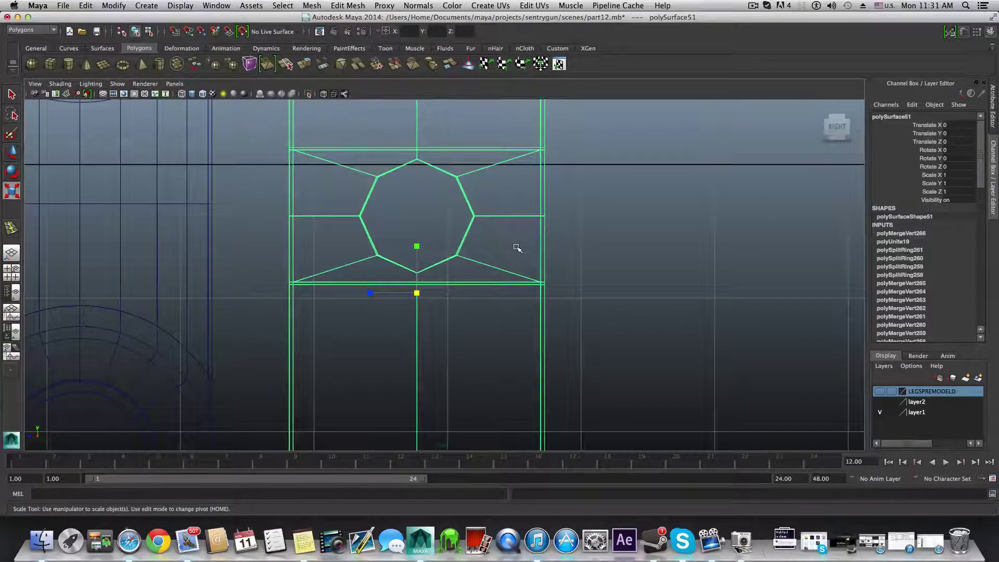
pyautogui.press('Home')
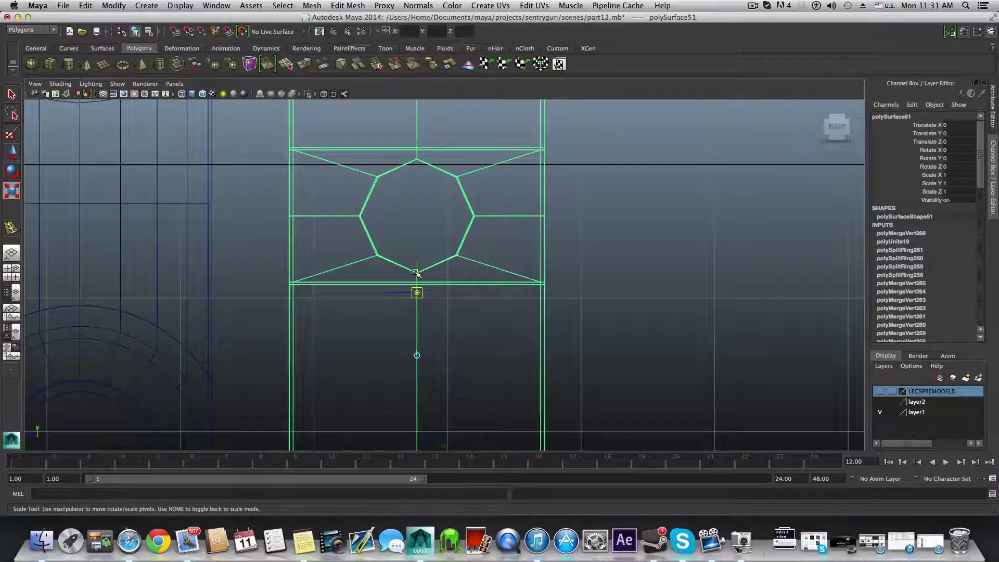
pyautogui.press('=')
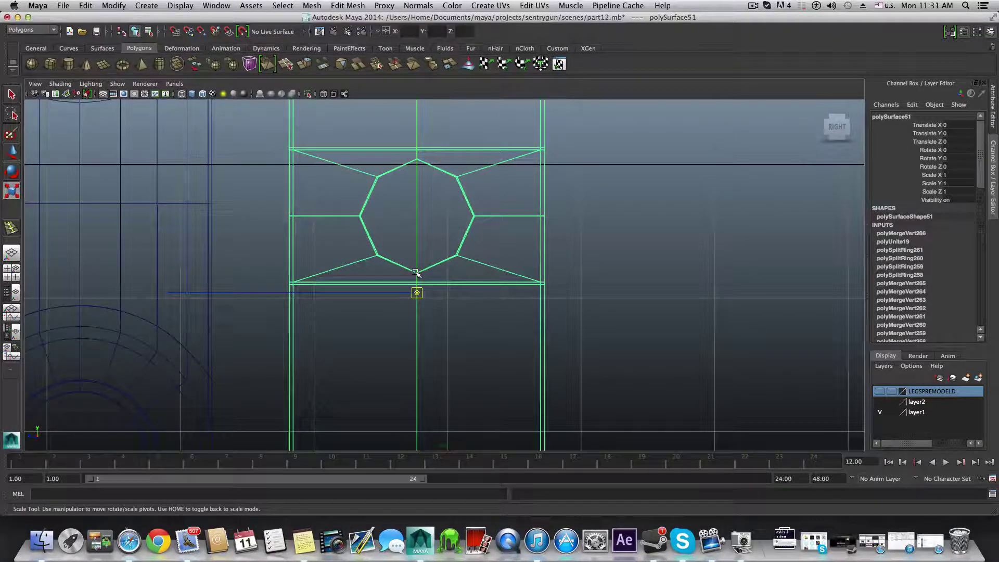
pyautogui.moveTo(416, 242); pyautogui.dragTo(415, 152, button='middle')
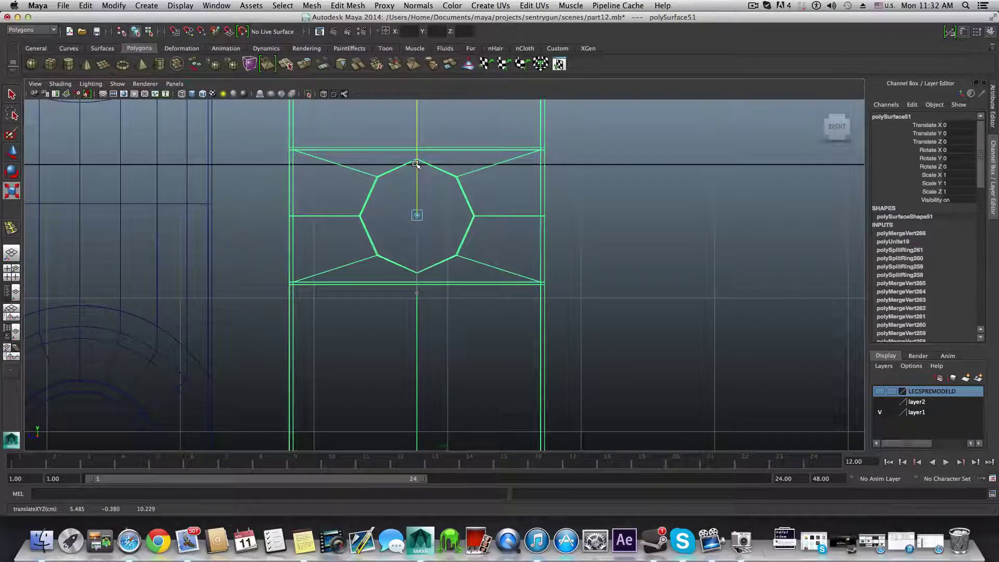
pyautogui.moveTo(415, 164); pyautogui.dragTo(416, 166)
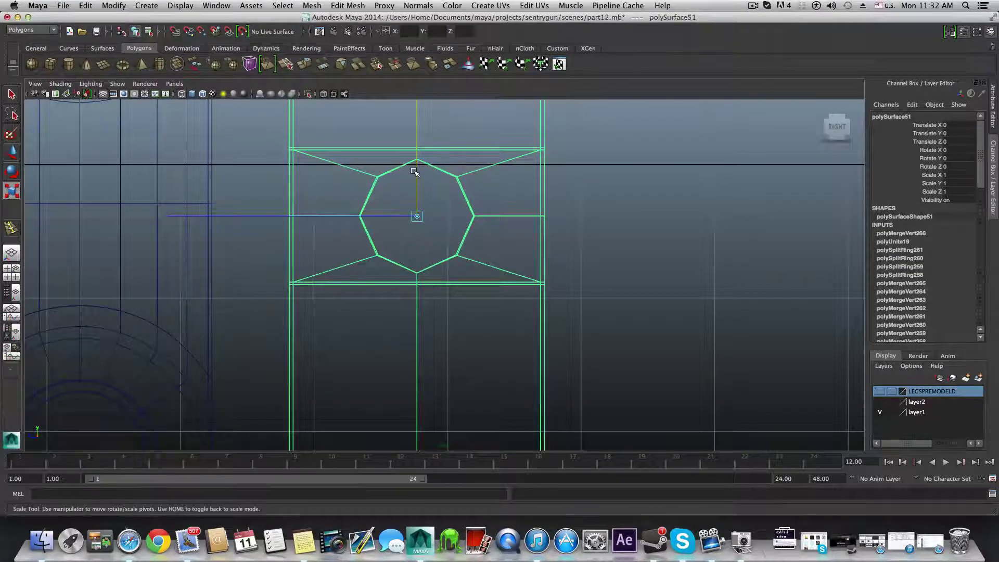
pyautogui.click(415, 172)
pyautogui.press('super+z')
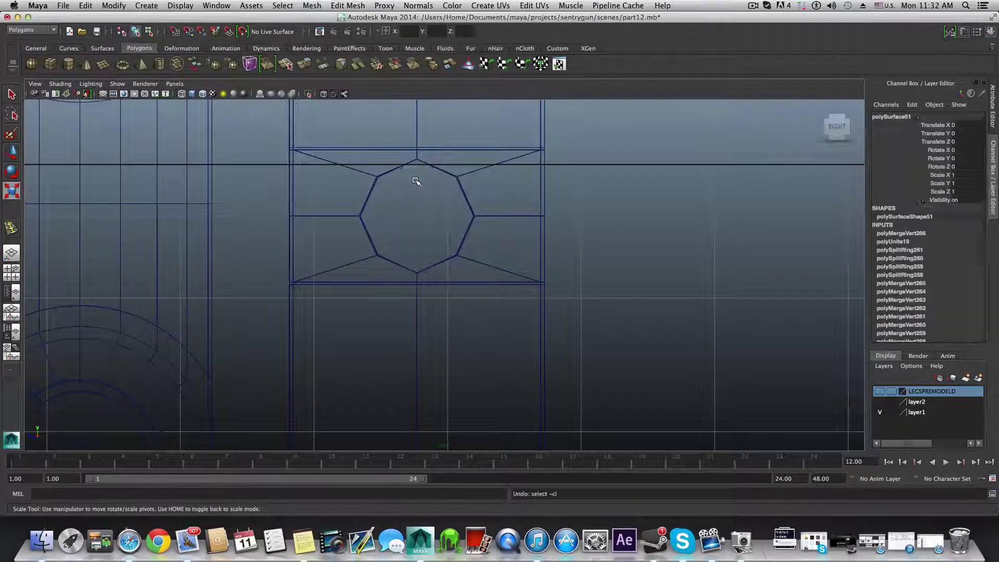
pyautogui.moveTo(416, 181); pyautogui.dragTo(417, 180)
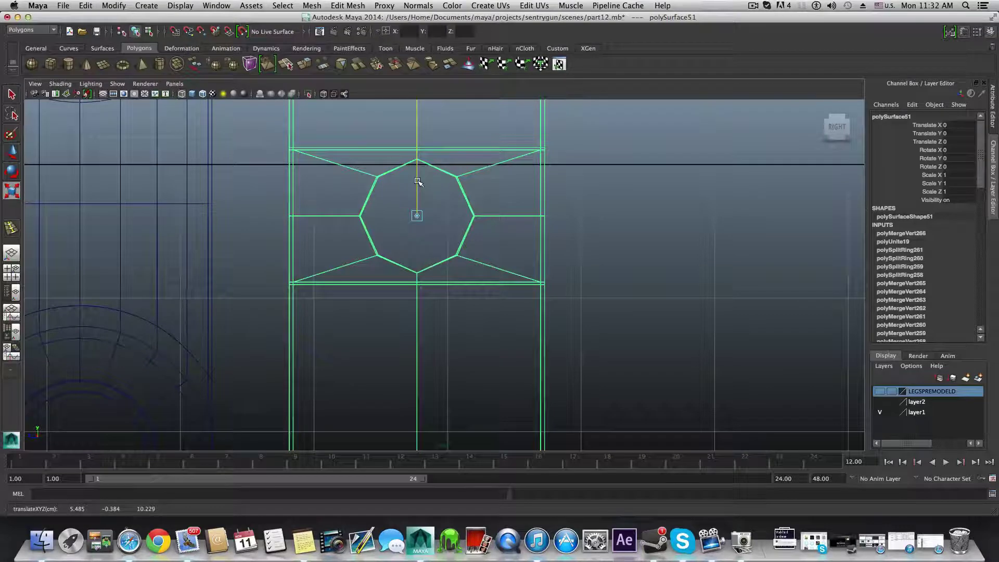
pyautogui.moveTo(417, 182); pyautogui.dragTo(417, 181)
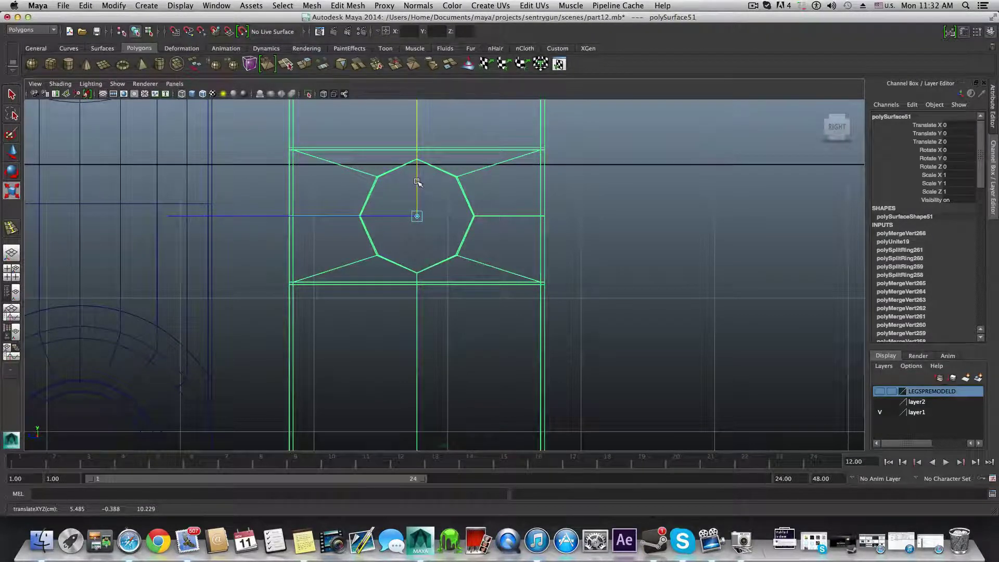
# Step: Fine-tune the height of the bracket's pivot so it sits exactly at the octagonal hole's center
pyautogui.scroll(6, 419, 218)
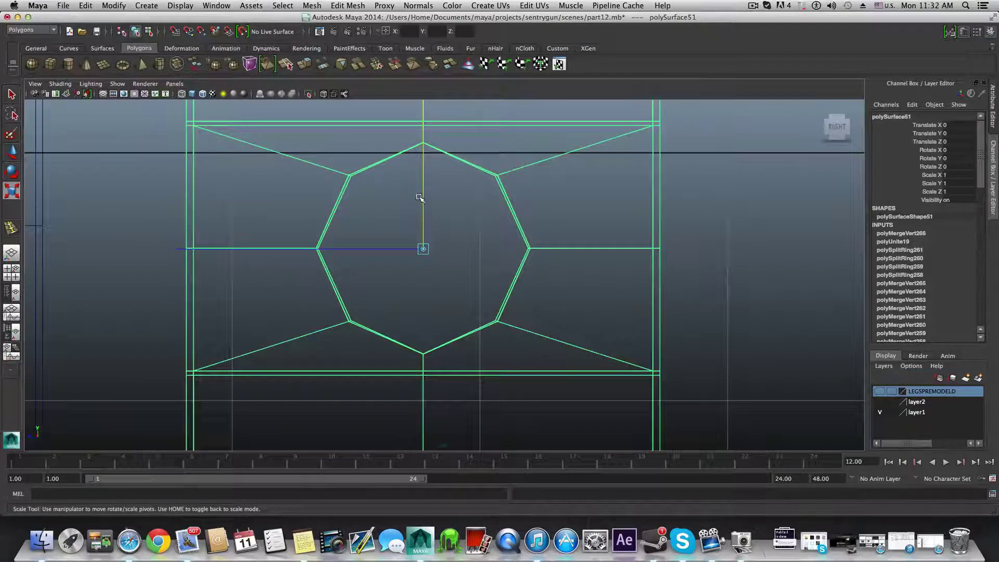
pyautogui.click(419, 197)
pyautogui.press('super+z')
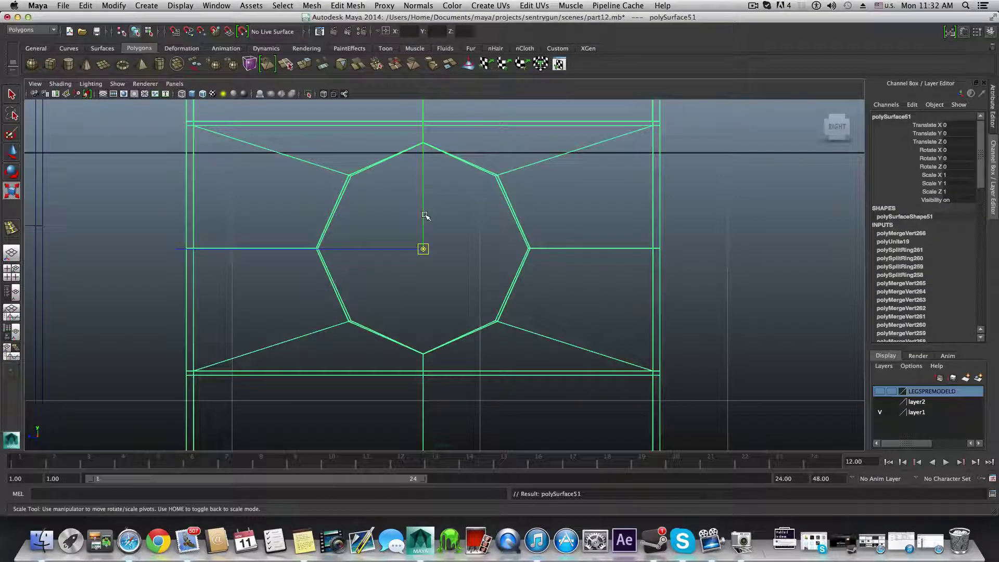
pyautogui.press('Down')
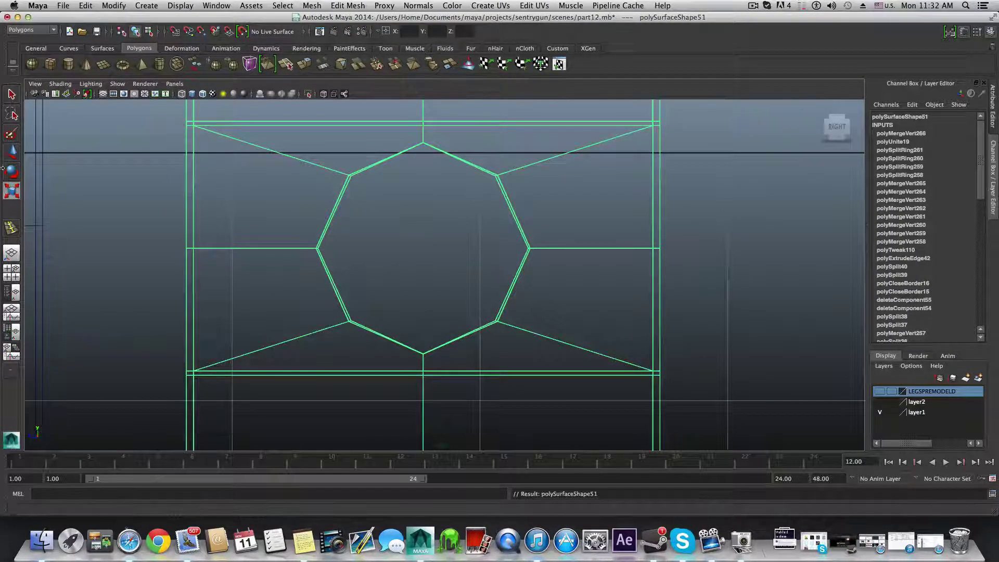
pyautogui.click(10, 154)
pyautogui.click(426, 208)
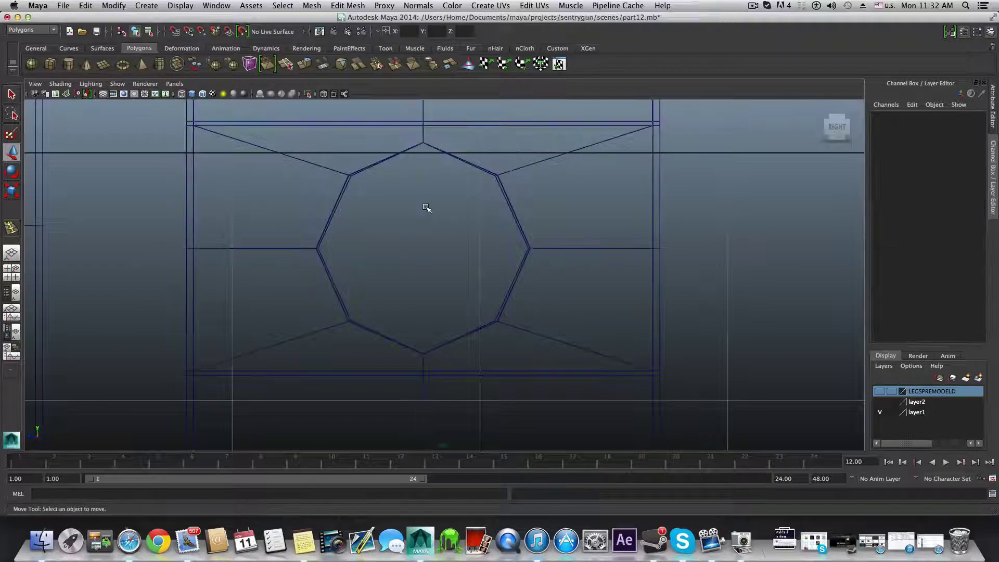
pyautogui.press('Home')
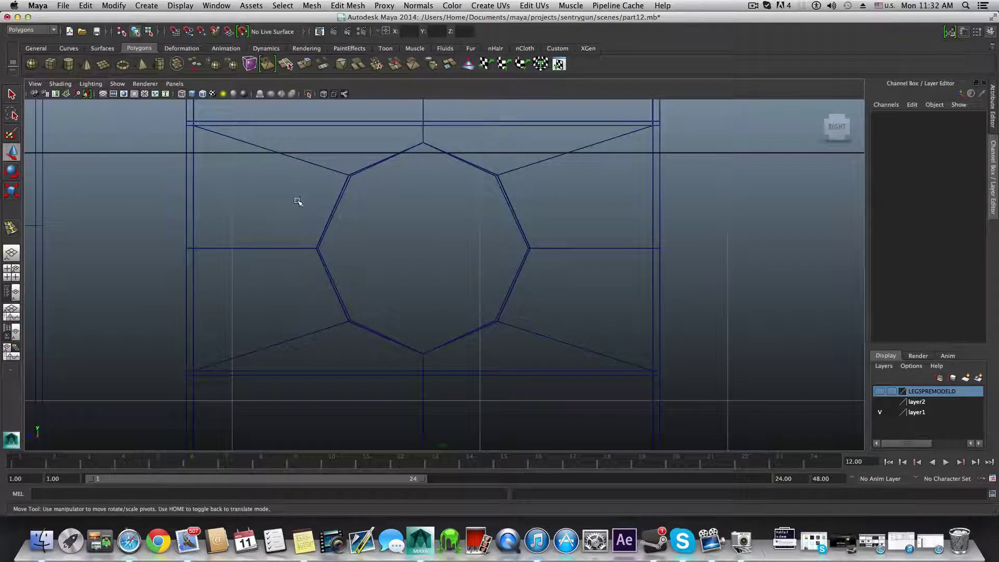
pyautogui.moveTo(299, 201); pyautogui.dragTo(356, 230)
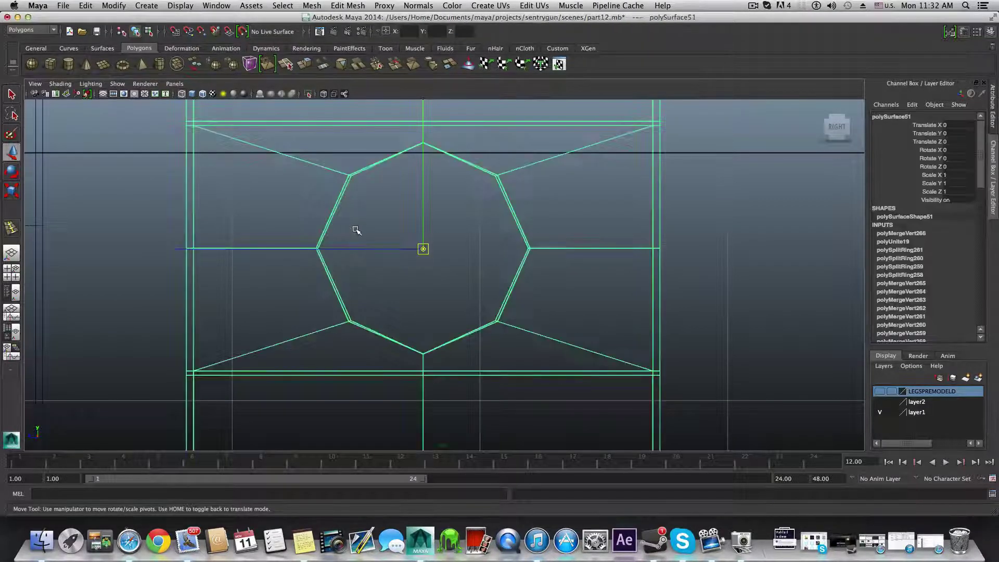
pyautogui.click(424, 210)
pyautogui.hotkey('ctrl', 'z')
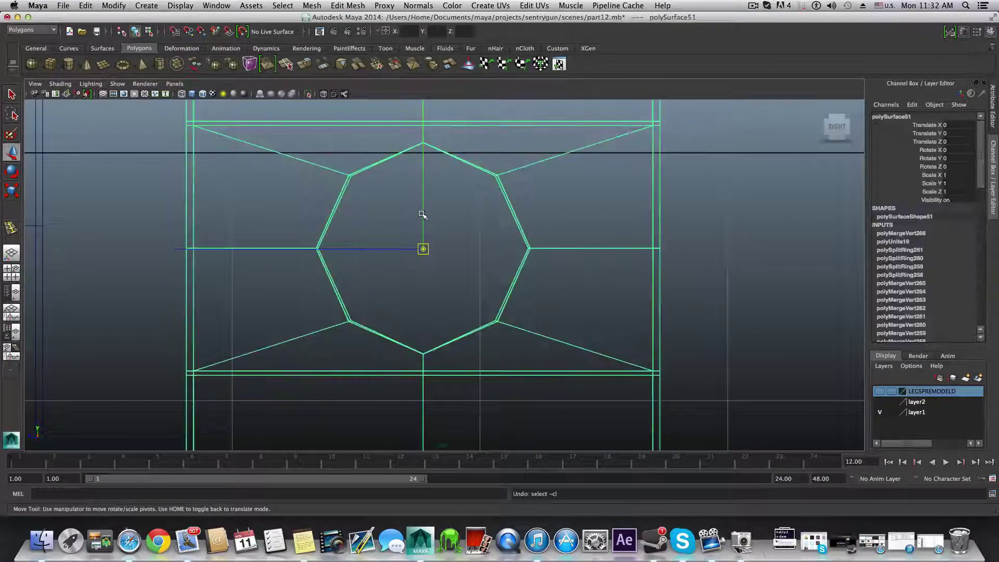
pyautogui.moveTo(422, 214); pyautogui.dragTo(423, 211)
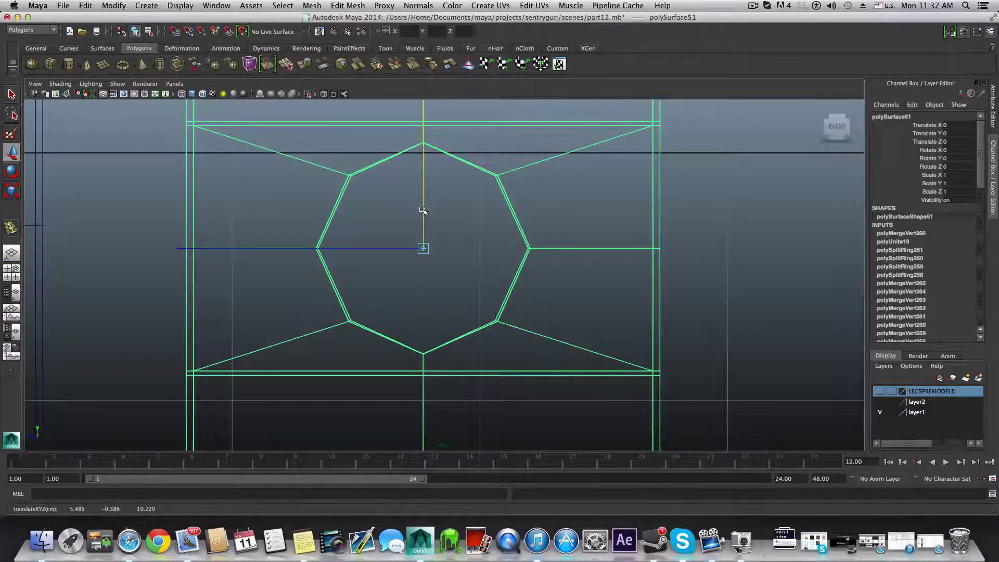
# Step: Move the bracket along Z to about -7.209, over the round lug of the gun's angled arm
pyautogui.scroll(-5, 467, 317)
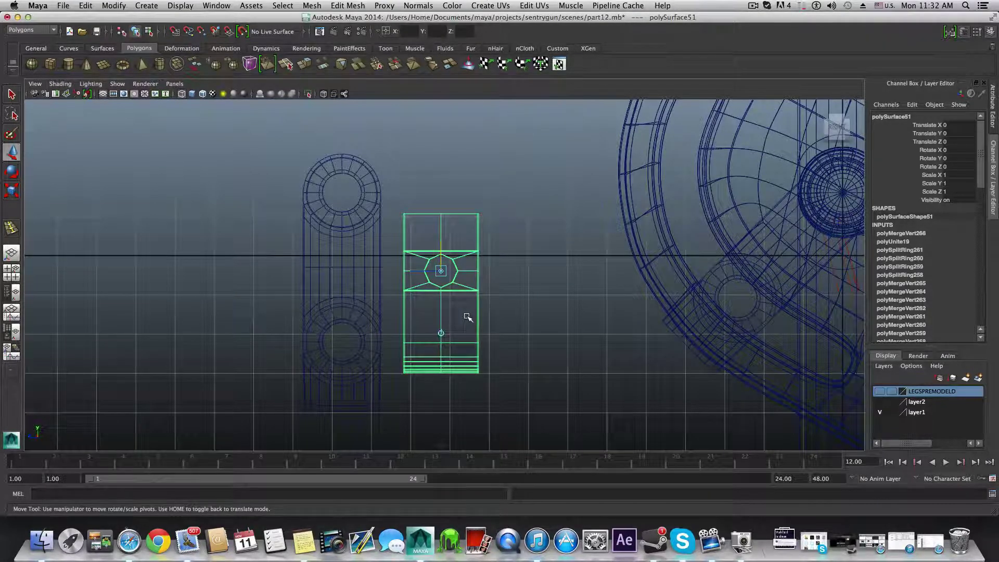
pyautogui.press('Home')
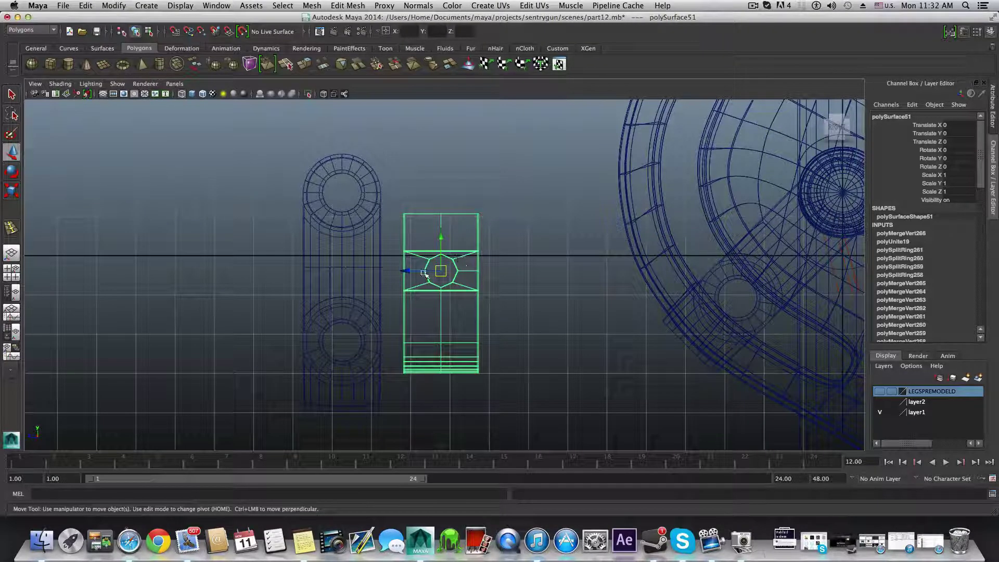
pyautogui.moveTo(407, 269); pyautogui.dragTo(705, 290)
pyautogui.press('e')
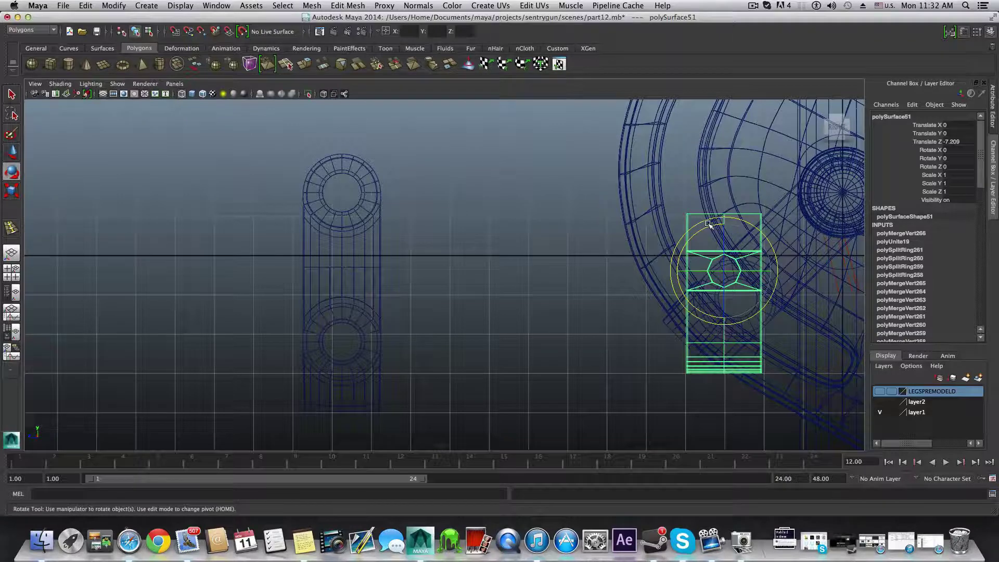
pyautogui.press('w')
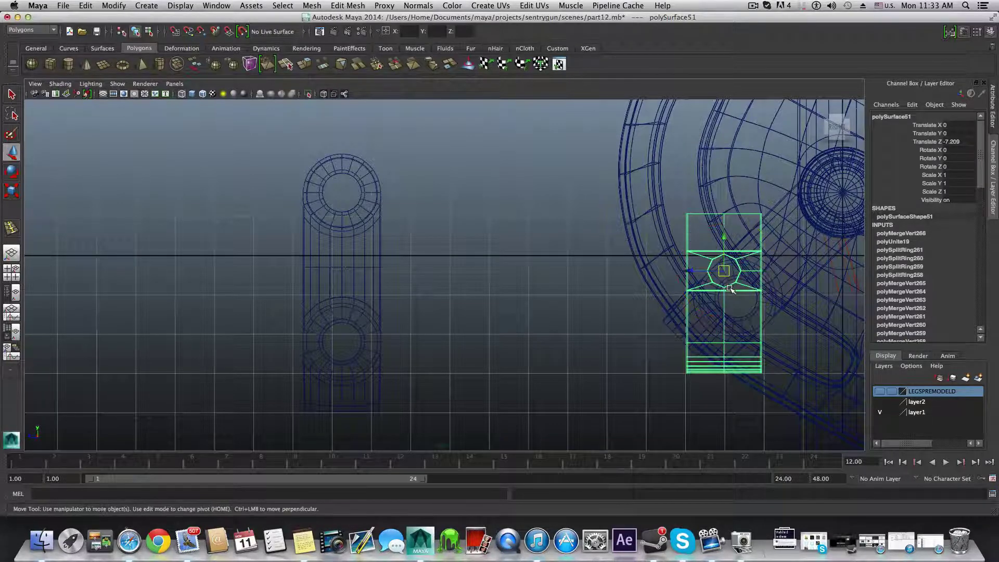
pyautogui.press('space')
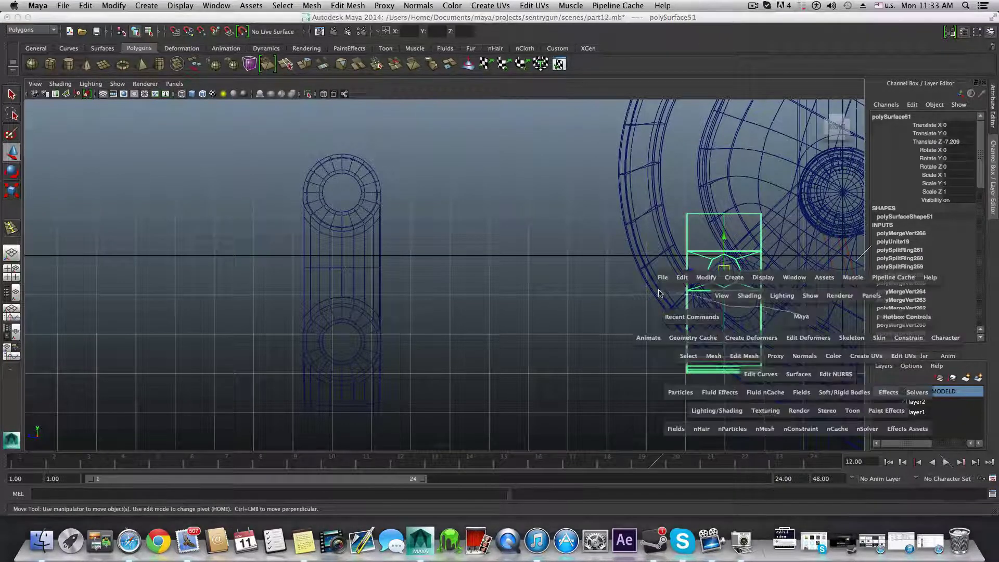
pyautogui.press('space')
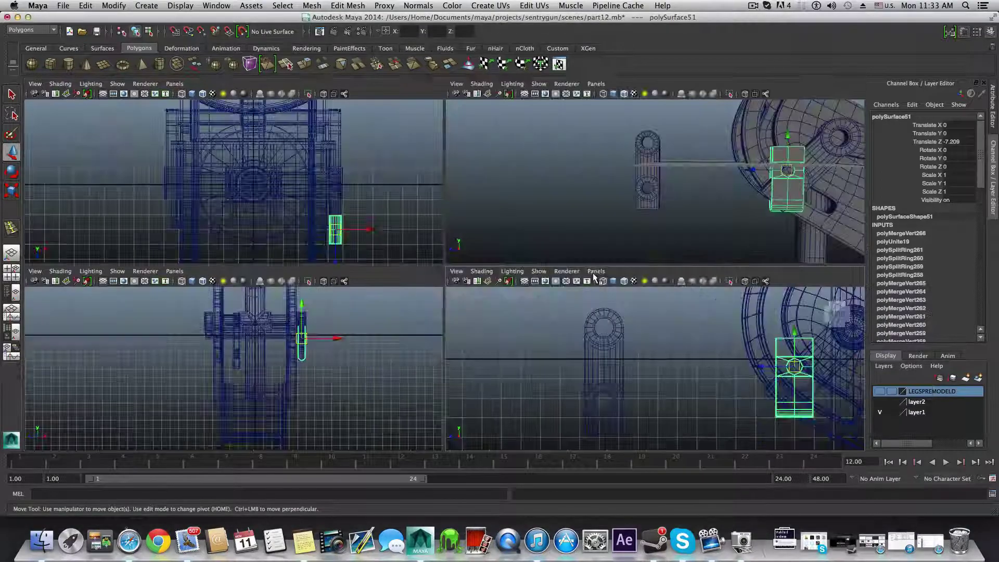
pyautogui.press('space')
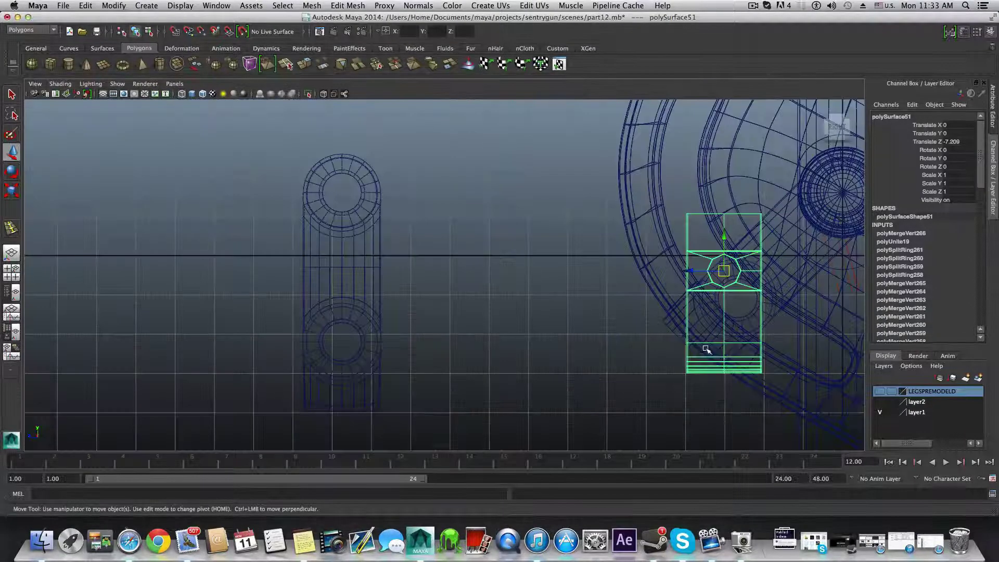
# Step: Align the bracket's octagonal hole with the arm's lower round hole, at about Translate Y -0.691 and Translate Z -7.559
pyautogui.keyDown('alt'); pyautogui.moveTo(704, 348); pyautogui.dragTo(420, 314, button='middle'); pyautogui.keyUp('alt')
pyautogui.moveTo(441, 206); pyautogui.dragTo(443, 238)
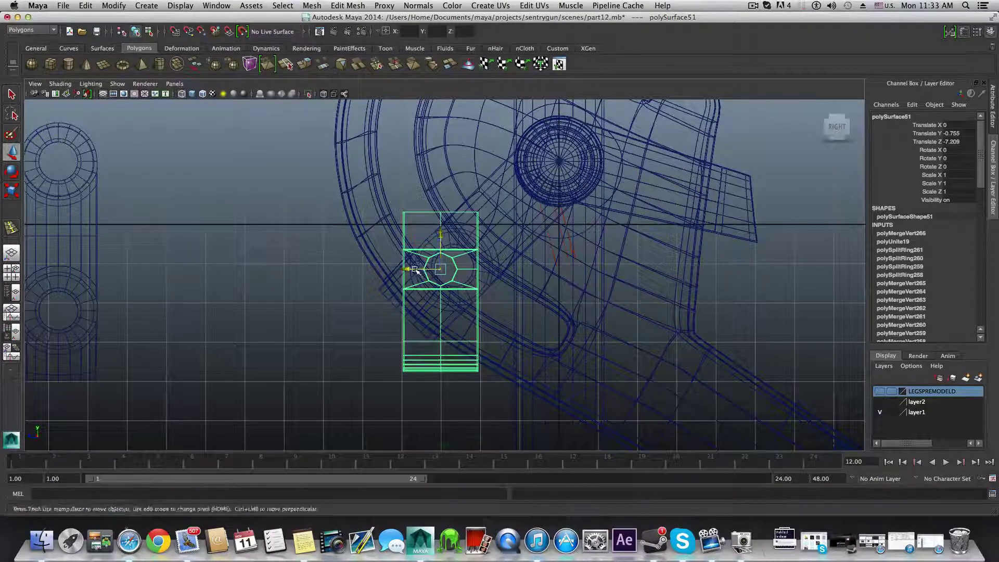
pyautogui.moveTo(419, 270); pyautogui.dragTo(429, 270)
pyautogui.scroll(5, 428, 270)
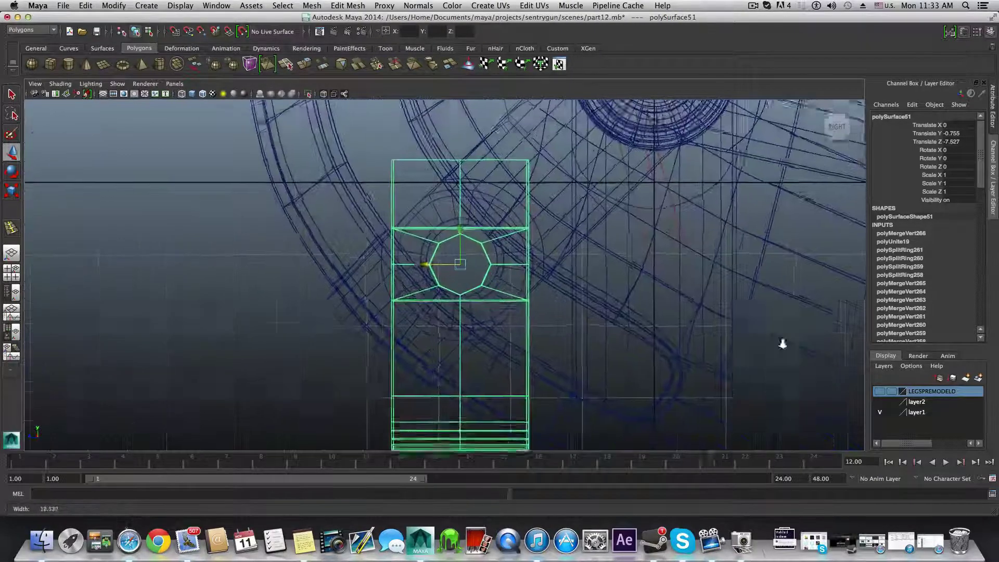
pyautogui.moveTo(432, 235); pyautogui.dragTo(431, 231)
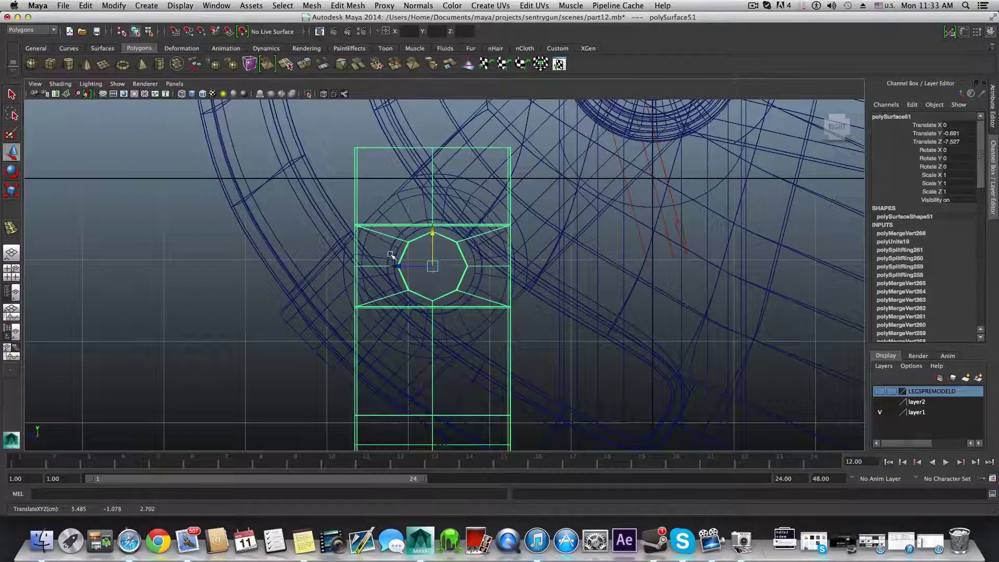
pyautogui.moveTo(395, 266); pyautogui.dragTo(396, 267)
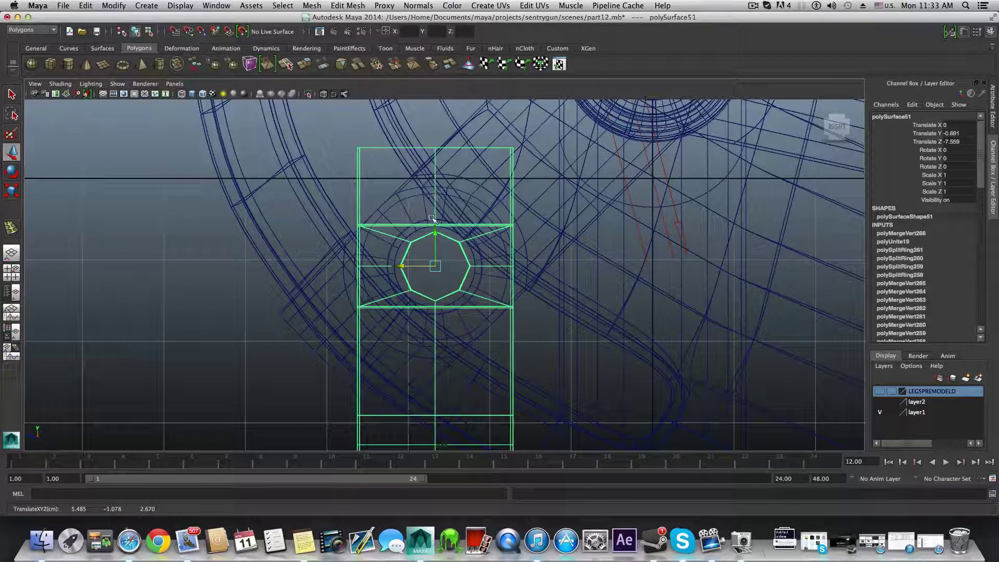
pyautogui.click(418, 264)
pyautogui.press('z')
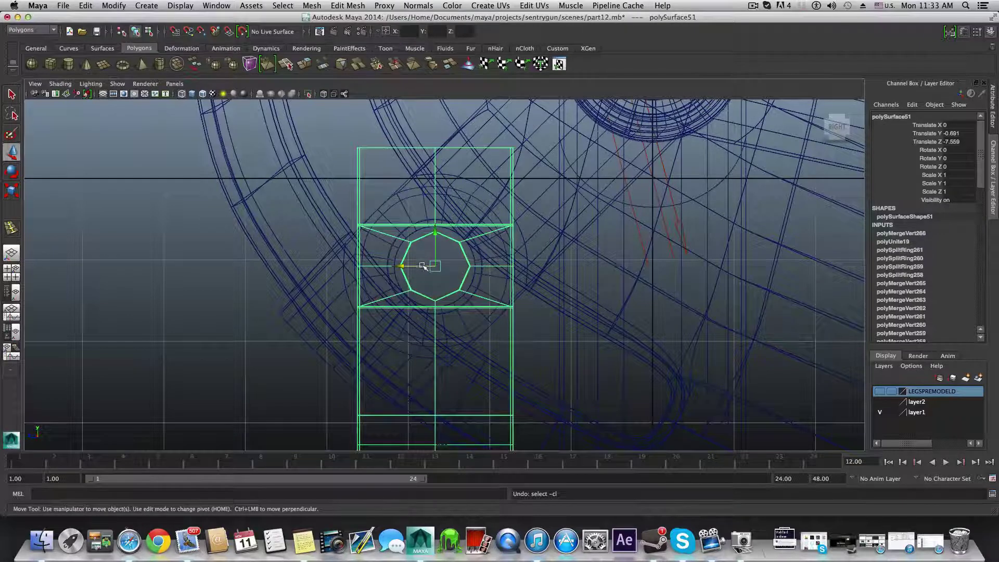
# Step: Fine-tune the bracket to about Translate Y -0.698 and Translate Z -7.553 and rotate it -45 degrees about X along the angled arm
pyautogui.moveTo(422, 265); pyautogui.dragTo(422, 266)
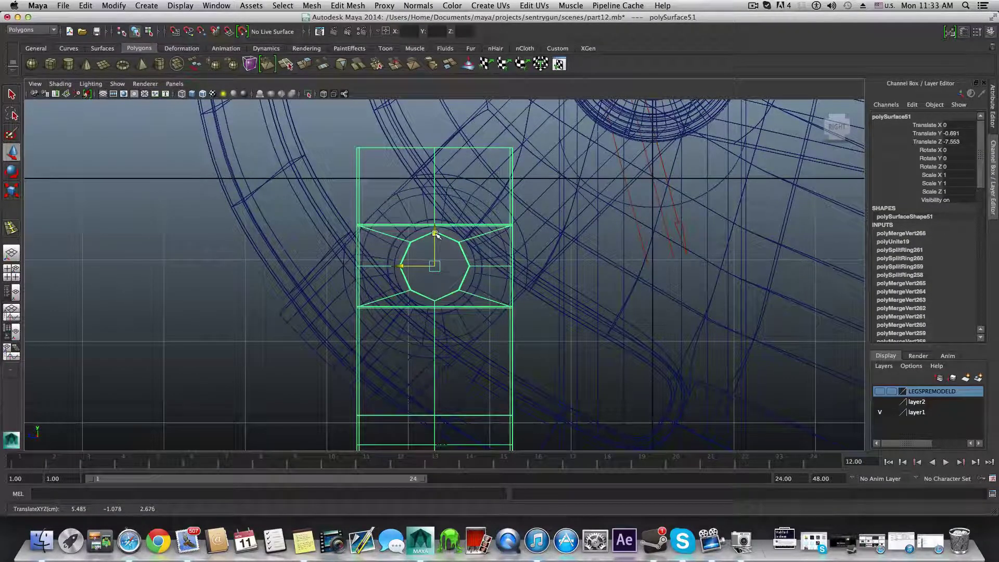
pyautogui.moveTo(434, 234); pyautogui.dragTo(436, 235)
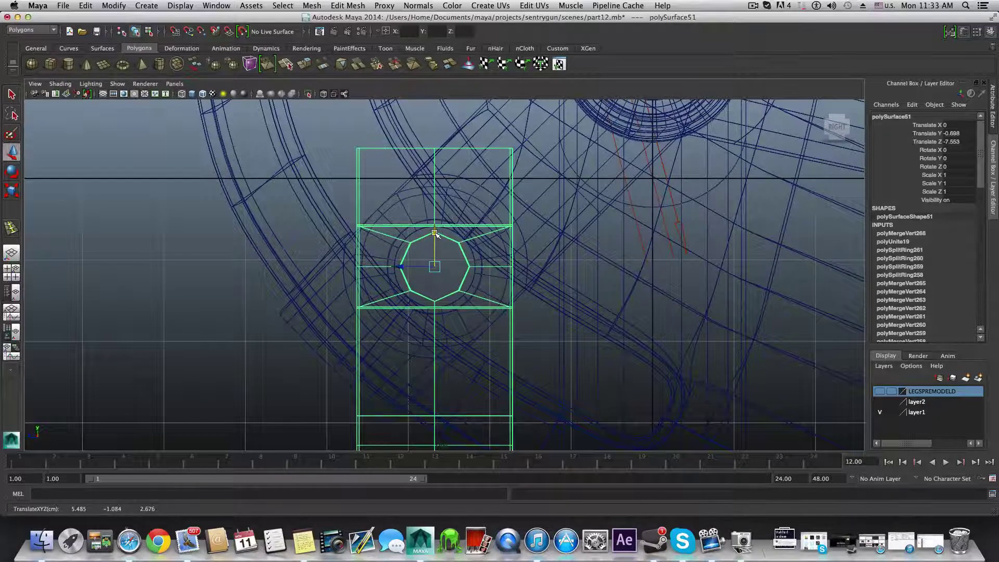
pyautogui.press('e')
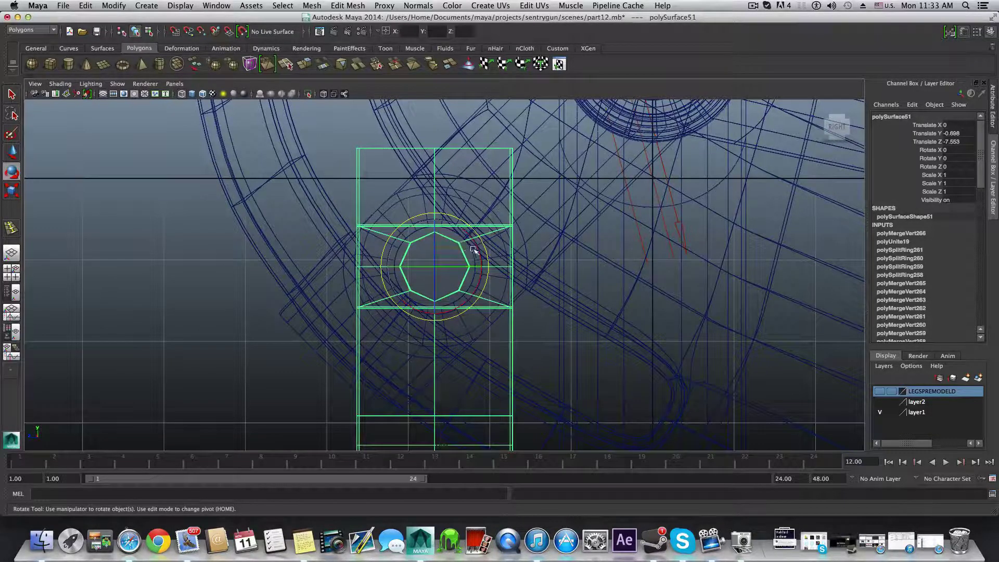
pyautogui.moveTo(475, 248); pyautogui.dragTo(486, 281)
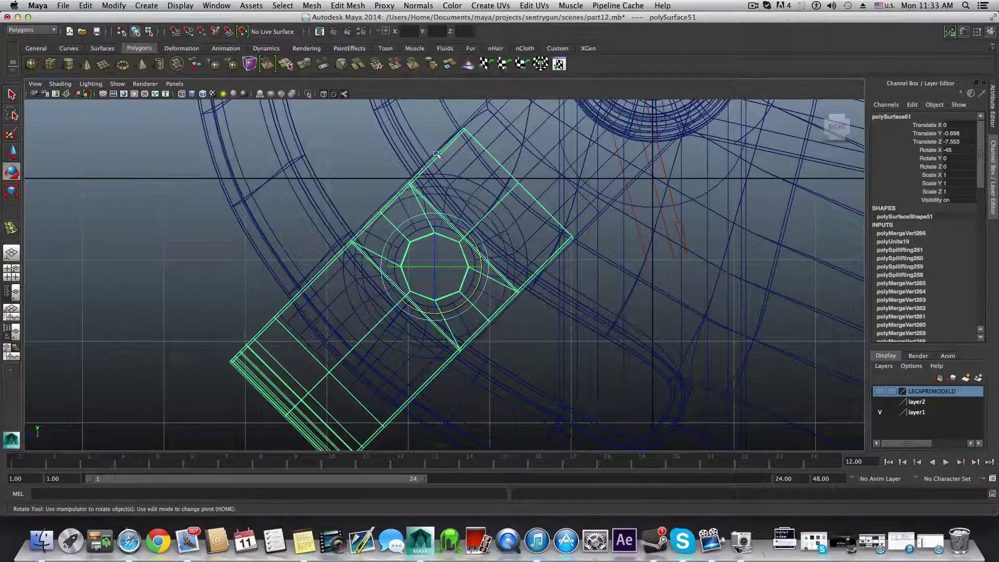
# Step: Center the bracket sideways around the angled arm by shifting it to about Translate X -0.036, checking its smoothed preview
pyautogui.press('space')
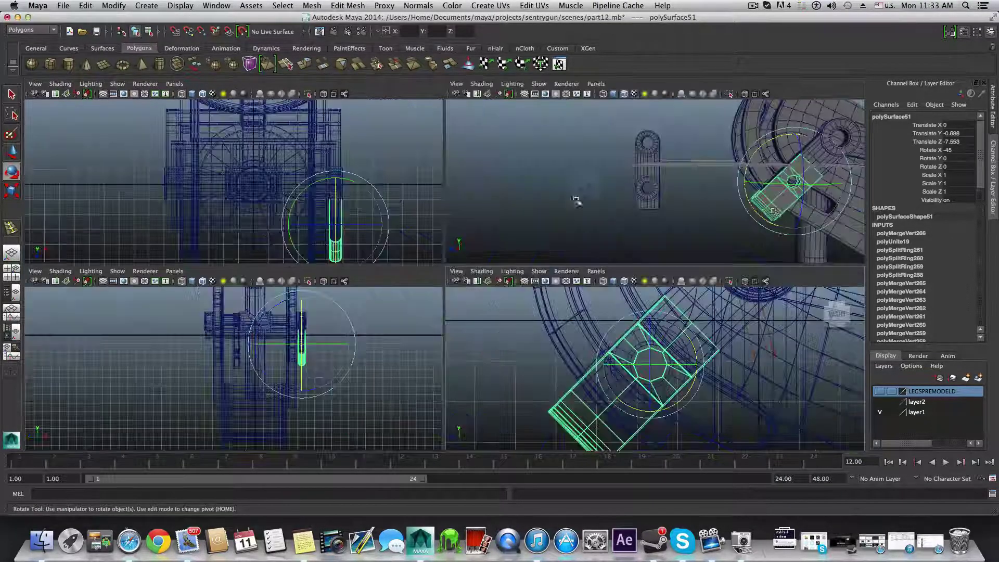
pyautogui.press('space')
pyautogui.keyDown('alt'); pyautogui.moveTo(601, 257); pyautogui.dragTo(597, 314); pyautogui.keyUp('alt')
pyautogui.press('3')
pyautogui.press('2')
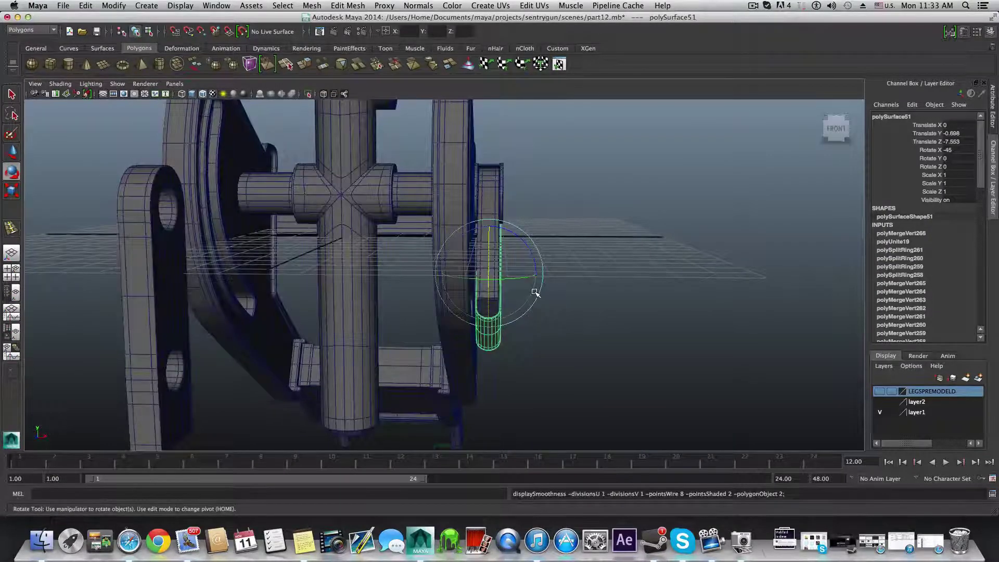
pyautogui.press('3')
pyautogui.press('w')
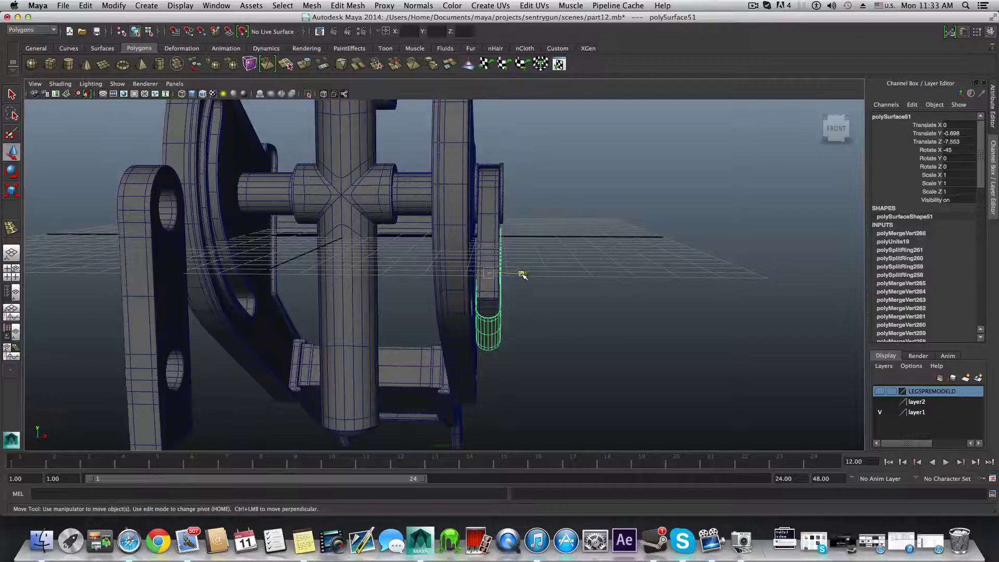
pyautogui.moveTo(522, 274); pyautogui.dragTo(424, 305)
pyautogui.keyDown('alt'); pyautogui.moveTo(425, 305); pyautogui.dragTo(526, 284, button='right'); pyautogui.keyUp('alt')
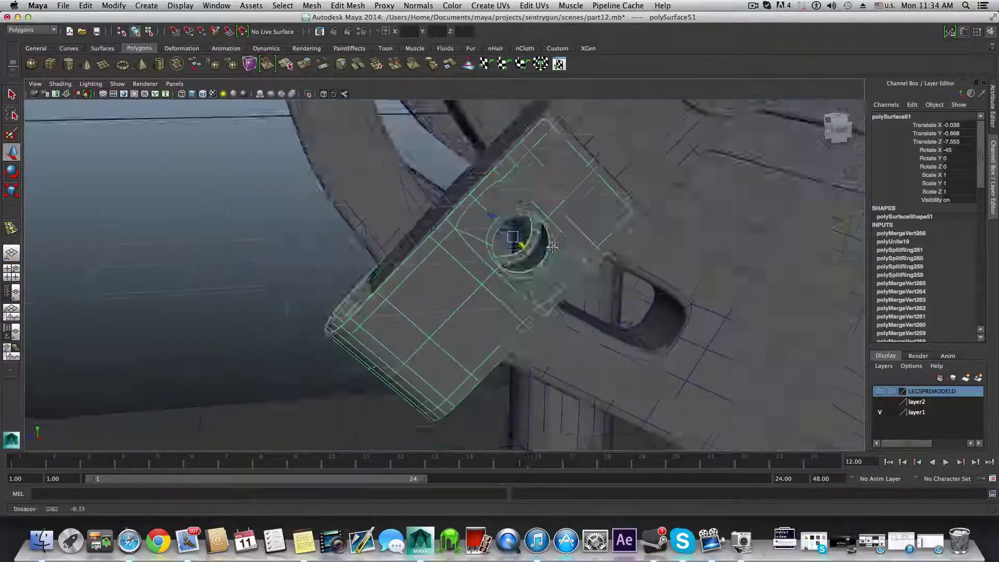
pyautogui.keyDown('alt'); pyautogui.moveTo(526, 284); pyautogui.dragTo(515, 263); pyautogui.keyUp('alt')
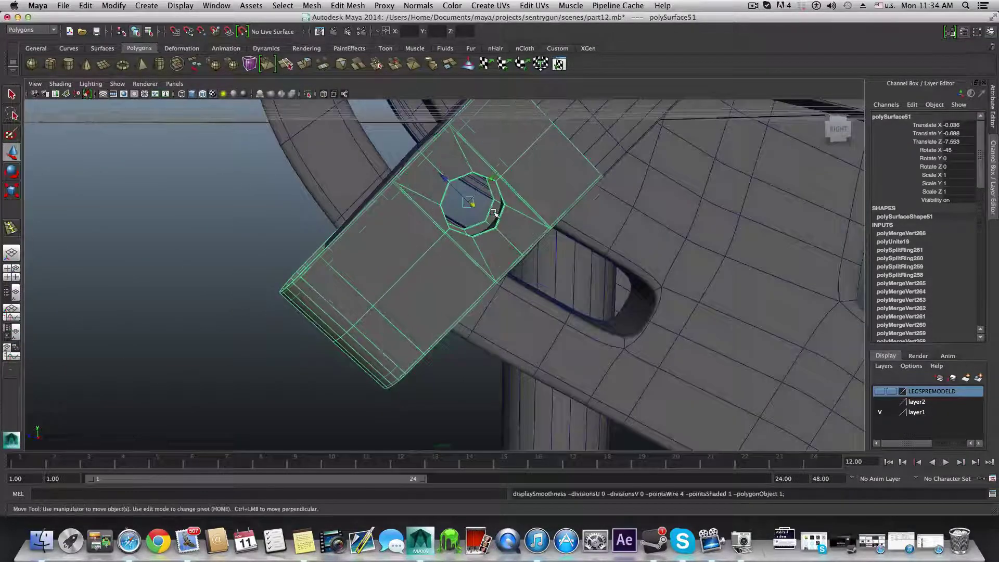
# Step: Examine the bracket's hole and the fit of its sides and rounded end around the angled arm
pyautogui.keyDown('alt'); pyautogui.moveTo(494, 215); pyautogui.dragTo(502, 235); pyautogui.keyUp('alt')
pyautogui.moveTo(502, 235); pyautogui.dragTo(468, 237, button='right')
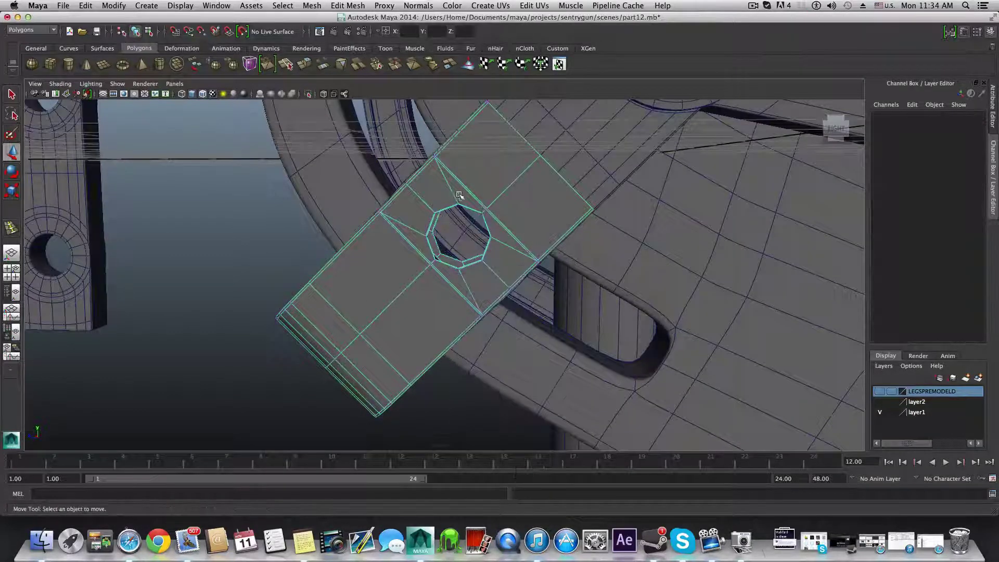
pyautogui.click(481, 229)
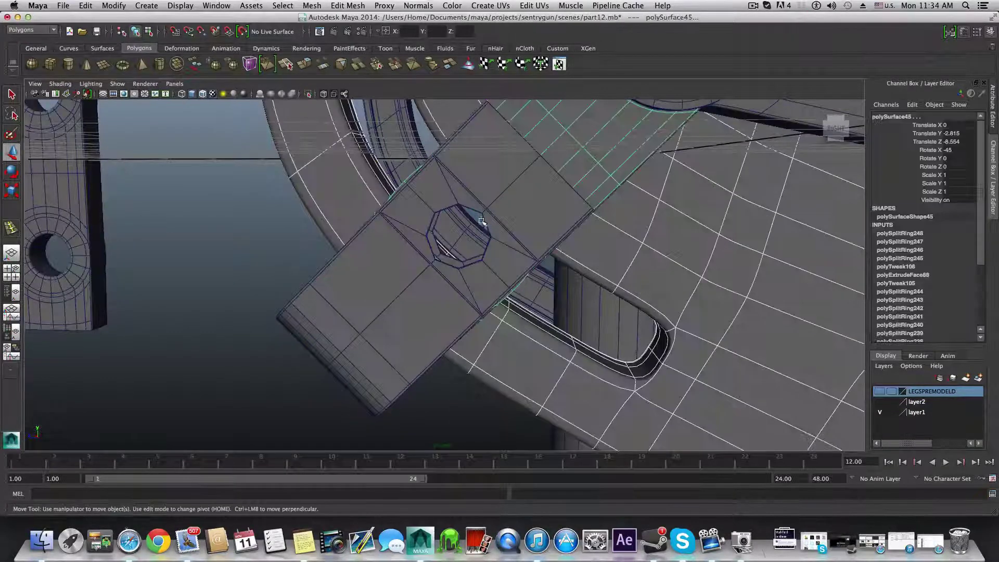
pyautogui.click(493, 244)
pyautogui.keyDown('alt'); pyautogui.moveTo(492, 247); pyautogui.dragTo(488, 280); pyautogui.keyUp('alt')
pyautogui.keyDown('alt'); pyautogui.moveTo(488, 280); pyautogui.dragTo(616, 296, button='right'); pyautogui.keyUp('alt')
pyautogui.keyDown('alt'); pyautogui.moveTo(615, 296); pyautogui.dragTo(541, 288); pyautogui.keyUp('alt')
pyautogui.keyDown('alt'); pyautogui.moveTo(456, 269); pyautogui.dragTo(479, 330); pyautogui.keyUp('alt')
pyautogui.keyDown('alt'); pyautogui.moveTo(479, 330); pyautogui.dragTo(487, 318, button='right'); pyautogui.keyUp('alt')
pyautogui.keyDown('alt'); pyautogui.moveTo(488, 318); pyautogui.dragTo(589, 310); pyautogui.keyUp('alt')
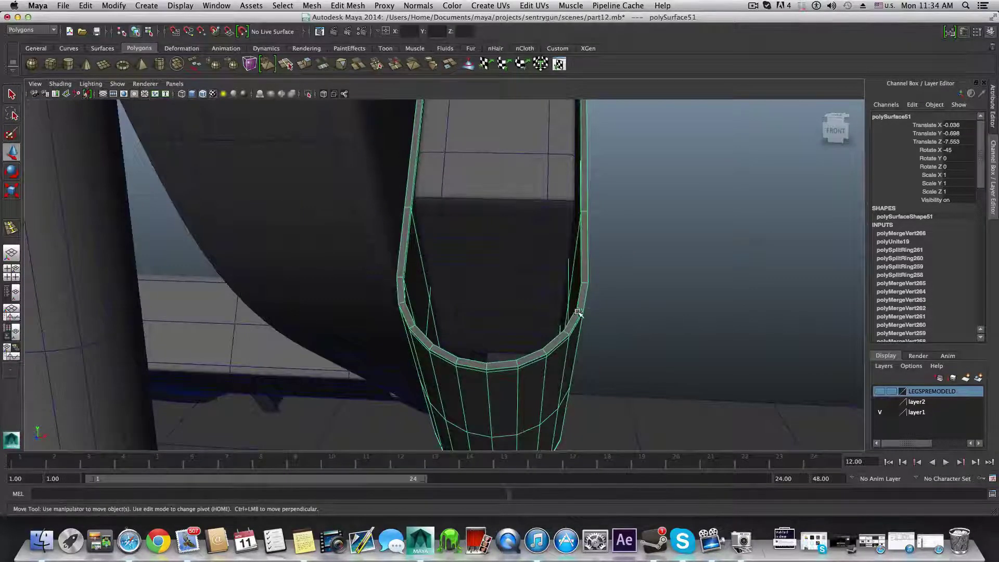
# Step: Insert two edge loops around the bracket's U-shaped rim, close to the edges of its thickness
pyautogui.keyDown('shift'); pyautogui.moveTo(589, 309); pyautogui.dragTo(581, 317, button='right'); pyautogui.keyUp('shift')
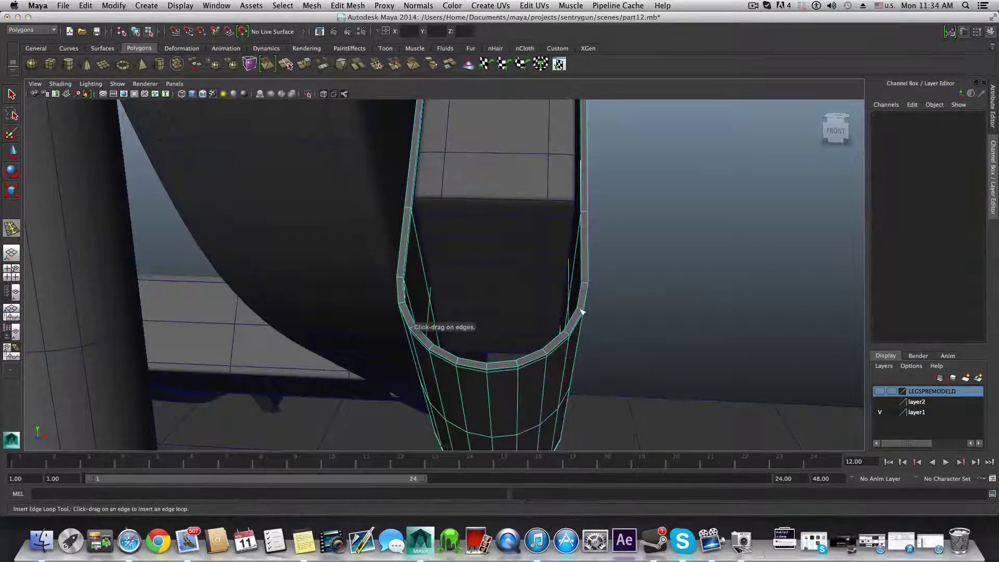
pyautogui.click(581, 311)
pyautogui.moveTo(581, 311); pyautogui.dragTo(581, 311)
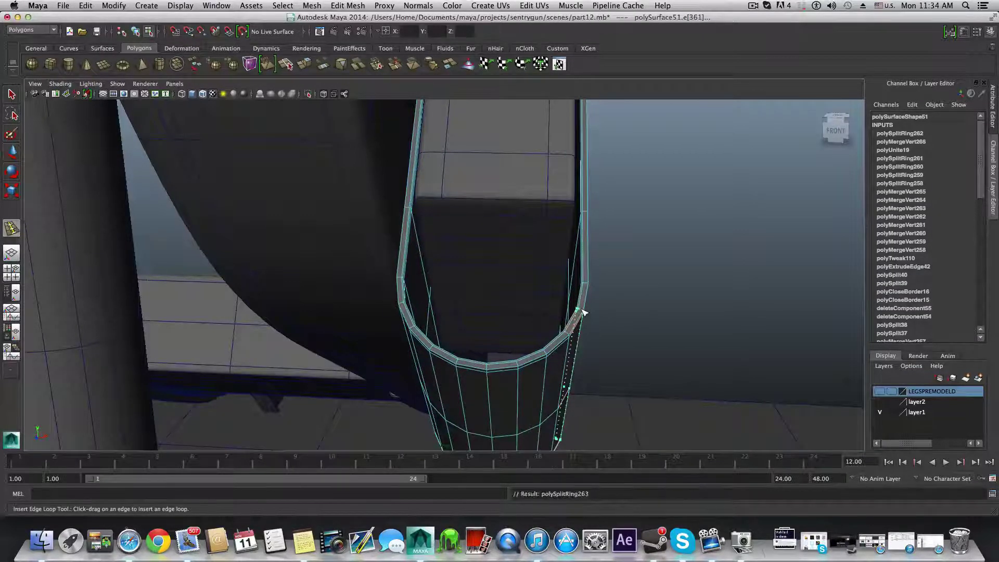
pyautogui.scroll(5, 584, 316)
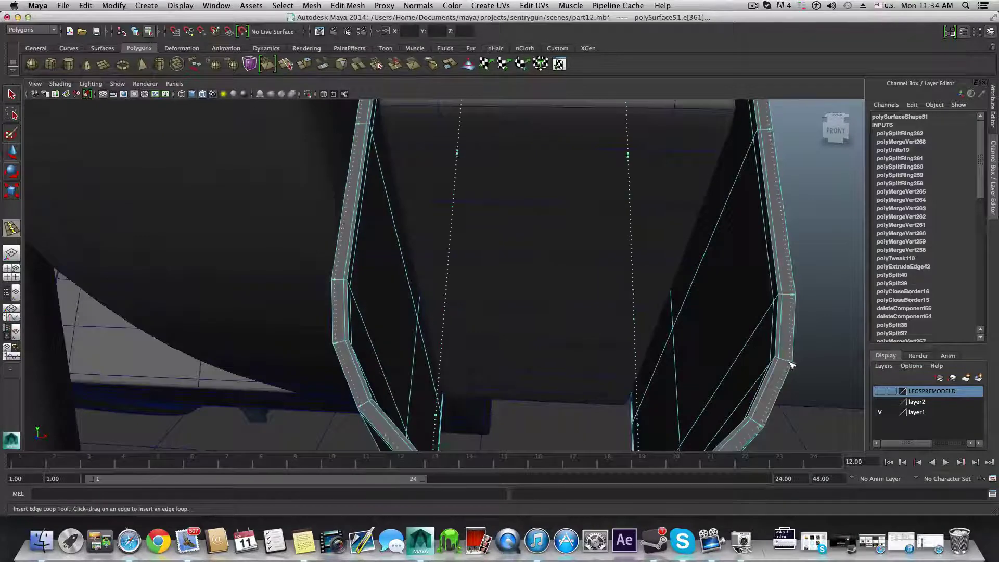
pyautogui.moveTo(792, 366); pyautogui.dragTo(785, 360)
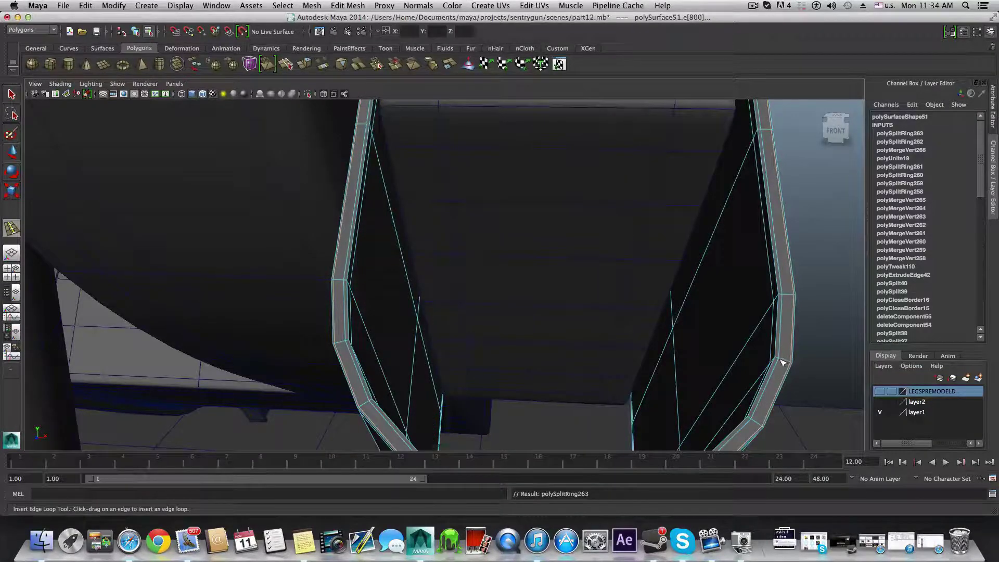
pyautogui.press('z')
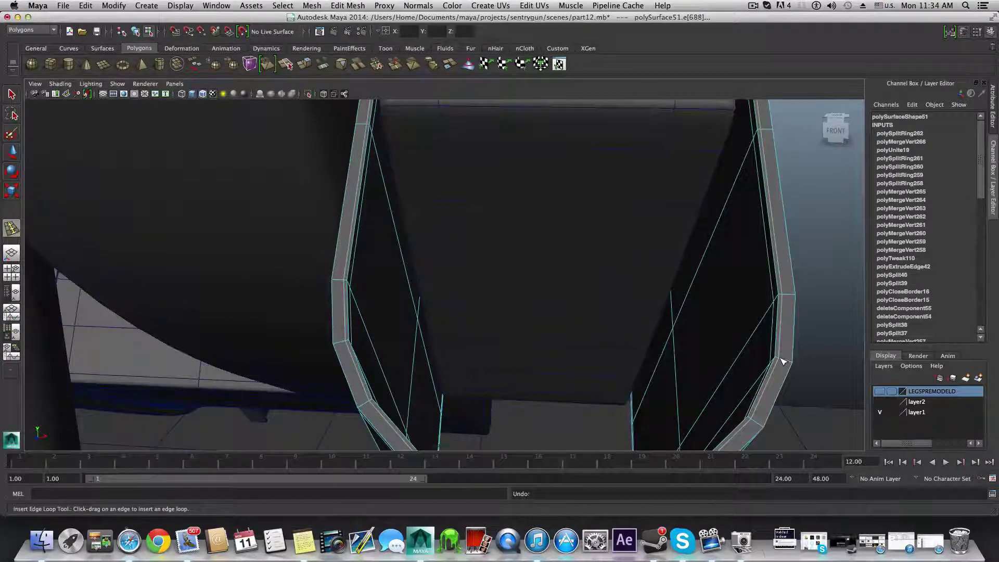
pyautogui.press('z')
pyautogui.hotkey('shift', 'z')
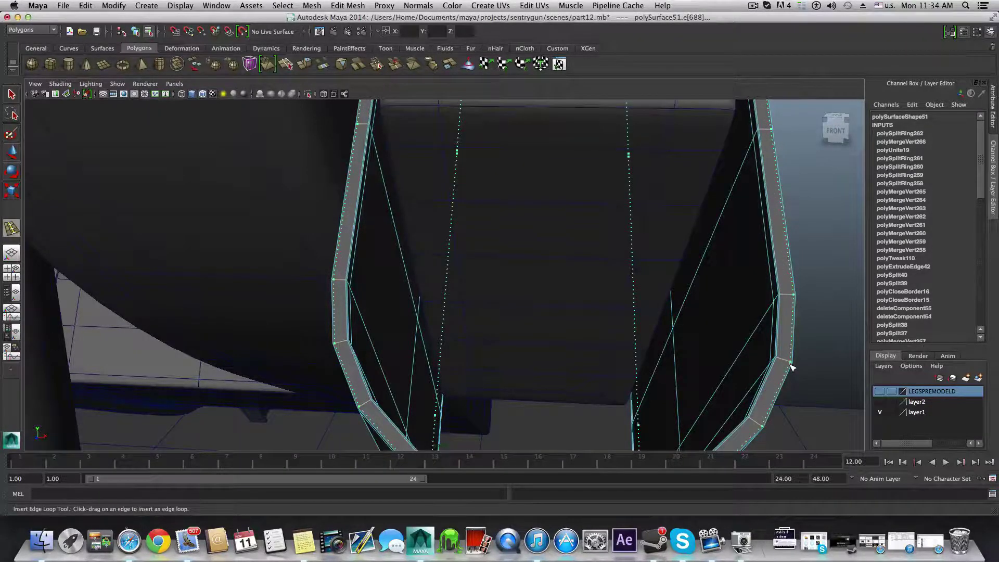
pyautogui.hotkey('shift', 'z')
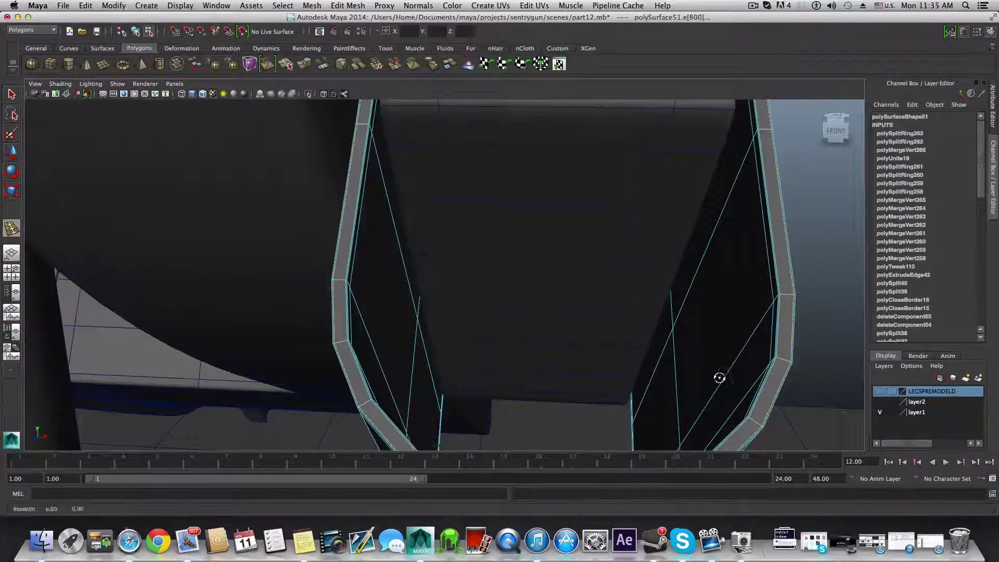
pyautogui.keyDown('alt'); pyautogui.moveTo(718, 376); pyautogui.dragTo(624, 285); pyautogui.keyUp('alt')
pyautogui.keyDown('alt'); pyautogui.moveTo(624, 285); pyautogui.dragTo(816, 171, button='middle'); pyautogui.keyUp('alt')
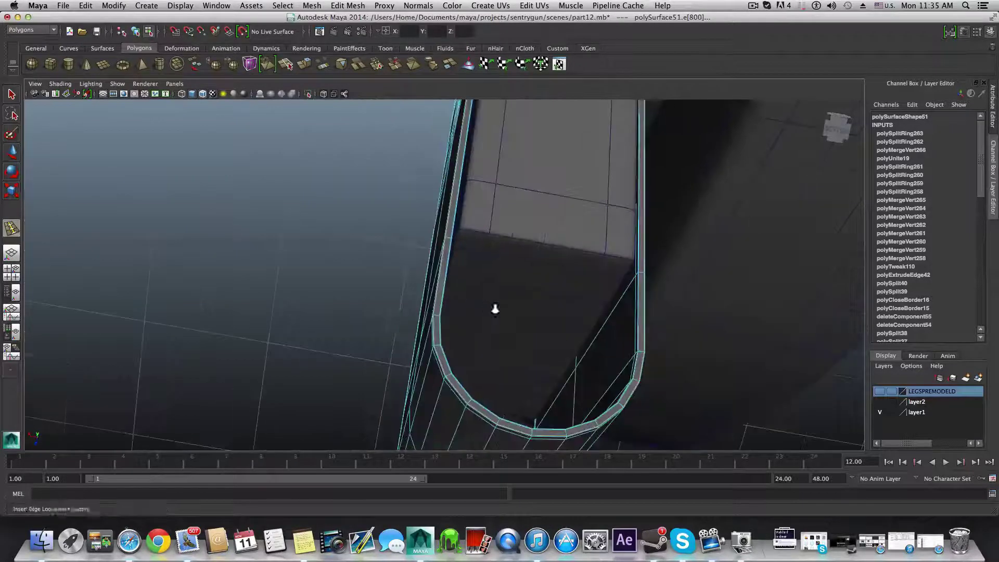
pyautogui.keyDown('alt'); pyautogui.moveTo(495, 307); pyautogui.dragTo(560, 313, button='right'); pyautogui.keyUp('alt')
pyautogui.keyDown('alt'); pyautogui.moveTo(395, 252); pyautogui.dragTo(475, 263, button='right'); pyautogui.keyUp('alt')
pyautogui.keyDown('alt'); pyautogui.moveTo(474, 263); pyautogui.dragTo(454, 314); pyautogui.keyUp('alt')
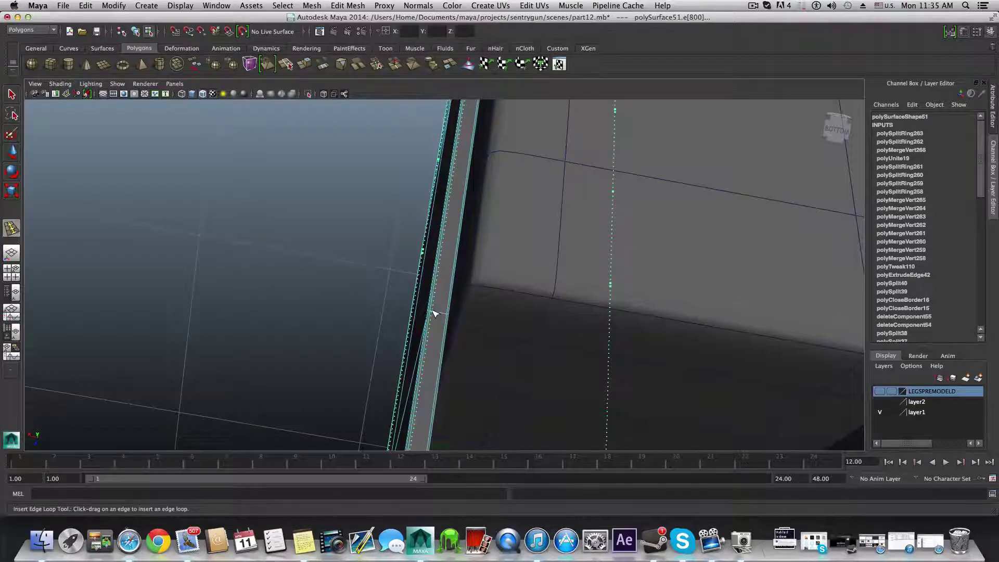
pyautogui.click(461, 330)
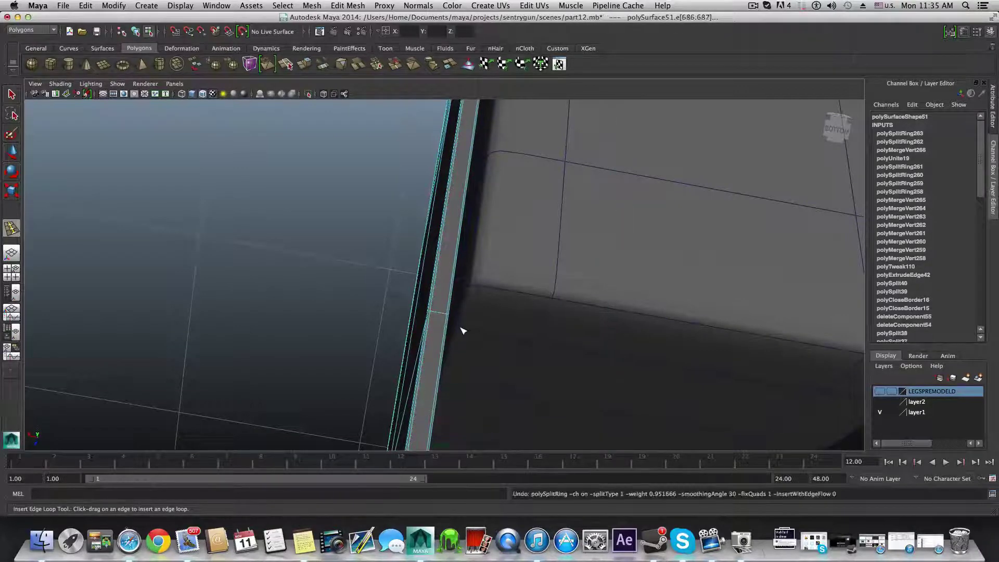
# Step: Leave the edge loop tool, return to object selection and preview the bracket smoothed on the arm
pyautogui.keyDown('alt'); pyautogui.moveTo(463, 331); pyautogui.dragTo(541, 383); pyautogui.keyUp('alt')
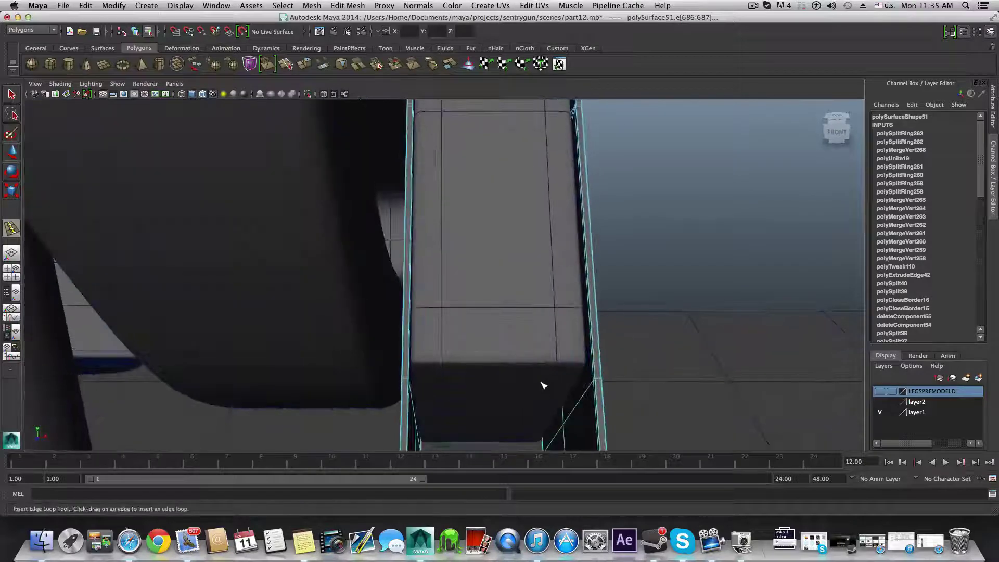
pyautogui.press('F8')
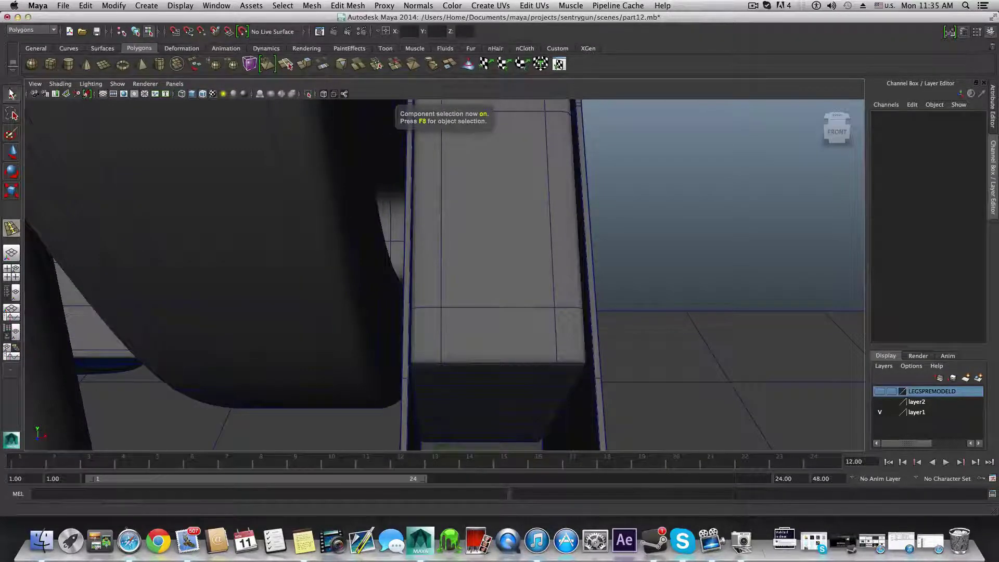
pyautogui.click(12, 94)
pyautogui.scroll(-10, 542, 265)
pyautogui.keyDown('alt'); pyautogui.moveTo(513, 264); pyautogui.dragTo(448, 303); pyautogui.keyUp('alt')
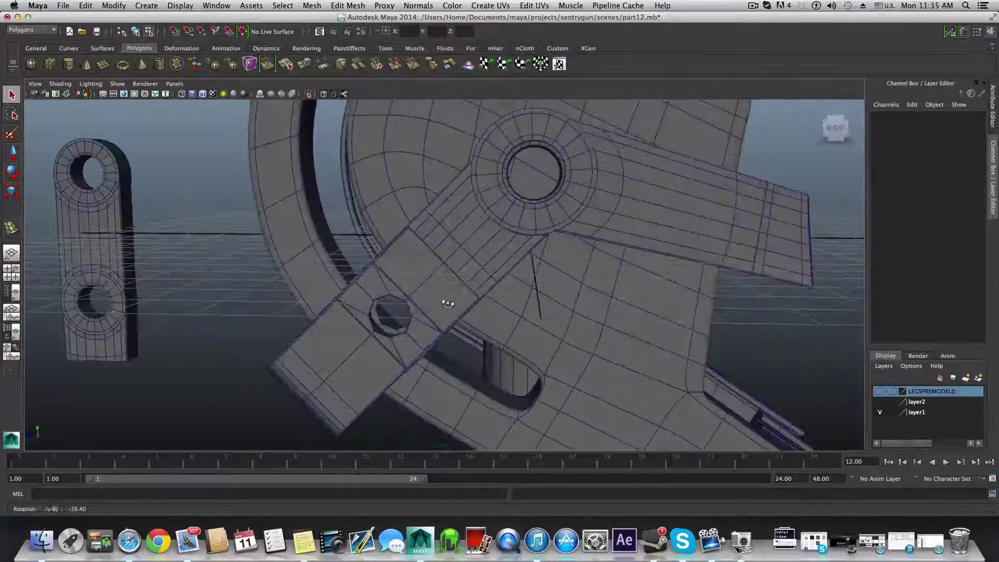
pyautogui.click(408, 298)
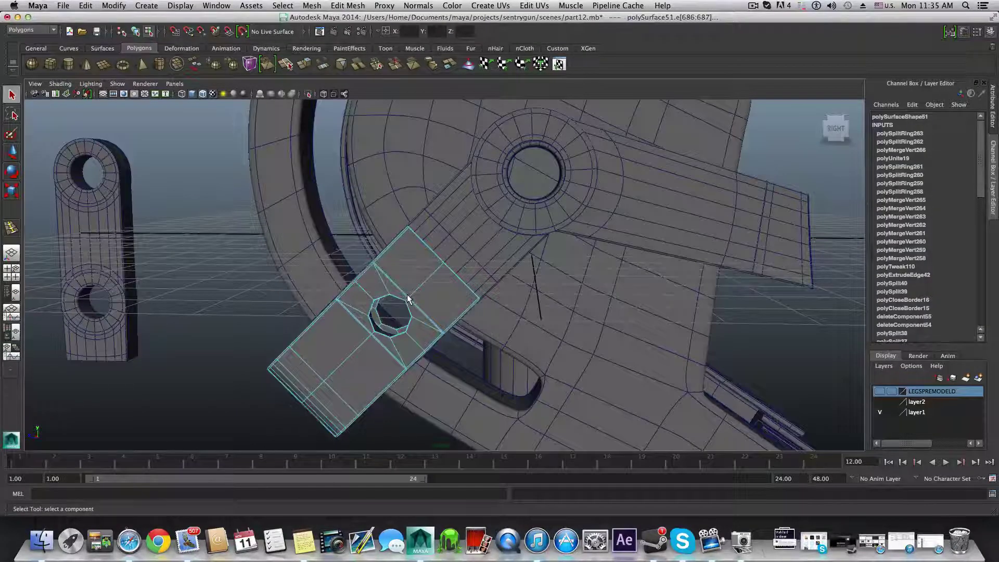
pyautogui.press('F8')
pyautogui.scroll(-3, 408, 299)
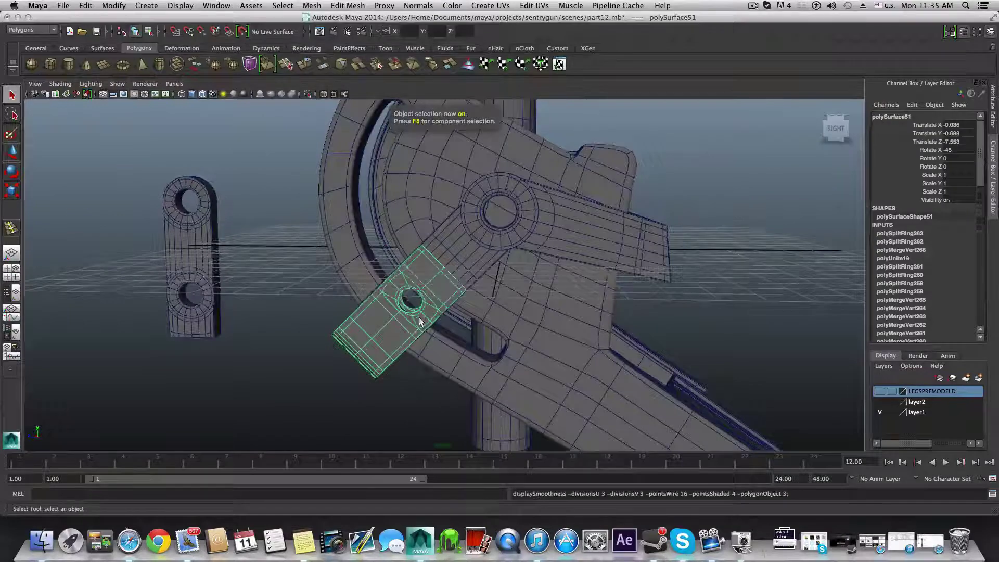
pyautogui.click(285, 327)
pyautogui.keyDown('alt'); pyautogui.moveTo(312, 350); pyautogui.dragTo(520, 326, button='right'); pyautogui.keyUp('alt')
pyautogui.keyDown('alt'); pyautogui.moveTo(520, 327); pyautogui.dragTo(440, 304); pyautogui.keyUp('alt')
# Step: Insert edge loops across the bracket close to the open upper ends of both sides
pyautogui.click(483, 337)
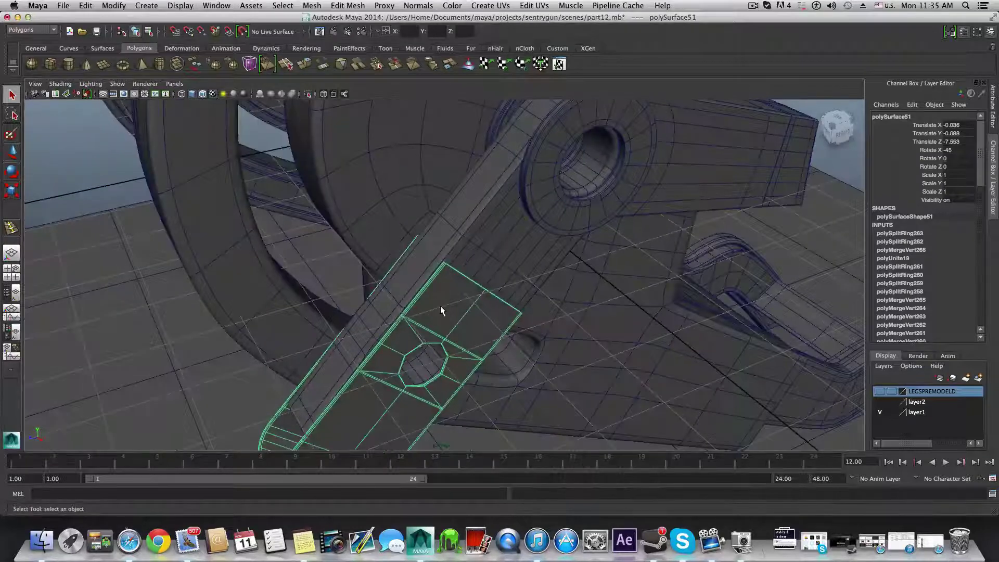
pyautogui.keyDown('shift'); pyautogui.moveTo(440, 305); pyautogui.dragTo(390, 319, button='right'); pyautogui.keyUp('shift')
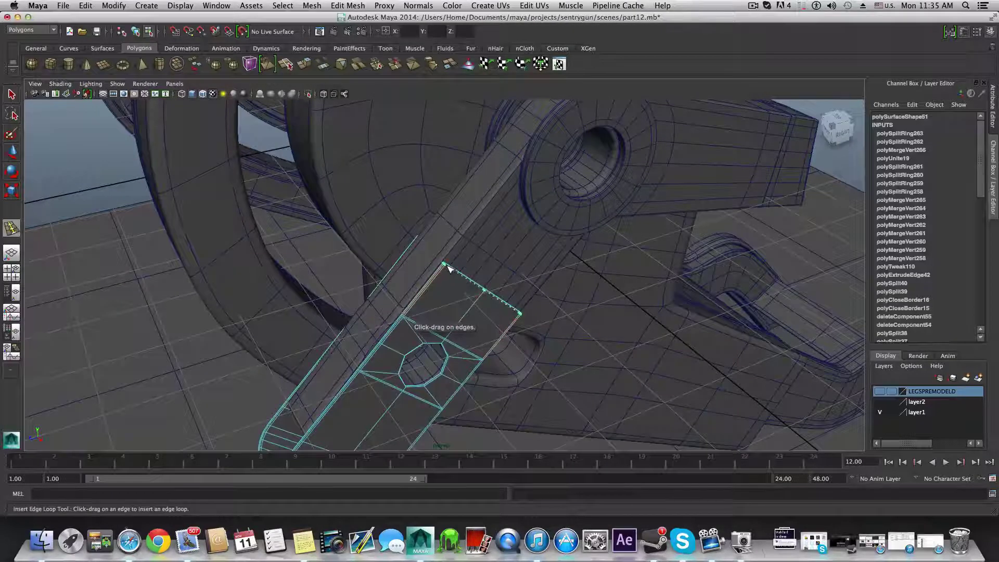
pyautogui.click(449, 267)
pyautogui.keyDown('alt'); pyautogui.moveTo(449, 267); pyautogui.dragTo(510, 290); pyautogui.keyUp('alt')
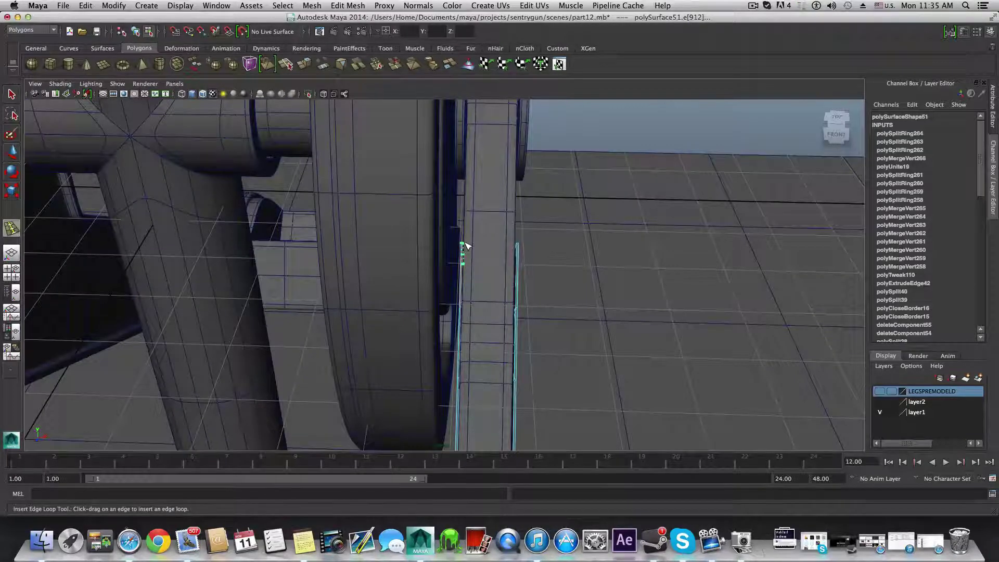
pyautogui.click(462, 245)
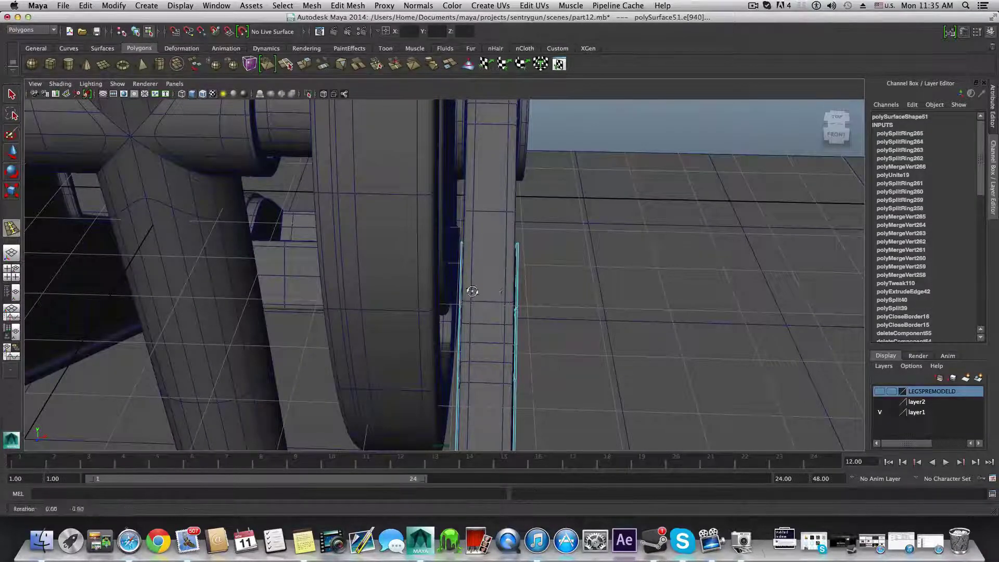
# Step: Insert edge loops across the bracket near where each straight side meets the rounded end
pyautogui.keyDown('alt'); pyautogui.moveTo(468, 290); pyautogui.dragTo(351, 295); pyautogui.keyUp('alt')
pyautogui.keyDown('alt'); pyautogui.moveTo(367, 258); pyautogui.dragTo(391, 277); pyautogui.keyUp('alt')
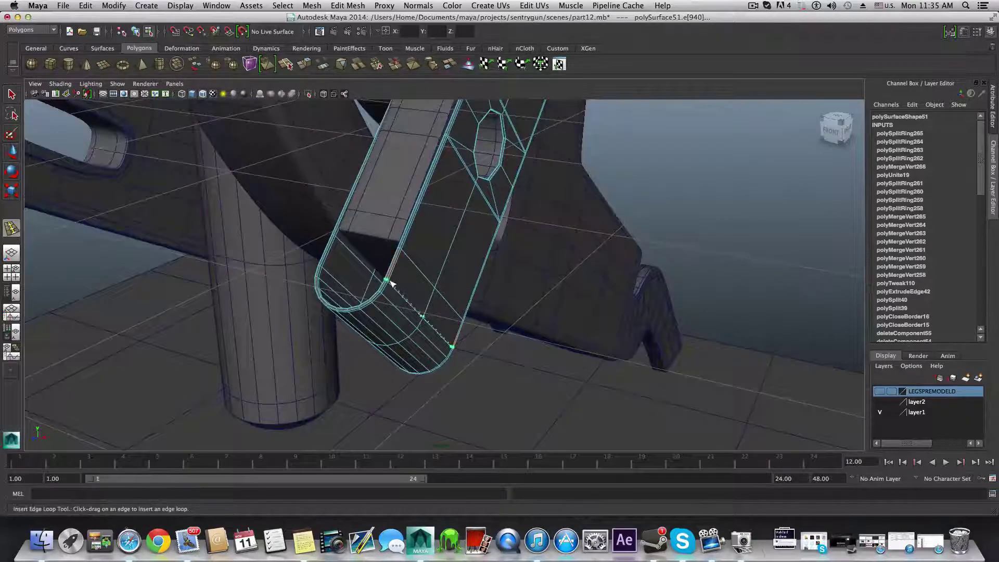
pyautogui.click(390, 281)
pyautogui.keyDown('alt'); pyautogui.moveTo(390, 282); pyautogui.dragTo(373, 306); pyautogui.keyUp('alt')
pyautogui.click(427, 300)
# Step: Display the bracket smoothed, deselect it in object selection mode and check its fit on the arm from several angles
pyautogui.press('3')
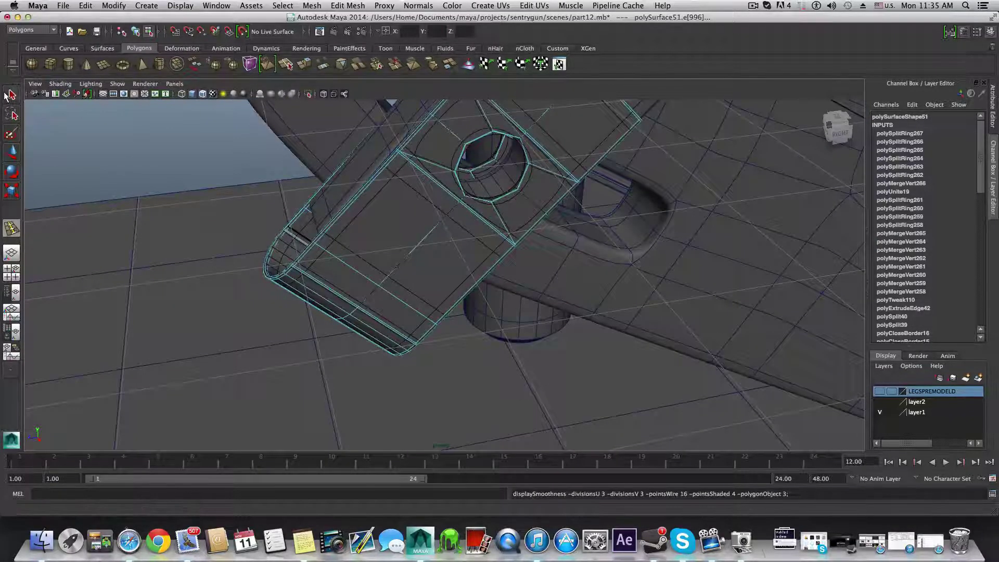
pyautogui.click(6, 94)
pyautogui.press('F8')
pyautogui.press('F8')
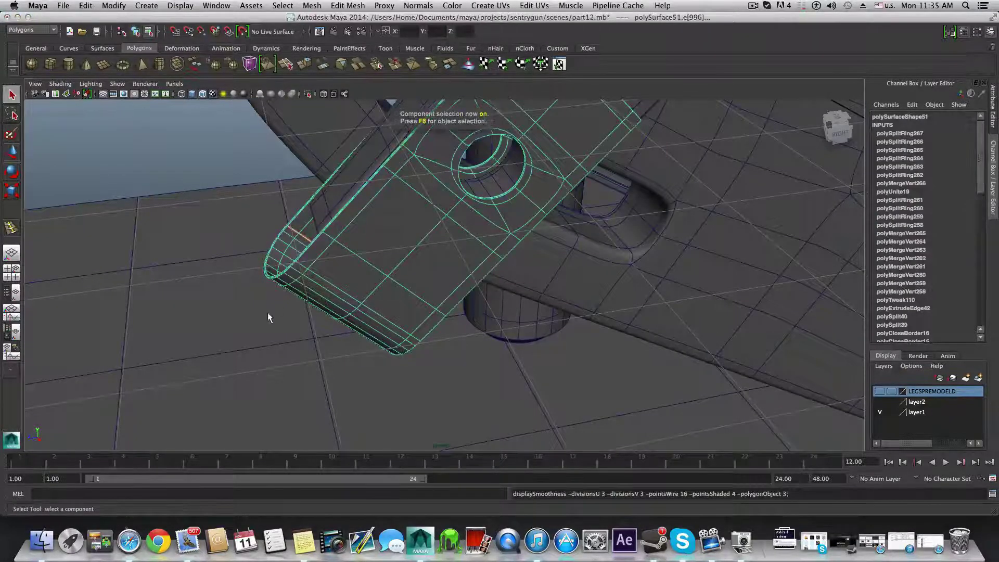
pyautogui.press('F8')
pyautogui.click(269, 340)
pyautogui.keyDown('alt'); pyautogui.moveTo(269, 340); pyautogui.dragTo(427, 254); pyautogui.keyUp('alt')
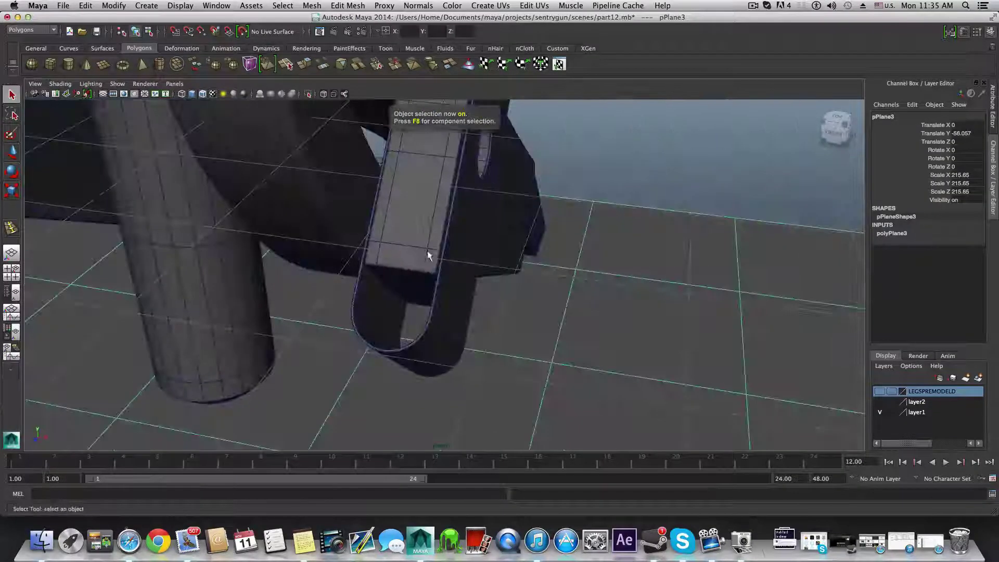
pyautogui.keyDown('alt'); pyautogui.moveTo(427, 255); pyautogui.dragTo(381, 363, button='middle'); pyautogui.keyUp('alt')
pyautogui.keyDown('alt'); pyautogui.moveTo(381, 364); pyautogui.dragTo(319, 361); pyautogui.keyUp('alt')
pyautogui.keyDown('alt'); pyautogui.moveTo(375, 281); pyautogui.dragTo(352, 397, button='middle'); pyautogui.keyUp('alt')
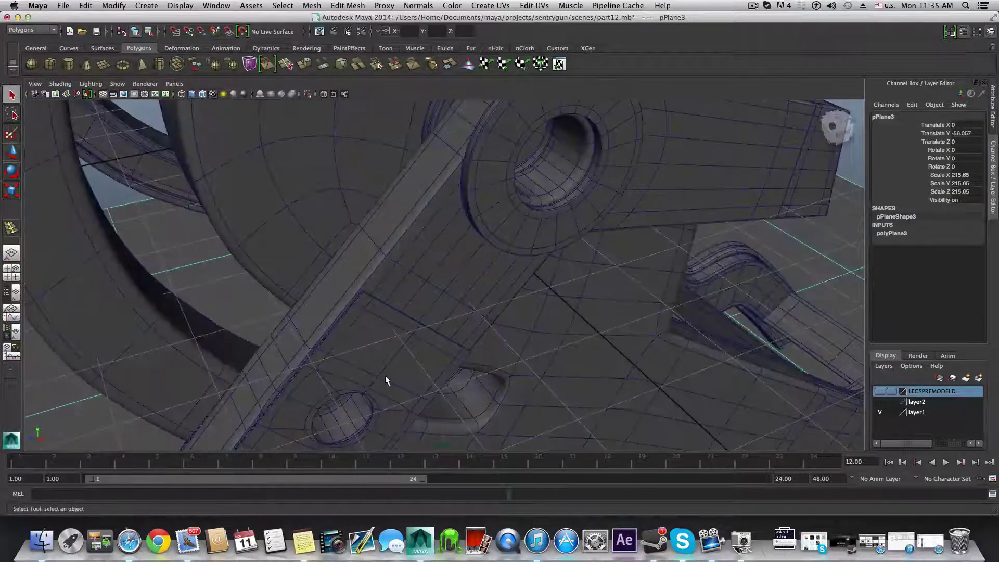
pyautogui.keyDown('alt'); pyautogui.moveTo(385, 381); pyautogui.dragTo(286, 379); pyautogui.keyUp('alt')
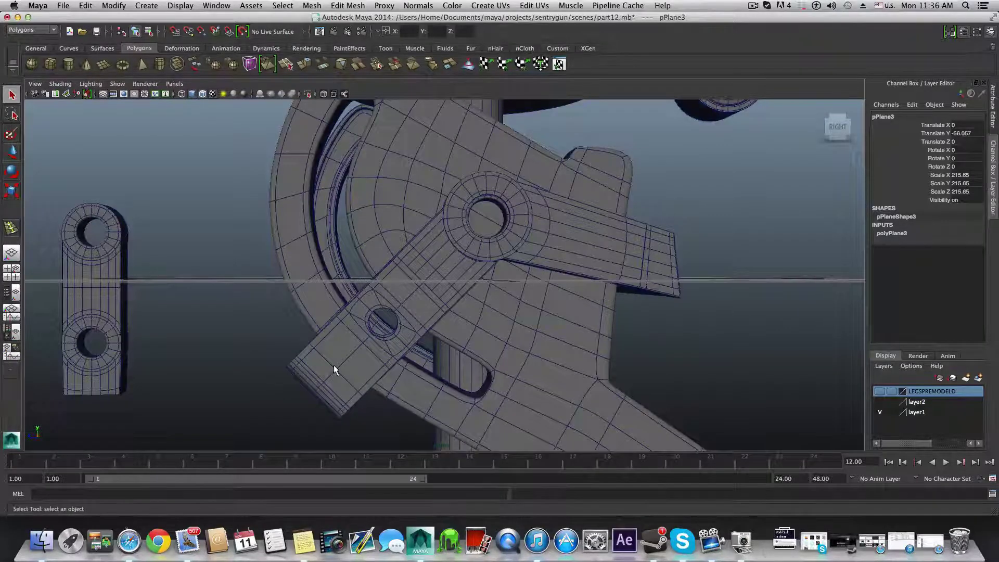
pyautogui.click(753, 6)
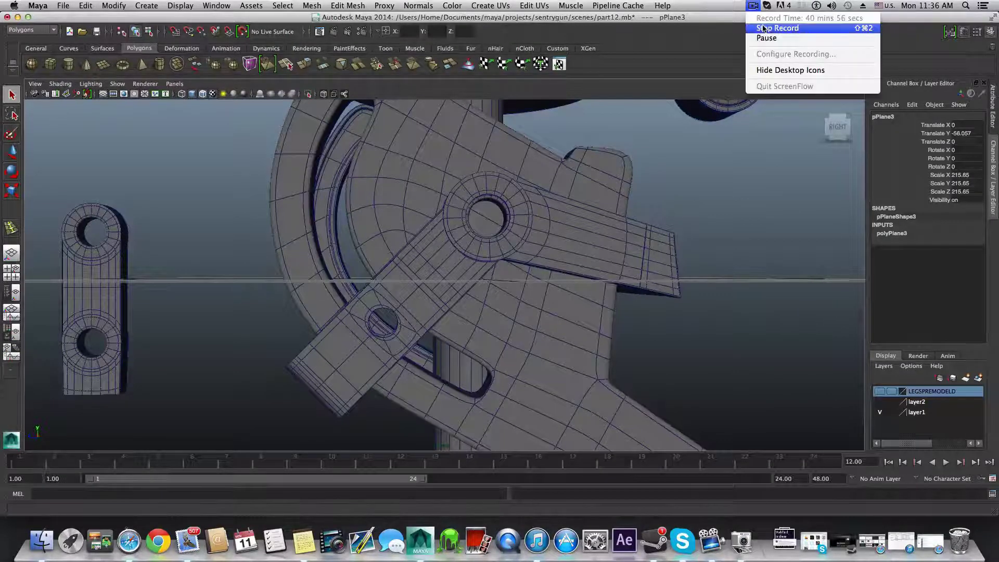